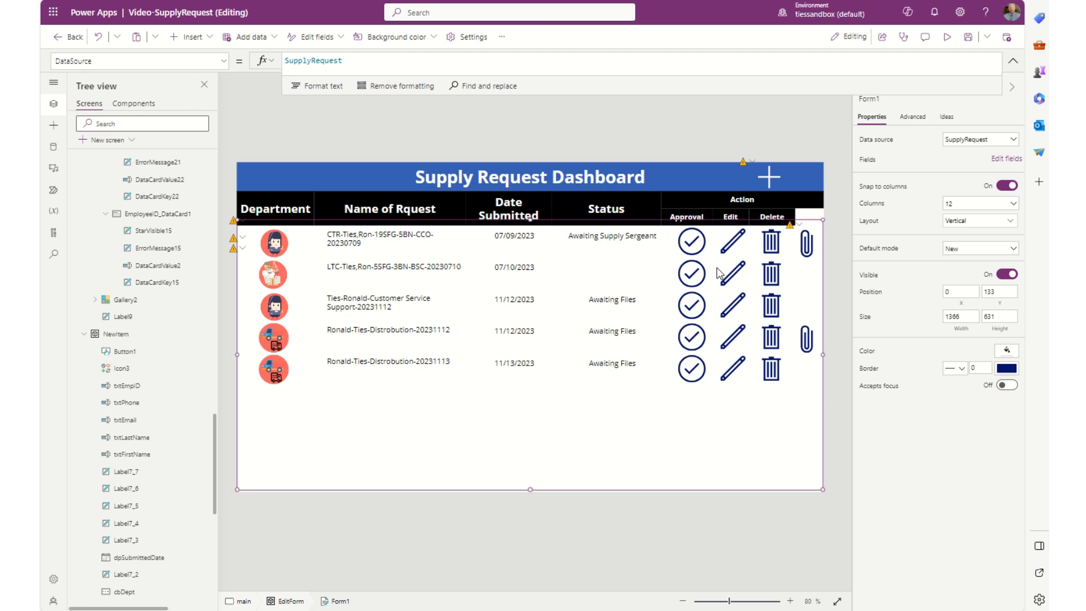
Step: Collapse the NewItem, Gallery1, AddFiles and EditForm branches in the tree of the main screen
{"action": "left_click", "coordinate": [84, 334]}
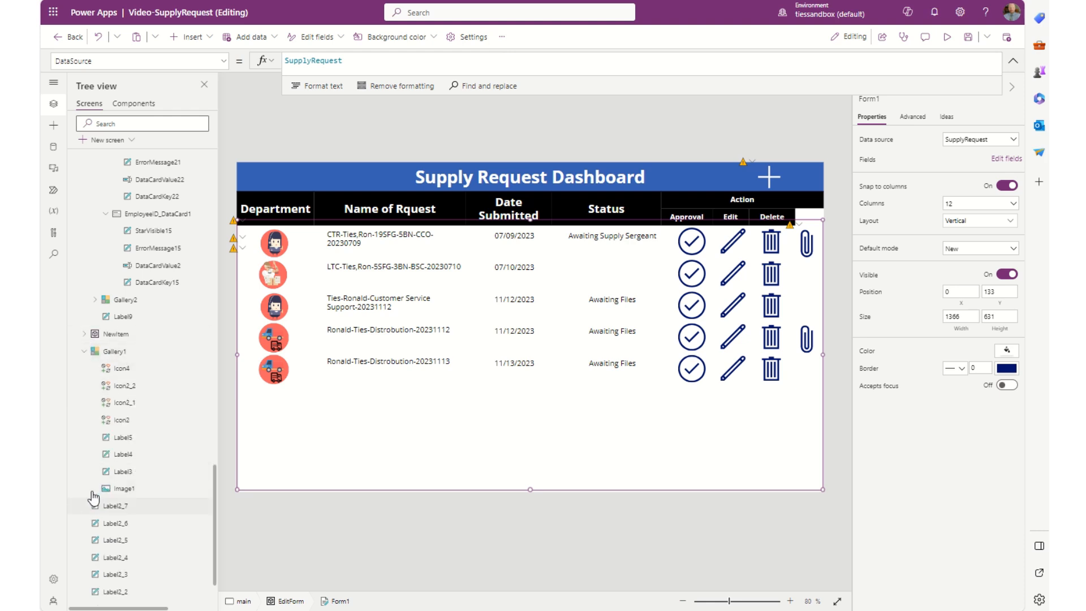
{"action": "left_click", "coordinate": [84, 352]}
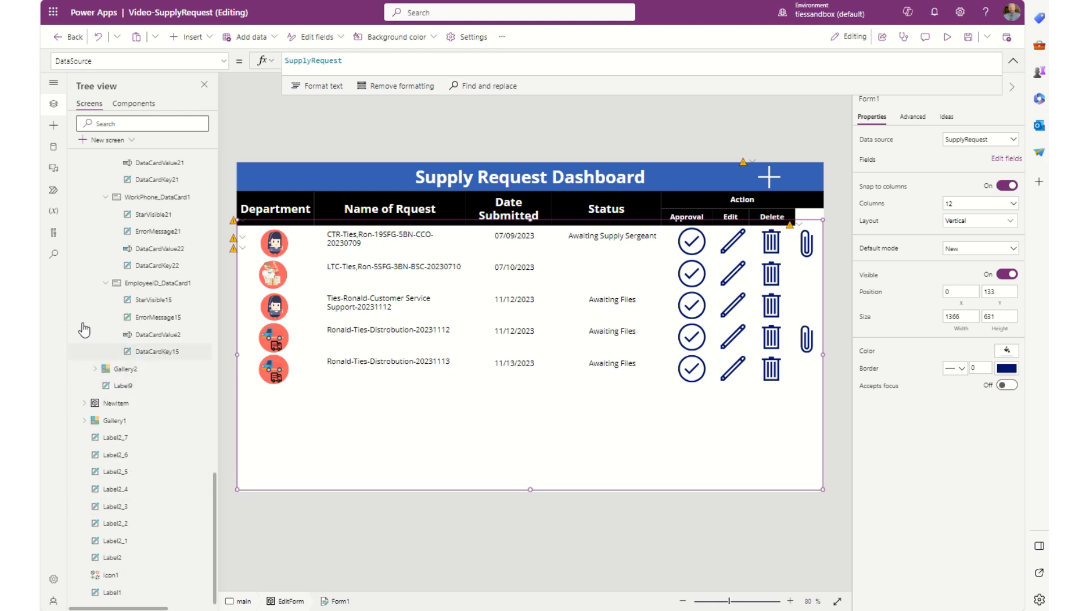
{"action": "scroll", "coordinate": [85, 321], "scroll_direction": "up", "scroll_amount": 10}
{"action": "scroll", "coordinate": [85, 321], "scroll_direction": "up", "scroll_amount": 5}
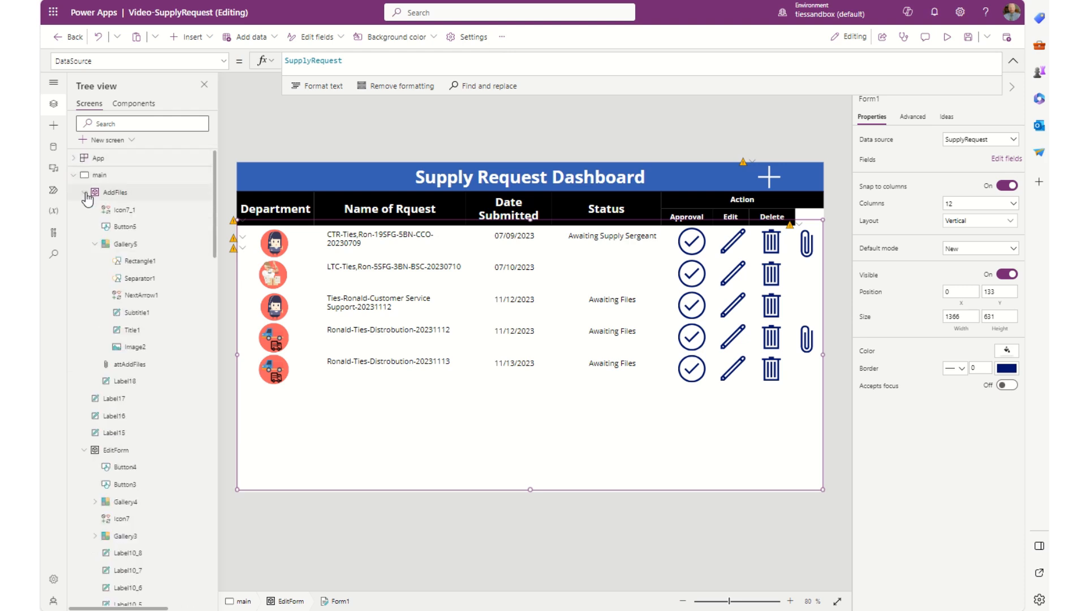
{"action": "left_click", "coordinate": [86, 261]}
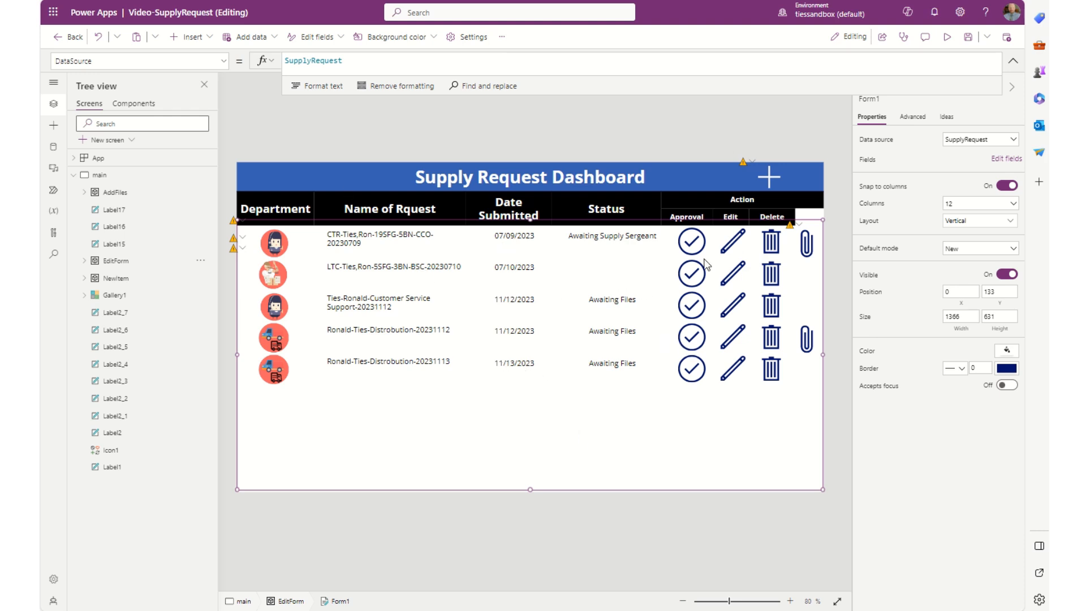
Step: Open the first request's Supply Sergeant Info section and set the uppermost Required Date card's Visible formula to Gallery2.Selected.id=1
{"action": "left_click", "coordinate": [733, 241]}
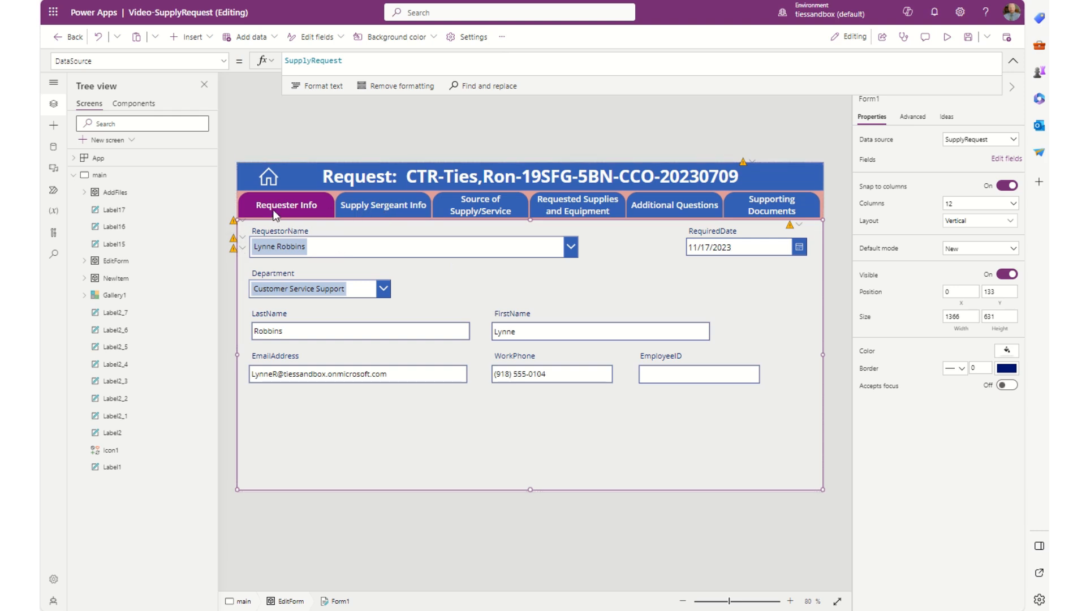
{"action": "left_click", "coordinate": [398, 206]}
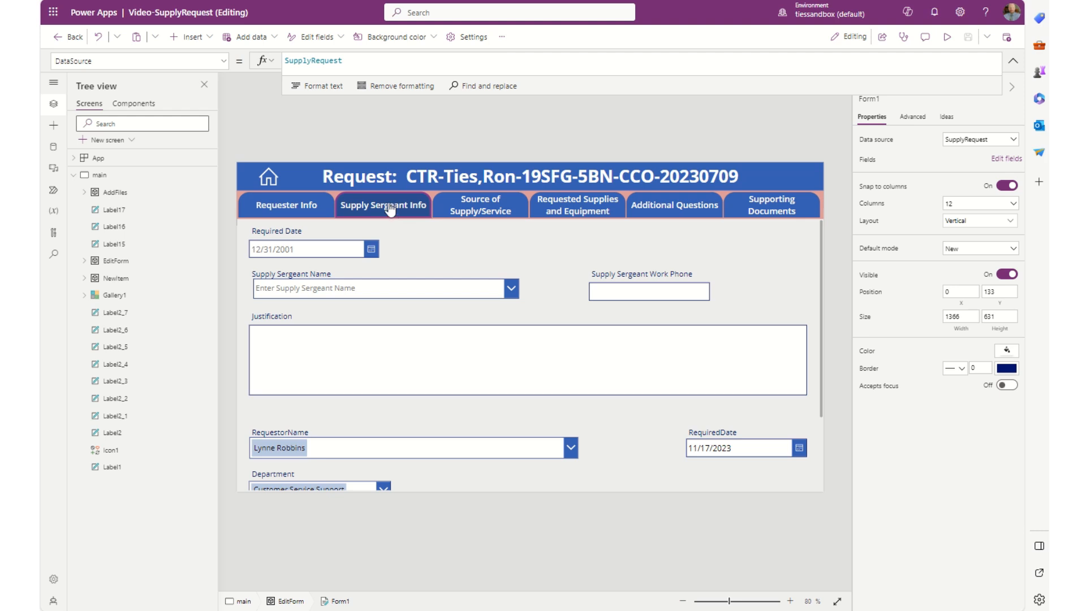
{"action": "left_click", "coordinate": [350, 245]}
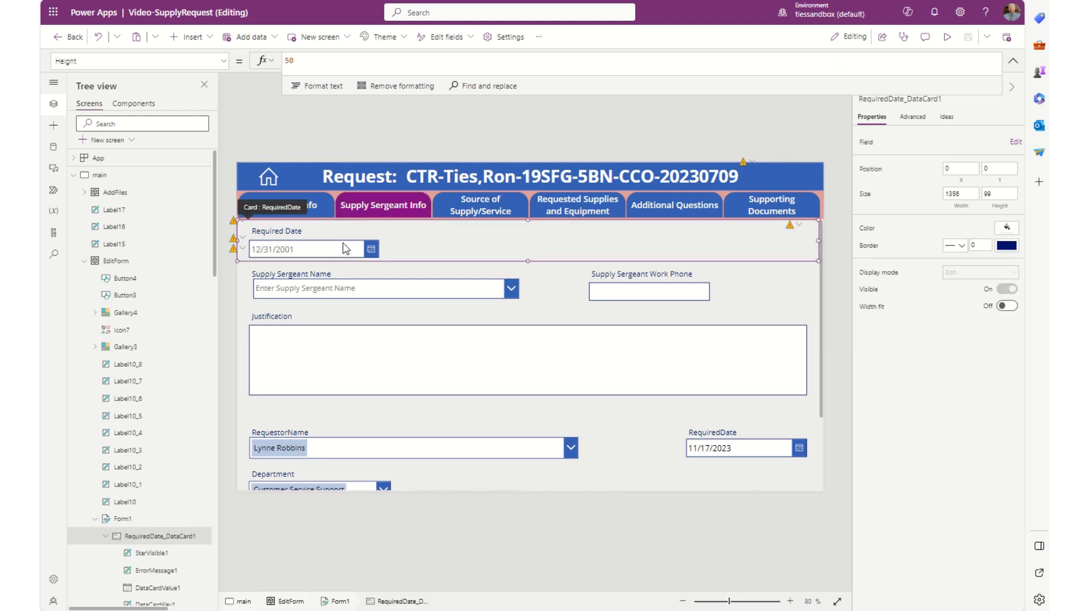
{"action": "left_click", "coordinate": [315, 249]}
{"action": "left_click", "coordinate": [448, 239]}
{"action": "left_click", "coordinate": [869, 290]}
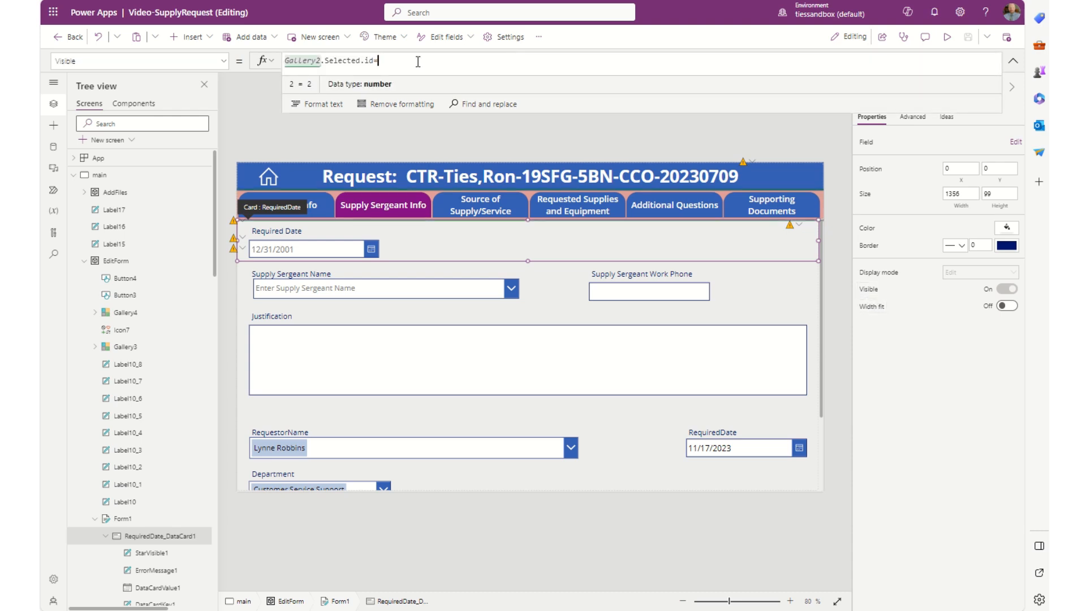
{"action": "type", "text": "1"}
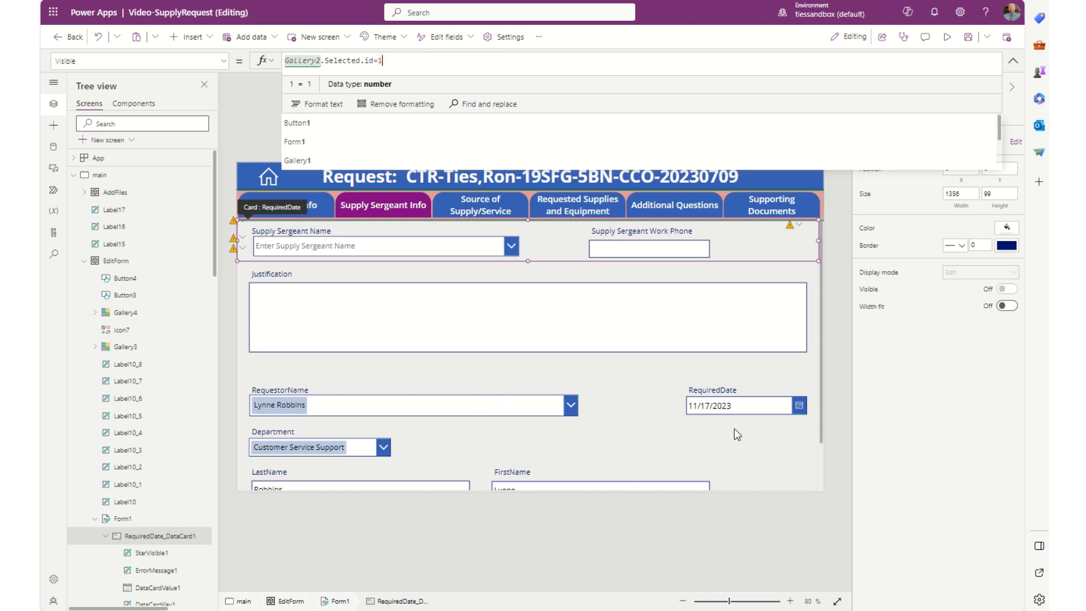
Step: Replace the Visible formula of the RequiredDate card beside RequestorName with Gallery1.Selected.ID
{"action": "left_click", "coordinate": [745, 392]}
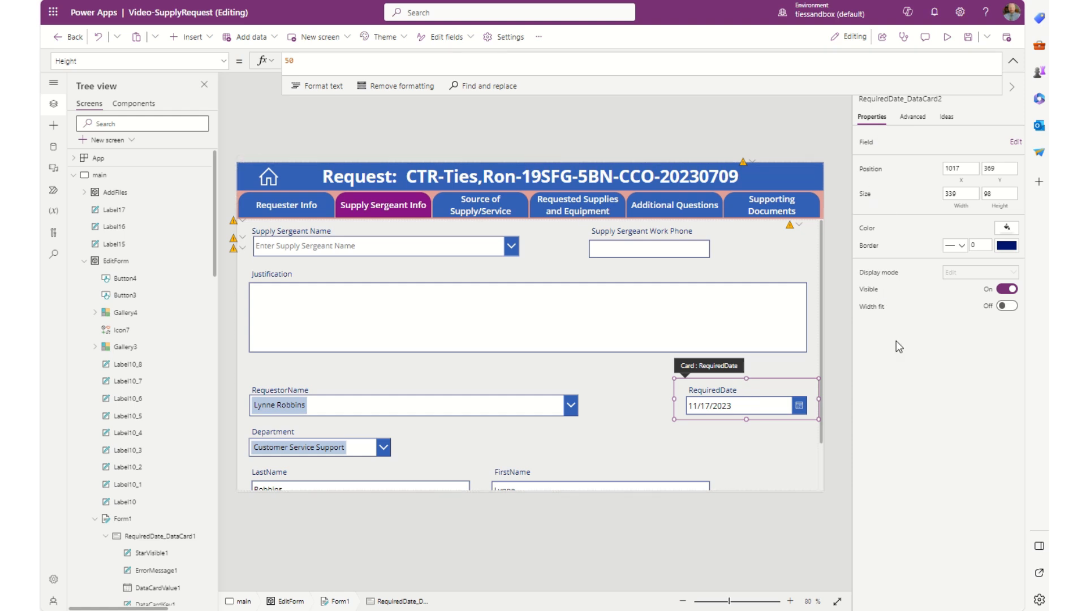
{"action": "left_click", "coordinate": [869, 290]}
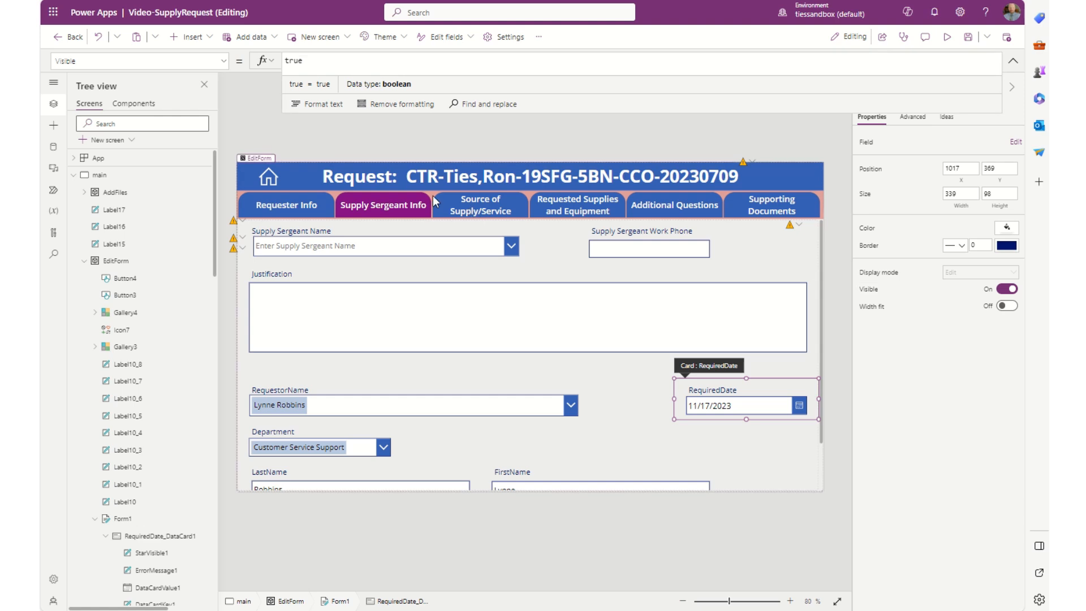
{"action": "double_click", "coordinate": [320, 62]}
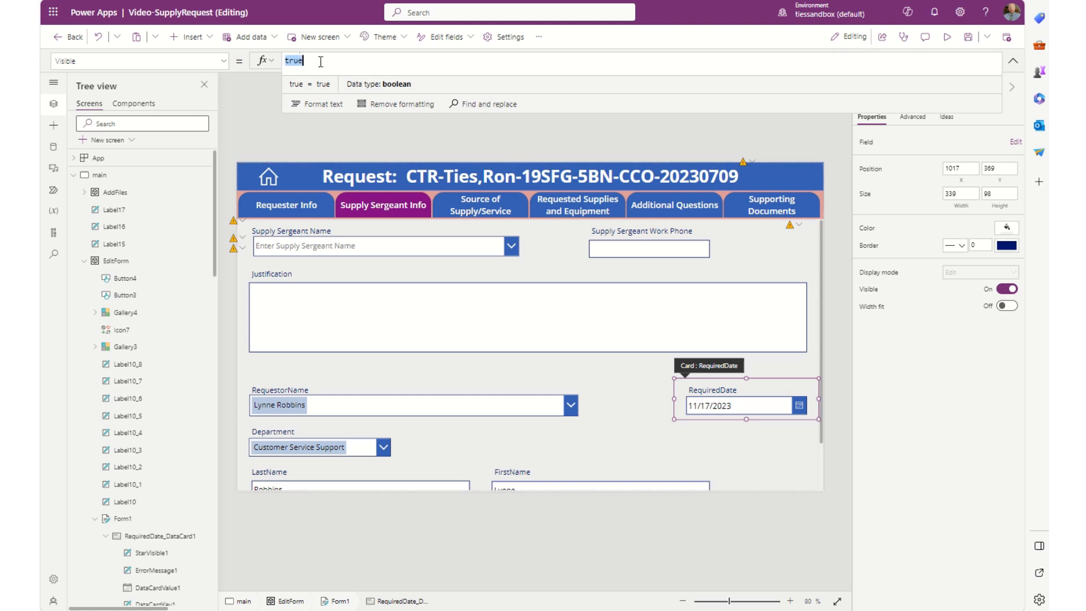
{"action": "type", "text": "GALLER"}
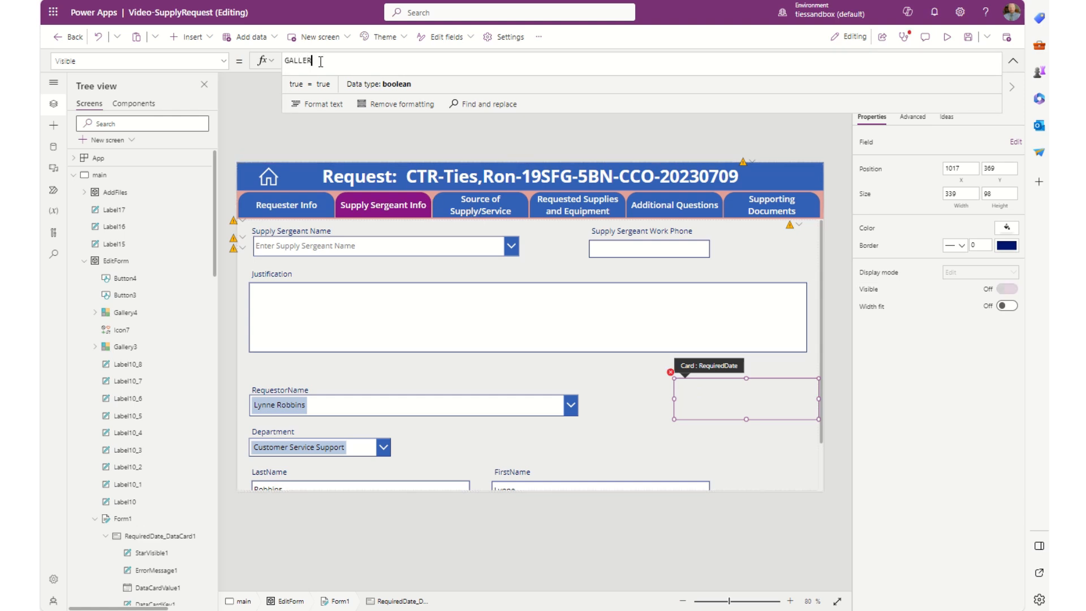
{"action": "type", "text": "Y1.SELEC"}
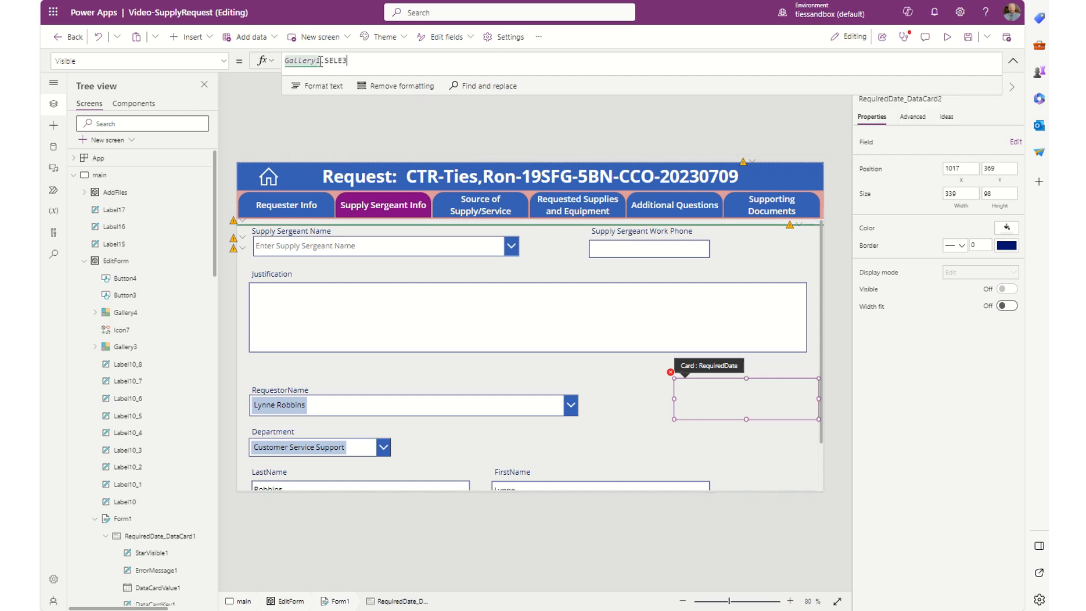
{"action": "type", "text": "T"}
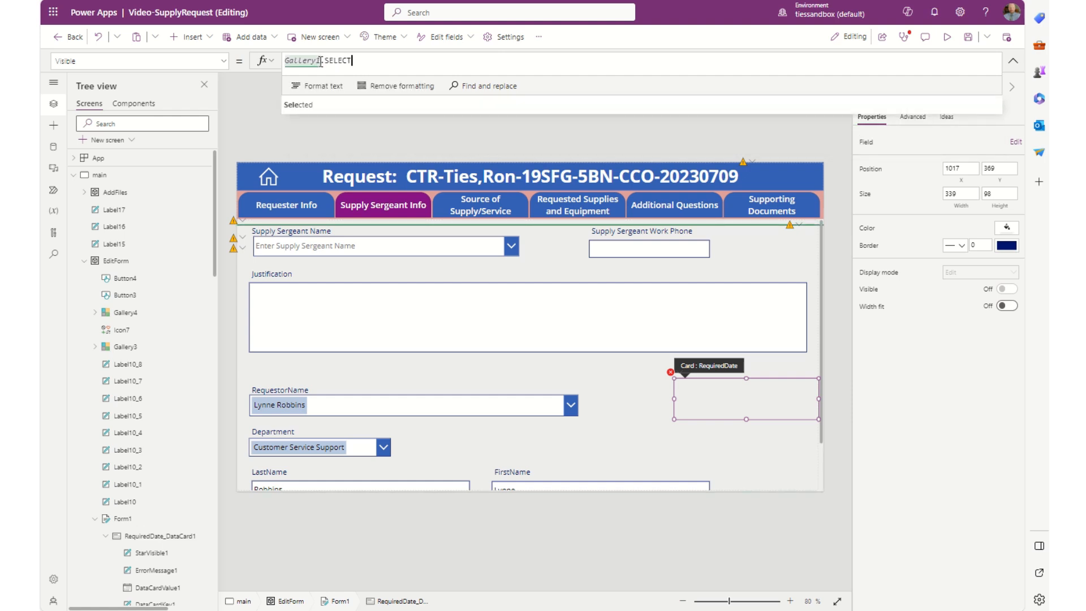
{"action": "type", "text": "ED.ID"}
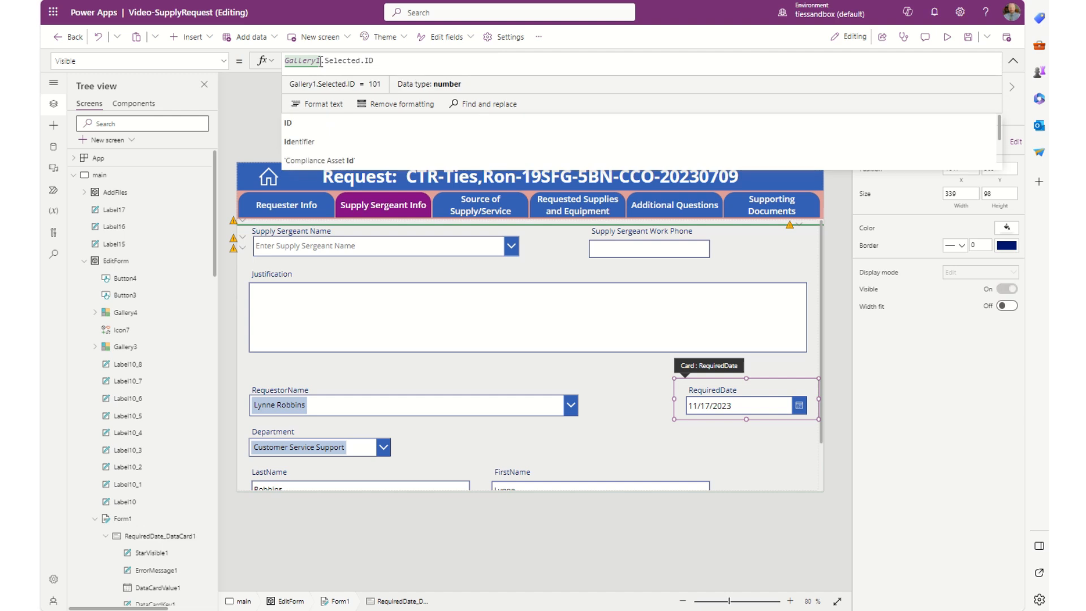
Step: Correct the RequiredDate card's Visible formula to Gallery2.Selected.id=1
{"action": "key", "text": "Left"}
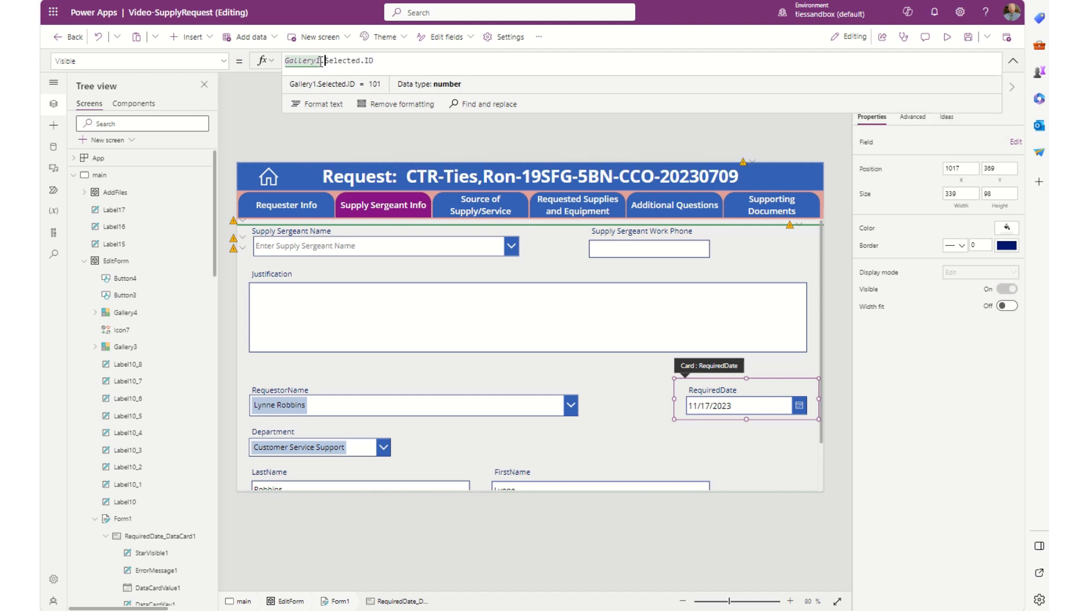
{"action": "key", "text": "BackSpace"}
{"action": "type", "text": "2"}
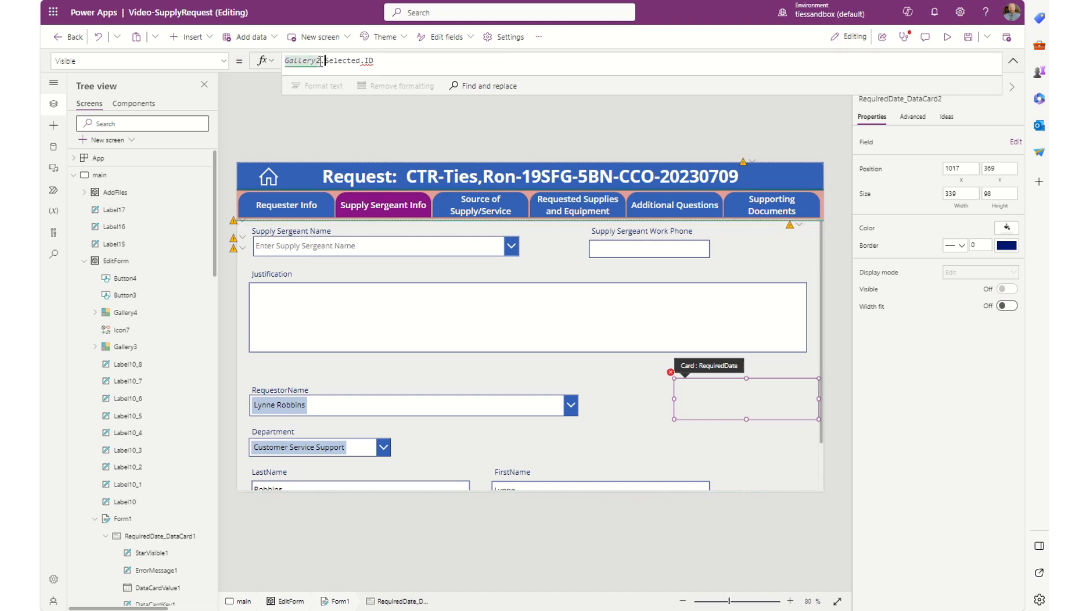
{"action": "key", "text": "Right"}
{"action": "key", "text": "Right"}
{"action": "key", "text": "Right"}
{"action": "key", "text": "Right"}
{"action": "key", "text": "Right"}
{"action": "key", "text": "BackSpace"}
{"action": "key", "text": "BackSpace"}
{"action": "key", "text": "BackSpace"}
{"action": "type", "text": ".ID"}
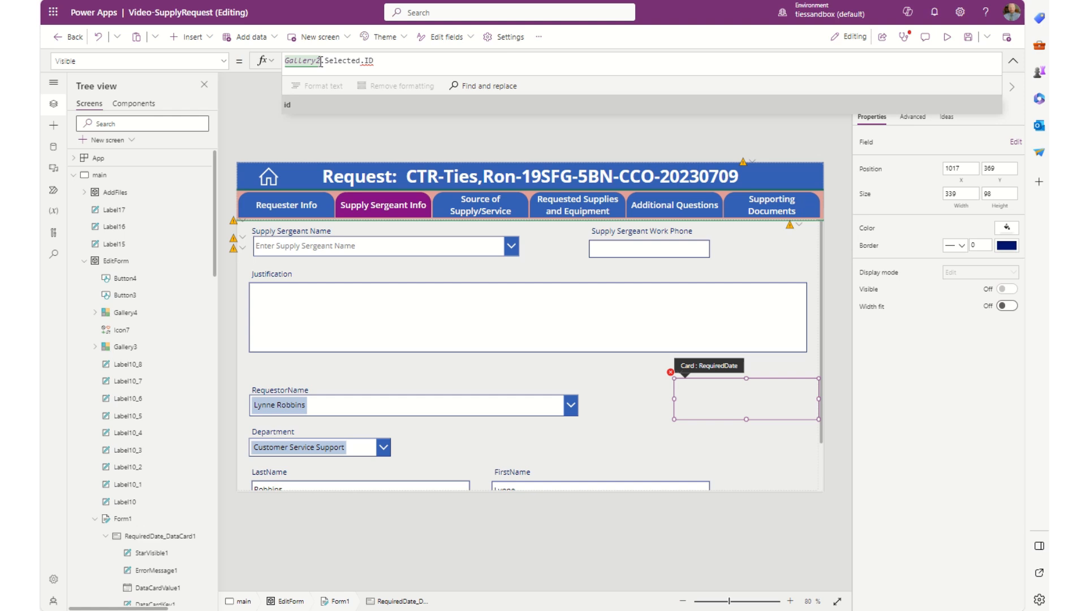
{"action": "key", "text": "Tab"}
{"action": "type", "text": "=1"}
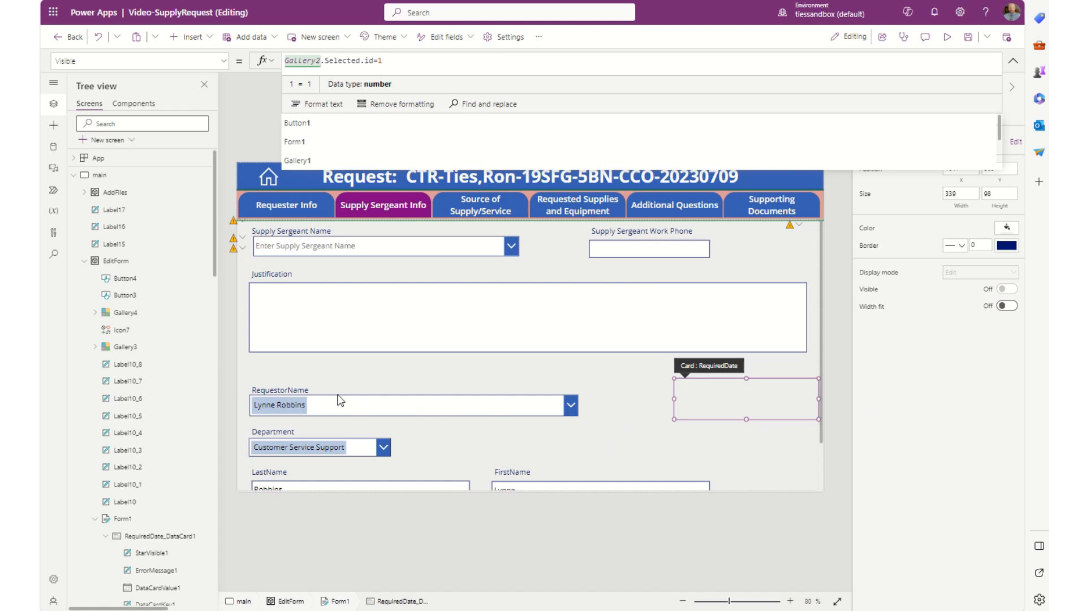
Step: Copy the formula Gallery2.Selected.id=1 to the Visible property of the LastName, FirstName, EmailAddress, WorkPhone and EmployeeID cards together
{"action": "scroll", "coordinate": [439, 375], "scroll_direction": "down", "scroll_amount": 1}
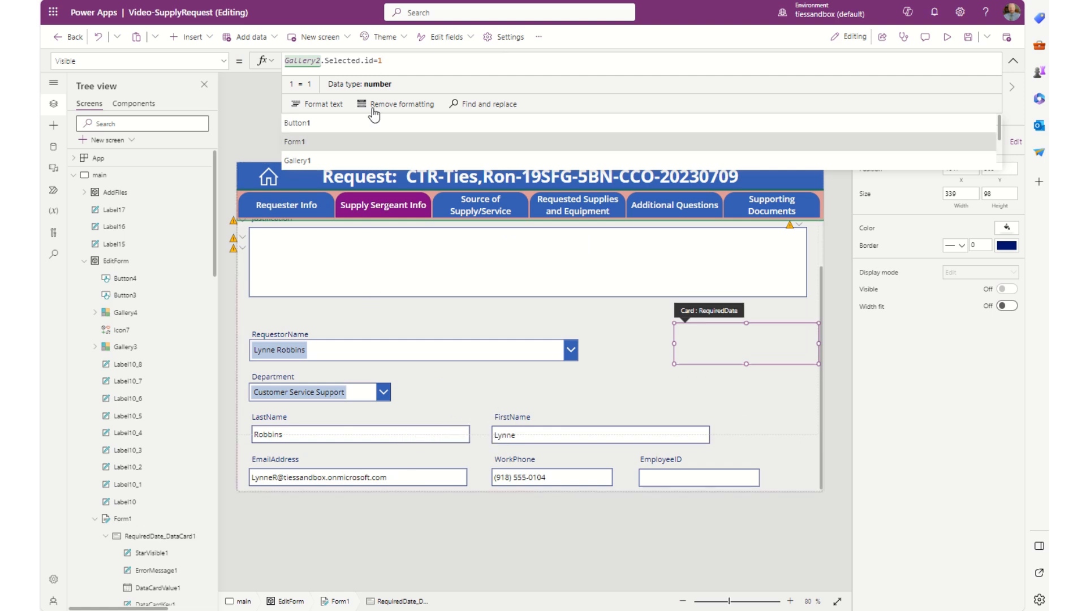
{"action": "key", "text": "ctrl+a"}
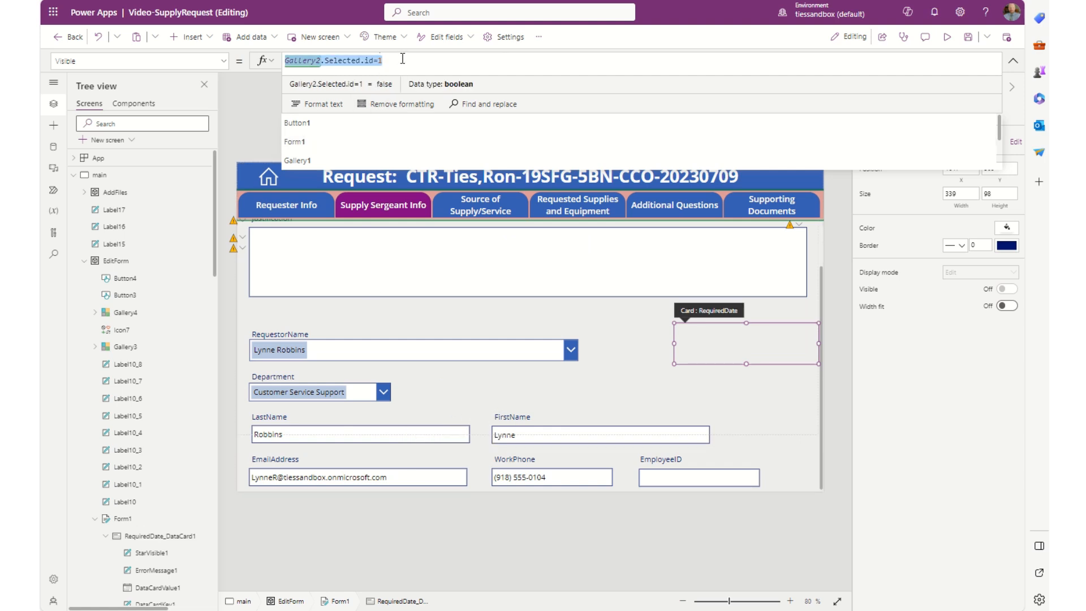
{"action": "left_click", "coordinate": [326, 421]}
{"action": "scroll", "coordinate": [148, 395], "scroll_direction": "down", "scroll_amount": 15}
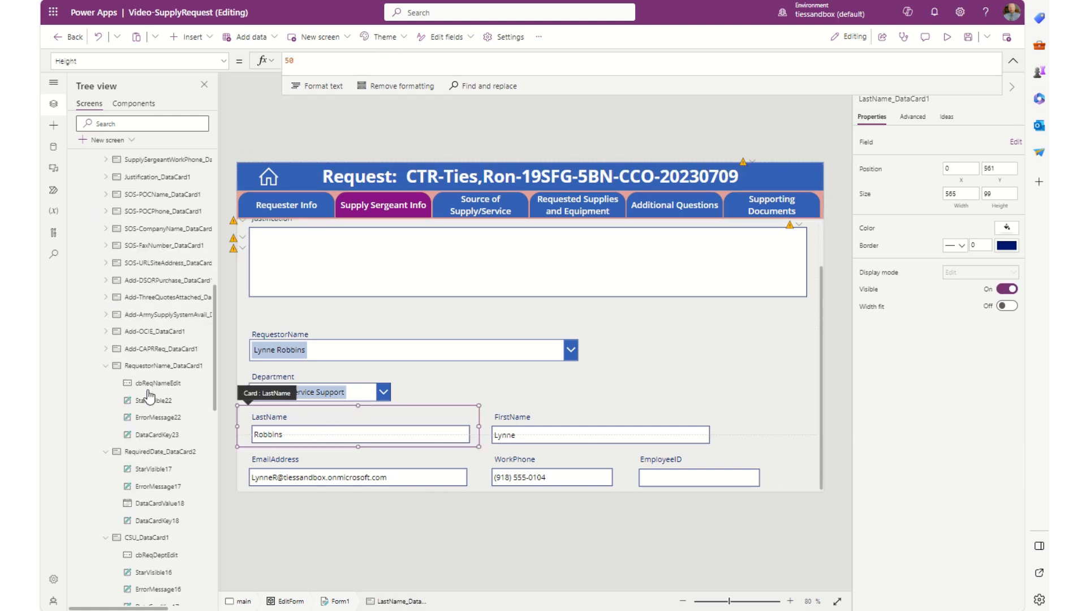
{"action": "scroll", "coordinate": [149, 395], "scroll_direction": "up", "scroll_amount": 5}
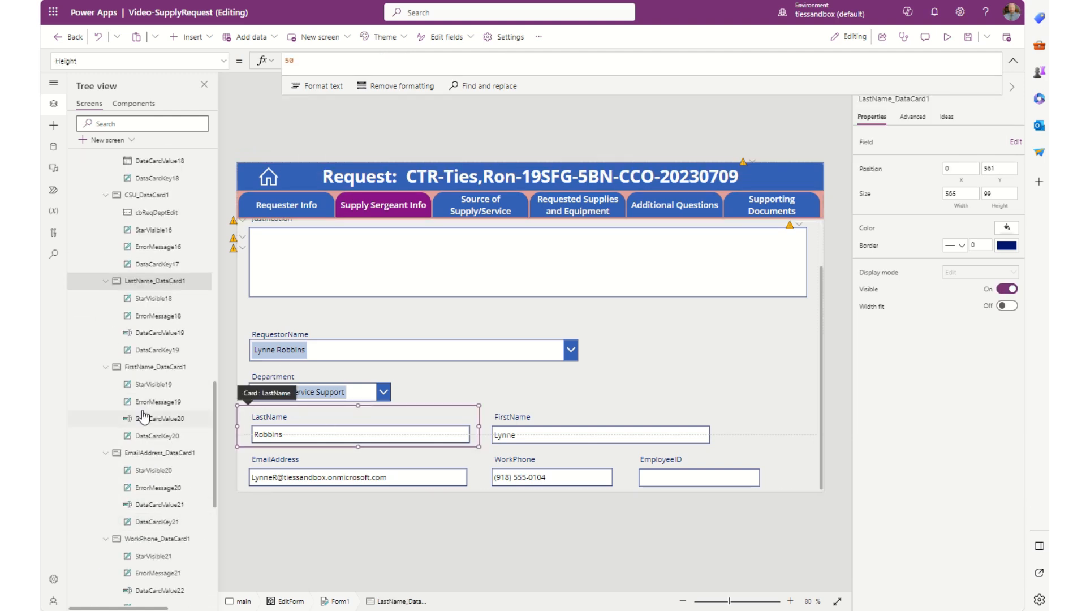
{"action": "left_click", "coordinate": [145, 367], "text": "ctrl"}
{"action": "left_click", "coordinate": [144, 453], "text": "ctrl"}
{"action": "left_click", "coordinate": [145, 539], "text": "ctrl"}
{"action": "scroll", "coordinate": [142, 542], "scroll_direction": "down", "scroll_amount": 4}
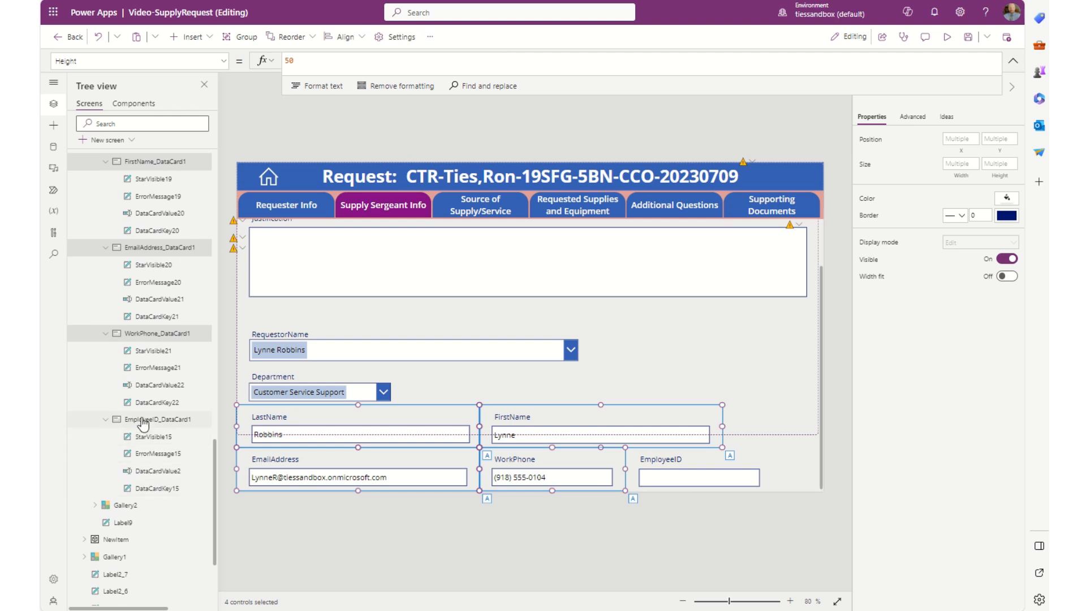
{"action": "left_click", "coordinate": [143, 420], "text": "ctrl"}
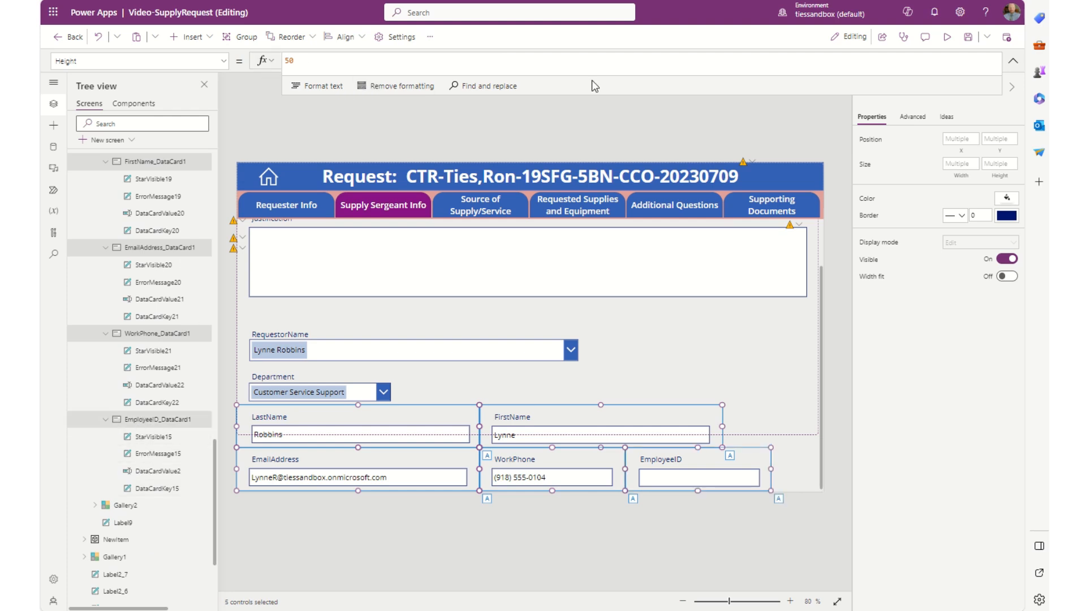
{"action": "left_click", "coordinate": [869, 260]}
{"action": "key", "text": "ctrl+a"}
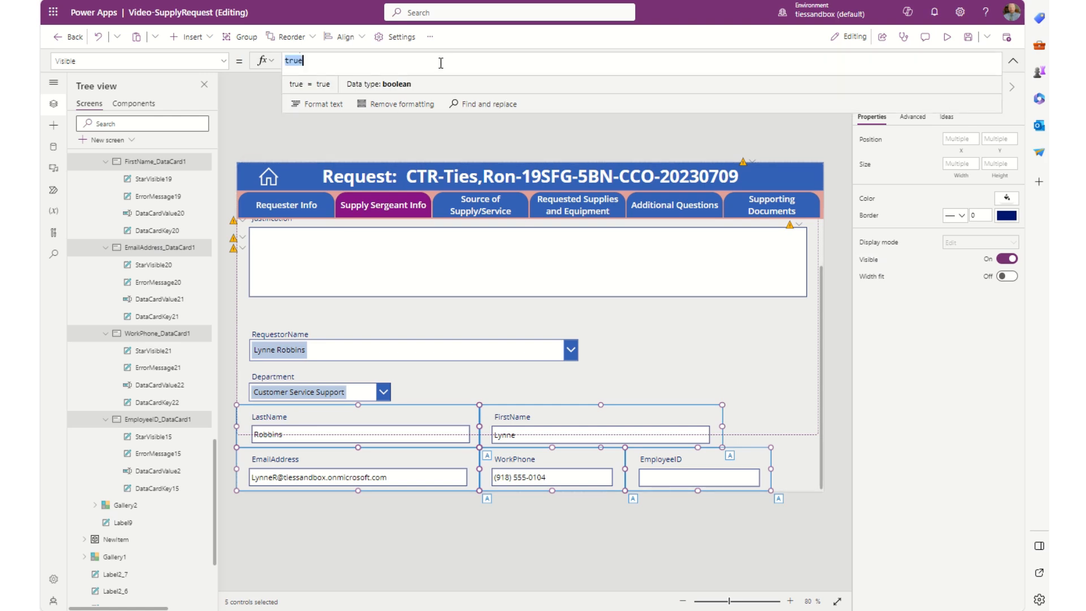
{"action": "type", "text": "Gallery2.Selected.id=1"}
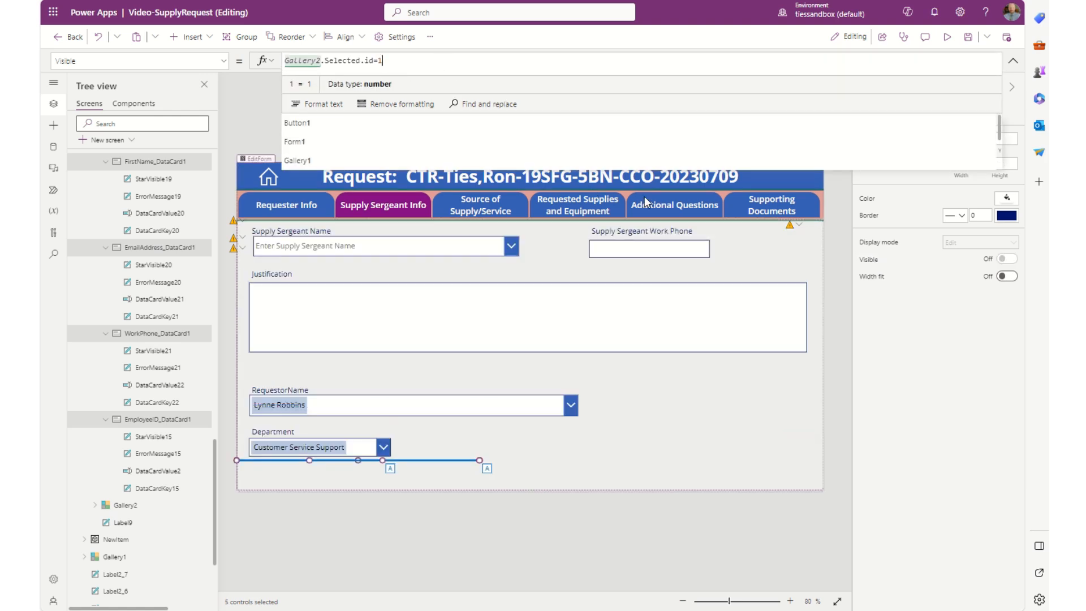
Step: Try to set the Department label's Visible formula to Gallery2.Selected.id=1 and undo the change
{"action": "left_click", "coordinate": [697, 440]}
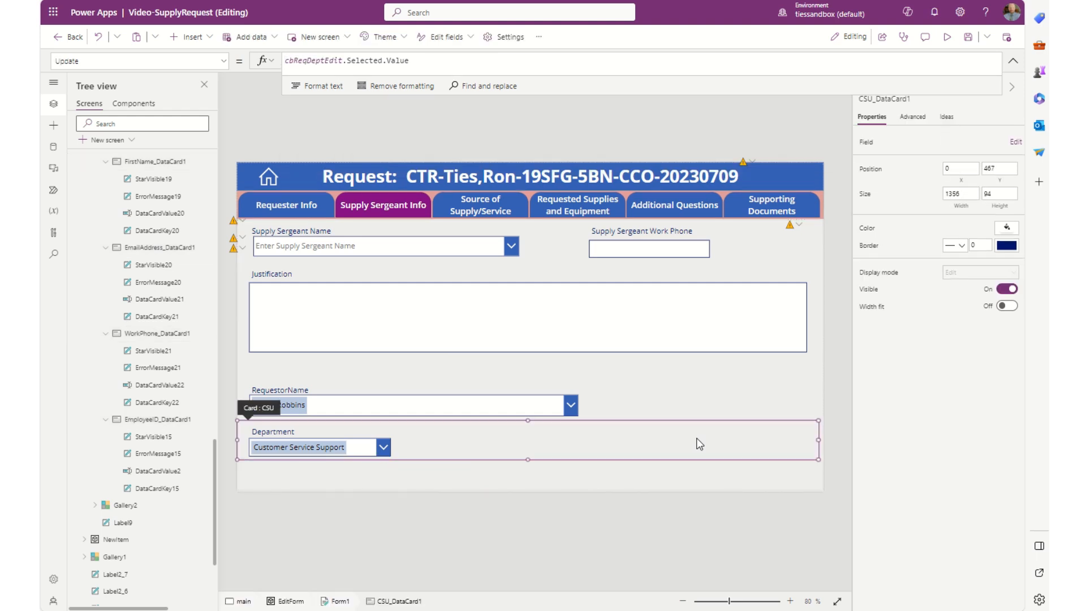
{"action": "left_click", "coordinate": [613, 435]}
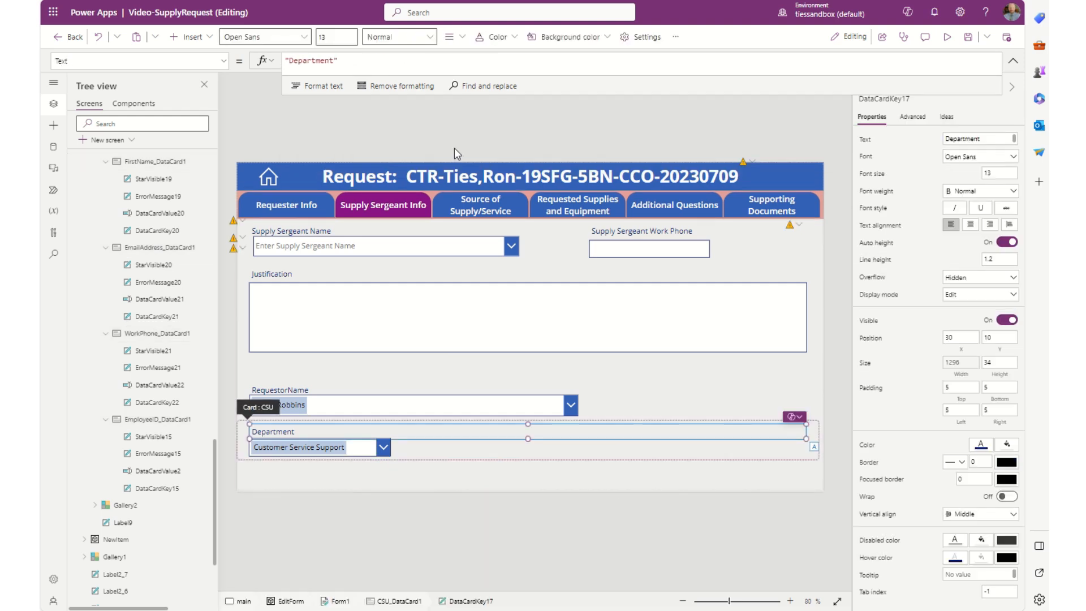
{"action": "left_click", "coordinate": [872, 323]}
{"action": "key", "text": "ctrl+a"}
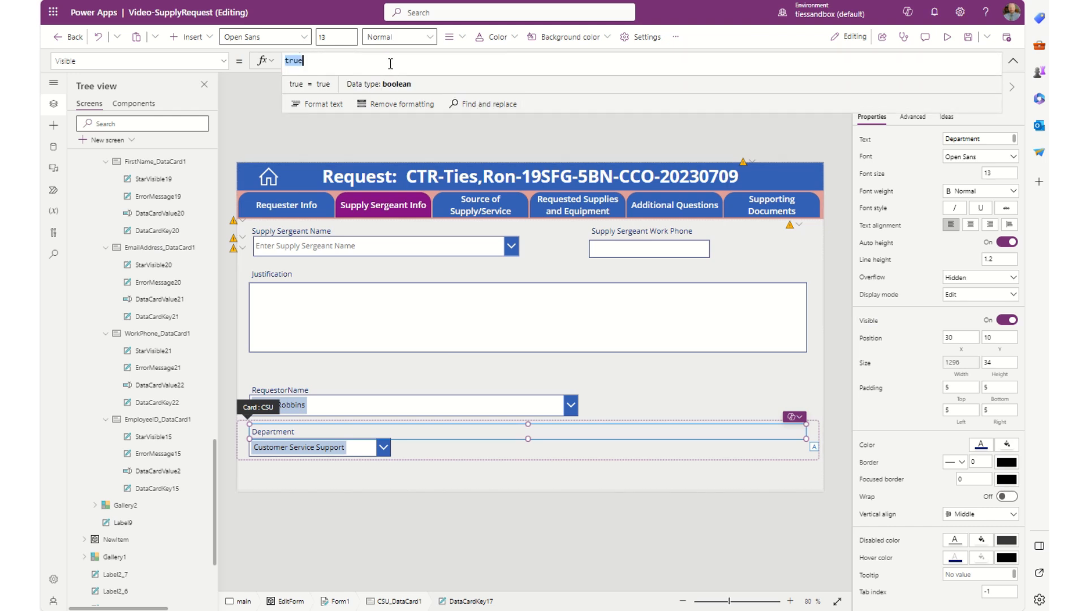
{"action": "type", "text": "Gallery2.Selected.id=1"}
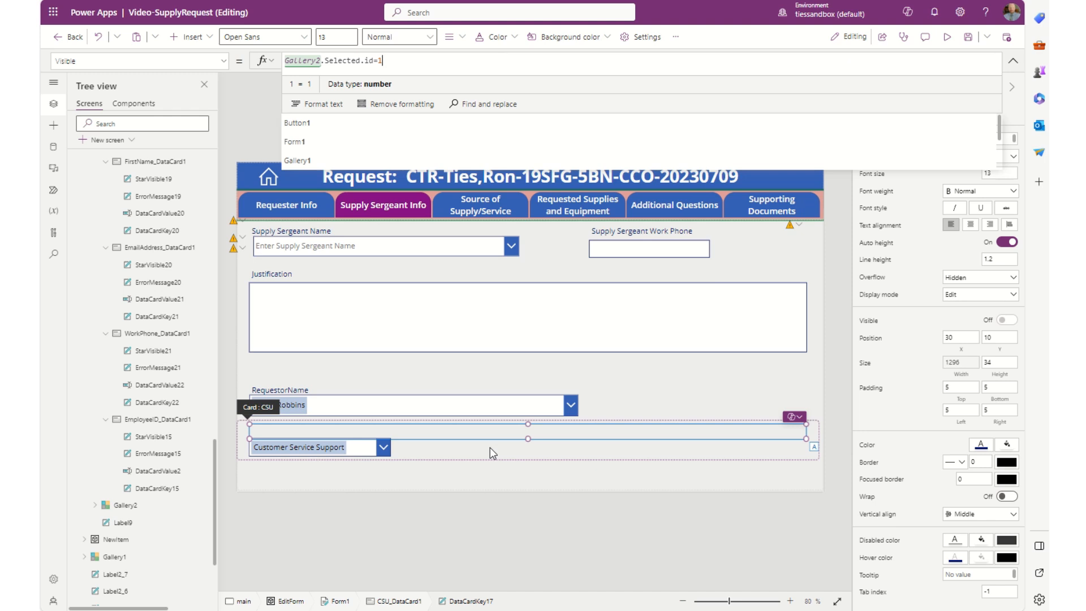
{"action": "key", "text": "ctrl+z"}
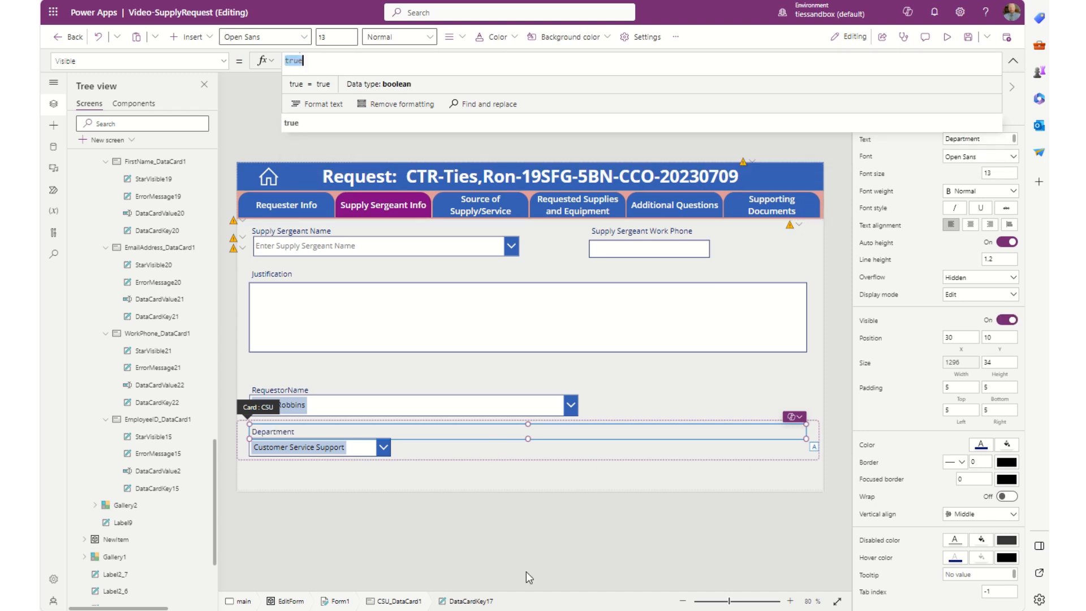
Step: Set the Department card's Visible formula to Gallery2.Selected.id=1
{"action": "left_click", "coordinate": [544, 455]}
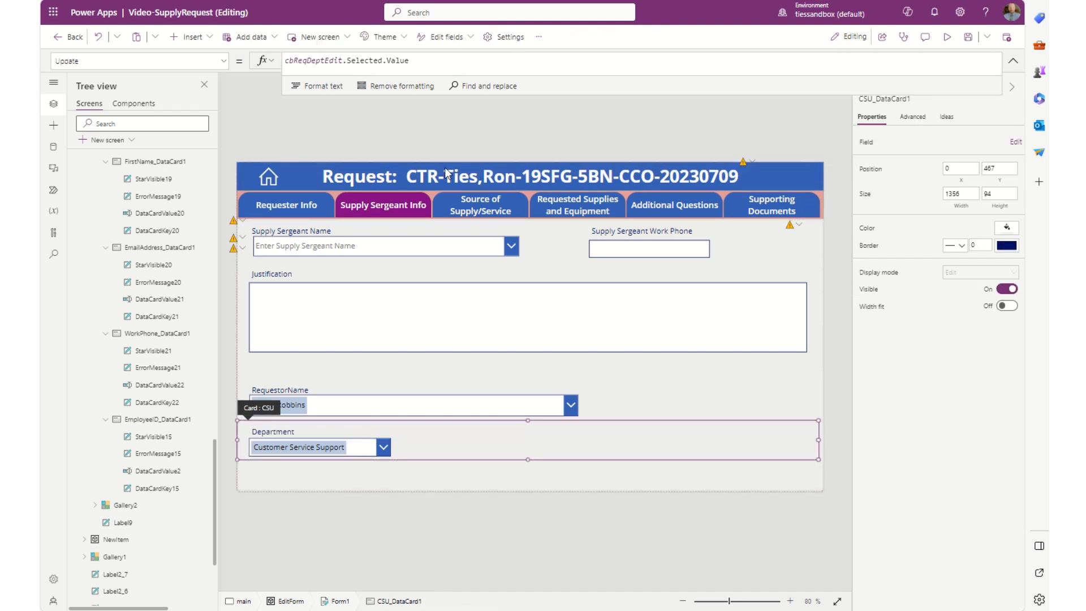
{"action": "left_click", "coordinate": [871, 289]}
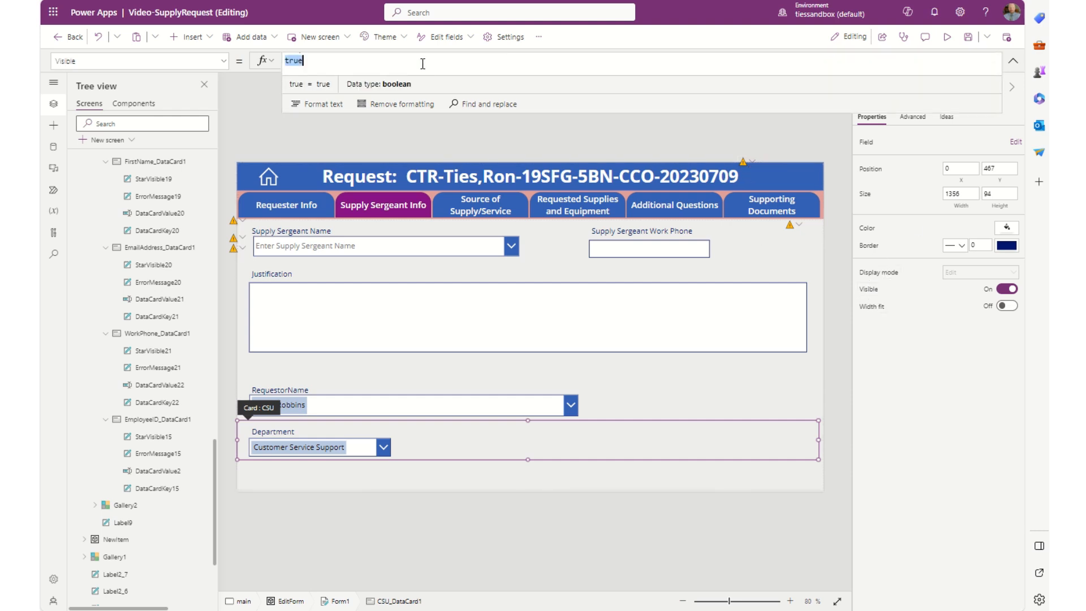
{"action": "type", "text": "Gallery2.Selected.id=1"}
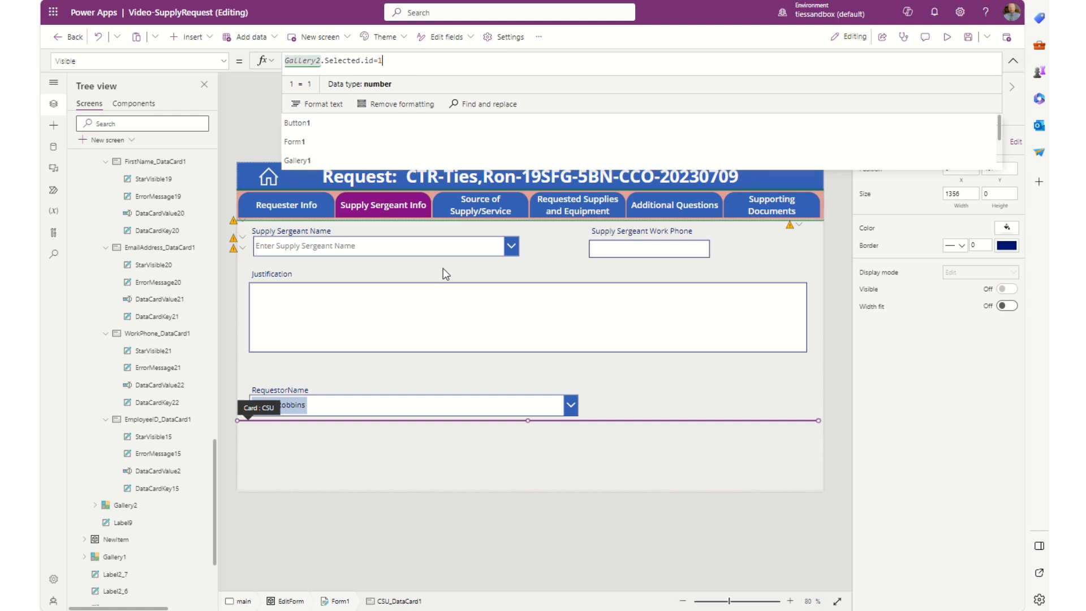
Step: Set the RequestorName card's Visible formula to Gallery2.Selected.id=1
{"action": "left_click", "coordinate": [636, 422]}
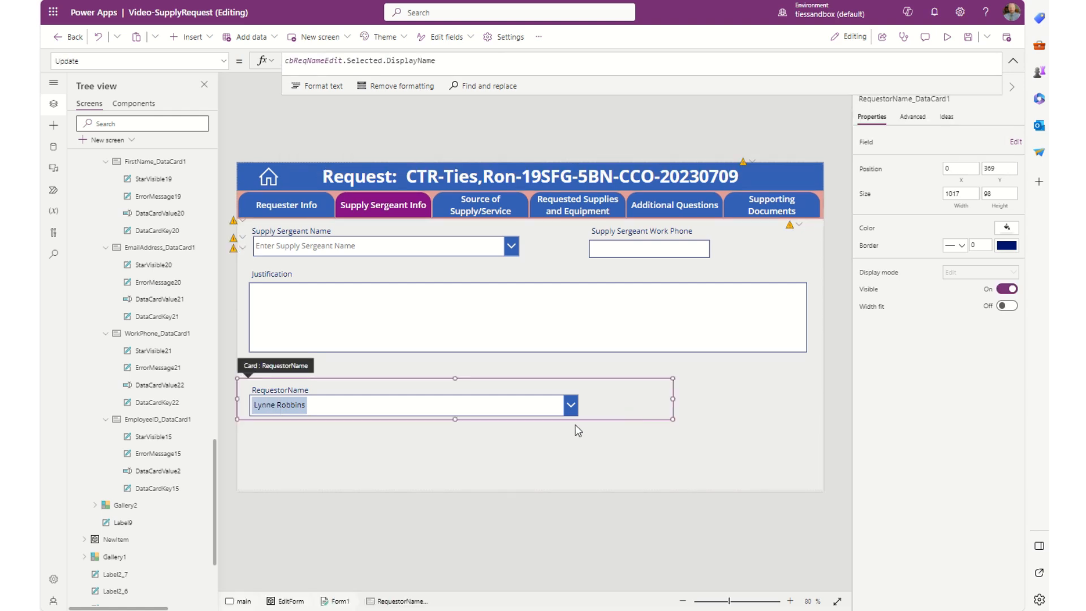
{"action": "left_click", "coordinate": [616, 390]}
{"action": "left_click", "coordinate": [642, 414]}
{"action": "left_click", "coordinate": [869, 289]}
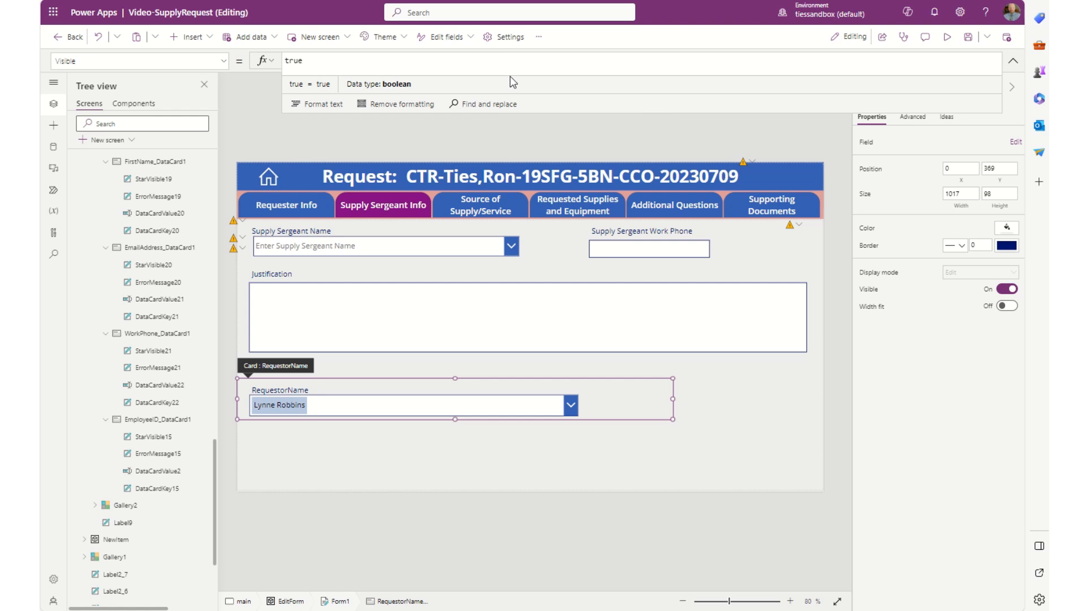
{"action": "double_click", "coordinate": [498, 65]}
{"action": "type", "text": "Gallery2.Selected.id=1"}
{"action": "left_click", "coordinate": [646, 406]}
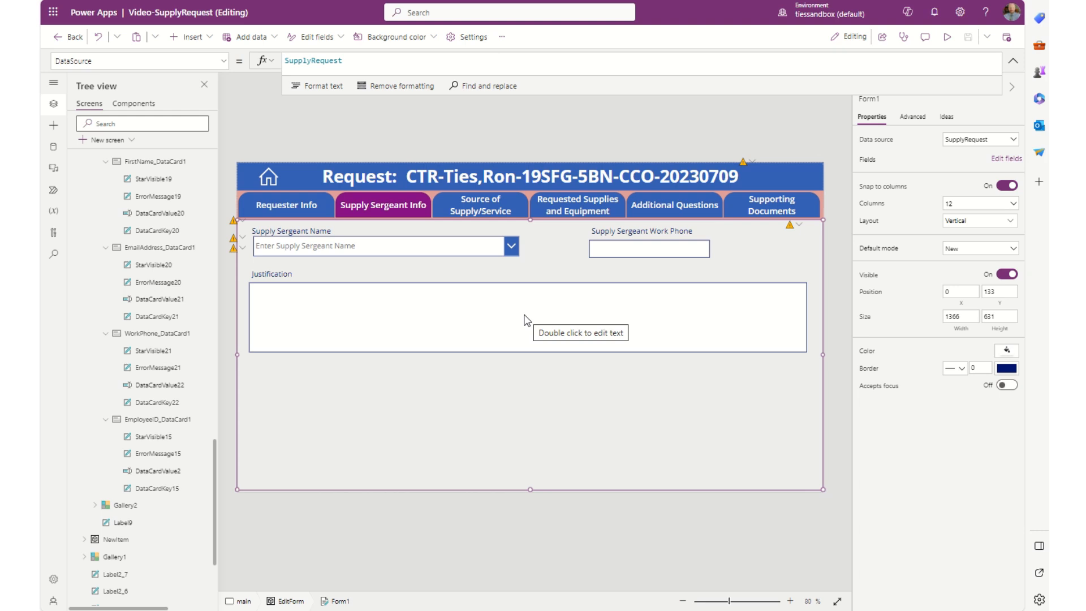
Step: Compare the two required date cards in the Requester Info section and delete the one above RequestorName
{"action": "left_click", "coordinate": [302, 210], "text": "alt"}
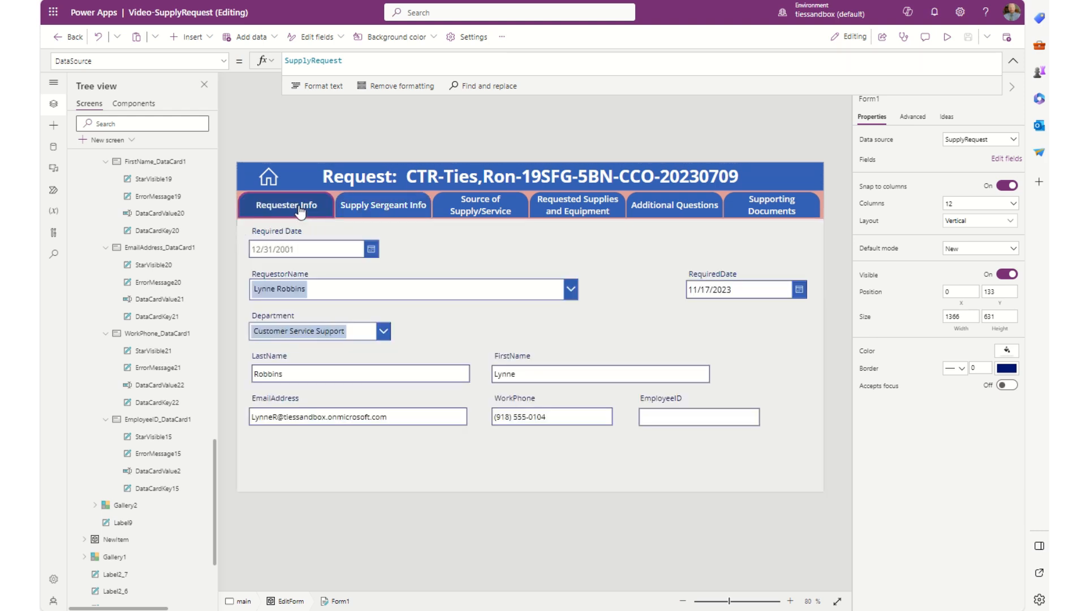
{"action": "left_click", "coordinate": [317, 233]}
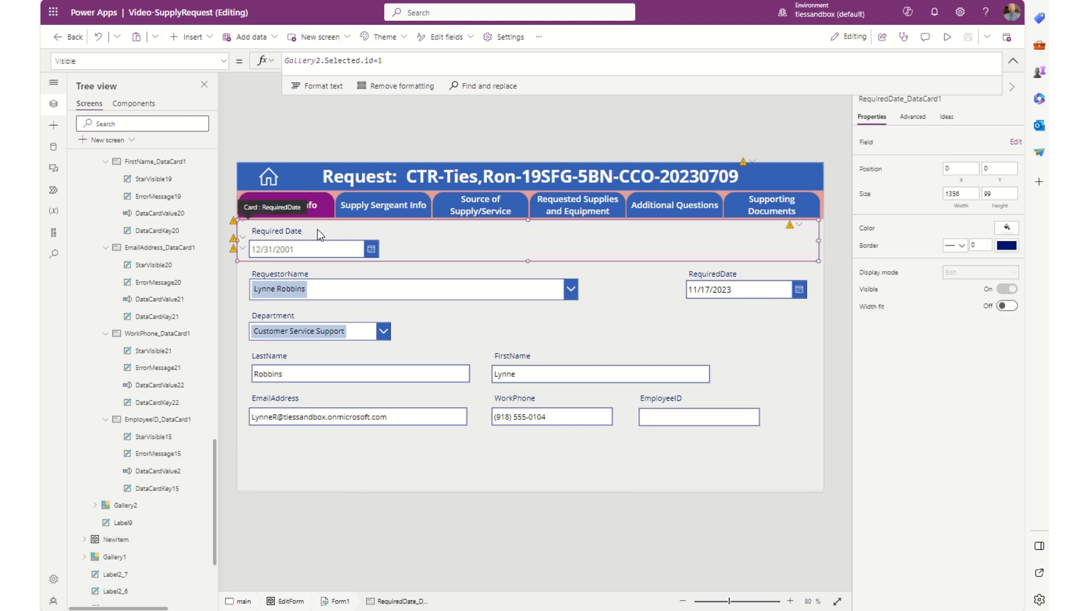
{"action": "left_click", "coordinate": [758, 276]}
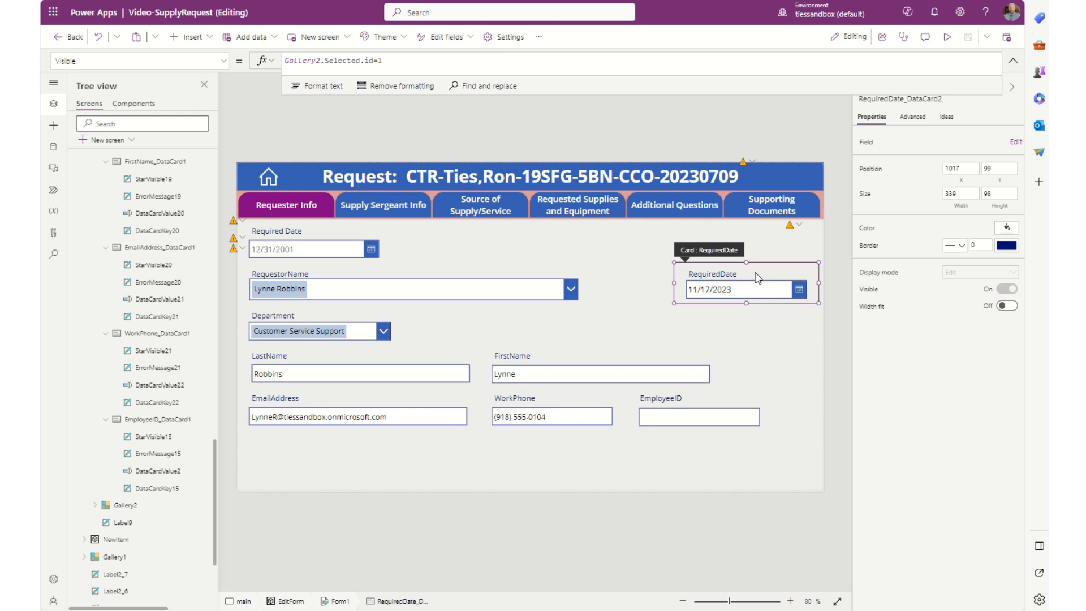
{"action": "left_click", "coordinate": [334, 240]}
{"action": "key", "text": "Delete"}
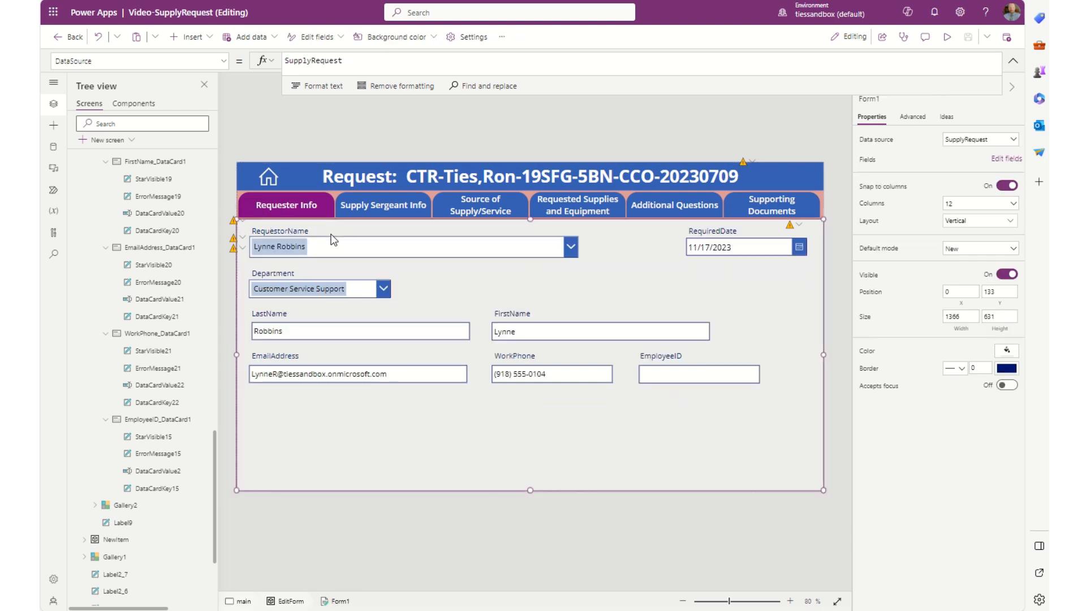
Step: Change the remaining RequiredDate card's Visible formula to Gallery2.Selected.id=2
{"action": "left_click", "coordinate": [746, 235]}
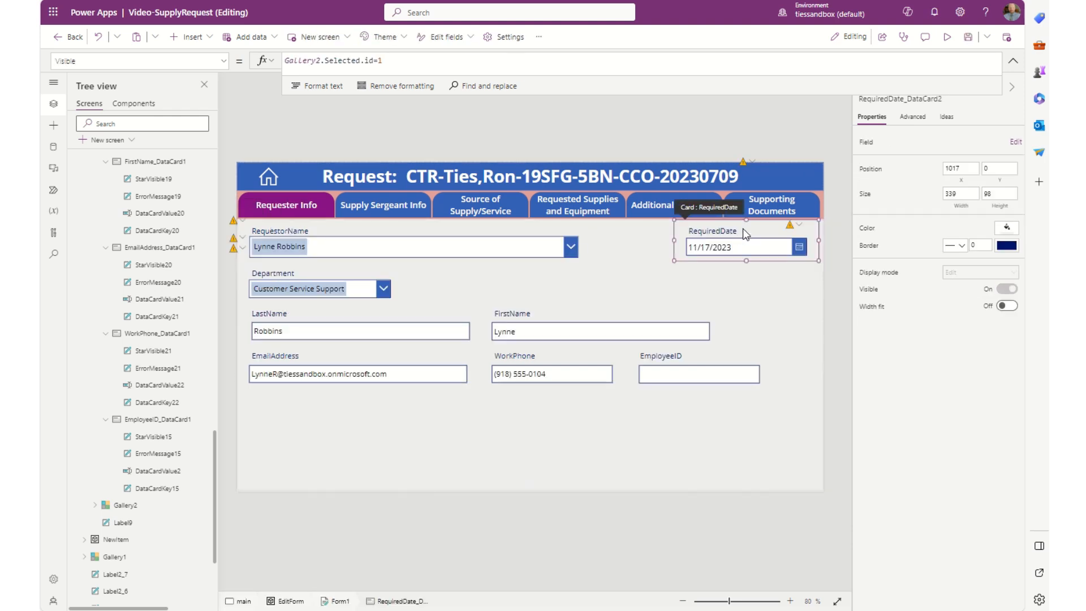
{"action": "left_click", "coordinate": [410, 60]}
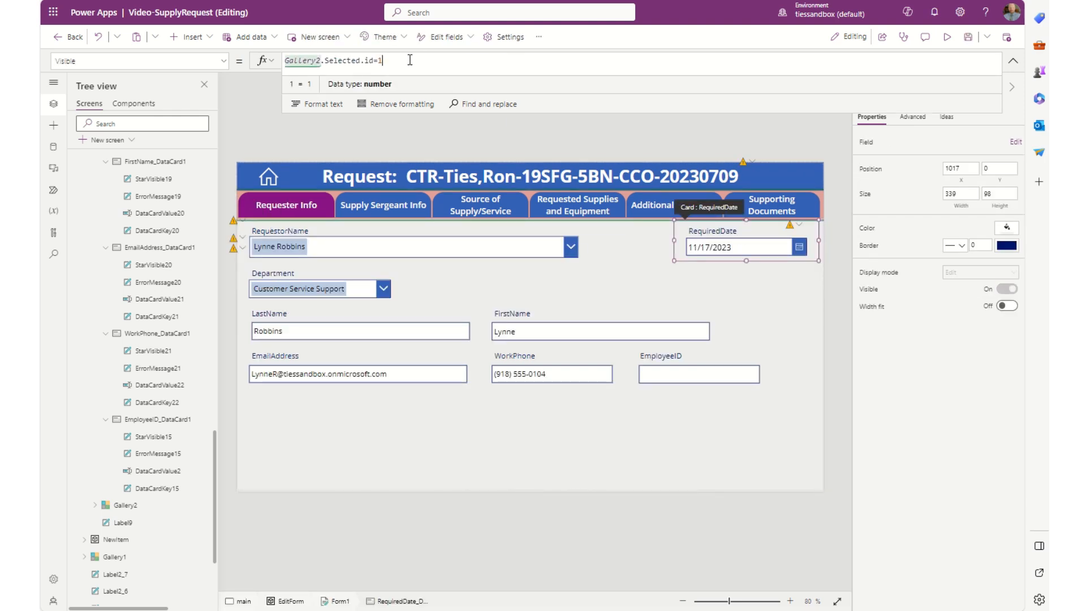
{"action": "key", "text": "BackSpace"}
{"action": "type", "text": "2"}
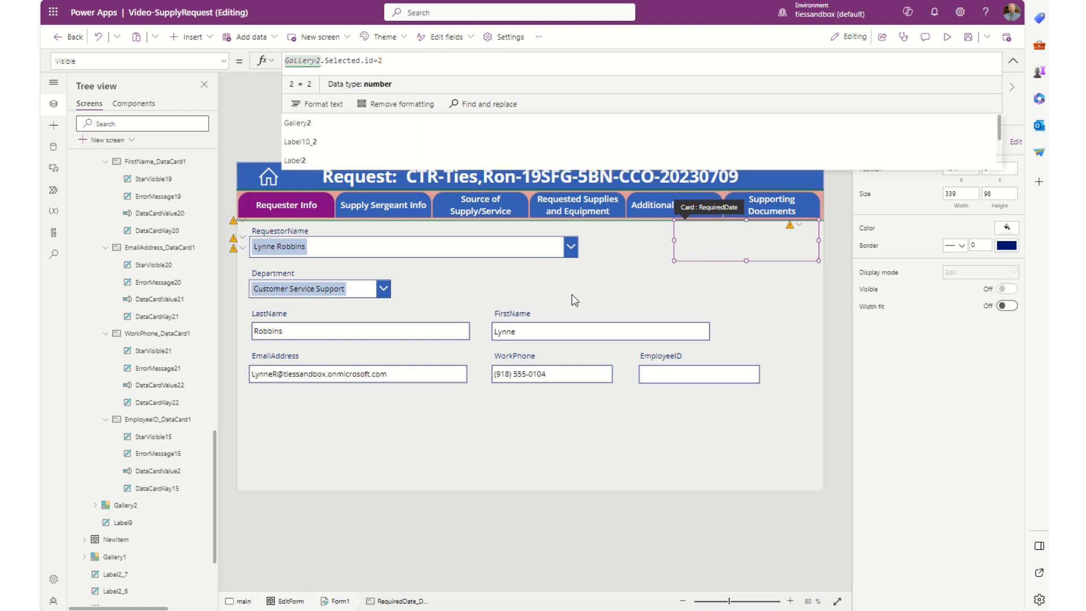
{"action": "left_click", "coordinate": [746, 289]}
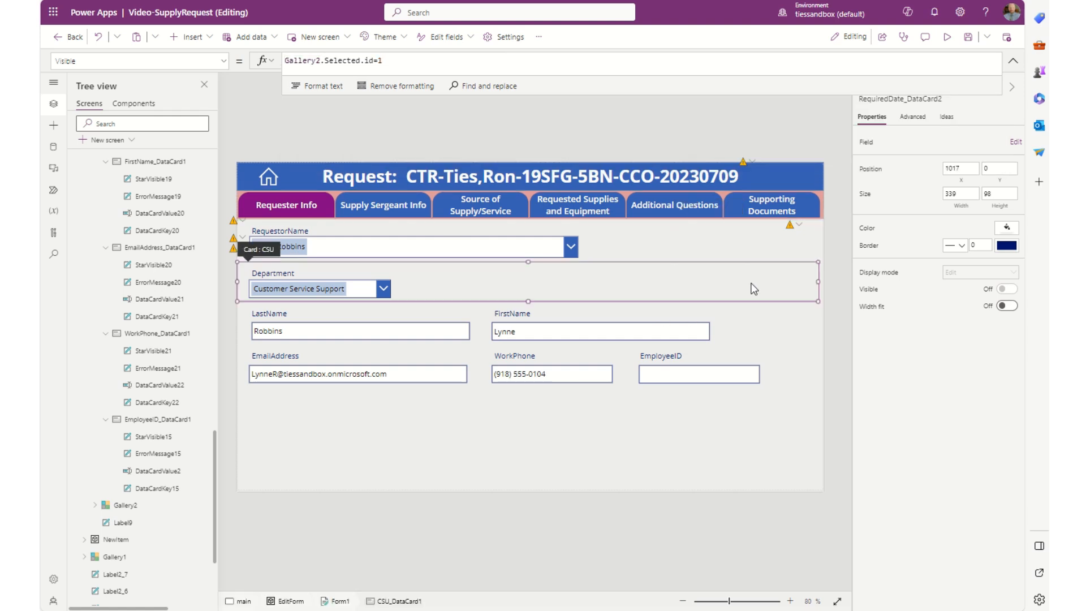
Step: Move the RequiredDate card above Supply Sergeant Name in the Supply Sergeant Info section and widen it to the full form row
{"action": "left_click", "coordinate": [388, 208], "text": "alt"}
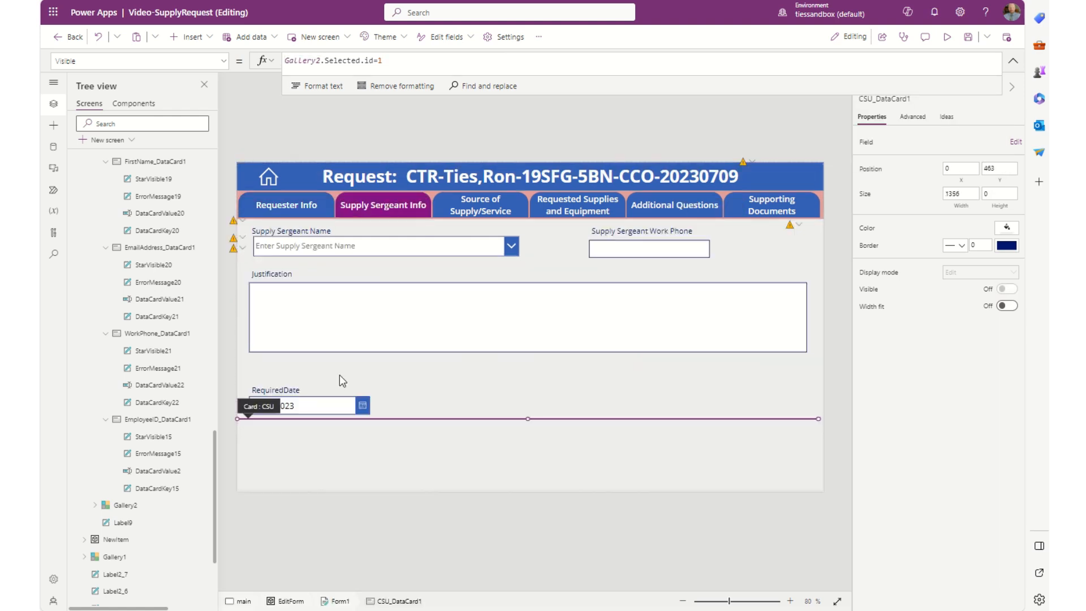
{"action": "left_click", "coordinate": [324, 409]}
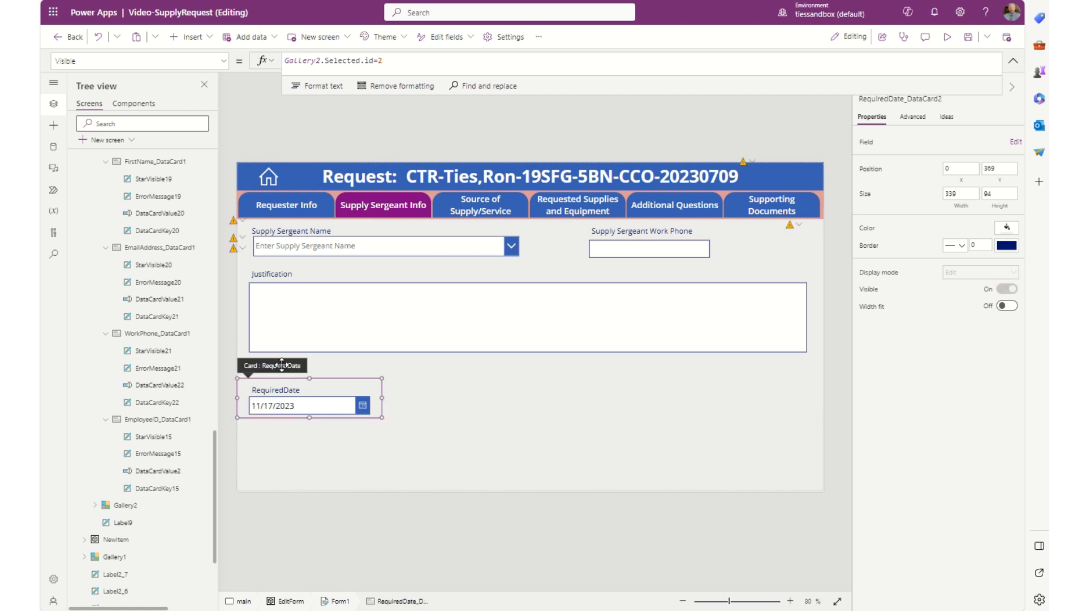
{"action": "left_click_drag", "start_coordinate": [284, 364], "coordinate": [253, 260]}
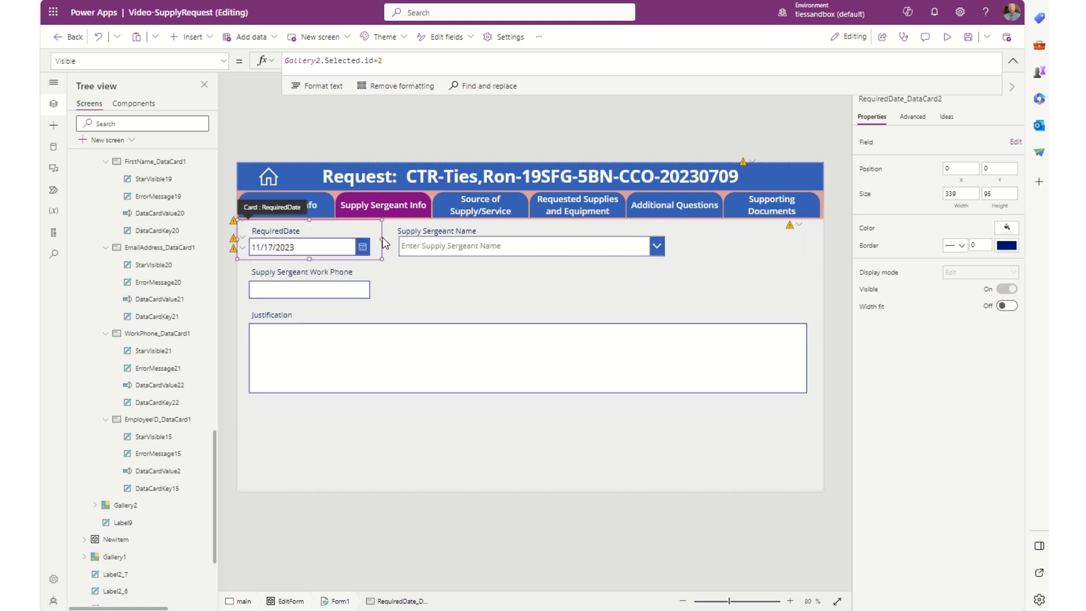
{"action": "left_click_drag", "start_coordinate": [386, 244], "coordinate": [818, 240]}
Step: Replace the width formula of the date picker in the RequiredDate card with 400
{"action": "left_click", "coordinate": [785, 247]}
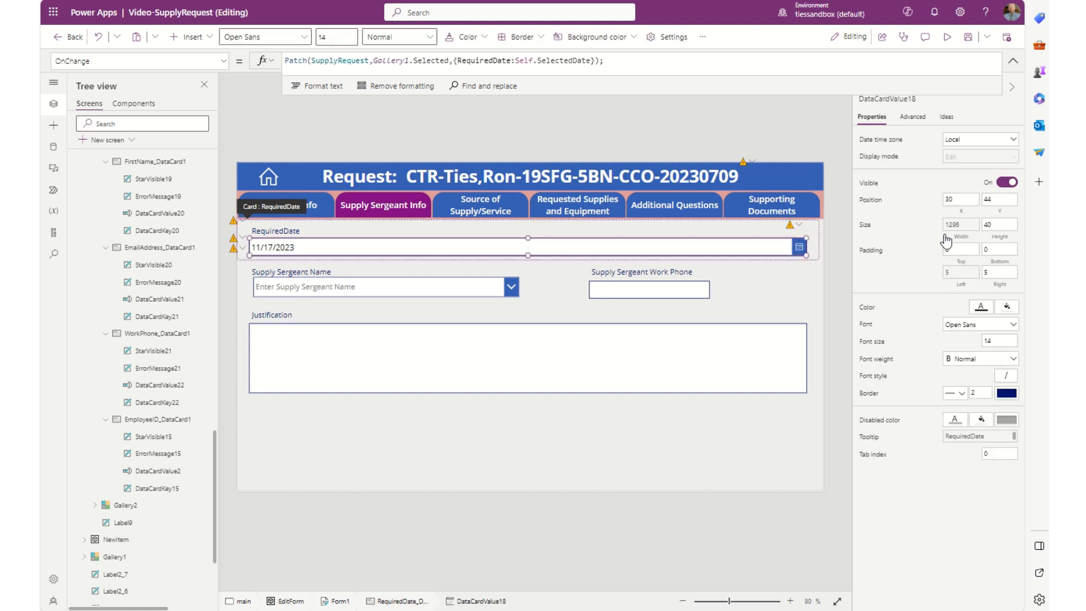
{"action": "left_click", "coordinate": [965, 237]}
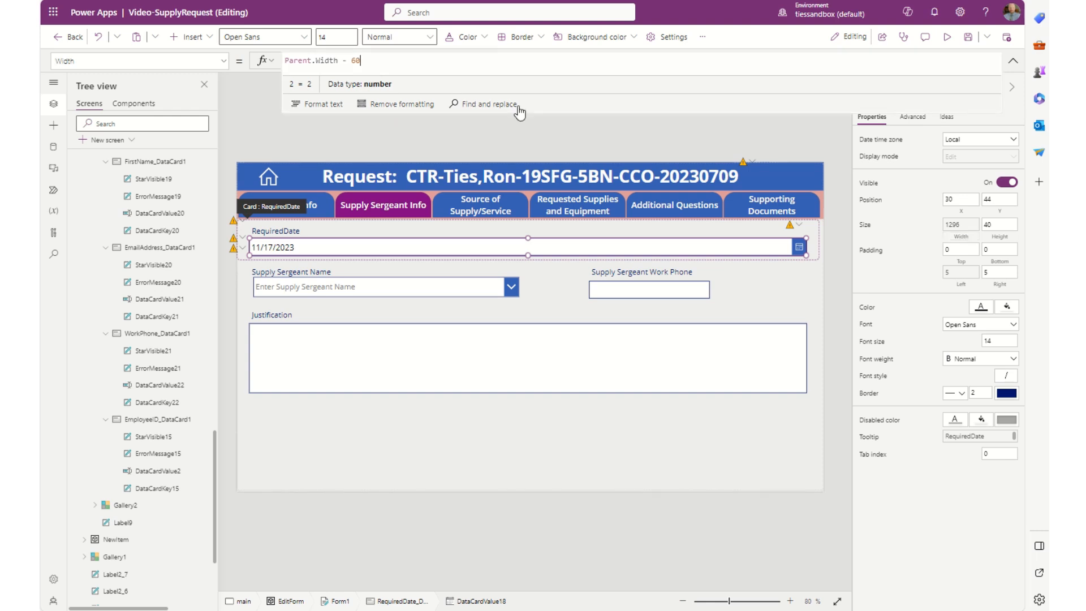
{"action": "left_click", "coordinate": [442, 61]}
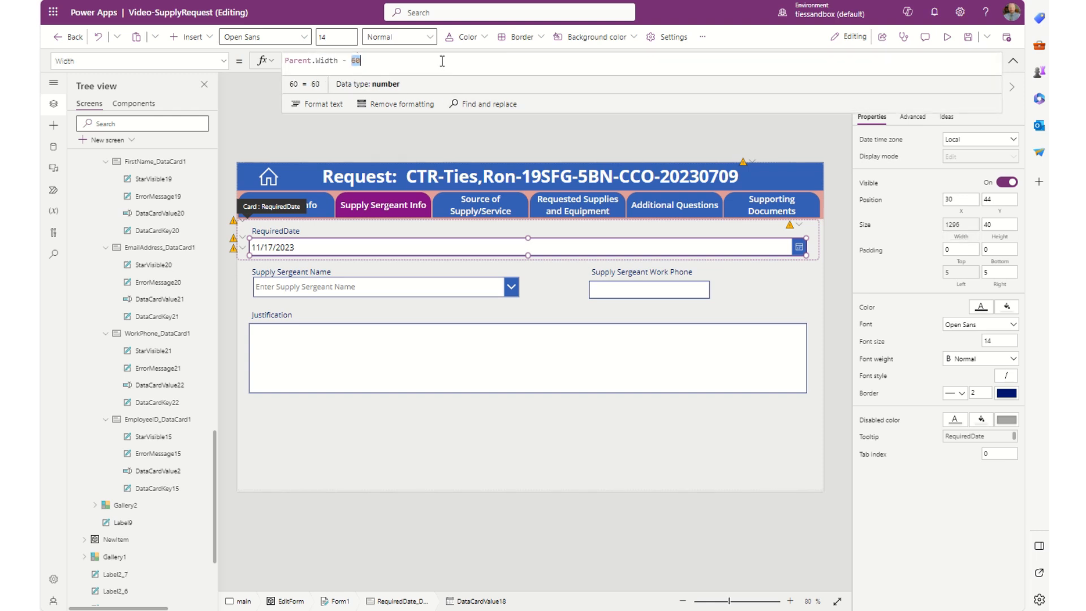
{"action": "triple_click", "coordinate": [441, 60]}
{"action": "type", "text": "400"}
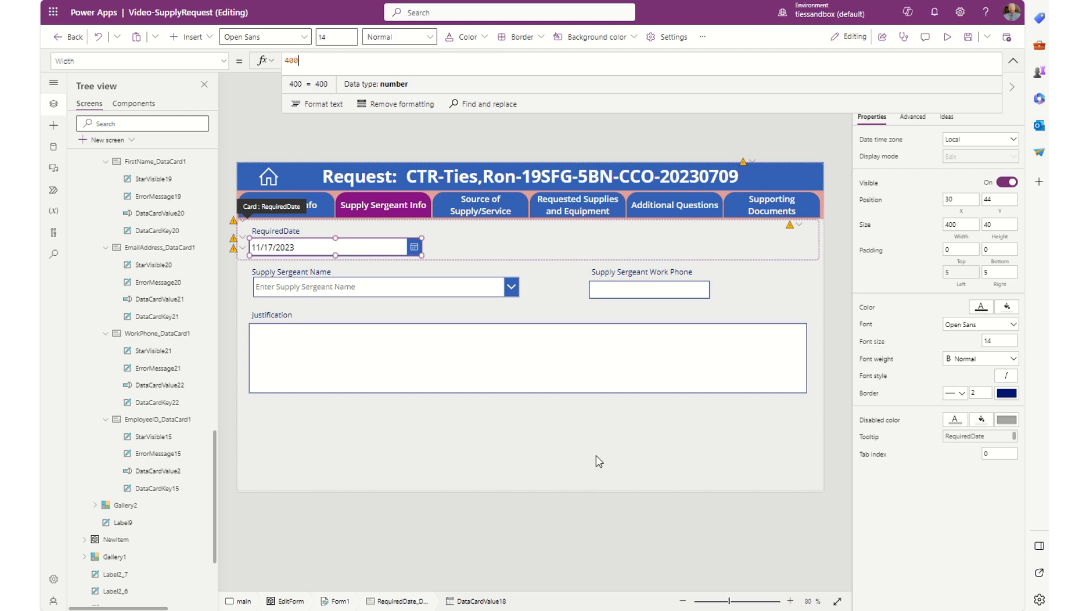
{"action": "left_click", "coordinate": [595, 436]}
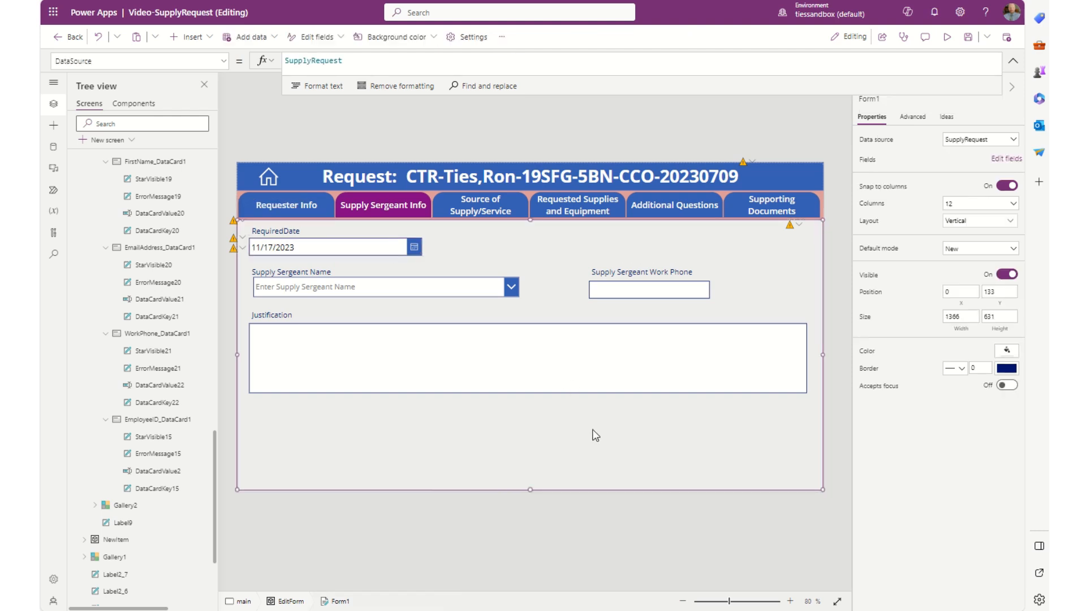
Step: Check the form's other sections through Supporting Documents and Requester Info, and publish this version of the app
{"action": "left_click", "coordinate": [489, 208], "text": "alt"}
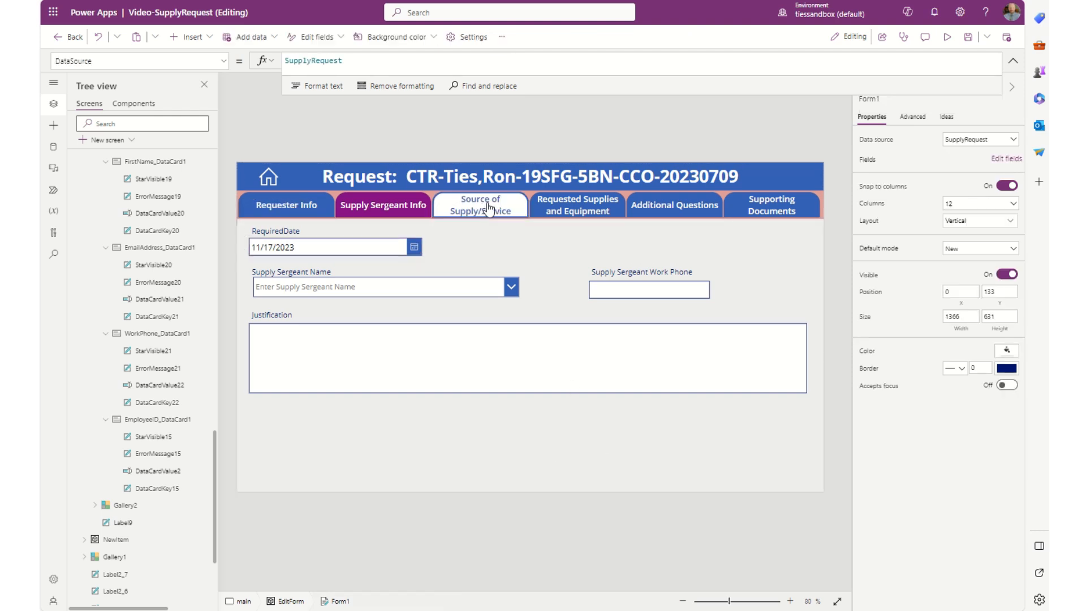
{"action": "left_click", "coordinate": [589, 209], "text": "alt"}
{"action": "left_click", "coordinate": [662, 208], "text": "alt"}
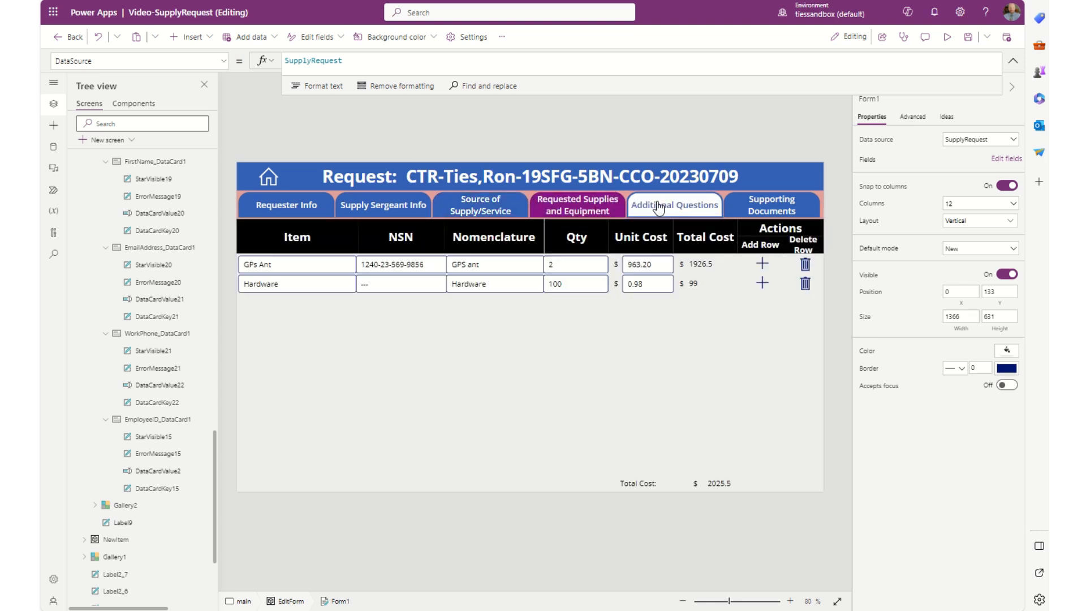
{"action": "left_click", "coordinate": [732, 208], "text": "alt"}
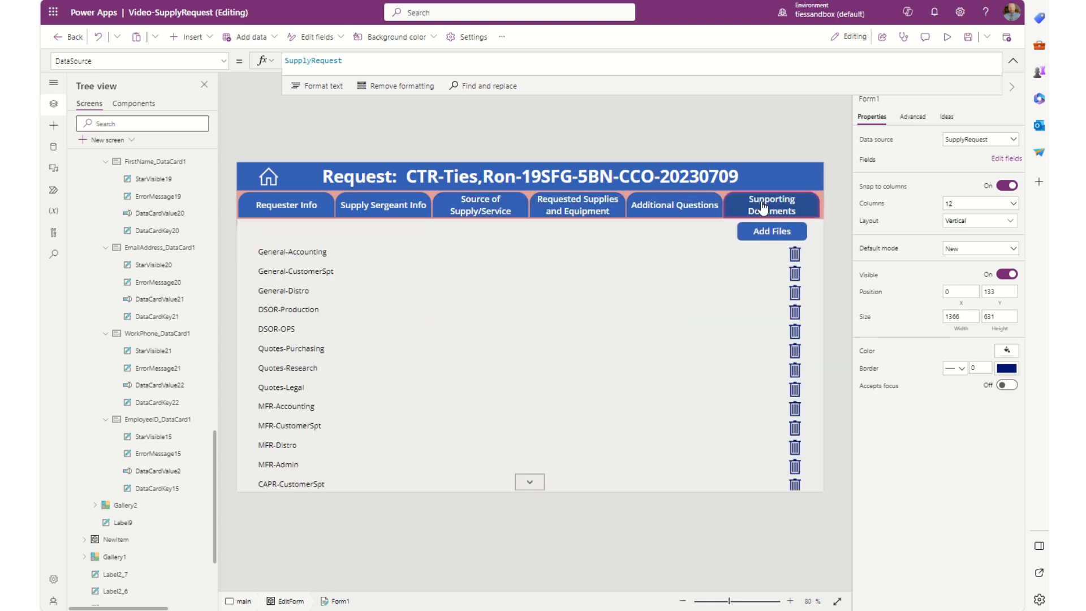
{"action": "left_click", "coordinate": [306, 211], "text": "alt"}
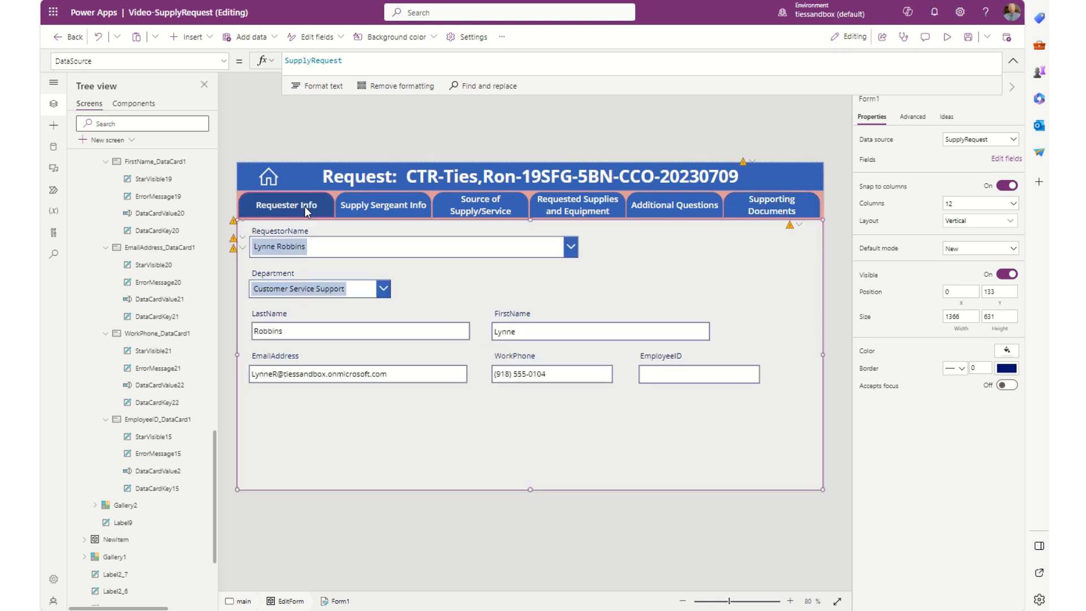
{"action": "left_click", "coordinate": [1011, 40]}
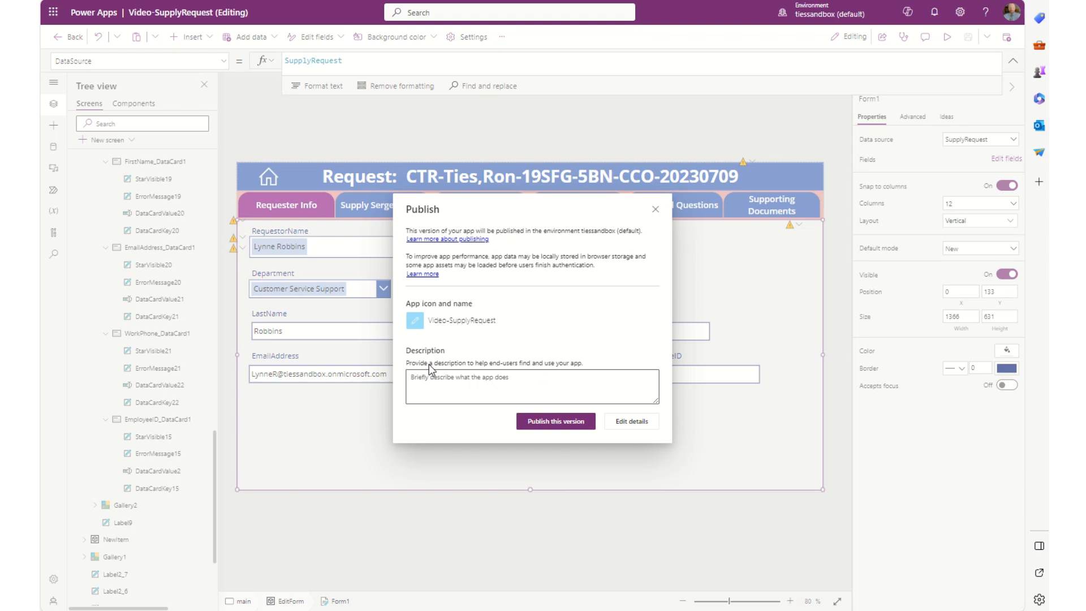
{"action": "left_click", "coordinate": [538, 422]}
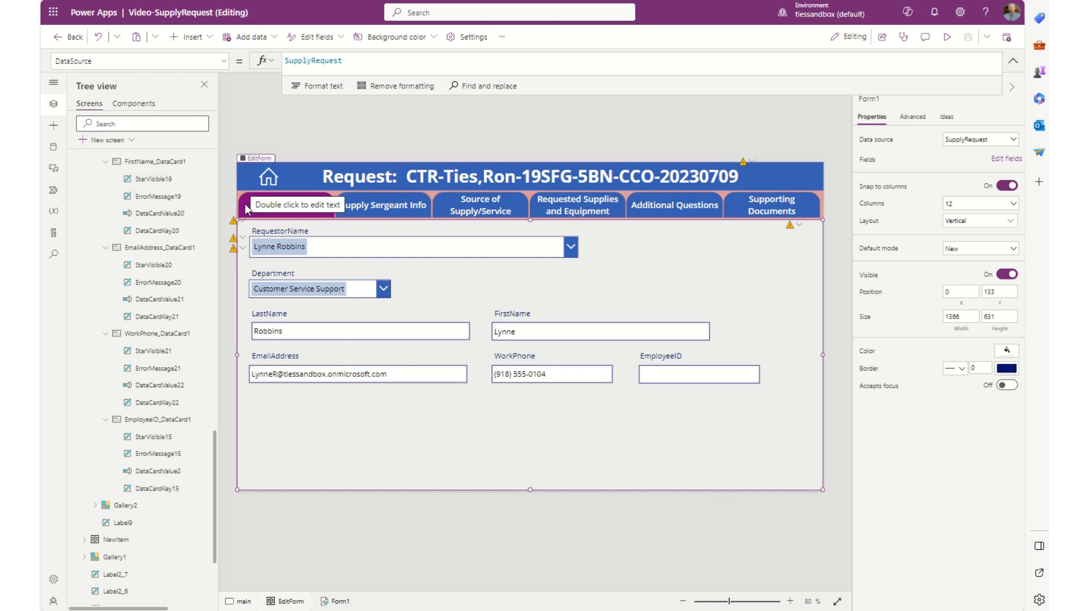
Step: Return the app to the Supply Request Dashboard and collapse the EditForm group under the main screen
{"action": "left_click", "coordinate": [271, 180], "text": "alt"}
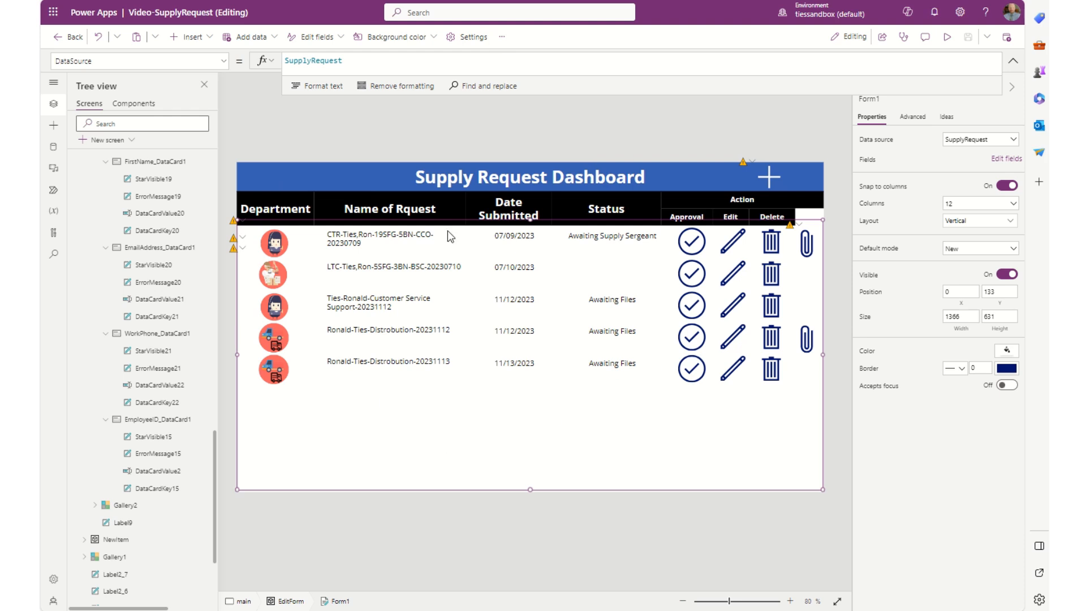
{"action": "scroll", "coordinate": [106, 306], "scroll_direction": "up", "scroll_amount": 15}
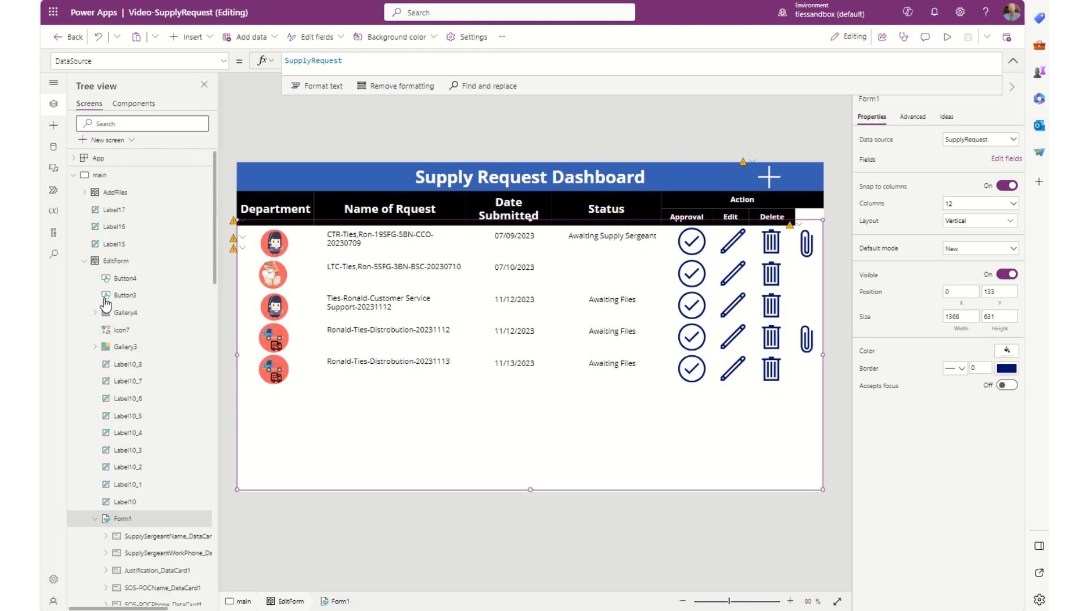
{"action": "left_click", "coordinate": [73, 176]}
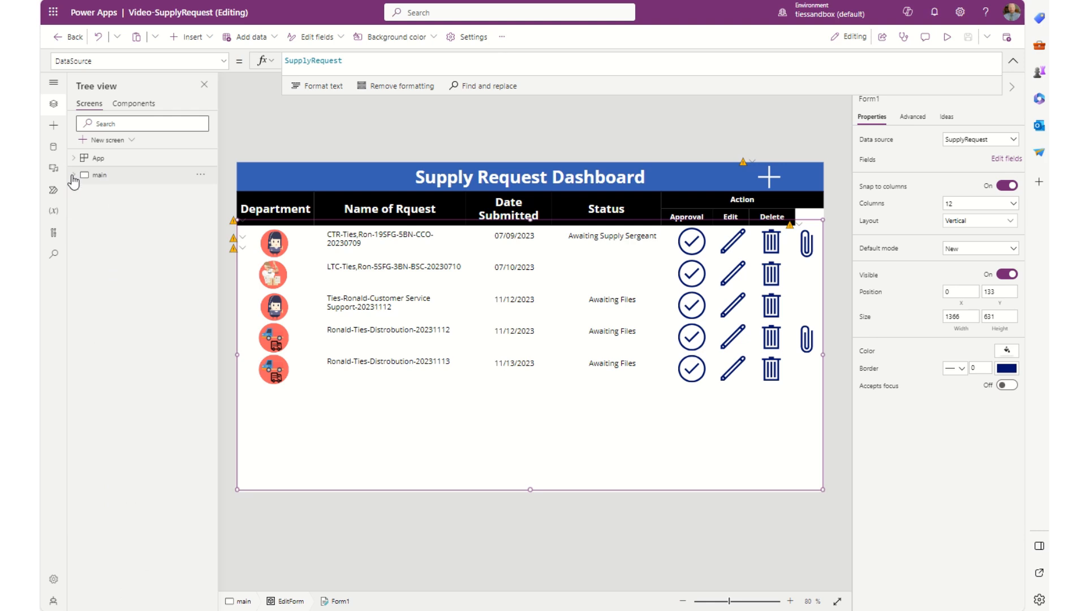
{"action": "left_click", "coordinate": [73, 176]}
{"action": "left_click", "coordinate": [84, 194]}
{"action": "left_click", "coordinate": [84, 194]}
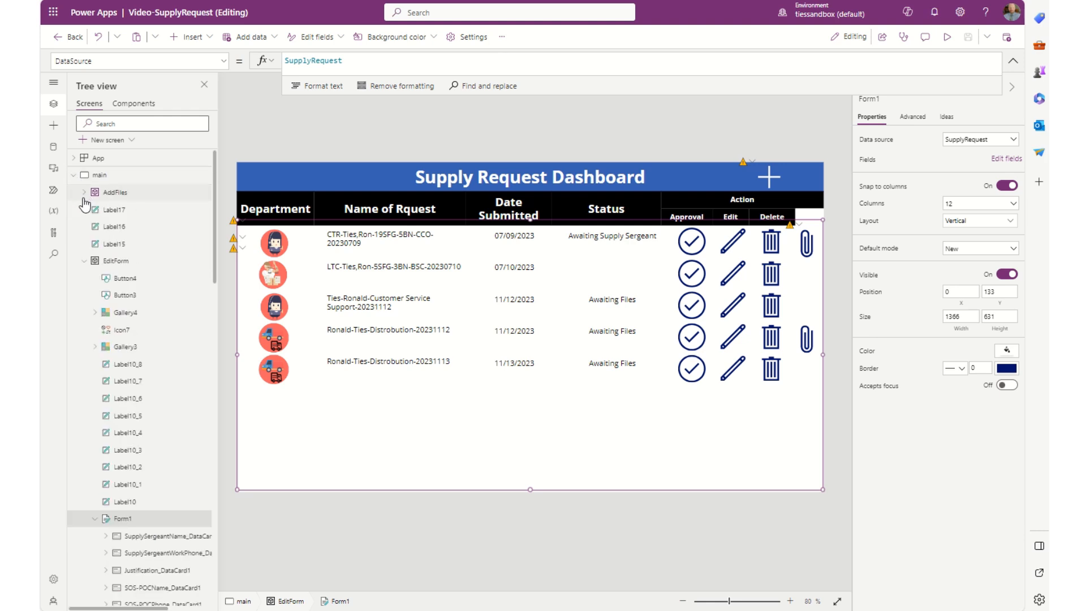
{"action": "left_click", "coordinate": [85, 261]}
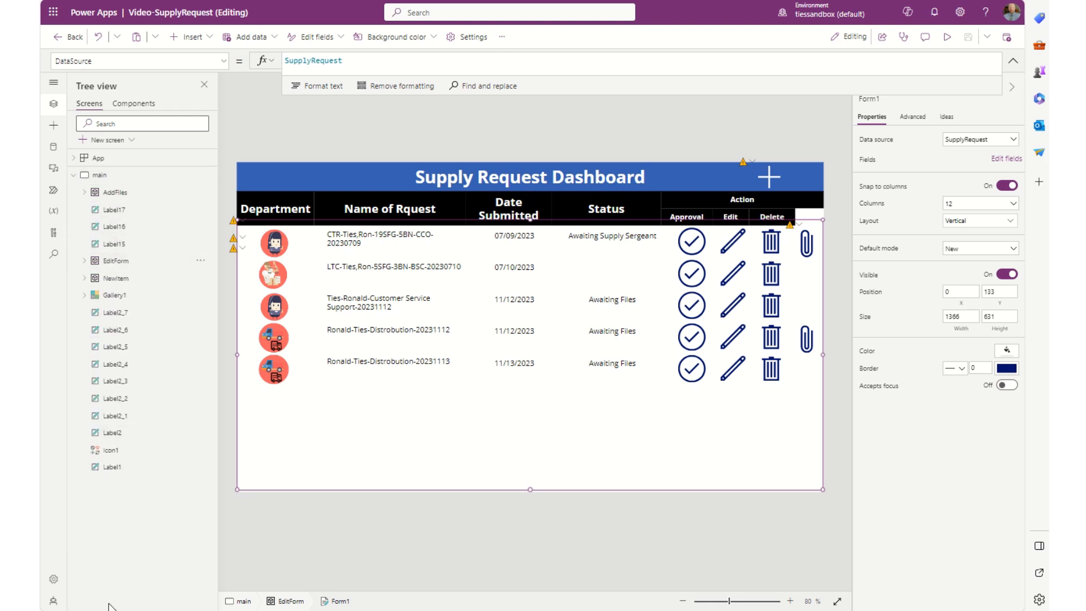
Step: Add a blank screen named Approvals and collapse the main screen's contents in the tree
{"action": "left_click", "coordinate": [124, 143]}
{"action": "left_click", "coordinate": [142, 226]}
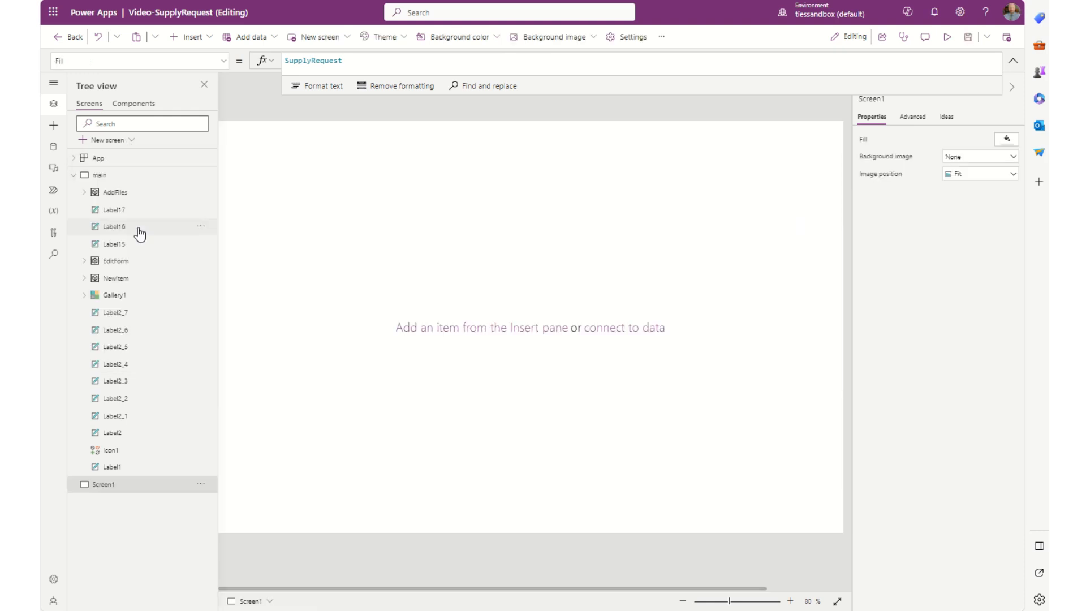
{"action": "double_click", "coordinate": [112, 485]}
{"action": "type", "text": "aP"}
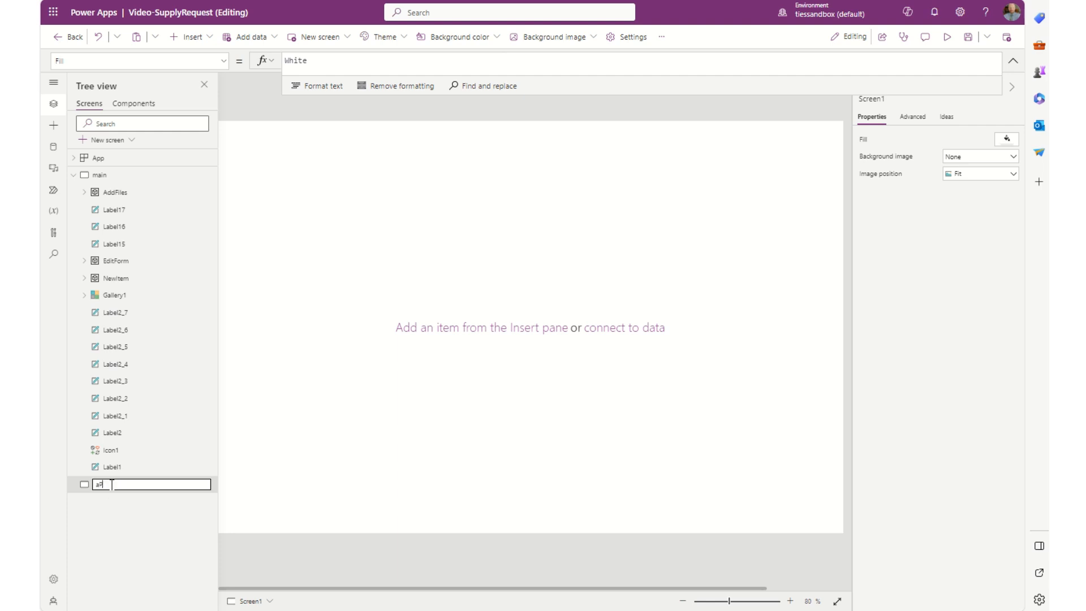
{"action": "type", "text": "Approvals"}
{"action": "key", "text": "Return"}
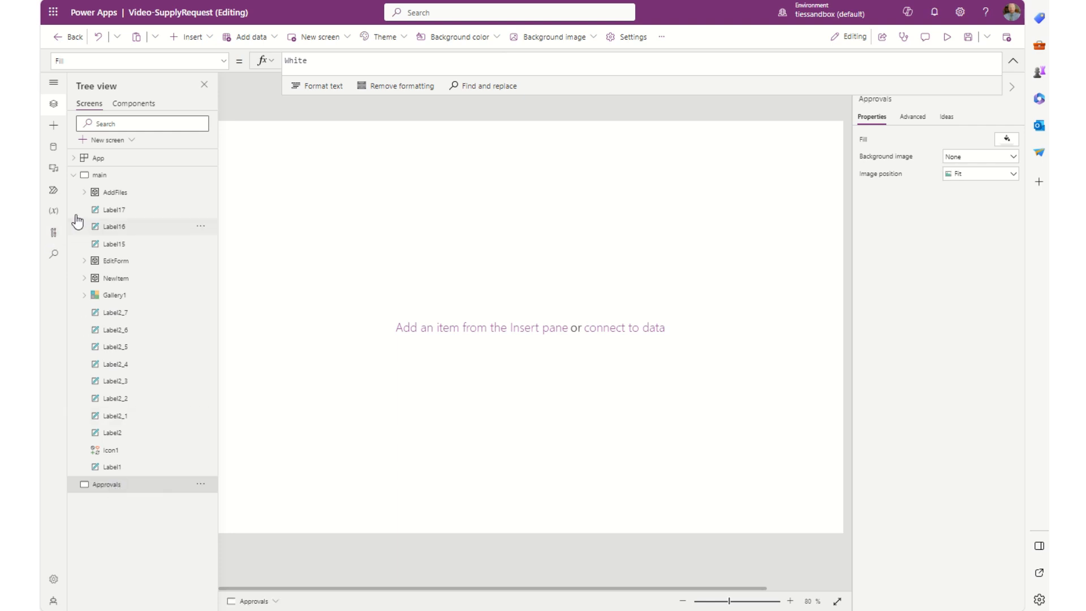
{"action": "left_click", "coordinate": [73, 175]}
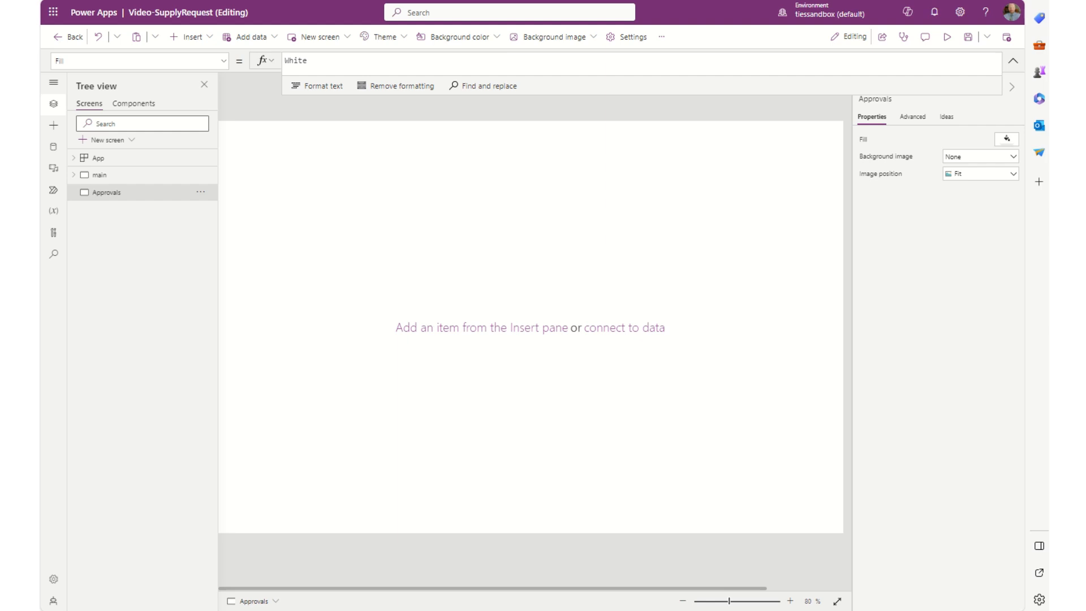
Step: Insert a text label on the Approvals screen and stretch it into a header across the full width, about 1366 by 75
{"action": "left_click", "coordinate": [209, 37]}
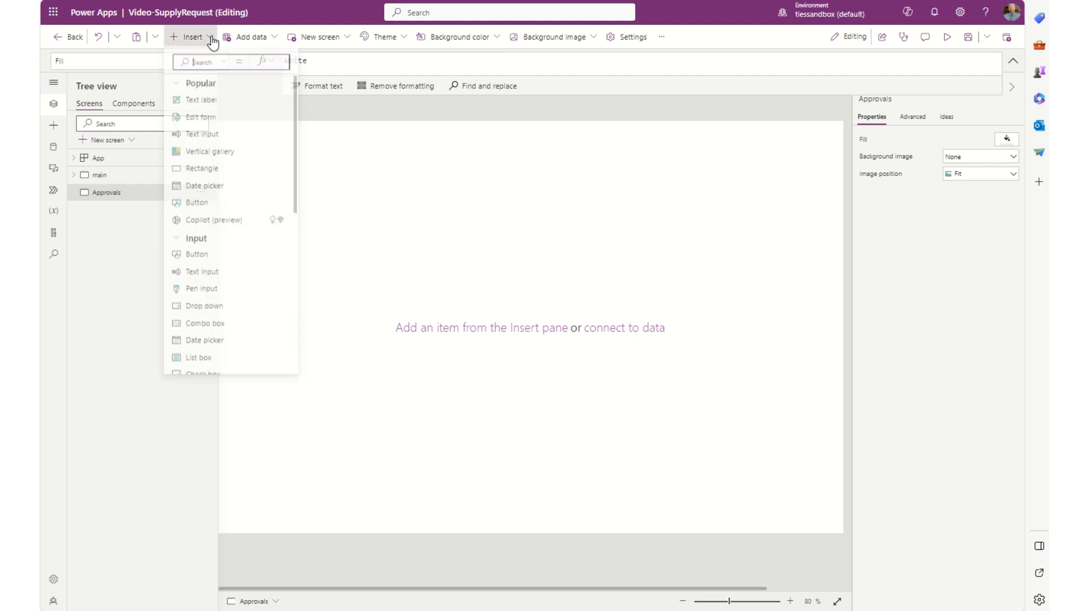
{"action": "left_click", "coordinate": [202, 100]}
{"action": "left_click_drag", "start_coordinate": [249, 154], "coordinate": [285, 138]}
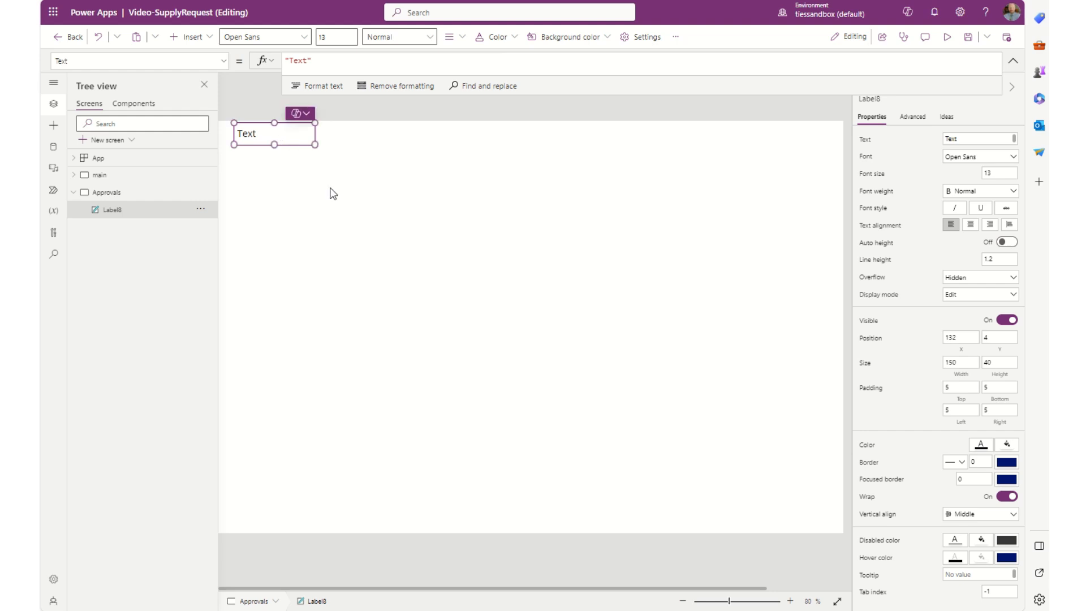
{"action": "scroll", "coordinate": [332, 194], "scroll_direction": "down", "scroll_amount": 1}
{"action": "scroll", "coordinate": [331, 193], "scroll_direction": "up", "scroll_amount": 1}
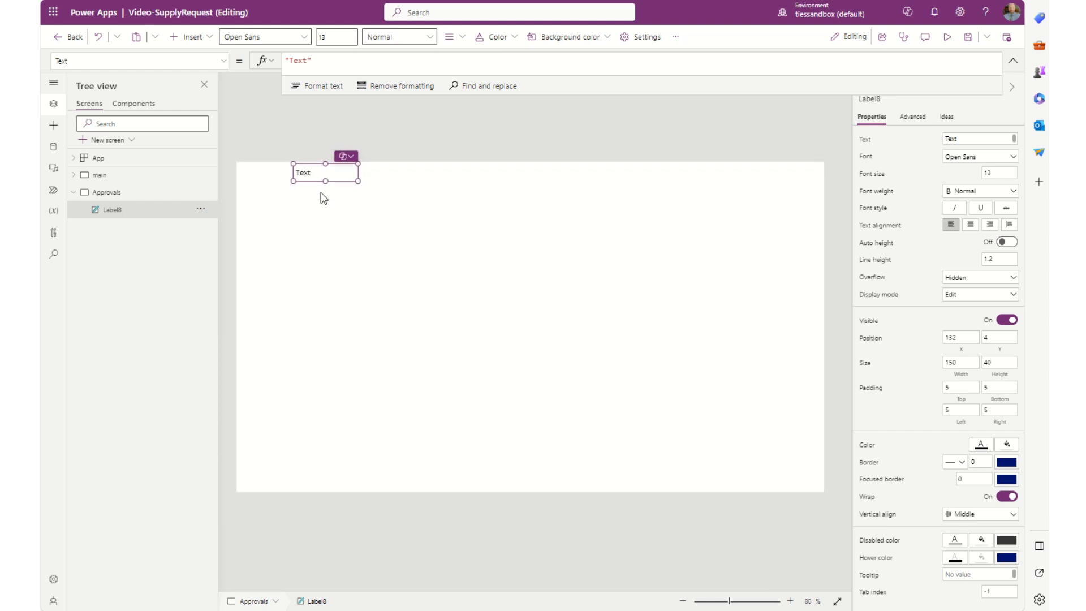
{"action": "left_click_drag", "start_coordinate": [321, 175], "coordinate": [836, 195]}
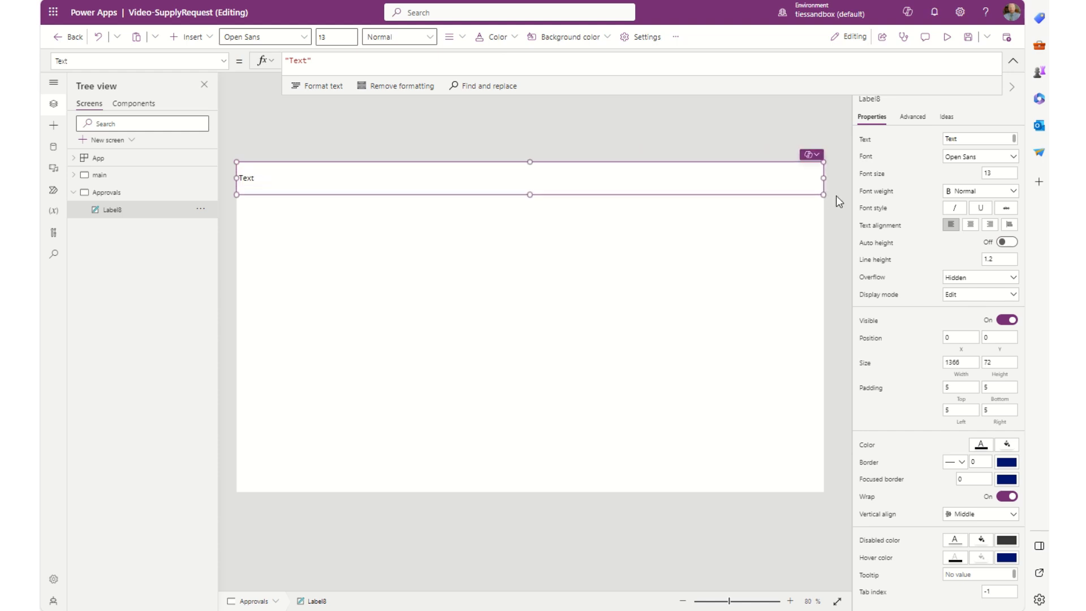
Step: Replace the header label's text formula with Gallery1.Selected.Status
{"action": "double_click", "coordinate": [299, 61]}
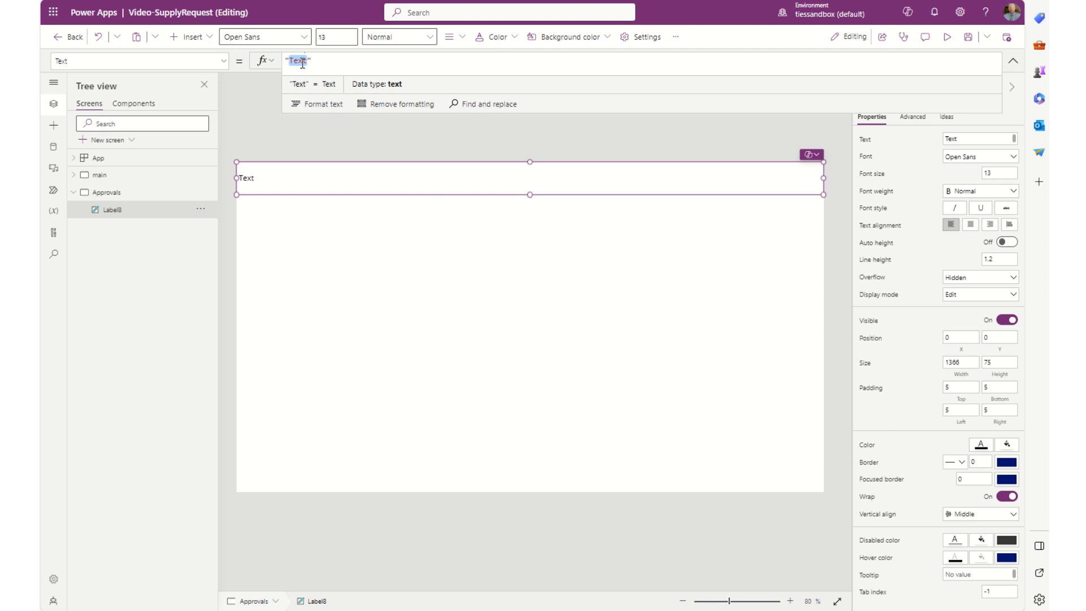
{"action": "key", "text": "ctrl+a"}
{"action": "key", "text": "BackSpace"}
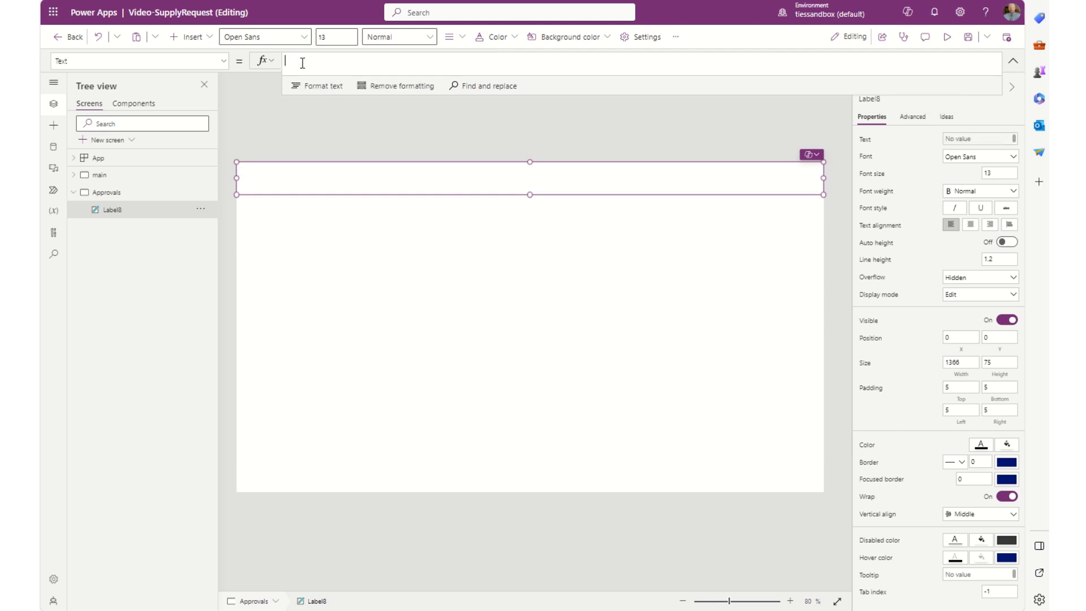
{"action": "type", "text": "Galler"}
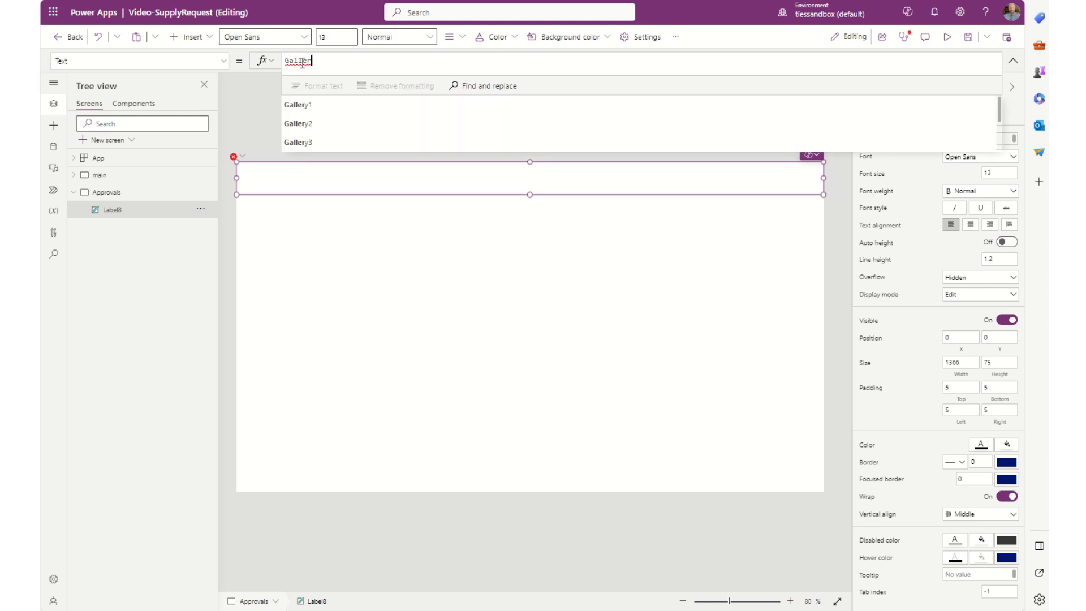
{"action": "type", "text": "y1.Selec"}
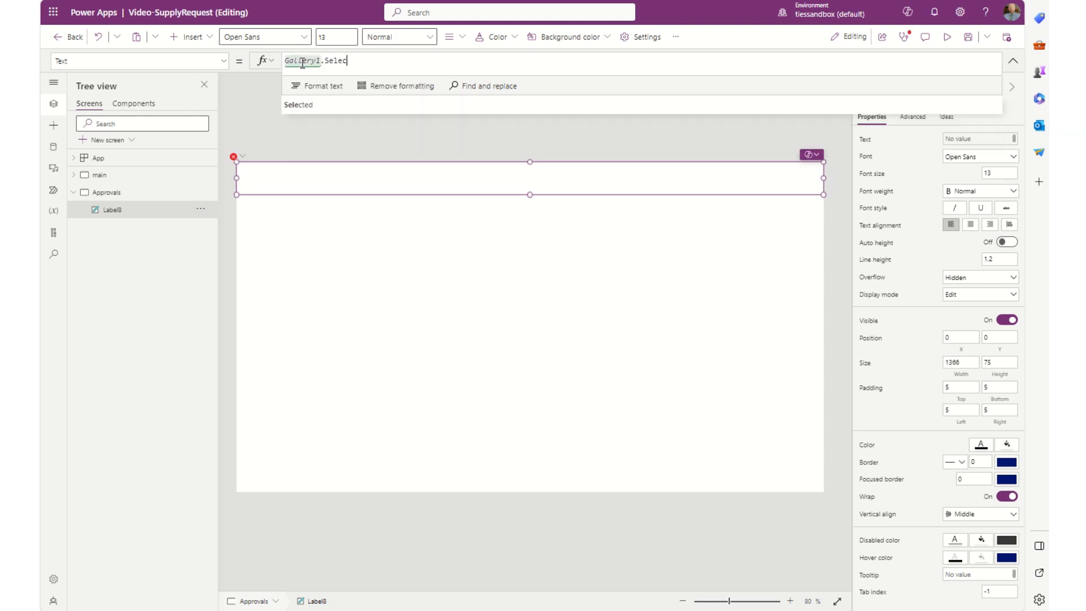
{"action": "type", "text": "ted.status"}
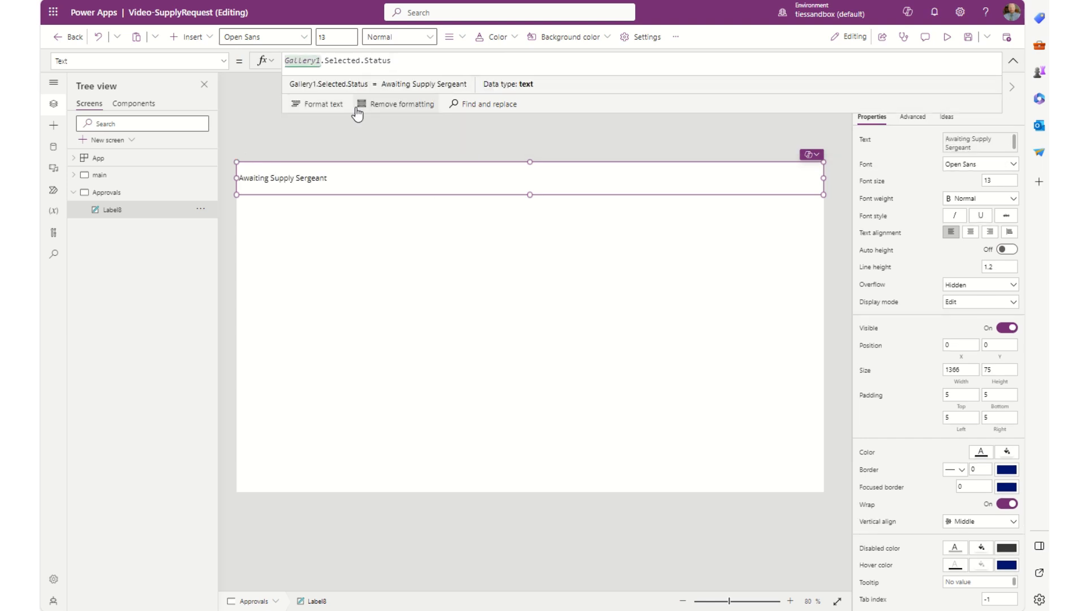
Step: Format the header label's text with size 30, bold weight and centre alignment
{"action": "left_click", "coordinate": [336, 39]}
{"action": "type", "text": "30"}
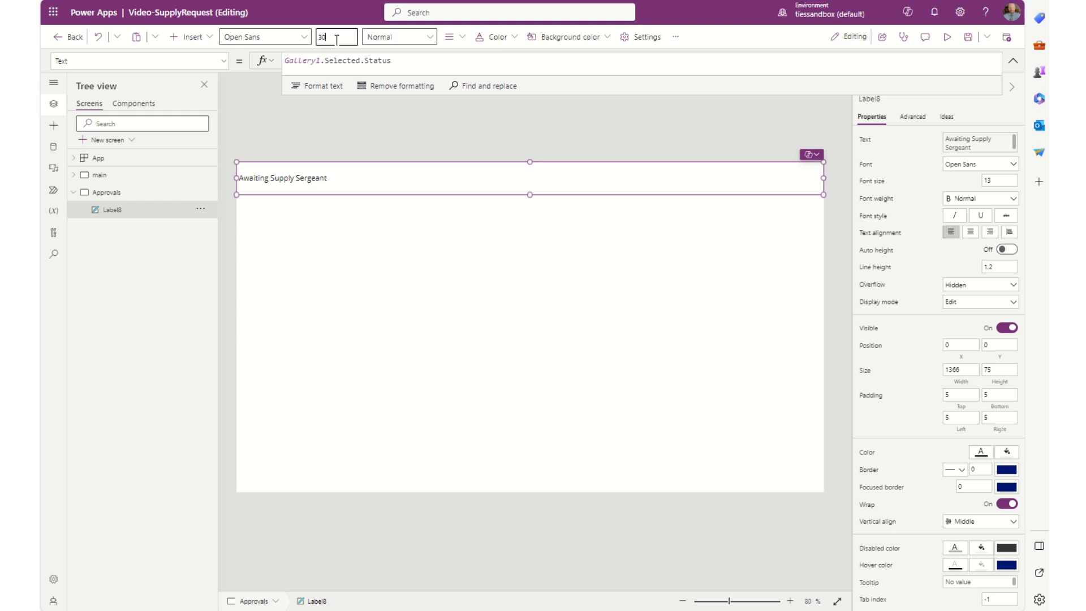
{"action": "left_click", "coordinate": [344, 37]}
{"action": "type", "text": "30"}
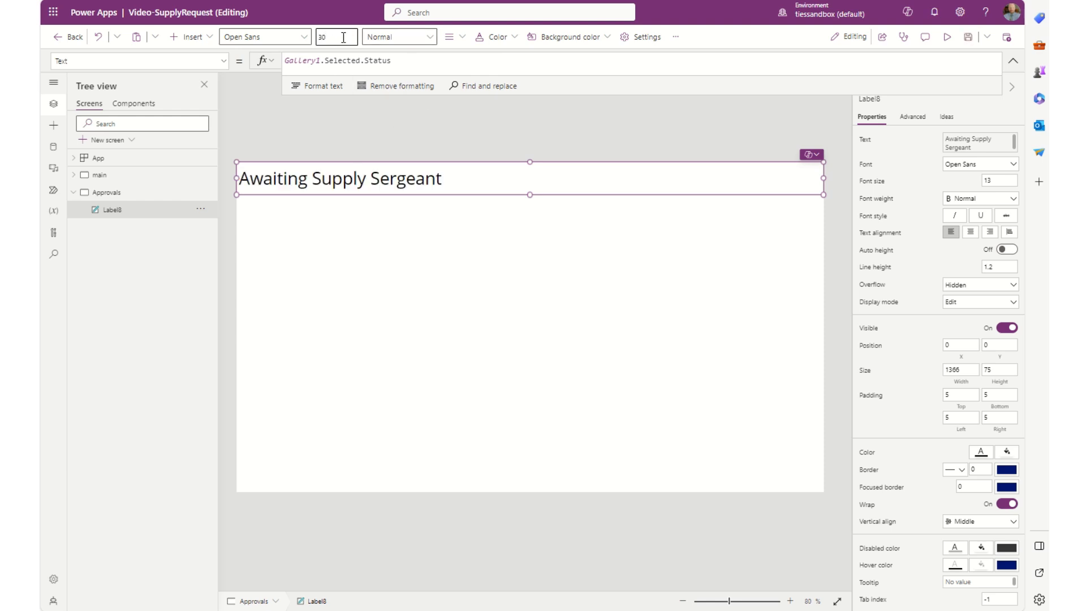
{"action": "left_click", "coordinate": [390, 38]}
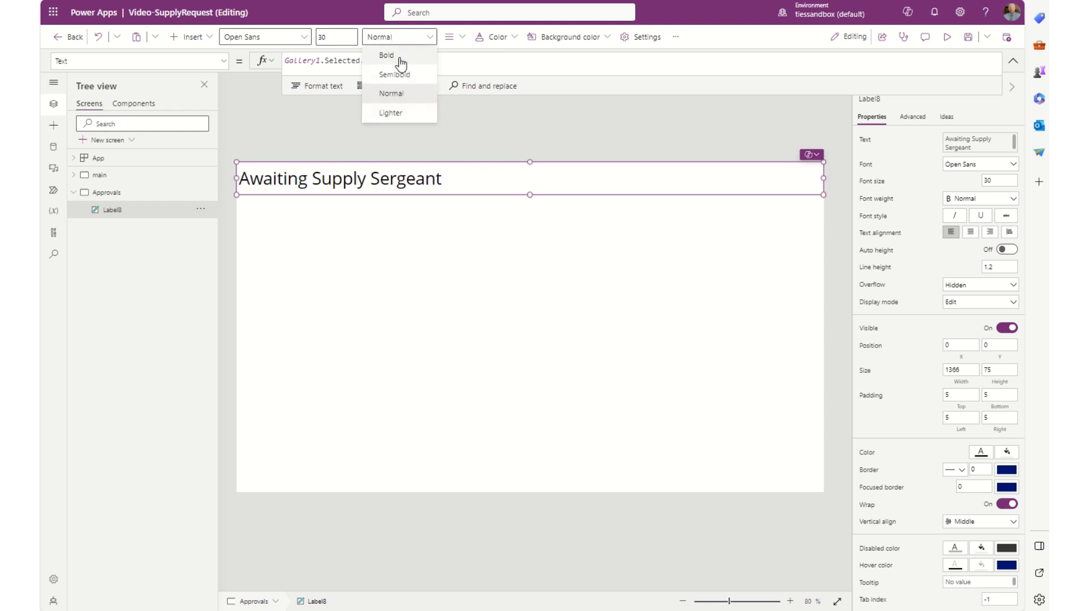
{"action": "left_click", "coordinate": [437, 49]}
{"action": "left_click", "coordinate": [462, 38]}
{"action": "left_click", "coordinate": [474, 76]}
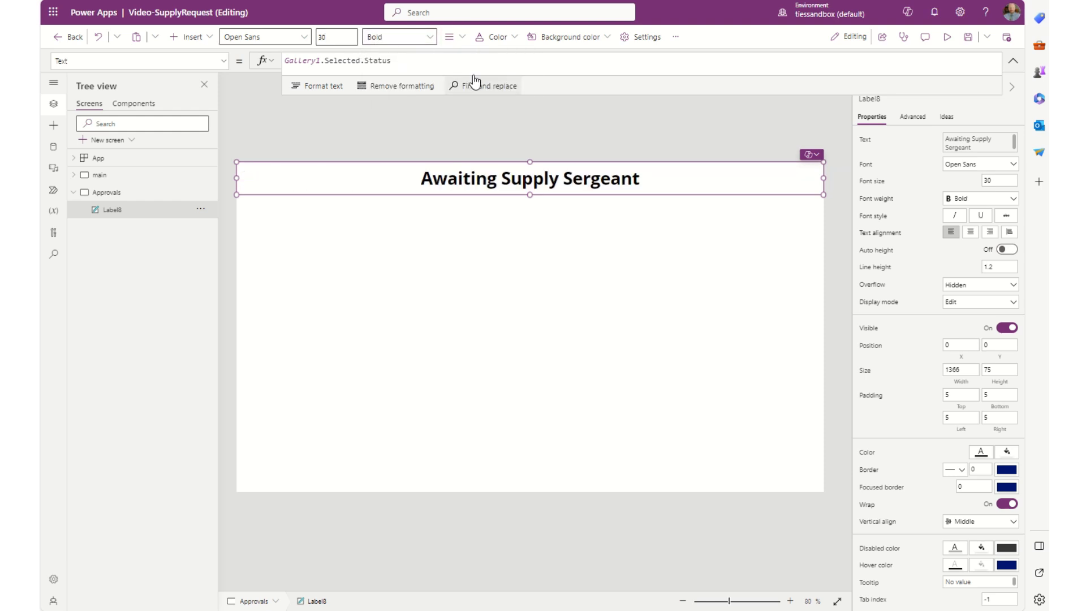
Step: Fill the header label's background with the light orange theme colour, keeping the text colour as it is
{"action": "left_click", "coordinate": [582, 43]}
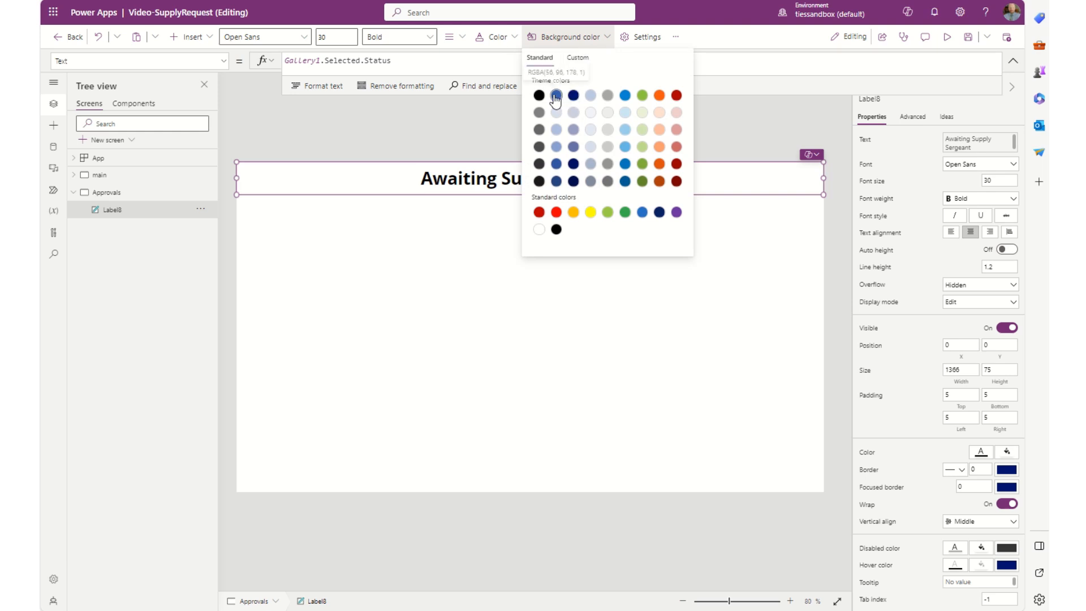
{"action": "left_click", "coordinate": [557, 98]}
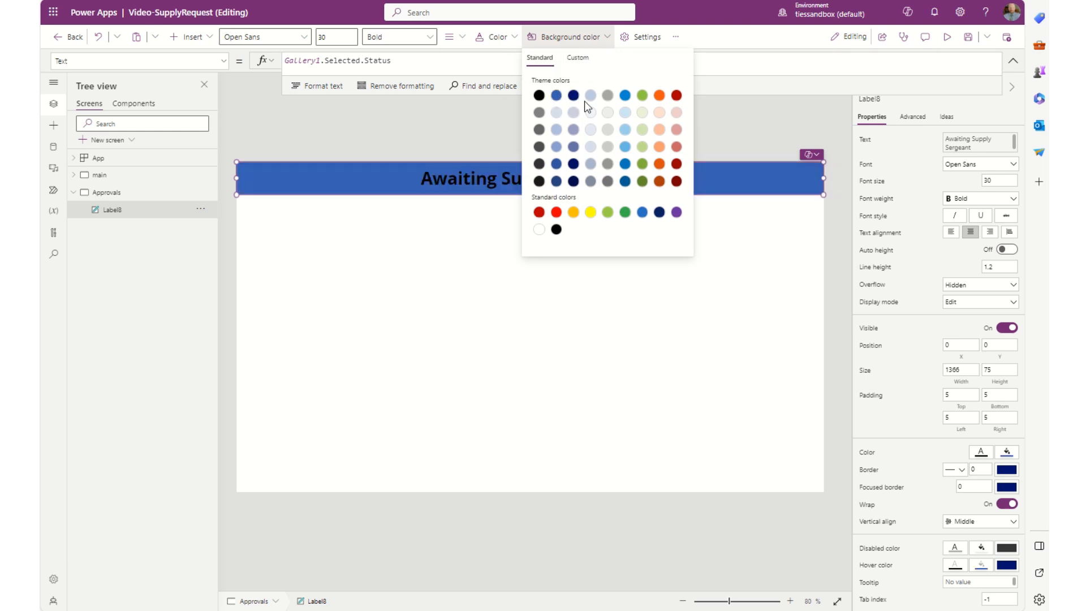
{"action": "left_click", "coordinate": [659, 130]}
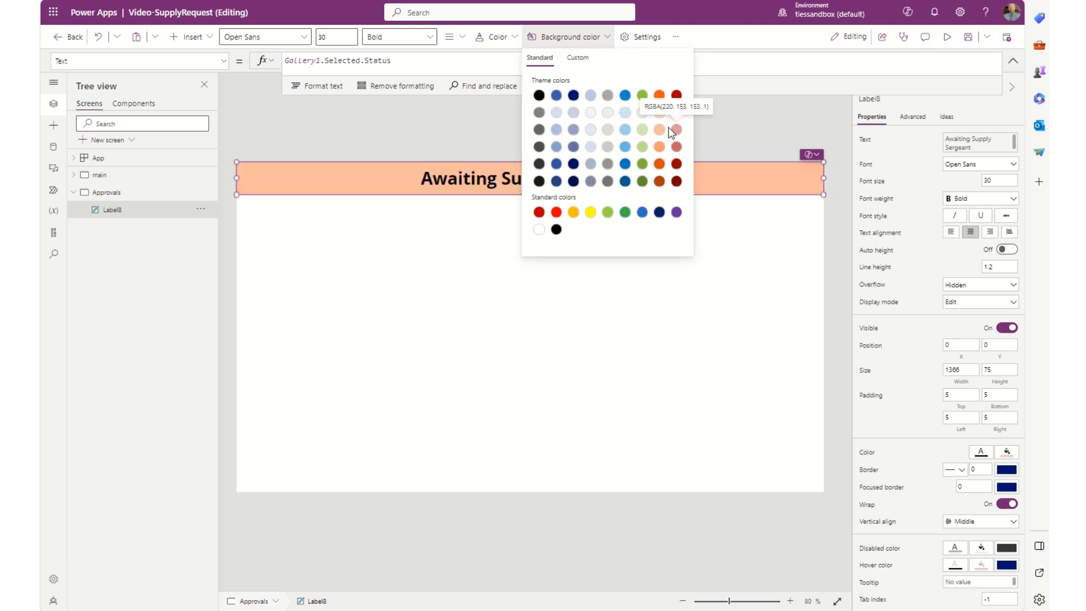
{"action": "left_click", "coordinate": [505, 40]}
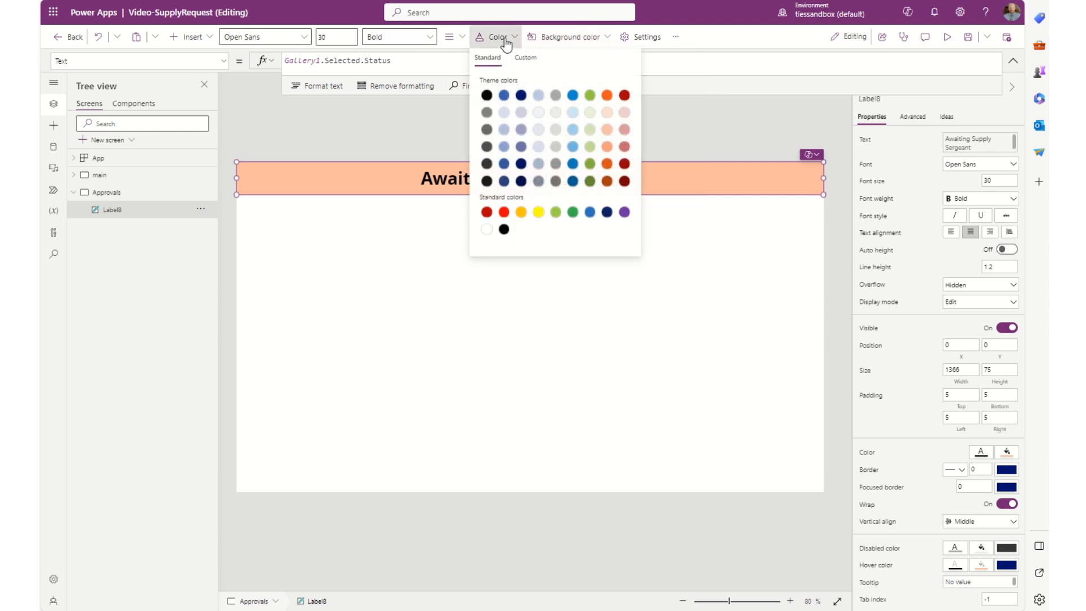
{"action": "left_click", "coordinate": [628, 268]}
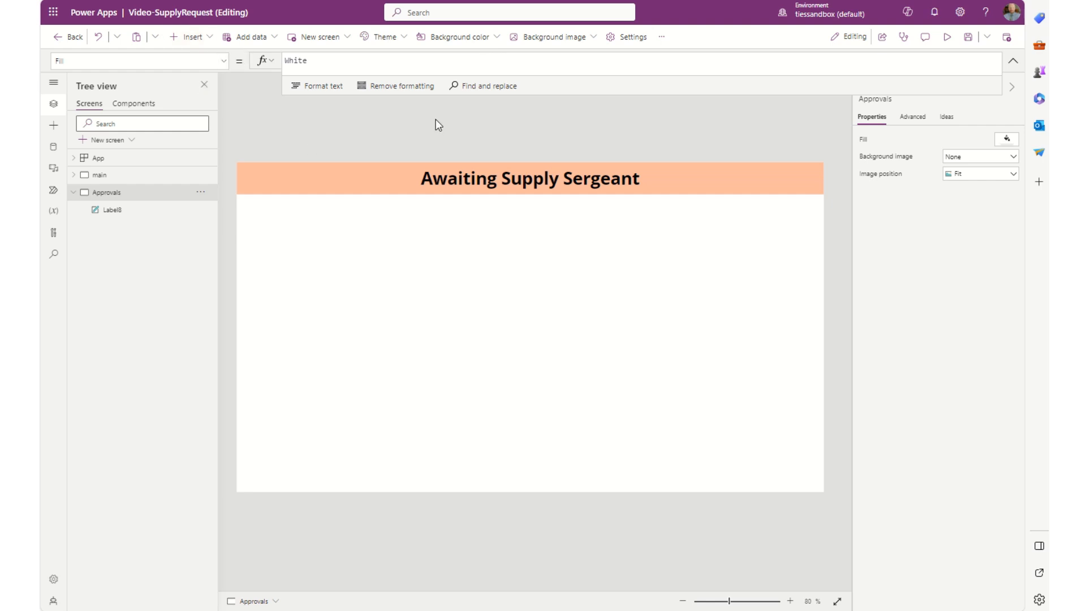
Step: Set the header label's OnSelect formula to Refresh(SupplyRequest)
{"action": "left_click", "coordinate": [483, 181]}
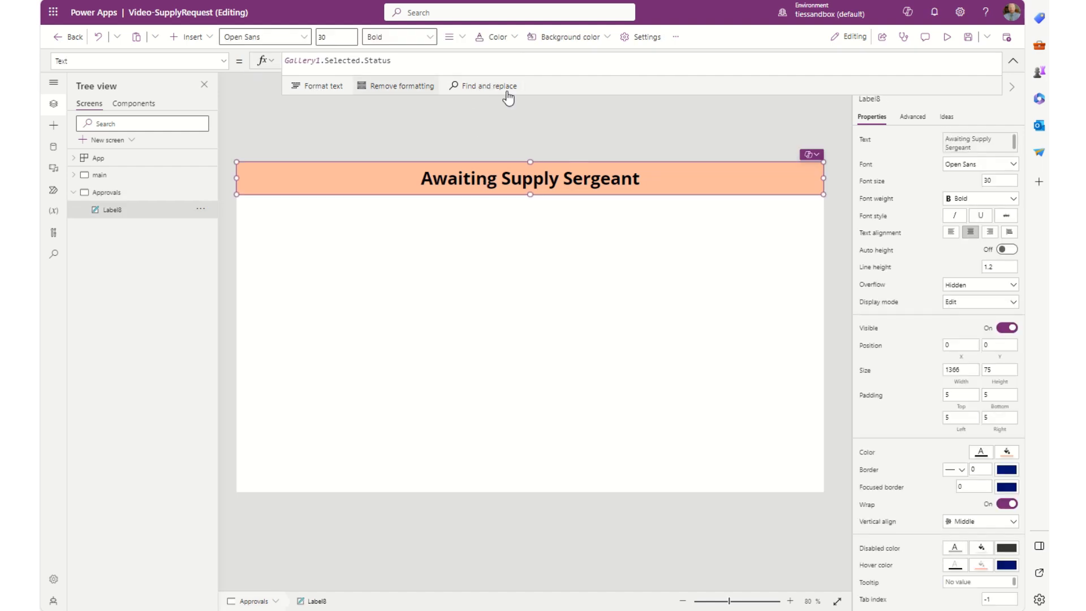
{"action": "left_click", "coordinate": [912, 118]}
{"action": "left_click", "coordinate": [878, 200]}
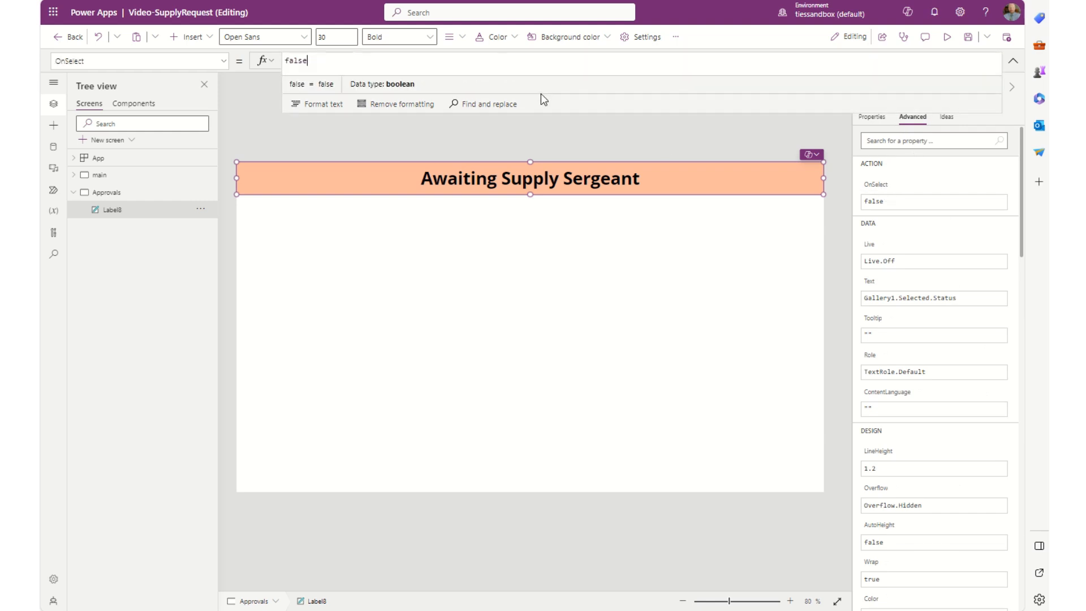
{"action": "double_click", "coordinate": [487, 64]}
{"action": "type", "text": "Refresh"}
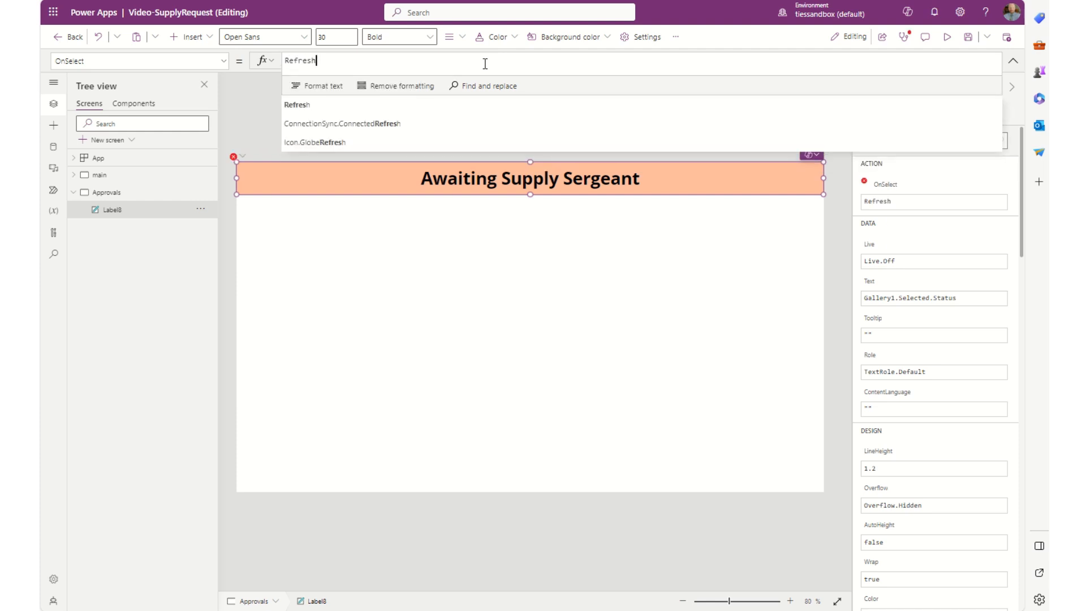
{"action": "type", "text": "(supp"}
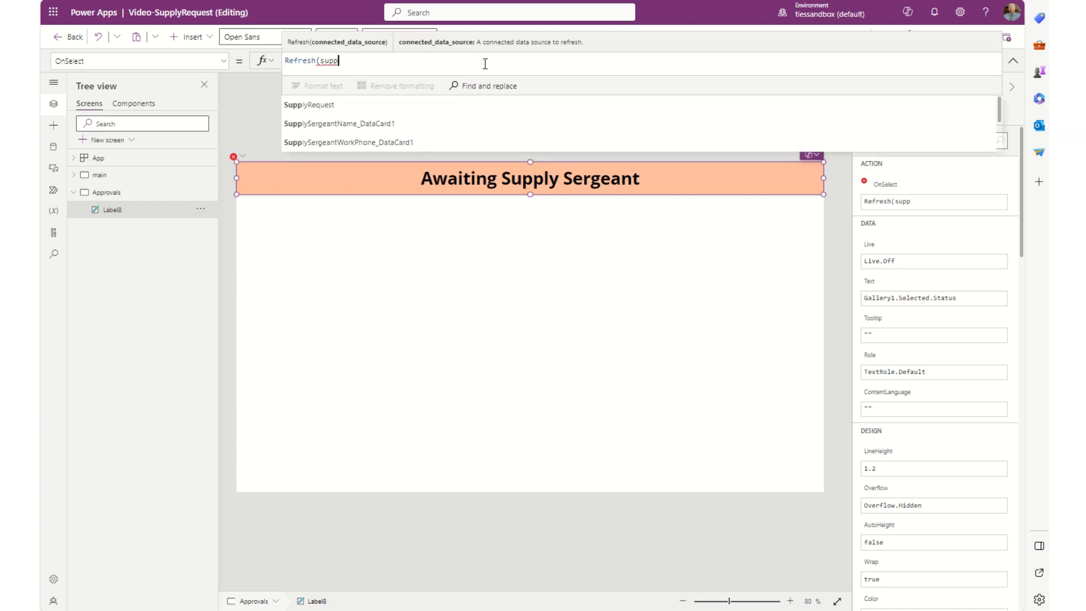
{"action": "key", "text": "Tab"}
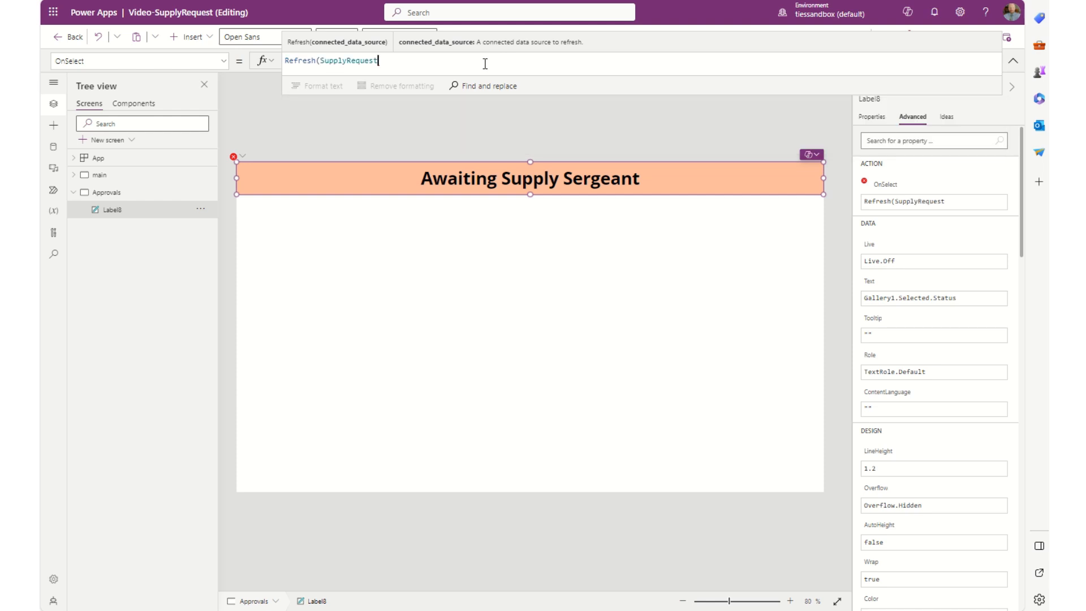
{"action": "type", "text": ")"}
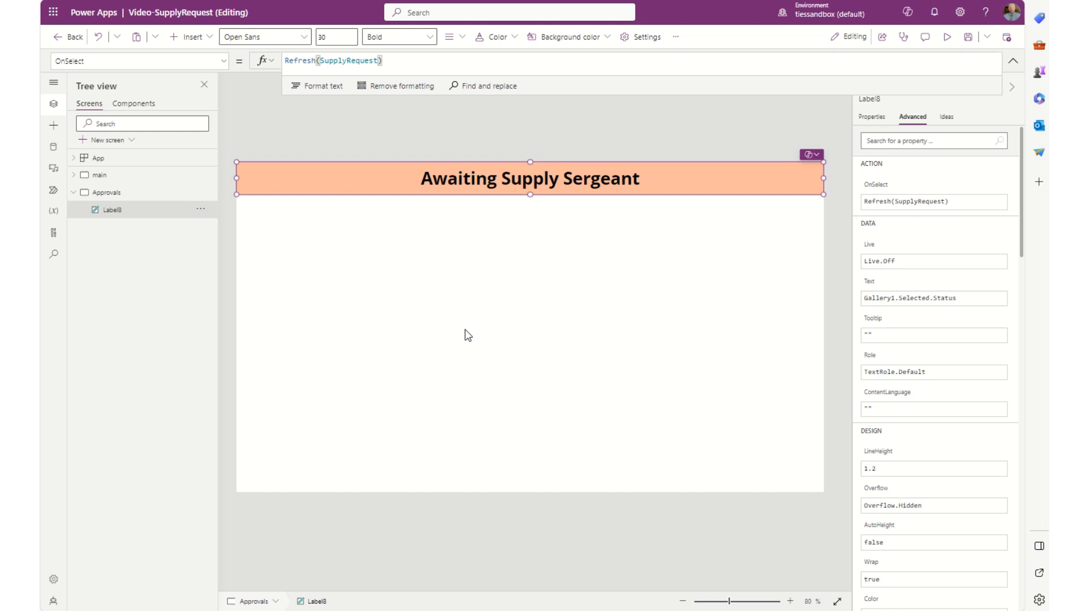
Step: Insert a Home icon at the left end of the Approvals header
{"action": "left_click", "coordinate": [212, 37]}
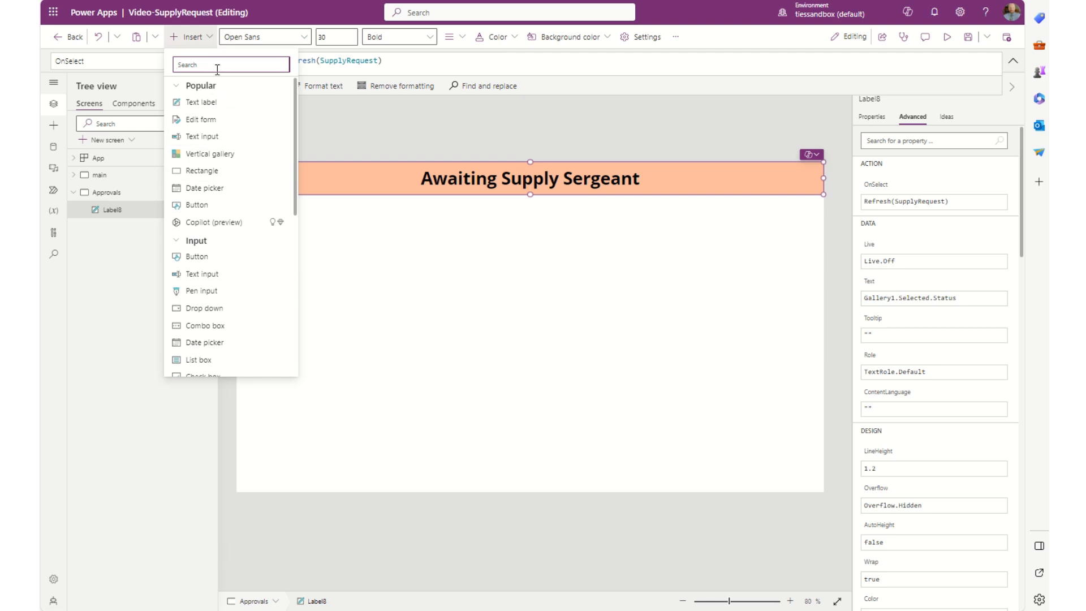
{"action": "type", "text": "home"}
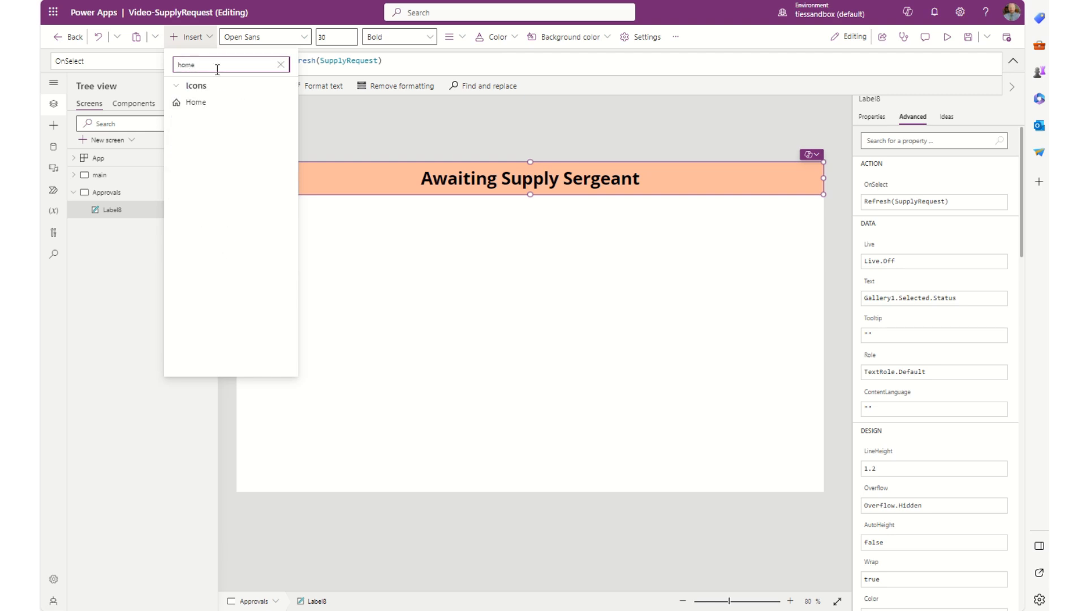
{"action": "left_click", "coordinate": [203, 103]}
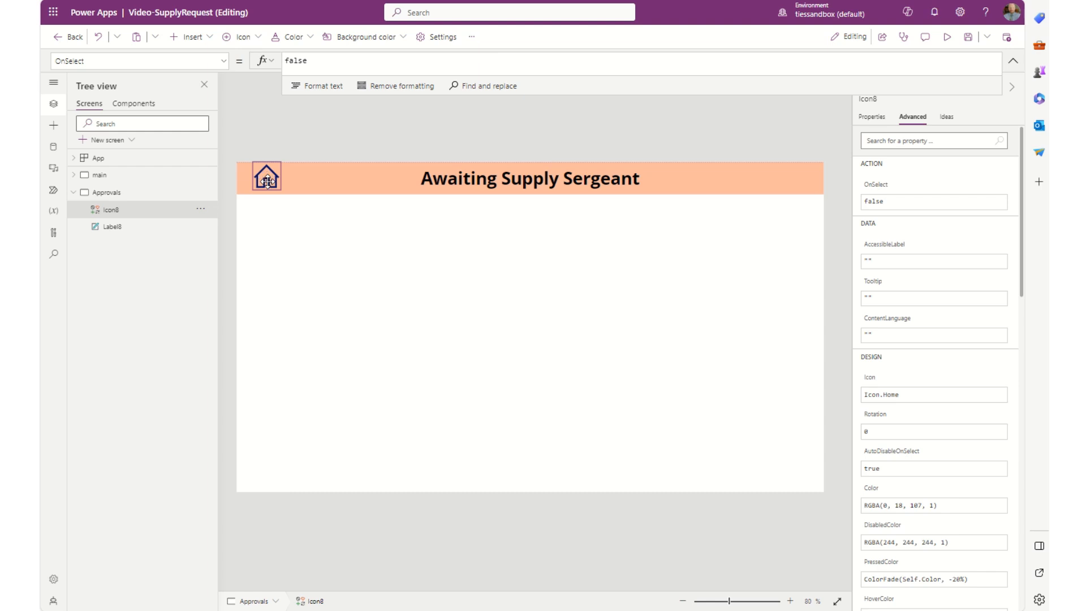
Step: Set the Home icon's OnSelect formula to Navigate(main,ScreenTransition.Fade)
{"action": "double_click", "coordinate": [354, 63]}
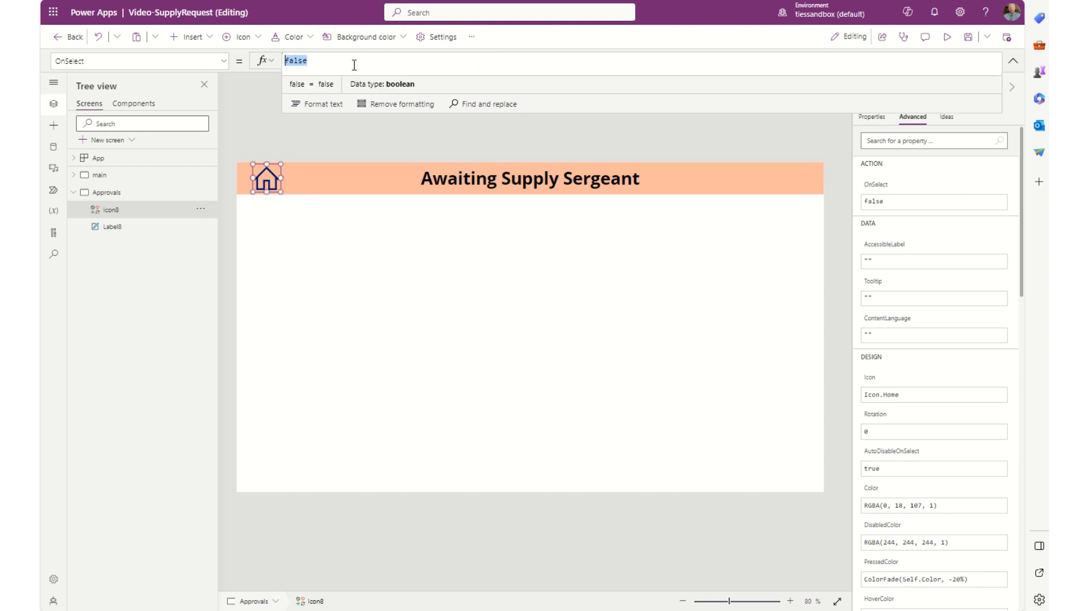
{"action": "type", "text": "nav"}
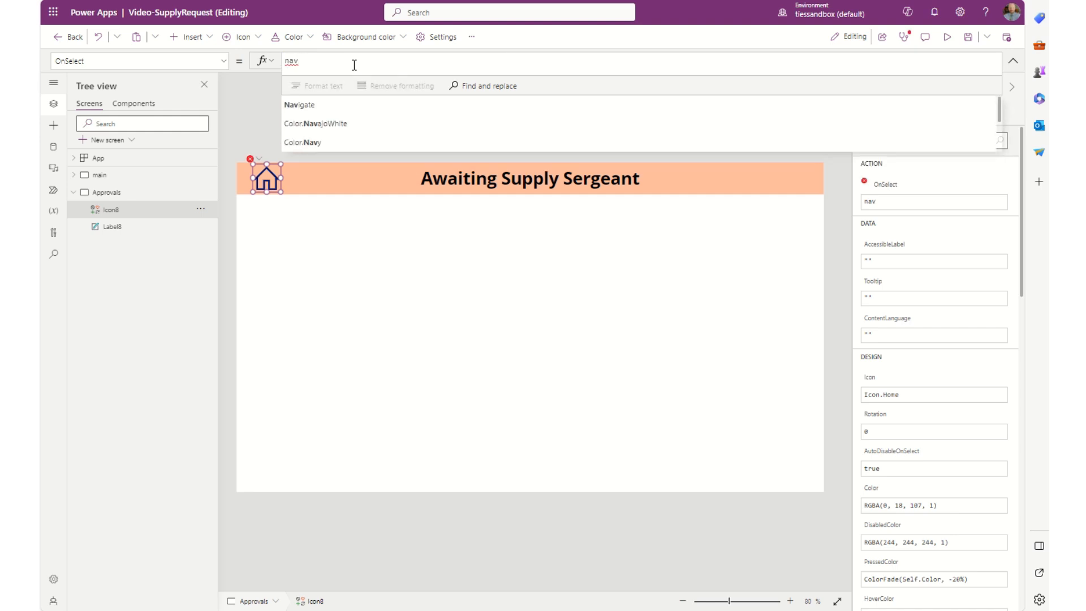
{"action": "type", "text": "igate("}
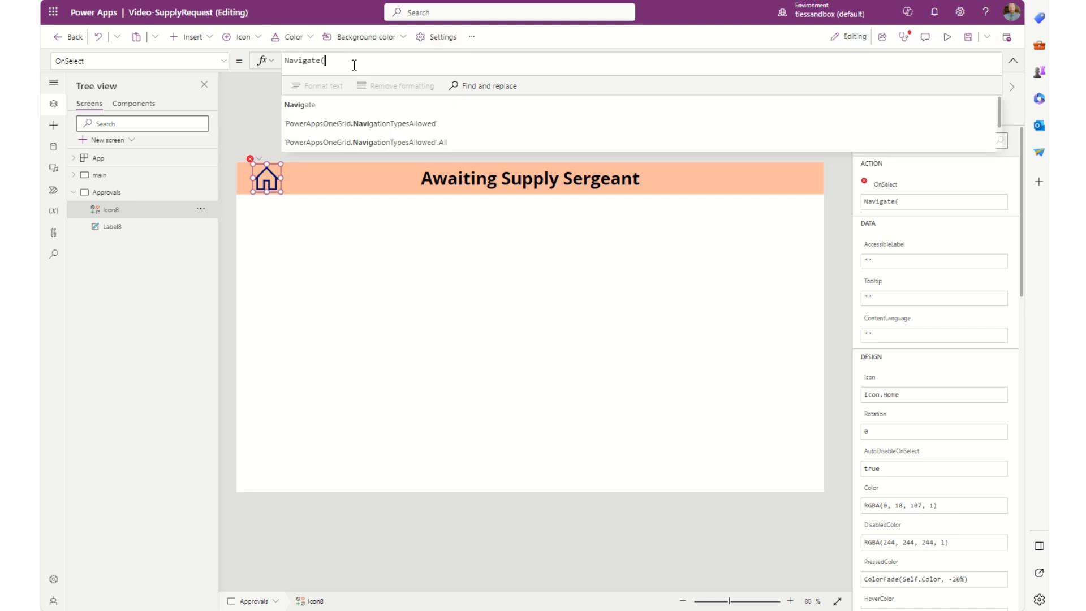
{"action": "type", "text": "main"}
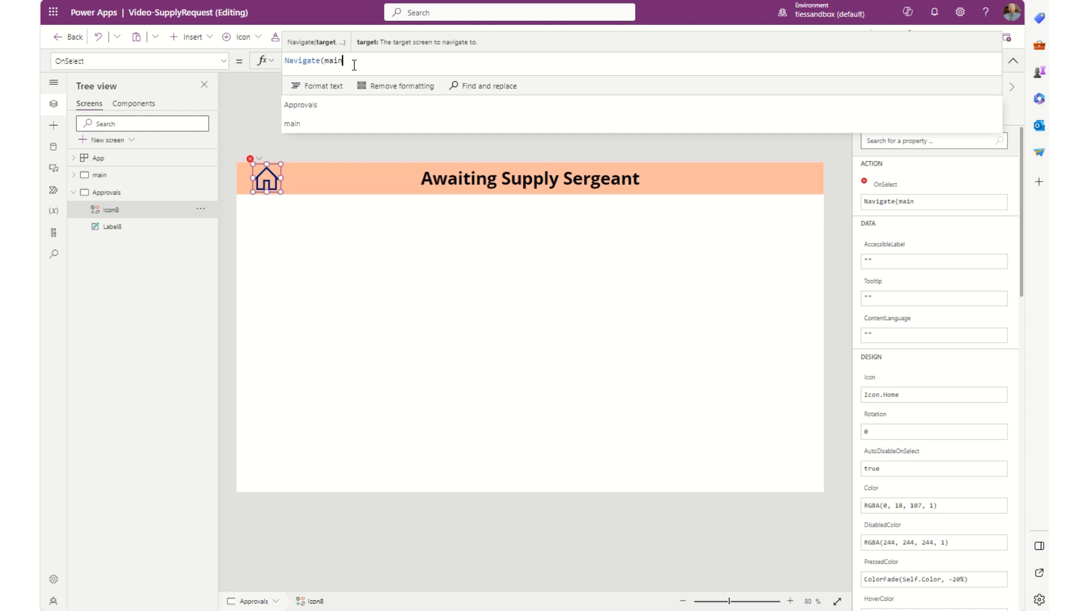
{"action": "type", "text": ",fas"}
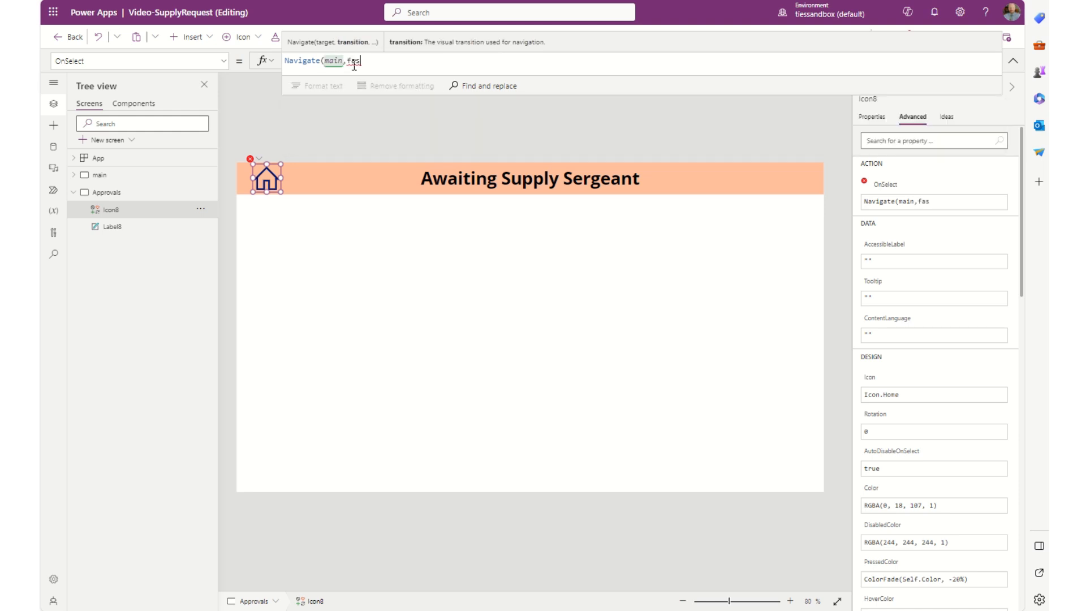
{"action": "key", "text": "BackSpace"}
{"action": "type", "text": "de"}
{"action": "key", "text": "Down"}
{"action": "key", "text": "Tab"}
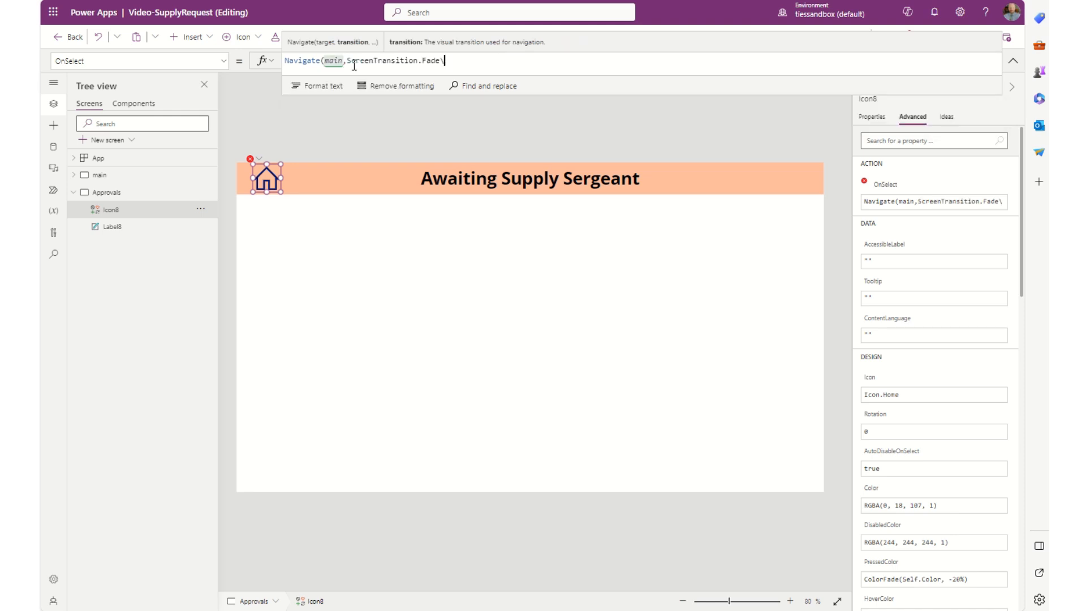
{"action": "type", "text": ")"}
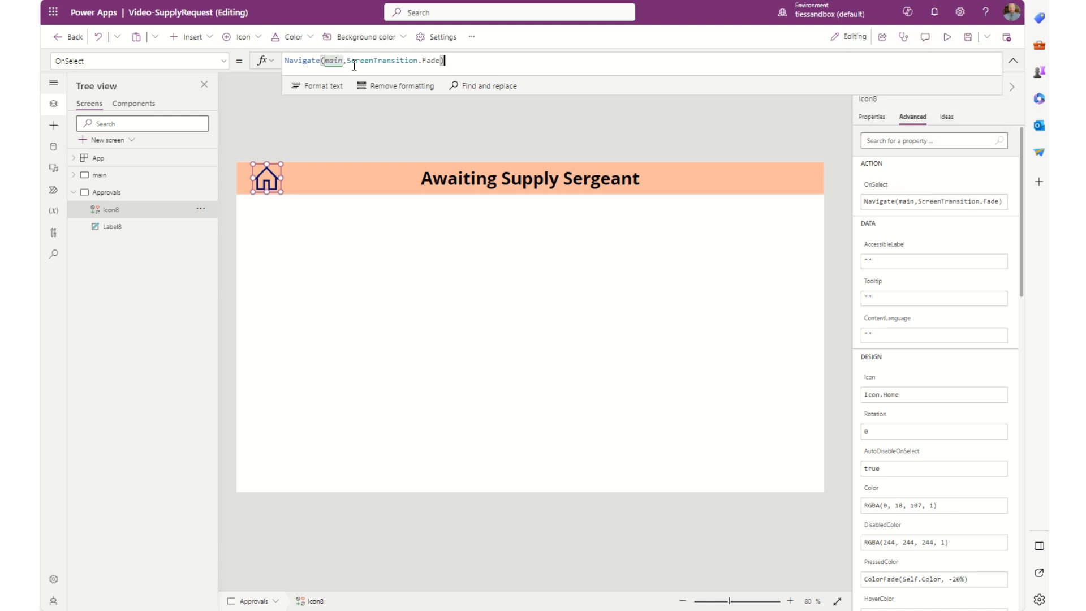
{"action": "left_click", "coordinate": [523, 338]}
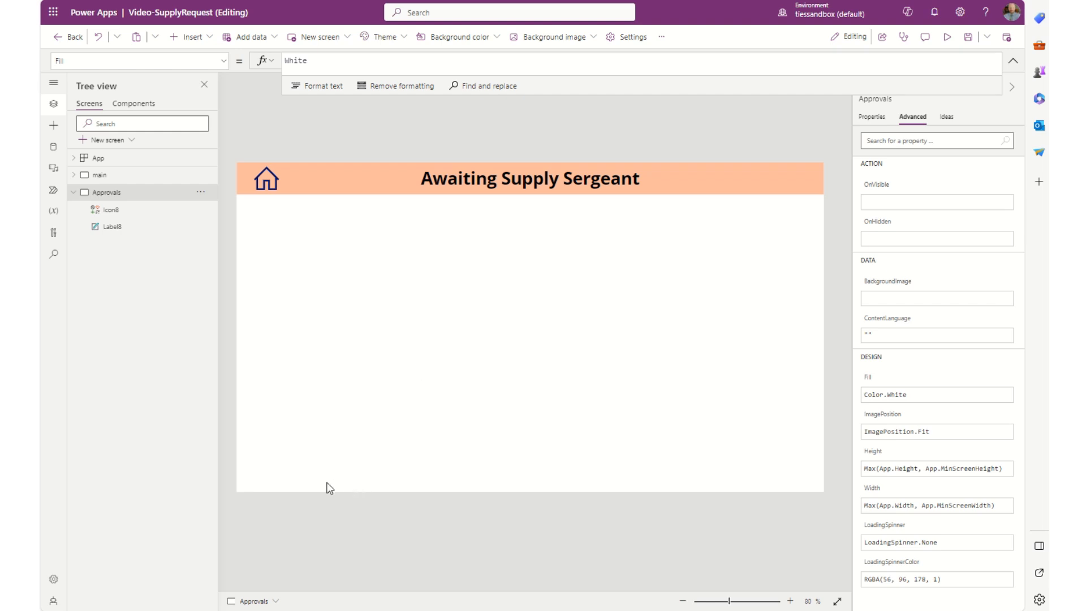
{"action": "left_click", "coordinate": [253, 39]}
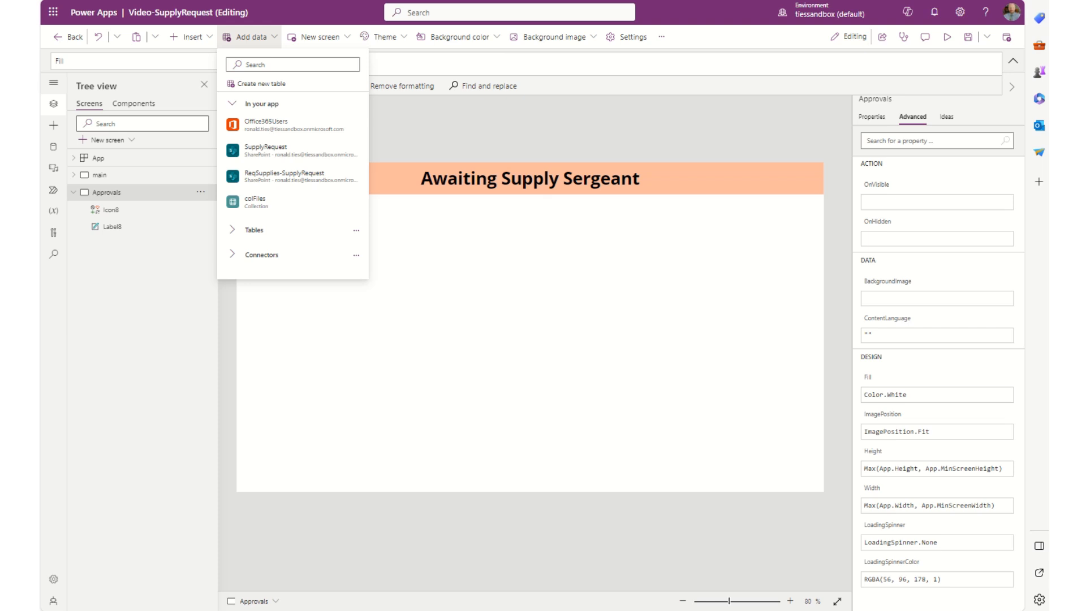
{"action": "left_click", "coordinate": [366, 315]}
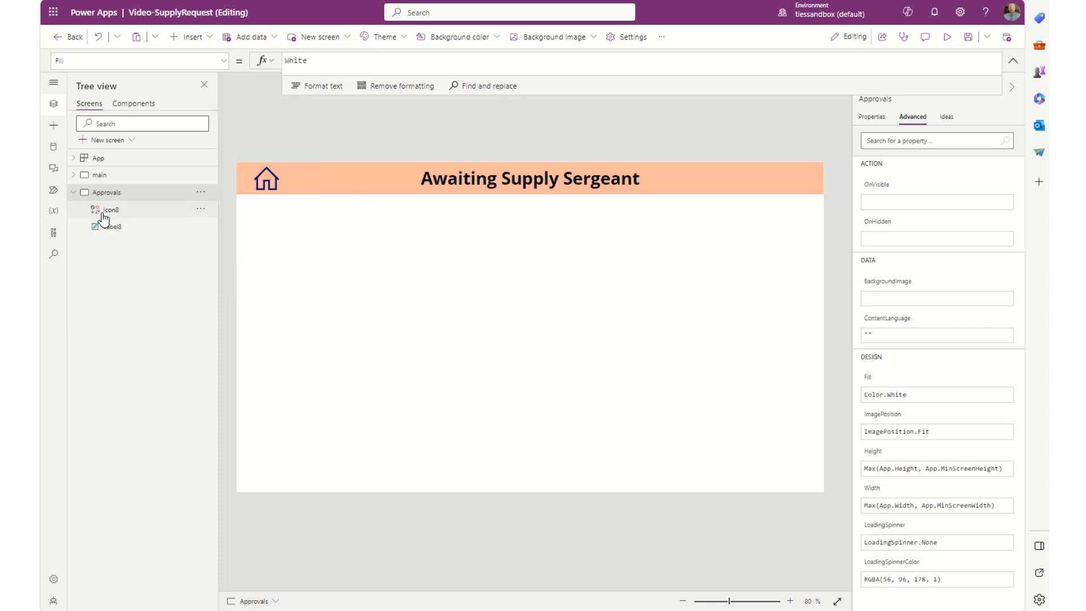
Step: Insert a layout container on the Approvals screen and size it to fill the whole area below the header
{"action": "left_click", "coordinate": [211, 40]}
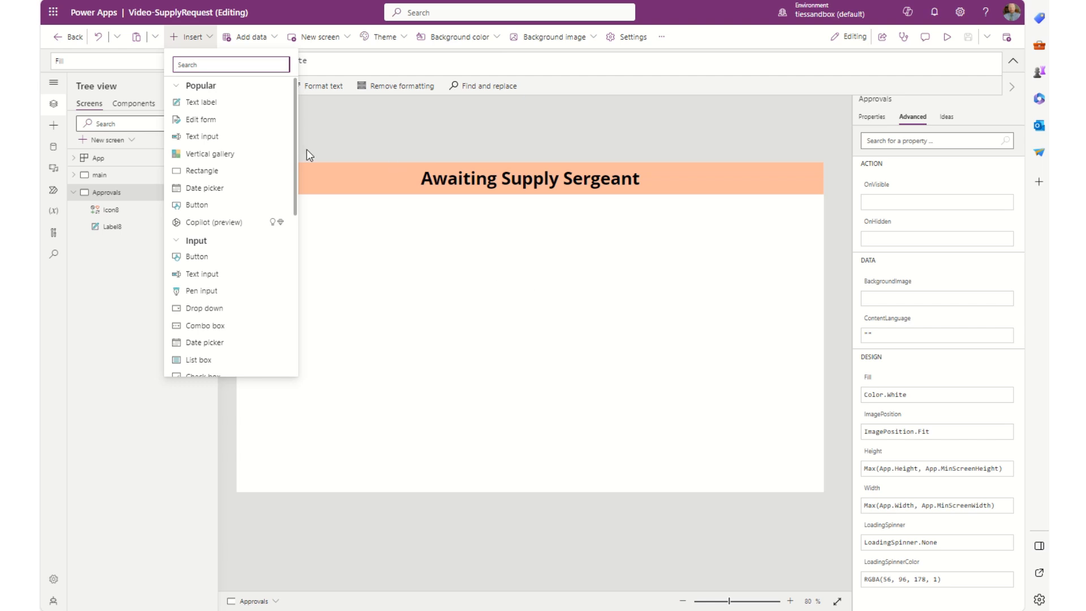
{"action": "scroll", "coordinate": [226, 244], "scroll_direction": "down", "scroll_amount": 10}
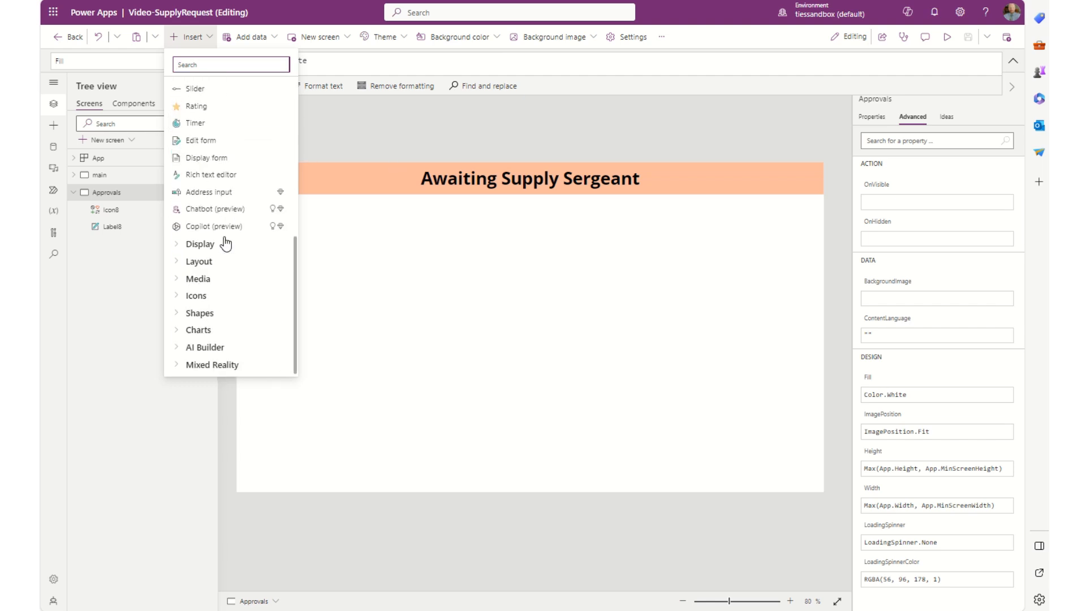
{"action": "left_click", "coordinate": [176, 260]}
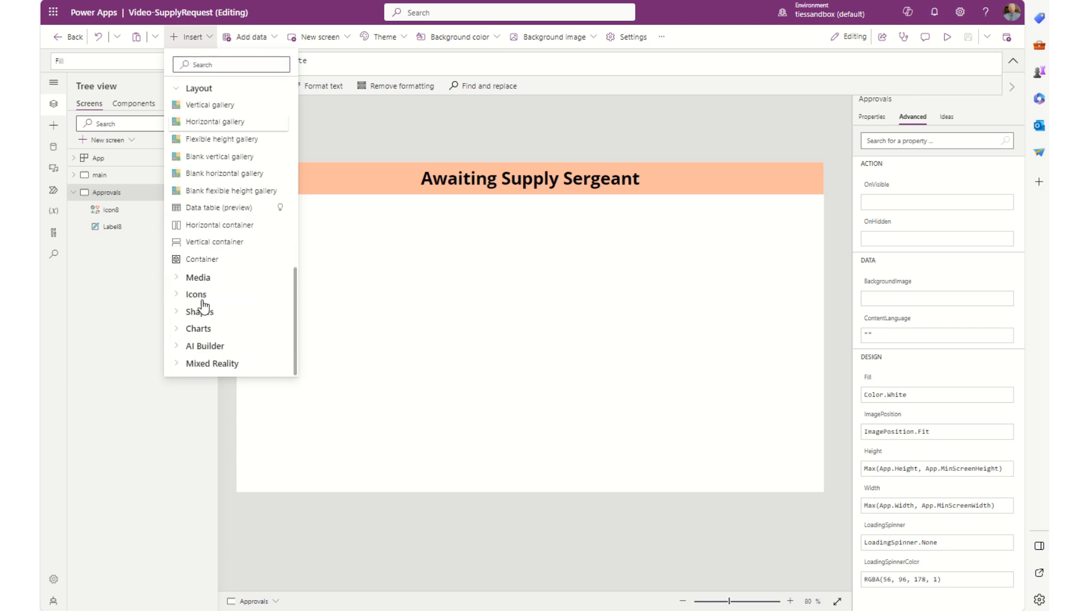
{"action": "left_click", "coordinate": [202, 260]}
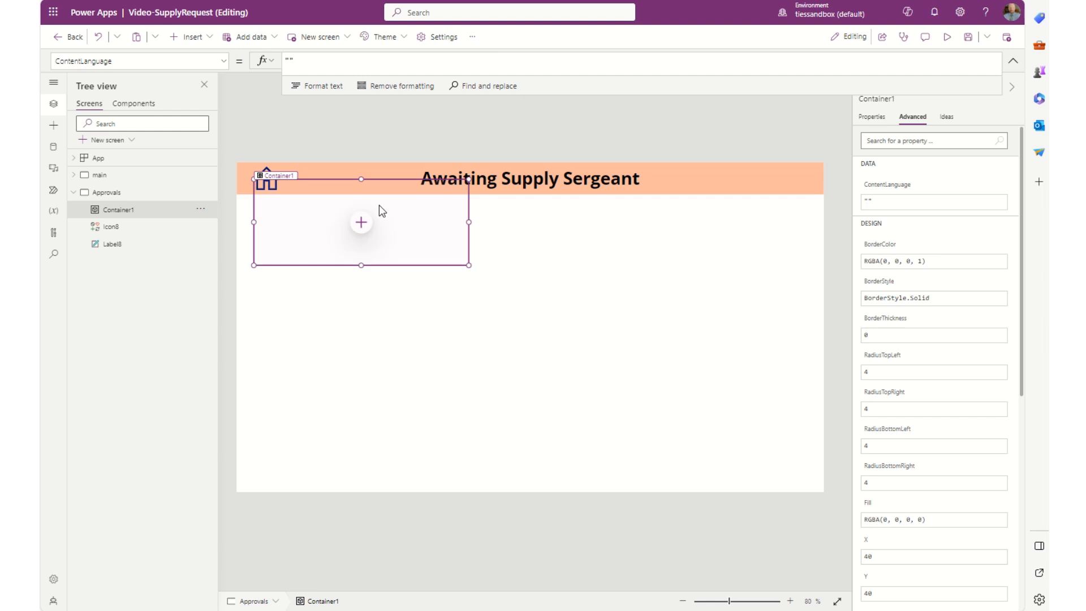
{"action": "left_click_drag", "start_coordinate": [390, 178], "coordinate": [365, 198]}
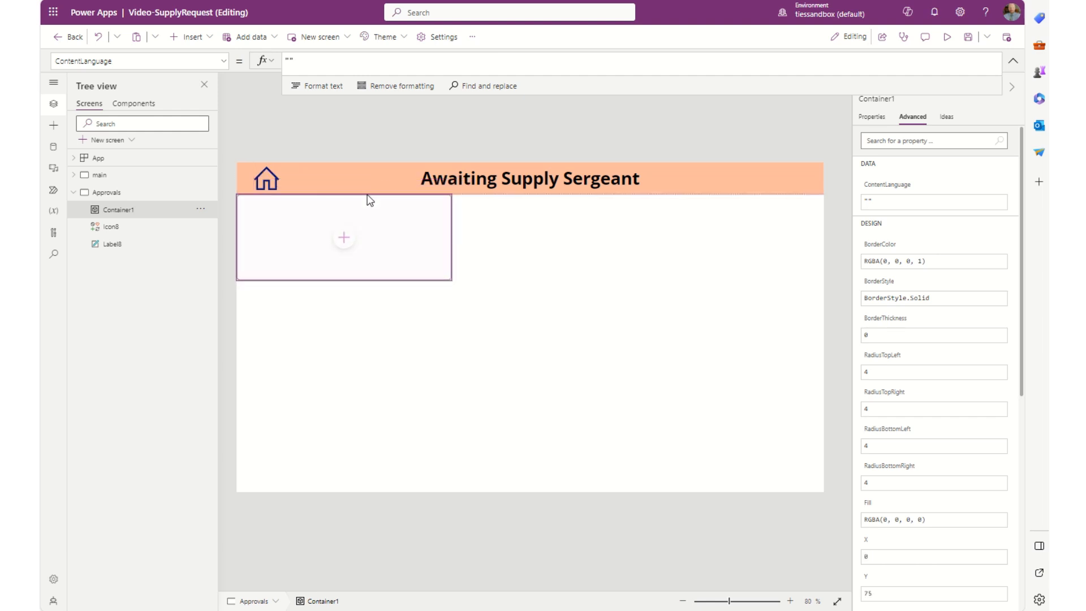
{"action": "left_click_drag", "start_coordinate": [451, 281], "coordinate": [846, 501]}
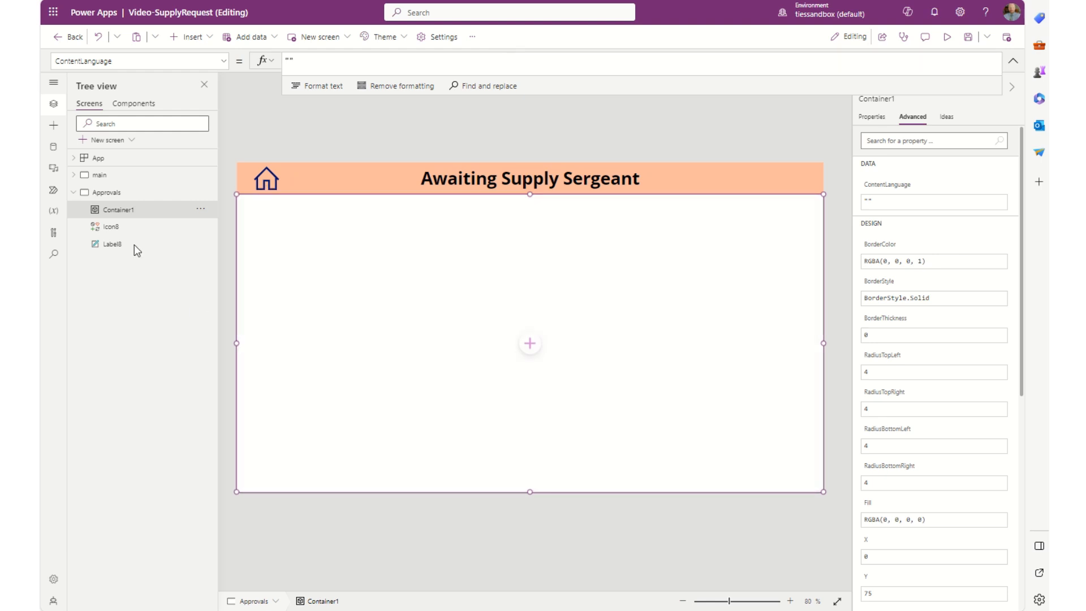
Step: Rename the new container as Supply Sergeant
{"action": "double_click", "coordinate": [118, 210]}
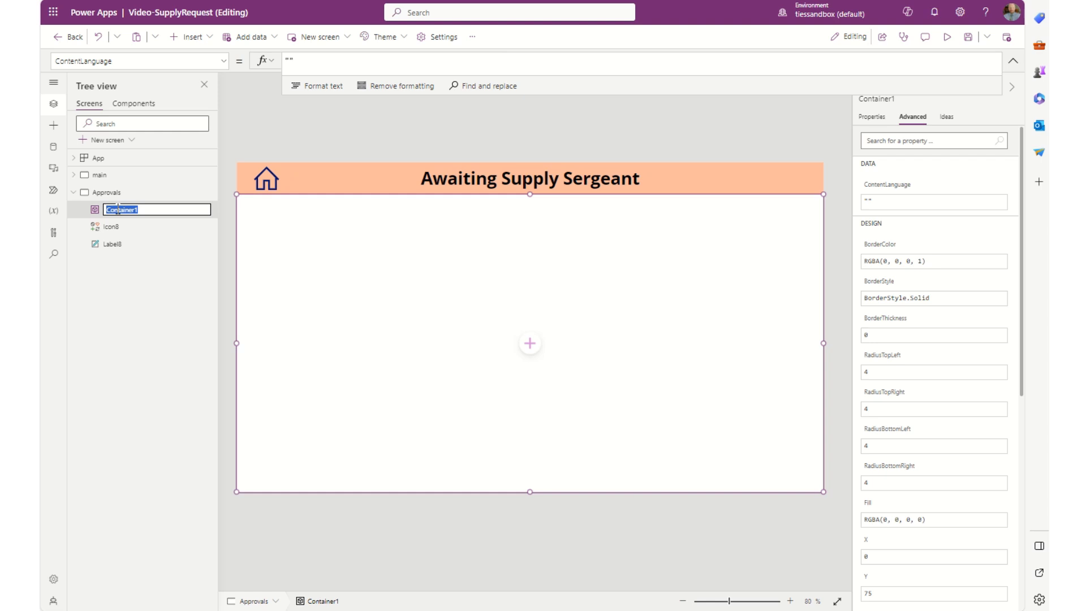
{"action": "type", "text": "Supply Sergeant"}
{"action": "key", "text": "Return"}
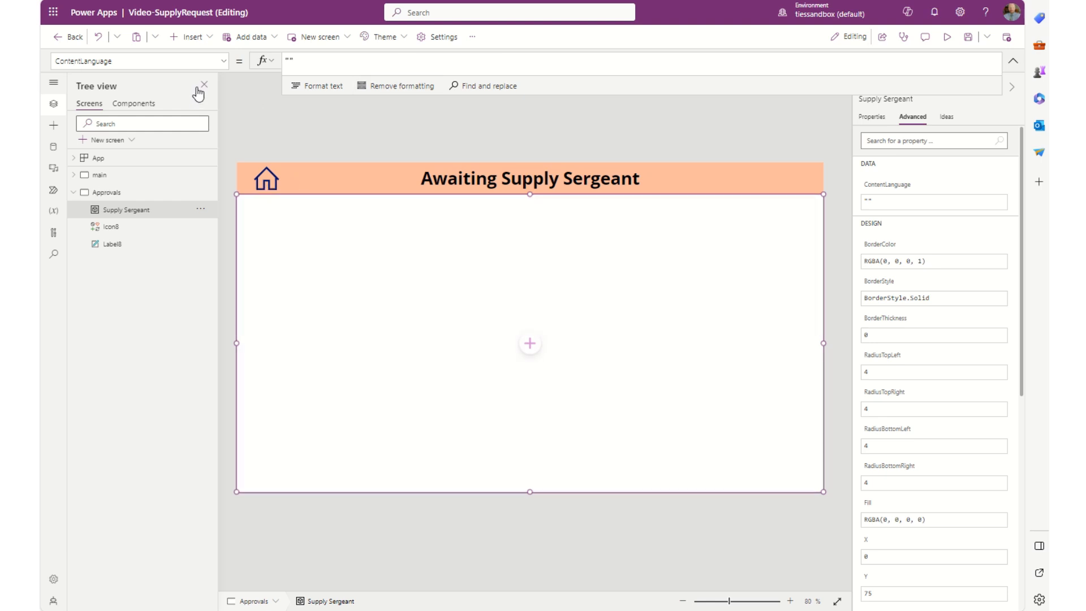
Step: Insert a text label across the full width of the container's upper edge with the text "Supply Sergeant Notes"
{"action": "left_click", "coordinate": [207, 37]}
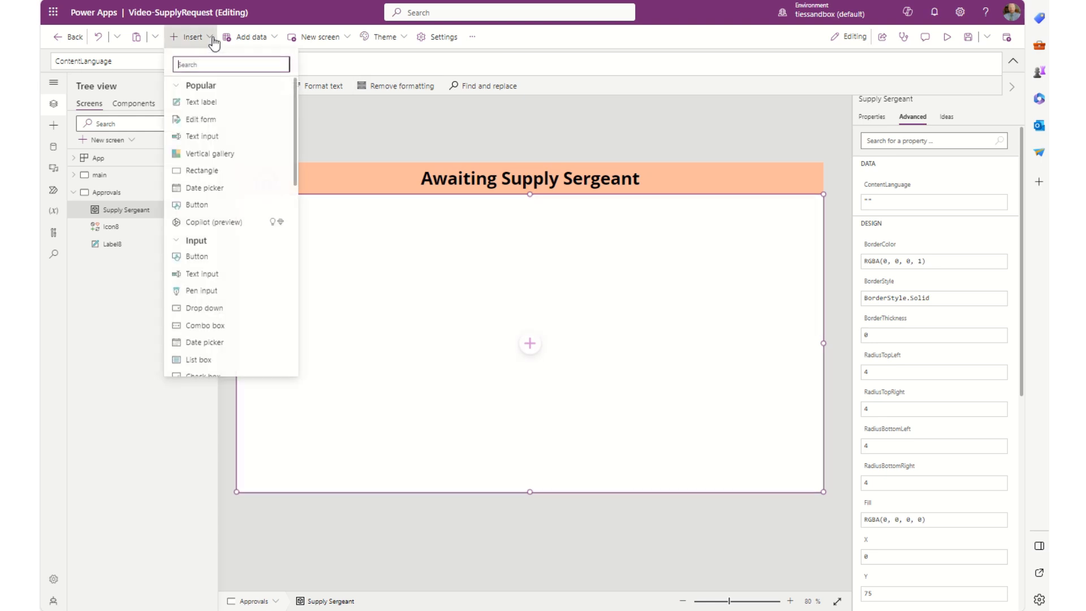
{"action": "left_click", "coordinate": [210, 104]}
{"action": "left_click_drag", "start_coordinate": [294, 221], "coordinate": [354, 213]}
{"action": "left_click_drag", "start_coordinate": [753, 232], "coordinate": [829, 219]}
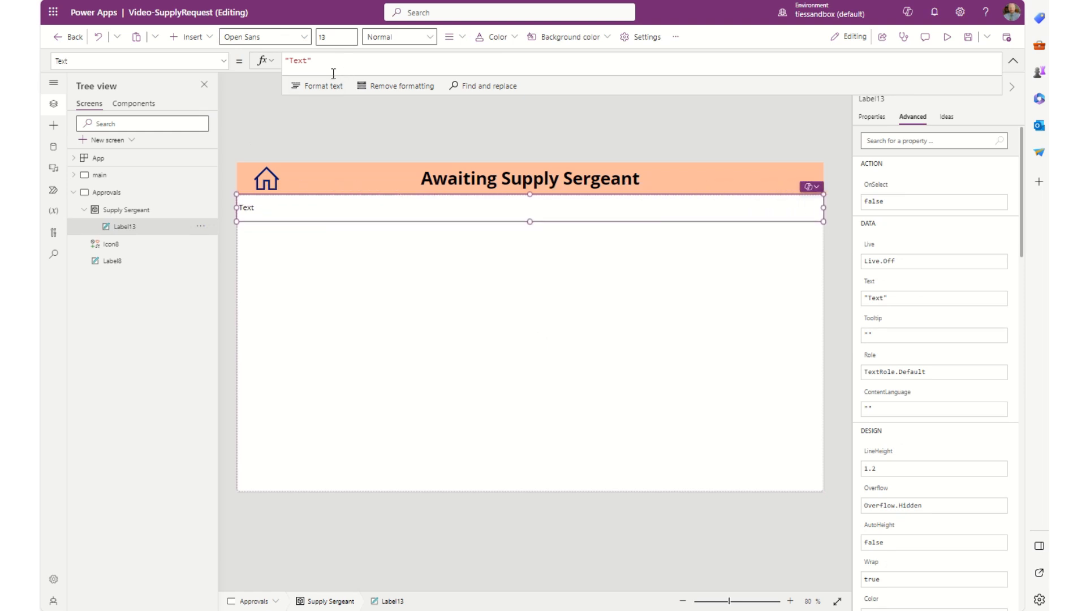
{"action": "double_click", "coordinate": [299, 60]}
{"action": "type", "text": "Supply Sergeant Notes"}
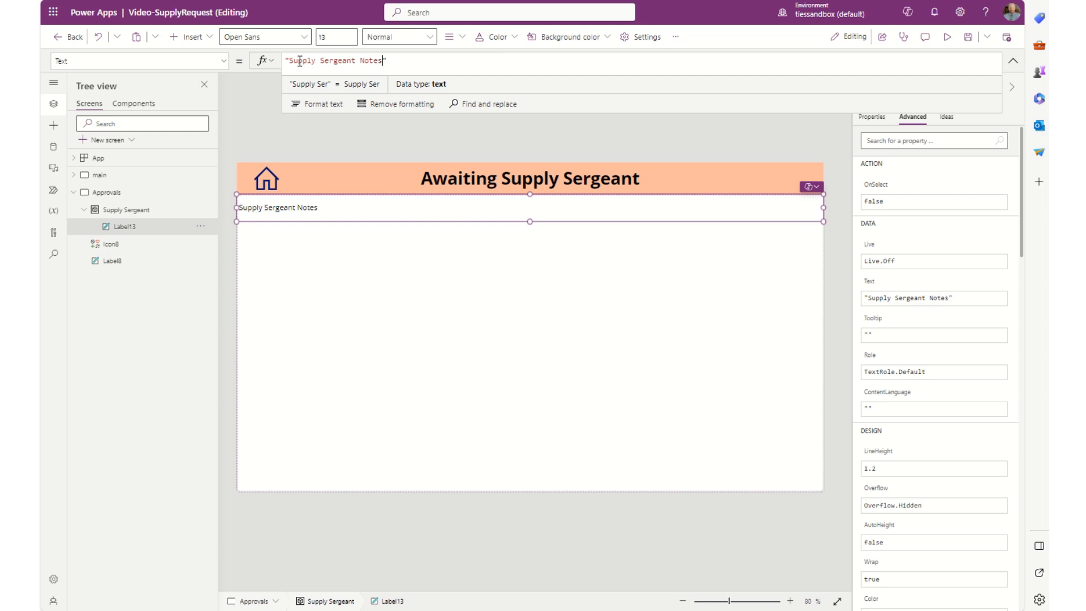
Step: Format the Supply Sergeant Notes label's text with size 20 and bold weight
{"action": "left_click", "coordinate": [347, 37]}
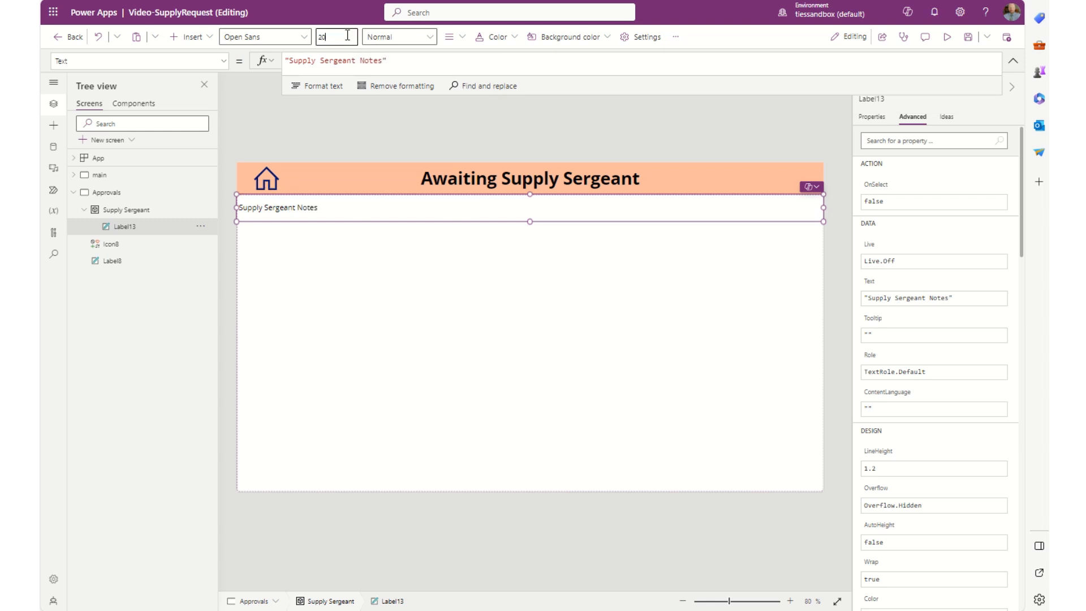
{"action": "type", "text": "20"}
{"action": "key", "text": "Return"}
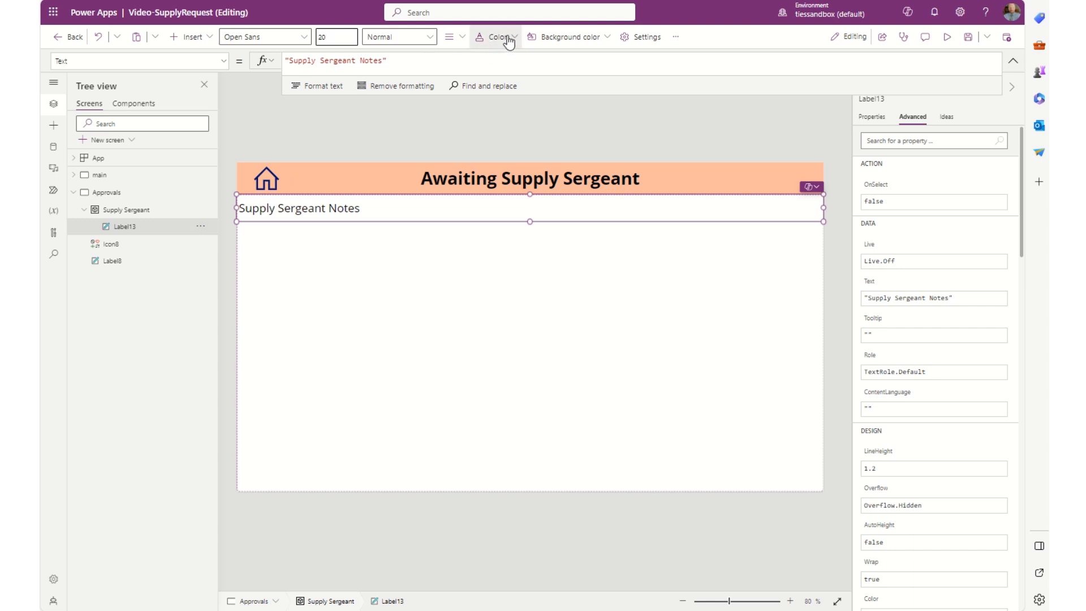
{"action": "left_click", "coordinate": [419, 41]}
{"action": "left_click", "coordinate": [396, 57]}
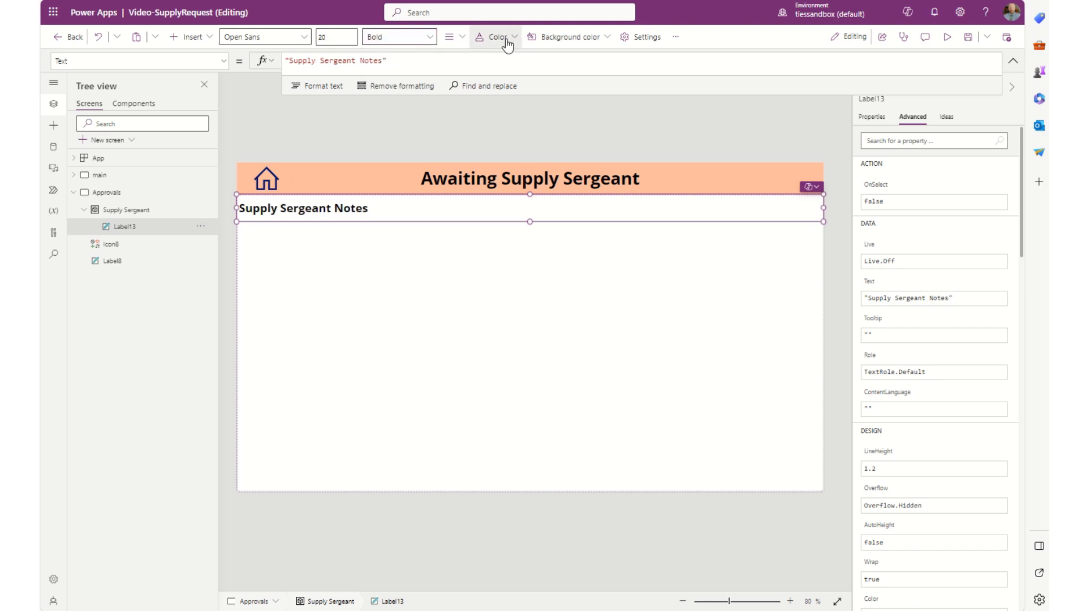
Step: Give the Supply Sergeant Notes label a light green theme background with black, centred text
{"action": "left_click", "coordinate": [501, 39]}
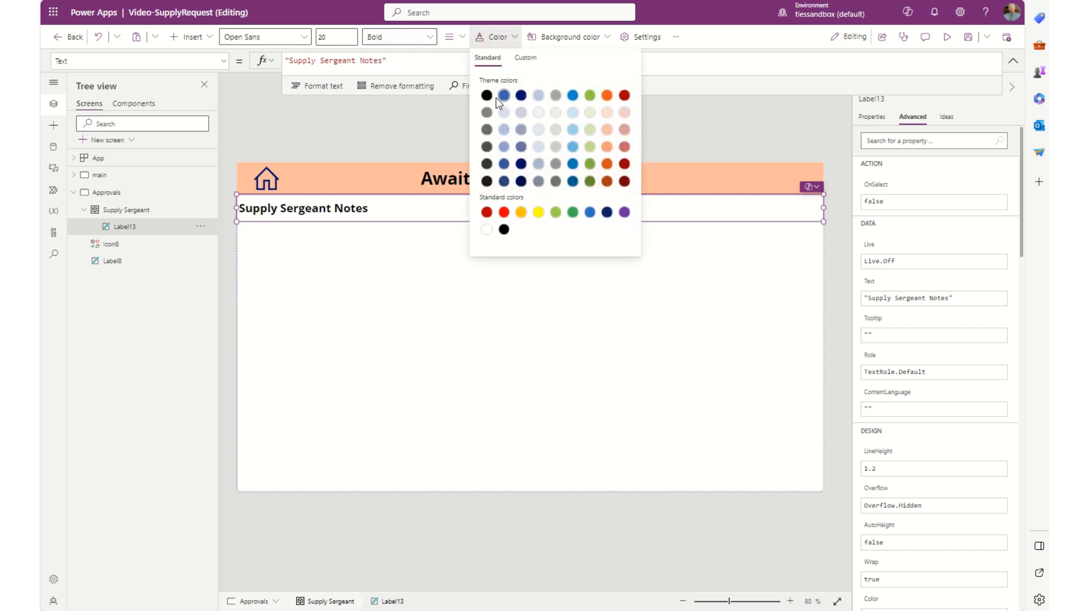
{"action": "left_click", "coordinate": [486, 229]}
{"action": "left_click", "coordinate": [565, 37]}
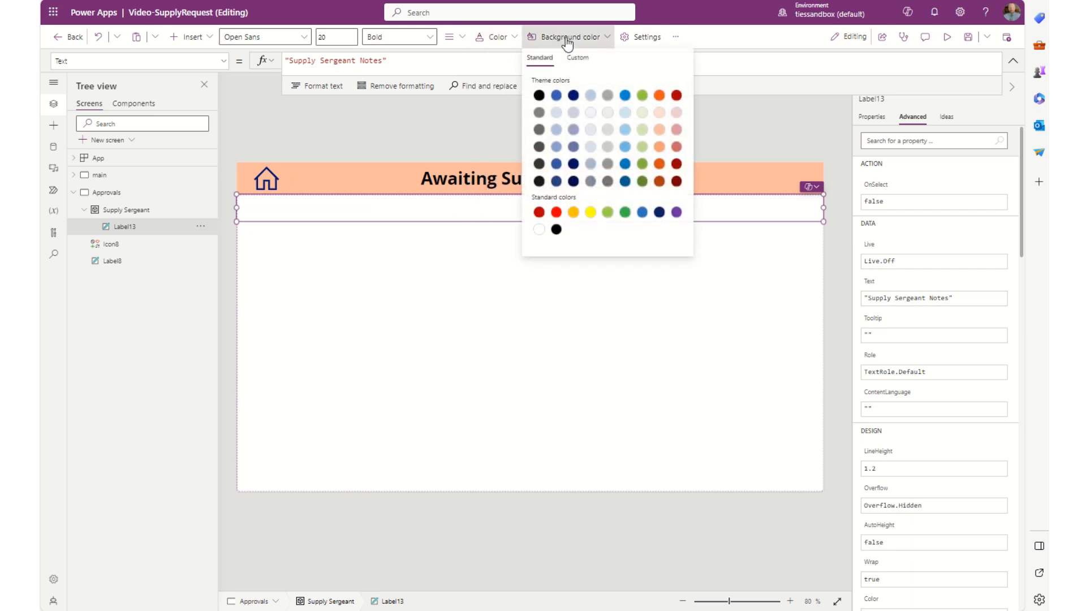
{"action": "left_click", "coordinate": [642, 130]}
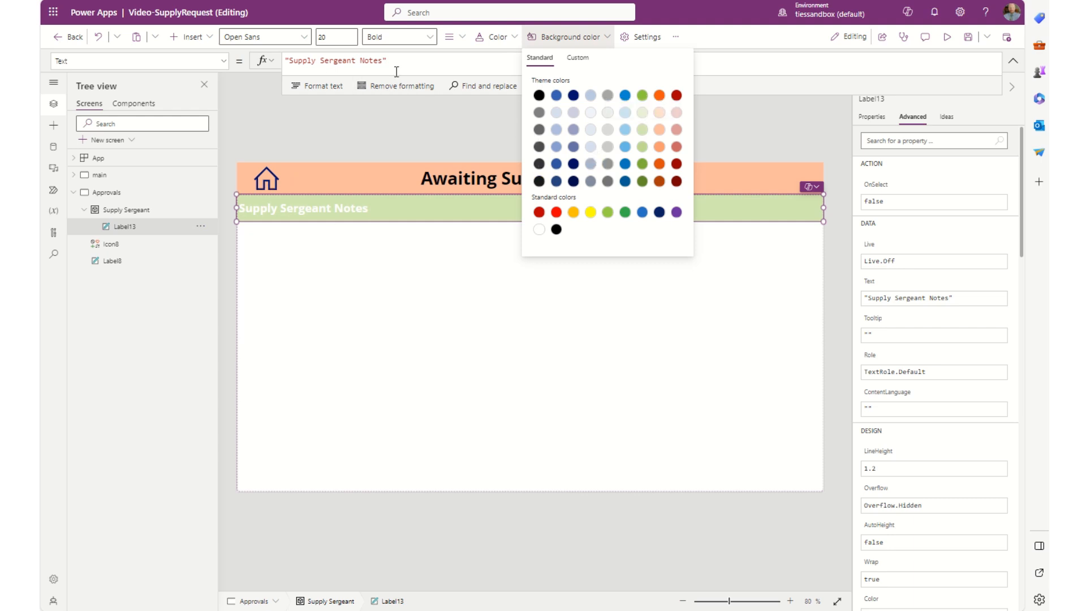
{"action": "left_click", "coordinate": [501, 38]}
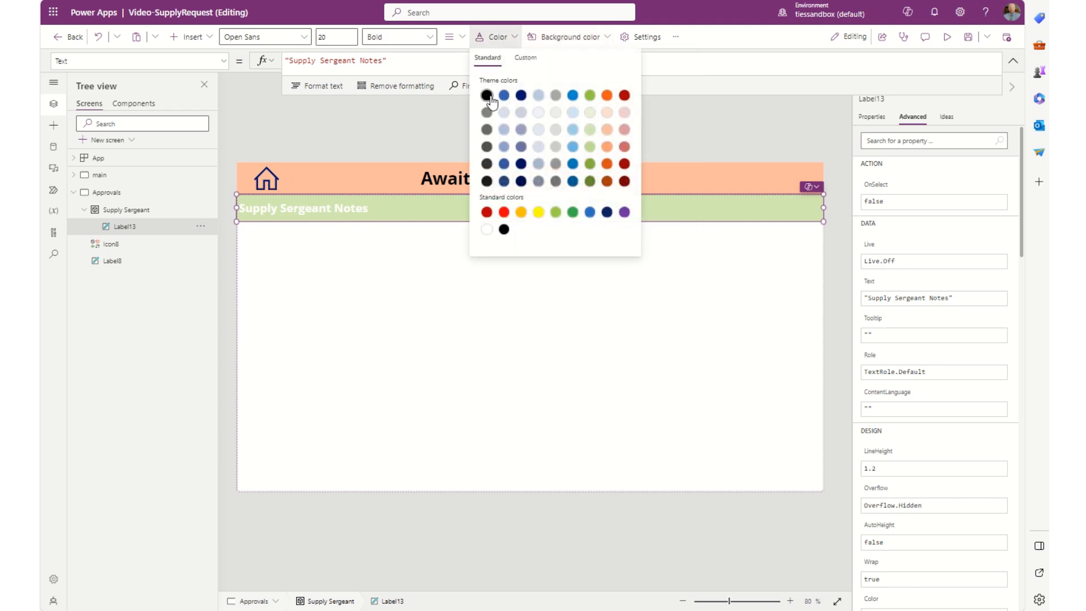
{"action": "left_click", "coordinate": [488, 96]}
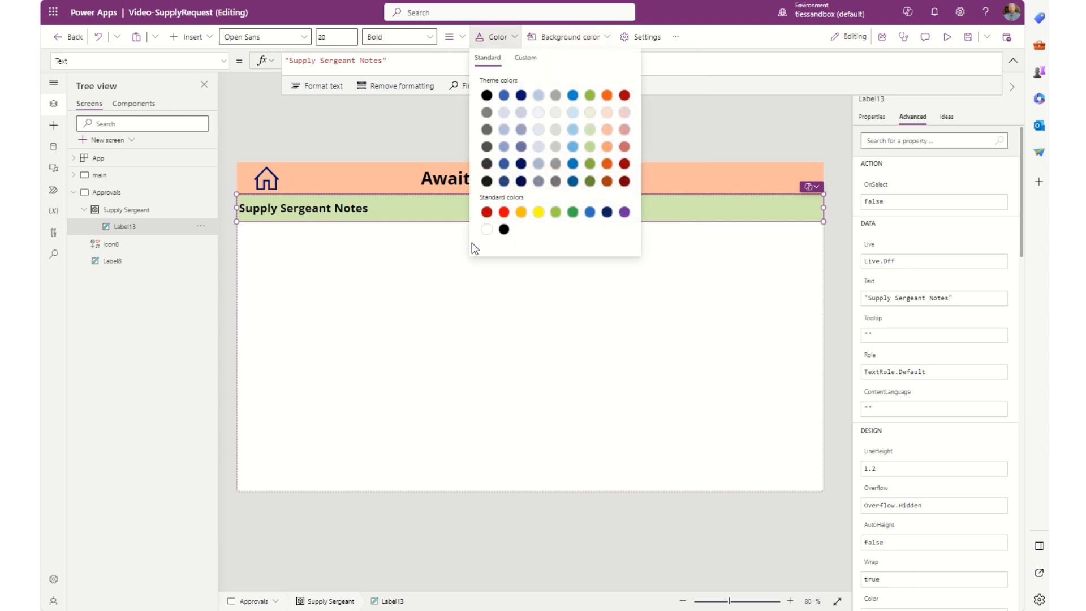
{"action": "left_click", "coordinate": [457, 40]}
{"action": "left_click", "coordinate": [463, 75]}
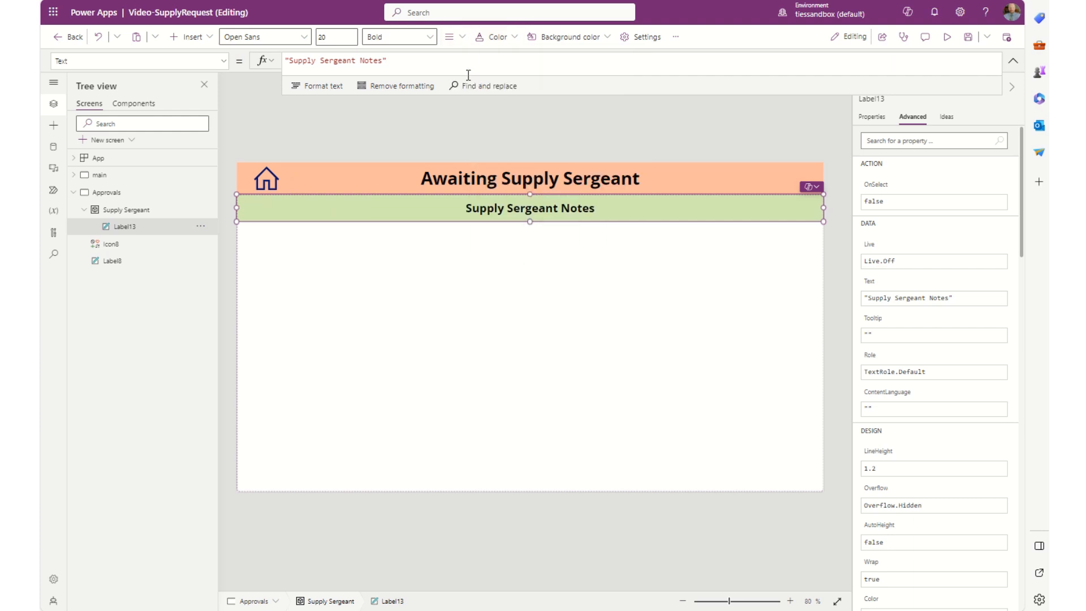
Step: Insert a text label below the notes heading in the Supply Sergeant container with the text "Document # of cancelled order:"
{"action": "left_click", "coordinate": [465, 346]}
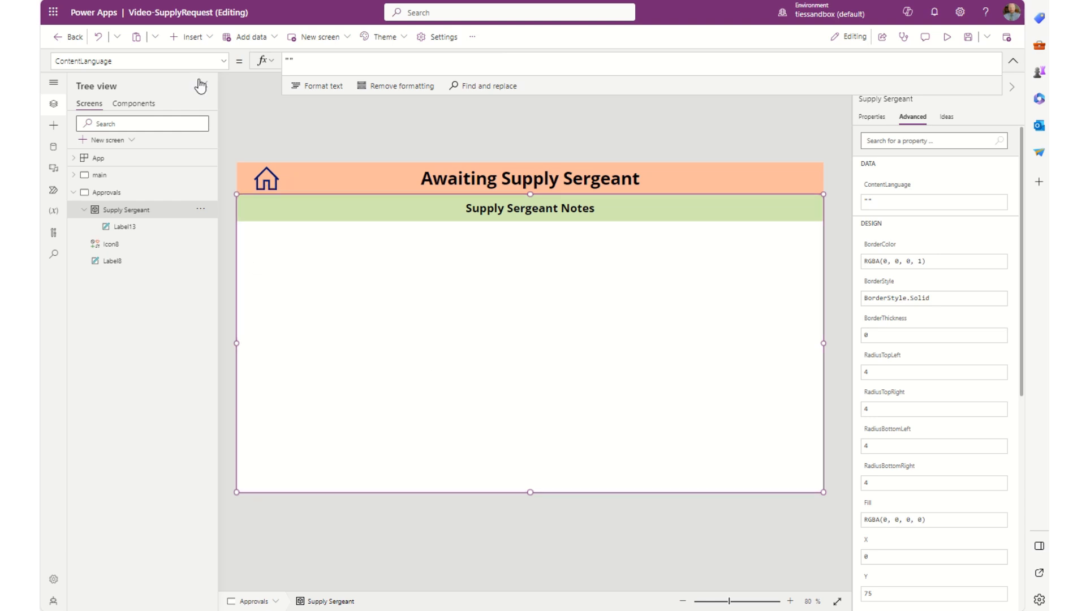
{"action": "left_click", "coordinate": [206, 38]}
{"action": "left_click", "coordinate": [213, 102]}
{"action": "left_click_drag", "start_coordinate": [300, 225], "coordinate": [427, 258]}
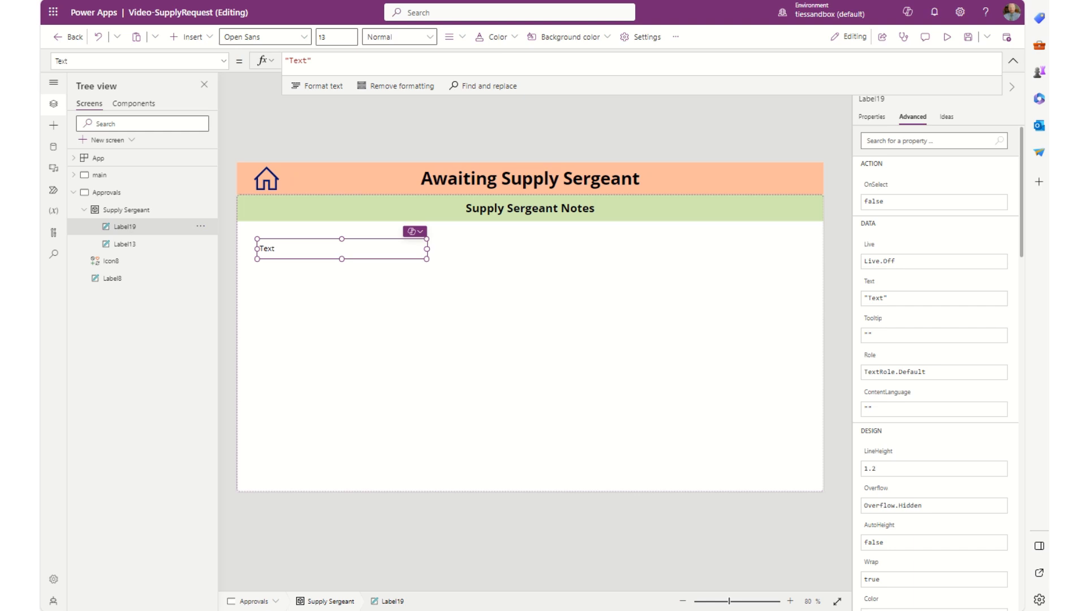
{"action": "double_click", "coordinate": [301, 60]}
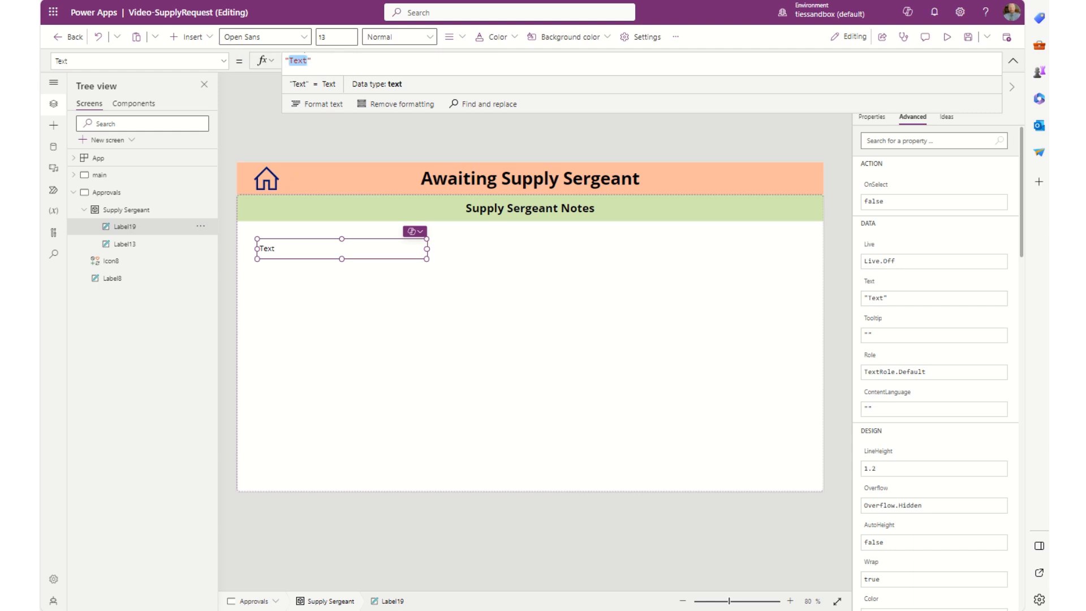
{"action": "left_click", "coordinate": [310, 61]}
{"action": "key", "text": "ctrl+a"}
{"action": "type", "text": "\"Document # of cancelled order:\""}
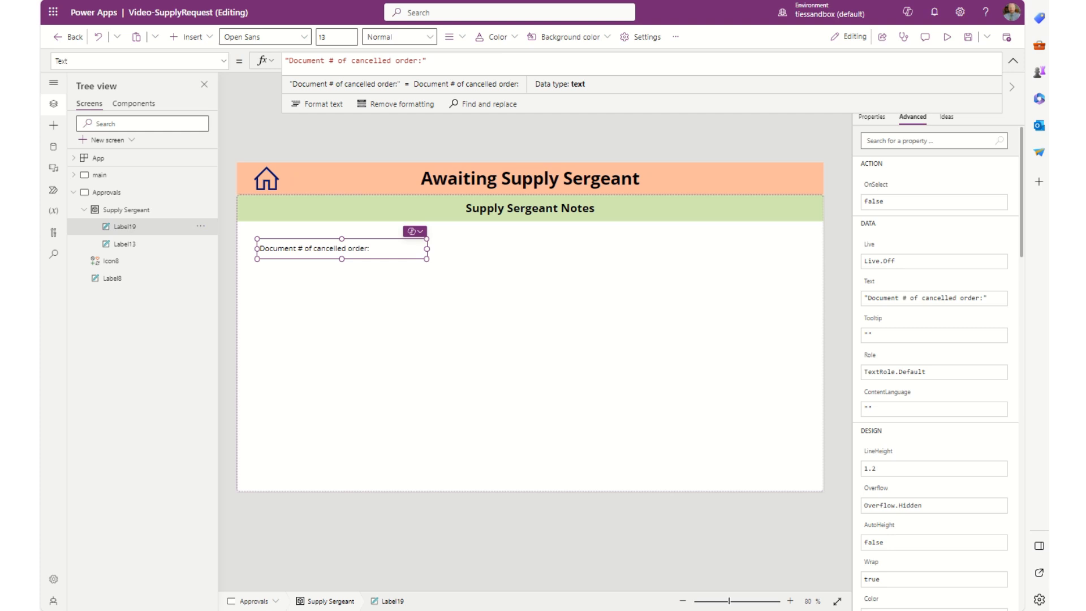
Step: Paste the Local Purchase Authorization, In lieu of MTOE/TDA DOCNUM, Other (FMs, ARs, etc) and Cardholder Name labels into the Supply Sergeant container
{"action": "left_click", "coordinate": [327, 298]}
{"action": "key", "text": "ctrl+v"}
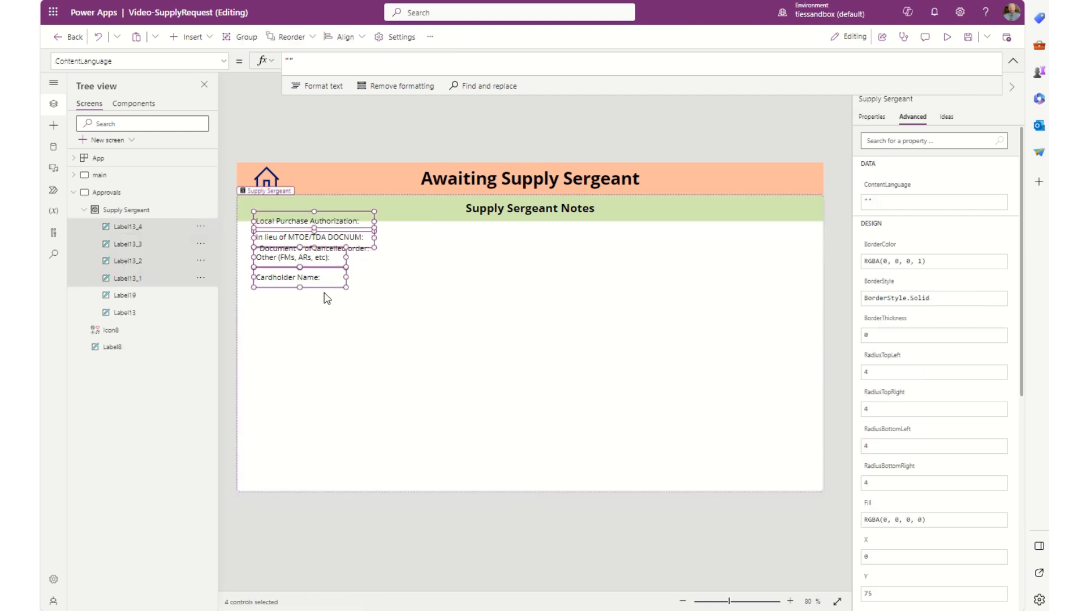
Step: Move the four pasted labels together into line below the Document # of cancelled order label
{"action": "left_click_drag", "start_coordinate": [354, 222], "coordinate": [363, 275]}
{"action": "left_click", "coordinate": [450, 403]}
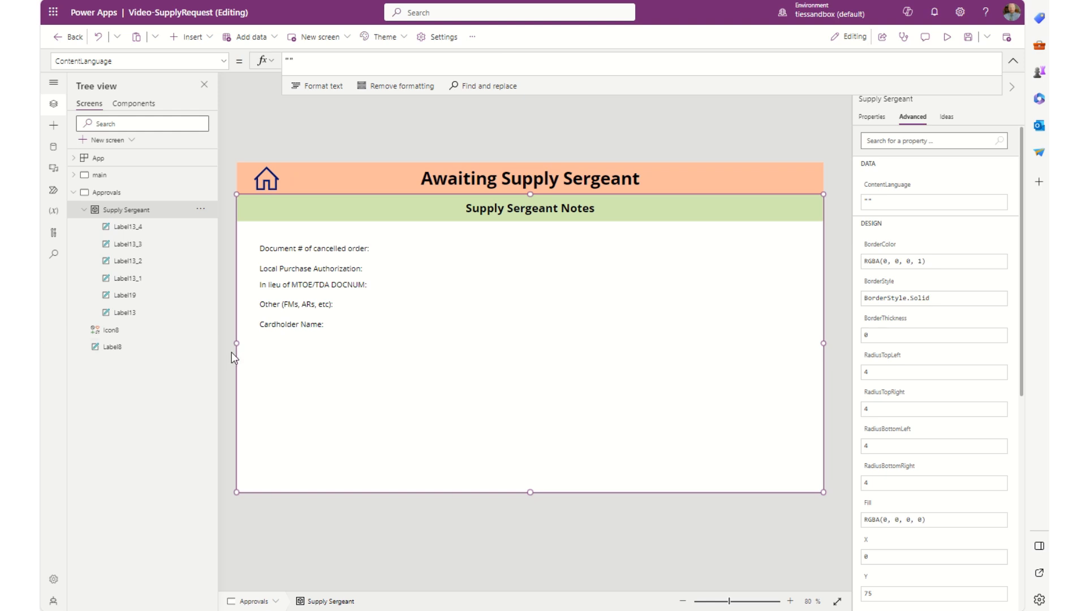
Step: Insert a widened text input beside the Document # of cancelled order label and clear its default text
{"action": "left_click", "coordinate": [207, 39]}
{"action": "left_click", "coordinate": [207, 140]}
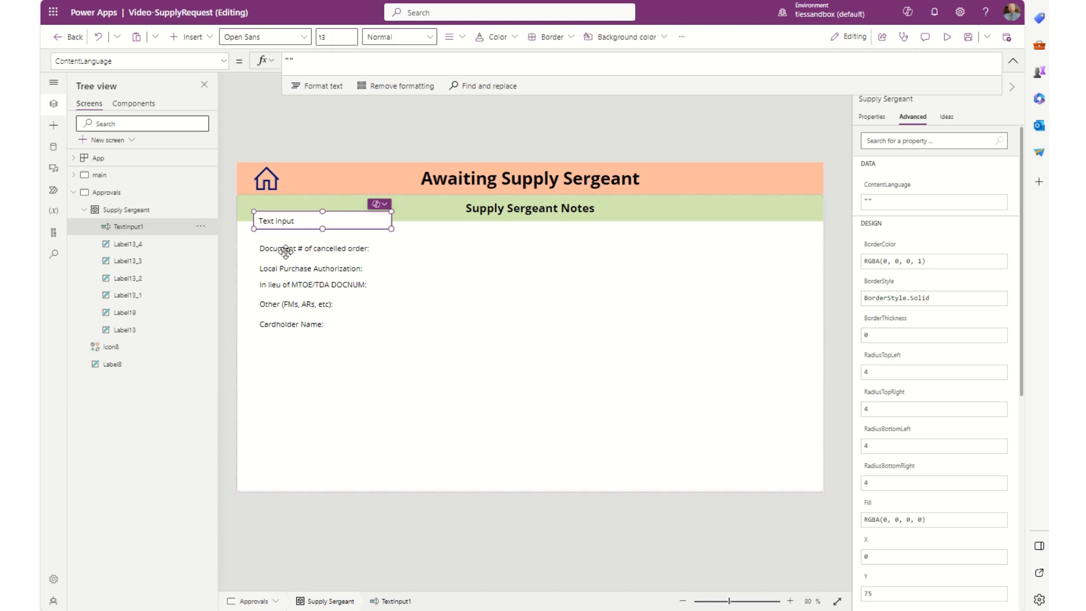
{"action": "left_click_drag", "start_coordinate": [327, 222], "coordinate": [433, 252]}
{"action": "left_click_drag", "start_coordinate": [527, 258], "coordinate": [646, 258]}
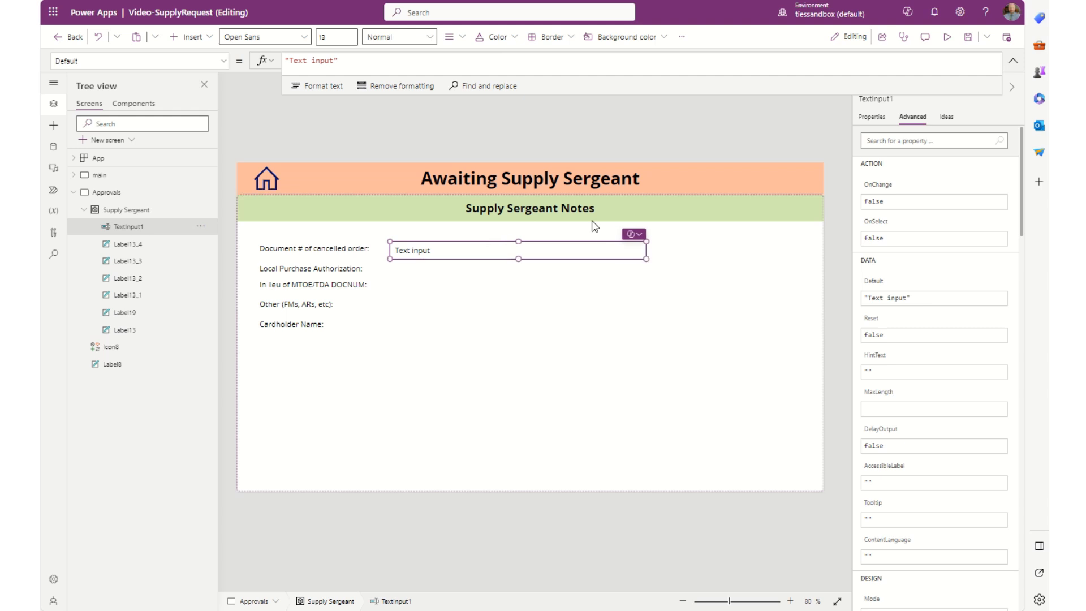
{"action": "key", "text": "ctrl+a"}
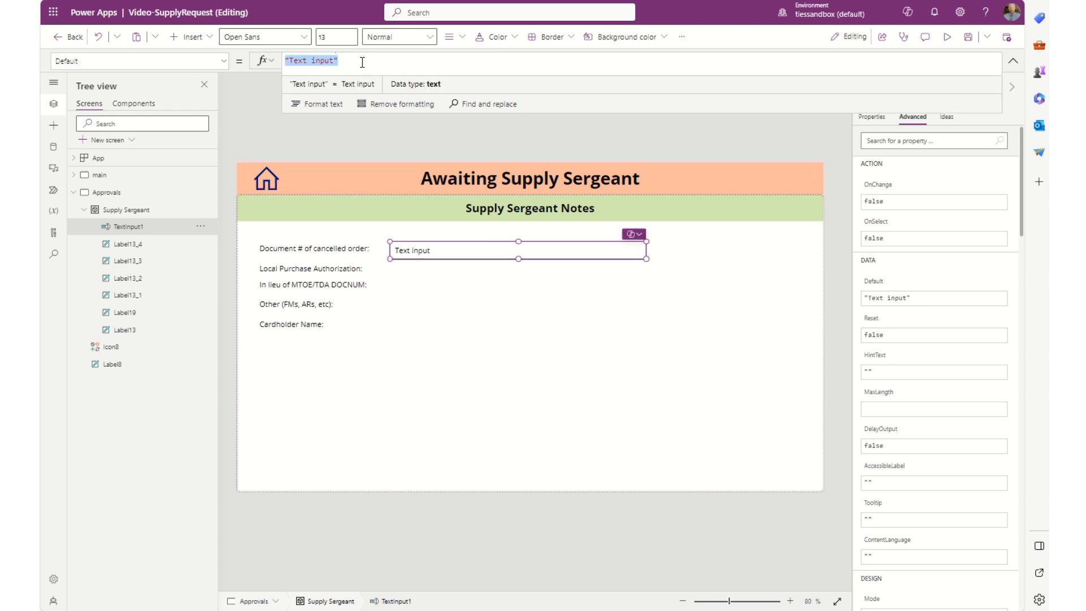
{"action": "key", "text": "BackSpace"}
{"action": "left_click", "coordinate": [538, 390]}
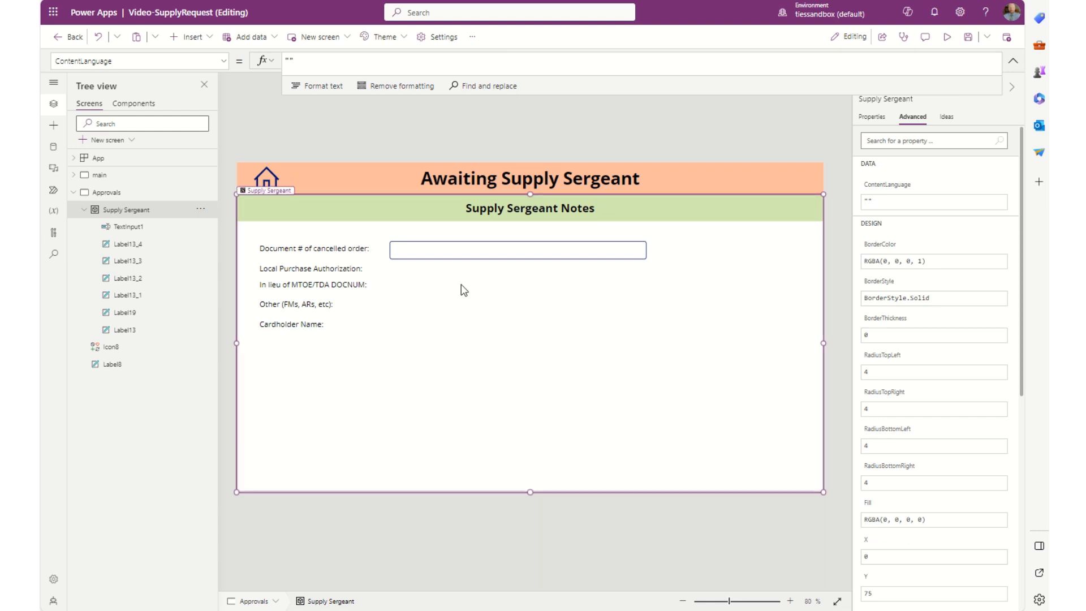
Step: Insert a radio control into the Supply Sergeant container and place it beside the Local Purchase Authorization label
{"action": "left_click", "coordinate": [209, 40]}
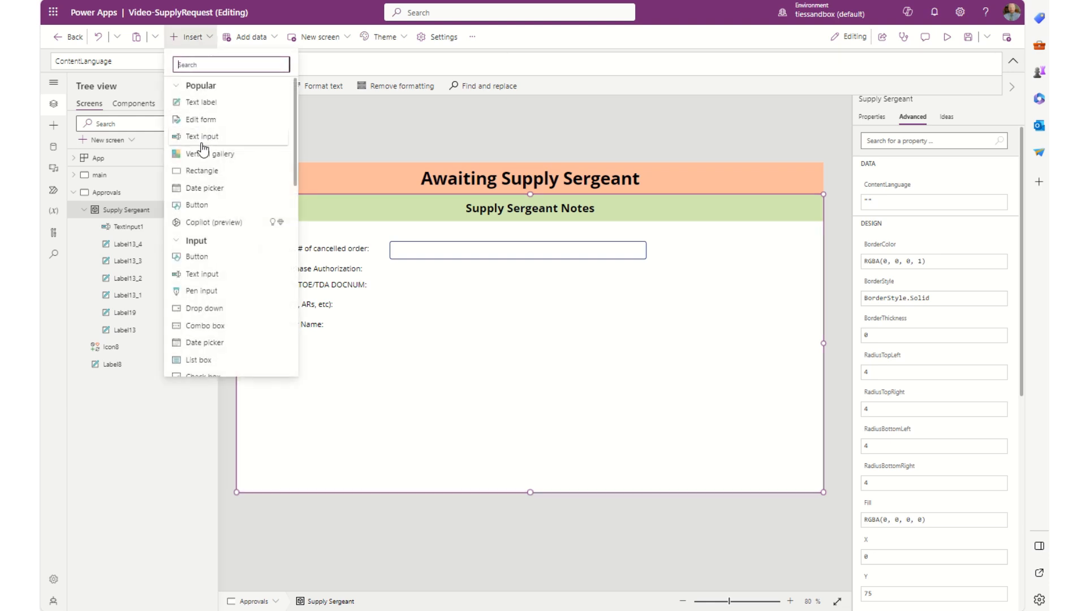
{"action": "scroll", "coordinate": [218, 303], "scroll_direction": "down", "scroll_amount": 3}
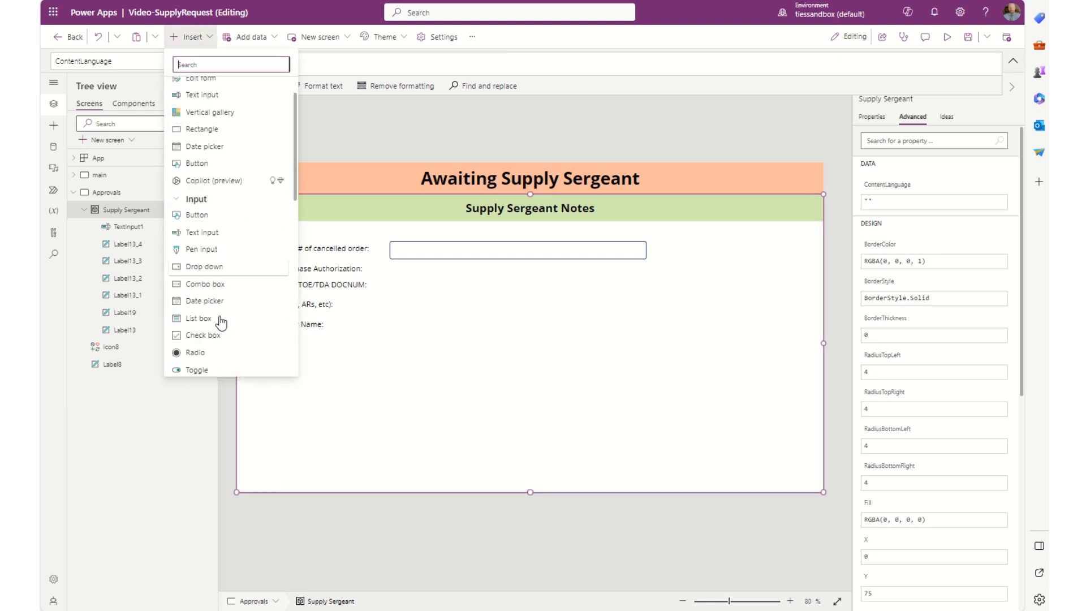
{"action": "left_click", "coordinate": [196, 259]}
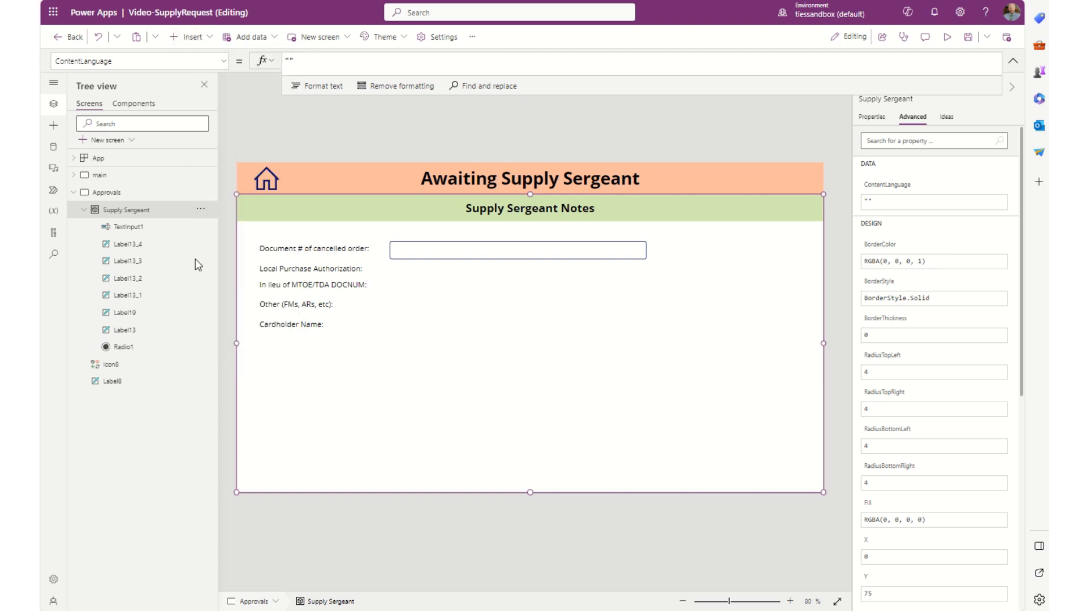
{"action": "left_click_drag", "start_coordinate": [308, 212], "coordinate": [439, 265]}
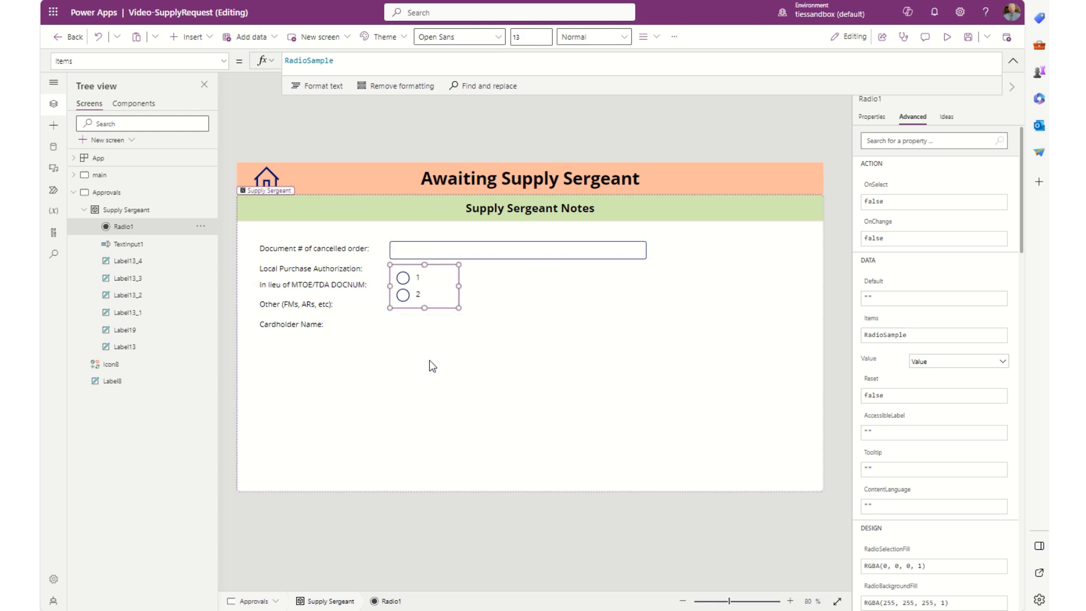
Step: Set the radio control's Layout to Layout.Horizontal and reshape it into a wide, short row
{"action": "left_click", "coordinate": [224, 61]}
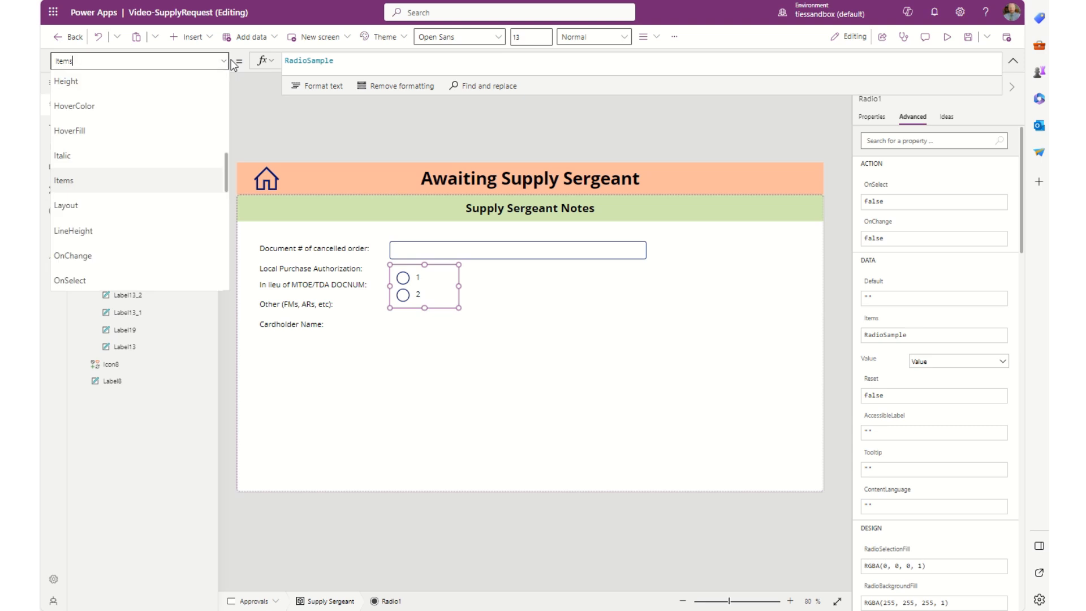
{"action": "left_click", "coordinate": [86, 204]}
{"action": "left_click", "coordinate": [309, 60]}
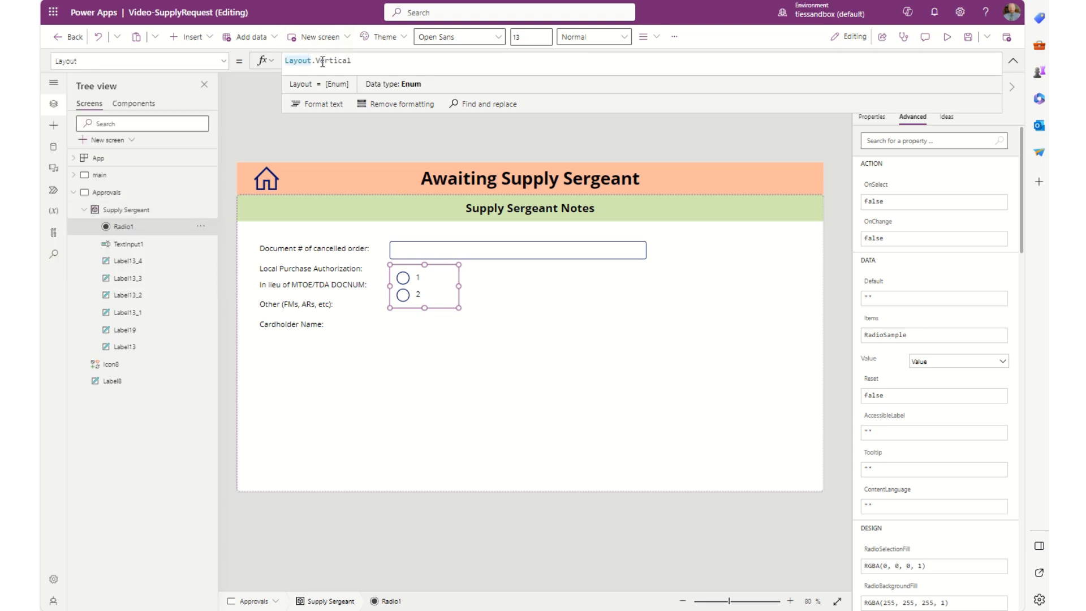
{"action": "double_click", "coordinate": [334, 60]}
{"action": "type", "text": "h"}
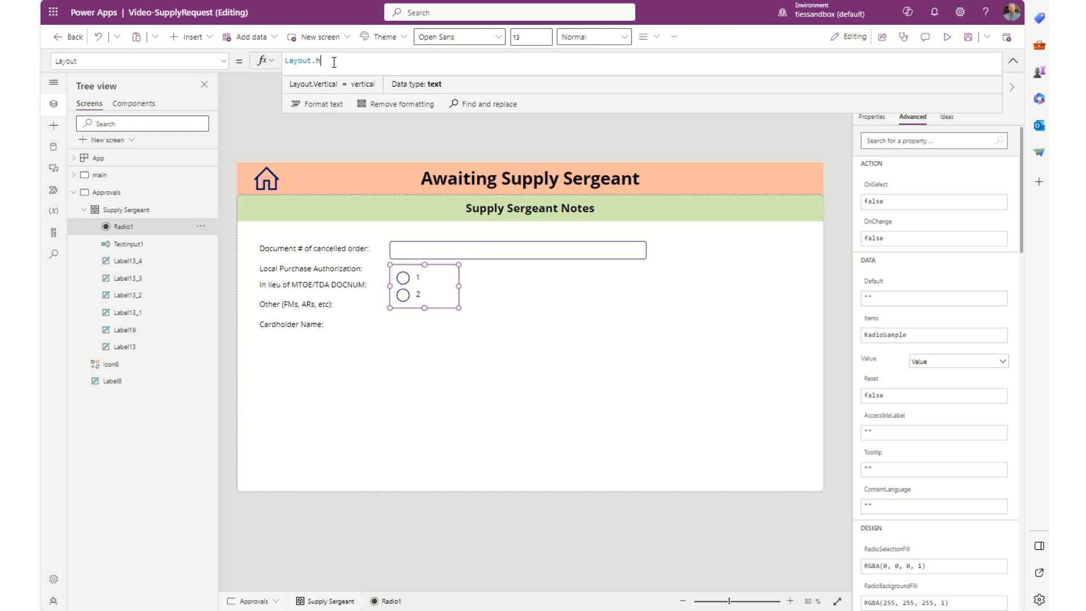
{"action": "key", "text": "Tab"}
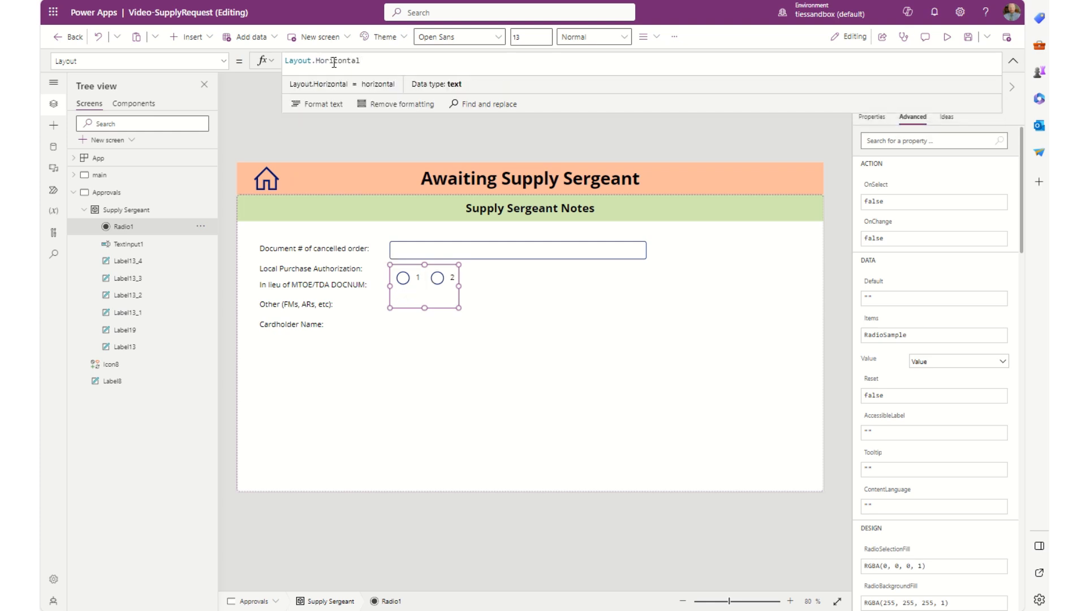
{"action": "left_click_drag", "start_coordinate": [459, 308], "coordinate": [710, 280]}
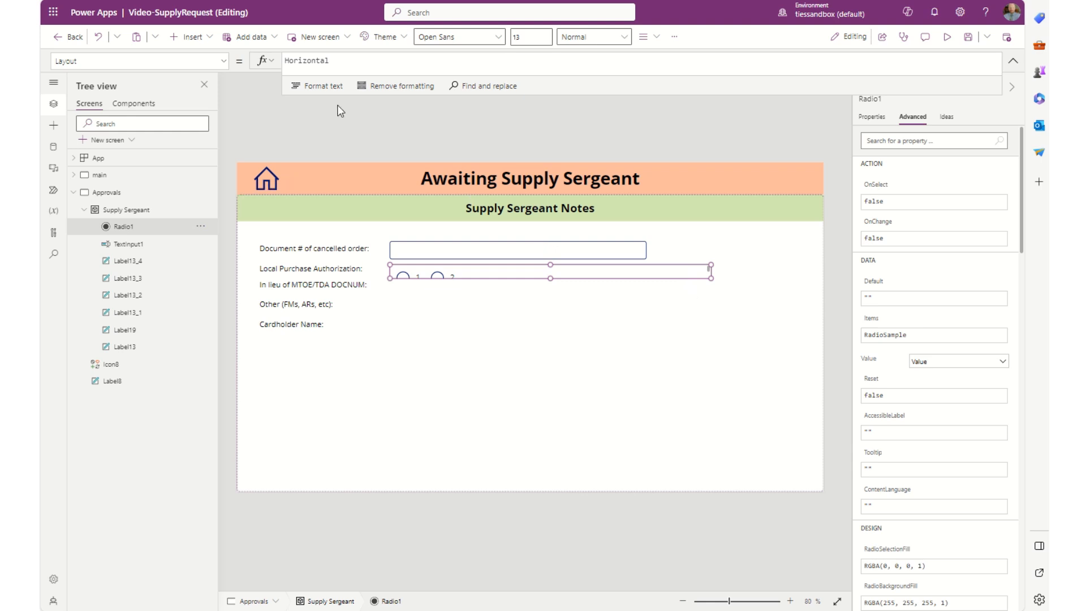
Step: Set the radio control's RadioSize to 25 and extend its upper edge to meet the text input above
{"action": "left_click", "coordinate": [224, 64]}
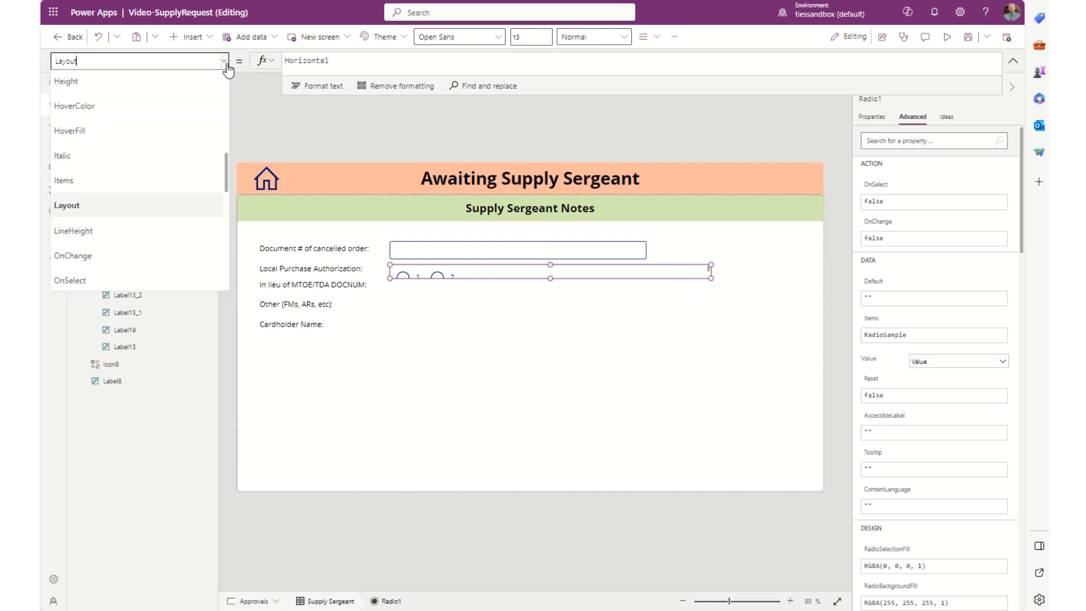
{"action": "scroll", "coordinate": [113, 230], "scroll_direction": "down", "scroll_amount": 5}
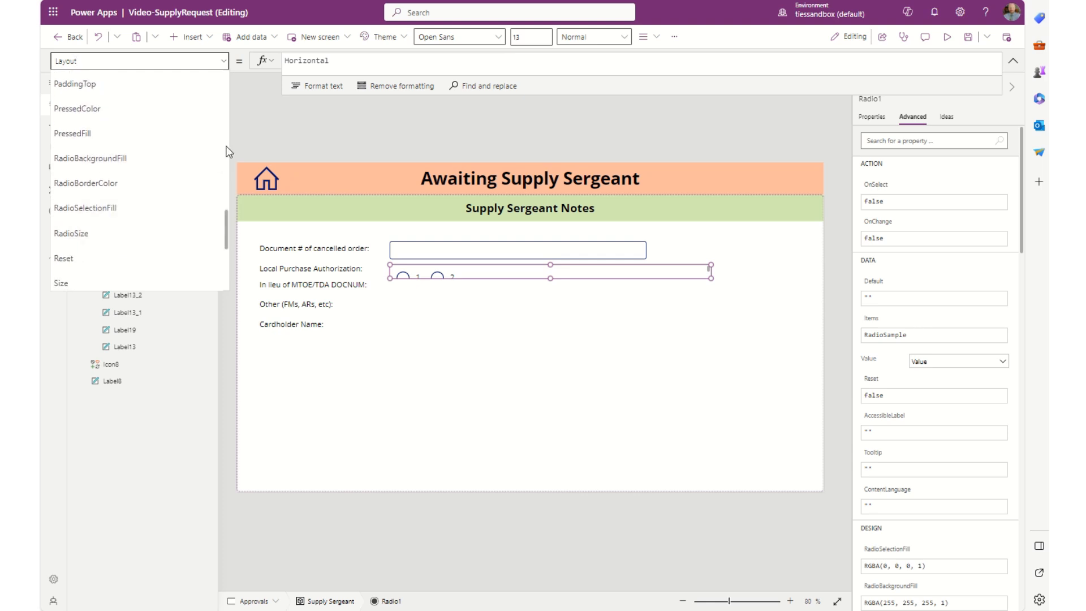
{"action": "left_click", "coordinate": [66, 232]}
{"action": "left_click", "coordinate": [318, 60]}
{"action": "key", "text": "BackSpace"}
{"action": "key", "text": "BackSpace"}
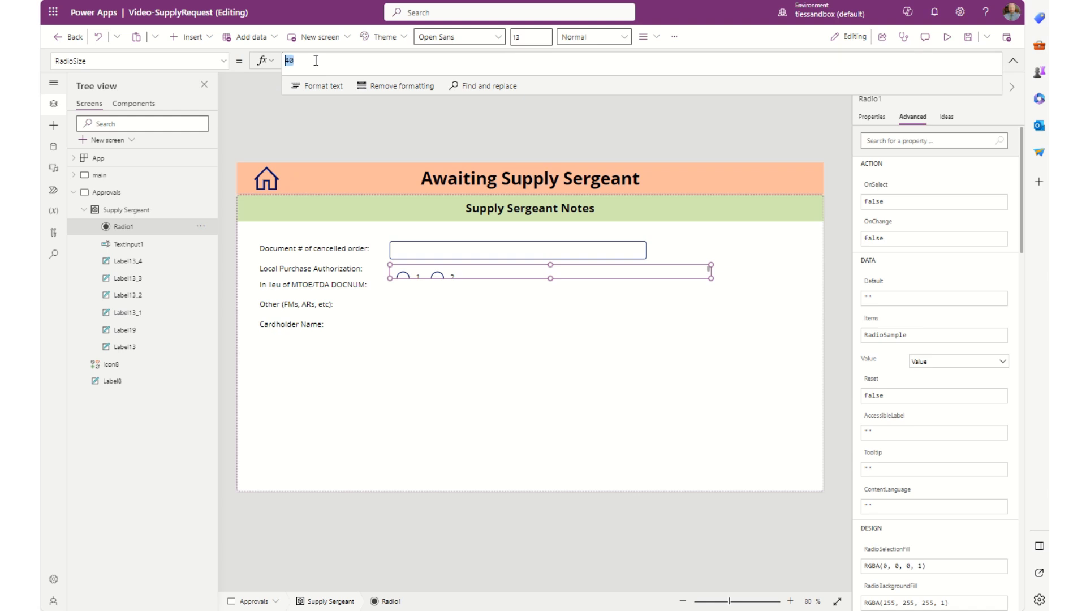
{"action": "type", "text": "25"}
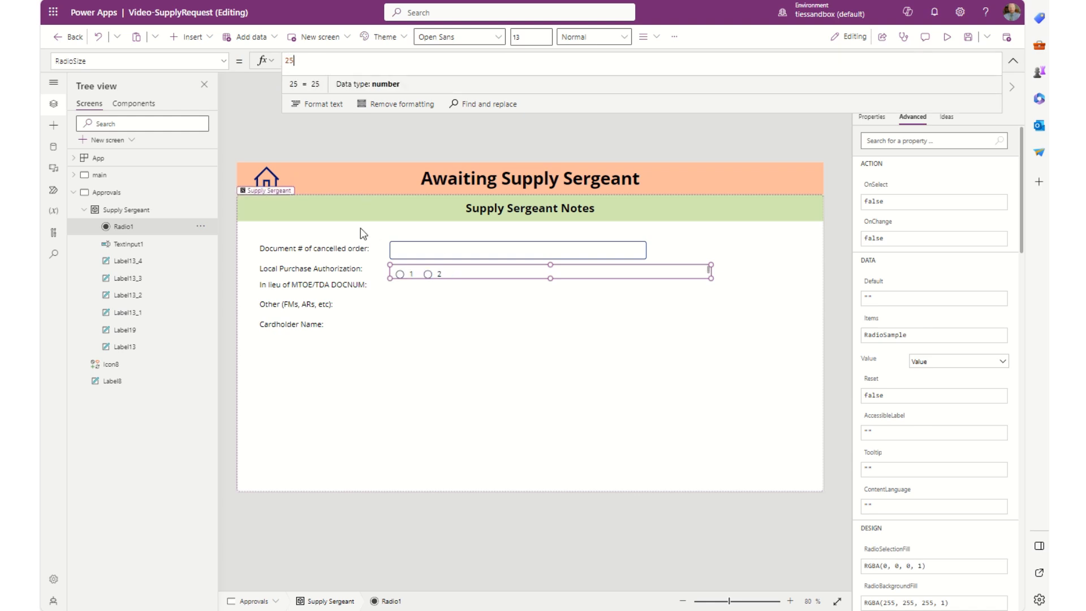
{"action": "left_click_drag", "start_coordinate": [565, 267], "coordinate": [565, 262]}
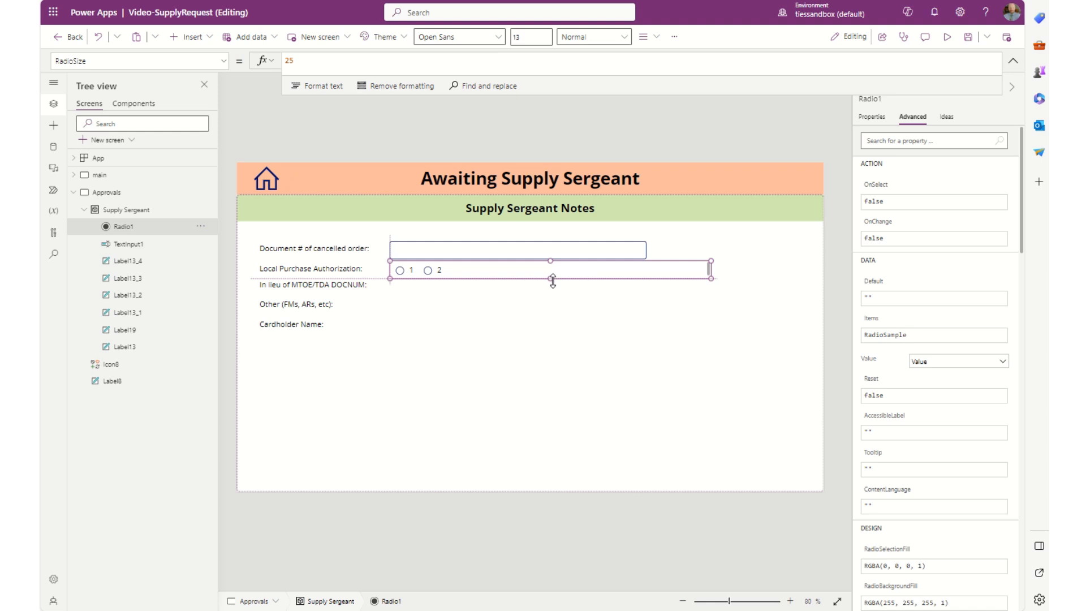
{"action": "left_click", "coordinate": [603, 358]}
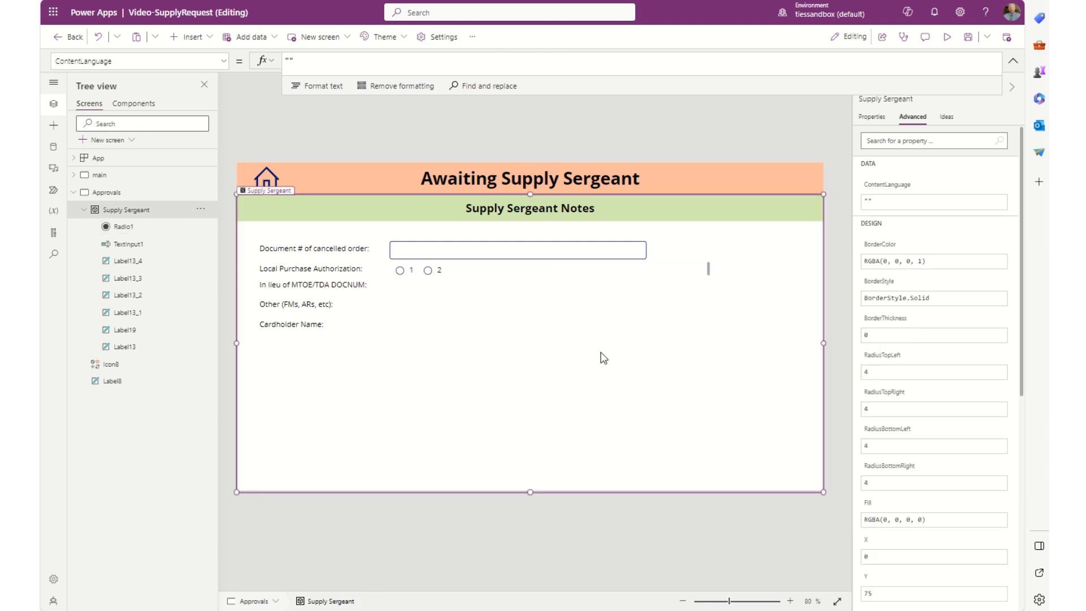
Step: Set the radio control's Items to ["CTA 50-900","CTA 50-909","CTA 50-970","CTA 8-100"]
{"action": "left_click", "coordinate": [429, 271]}
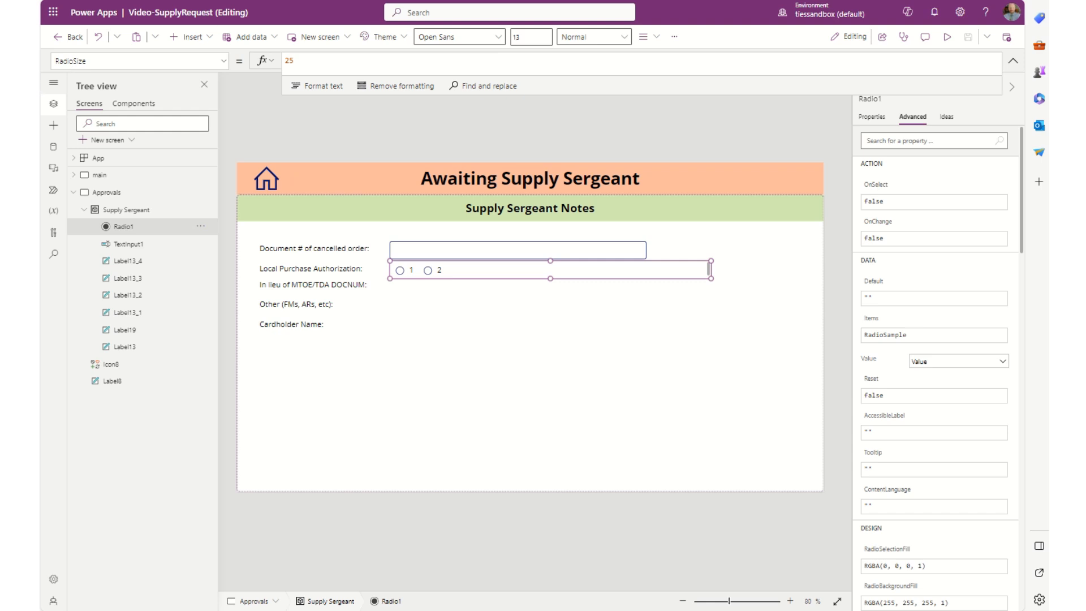
{"action": "left_click", "coordinate": [223, 61]}
{"action": "scroll", "coordinate": [129, 229], "scroll_direction": "up", "scroll_amount": 5}
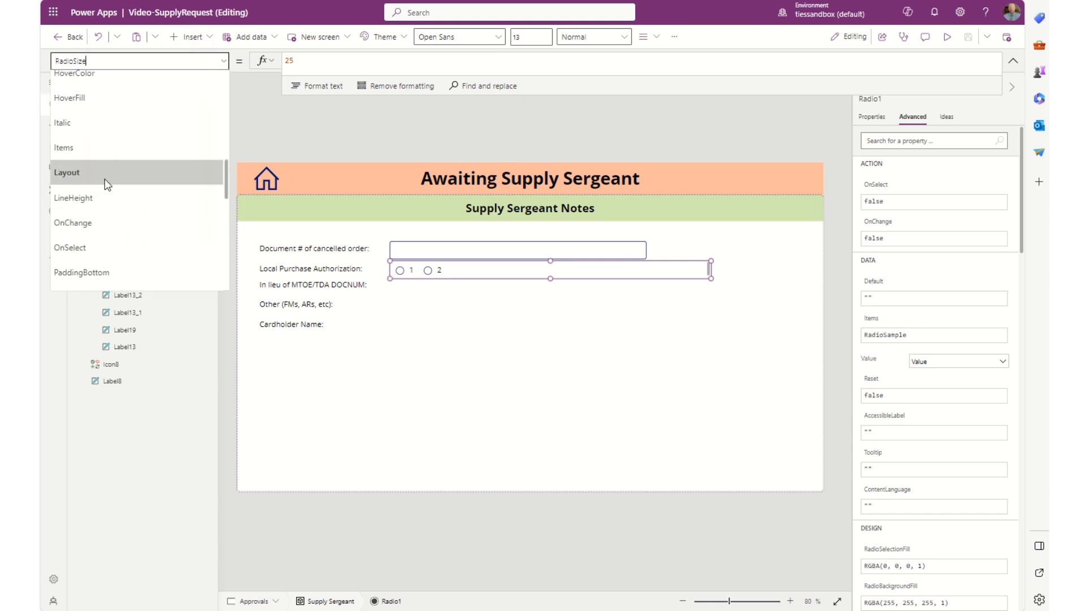
{"action": "left_click", "coordinate": [99, 144]}
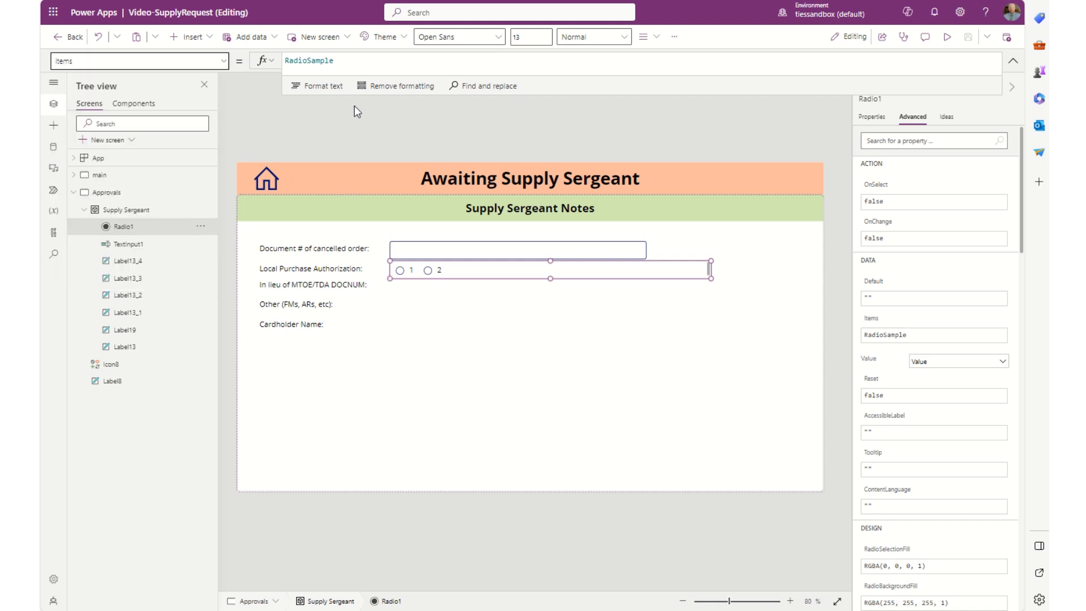
{"action": "double_click", "coordinate": [358, 62]}
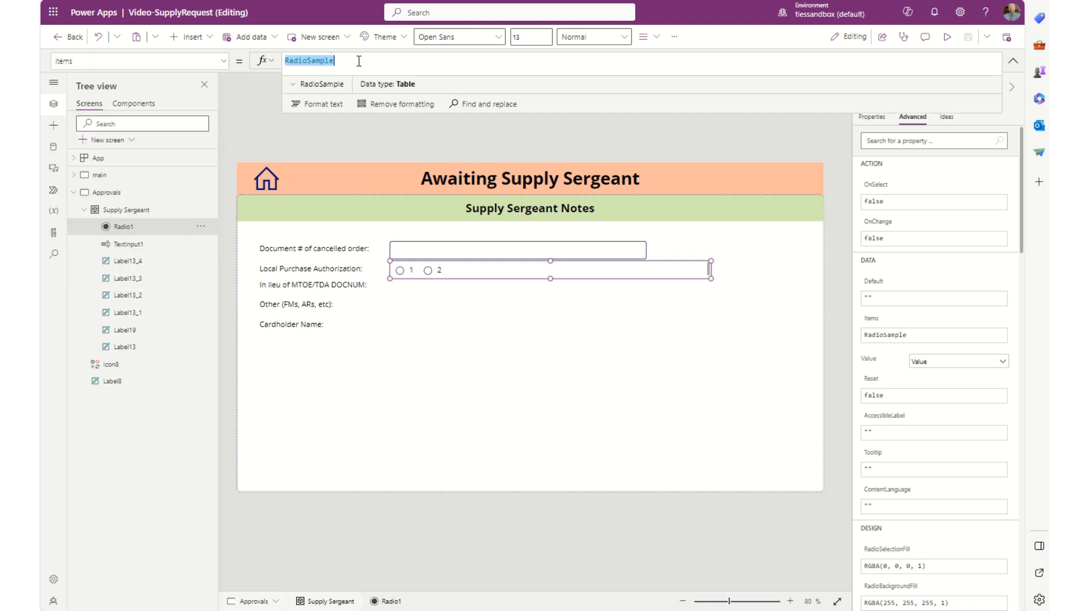
{"action": "type", "text": "[\"CTA 50-900\",\"CTA 50-909\",\"CTA 50-970\",\"CTA 8-100\"]"}
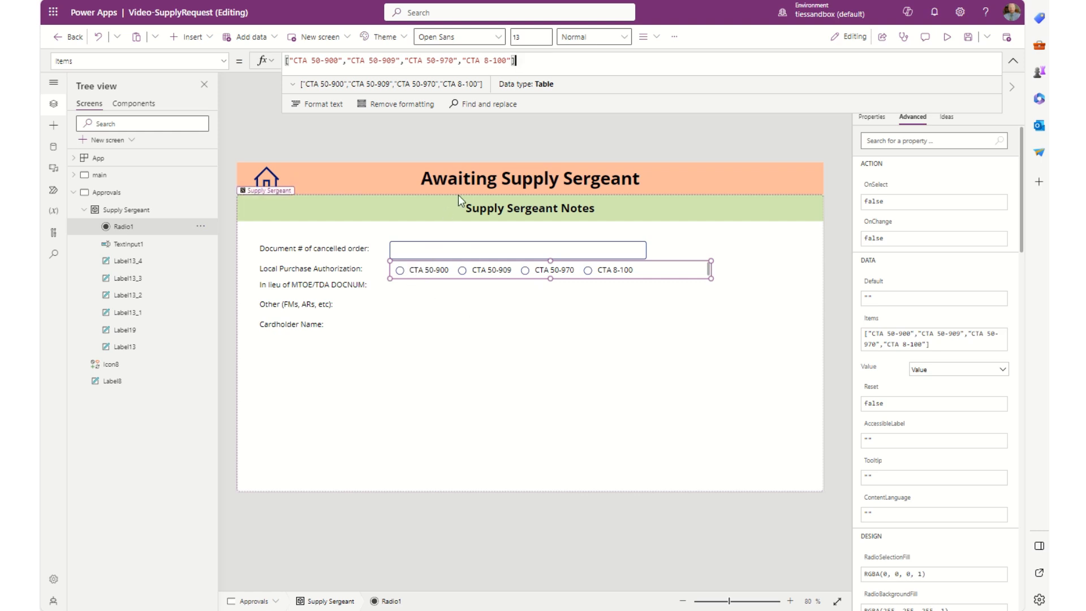
Step: Set the Local Purchase Authorization radio control's Default property to "CTA 50-900"
{"action": "left_click", "coordinate": [224, 61]}
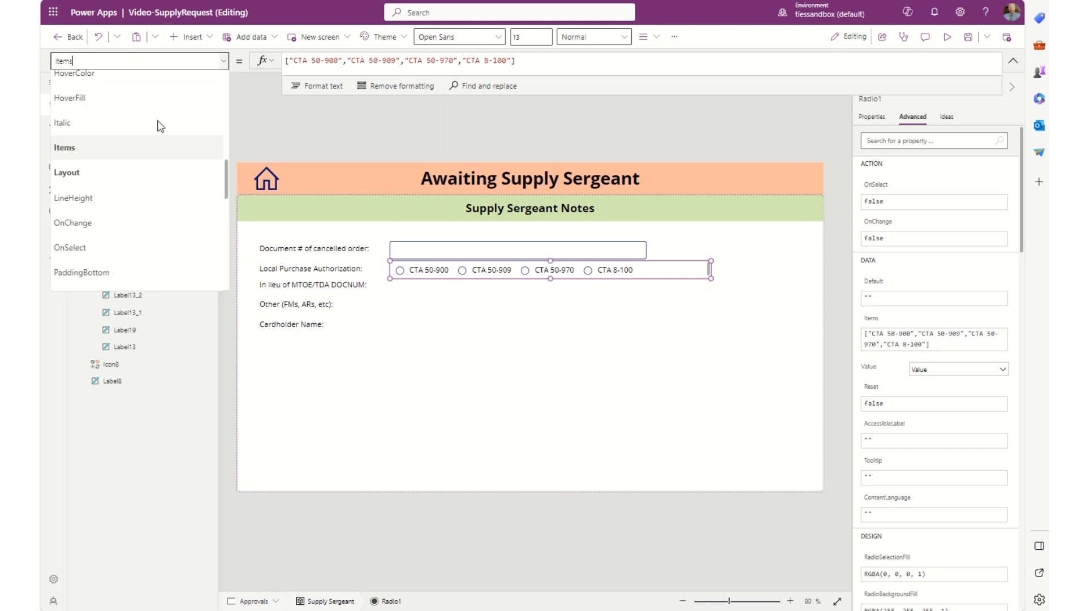
{"action": "scroll", "coordinate": [143, 157], "scroll_direction": "up", "scroll_amount": 3}
{"action": "scroll", "coordinate": [141, 153], "scroll_direction": "up", "scroll_amount": 3}
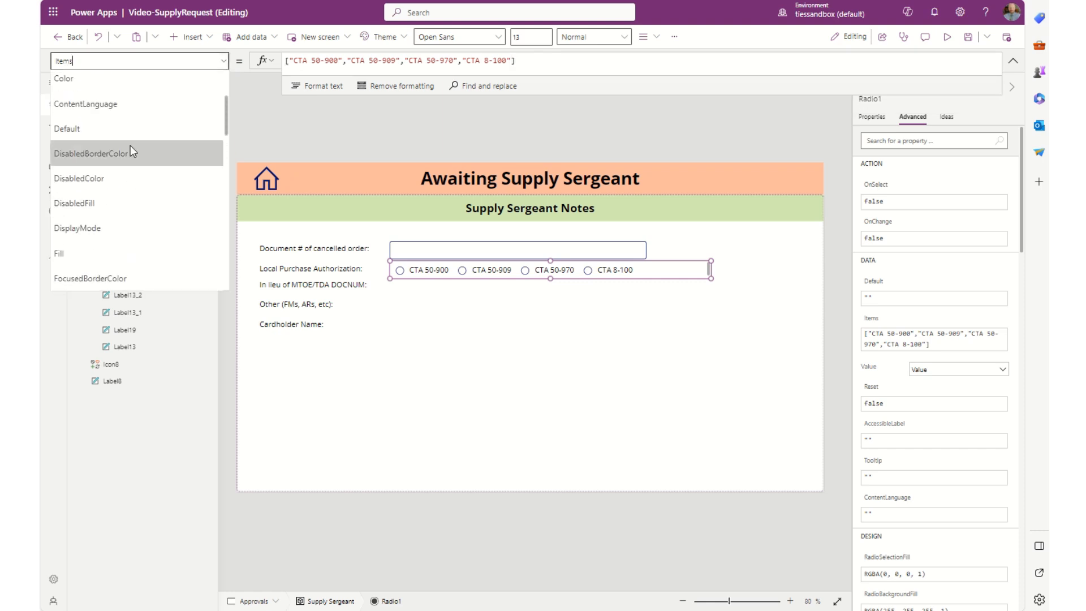
{"action": "left_click", "coordinate": [107, 135]}
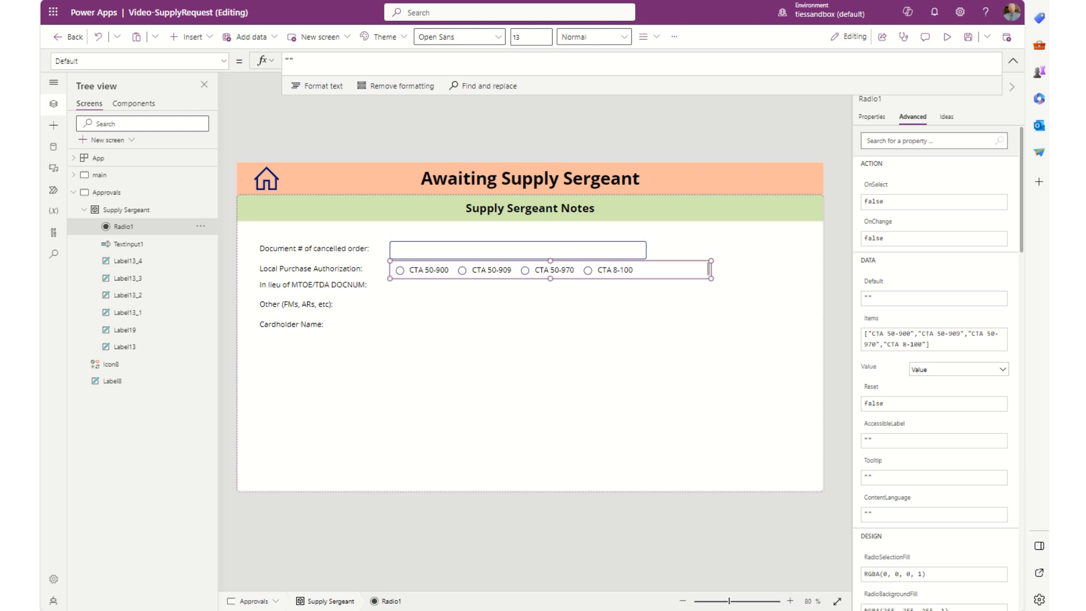
{"action": "double_click", "coordinate": [321, 60]}
{"action": "type", "text": "\"CTA 50-900\""}
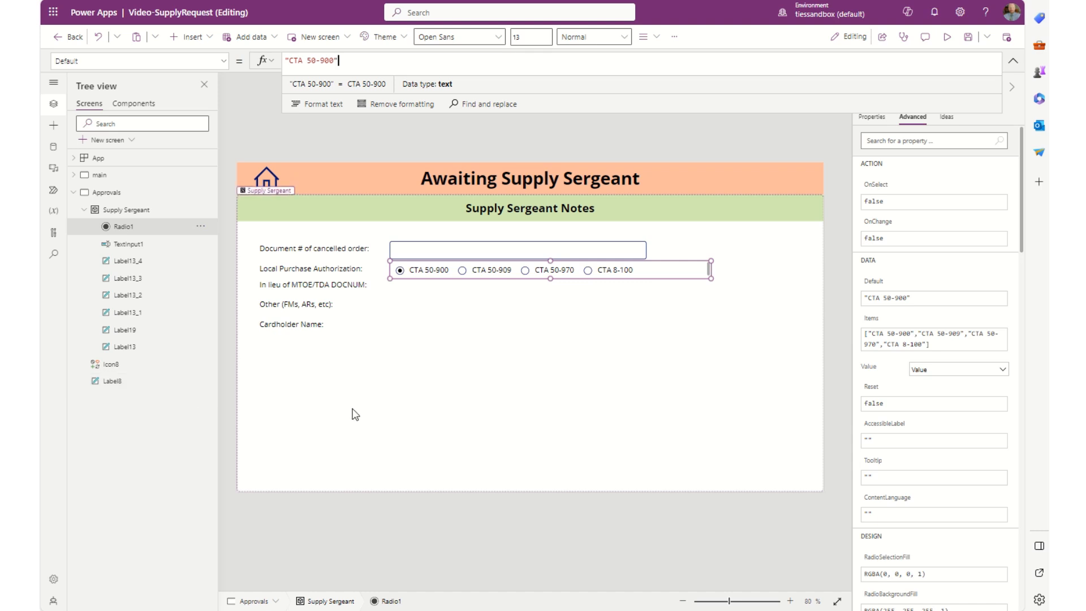
Step: Insert a text input beside the In lieu of MTOE/TDA DOCNUM label, matching the first input's width, and clear its default text
{"action": "left_click", "coordinate": [211, 40]}
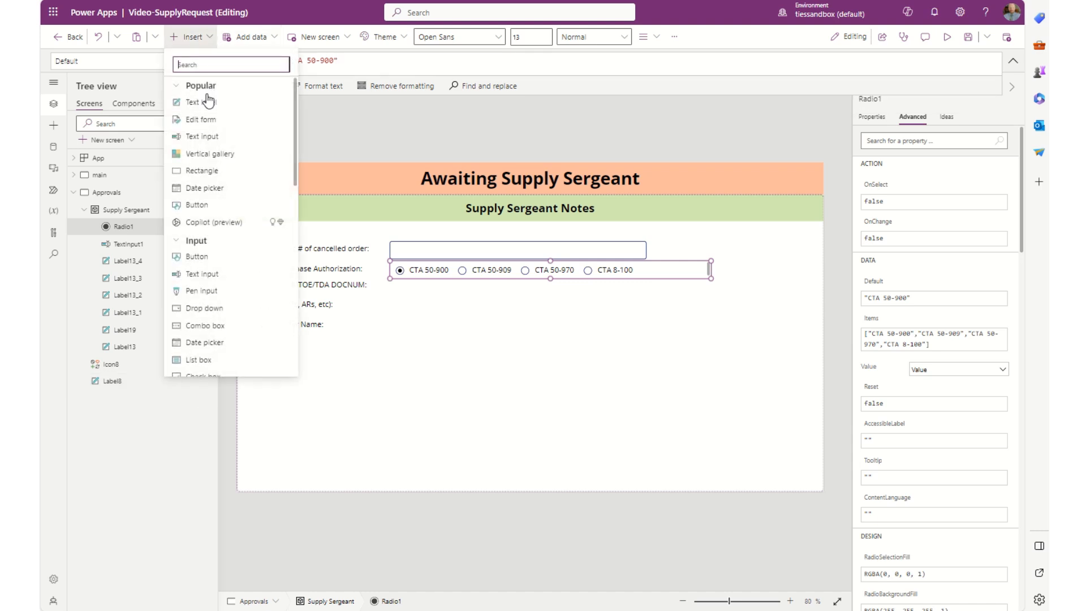
{"action": "left_click", "coordinate": [207, 135]}
{"action": "left_click_drag", "start_coordinate": [365, 226], "coordinate": [646, 294]}
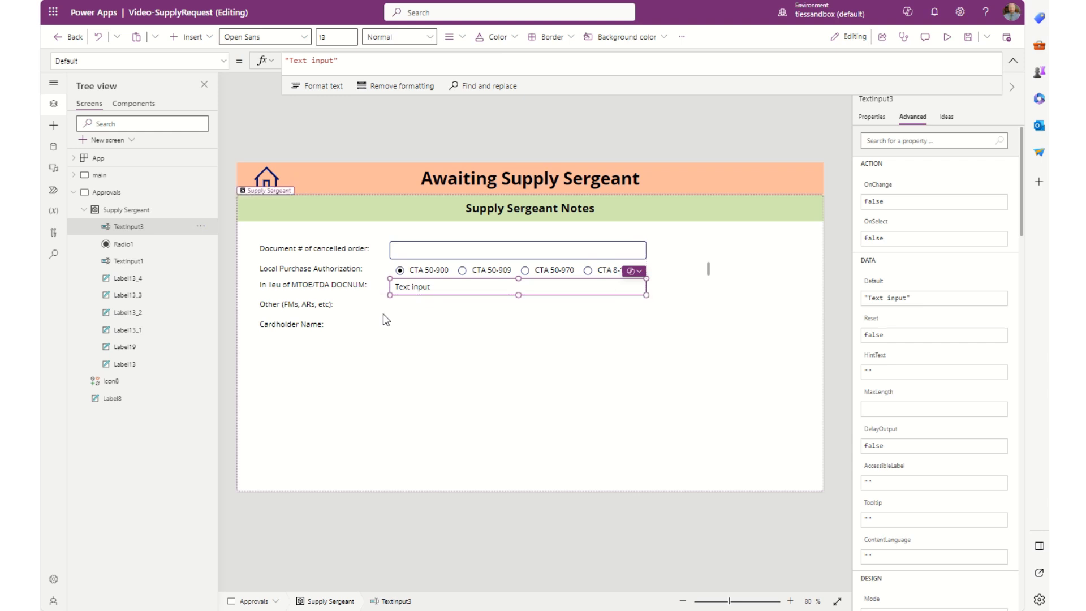
{"action": "triple_click", "coordinate": [376, 60]}
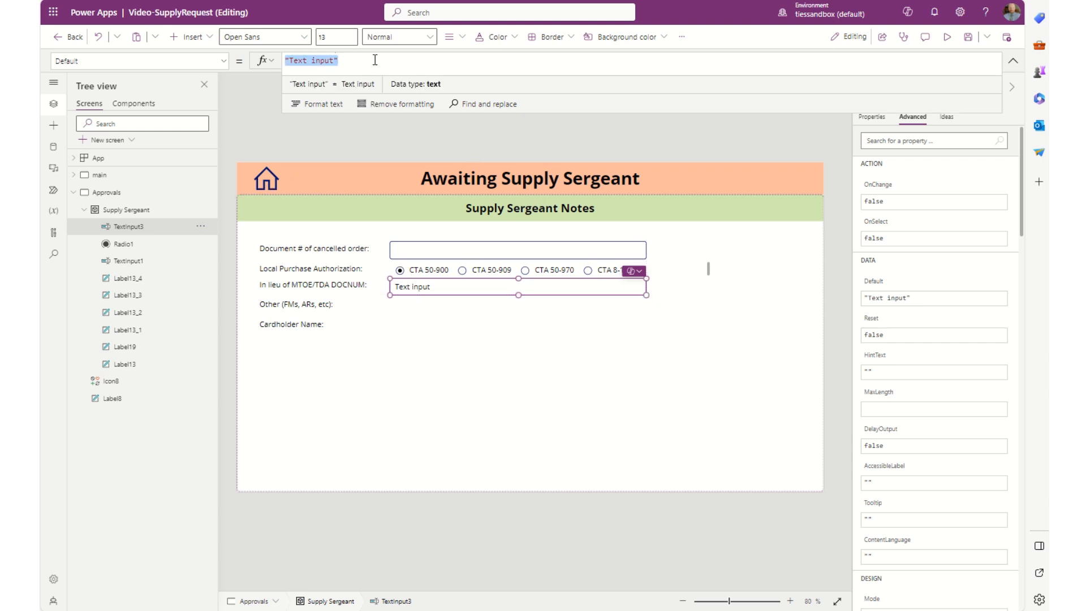
{"action": "key", "text": "BackSpace"}
{"action": "left_click", "coordinate": [457, 319]}
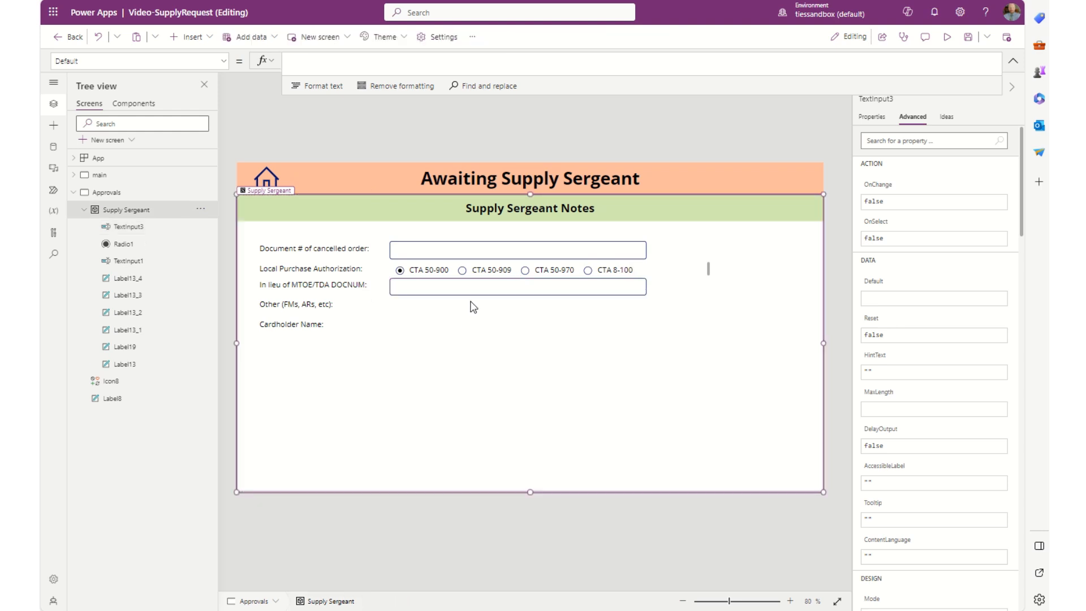
Step: Duplicate the In lieu of MTOE/TDA DOCNUM text input and place the copy beside the Other (FMs, ARs, etc) label
{"action": "left_click", "coordinate": [461, 284]}
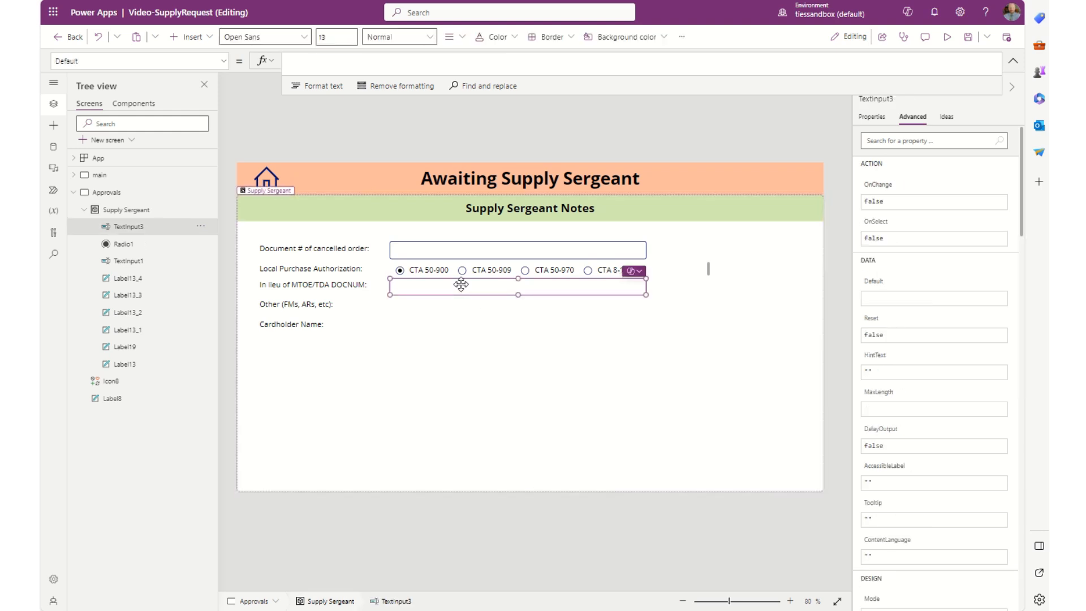
{"action": "key", "text": "ctrl+c"}
{"action": "key", "text": "ctrl+v"}
{"action": "left_click_drag", "start_coordinate": [417, 223], "coordinate": [552, 311]}
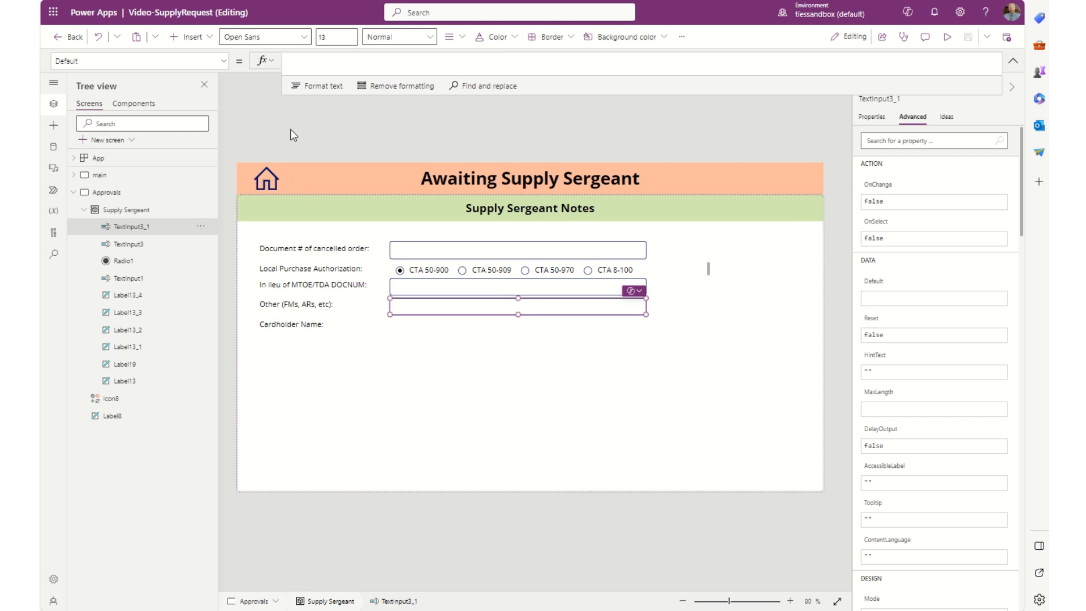
Step: Insert a combo box beside the Cardholder Name label, aligned with and as wide as the text inputs above it
{"action": "left_click", "coordinate": [190, 37]}
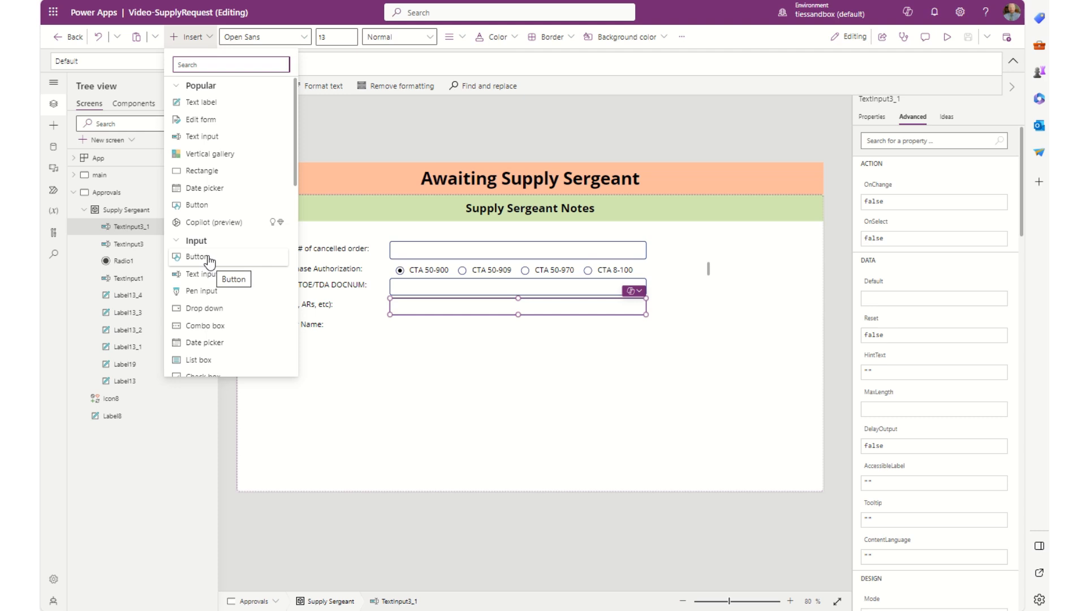
{"action": "scroll", "coordinate": [210, 272], "scroll_direction": "down", "scroll_amount": 1}
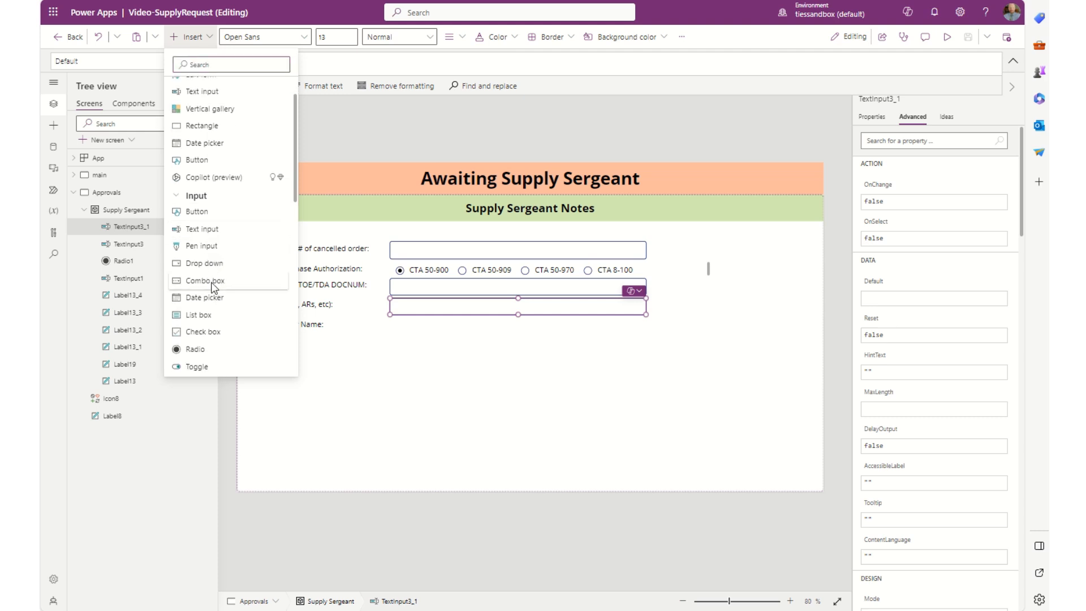
{"action": "left_click", "coordinate": [209, 279]}
{"action": "left_click_drag", "start_coordinate": [363, 224], "coordinate": [647, 334]}
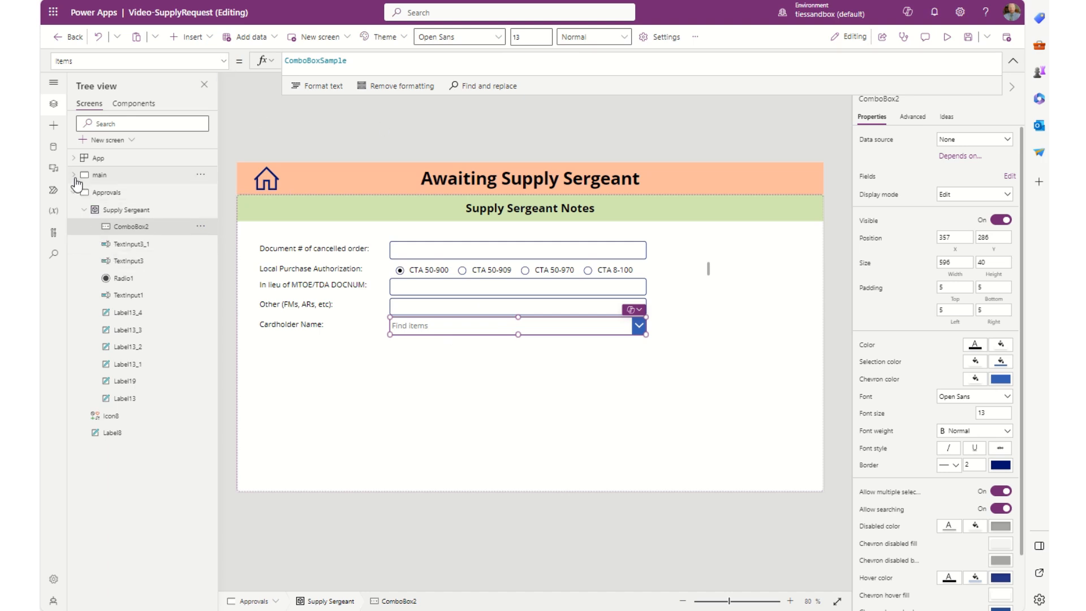
Step: Replace the combo box's Items formula with the opening condition If(!IsBlank(Self.SearchText)
{"action": "double_click", "coordinate": [319, 59]}
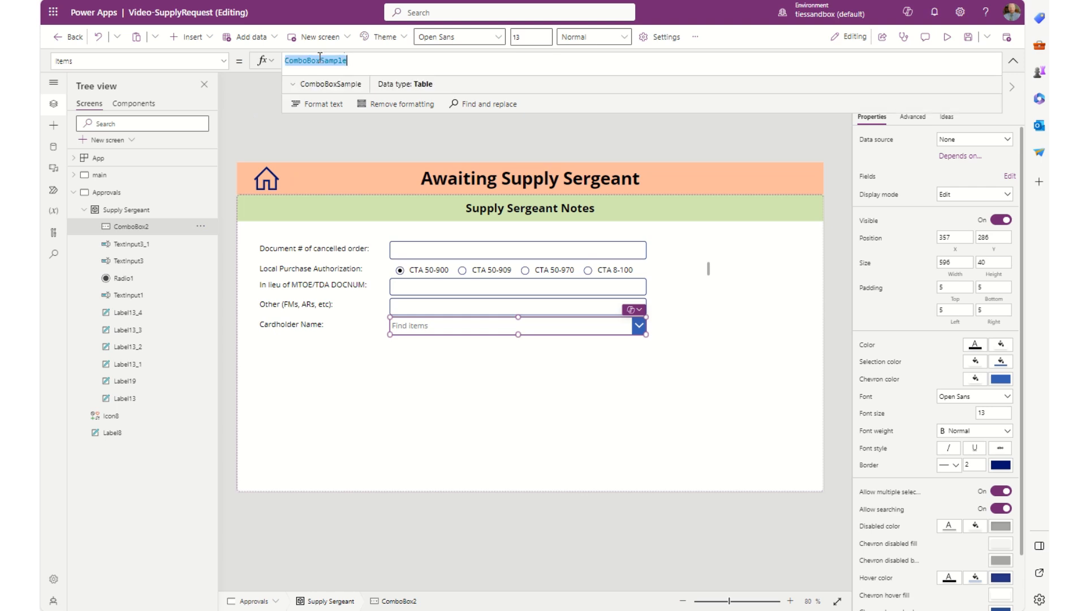
{"action": "type", "text": "If(Self."}
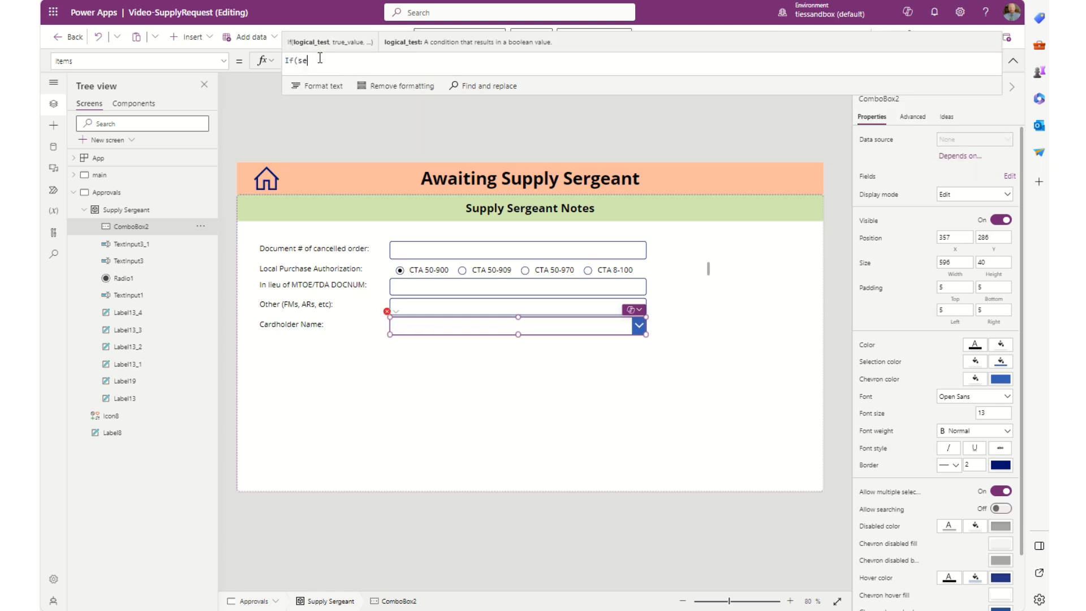
{"action": "type", "text": "Searc"}
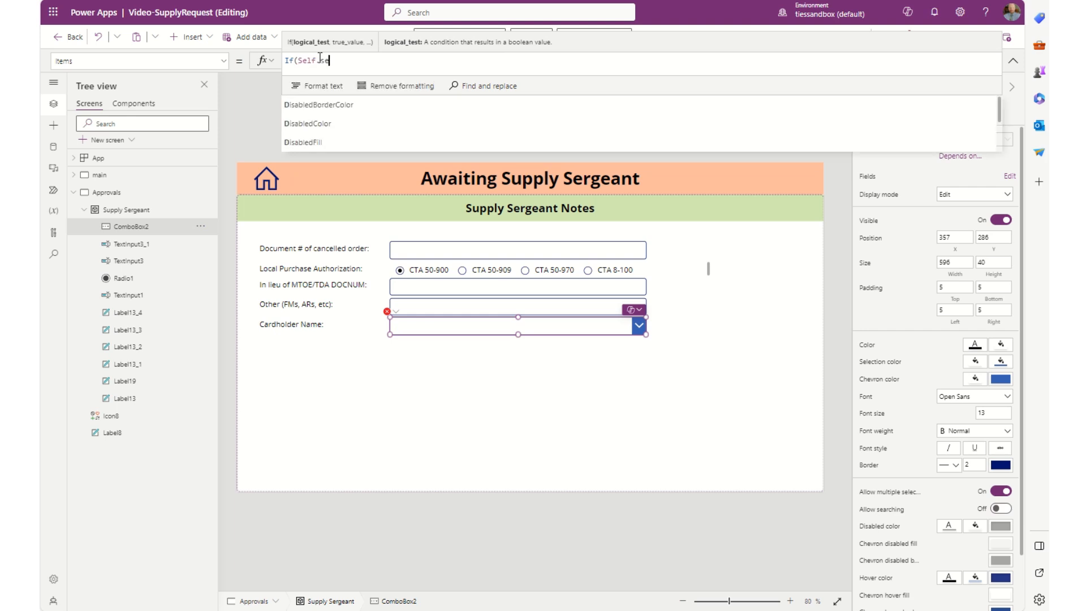
{"action": "type", "text": "h"}
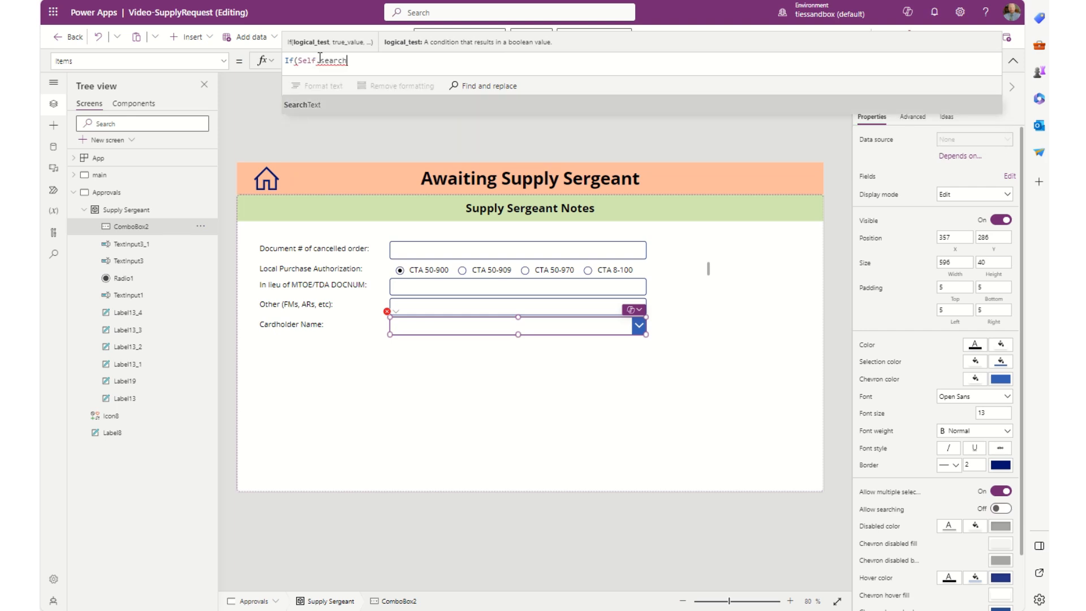
{"action": "key", "text": "Tab"}
{"action": "key", "text": "Left"}
{"action": "key", "text": "Left"}
{"action": "type", "text": "!IsBlank"}
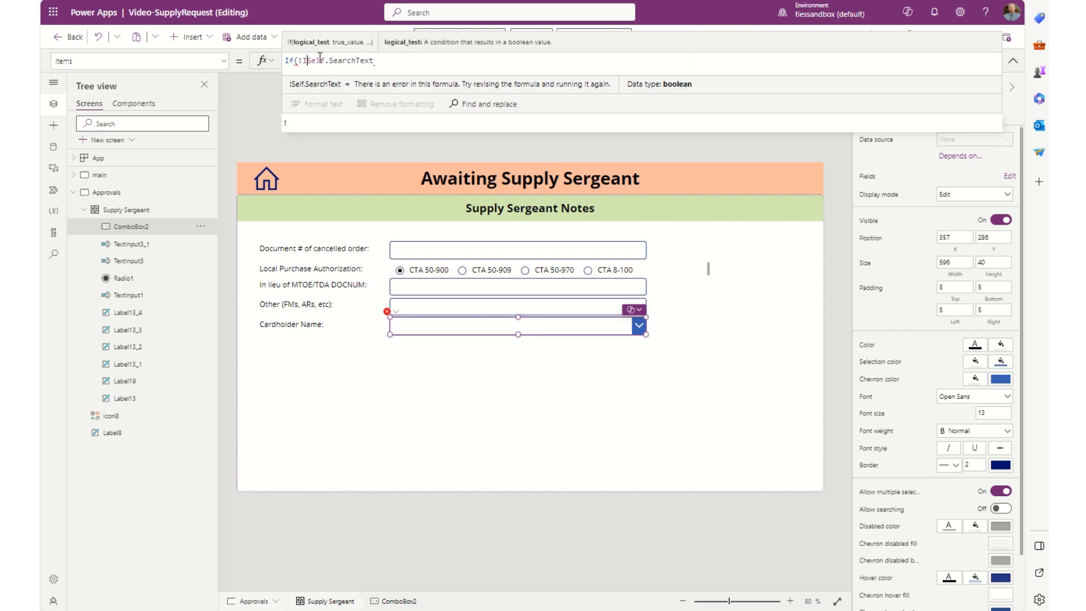
{"action": "type", "text": "("}
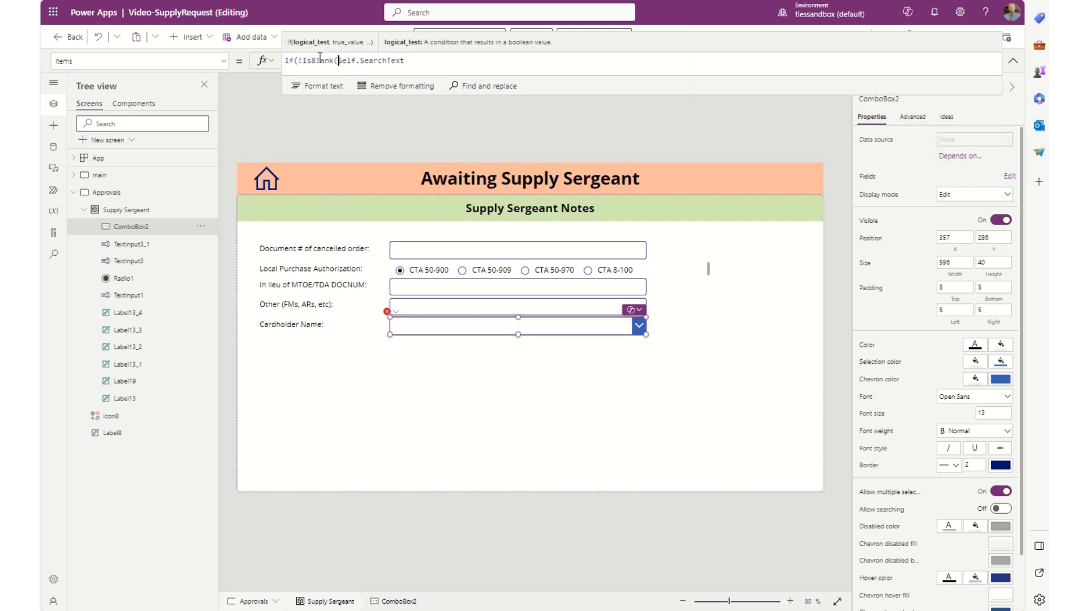
{"action": "key", "text": "Right"}
{"action": "key", "text": "Right"}
{"action": "key", "text": "Right"}
{"action": "key", "text": "Right"}
{"action": "key", "text": "Right"}
{"action": "key", "text": "Right"}
{"action": "key", "text": "Right"}
{"action": "key", "text": "Right"}
{"action": "key", "text": "Right"}
{"action": "key", "text": "Right"}
{"action": "key", "text": "Right"}
{"action": "key", "text": "Right"}
{"action": "key", "text": "Right"}
{"action": "key", "text": "Right"}
{"action": "key", "text": "Right"}
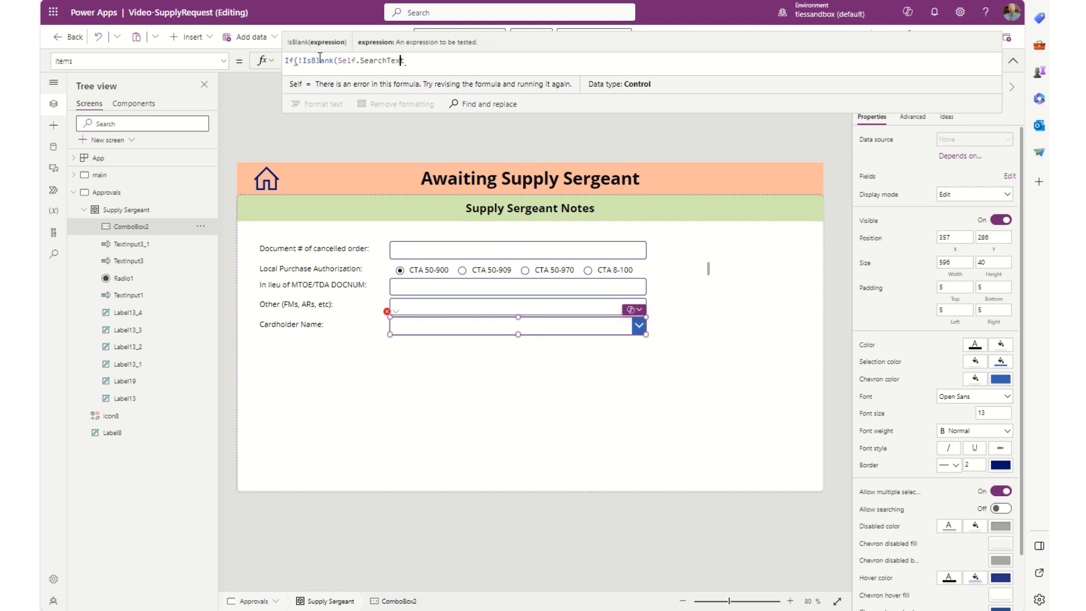
{"action": "type", "text": ")"}
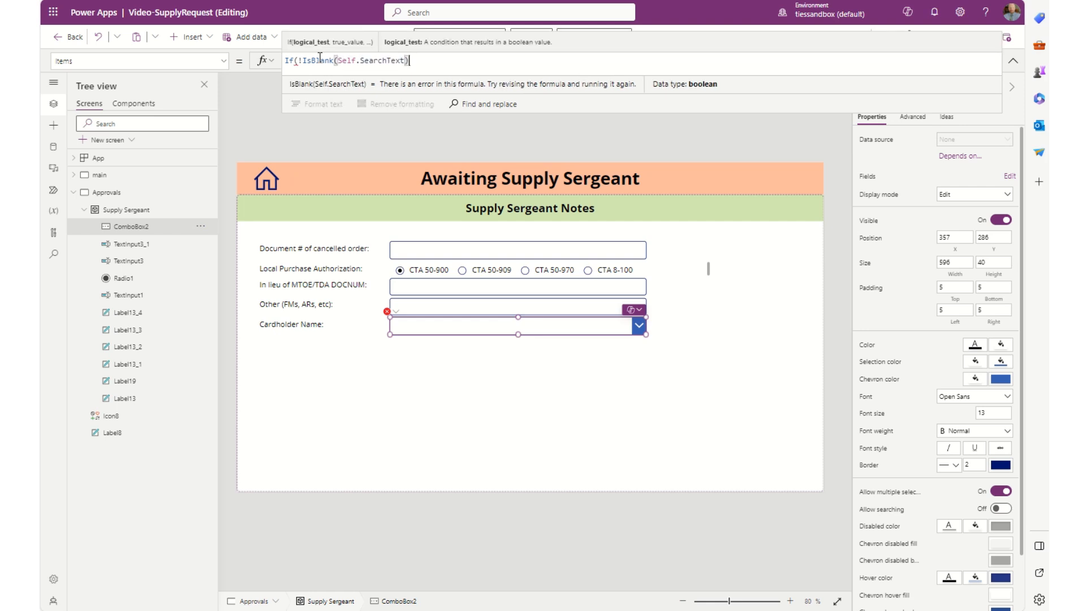
Step: Complete the Items formula's true branch with Office365Users.UserProfile(Self.SearchText) and close the If function
{"action": "type", "text": ",office"}
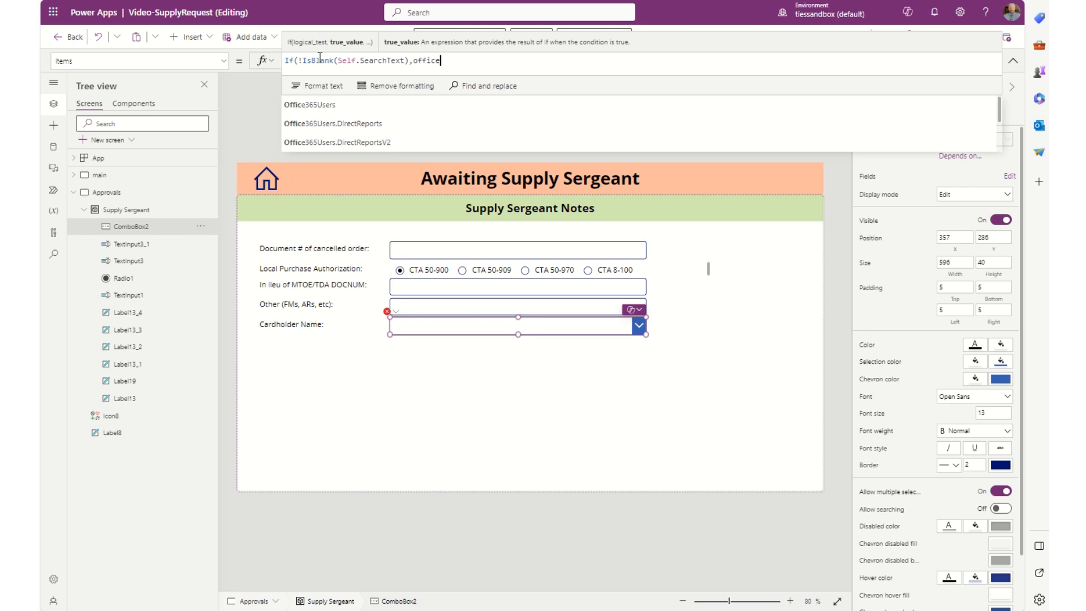
{"action": "type", "text": "365Users.user"}
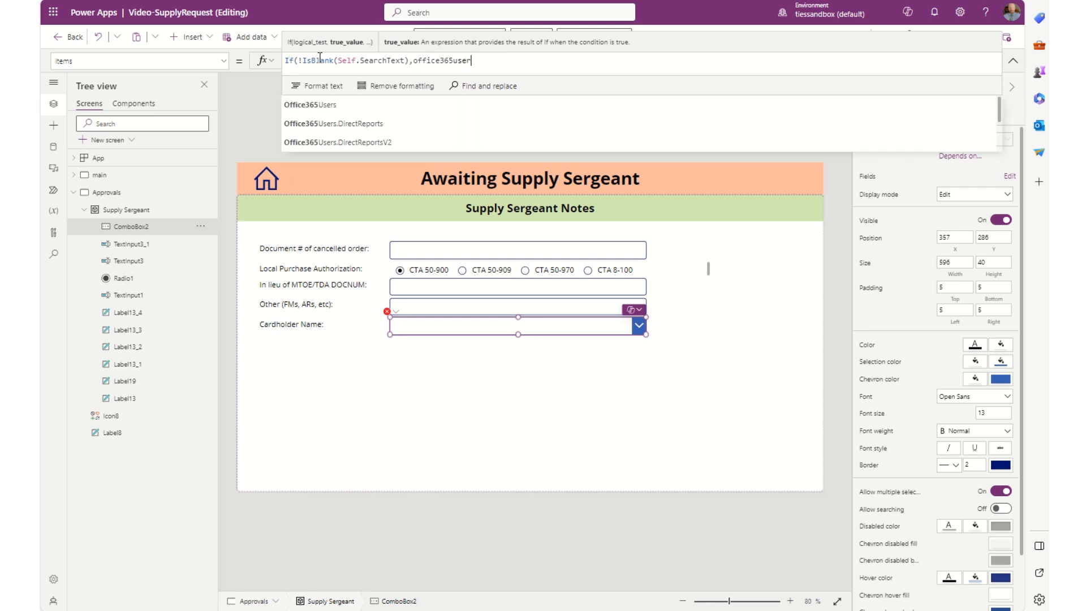
{"action": "type", "text": "pro"}
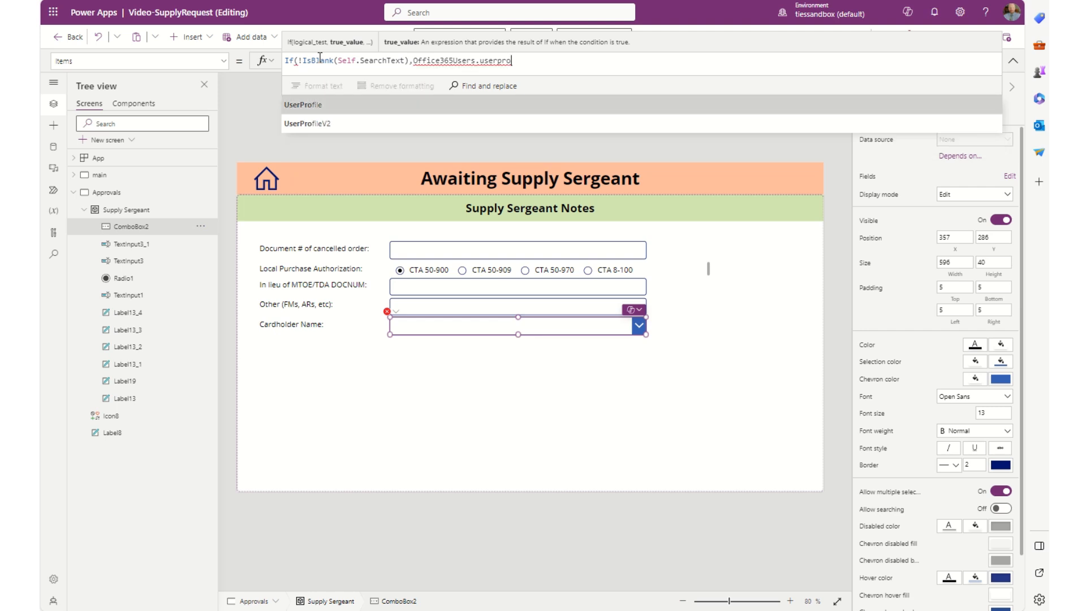
{"action": "key", "text": "Tab"}
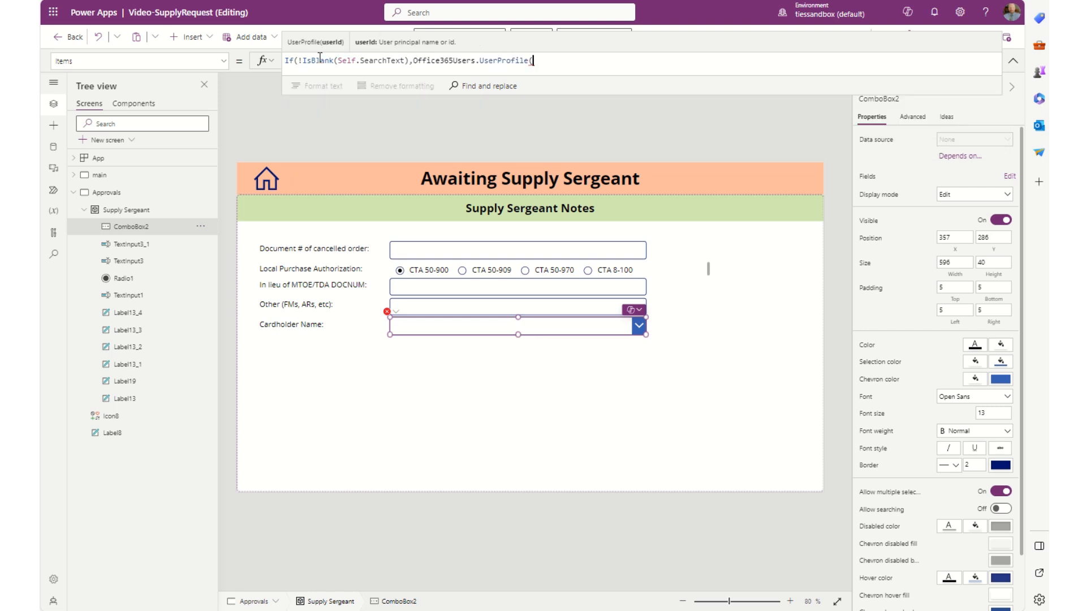
{"action": "type", "text": "Self.sea"}
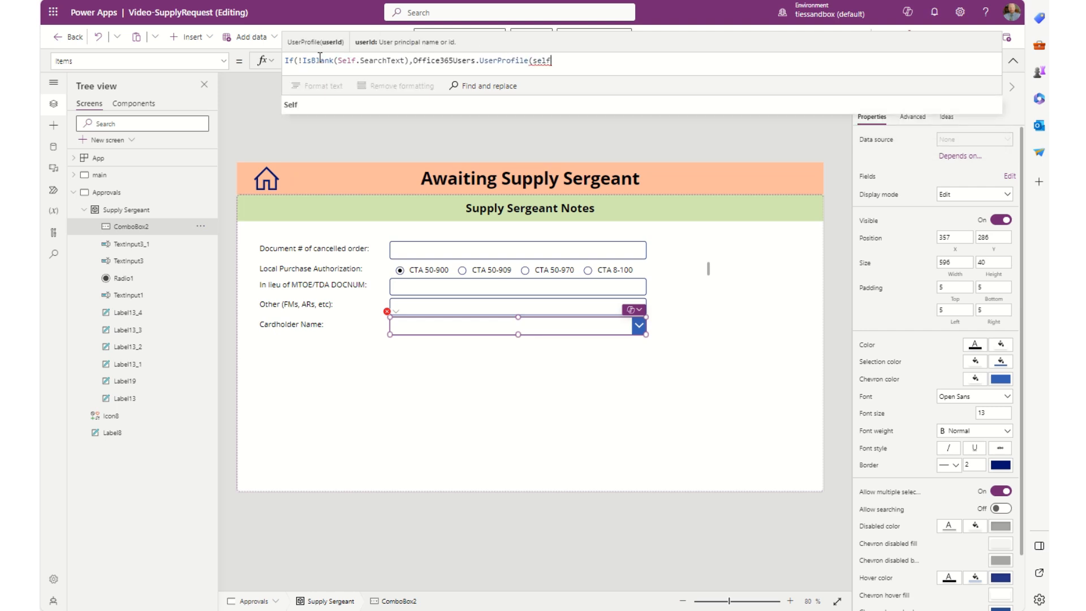
{"action": "key", "text": "Tab"}
{"action": "type", "text": "))"}
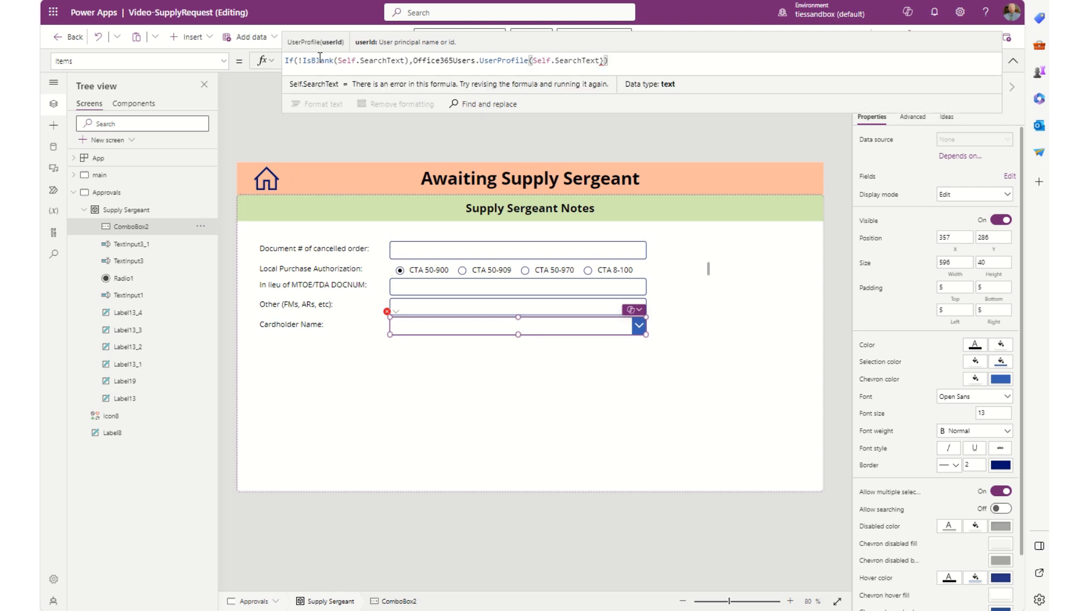
{"action": "key", "text": "BackSpace"}
{"action": "key", "text": "BackSpace"}
{"action": "type", "text": ")"}
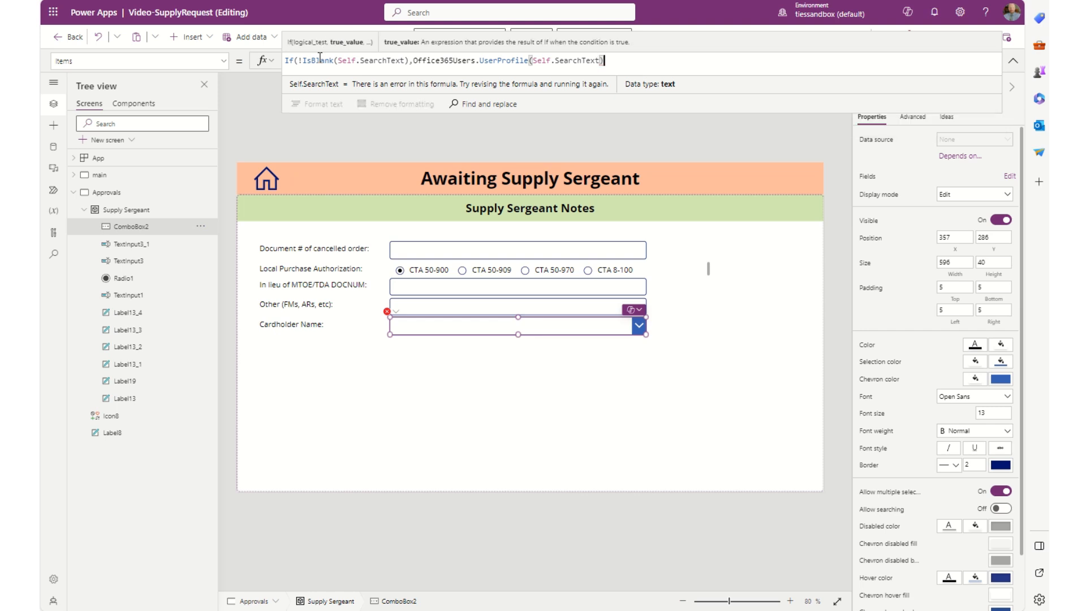
{"action": "type", "text": ")"}
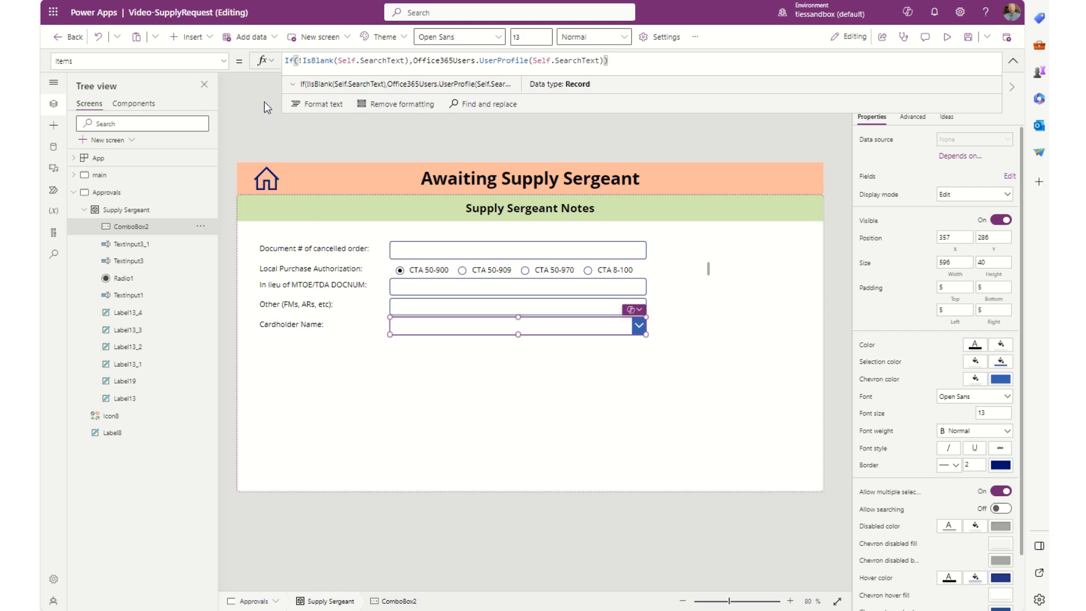
Step: Open the Cardholder Name combo box's Default property
{"action": "left_click", "coordinate": [224, 62]}
{"action": "scroll", "coordinate": [194, 181], "scroll_direction": "up", "scroll_amount": 4}
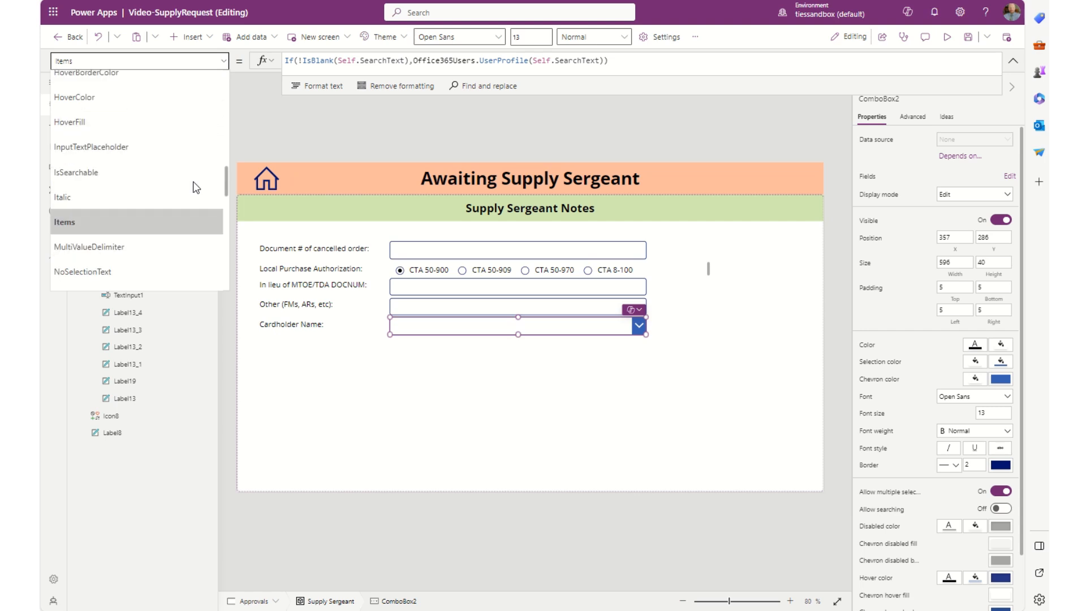
{"action": "scroll", "coordinate": [194, 187], "scroll_direction": "up", "scroll_amount": 4}
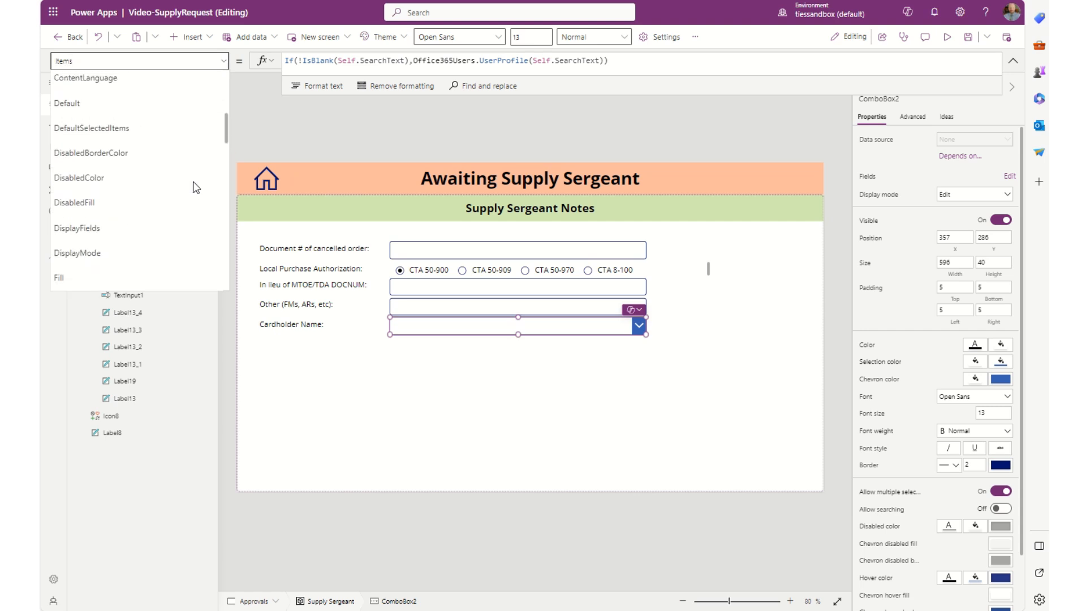
{"action": "left_click", "coordinate": [106, 111]}
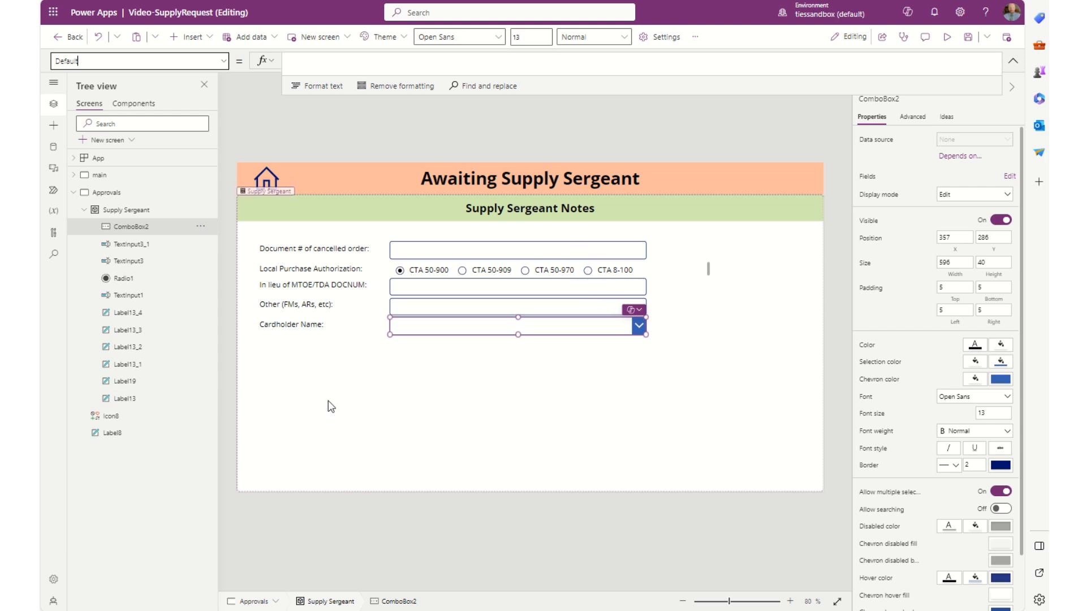
Step: Start the OnChange formula of the Document # of cancelled order text input with Patch(SupplyRequest,Gallery1.Selected,
{"action": "left_click", "coordinate": [444, 248]}
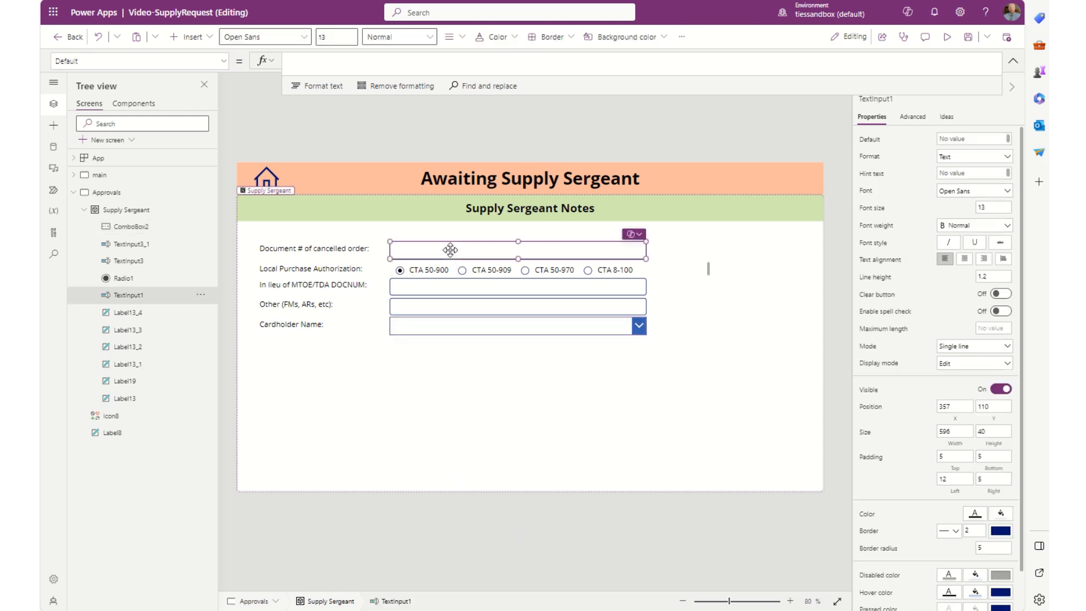
{"action": "left_click", "coordinate": [224, 61]}
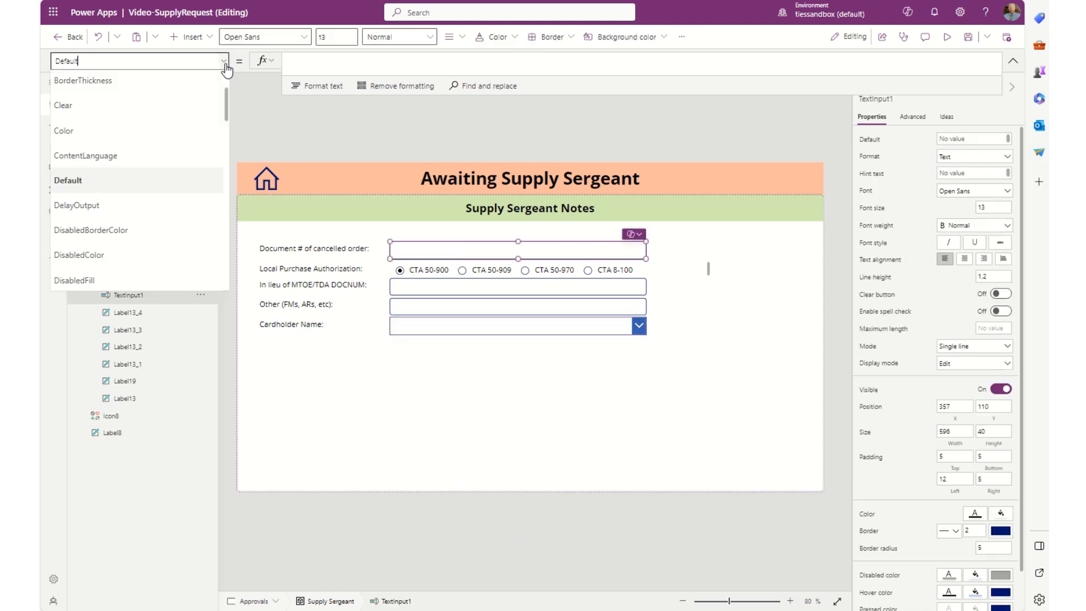
{"action": "scroll", "coordinate": [125, 198], "scroll_direction": "down", "scroll_amount": 5}
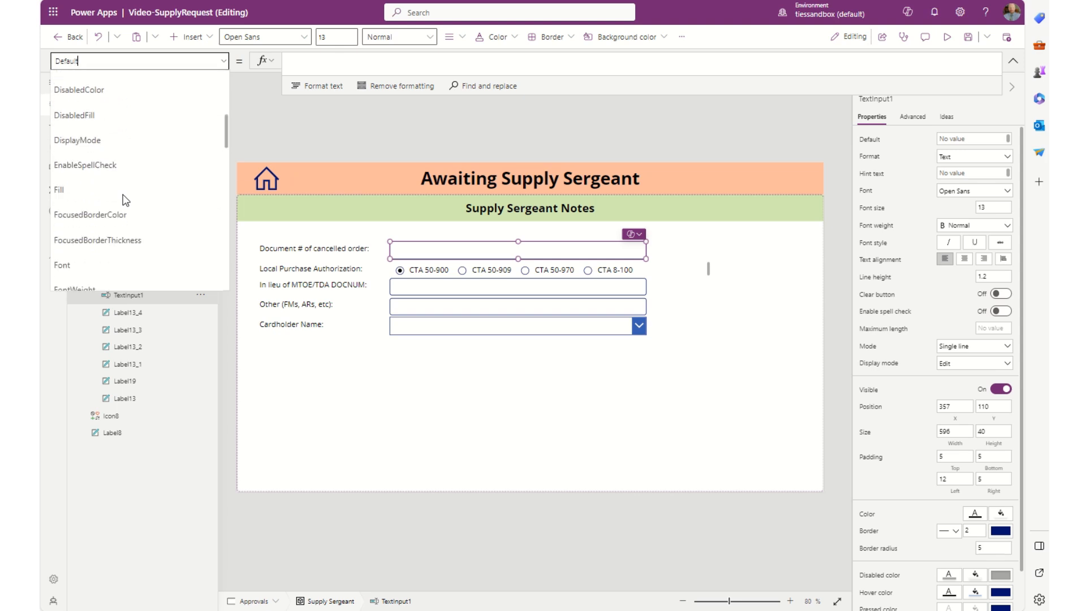
{"action": "scroll", "coordinate": [126, 200], "scroll_direction": "down", "scroll_amount": 5}
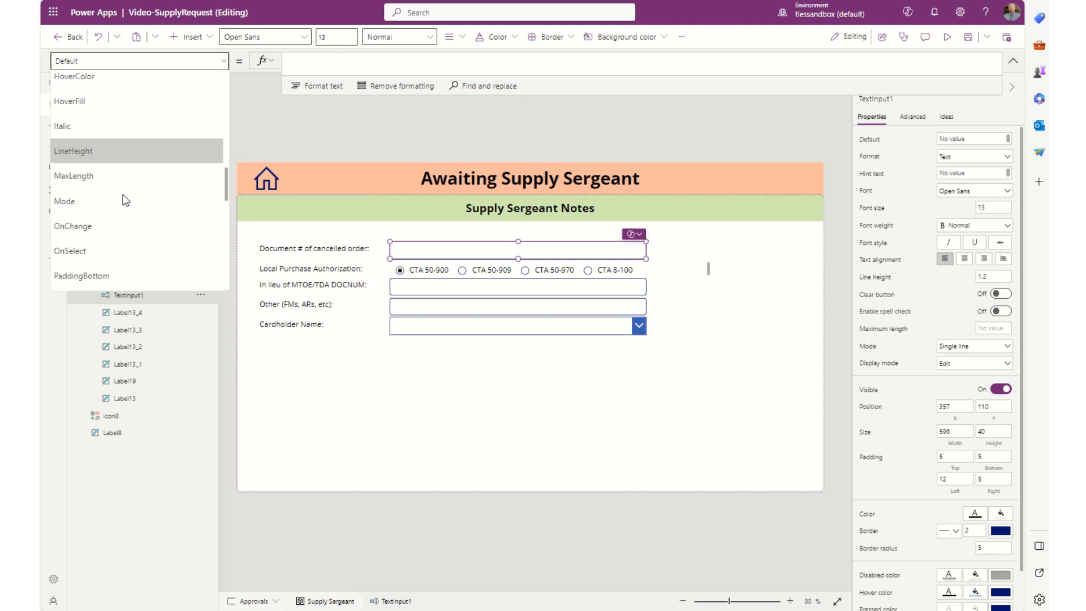
{"action": "left_click", "coordinate": [116, 205]}
{"action": "double_click", "coordinate": [331, 65]}
{"action": "type", "text": "Patch(s"}
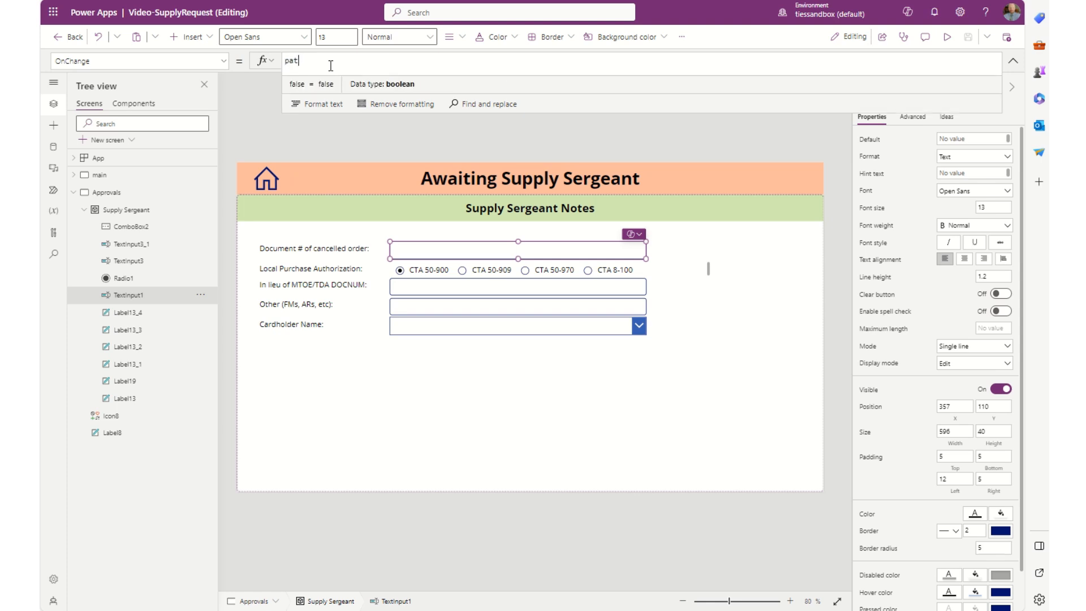
{"action": "type", "text": "upp"}
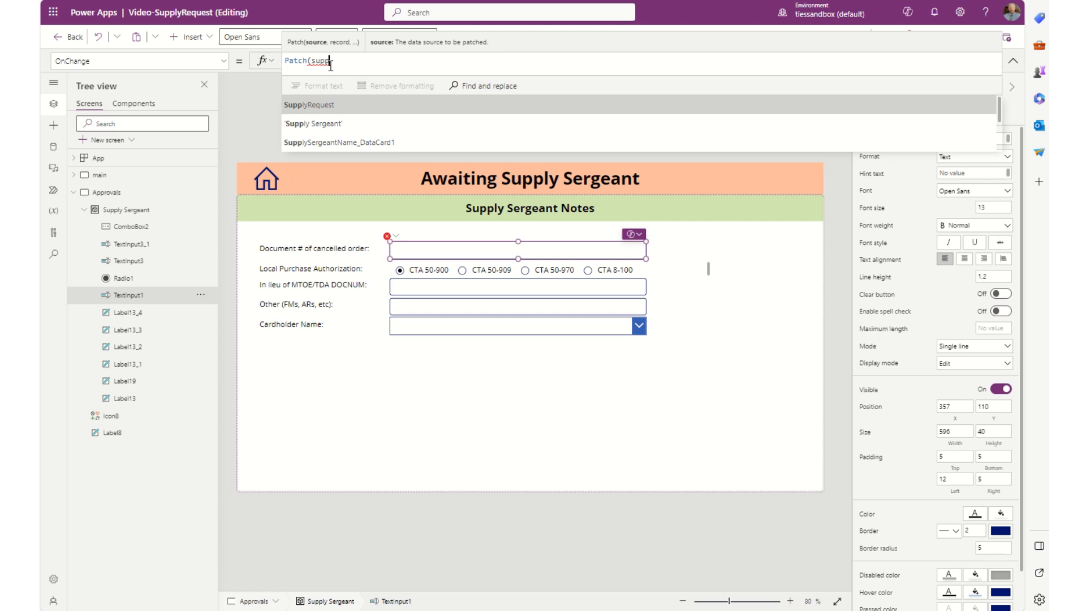
{"action": "key", "text": "Tab"}
{"action": "type", "text": ","}
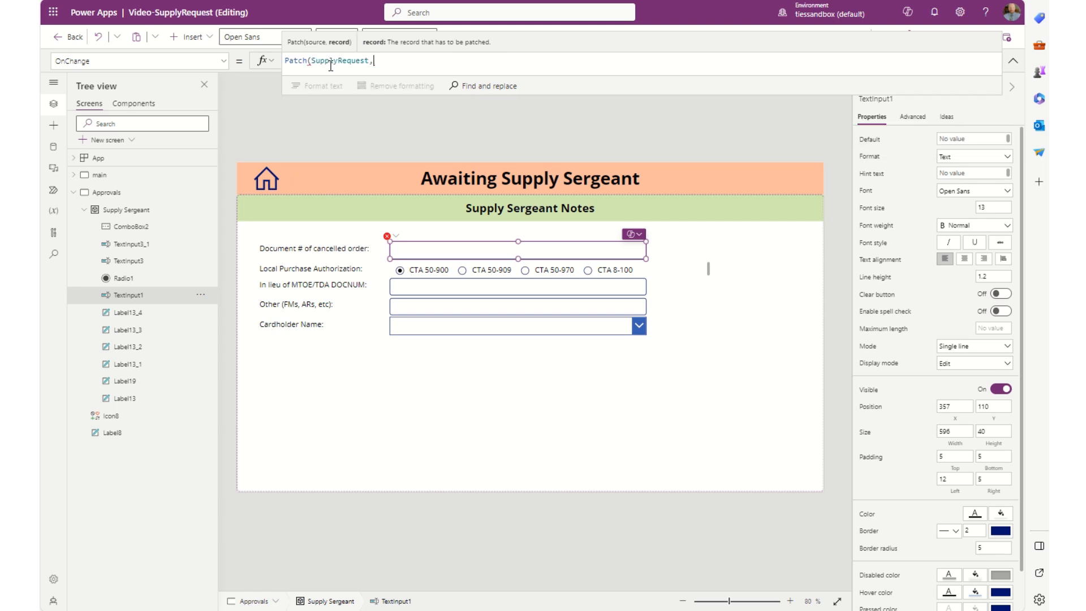
{"action": "type", "text": " Gallery1."}
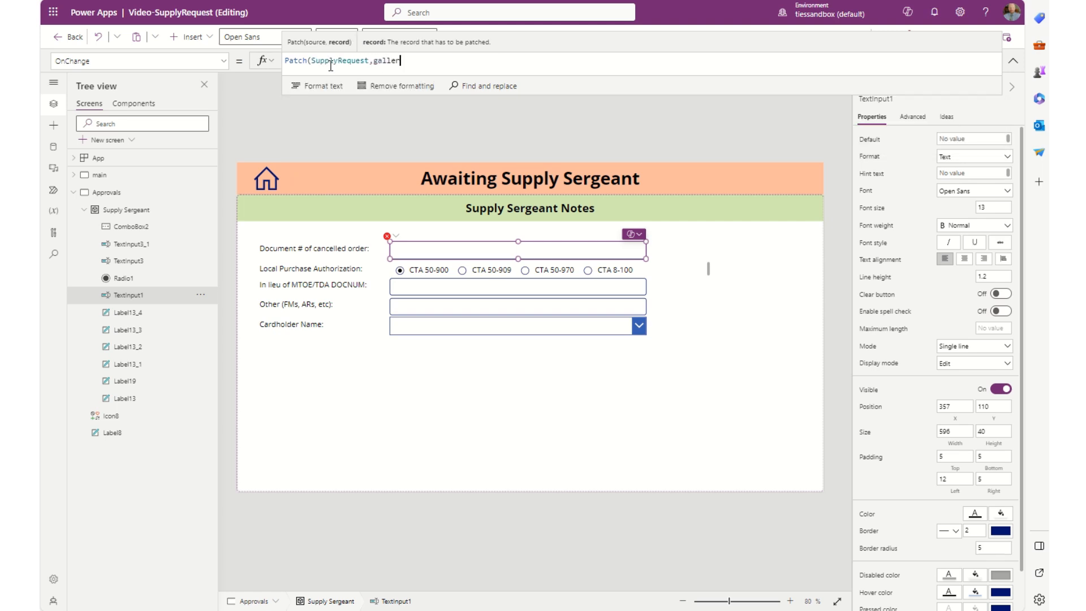
{"action": "key", "text": "Tab"}
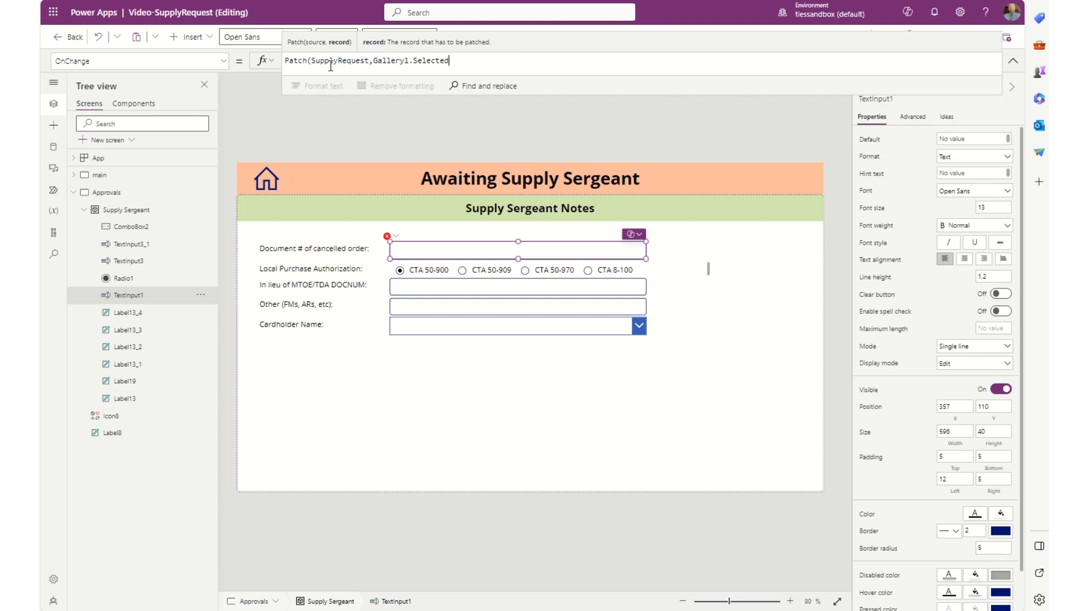
{"action": "type", "text": ", "}
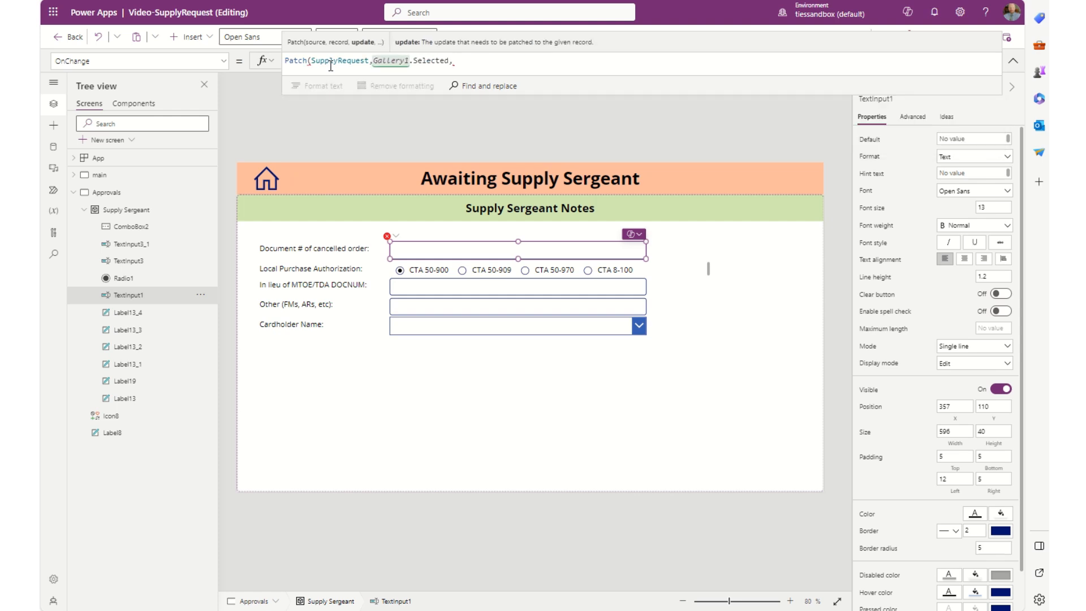
Step: Complete the cancelled-order input's OnChange formula with the update record {'SS-DocumentNumber':Self.Text}); using the suggested column name
{"action": "type", "text": "{"}
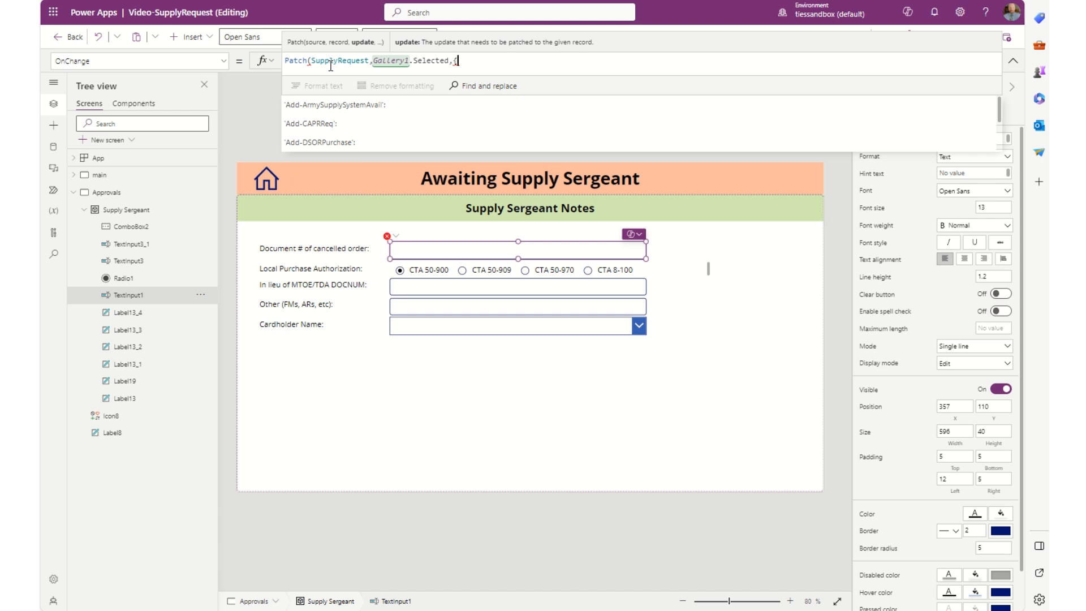
{"action": "type", "text": "doc"}
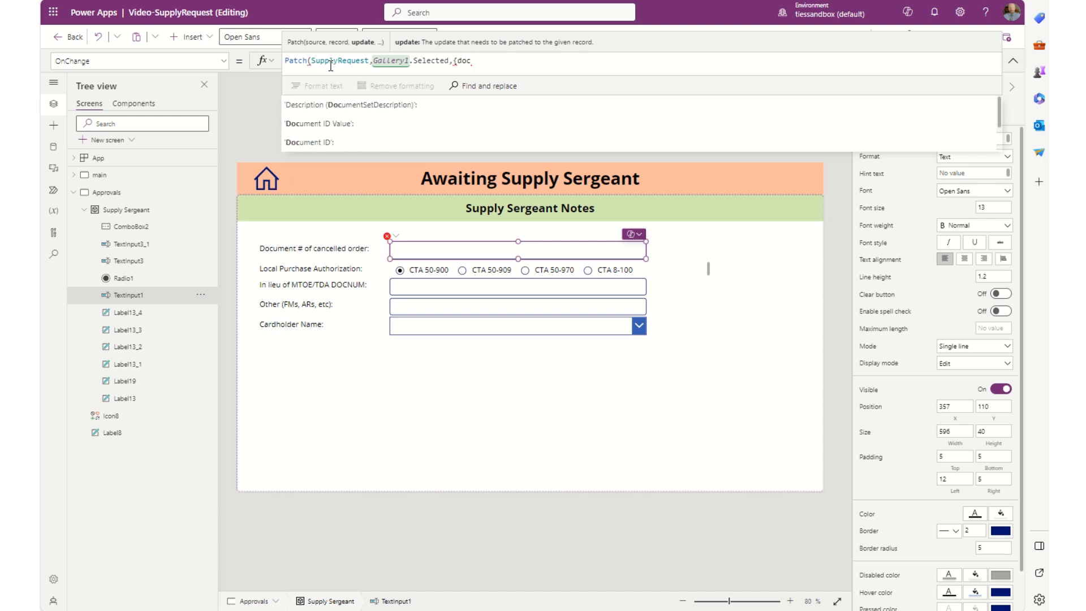
{"action": "key", "text": "Down"}
{"action": "key", "text": "Down"}
{"action": "key", "text": "Down"}
{"action": "key", "text": "Down"}
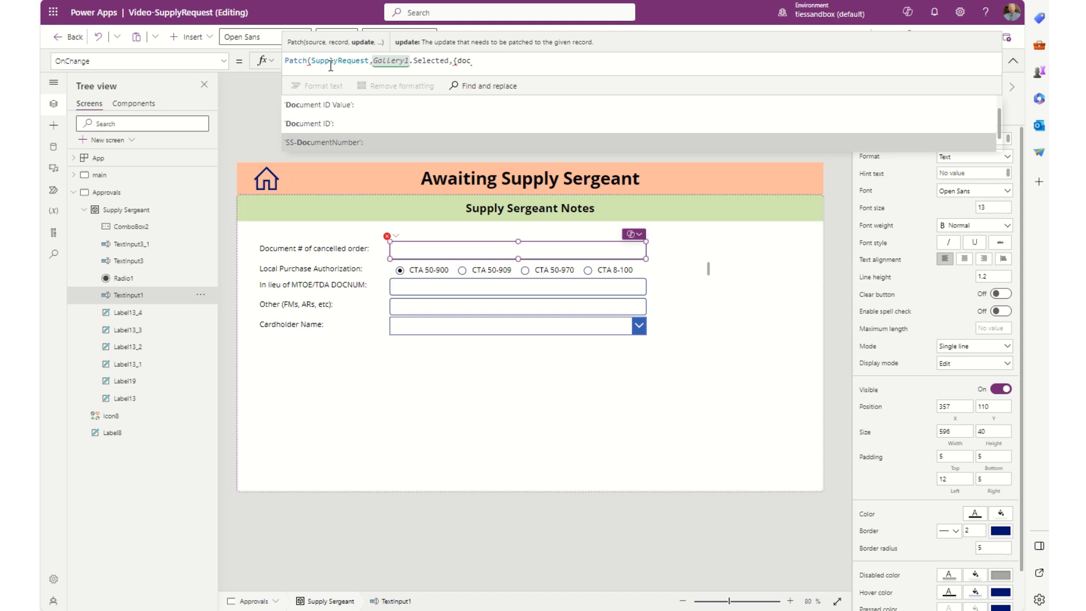
{"action": "key", "text": "Tab"}
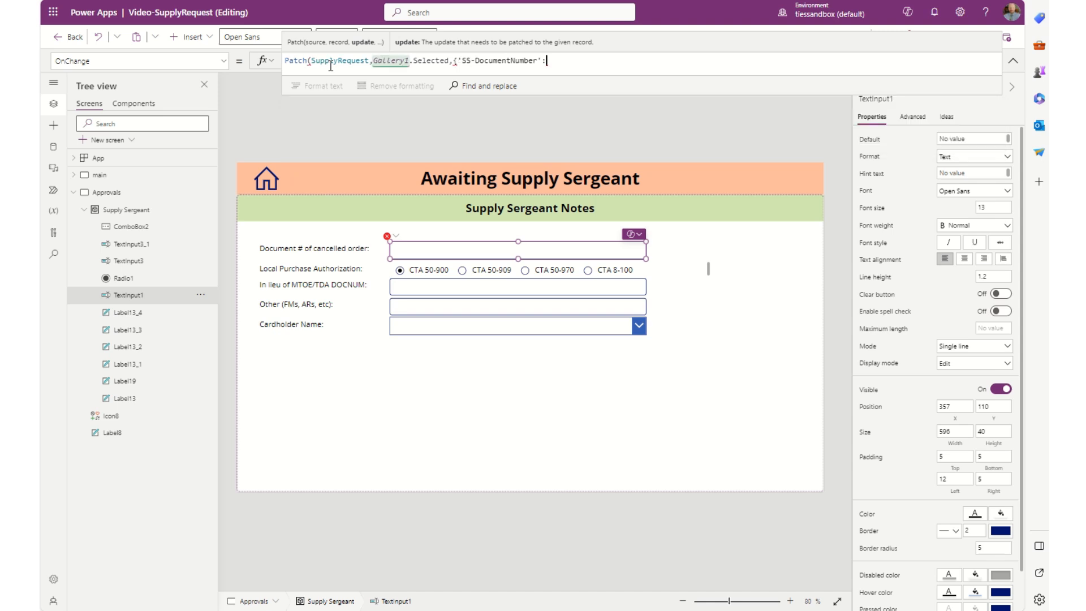
{"action": "type", "text": "self"}
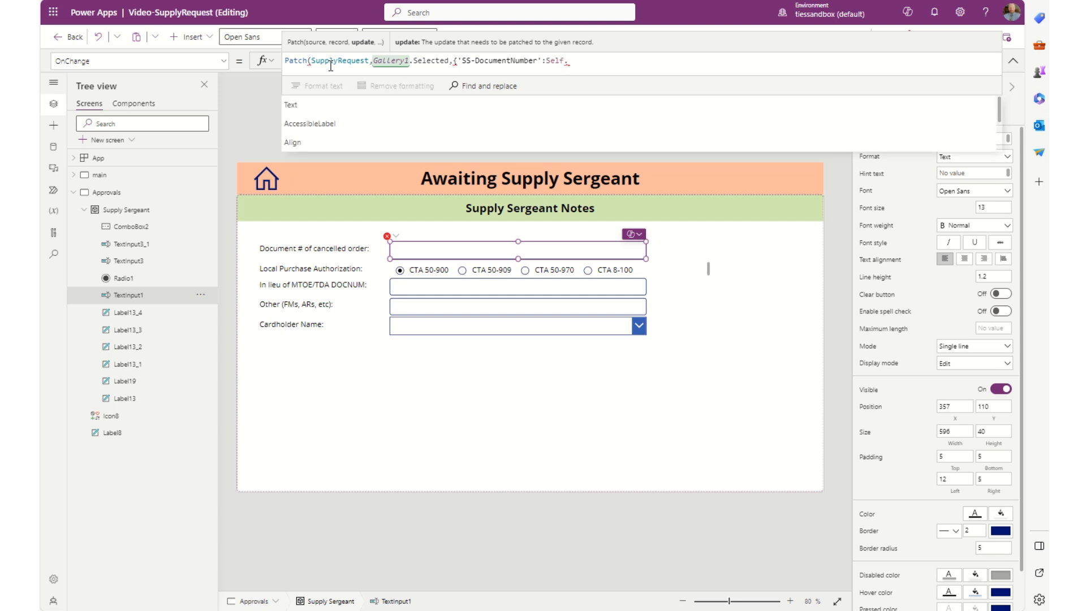
{"action": "type", "text": "Text"}
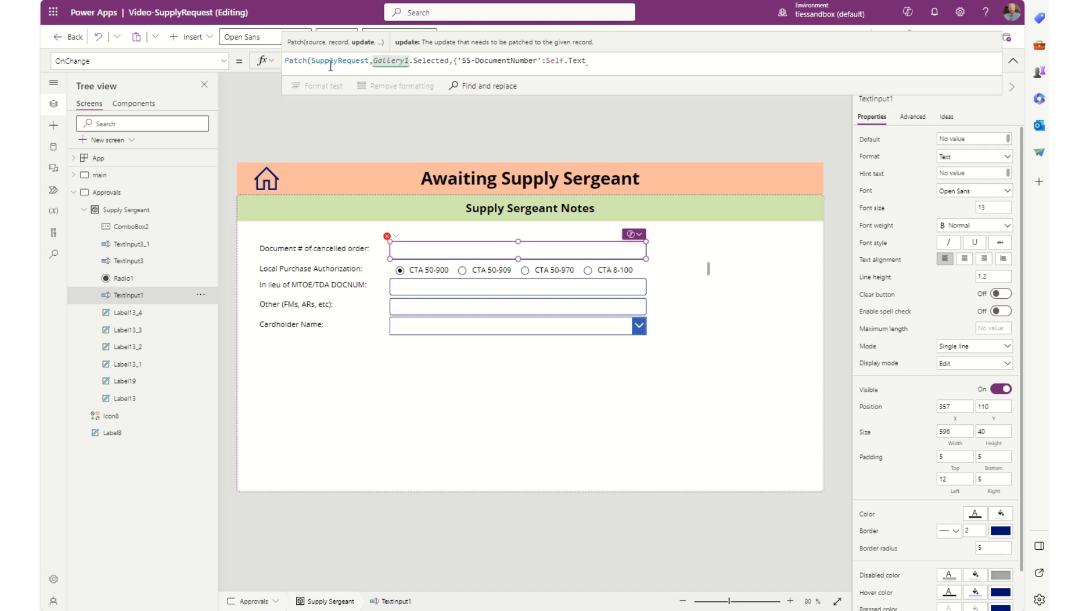
{"action": "type", "text": "});"}
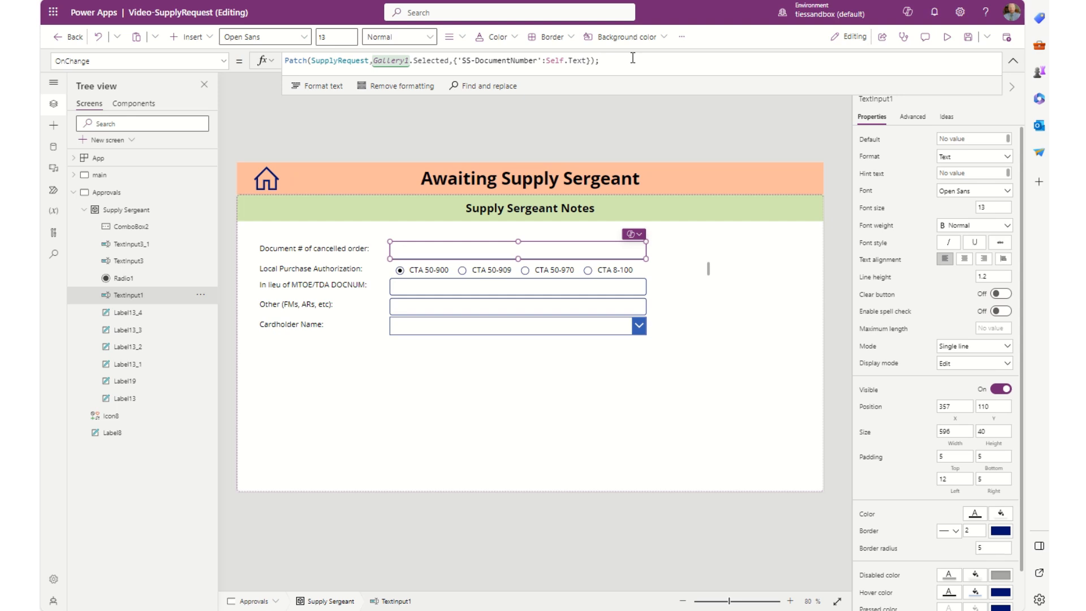
Step: Copy the complete Patch formula into the Local Purchase Authorization radio control's OnSelect property, replacing false
{"action": "key", "text": "ctrl+a"}
{"action": "key", "text": "ctrl+c"}
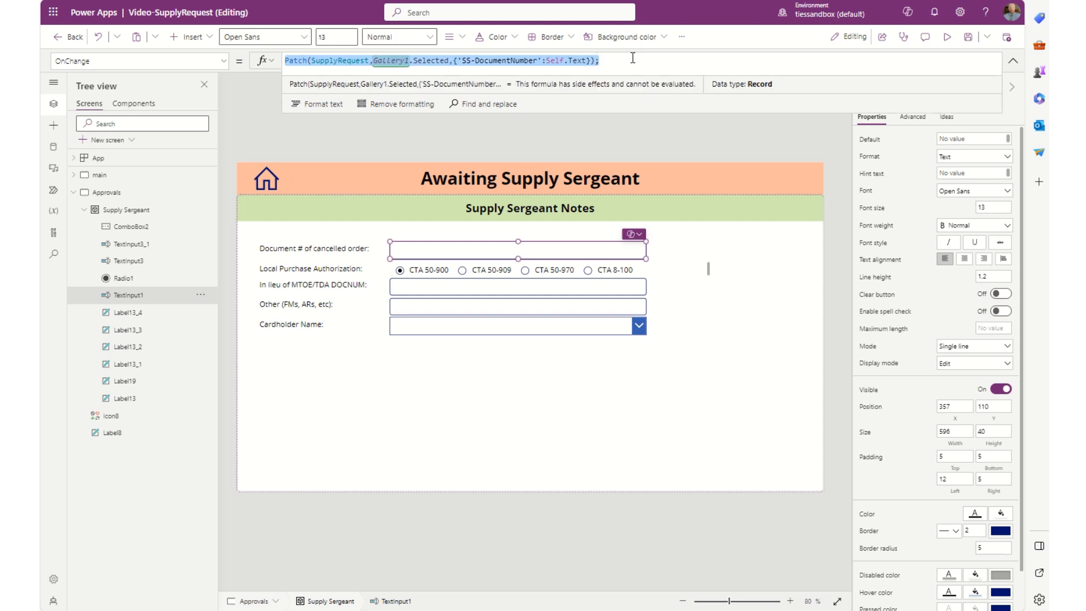
{"action": "left_click", "coordinate": [451, 285]}
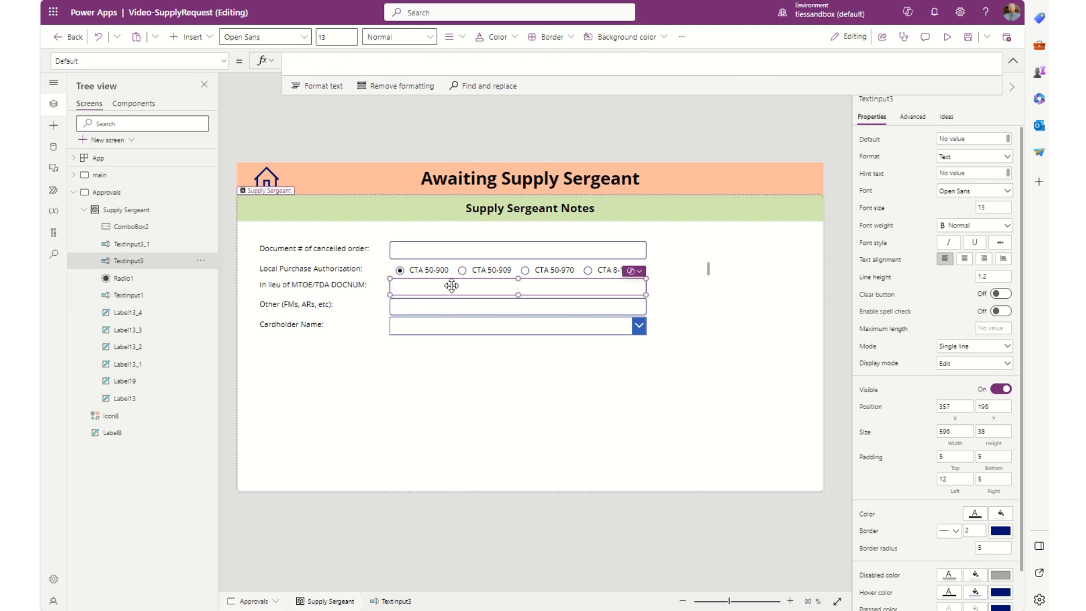
{"action": "left_click", "coordinate": [455, 271]}
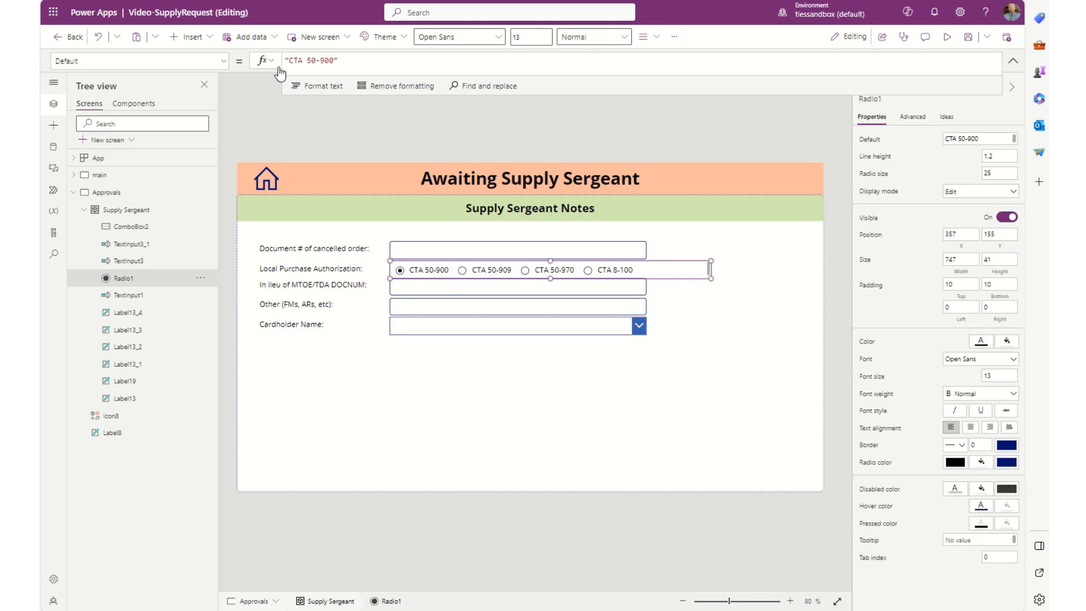
{"action": "left_click", "coordinate": [223, 62]}
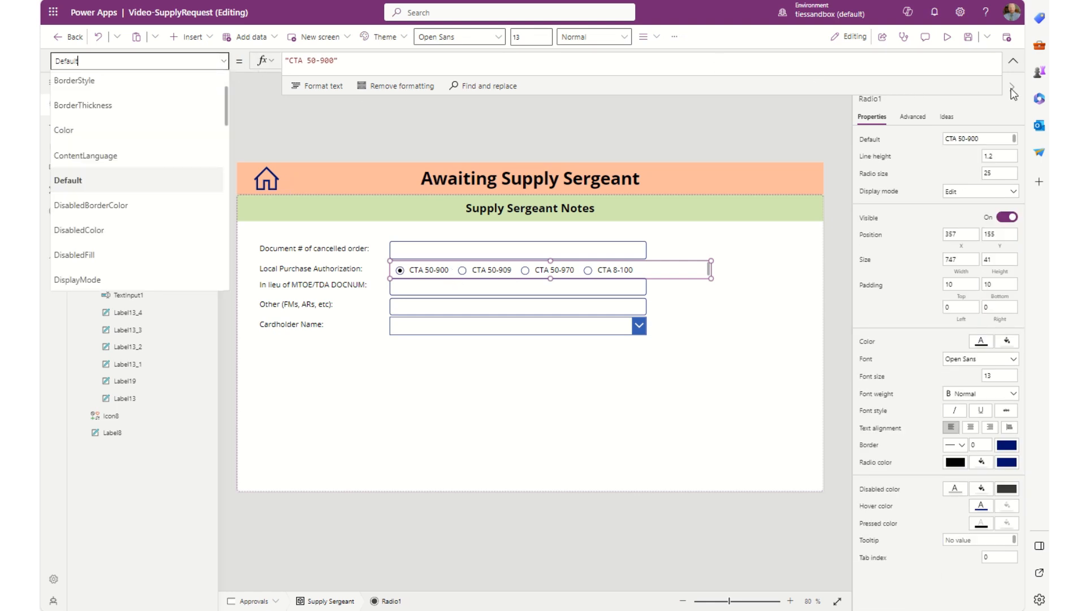
{"action": "left_click", "coordinate": [1012, 63]}
{"action": "left_click", "coordinate": [912, 117]}
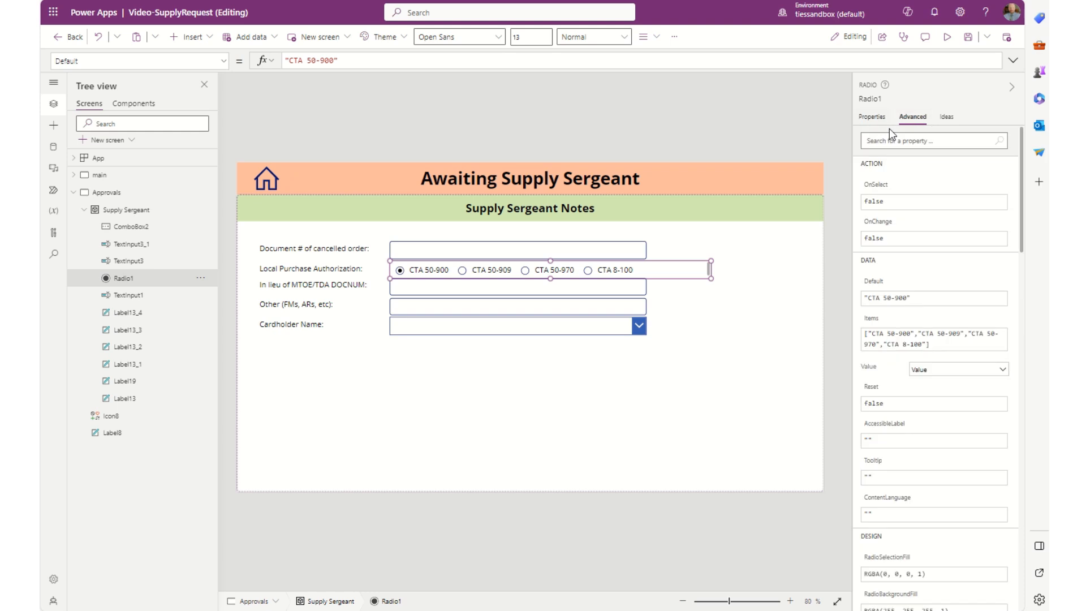
{"action": "left_click", "coordinate": [880, 186]}
{"action": "double_click", "coordinate": [371, 57]}
{"action": "key", "text": "ctrl+v"}
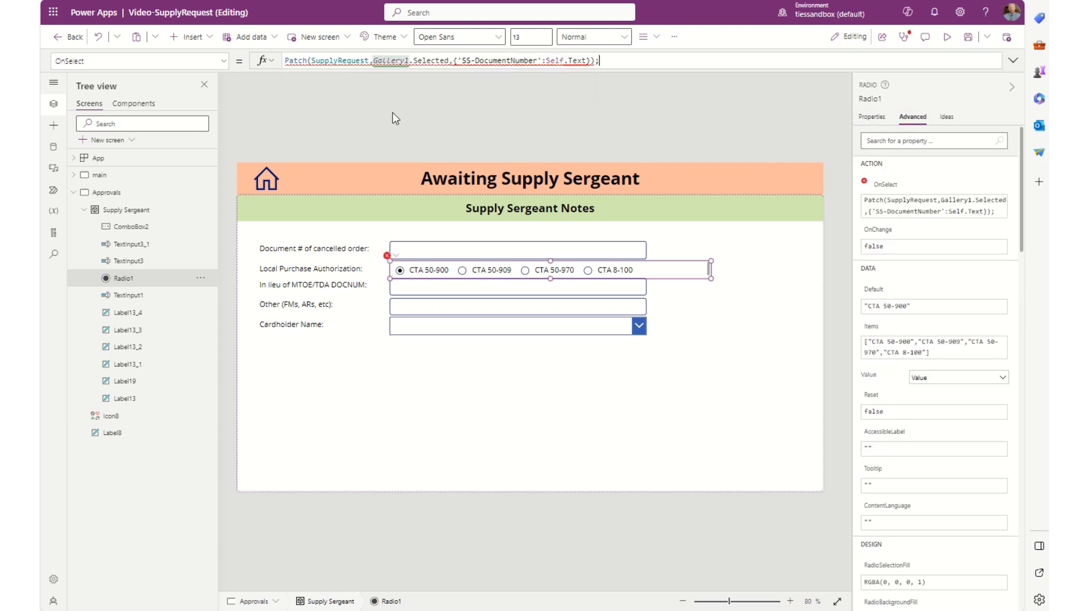
Step: Replace the 'SS-DocumentNumber' column in the radio control's OnSelect formula with 'SS-LocalPurchaseAuth'
{"action": "left_click", "coordinate": [541, 60]}
{"action": "key", "text": "shift+End"}
{"action": "left_click", "coordinate": [459, 60], "text": "shift"}
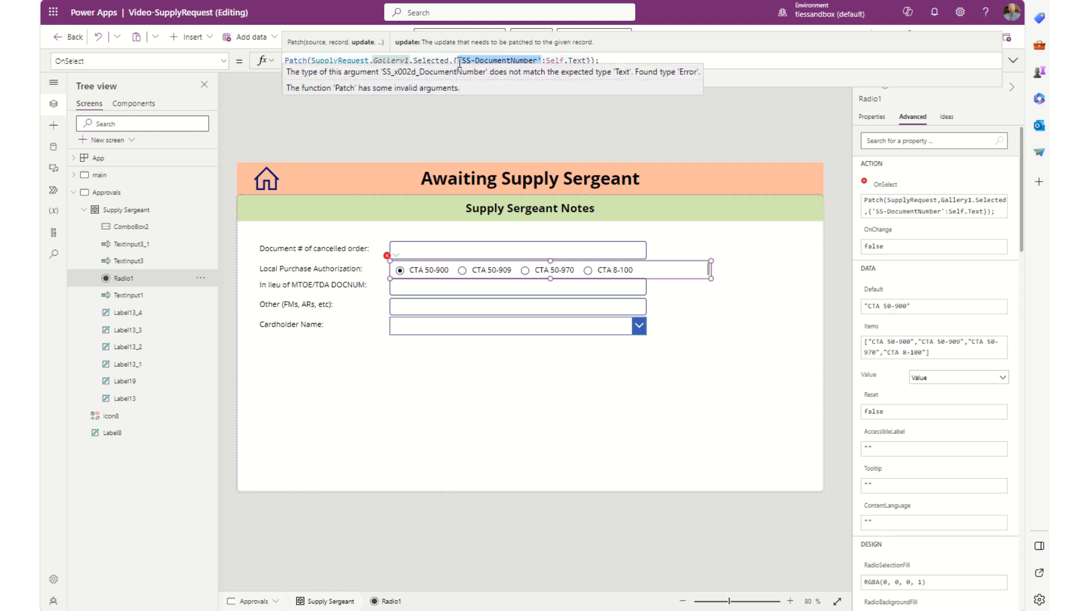
{"action": "type", "text": "local"}
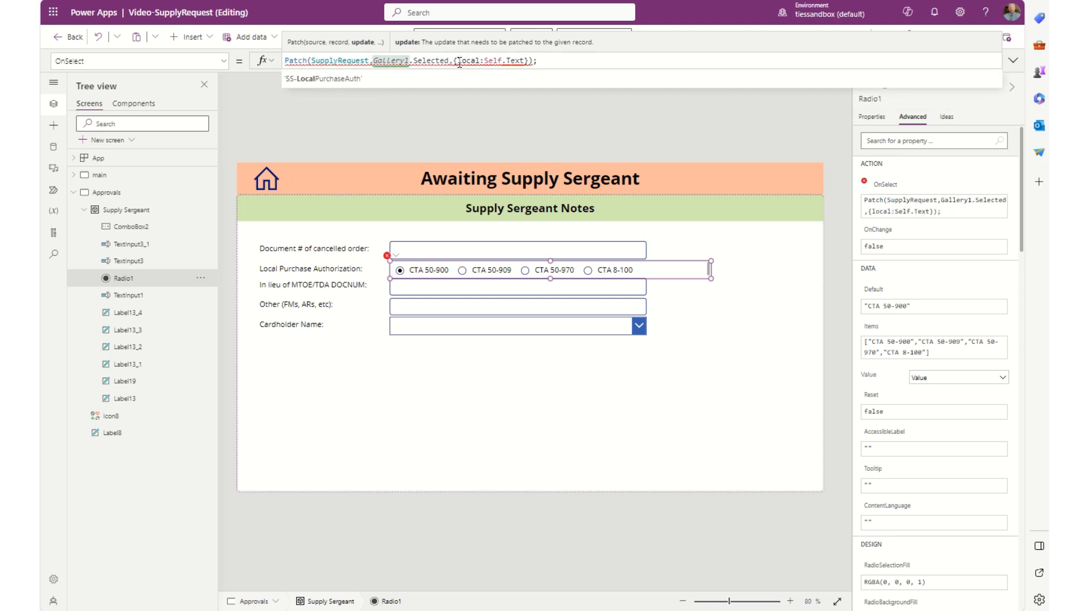
{"action": "key", "text": "Tab"}
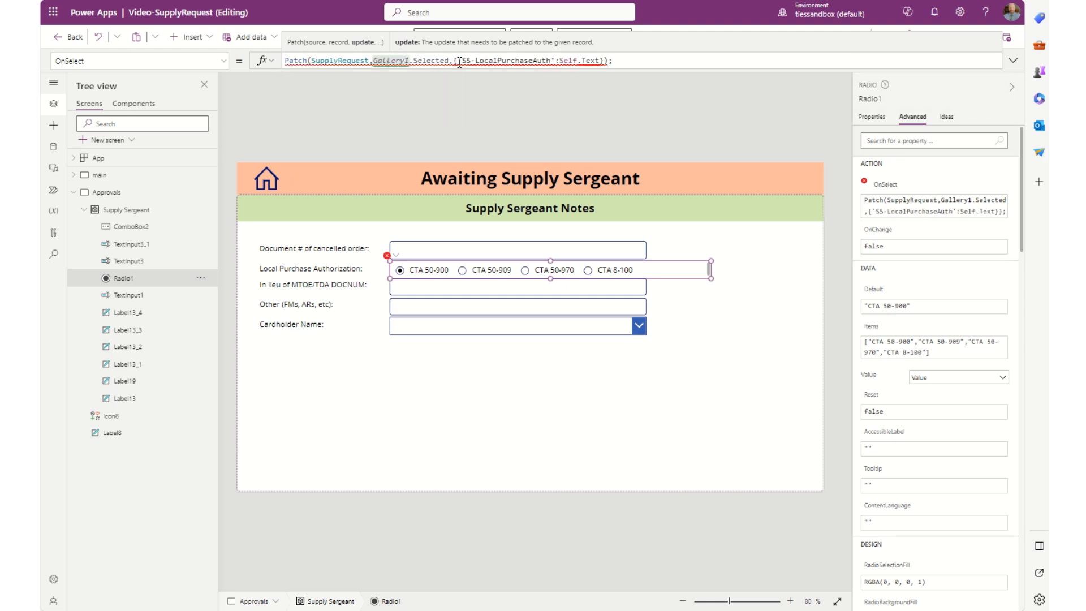
Step: Change the value patched by the radio control's OnSelect formula to Self.Selected.Value
{"action": "key", "text": "Right"}
{"action": "key", "text": "Right"}
{"action": "key", "text": "Right"}
{"action": "key", "text": "Right"}
{"action": "key", "text": "BackSpace"}
{"action": "key", "text": "BackSpace"}
{"action": "key", "text": "BackSpace"}
{"action": "key", "text": "BackSpace"}
{"action": "type", "text": "Selected."}
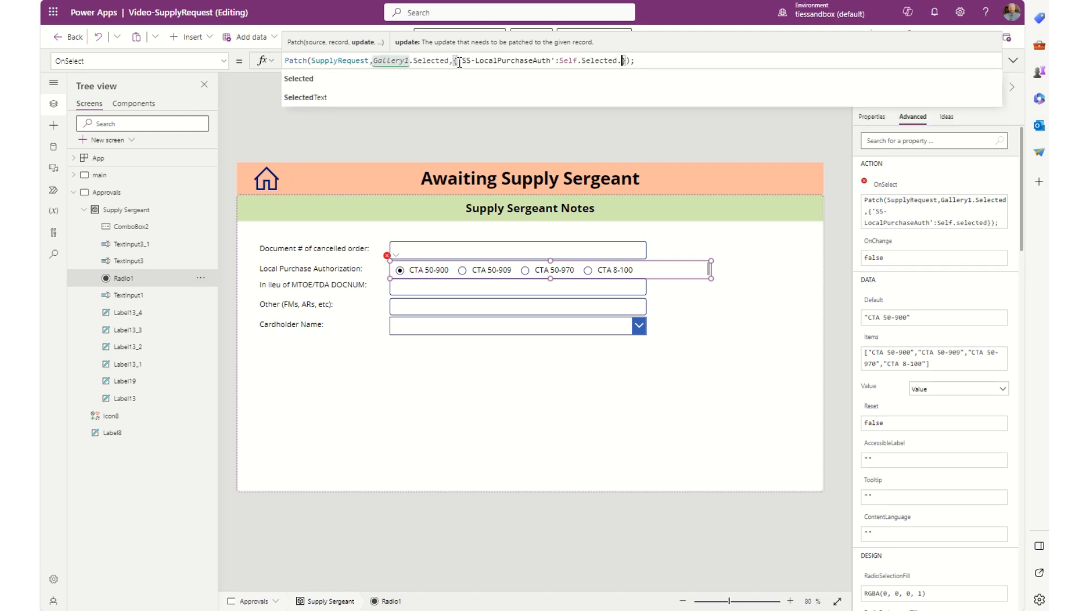
{"action": "key", "text": "Tab"}
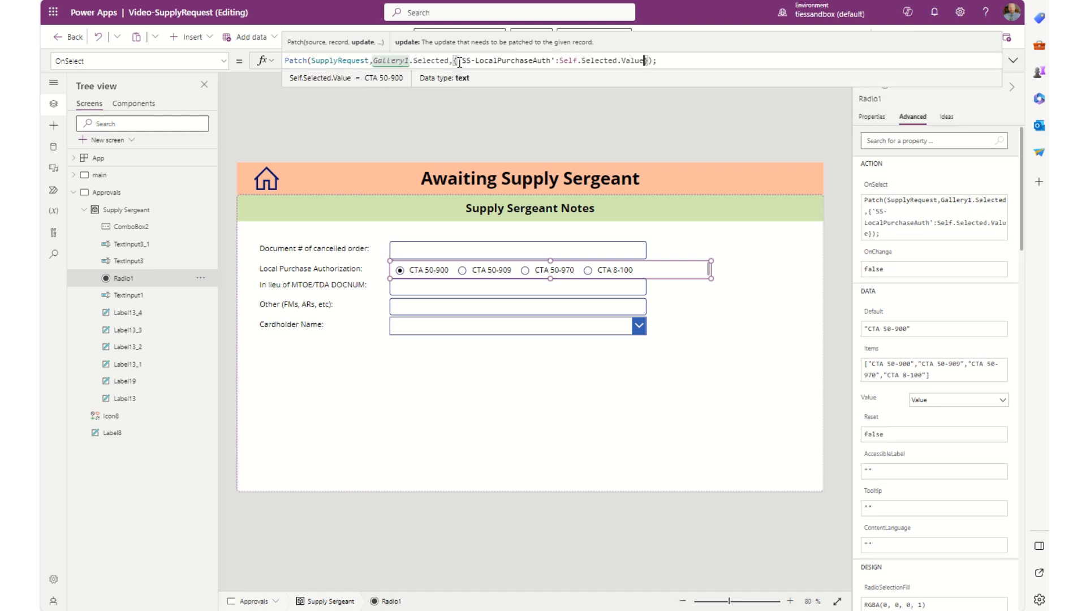
Step: Paste the copied Patch formula into the OnChange property of the In lieu of MTOE/TDA DOCNUM text input, replacing false
{"action": "left_click", "coordinate": [504, 288]}
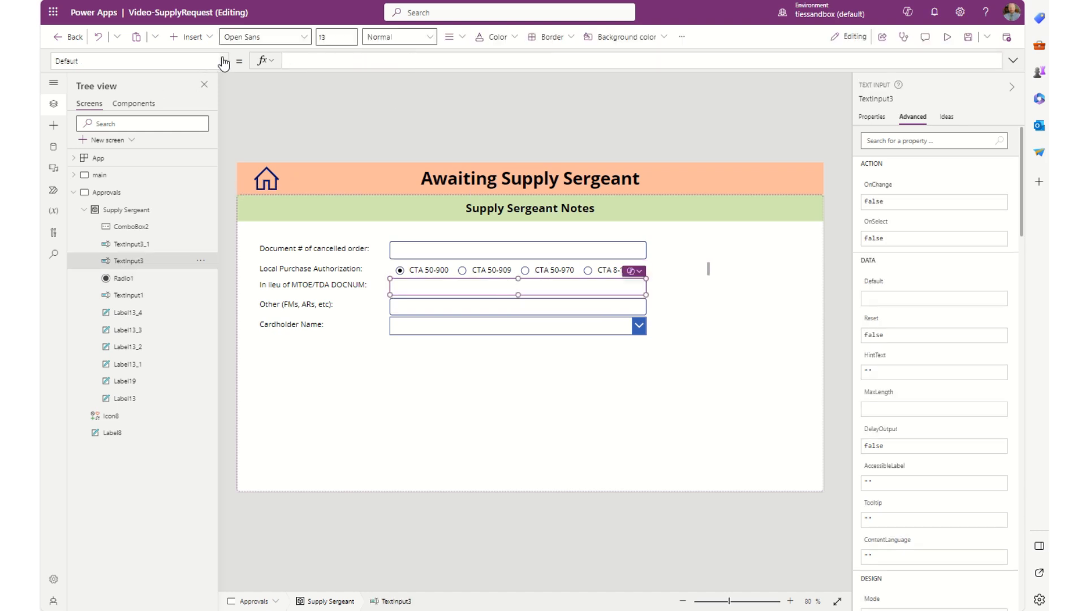
{"action": "left_click", "coordinate": [879, 198]}
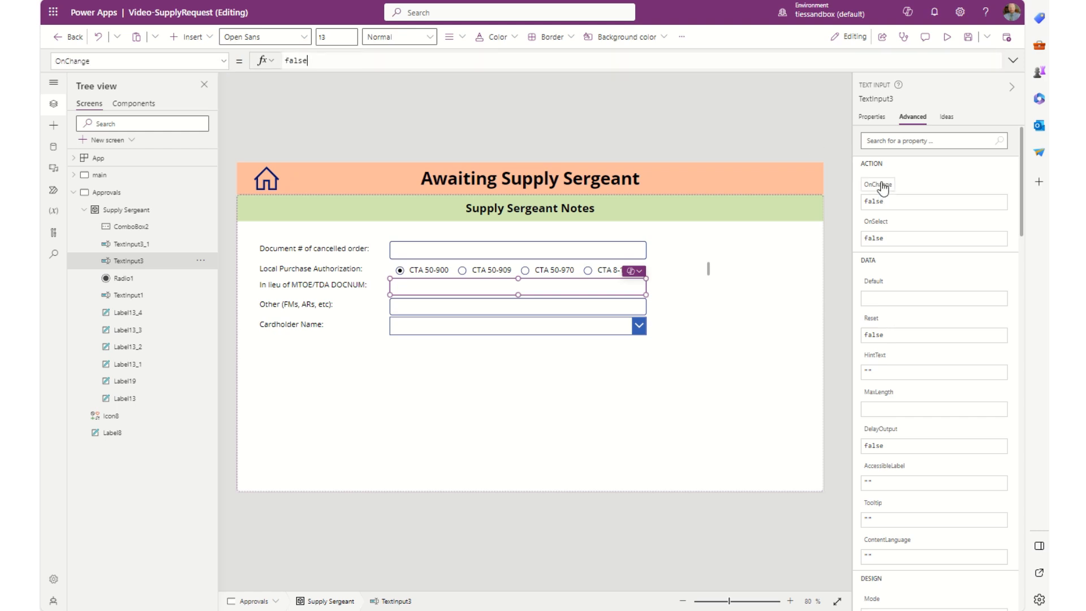
{"action": "key", "text": "ctrl+a"}
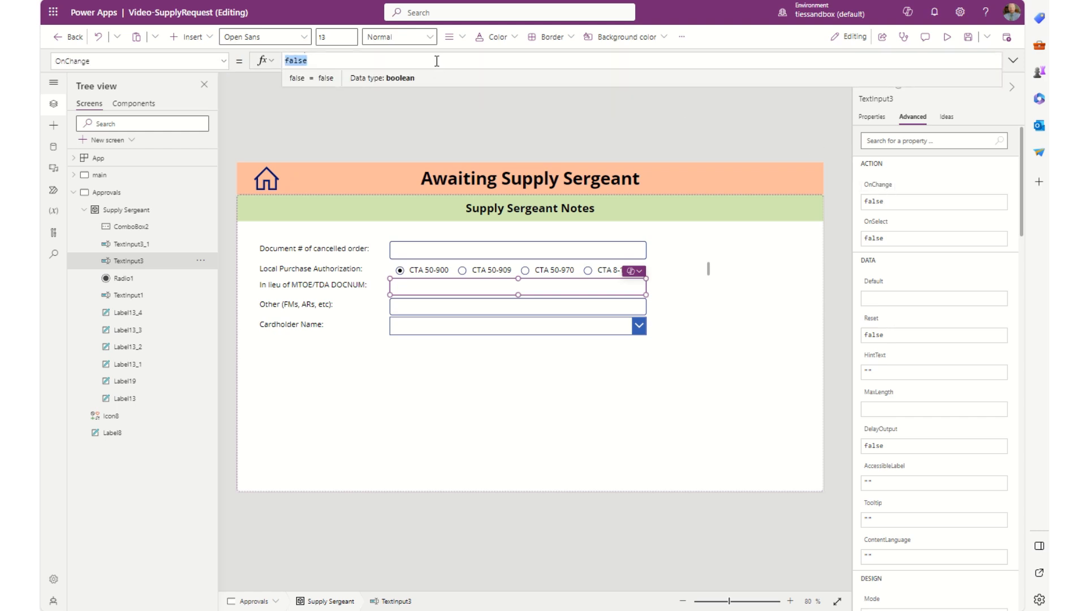
{"action": "key", "text": "ctrl+v"}
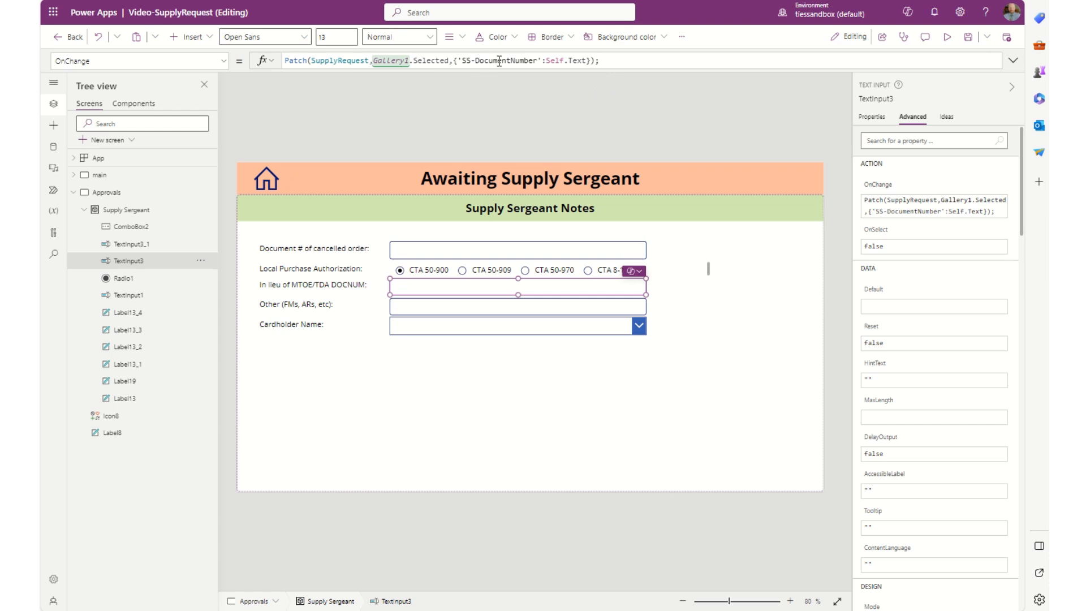
Step: Change the column in the In lieu of MTOE/TDA DOCNUM input's OnChange formula to 'SS-MTOETDADocNum'
{"action": "double_click", "coordinate": [500, 60]}
{"action": "key", "text": "BackSpace"}
{"action": "key", "text": "BackSpace"}
{"action": "key", "text": "BackSpace"}
{"action": "key", "text": "BackSpace"}
{"action": "key", "text": "BackSpace"}
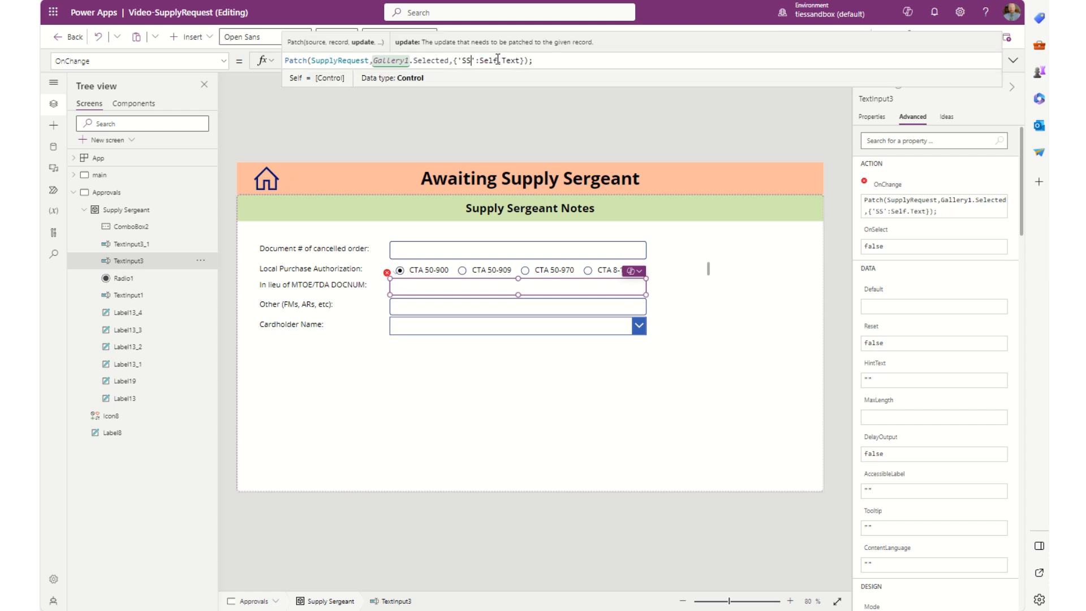
{"action": "key", "text": "BackSpace"}
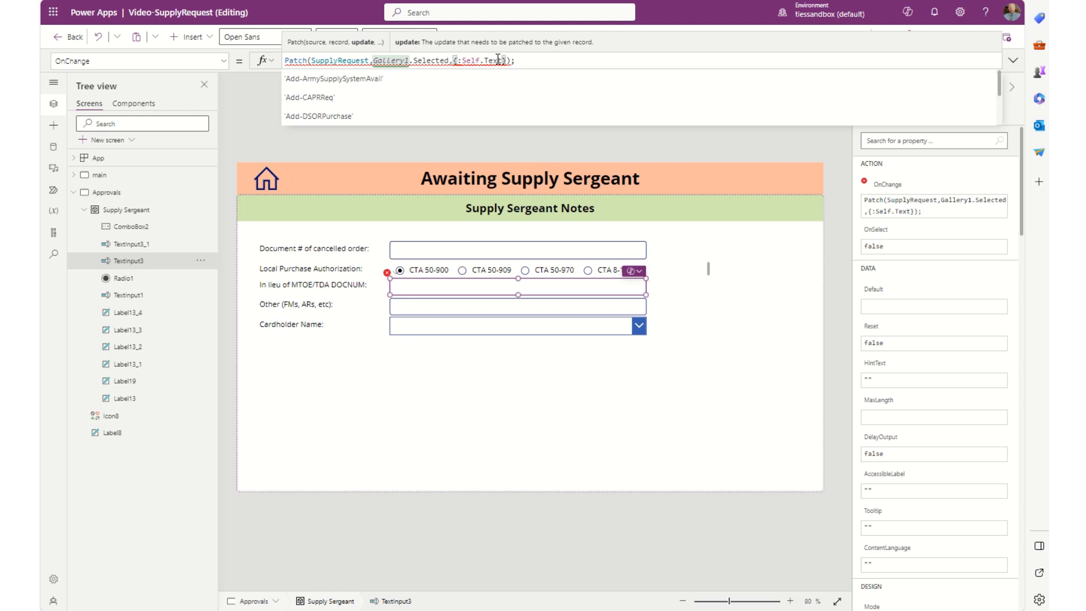
{"action": "type", "text": "mtoe"}
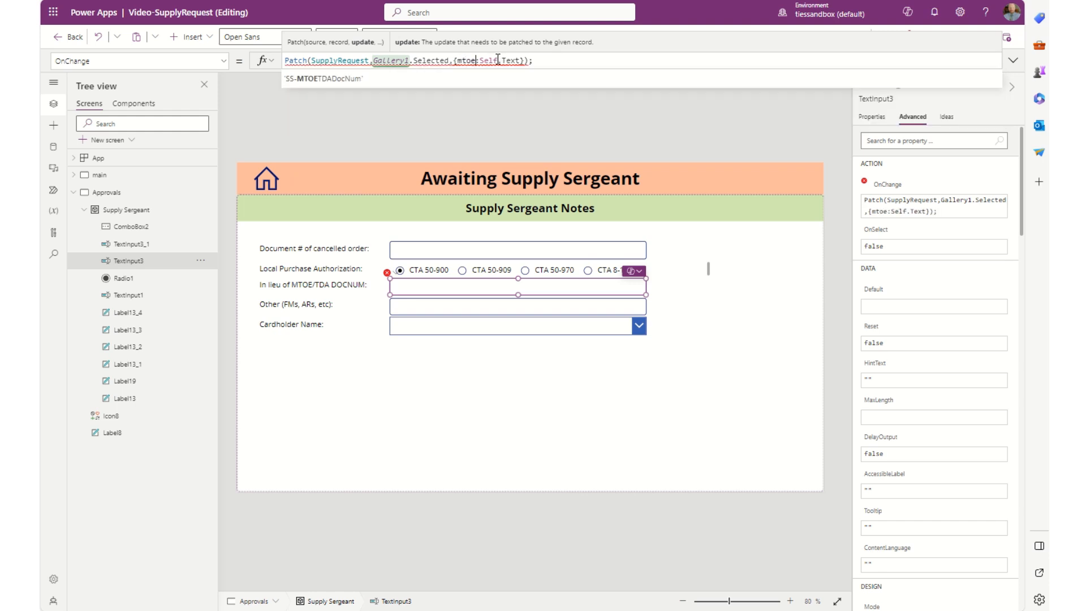
{"action": "key", "text": "Tab"}
{"action": "key", "text": "Right"}
{"action": "key", "text": "Right"}
{"action": "key", "text": "Right"}
{"action": "key", "text": "Right"}
{"action": "key", "text": "Right"}
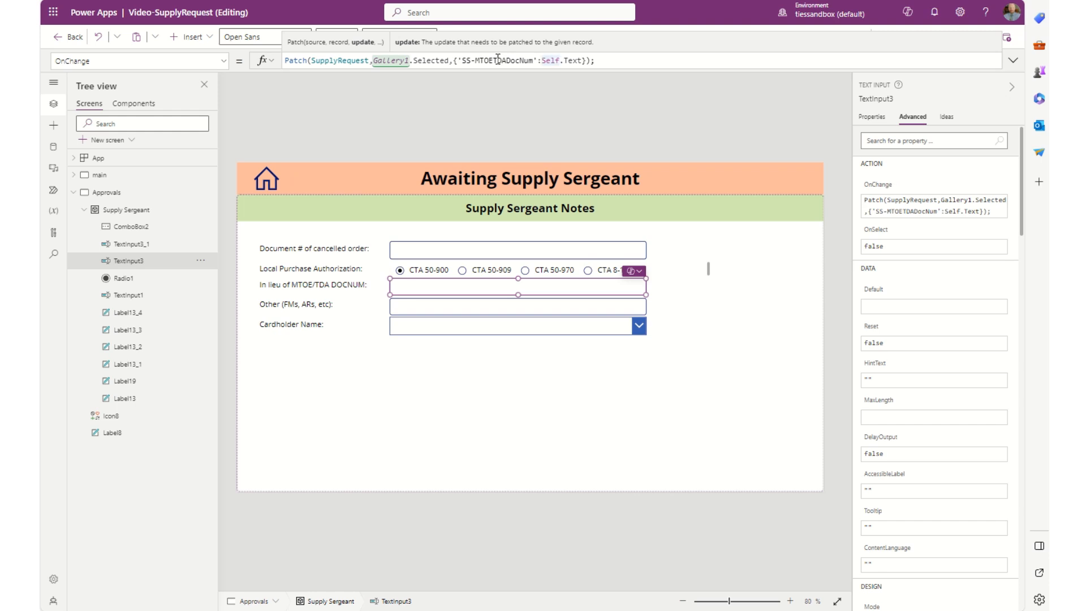
Step: Paste the copied Patch formula into the Cardholder Name combo box's OnSelect property, replacing false
{"action": "left_click", "coordinate": [474, 325]}
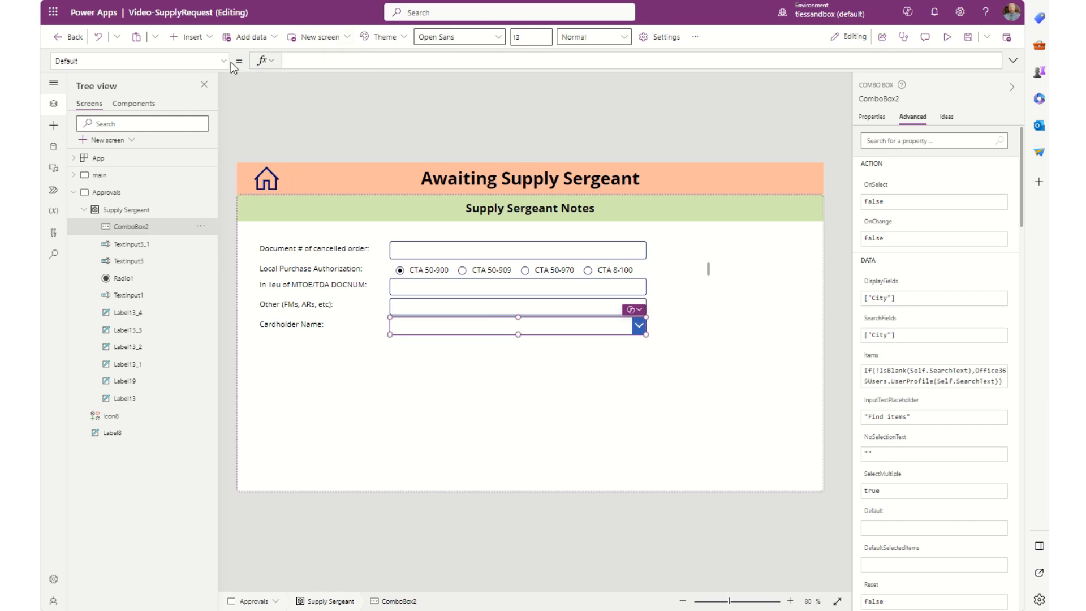
{"action": "left_click", "coordinate": [876, 199]}
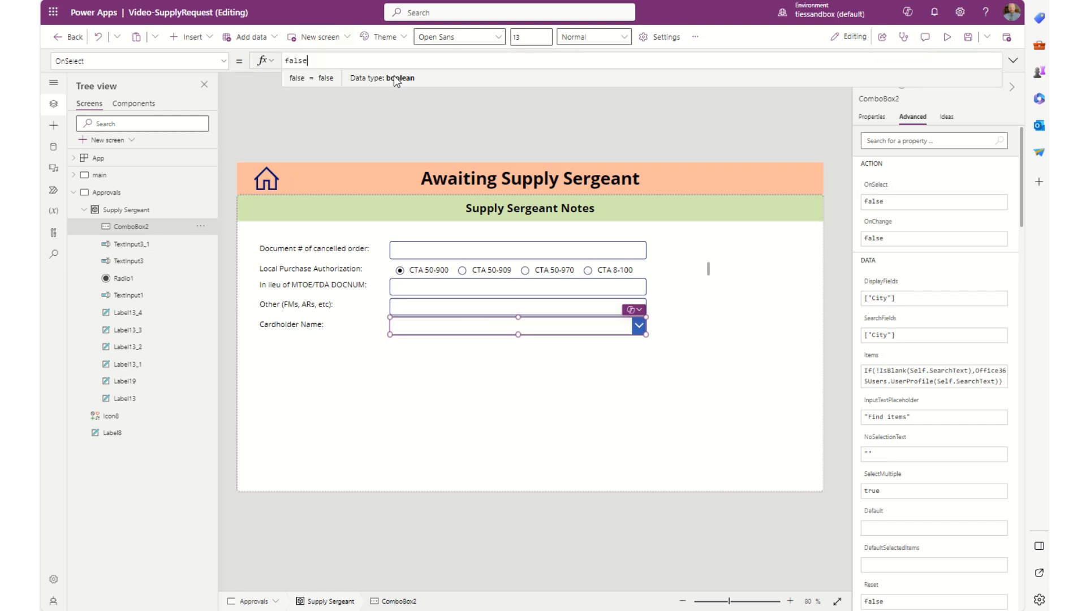
{"action": "double_click", "coordinate": [346, 58]}
{"action": "key", "text": "ctrl+v"}
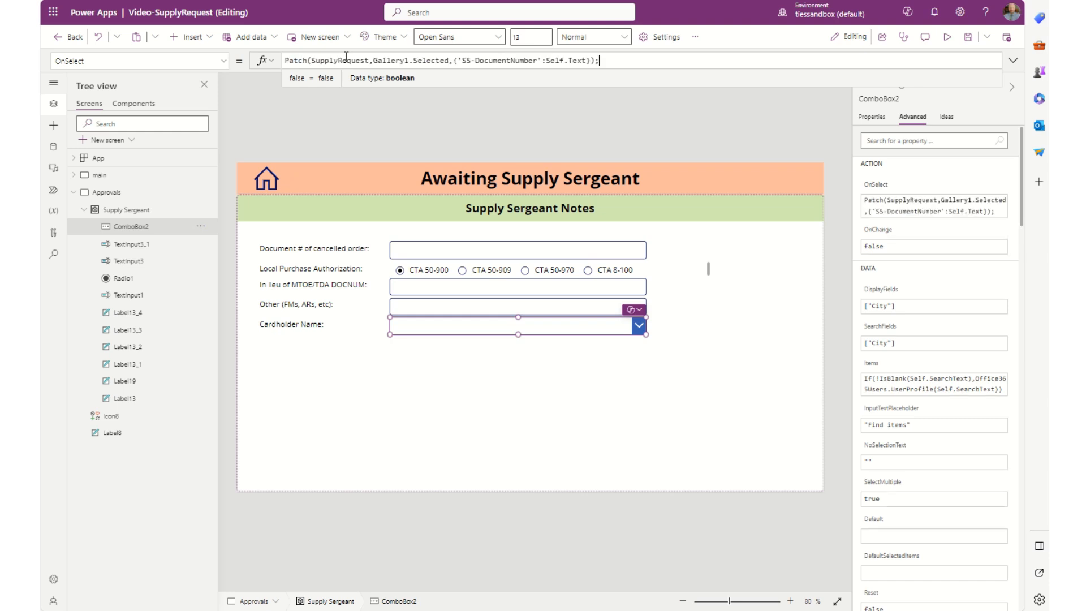
Step: Change the column in the Cardholder Name combo box's OnSelect formula to 'SS-CardholderEmail'
{"action": "double_click", "coordinate": [516, 61]}
{"action": "key", "text": "BackSpace"}
{"action": "key", "text": "BackSpace"}
{"action": "key", "text": "BackSpace"}
{"action": "key", "text": "BackSpace"}
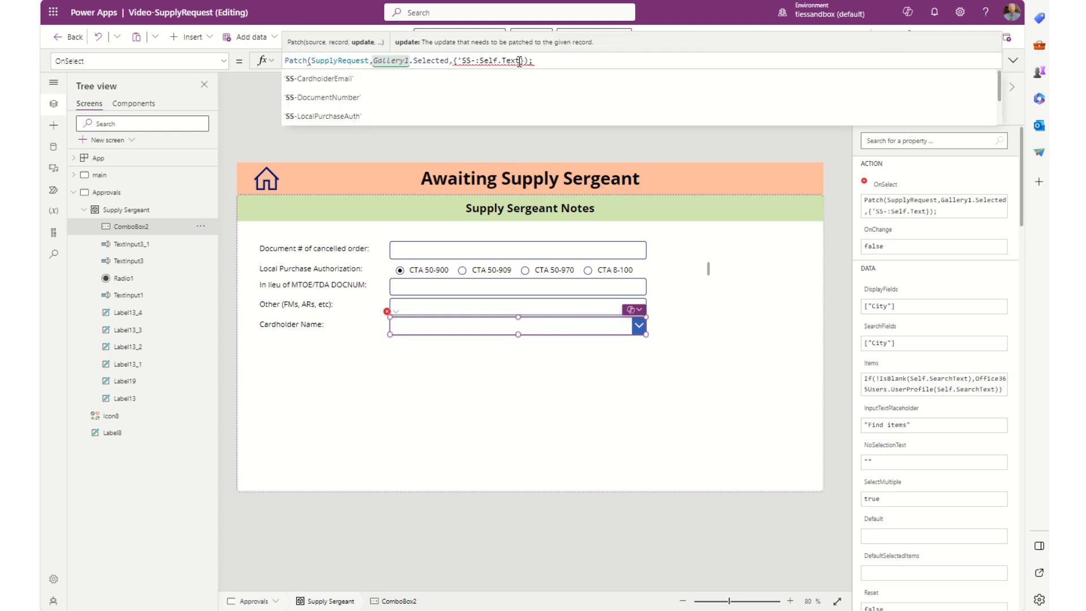
{"action": "key", "text": "BackSpace"}
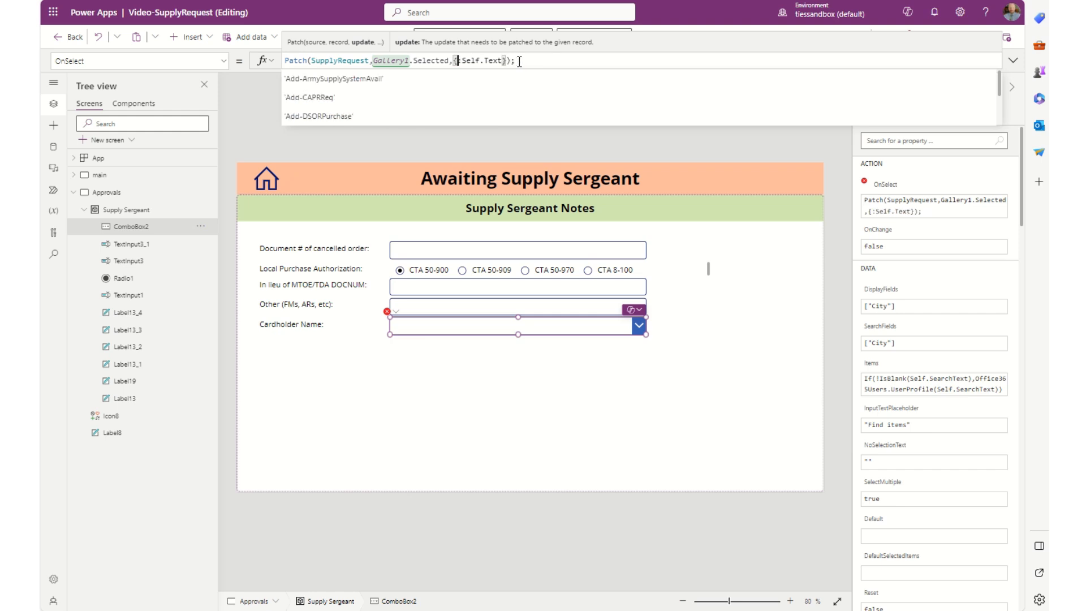
{"action": "type", "text": "cardh"}
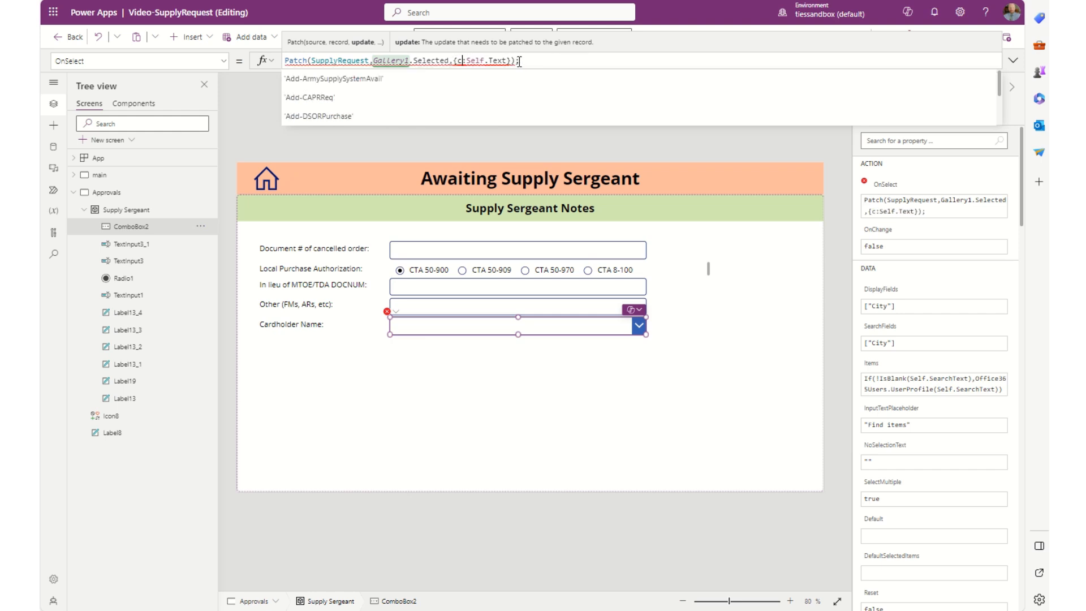
{"action": "type", "text": "ol"}
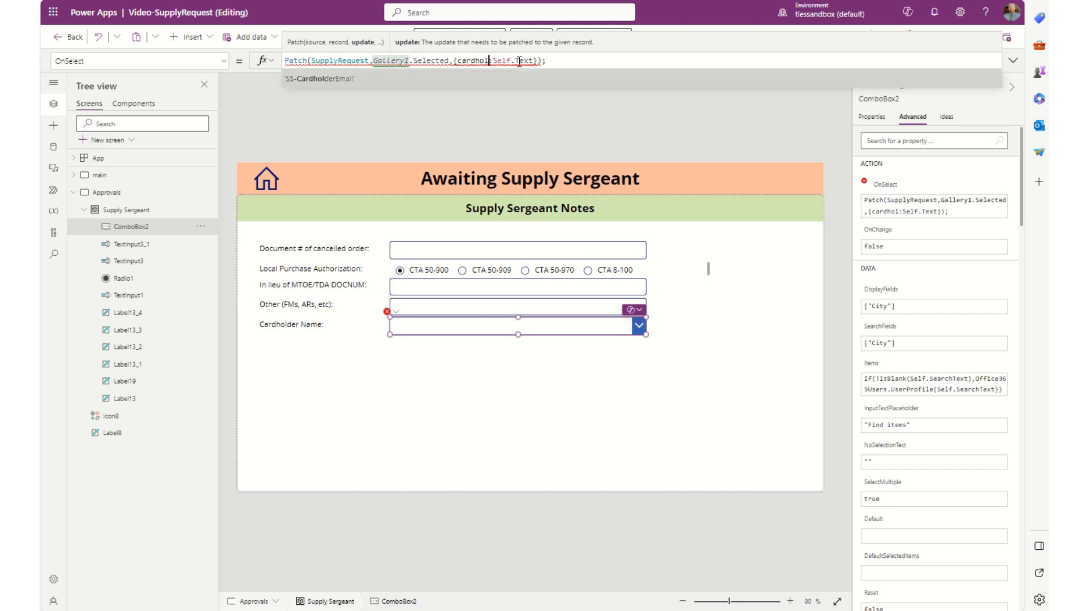
{"action": "key", "text": "BackSpace"}
{"action": "key", "text": "BackSpace"}
{"action": "key", "text": "BackSpace"}
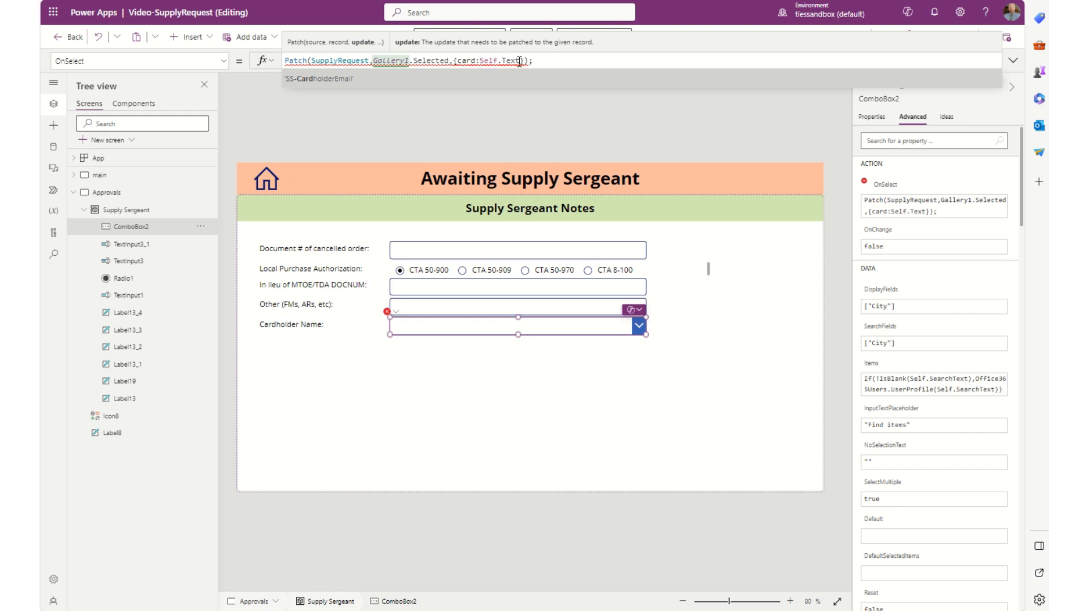
{"action": "key", "text": "Tab"}
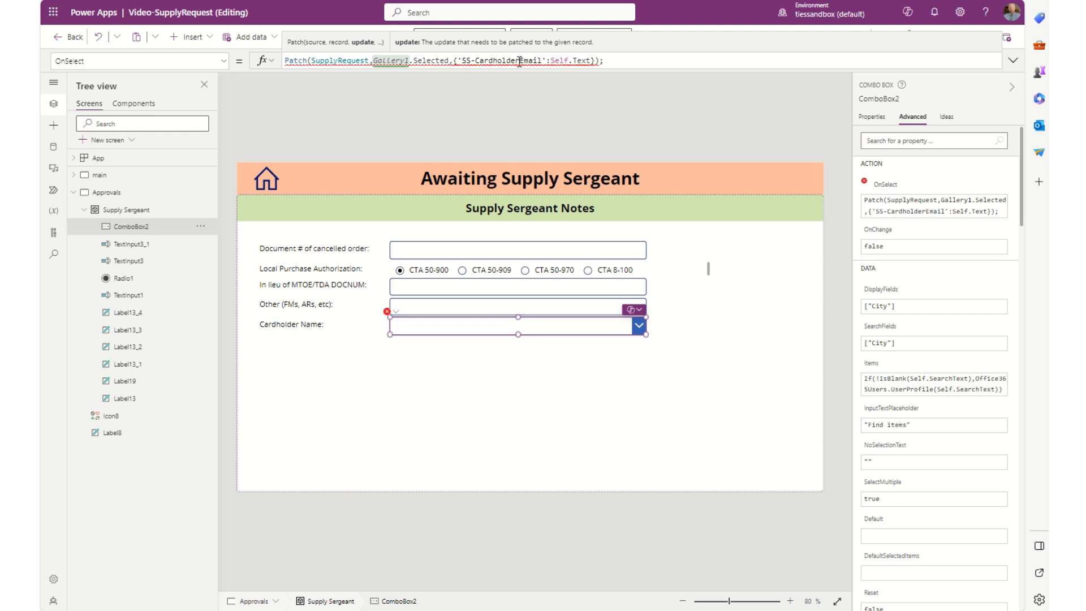
Step: Change the value written by the Cardholder Name combo box's OnSelect formula from the text to Self.Selected.Mail
{"action": "key", "text": "Right"}
{"action": "key", "text": "Right"}
{"action": "key", "text": "Right"}
{"action": "key", "text": "Right"}
{"action": "key", "text": "Right"}
{"action": "key", "text": "Right"}
{"action": "key", "text": "Right"}
{"action": "key", "text": "BackSpace"}
{"action": "key", "text": "BackSpace"}
{"action": "key", "text": "BackSpace"}
{"action": "key", "text": "BackSpace"}
{"action": "type", "text": "Selected"}
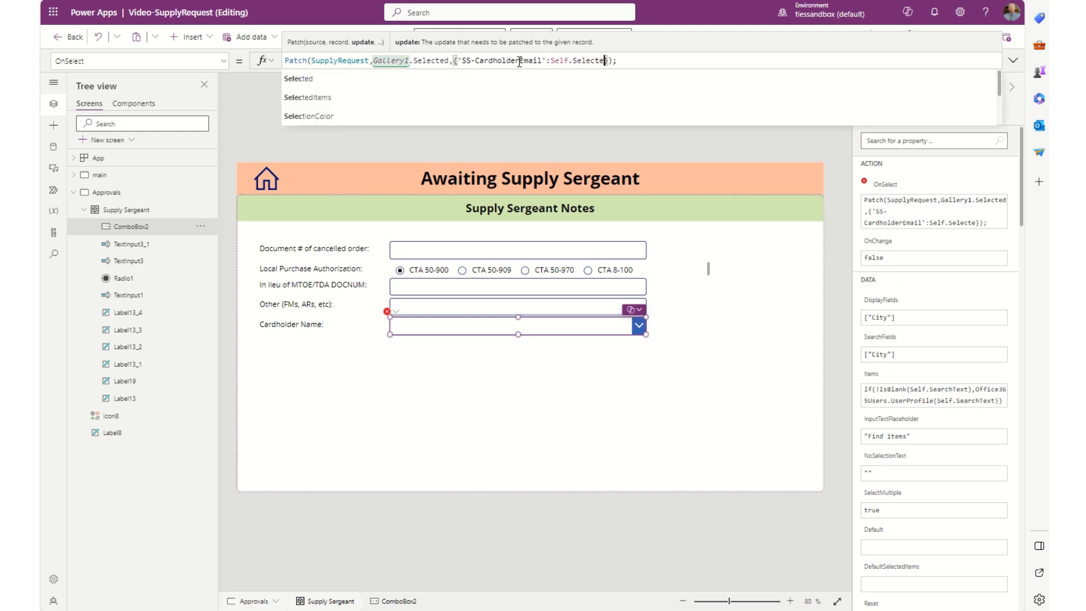
{"action": "type", "text": "."}
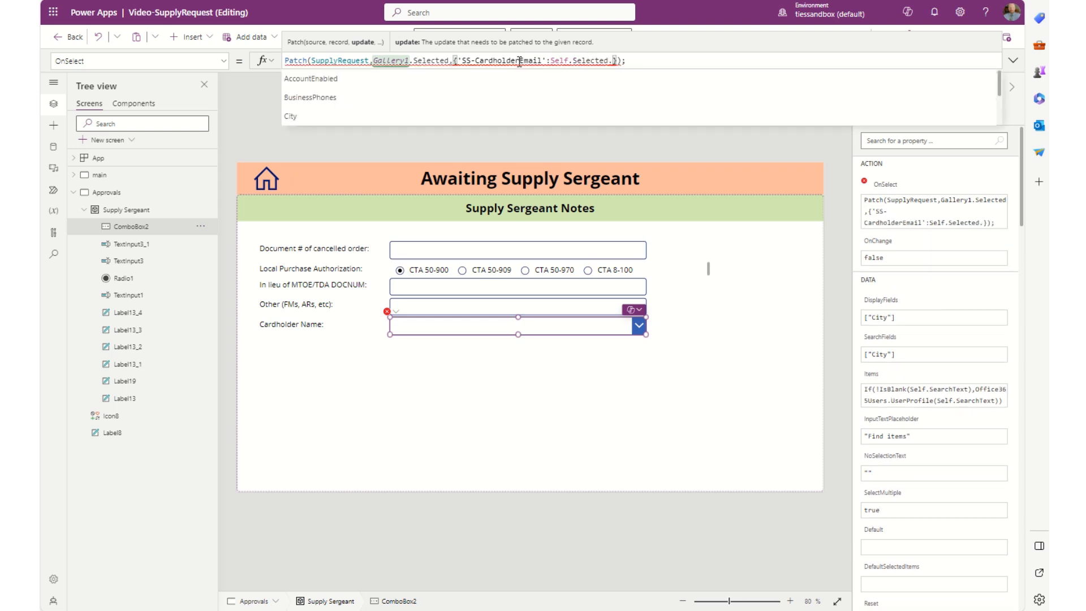
{"action": "type", "text": "Mail"}
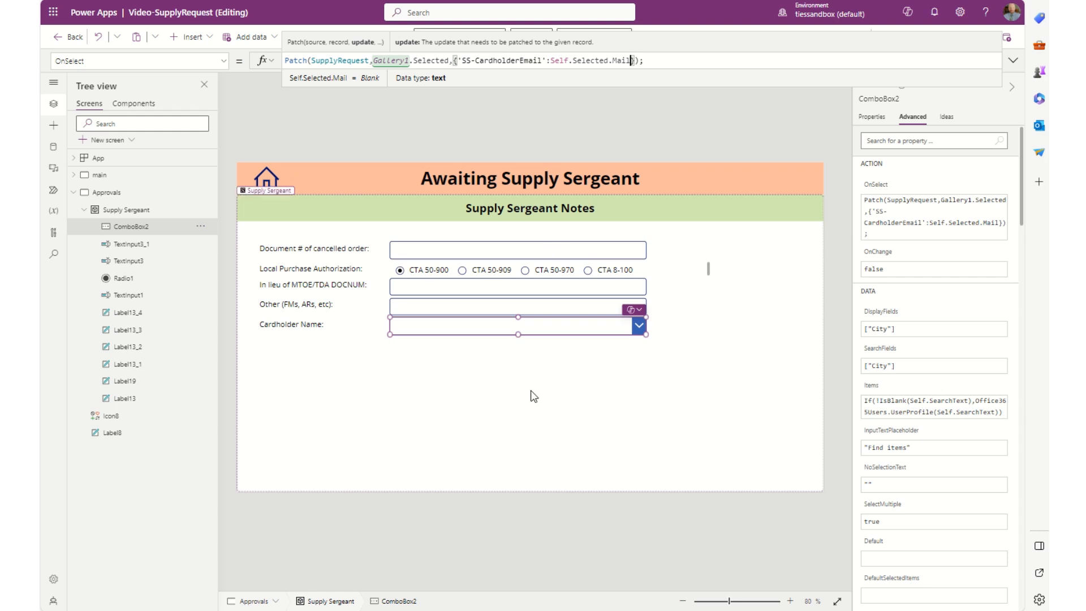
Step: Set the Default of the Document # of cancelled order text input to Gallery1.Selected.'SS-DocumentNumber'
{"action": "left_click", "coordinate": [498, 252]}
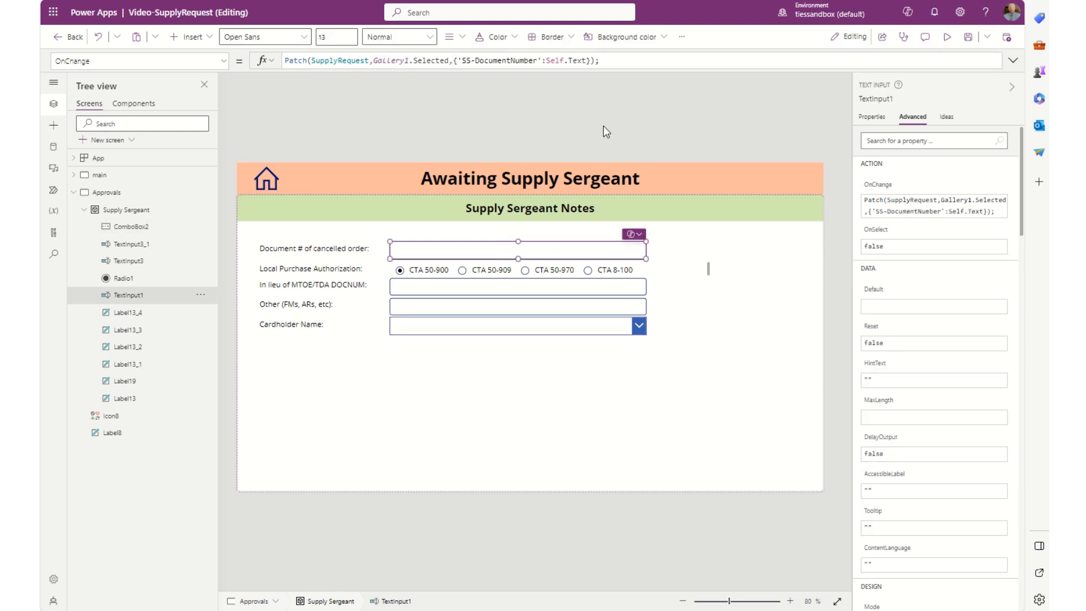
{"action": "left_click", "coordinate": [871, 117]}
{"action": "left_click", "coordinate": [871, 140]}
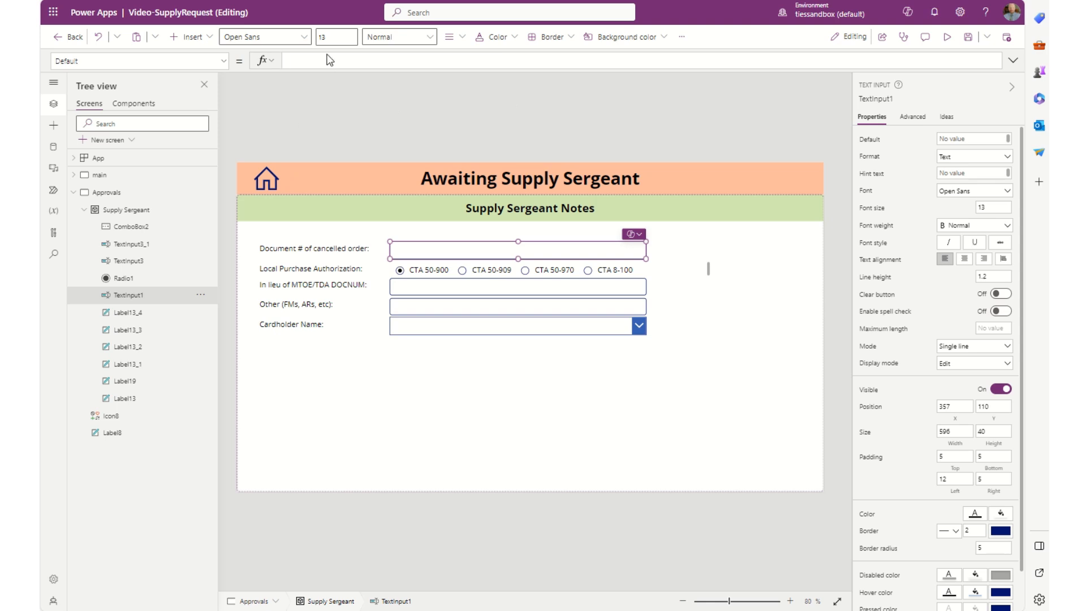
{"action": "type", "text": "Gallery1."}
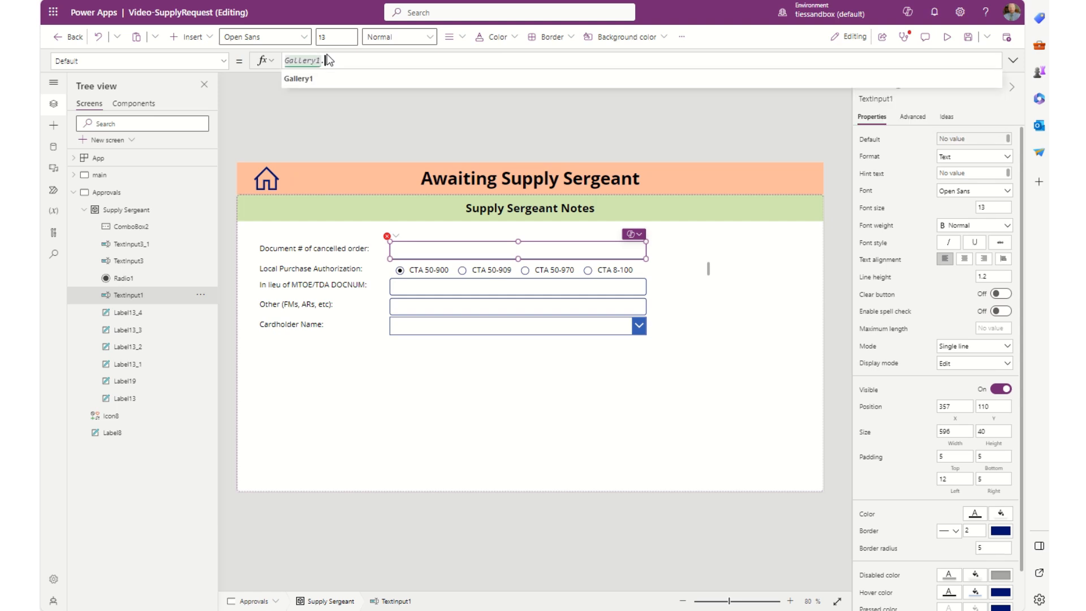
{"action": "type", "text": "Selected."}
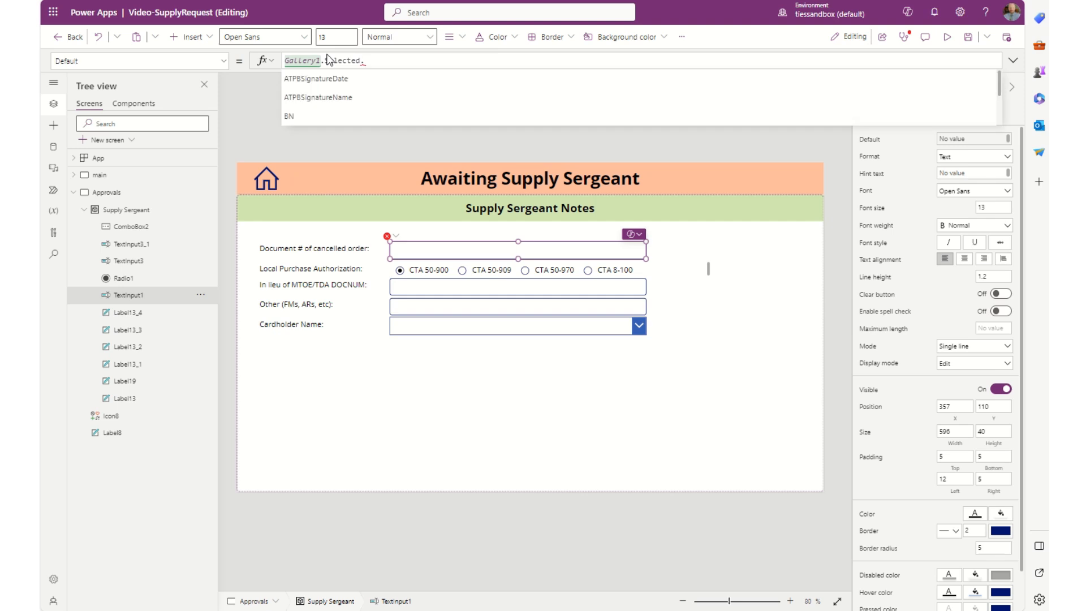
{"action": "type", "text": "doc"}
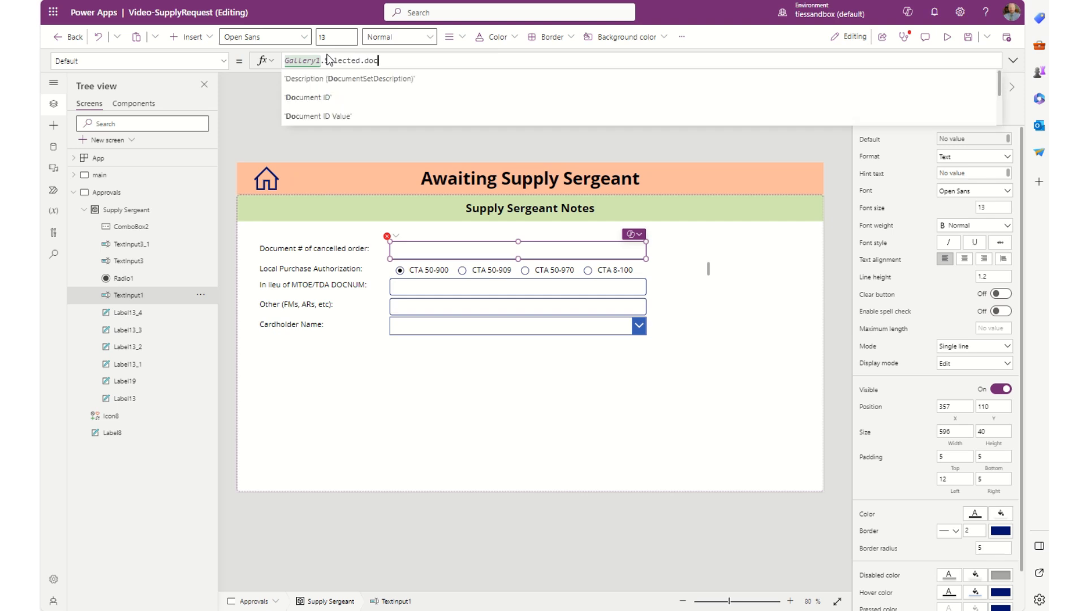
{"action": "key", "text": "Down"}
{"action": "key", "text": "Down"}
{"action": "key", "text": "Down"}
{"action": "key", "text": "Down"}
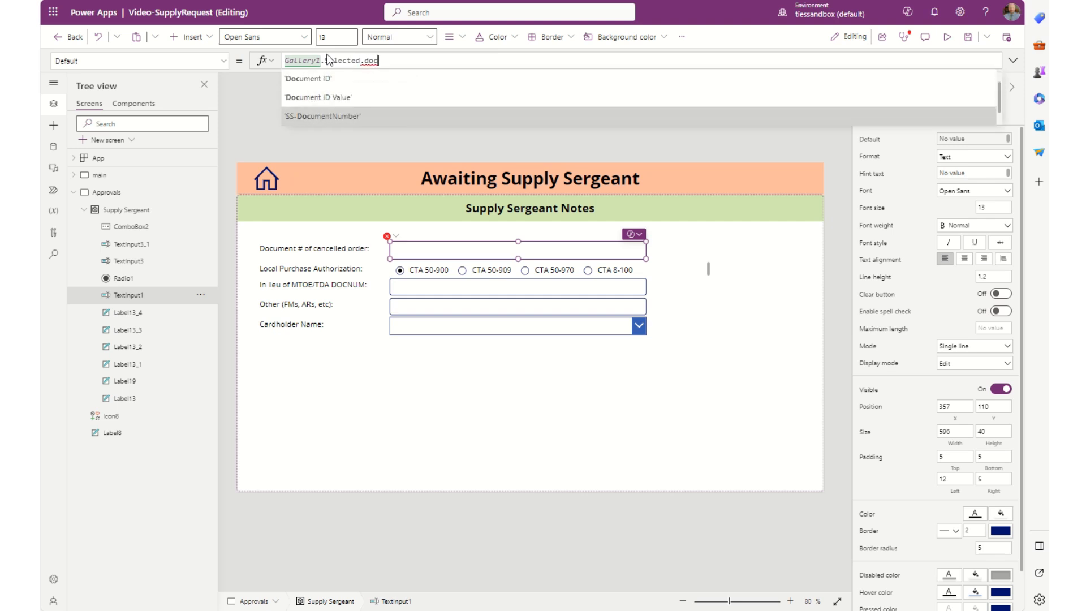
{"action": "key", "text": "Up"}
{"action": "key", "text": "Tab"}
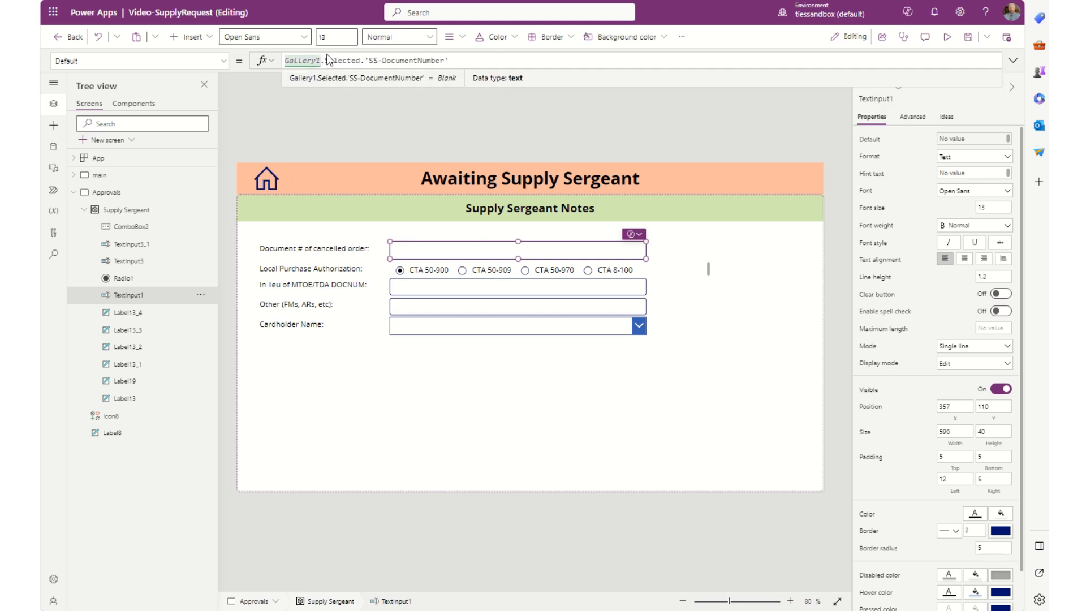
Step: Copy the Gallery1.Selected. portion of the Document # input's Default formula
{"action": "key", "text": "Left"}
{"action": "key", "text": "Left"}
{"action": "key", "text": "Left"}
{"action": "key", "text": "Left"}
{"action": "key", "text": "Left"}
{"action": "key", "text": "Left"}
{"action": "key", "text": "Left"}
{"action": "key", "text": "Left"}
{"action": "key", "text": "Left"}
{"action": "key", "text": "Left"}
{"action": "key", "text": "Left"}
{"action": "key", "text": "Left"}
{"action": "key", "text": "Left"}
{"action": "key", "text": "Left"}
{"action": "key", "text": "Left"}
{"action": "key", "text": "Left"}
{"action": "key", "text": "Left"}
{"action": "key", "text": "shift+Left"}
{"action": "key", "text": "shift+Left"}
{"action": "key", "text": "shift+Left"}
{"action": "key", "text": "shift+Left"}
{"action": "key", "text": "shift+Left"}
{"action": "key", "text": "shift+Left"}
{"action": "key", "text": "shift+Left"}
{"action": "key", "text": "shift+Left"}
{"action": "key", "text": "shift+Left"}
{"action": "key", "text": "shift+Left"}
{"action": "key", "text": "shift+Left"}
{"action": "key", "text": "shift+Left"}
{"action": "key", "text": "shift+Left"}
{"action": "key", "text": "shift+Left"}
{"action": "key", "text": "shift+Left"}
{"action": "key", "text": "shift+Left"}
{"action": "key", "text": "shift+Left"}
{"action": "key", "text": "shift+Left"}
{"action": "key", "text": "ctrl+c"}
Step: Start the Local Purchase Authorization radio's Default formula with If(IsBlank(Gallery1.Selected.'SS-LocalPurchaseAuth') ahead of "CTA 50-900", reusing the copied reference
{"action": "left_click", "coordinate": [518, 272]}
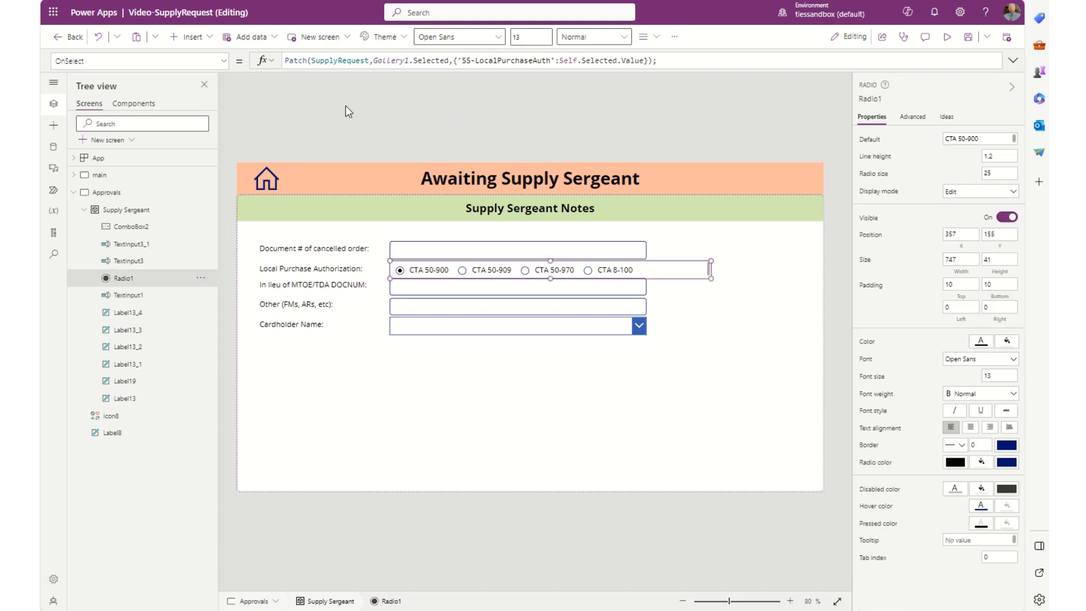
{"action": "left_click", "coordinate": [869, 141]}
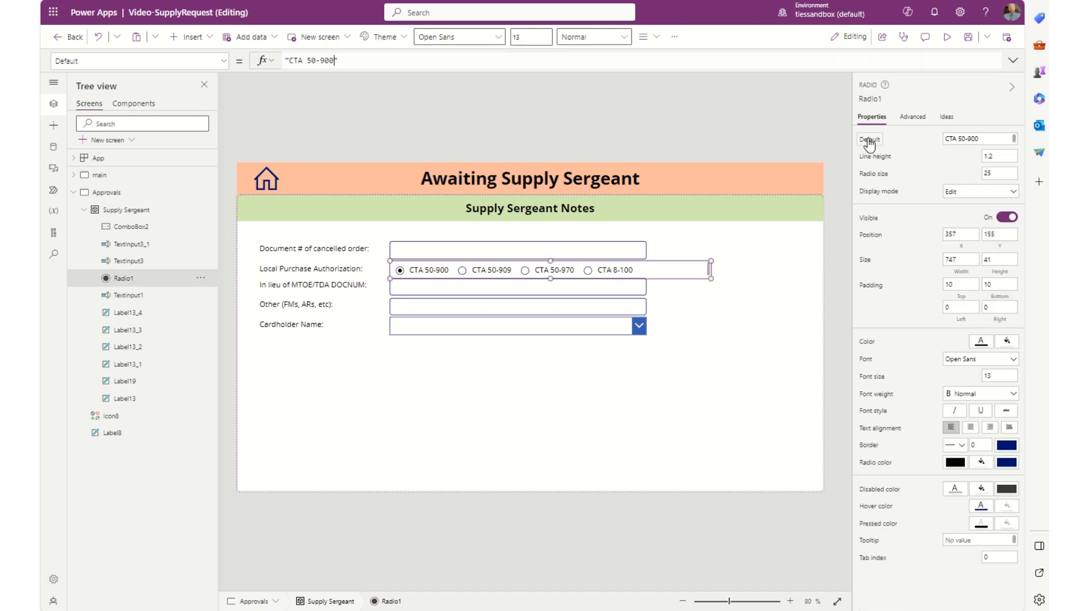
{"action": "left_click", "coordinate": [378, 56]}
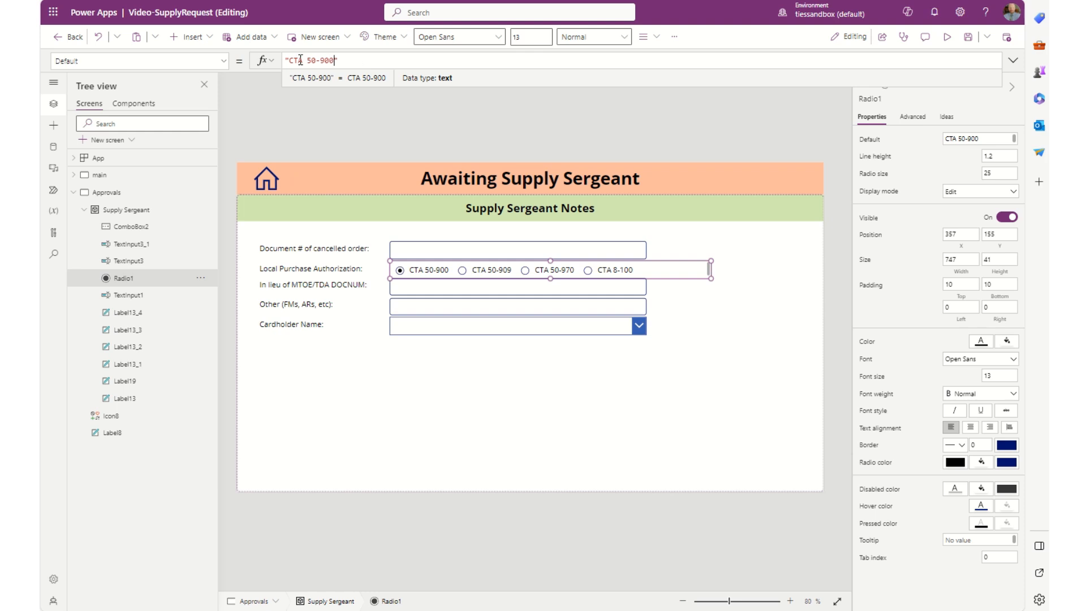
{"action": "left_click", "coordinate": [286, 63]}
{"action": "type", "text": "If("}
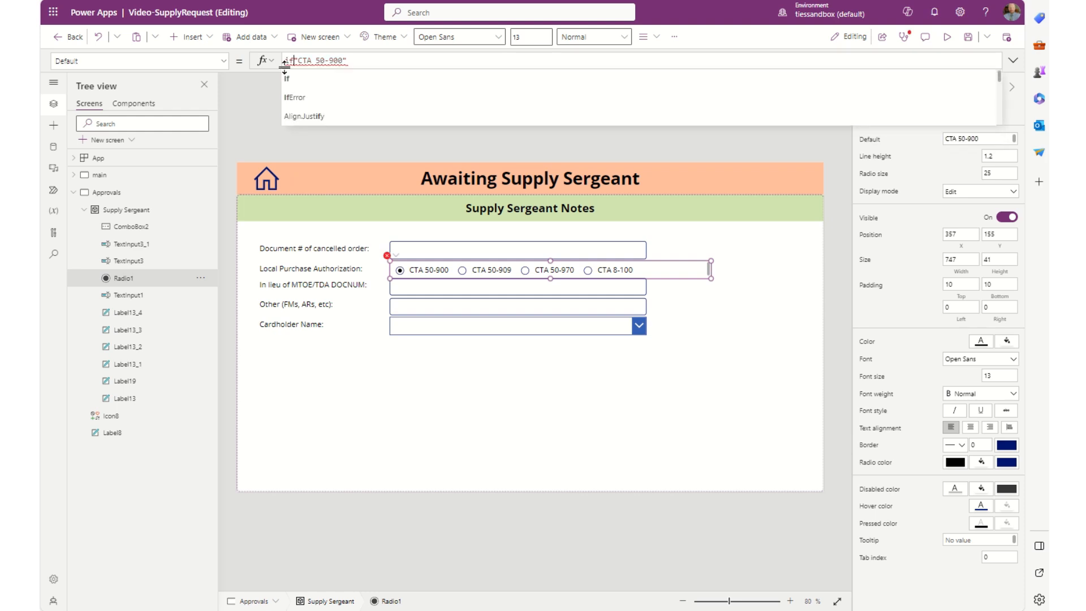
{"action": "type", "text": "Is"}
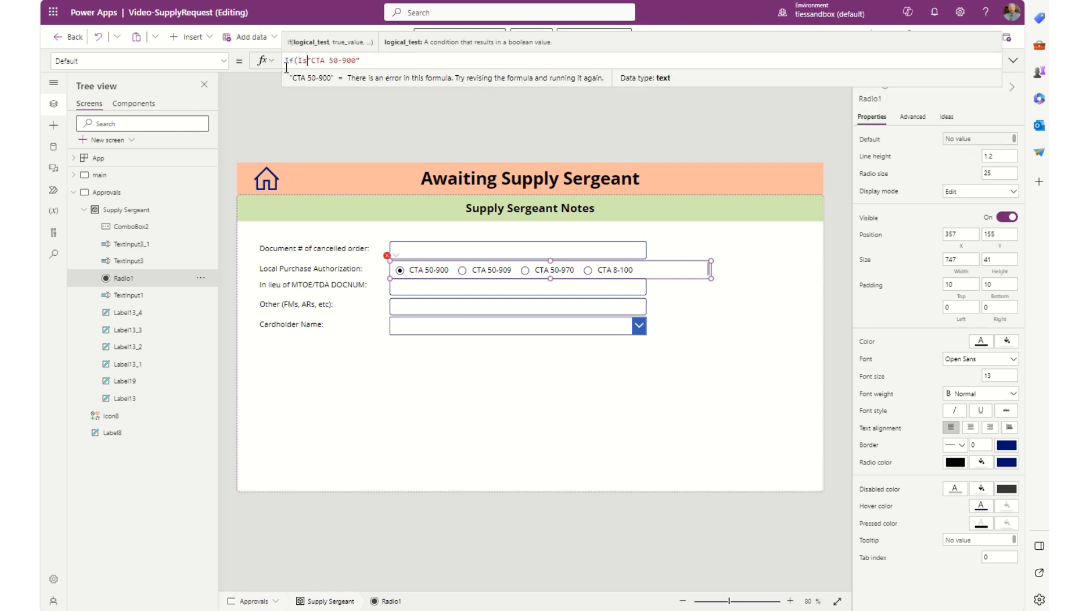
{"action": "type", "text": "Blank("}
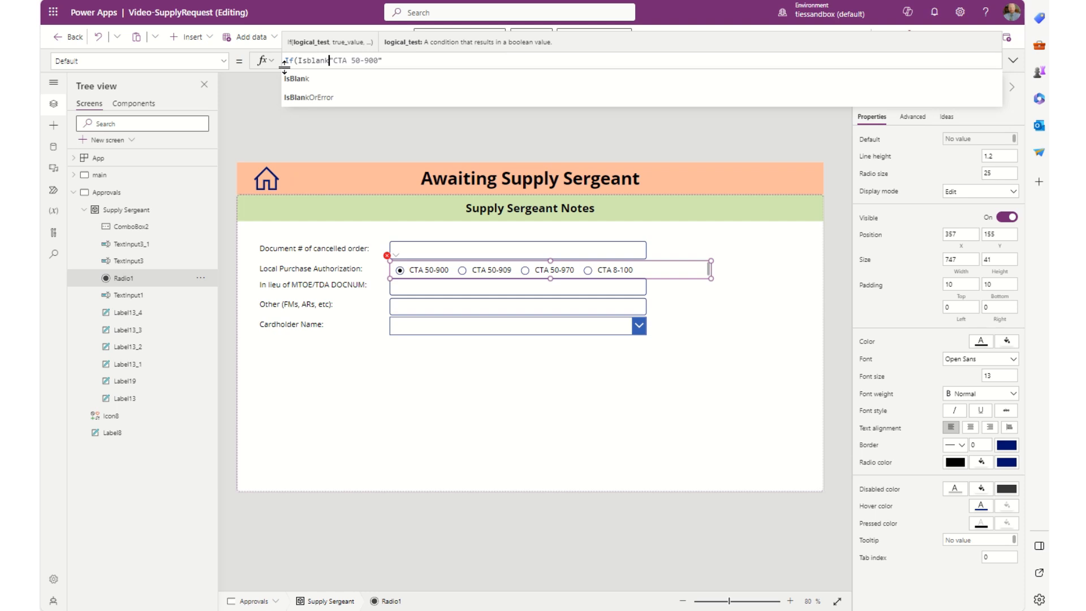
{"action": "key", "text": "ctrl+v"}
{"action": "type", "text": ","}
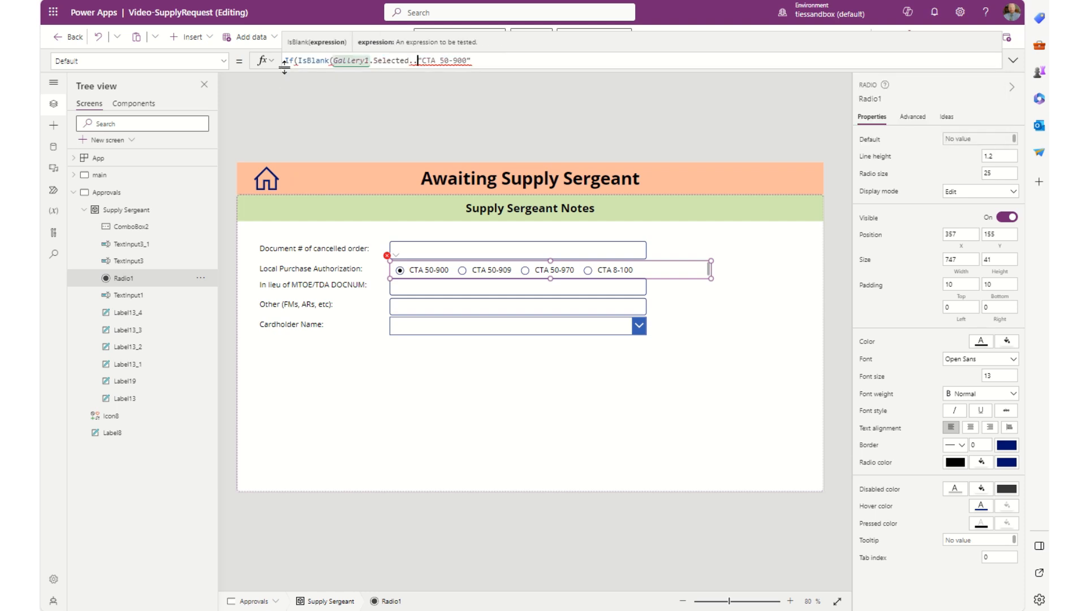
{"action": "type", "text": "local"}
{"action": "key", "text": "Left"}
{"action": "key", "text": "Left"}
{"action": "key", "text": "Left"}
{"action": "key", "text": "Left"}
{"action": "key", "text": "BackSpace"}
{"action": "key", "text": "Right"}
{"action": "key", "text": "Right"}
{"action": "key", "text": "Right"}
{"action": "key", "text": "Right"}
{"action": "key", "text": "Right"}
{"action": "key", "text": "BackSpace"}
{"action": "type", "text": "l"}
{"action": "key", "text": "Tab"}
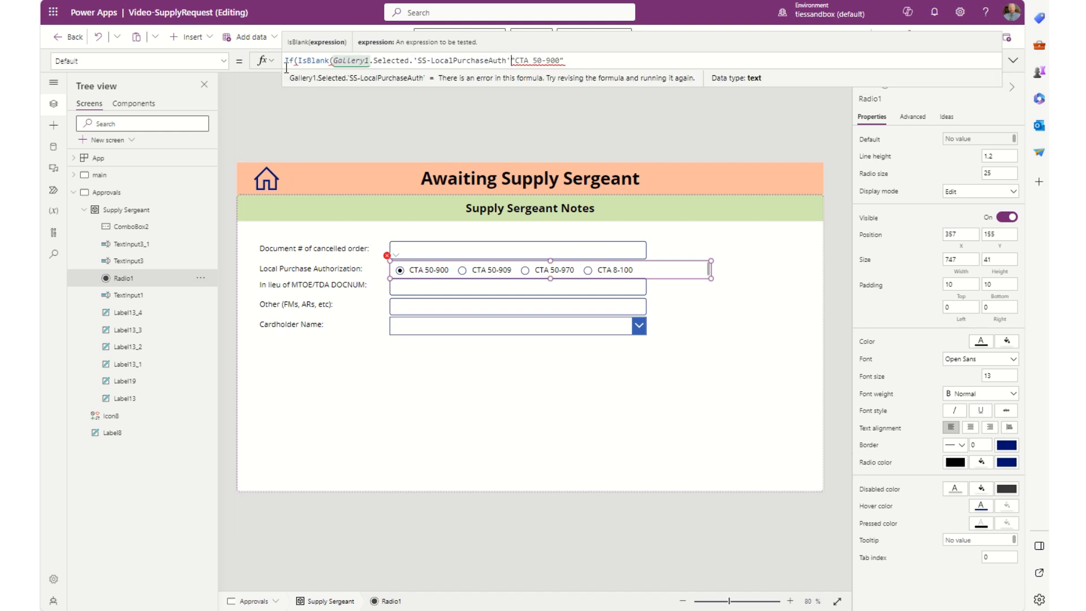
{"action": "type", "text": ")"}
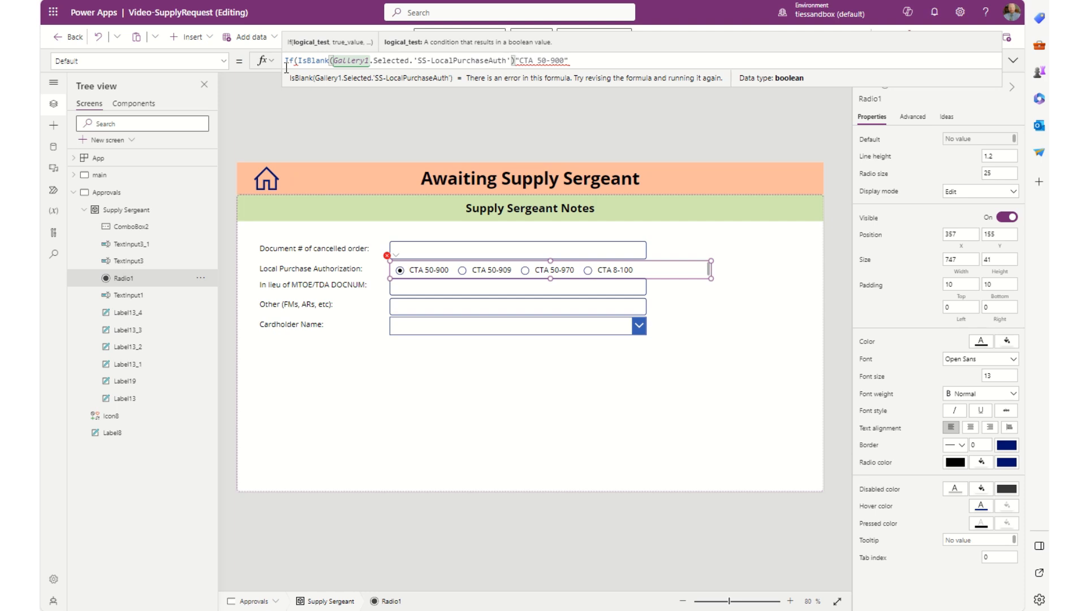
Step: Complete the radio's If formula with "CTA 50-900" as the blank-case result and Gallery1.Selected.'SS-LocalPurchaseAuth' as the else value
{"action": "type", "text": ","}
{"action": "key", "text": "Right"}
{"action": "key", "text": "Right"}
{"action": "key", "text": "Right"}
{"action": "key", "text": "Right"}
{"action": "key", "text": "Right"}
{"action": "key", "text": "Right"}
{"action": "key", "text": "Right"}
{"action": "type", "text": ","}
{"action": "key", "text": "ctrl+v"}
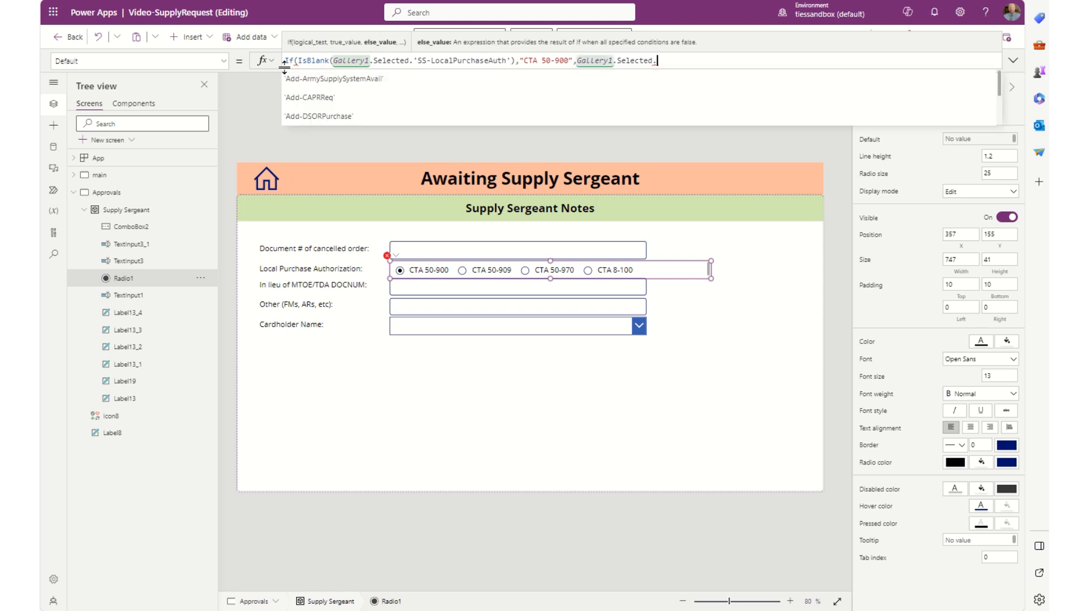
{"action": "type", "text": "local"}
{"action": "key", "text": "Tab"}
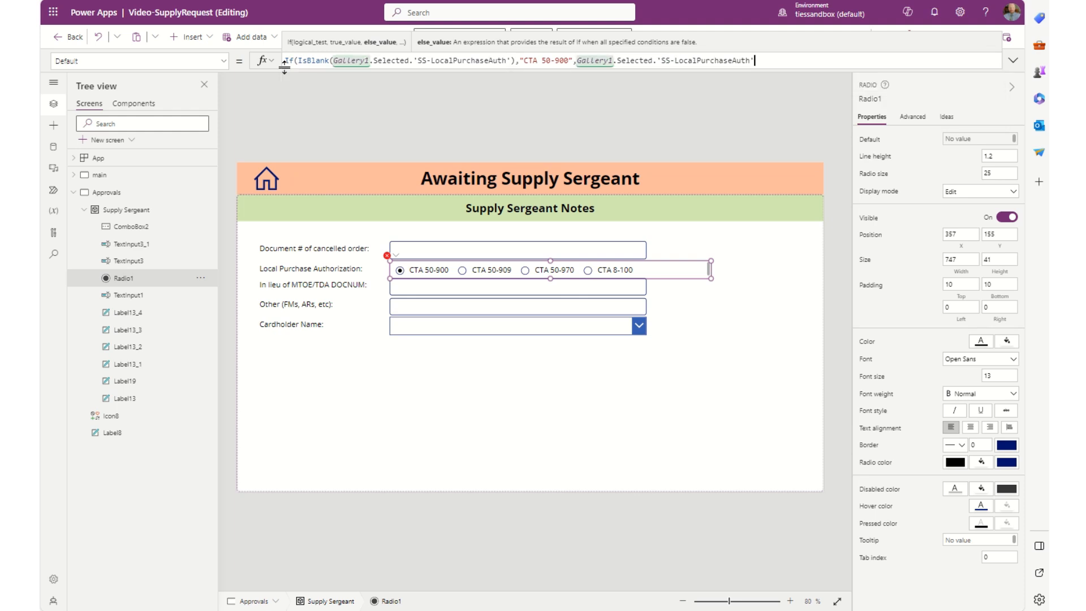
{"action": "type", "text": ")"}
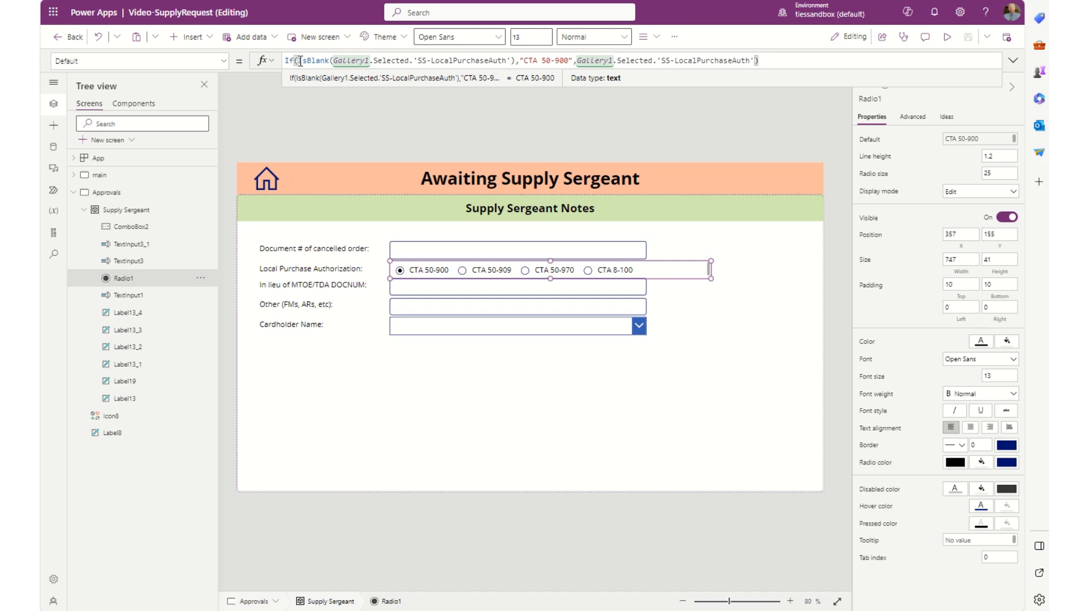
{"action": "left_click_drag", "start_coordinate": [300, 61], "coordinate": [516, 58]}
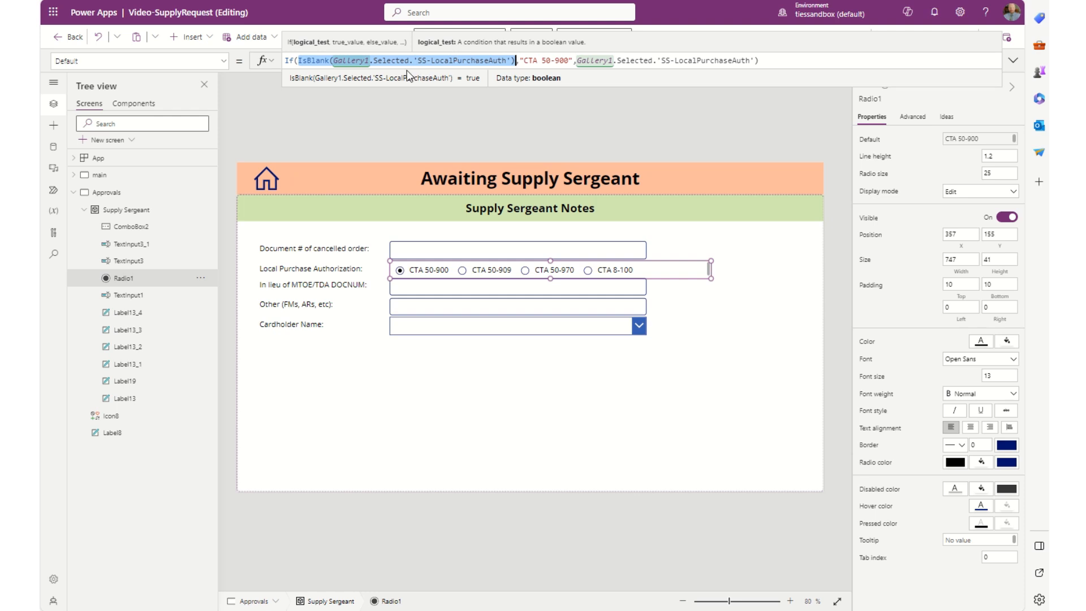
Step: Set the Default of the In lieu of MTOE/TDA DOCNUM text input to Gallery1.Selected.'SS-MTOETDADocNum'
{"action": "left_click", "coordinate": [498, 285]}
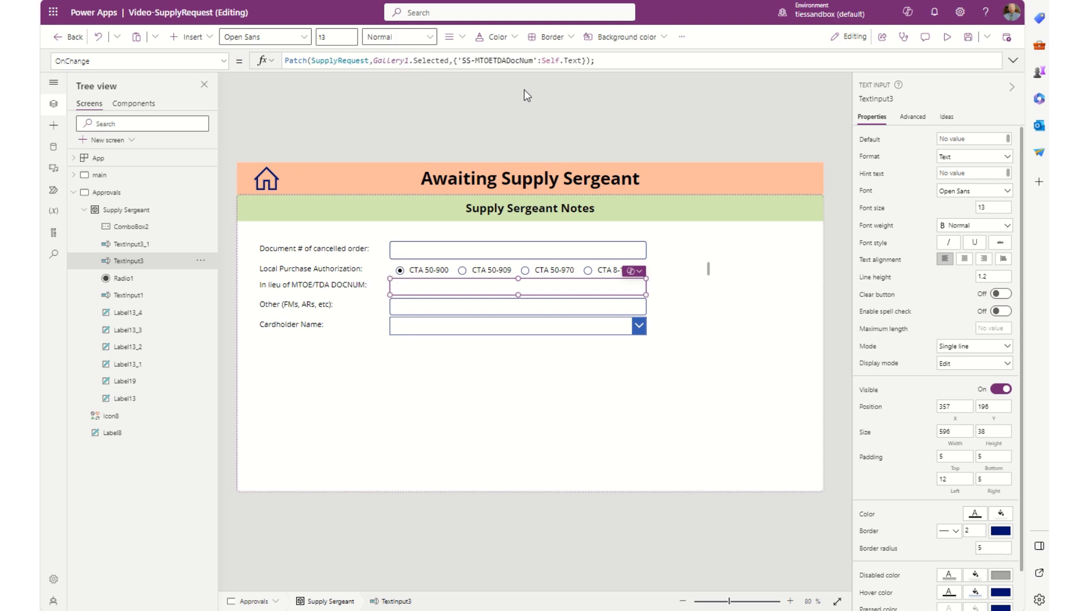
{"action": "left_click", "coordinate": [870, 140]}
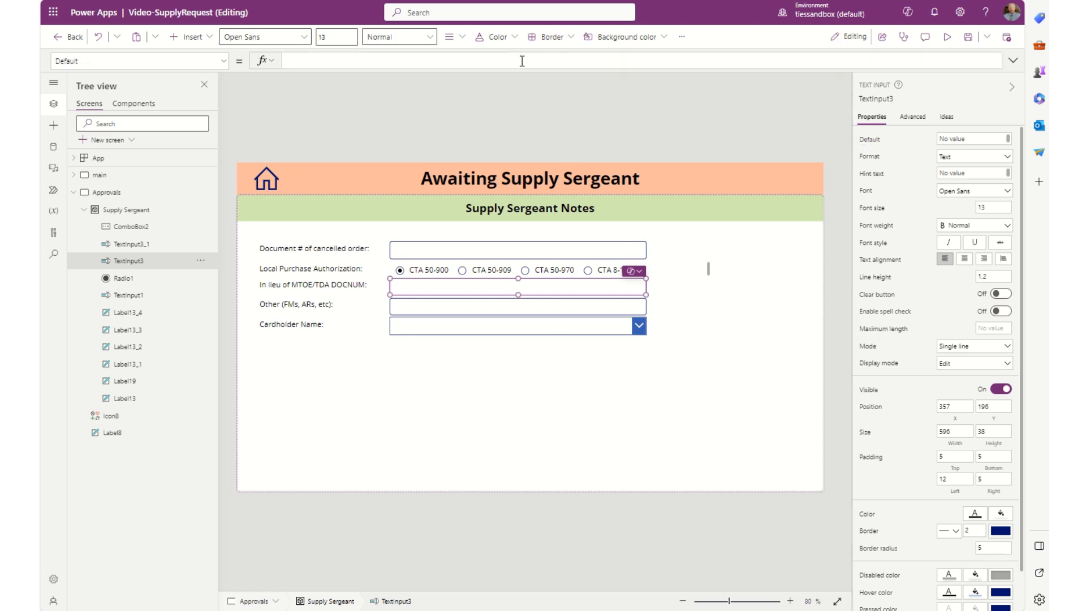
{"action": "type", "text": "Gallery1.Selected."}
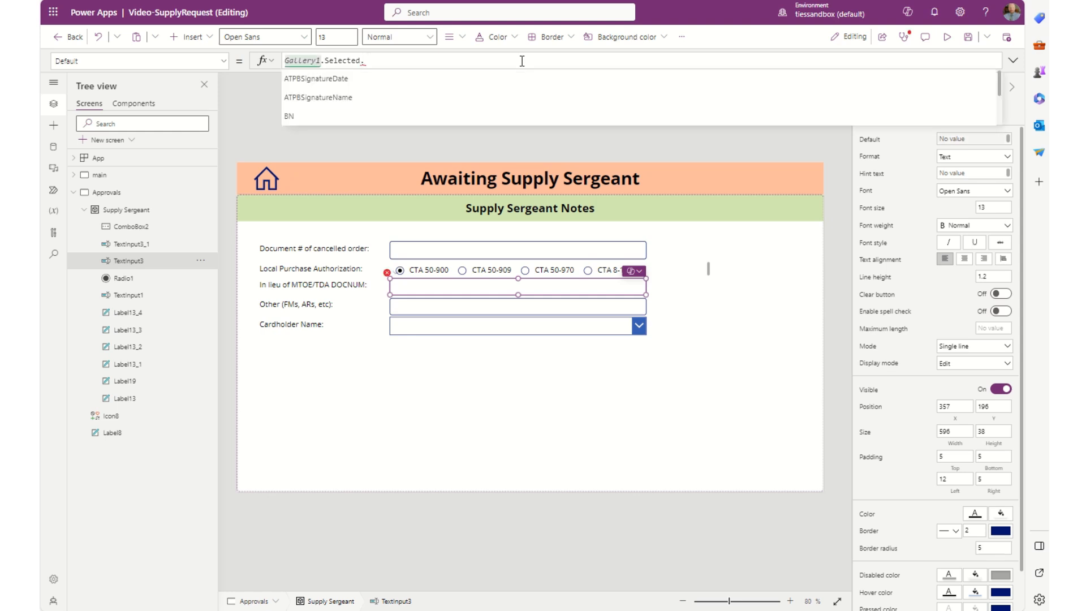
{"action": "type", "text": "'SS-MTOETDADocNum'"}
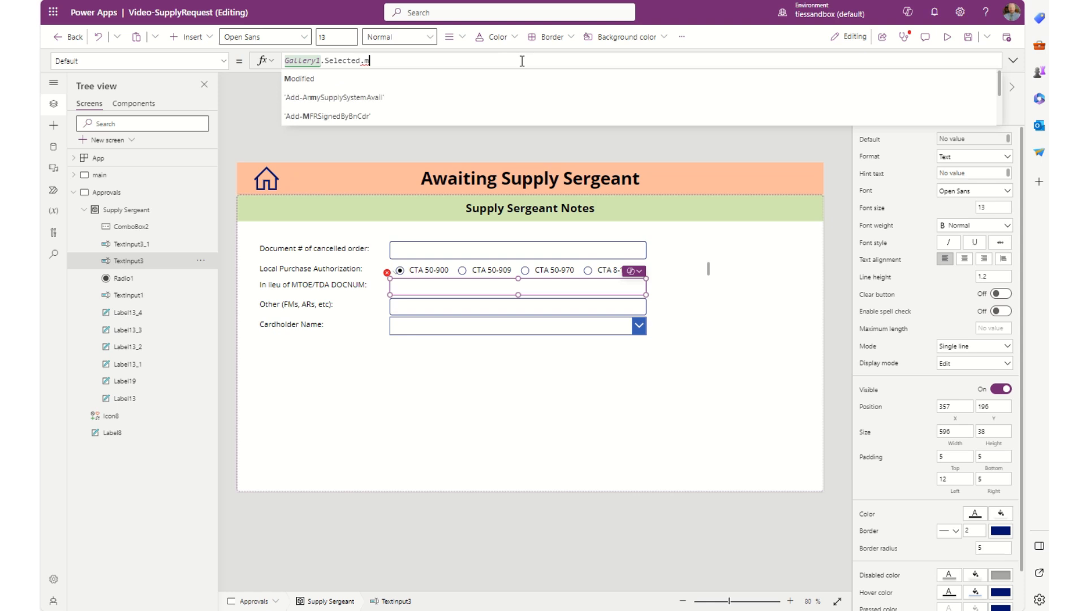
{"action": "key", "text": "Down"}
{"action": "key", "text": "Return"}
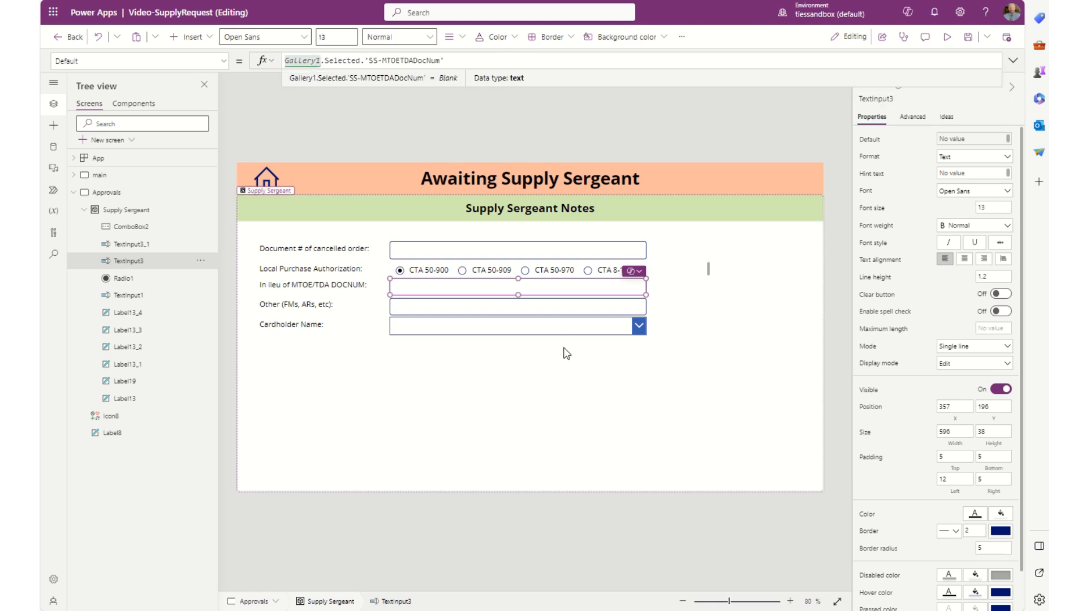
Step: Set the Default of the Other (FMs, ARs, etc) text input to Gallery1.Selected.'SS-Other'
{"action": "left_click", "coordinate": [462, 305]}
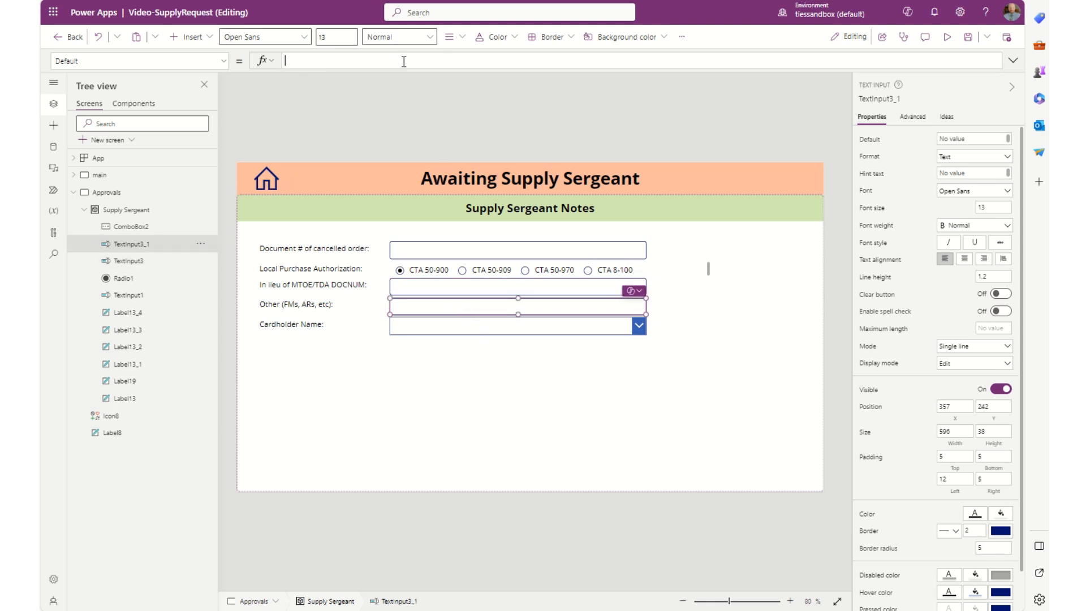
{"action": "type", "text": "Gallery1.Selected."}
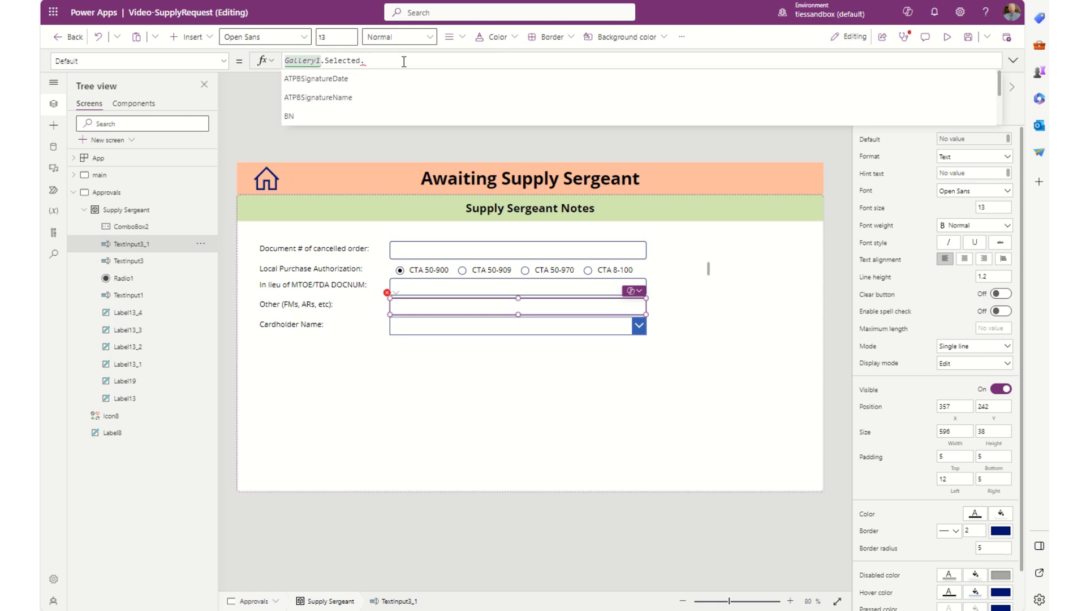
{"action": "type", "text": "SS-Oth"}
{"action": "key", "text": "Tab"}
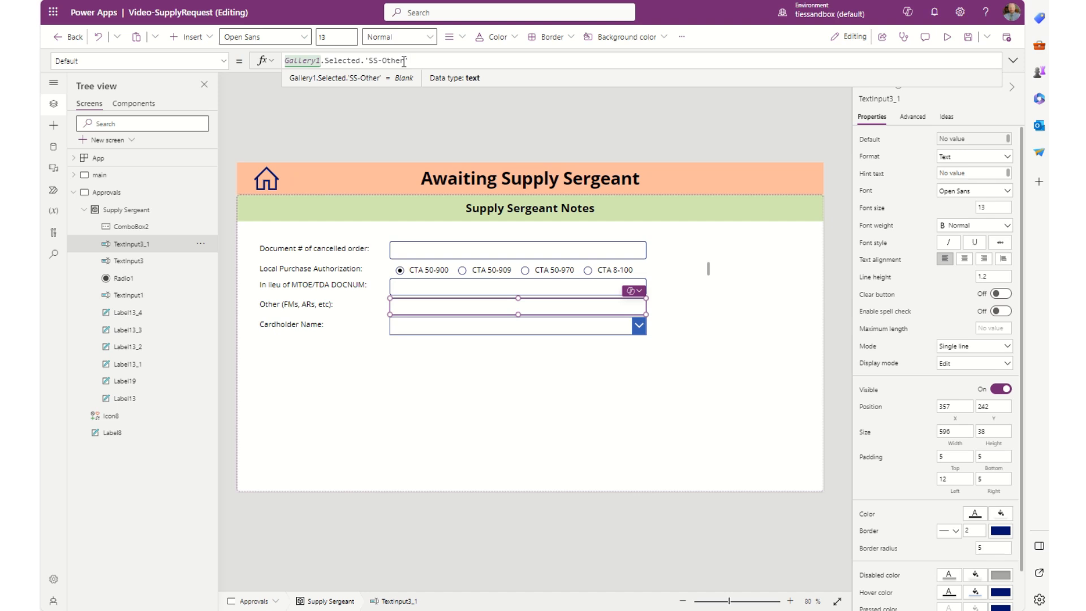
Step: Set the Cardholder Name combo box's DefaultSelectedItems to {Value:Gallery1.Selected.'SS-CardholderEmail'}
{"action": "left_click", "coordinate": [465, 332]}
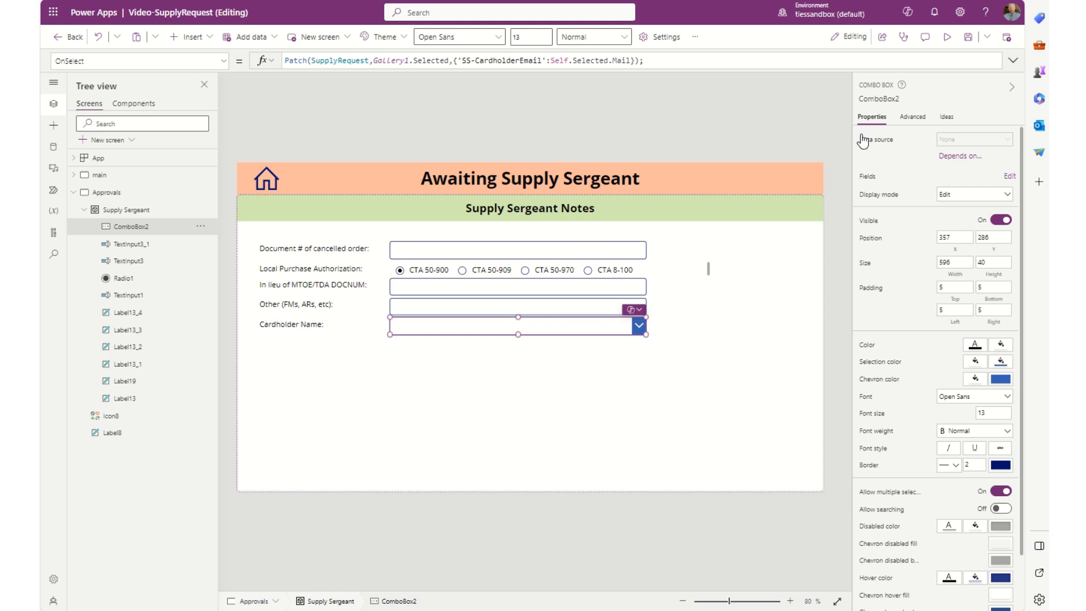
{"action": "left_click", "coordinate": [911, 117]}
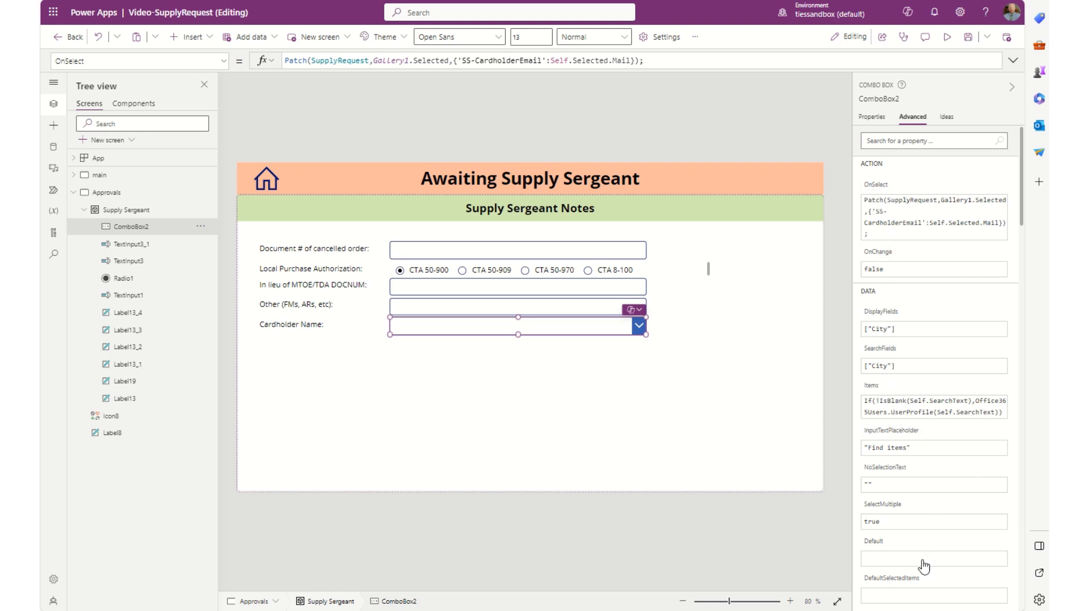
{"action": "left_click", "coordinate": [905, 586]}
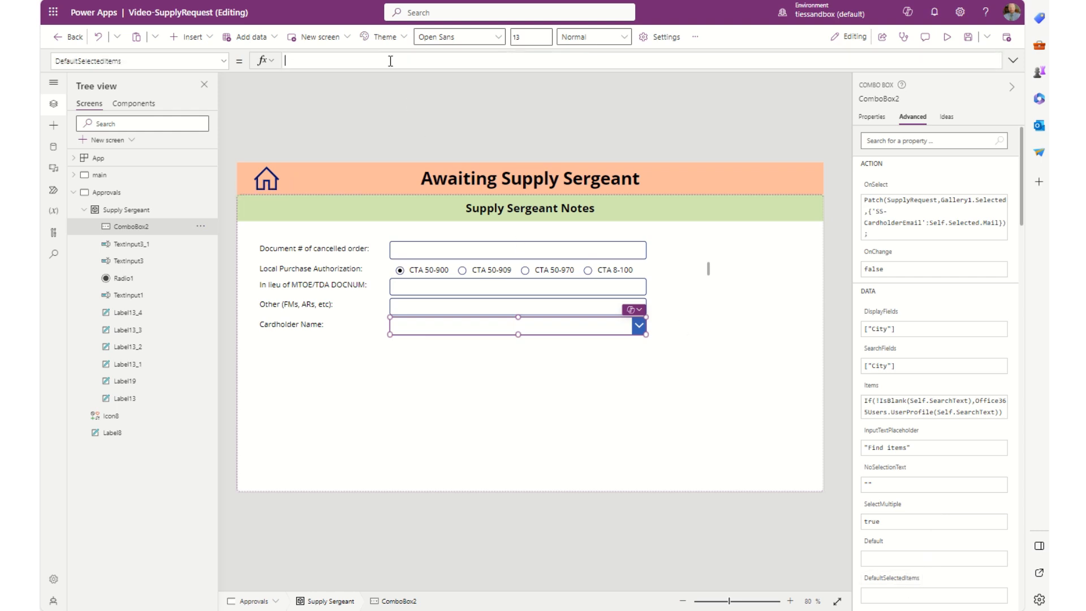
{"action": "type", "text": "{Value:Gallery1.Selected."}
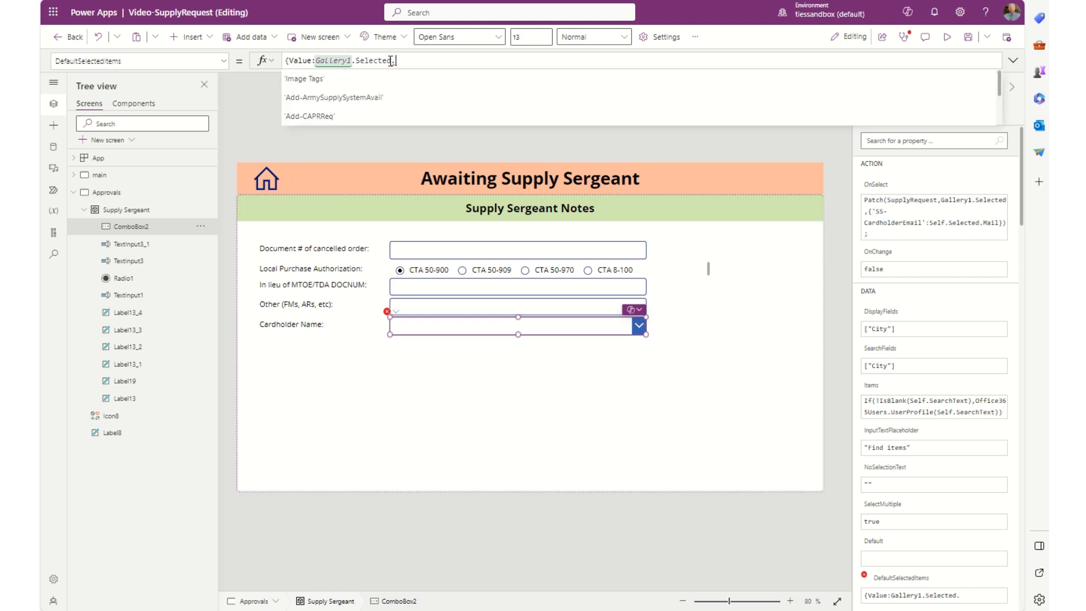
{"action": "type", "text": "car"}
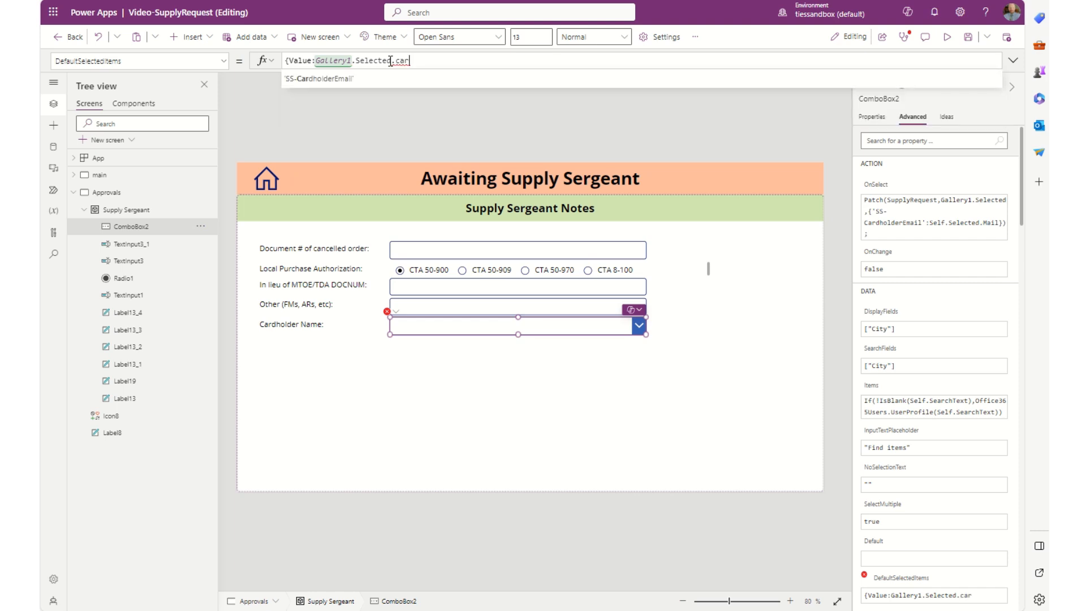
{"action": "key", "text": "Tab"}
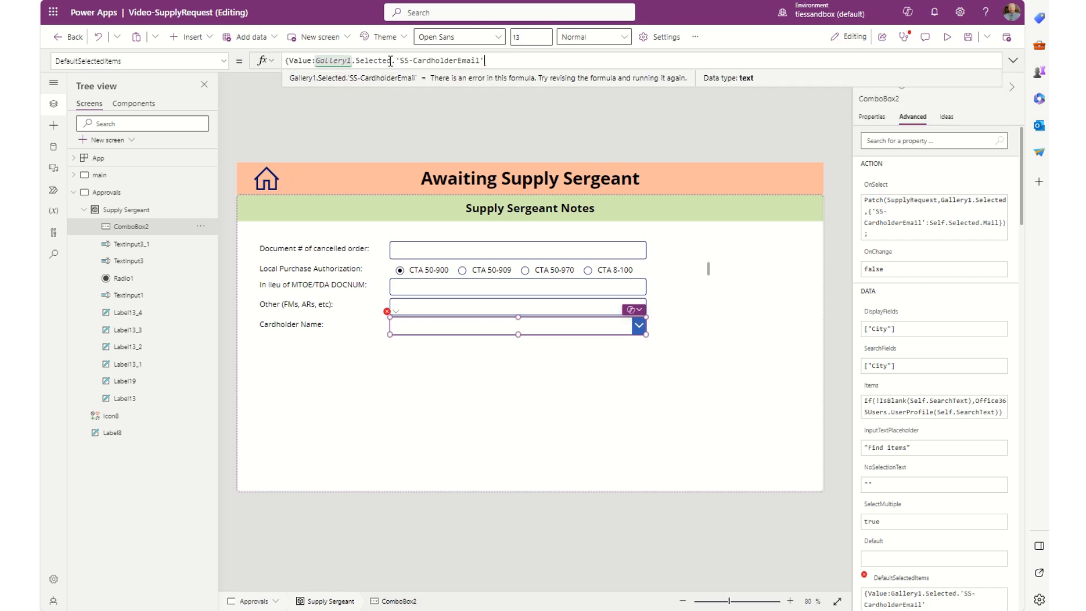
{"action": "type", "text": "}"}
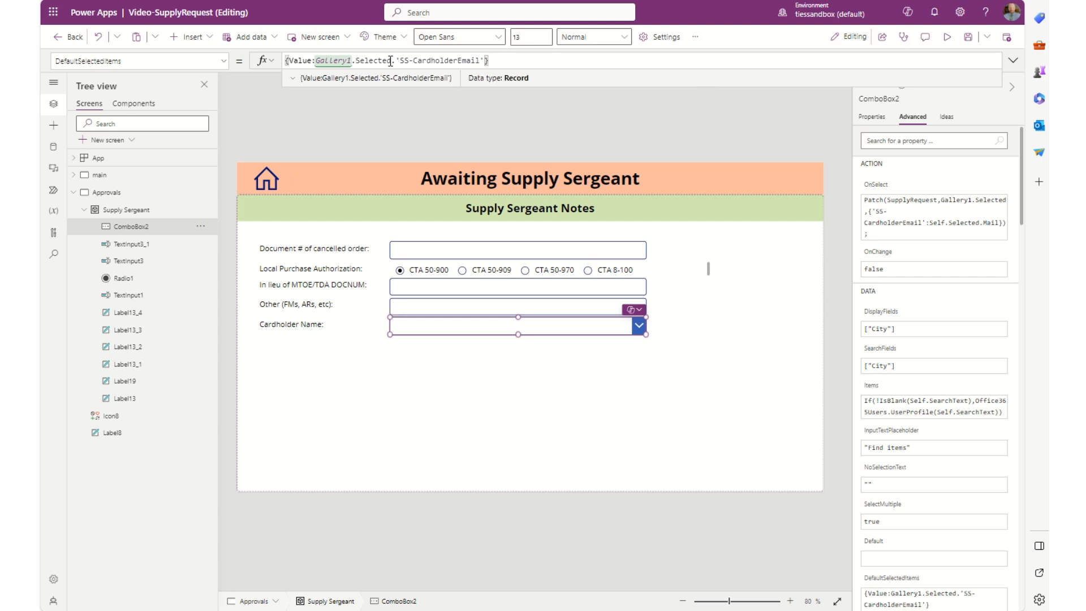
Step: Insert Office365Users.UserProfile( ahead of Gallery1.Selected.'SS-CardholderEmail' in the combo box's DefaultSelectedItems formula
{"action": "key", "text": "Left"}
{"action": "key", "text": "Left"}
{"action": "key", "text": "Left"}
{"action": "key", "text": "Left"}
{"action": "key", "text": "Left"}
{"action": "key", "text": "Left"}
{"action": "key", "text": "Left"}
{"action": "key", "text": "Left"}
{"action": "key", "text": "Left"}
{"action": "key", "text": "Left"}
{"action": "key", "text": "Left"}
{"action": "key", "text": "Left"}
{"action": "key", "text": "Left"}
{"action": "key", "text": "Left"}
{"action": "key", "text": "Left"}
{"action": "key", "text": "Left"}
{"action": "key", "text": "Left"}
{"action": "key", "text": "Left"}
{"action": "key", "text": "Left"}
{"action": "key", "text": "Left"}
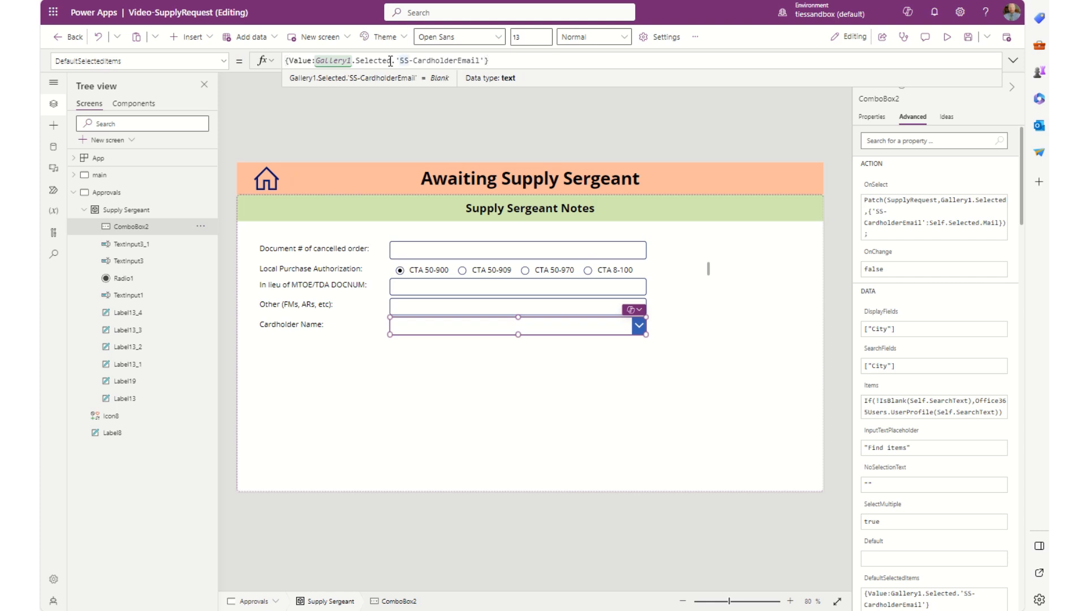
{"action": "key", "text": "Left"}
{"action": "key", "text": "Left"}
{"action": "key", "text": "Left"}
{"action": "key", "text": "Left"}
{"action": "key", "text": "Left"}
{"action": "key", "text": "Left"}
{"action": "key", "text": "Left"}
{"action": "key", "text": "Left"}
{"action": "key", "text": "Left"}
{"action": "key", "text": "Left"}
{"action": "key", "text": "Left"}
{"action": "key", "text": "Left"}
{"action": "key", "text": "Left"}
{"action": "key", "text": "Left"}
{"action": "key", "text": "Left"}
{"action": "key", "text": "Left"}
{"action": "key", "text": "Left"}
{"action": "key", "text": "Left"}
{"action": "key", "text": "Left"}
{"action": "type", "text": "office"}
{"action": "key", "text": "Tab"}
{"action": "type", "text": ".userpro"}
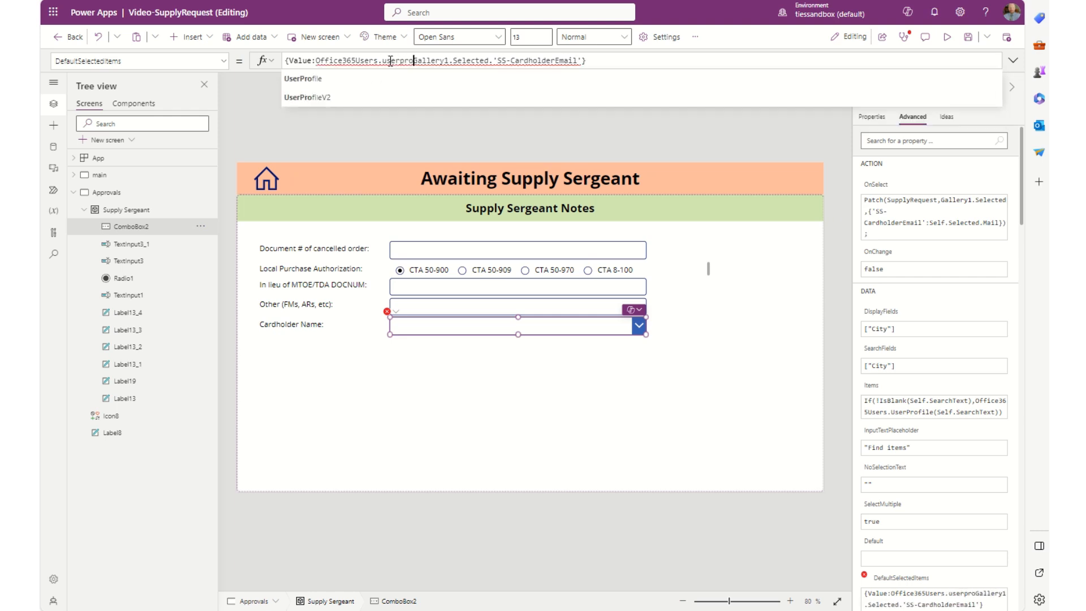
{"action": "key", "text": "Tab"}
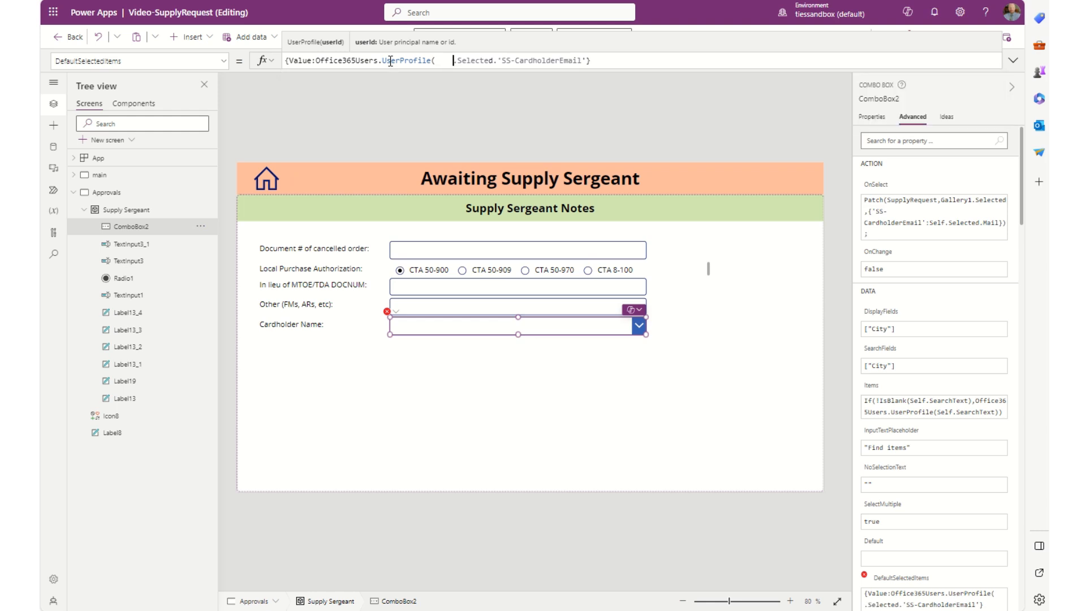
{"action": "key", "text": "Left"}
{"action": "key", "text": "Left"}
{"action": "key", "text": "Left"}
{"action": "key", "text": "Left"}
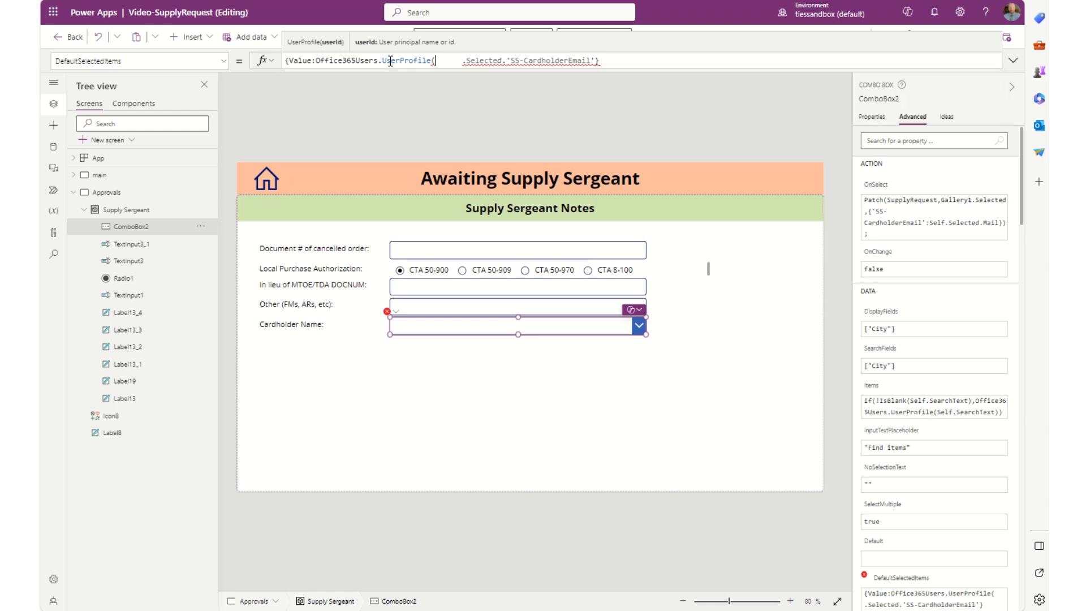
{"action": "type", "text": "self"}
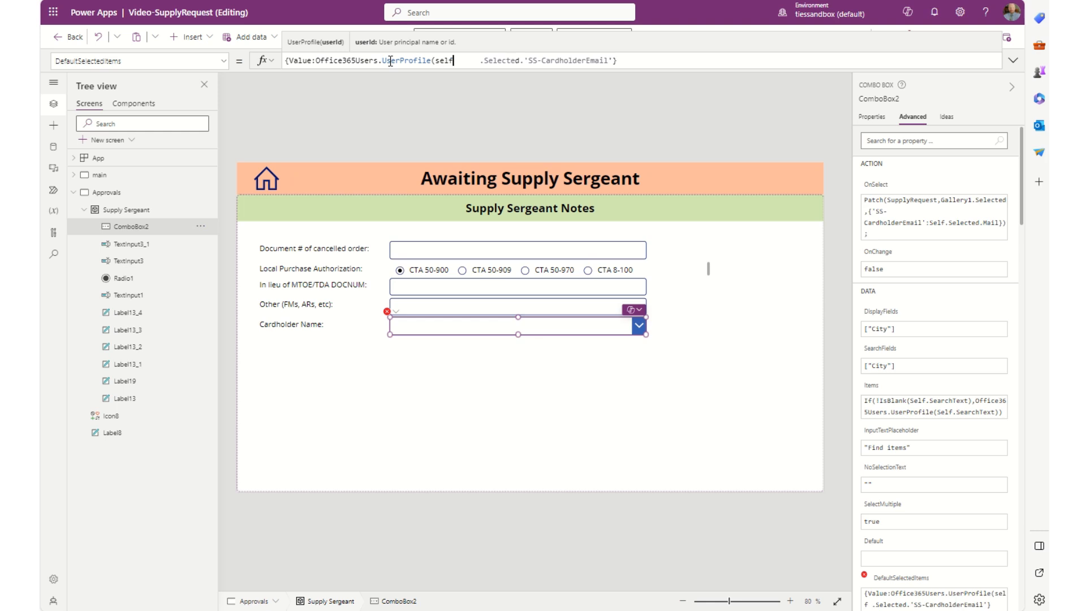
{"action": "key", "text": "BackSpace"}
{"action": "key", "text": "BackSpace"}
{"action": "key", "text": "BackSpace"}
{"action": "key", "text": "BackSpace"}
{"action": "type", "text": "Fal"}
{"action": "key", "text": "BackSpace"}
{"action": "key", "text": "BackSpace"}
{"action": "key", "text": "BackSpace"}
{"action": "type", "text": "Gallery"}
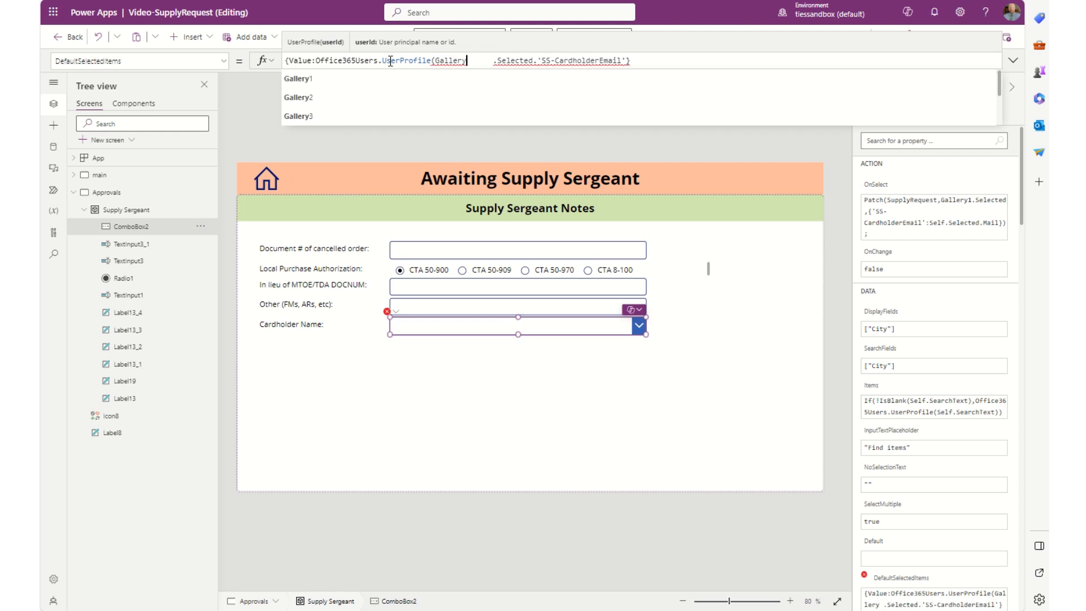
{"action": "type", "text": "1"}
{"action": "key", "text": "Delete"}
{"action": "key", "text": "Delete"}
{"action": "key", "text": "Delete"}
Step: Close the UserProfile call after 'SS-CardholderEmail' and append .DisplayName inside the record braces
{"action": "key", "text": "Right"}
{"action": "key", "text": "Right"}
{"action": "key", "text": "Right"}
{"action": "key", "text": "Right"}
{"action": "key", "text": "Right"}
{"action": "key", "text": "Right"}
{"action": "key", "text": "Right"}
{"action": "key", "text": "Right"}
{"action": "key", "text": "Right"}
{"action": "key", "text": "Right"}
{"action": "key", "text": "Right"}
{"action": "key", "text": "Right"}
{"action": "key", "text": "Right"}
{"action": "key", "text": "Right"}
{"action": "key", "text": "Right"}
{"action": "key", "text": "Right"}
{"action": "key", "text": "Right"}
{"action": "key", "text": "Right"}
{"action": "key", "text": "Right"}
{"action": "key", "text": "Right"}
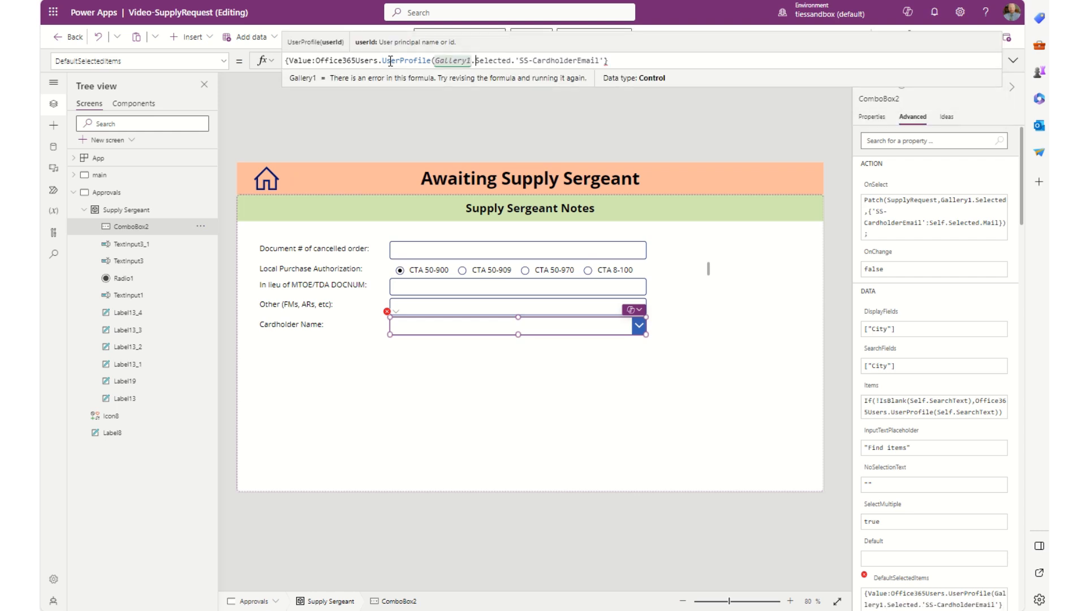
{"action": "key", "text": "Right"}
{"action": "key", "text": "Right"}
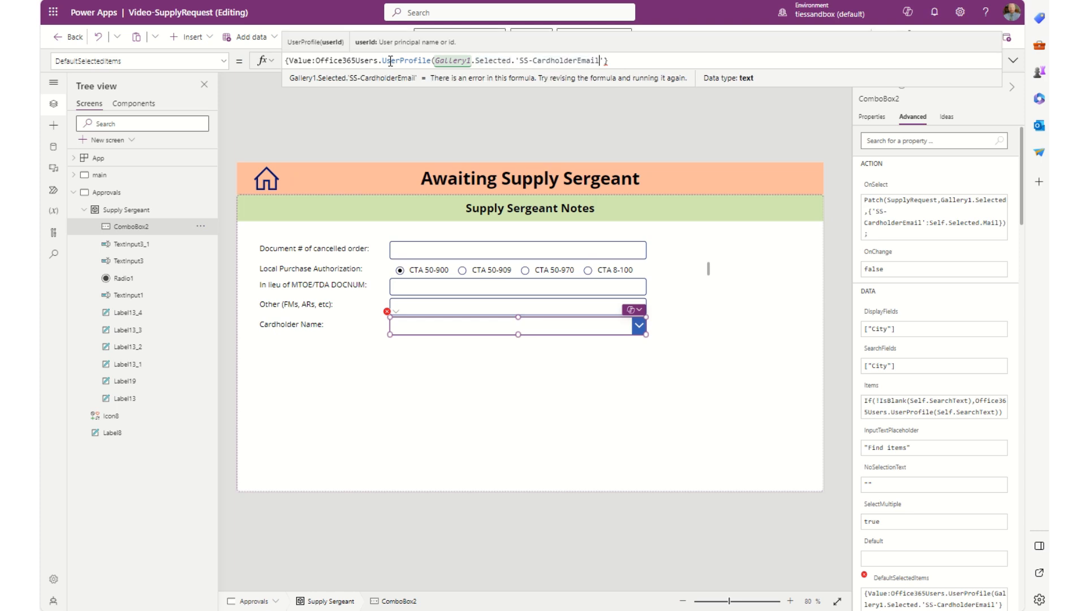
{"action": "type", "text": ").dis"}
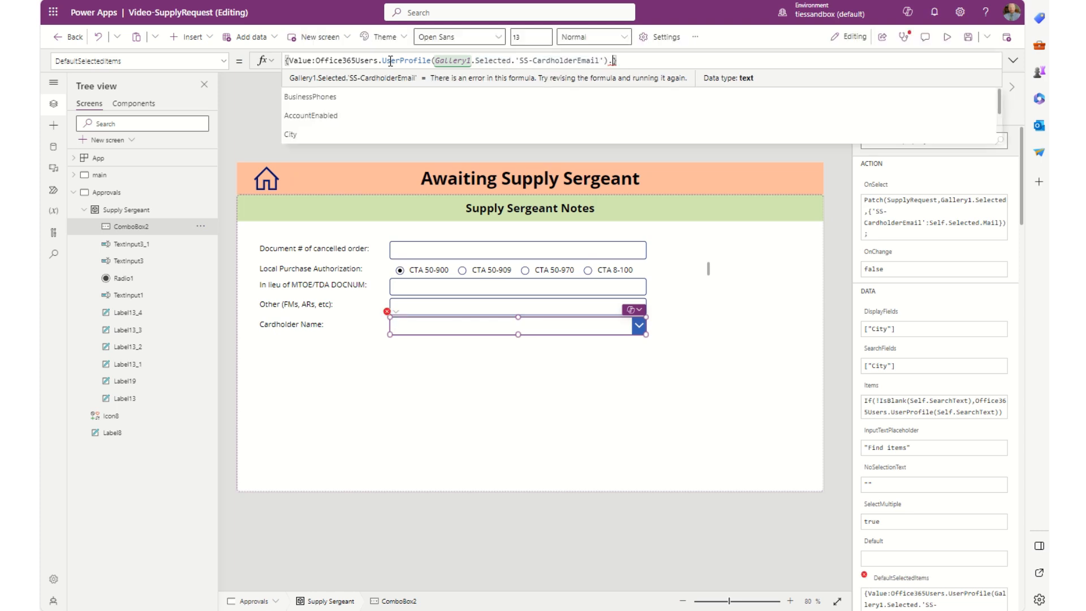
{"action": "key", "text": "Tab"}
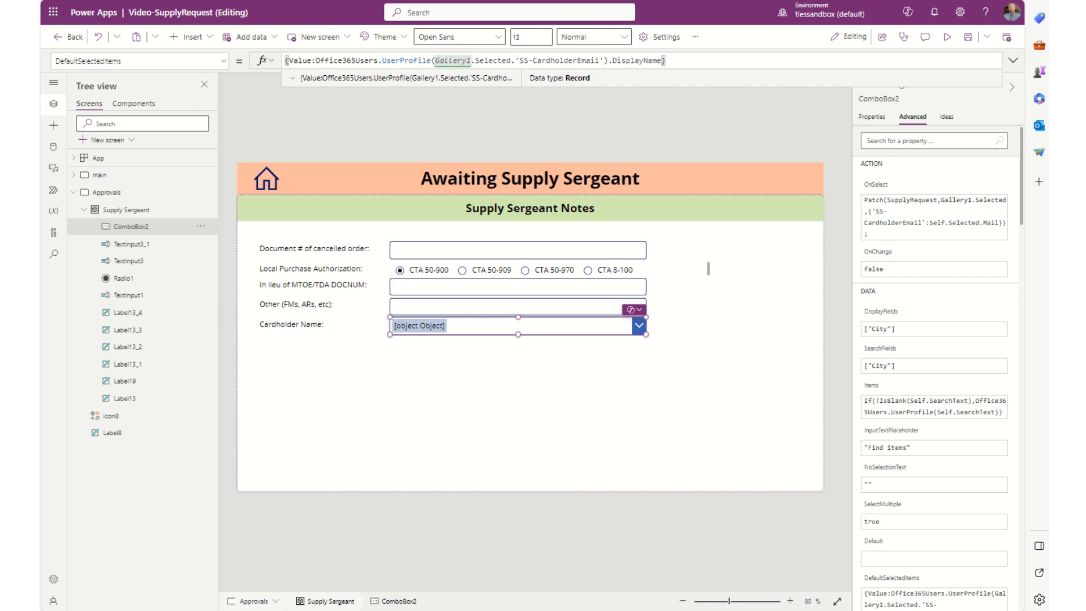
Step: Insert a text label below the Cardholder Name row, about 1327 wide and 95 high, at about X 16, Y 372
{"action": "left_click", "coordinate": [208, 37]}
{"action": "left_click", "coordinate": [206, 106]}
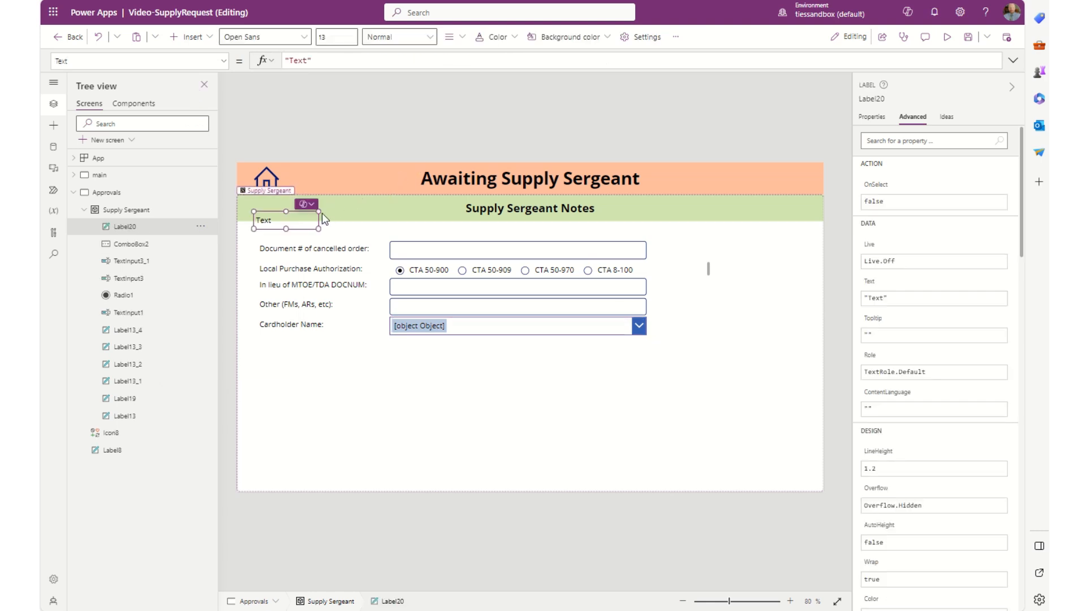
{"action": "left_click_drag", "start_coordinate": [303, 231], "coordinate": [734, 379]}
{"action": "left_click_drag", "start_coordinate": [793, 400], "coordinate": [813, 395]}
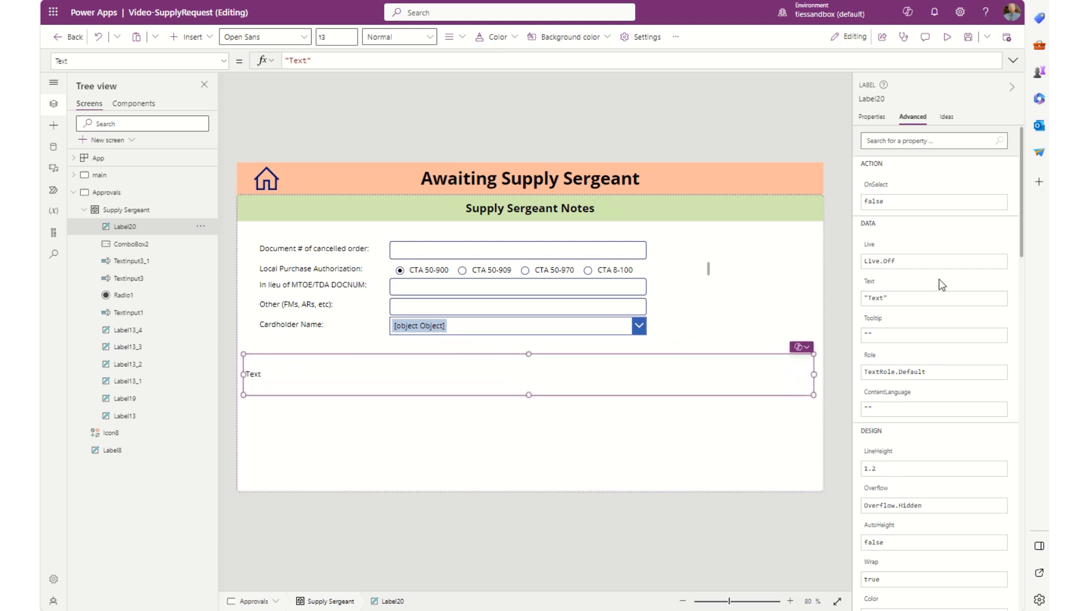
Step: Top-align the new label and replace its text with the "I have reviewed the request" statement, ending in "(include cancelled document number if applicable)"
{"action": "left_click", "coordinate": [880, 126]}
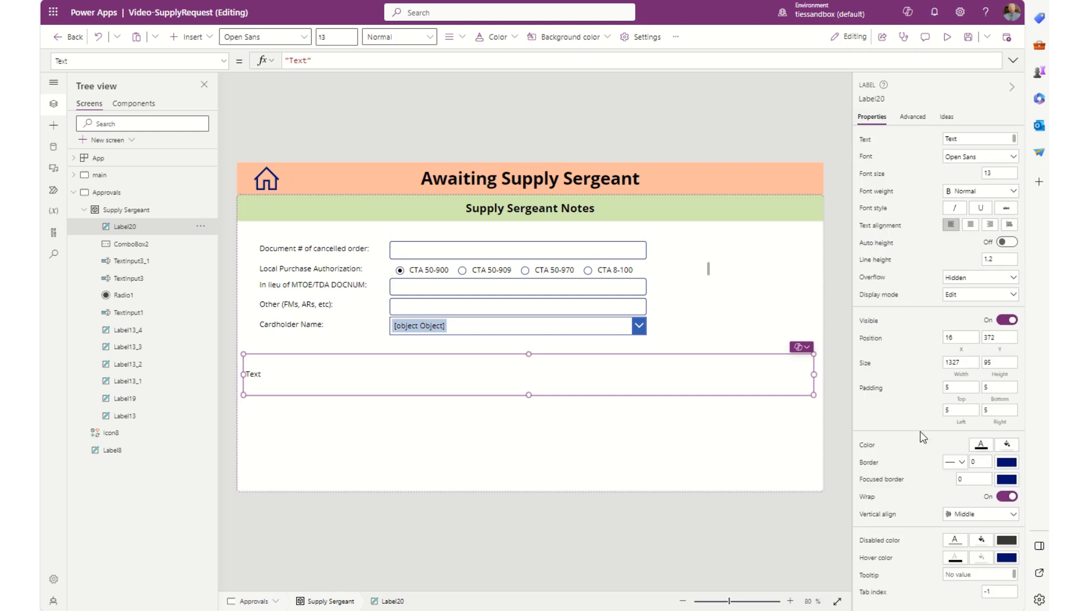
{"action": "left_click", "coordinate": [974, 515]}
{"action": "left_click", "coordinate": [972, 531]}
{"action": "key", "text": "ctrl+a"}
{"action": "type", "text": "\"I have reviewed the request and these items are either not available in the Army supply system or the estimated ship date is unacceptable (include cancelled document number if applicable)\""}
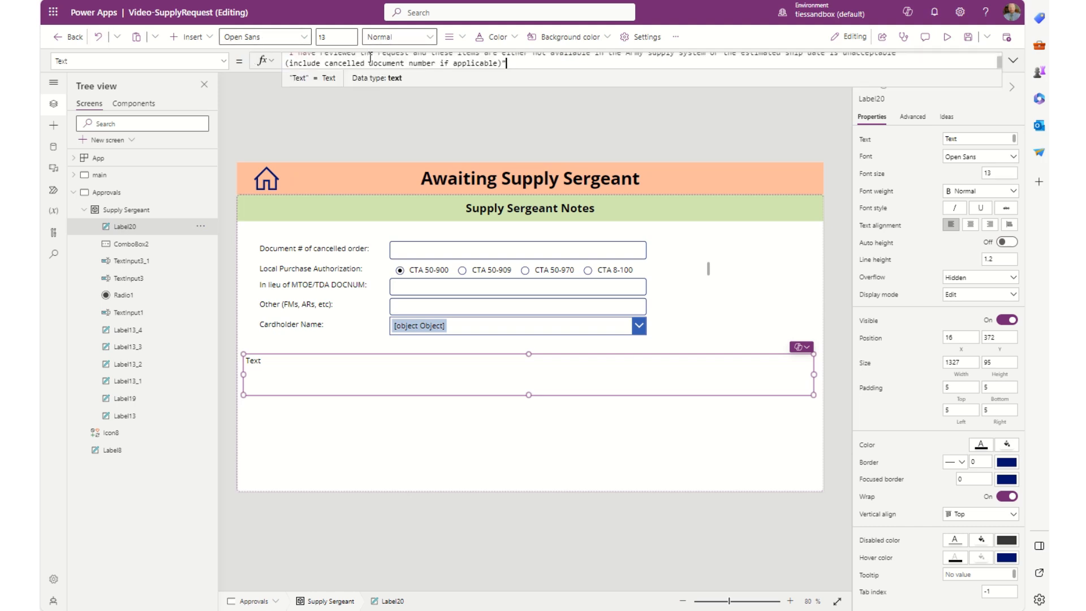
Step: Center the statement label's text and set its font size to 20
{"action": "left_click", "coordinate": [462, 37]}
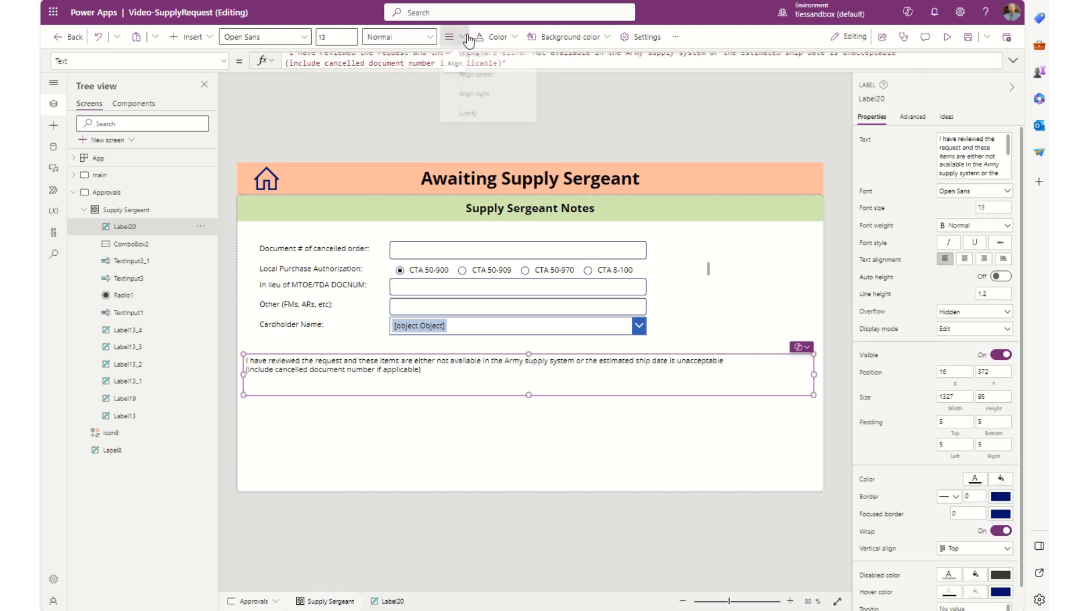
{"action": "left_click", "coordinate": [475, 77]}
{"action": "left_click", "coordinate": [345, 36]}
{"action": "type", "text": "20"}
{"action": "key", "text": "Return"}
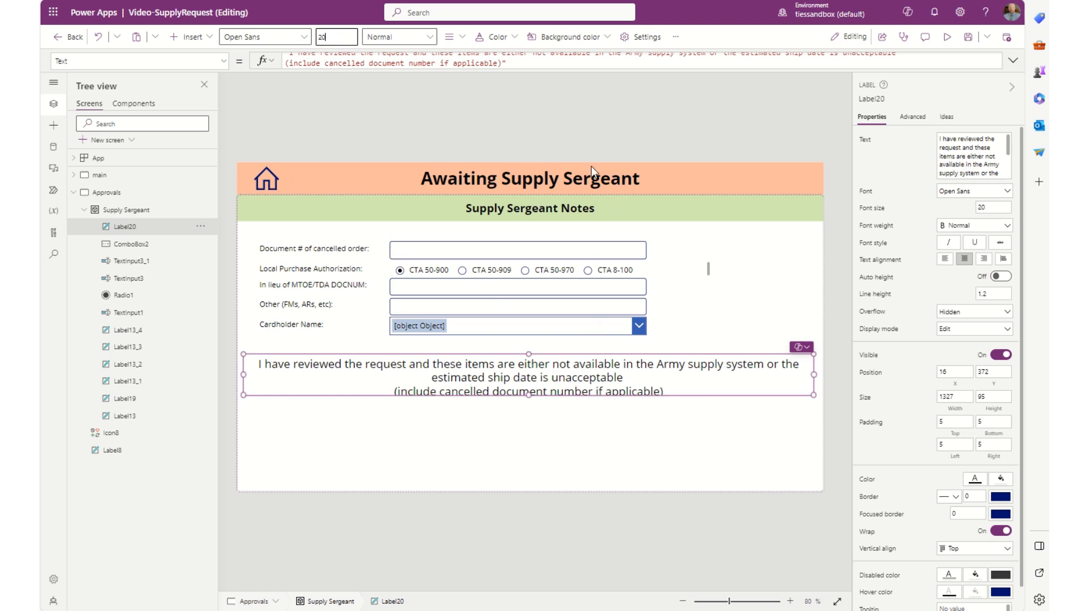
Step: Remove the line break before "(include cancelled document number if applicable)" in the statement label and center-align its text
{"action": "left_click", "coordinate": [463, 38]}
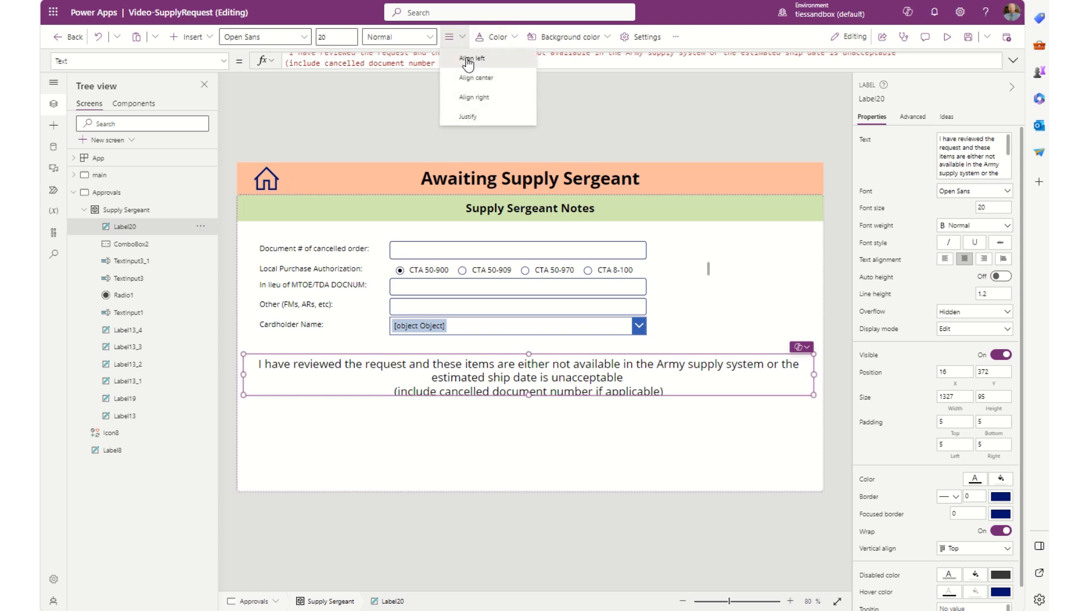
{"action": "left_click", "coordinate": [463, 66]}
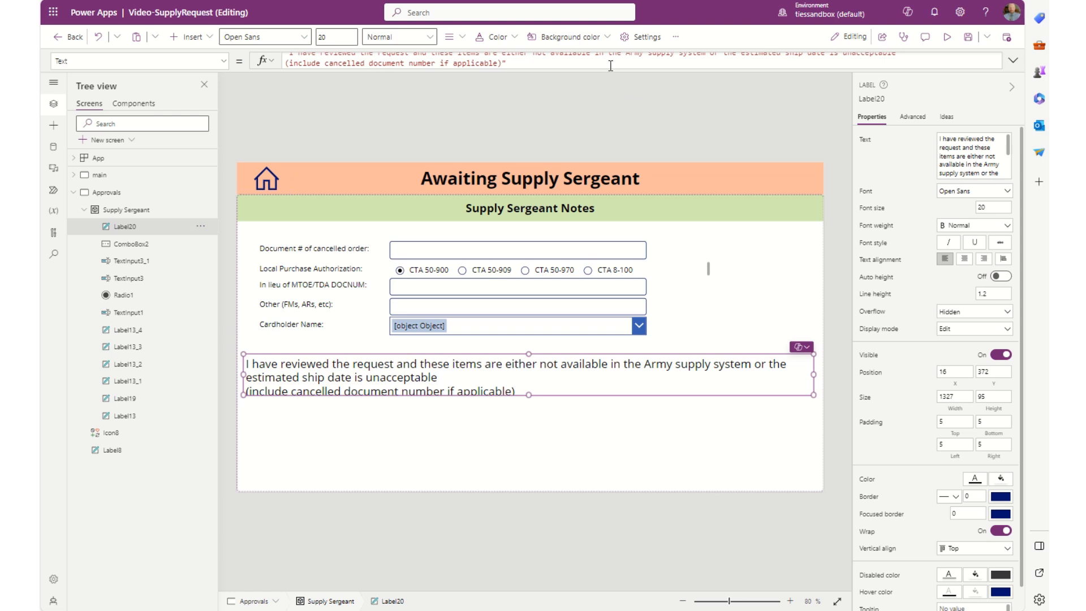
{"action": "scroll", "coordinate": [688, 54], "scroll_direction": "up", "scroll_amount": 1}
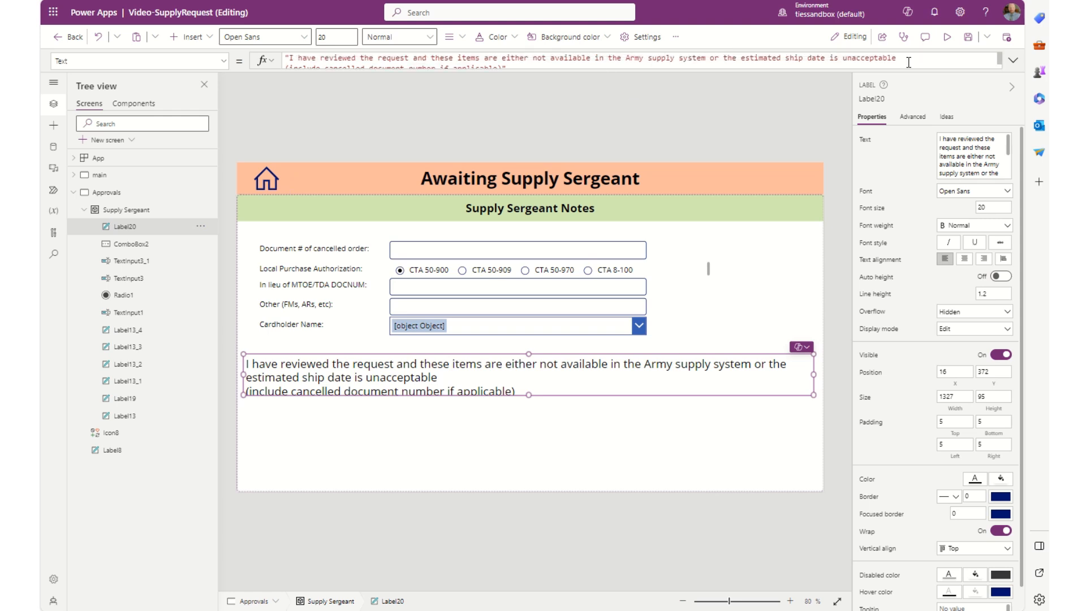
{"action": "key", "text": "Delete"}
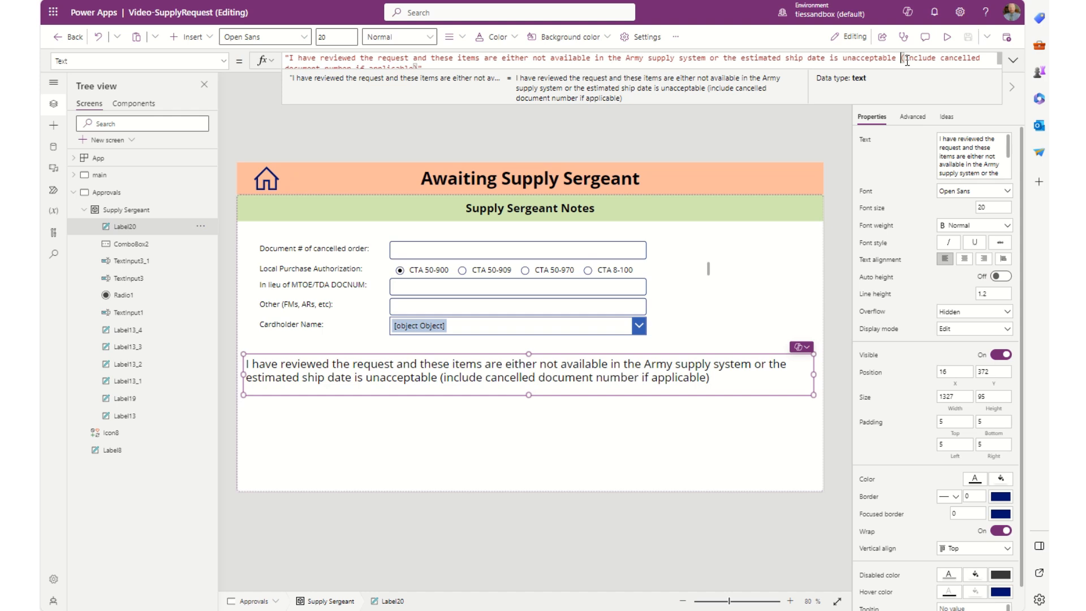
{"action": "key", "text": "shift+Return"}
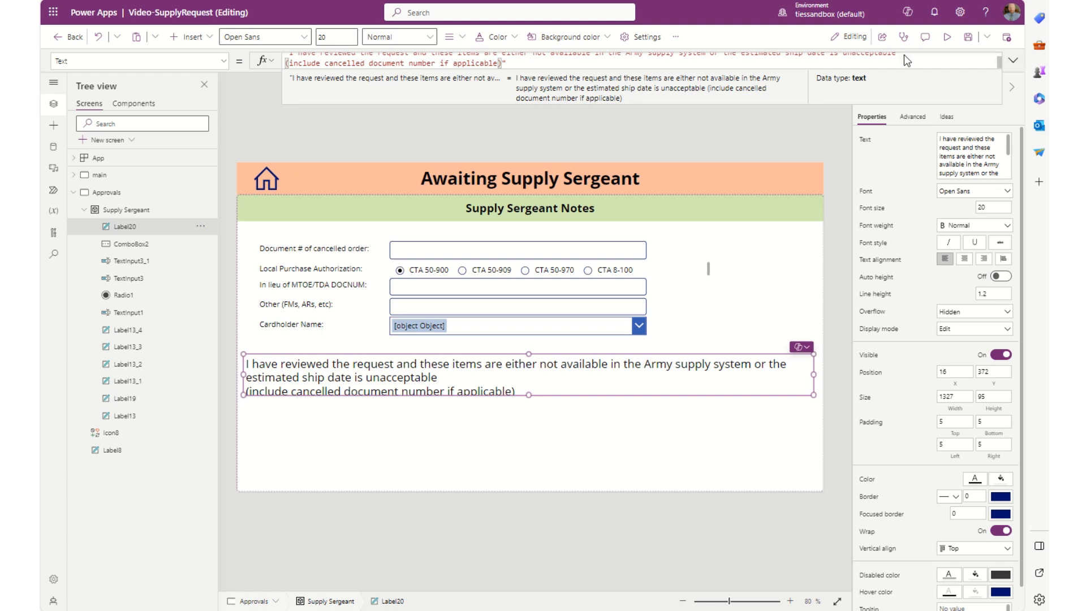
{"action": "key", "text": "BackSpace"}
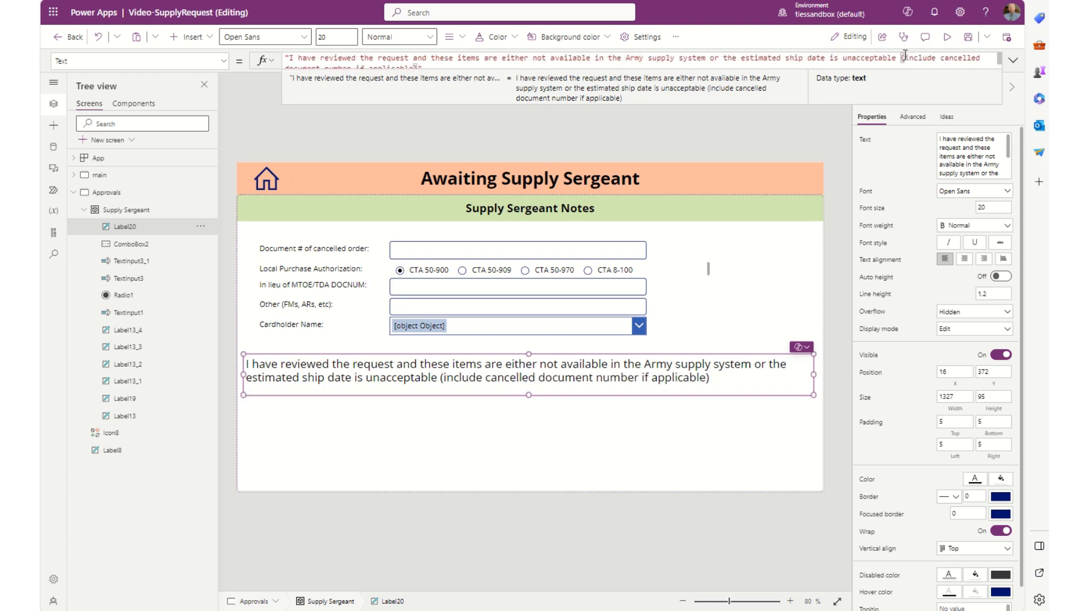
{"action": "left_click", "coordinate": [461, 38]}
{"action": "left_click", "coordinate": [466, 78]}
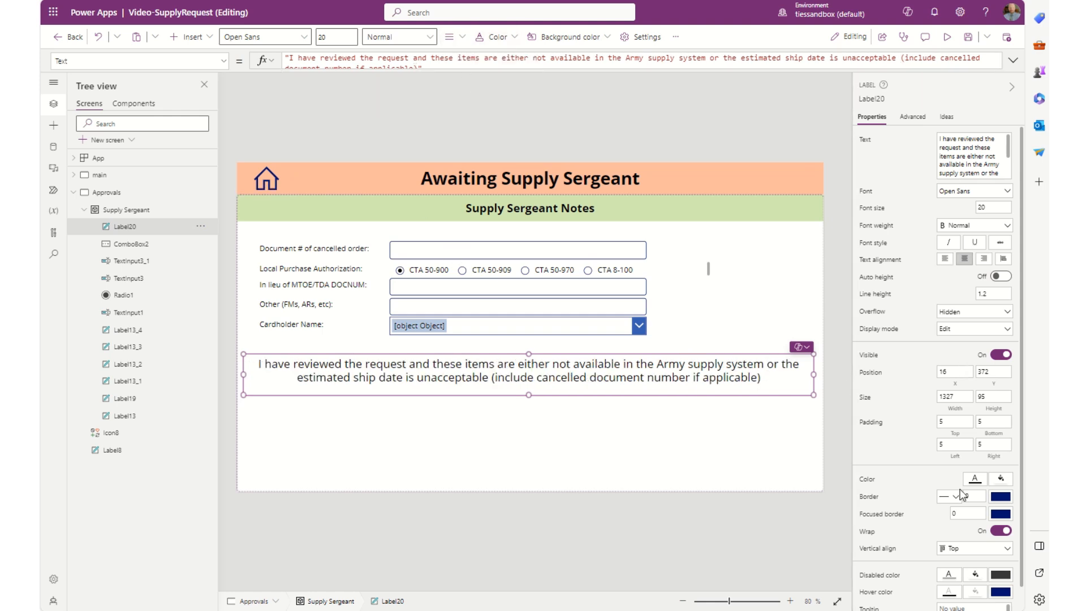
Step: Fill the statement label with light orange and stretch it across the full container, to X 0 and width 1366
{"action": "left_click", "coordinate": [1001, 480]}
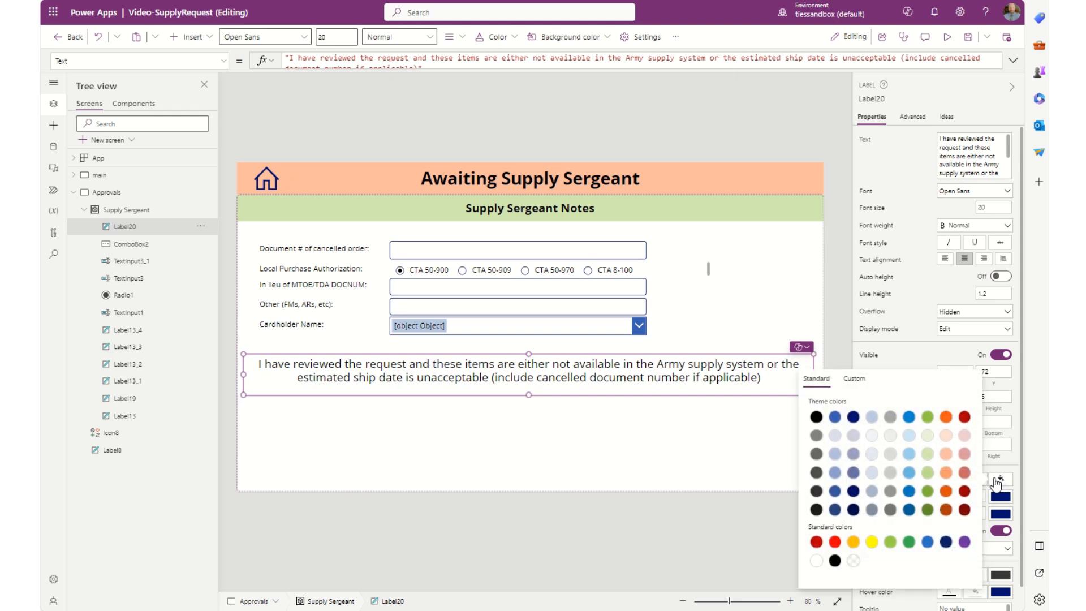
{"action": "left_click", "coordinate": [946, 454]}
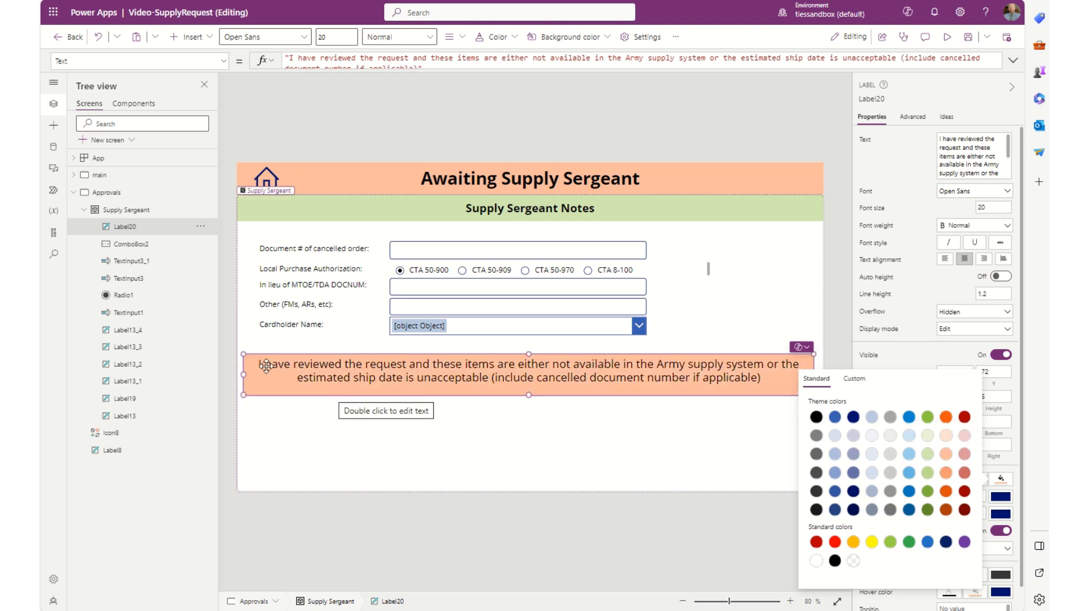
{"action": "left_click_drag", "start_coordinate": [243, 374], "coordinate": [235, 375]}
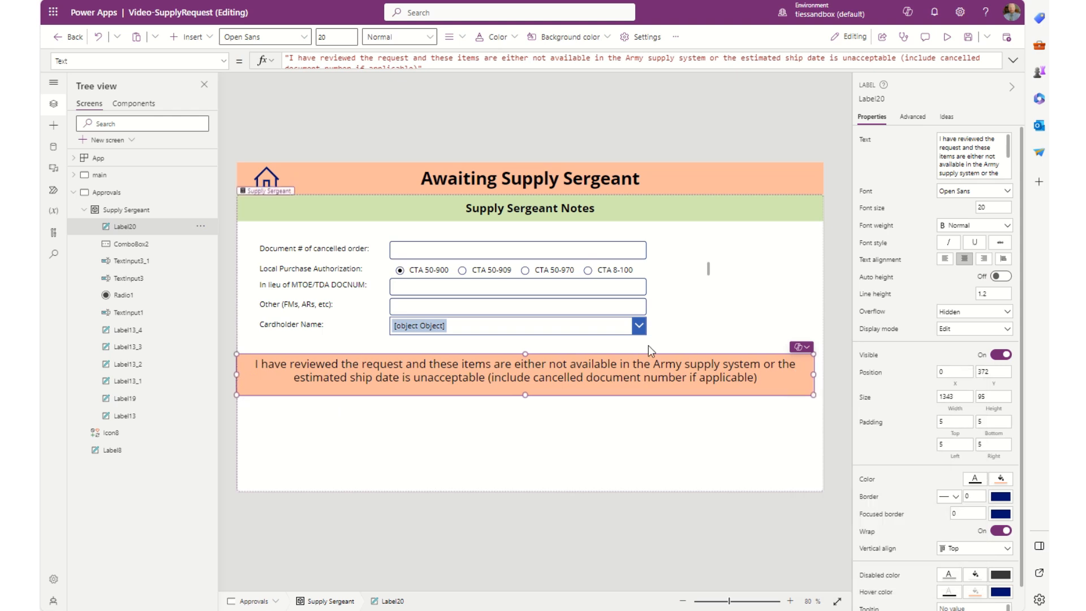
{"action": "left_click_drag", "start_coordinate": [814, 373], "coordinate": [825, 375]}
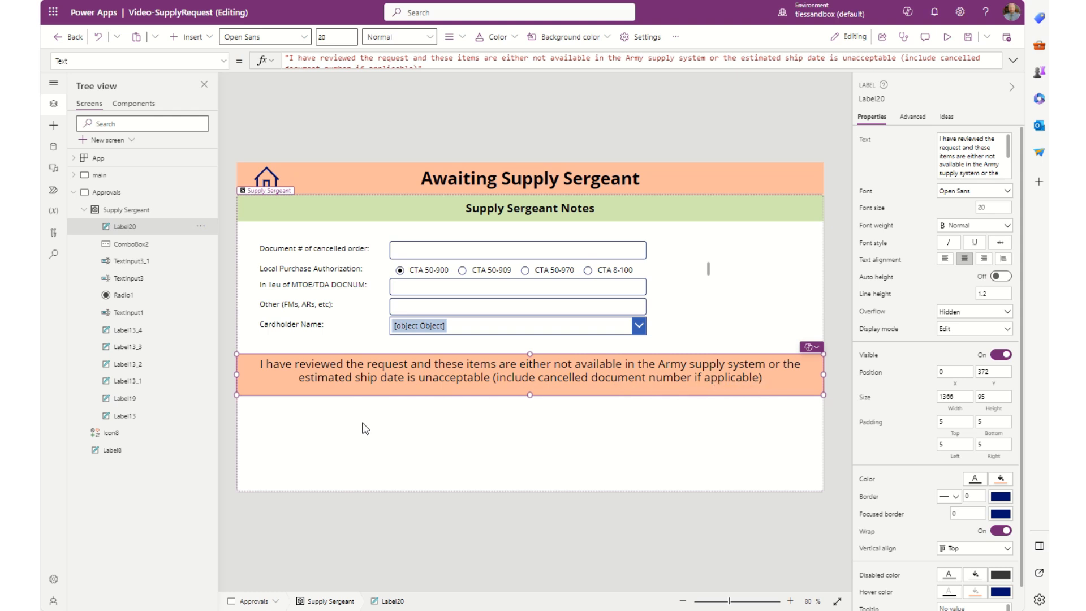
Step: Add a text label below the review statement reading "Supply Sergeant Name:" and narrow it to a width of 232
{"action": "left_click", "coordinate": [192, 37]}
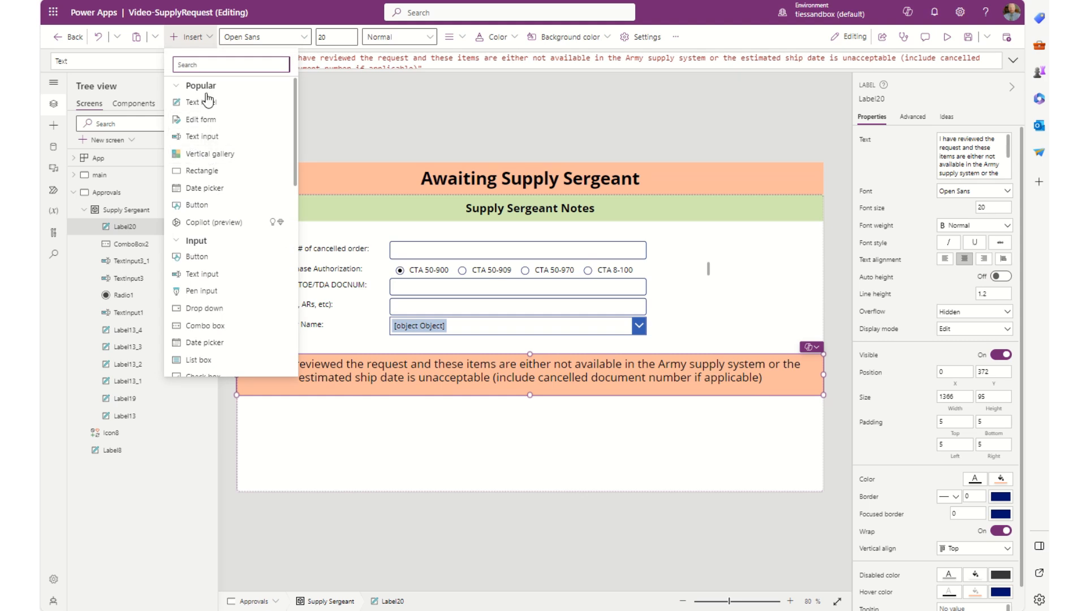
{"action": "left_click", "coordinate": [208, 102]}
{"action": "left_click_drag", "start_coordinate": [306, 226], "coordinate": [455, 416]}
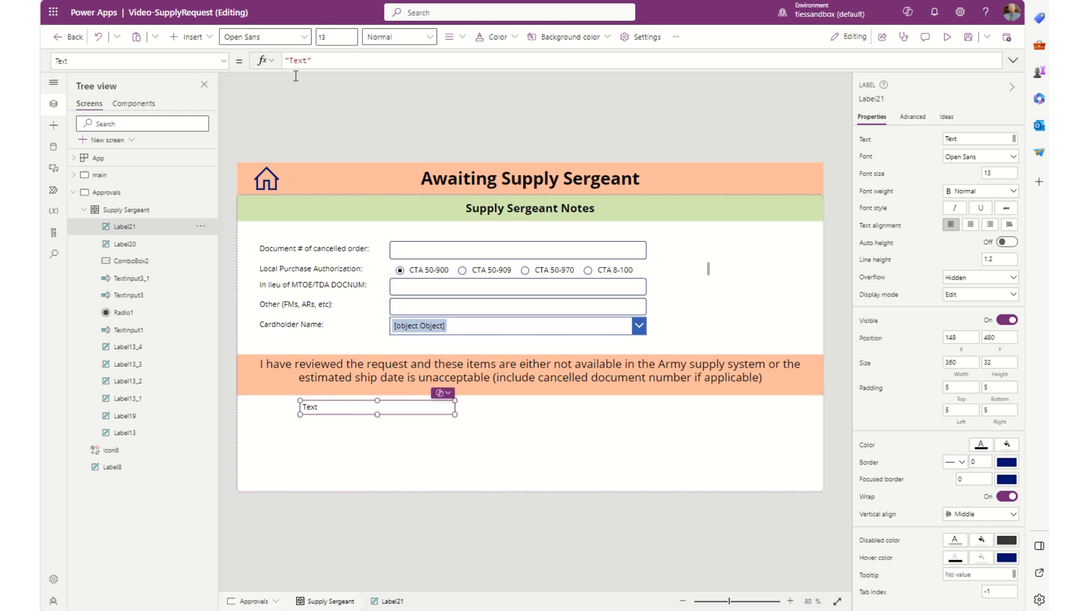
{"action": "double_click", "coordinate": [305, 61]}
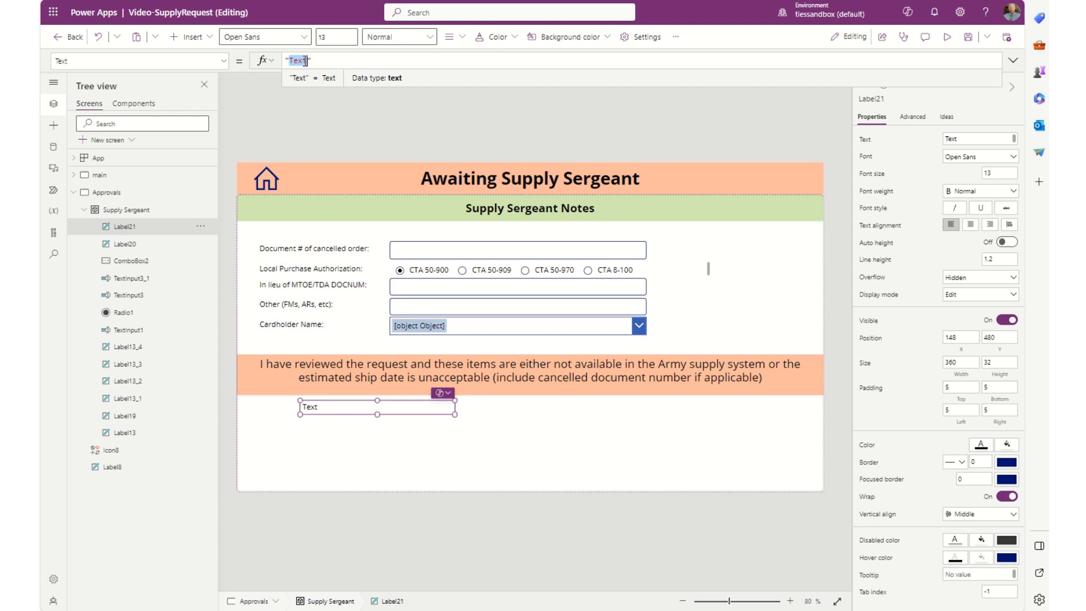
{"action": "type", "text": "Supply Sergean"}
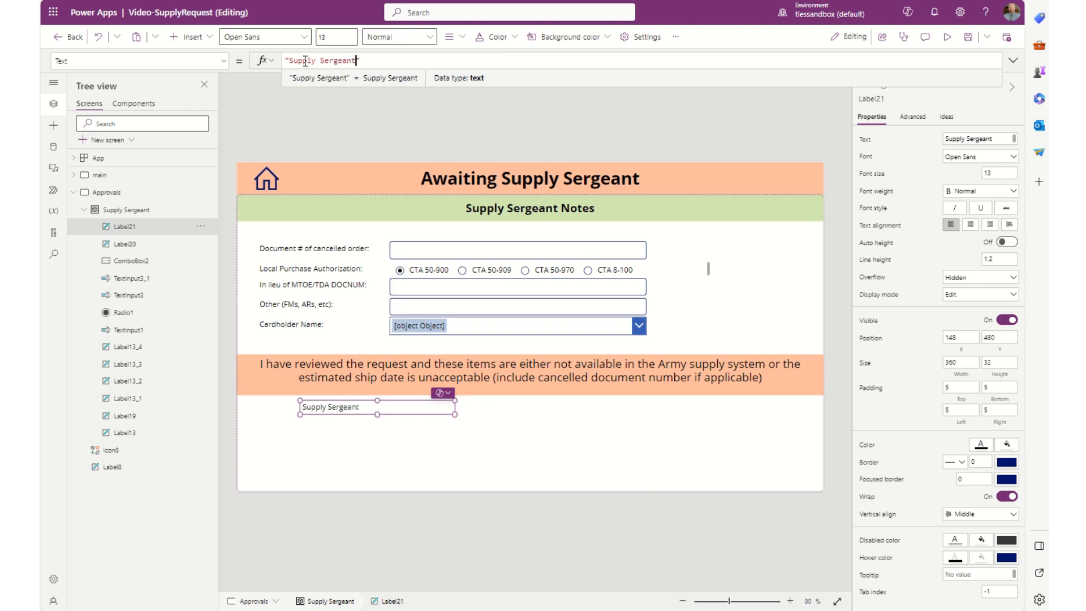
{"action": "type", "text": "t Name:"}
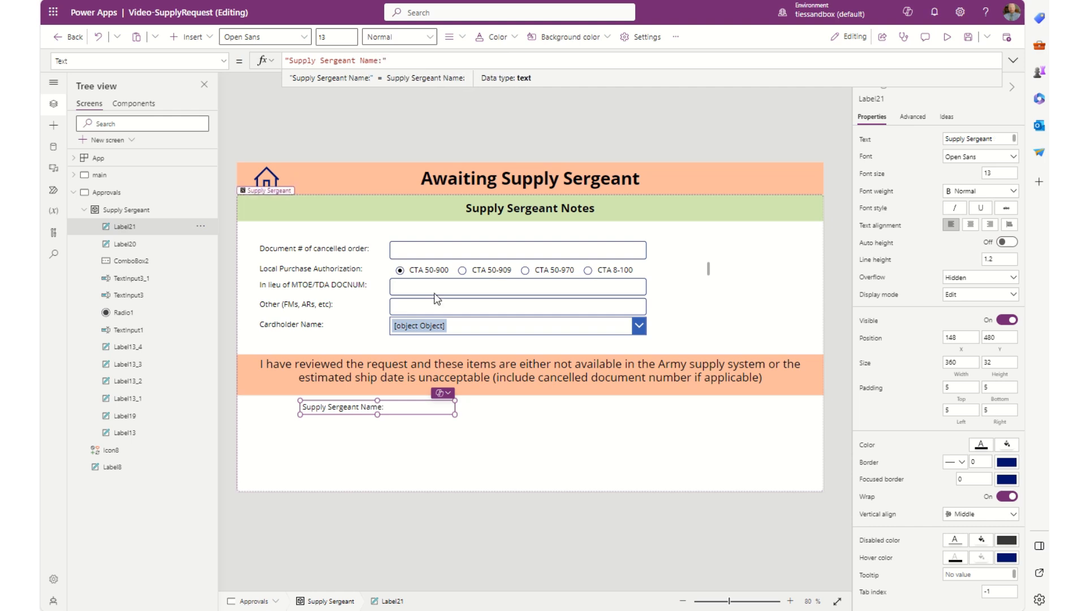
{"action": "left_click_drag", "start_coordinate": [455, 408], "coordinate": [400, 408]}
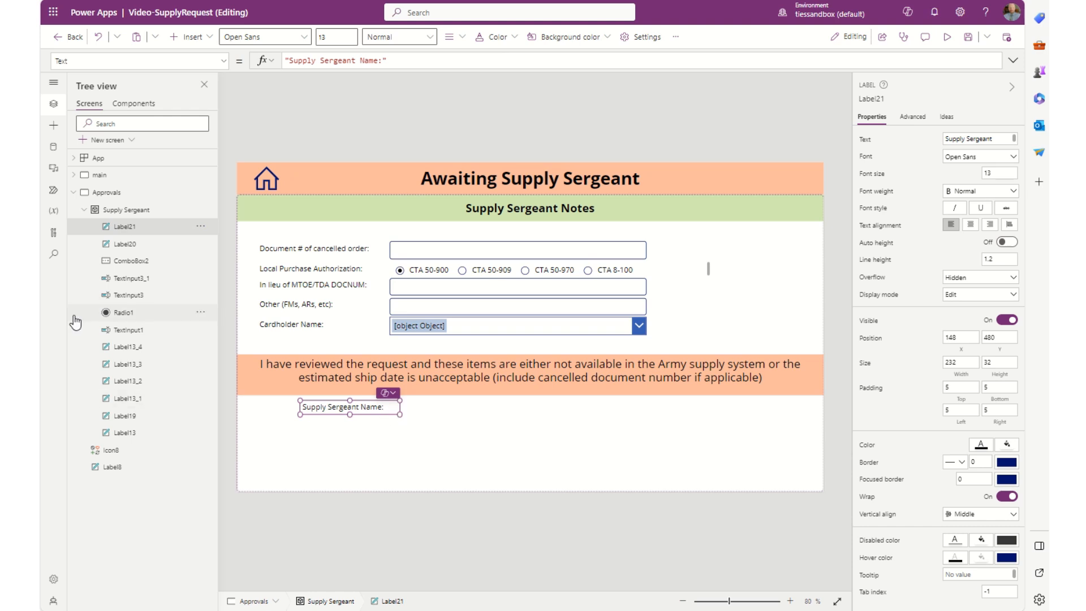
Step: Insert a second text label beside the "Supply Sergeant Name:" label, at X 395, Y 479, with a width of 495
{"action": "left_click", "coordinate": [205, 48]}
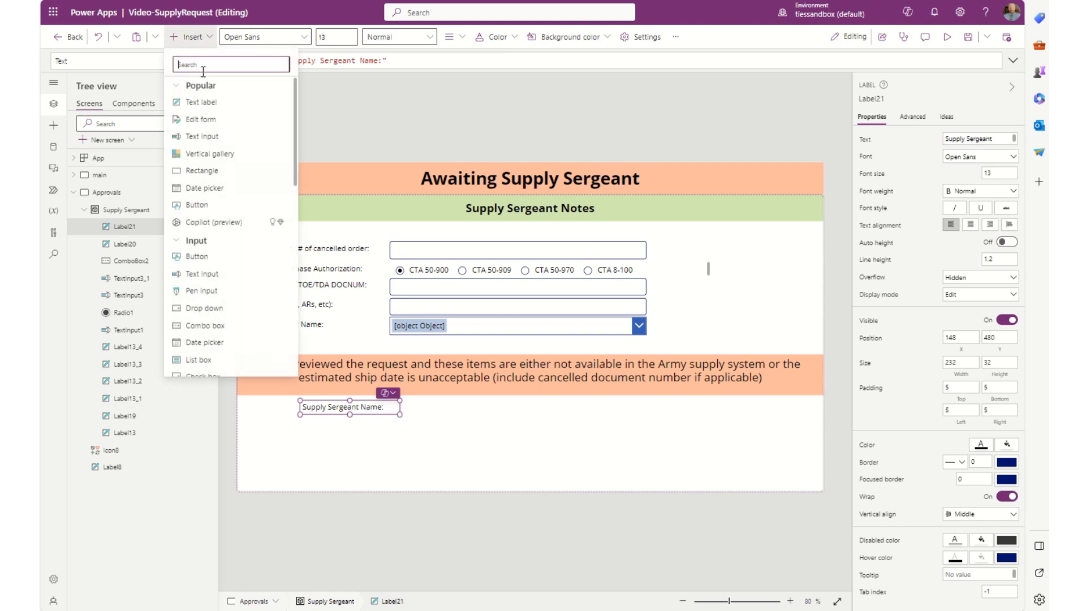
{"action": "left_click", "coordinate": [203, 102]}
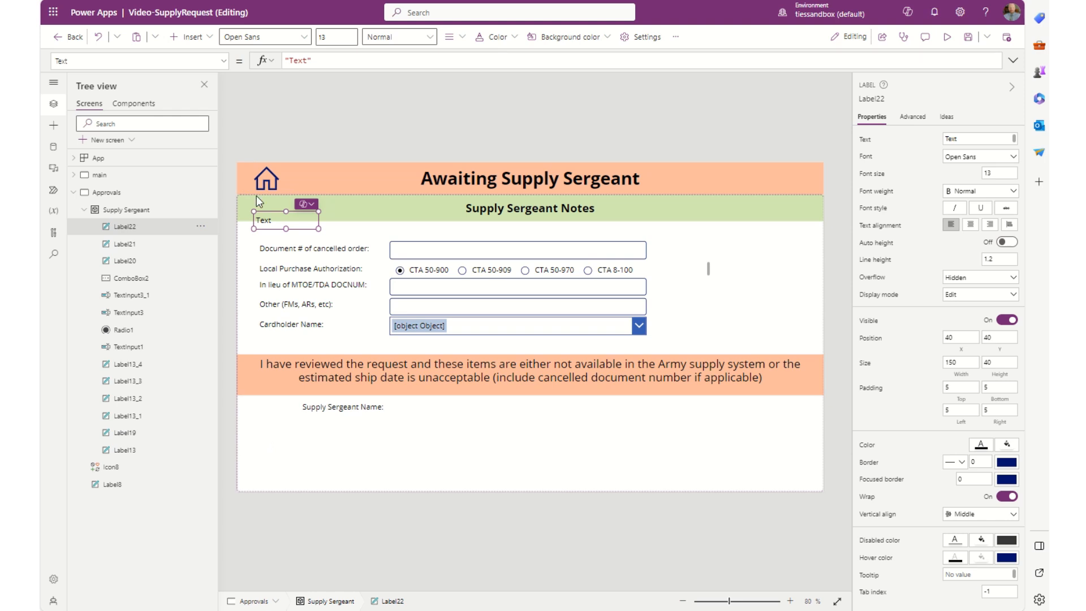
{"action": "left_click_drag", "start_coordinate": [269, 221], "coordinate": [386, 249]}
{"action": "left_click_drag", "start_coordinate": [530, 434], "coordinate": [620, 415]}
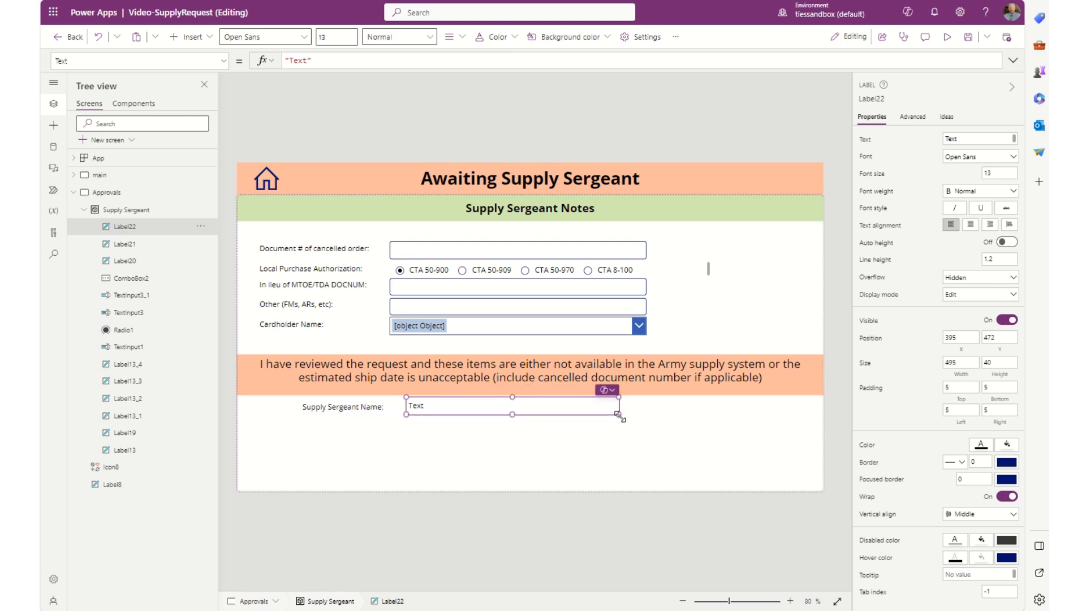
{"action": "left_click", "coordinate": [586, 434]}
{"action": "left_click", "coordinate": [419, 405]}
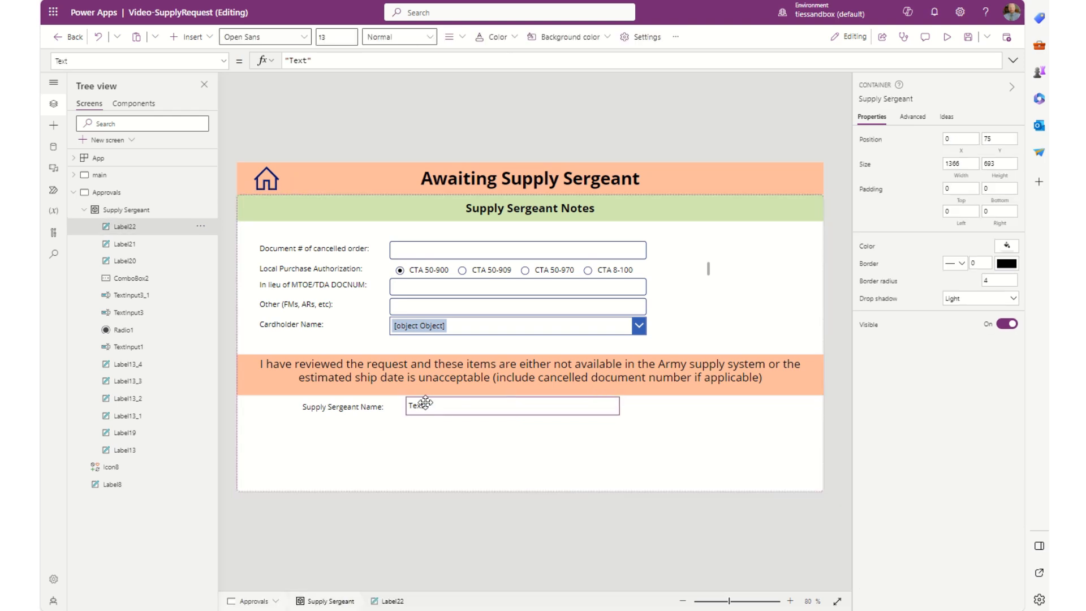
{"action": "key", "text": "Down"}
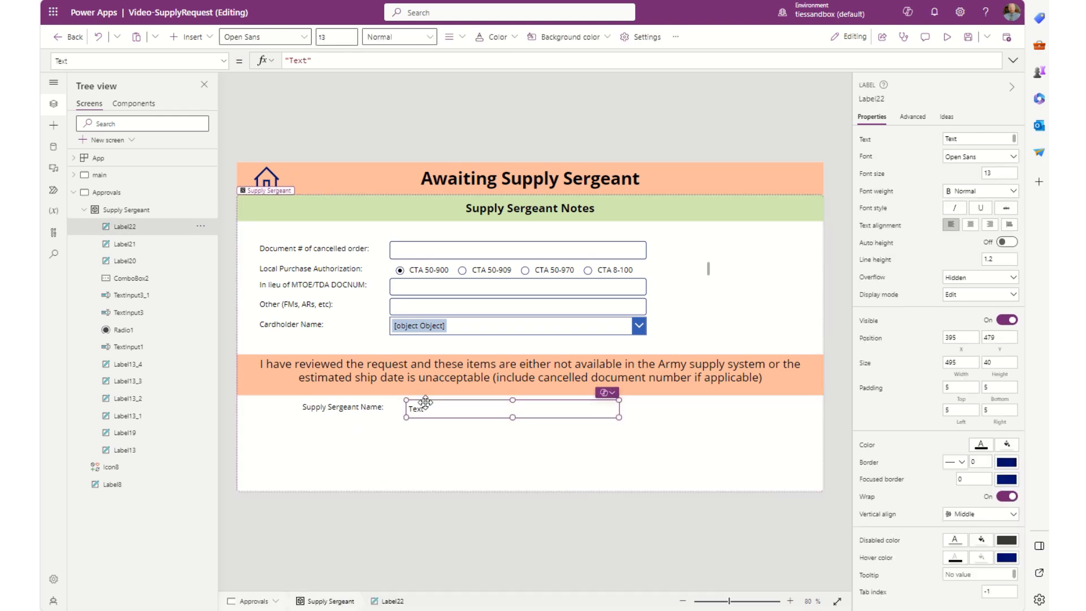
Step: Duplicate the "Supply Sergeant Name:" label and place the copy on the same row at about X 953, Y 487
{"action": "left_click", "coordinate": [360, 407]}
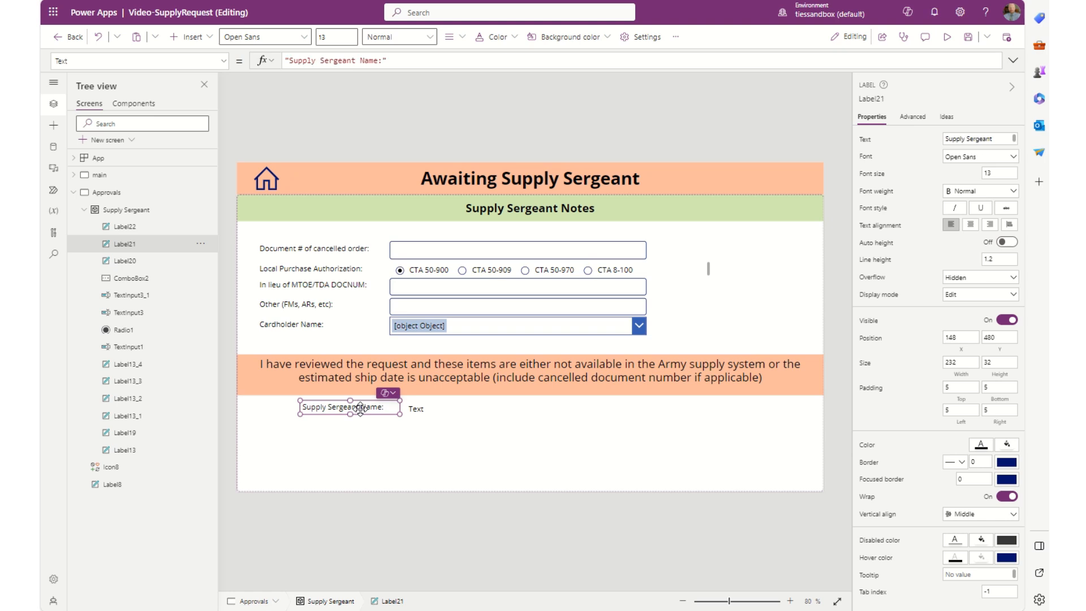
{"action": "key", "text": "ctrl+c"}
{"action": "key", "text": "ctrl+v"}
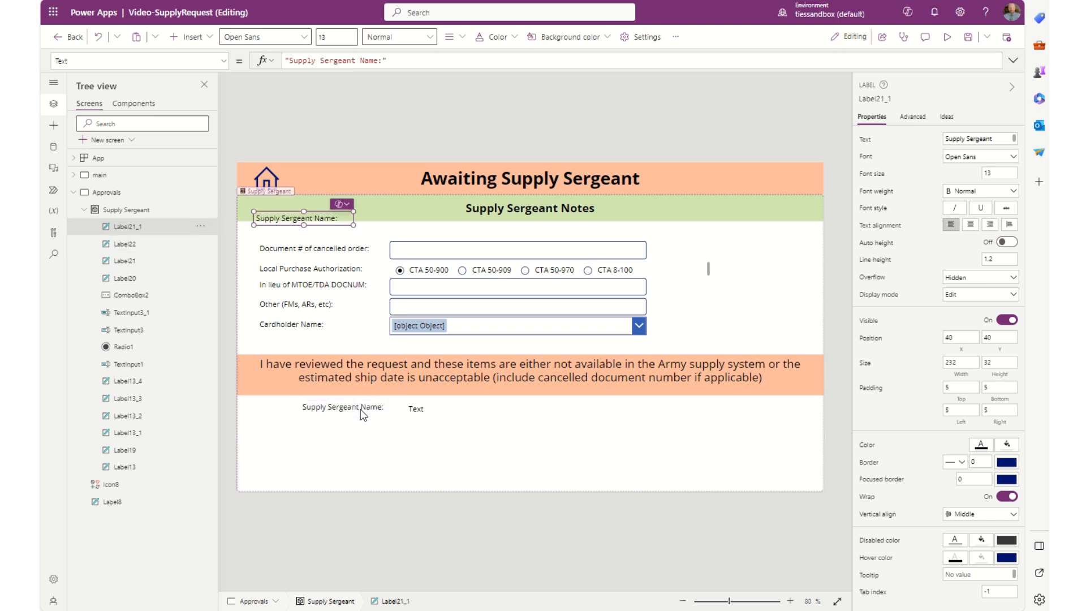
{"action": "left_click_drag", "start_coordinate": [305, 220], "coordinate": [704, 412]}
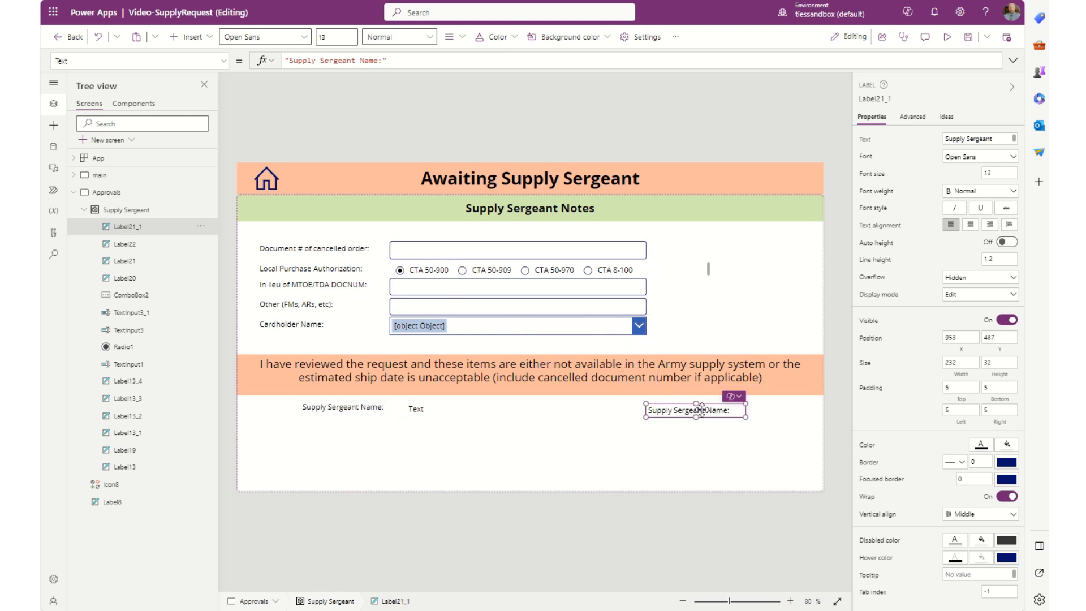
Step: Change the copied label's text to "Date:" and narrow the label to a width of 92
{"action": "double_click", "coordinate": [337, 60]}
{"action": "key", "text": "Delete"}
{"action": "key", "text": "Delete"}
{"action": "key", "text": "Delete"}
{"action": "key", "text": "Delete"}
{"action": "key", "text": "Delete"}
{"action": "key", "text": "Delete"}
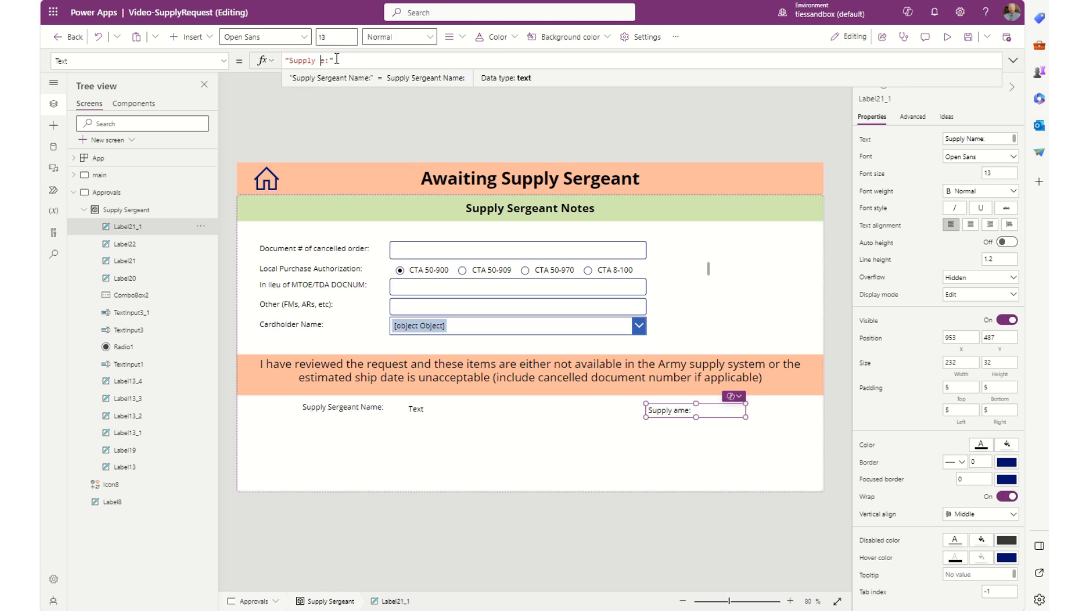
{"action": "key", "text": "BackSpace"}
{"action": "key", "text": "BackSpace"}
{"action": "key", "text": "BackSpace"}
{"action": "key", "text": "BackSpace"}
{"action": "key", "text": "BackSpace"}
{"action": "key", "text": "BackSpace"}
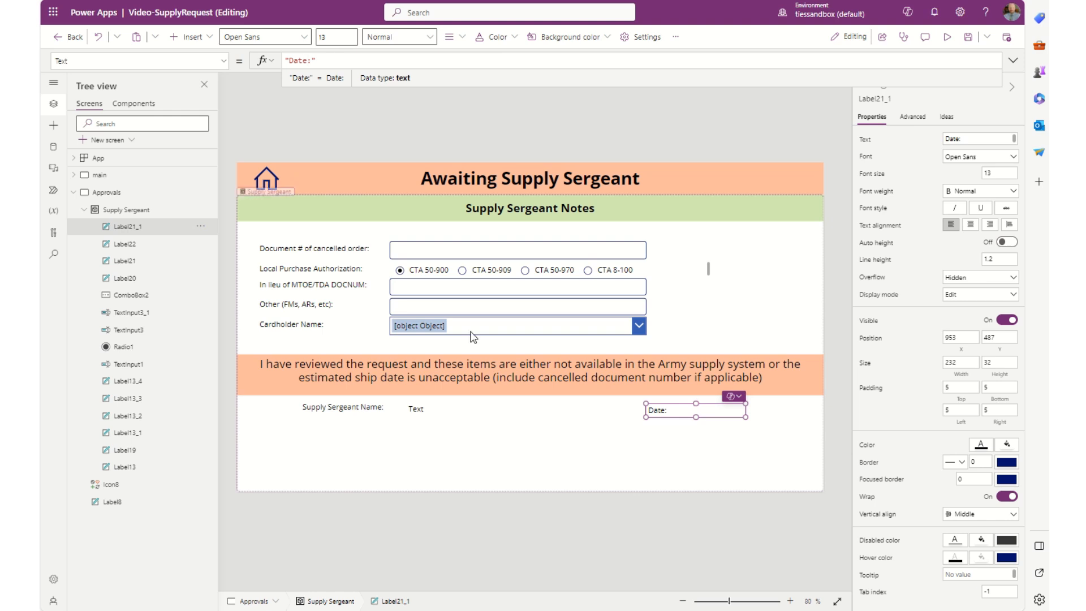
{"action": "left_click_drag", "start_coordinate": [746, 417], "coordinate": [686, 418]}
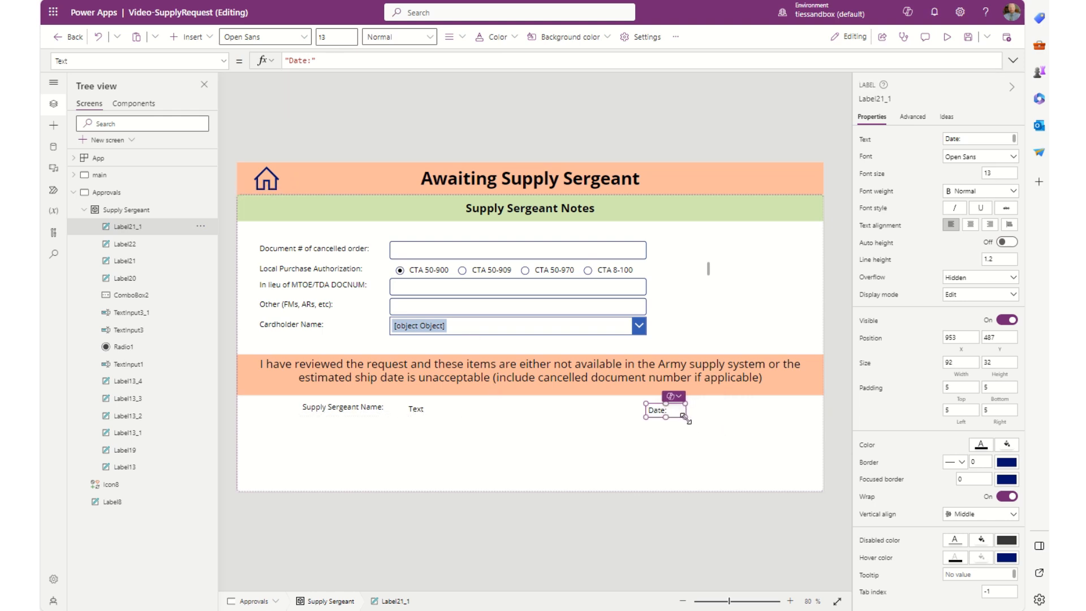
Step: Duplicate the blank value label reading "Text", move the copy just after the "Date:" label, and resize it to fit there
{"action": "left_click", "coordinate": [464, 409]}
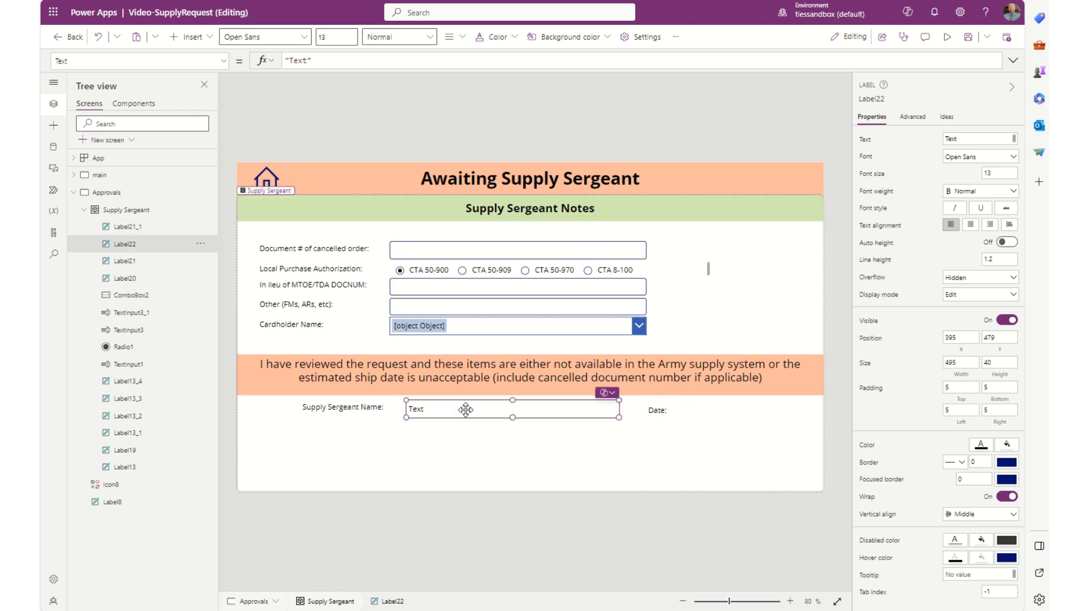
{"action": "key", "text": "ctrl+c"}
{"action": "key", "text": "ctrl+v"}
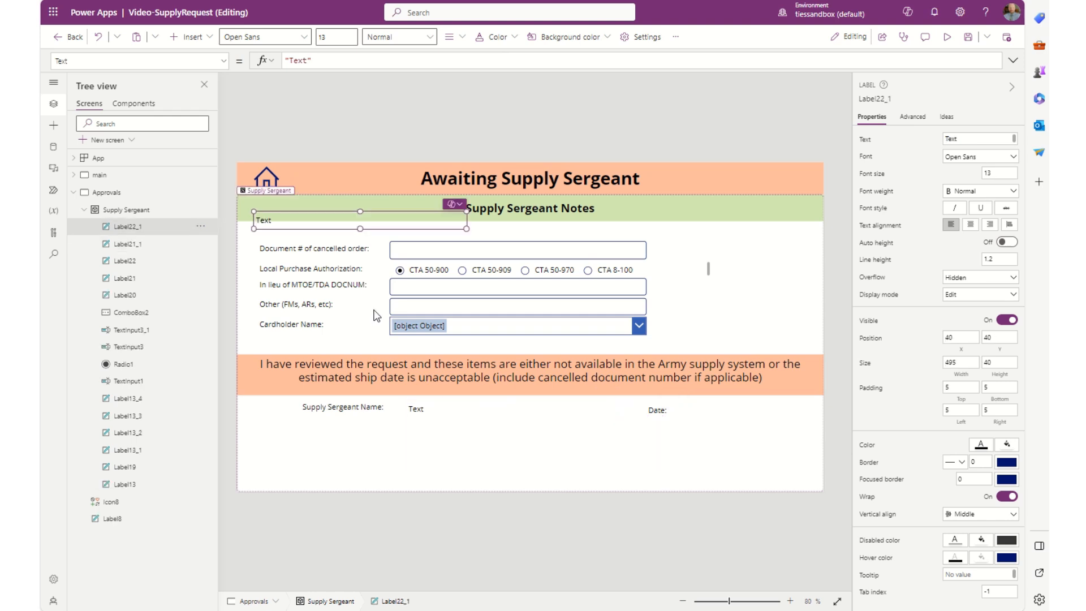
{"action": "left_click_drag", "start_coordinate": [388, 224], "coordinate": [640, 439]}
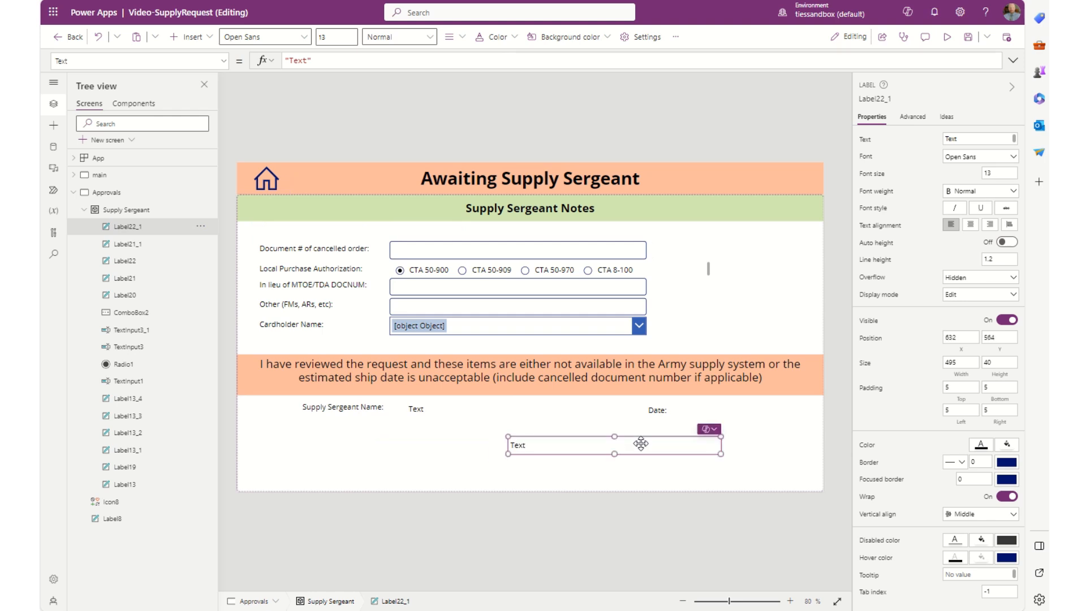
{"action": "left_click_drag", "start_coordinate": [720, 453], "coordinate": [756, 410]}
{"action": "left_click", "coordinate": [738, 484]}
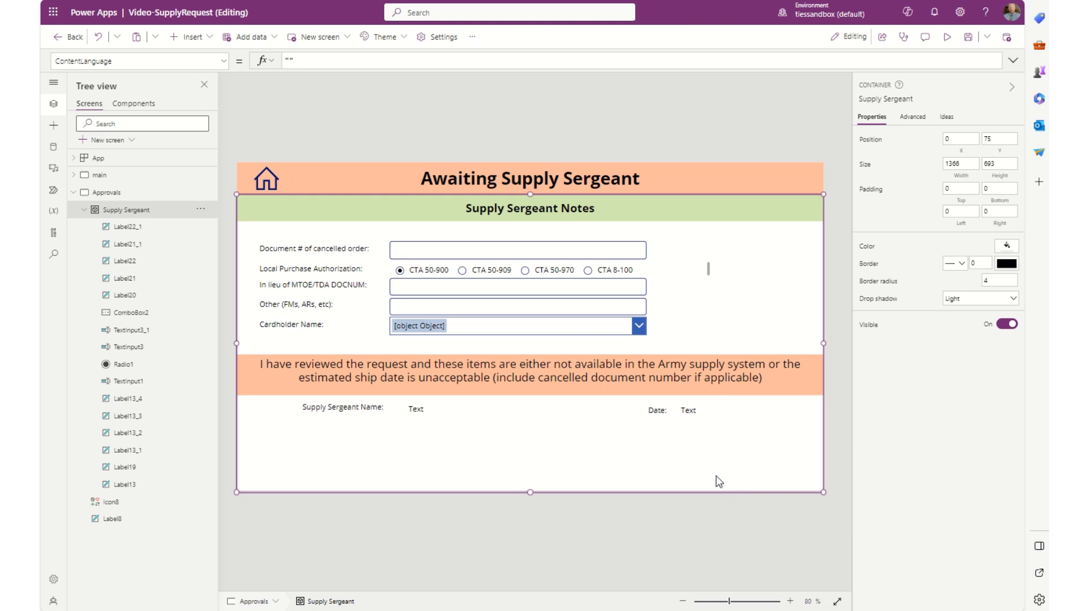
Step: Lower the "Supply Sergeant Name:" label to Y 487 so it lines up with the "Date:" label
{"action": "left_click", "coordinate": [422, 410]}
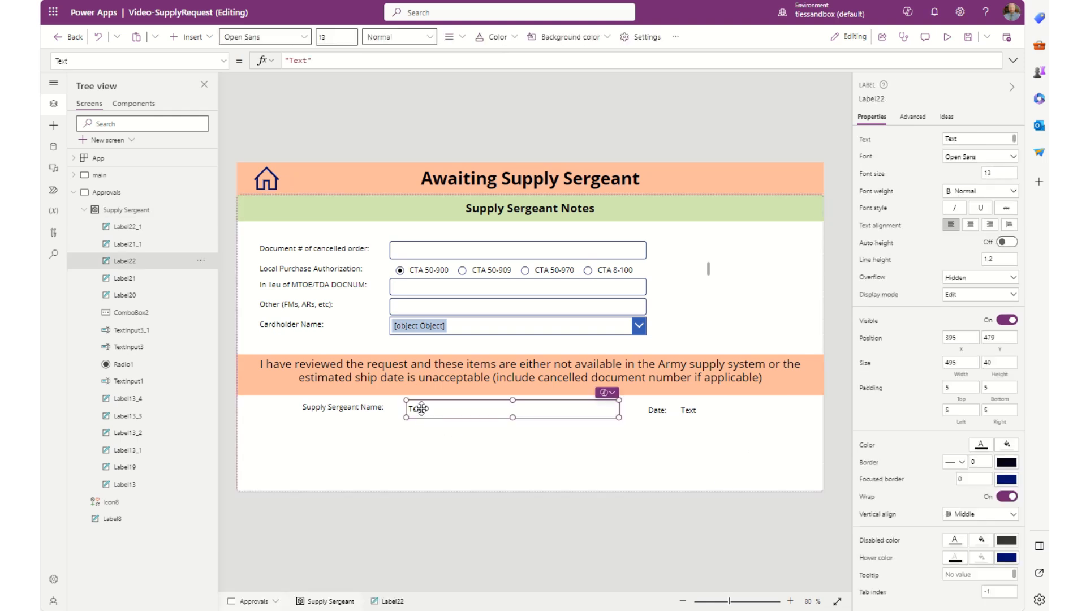
{"action": "left_click", "coordinate": [362, 407]}
{"action": "left_click_drag", "start_coordinate": [361, 408], "coordinate": [360, 410]}
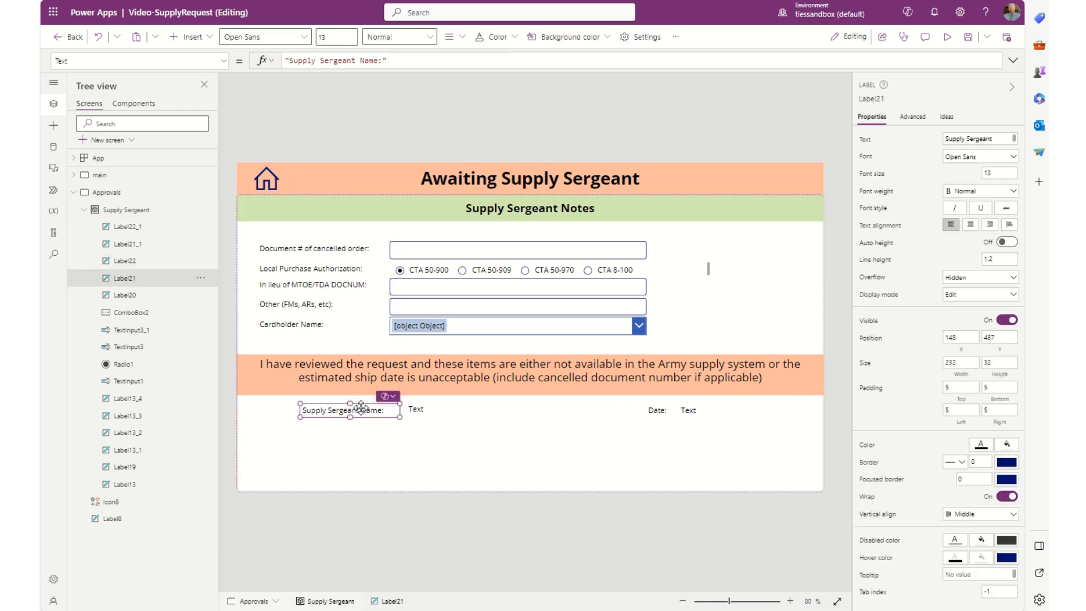
{"action": "left_click", "coordinate": [382, 446]}
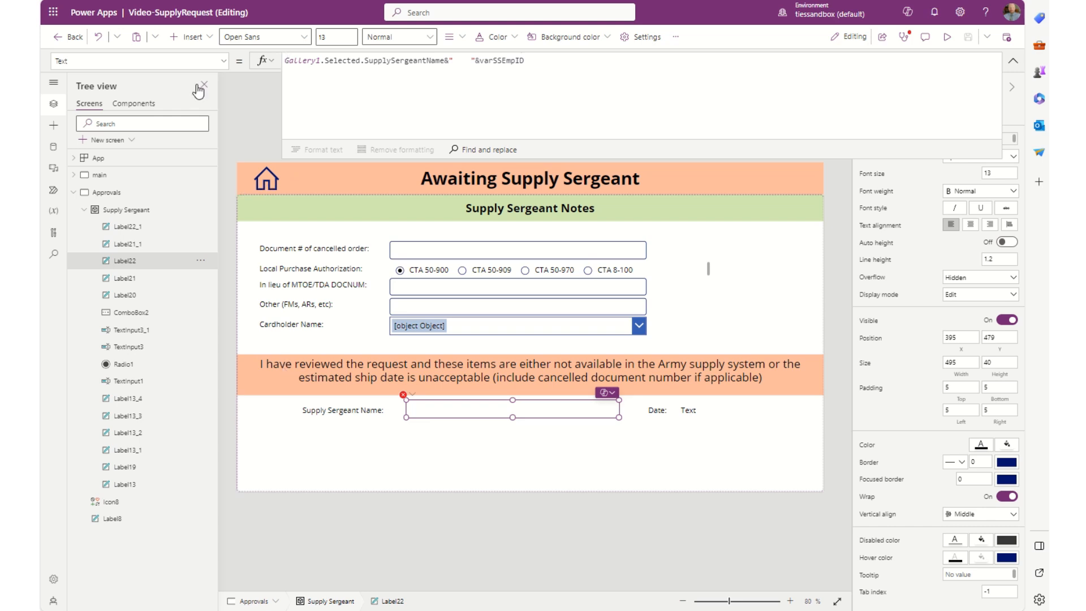
{"action": "left_click", "coordinate": [189, 37]}
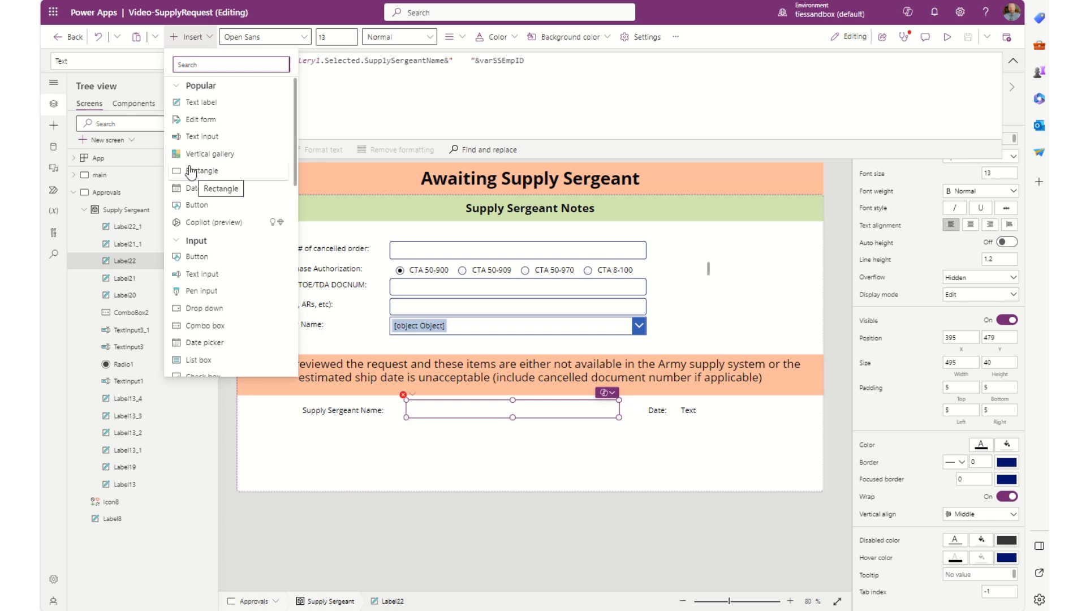
{"action": "type", "text": "pen"}
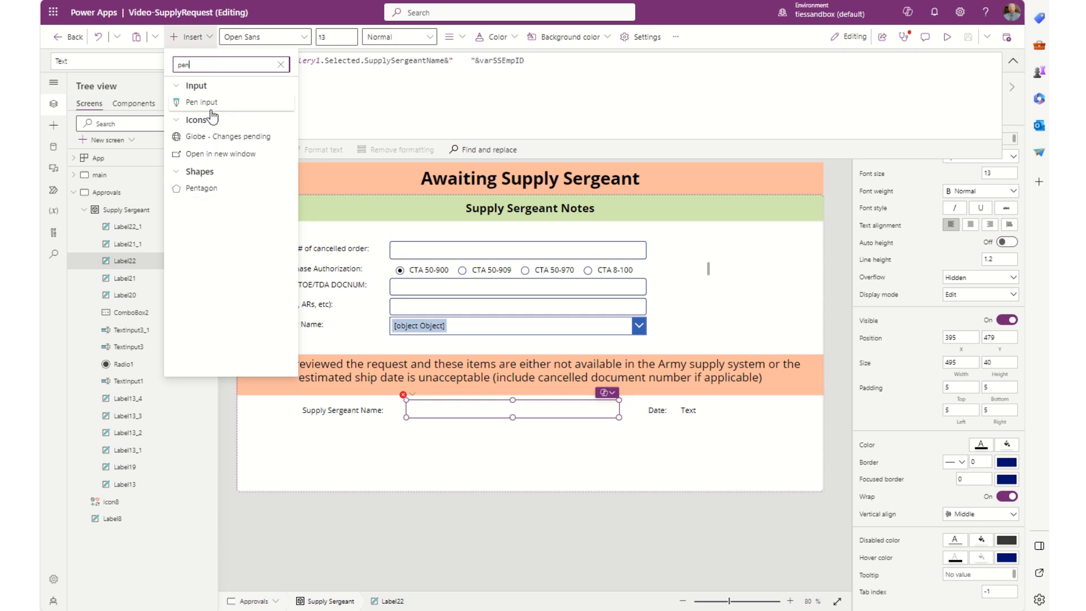
{"action": "key", "text": "BackSpace"}
{"action": "key", "text": "BackSpace"}
{"action": "key", "text": "BackSpace"}
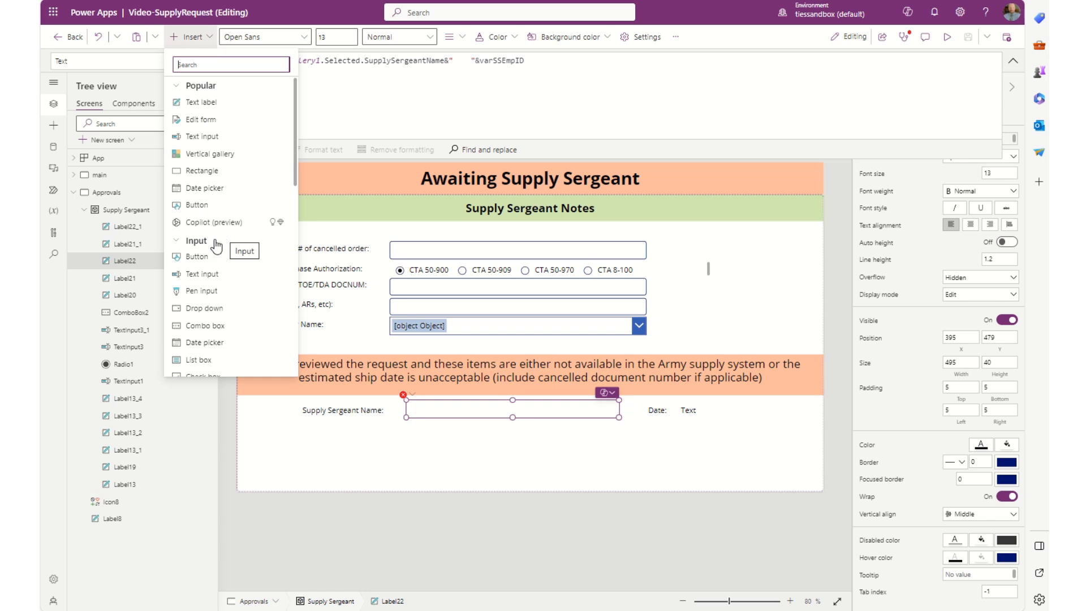
Step: Insert an Add (plus) icon and place it before the "Supply Sergeant Name:" label, at X 60, Y 479
{"action": "scroll", "coordinate": [220, 320], "scroll_direction": "down", "scroll_amount": 5}
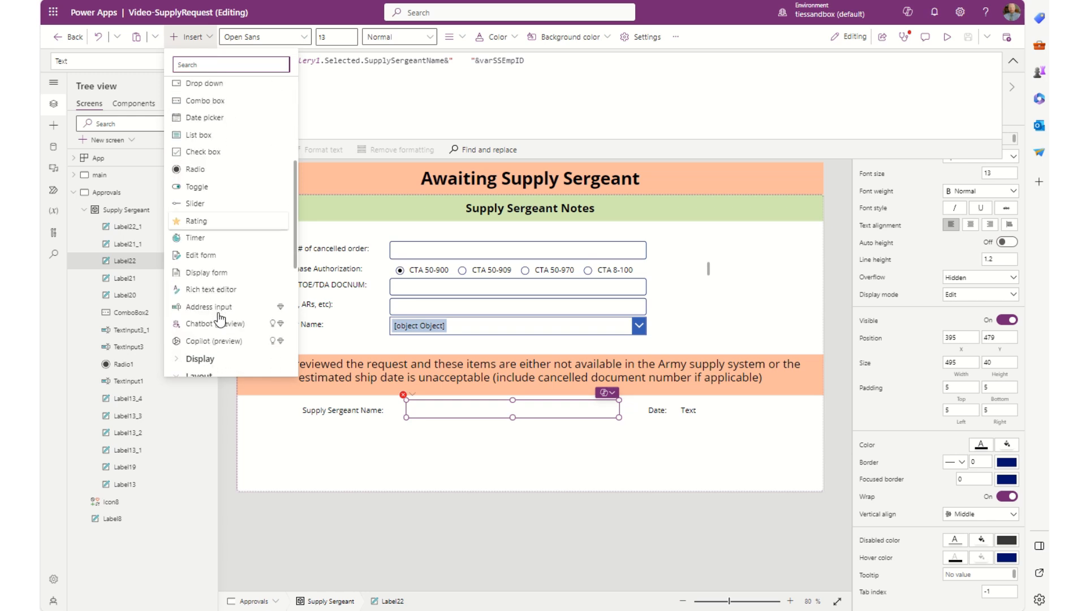
{"action": "scroll", "coordinate": [219, 320], "scroll_direction": "down", "scroll_amount": 6}
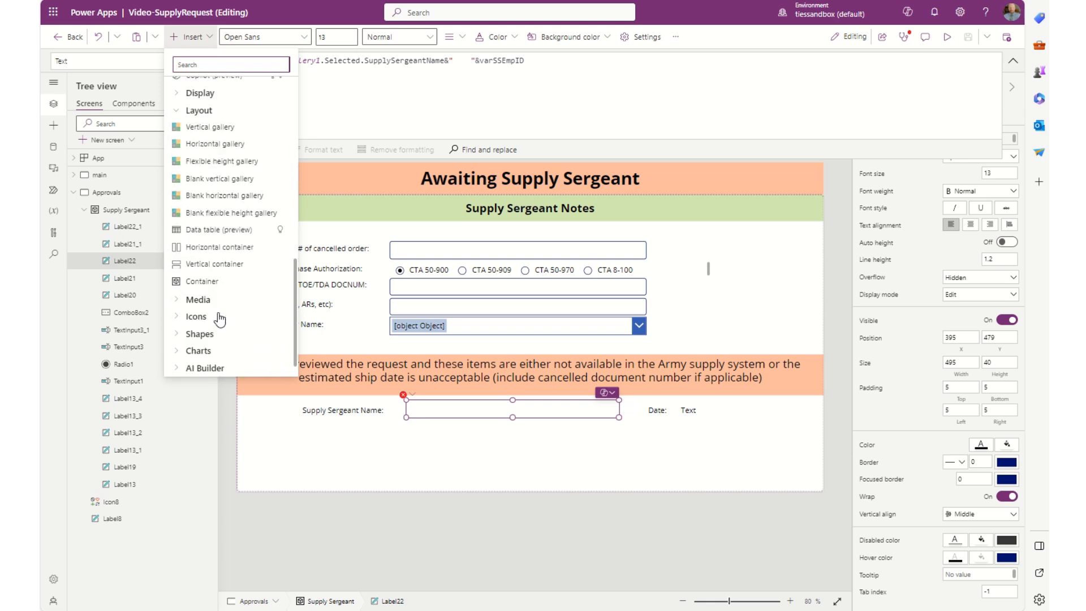
{"action": "left_click", "coordinate": [176, 315]}
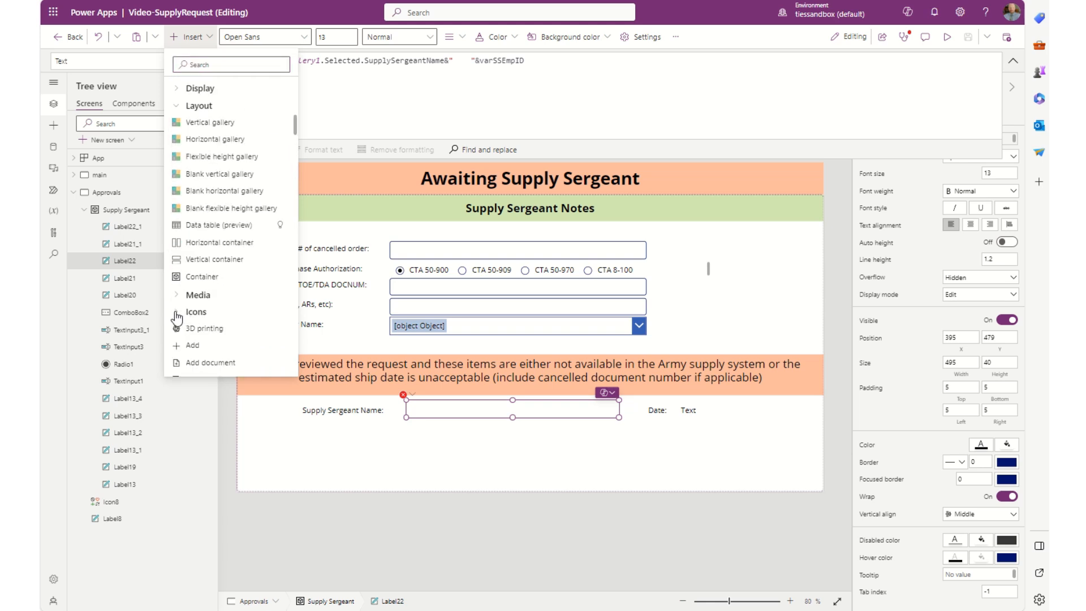
{"action": "scroll", "coordinate": [221, 326], "scroll_direction": "down", "scroll_amount": 4}
{"action": "scroll", "coordinate": [225, 328], "scroll_direction": "down", "scroll_amount": 7}
{"action": "scroll", "coordinate": [224, 328], "scroll_direction": "down", "scroll_amount": 7}
{"action": "scroll", "coordinate": [226, 327], "scroll_direction": "down", "scroll_amount": 7}
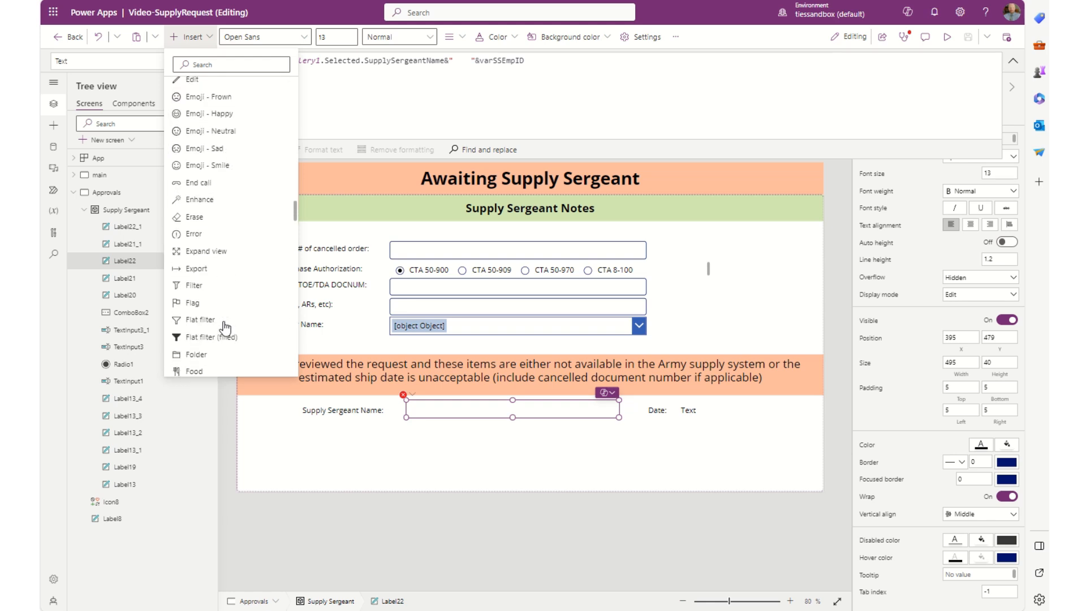
{"action": "scroll", "coordinate": [226, 328], "scroll_direction": "up", "scroll_amount": 20}
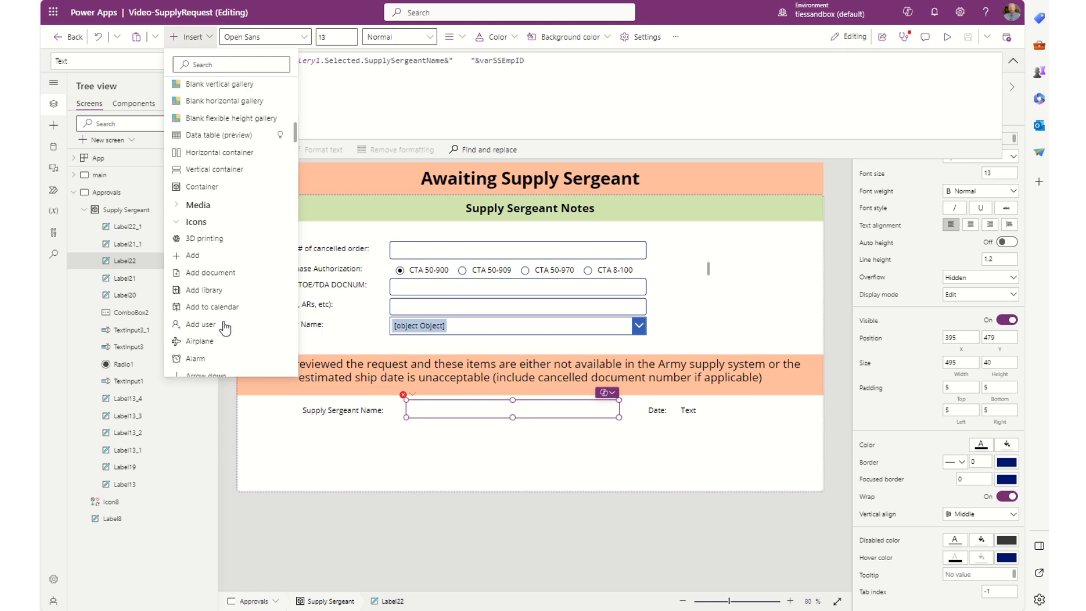
{"action": "left_click", "coordinate": [195, 254]}
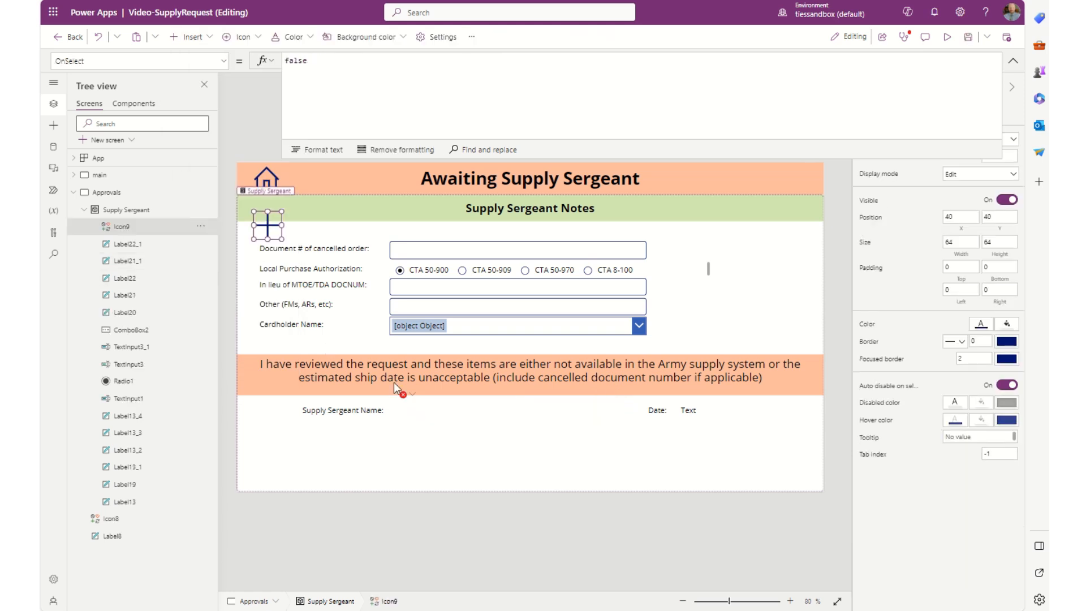
{"action": "left_click_drag", "start_coordinate": [266, 232], "coordinate": [275, 419]}
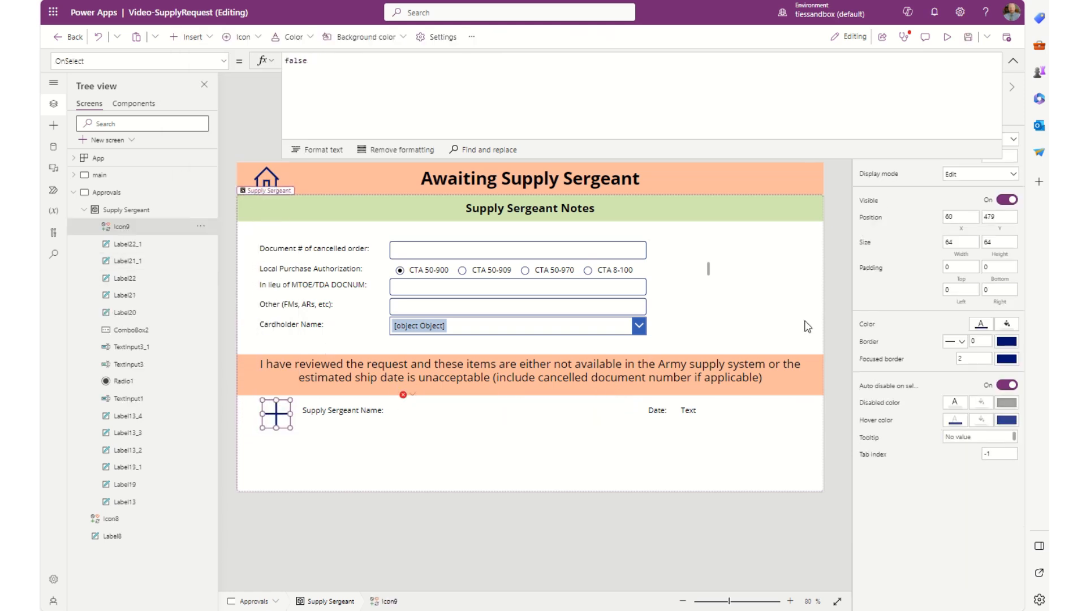
Step: Change the plus icon to the Draw icon, shrink it to about 35 by 40, and place it just before the Supply Sergeant Name label
{"action": "left_click", "coordinate": [1013, 61]}
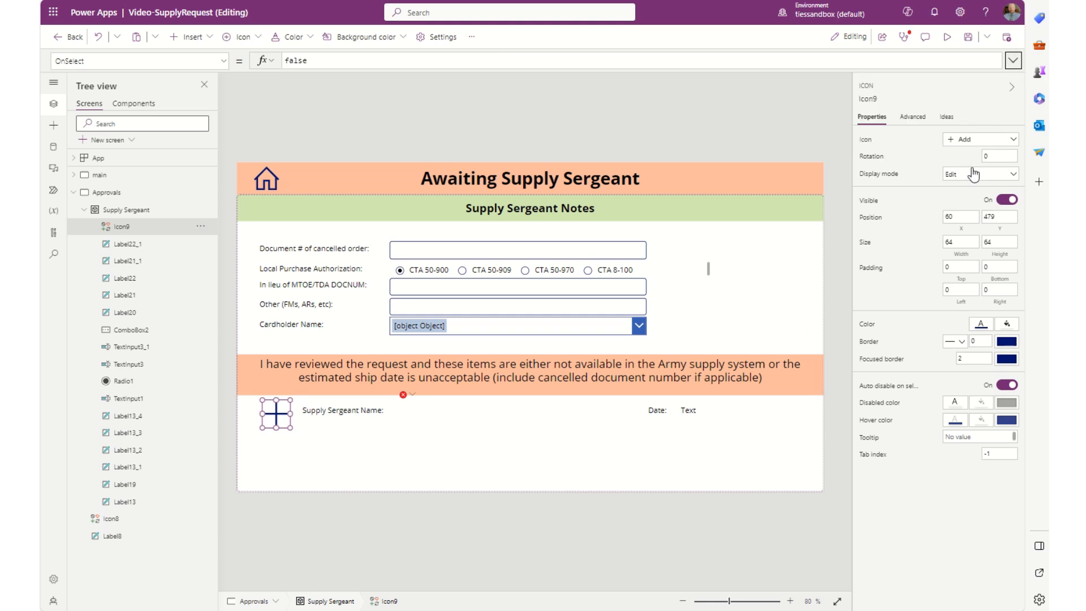
{"action": "left_click", "coordinate": [985, 141]}
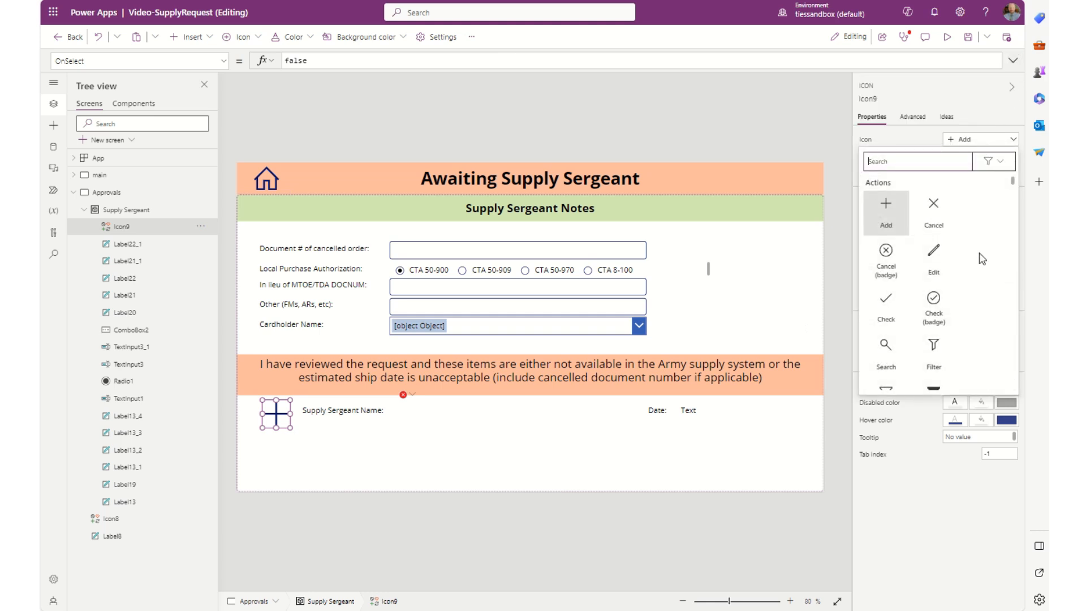
{"action": "scroll", "coordinate": [979, 253], "scroll_direction": "down", "scroll_amount": 10}
{"action": "scroll", "coordinate": [979, 252], "scroll_direction": "down", "scroll_amount": 10}
{"action": "scroll", "coordinate": [979, 252], "scroll_direction": "down", "scroll_amount": 3}
{"action": "scroll", "coordinate": [980, 256], "scroll_direction": "down", "scroll_amount": 8}
{"action": "scroll", "coordinate": [979, 252], "scroll_direction": "down", "scroll_amount": 6}
{"action": "scroll", "coordinate": [979, 252], "scroll_direction": "down", "scroll_amount": 2}
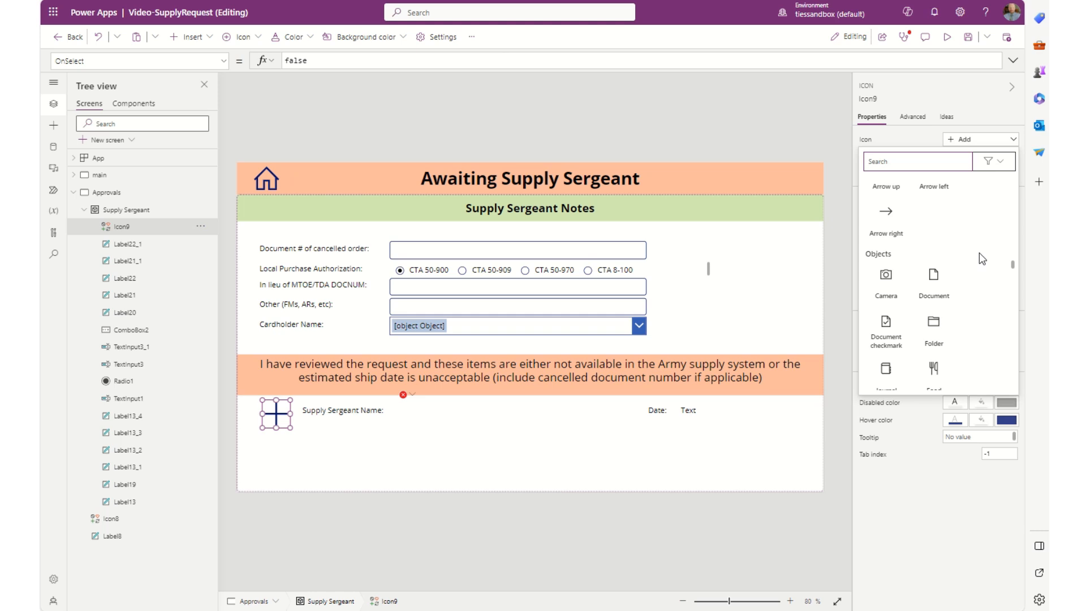
{"action": "scroll", "coordinate": [979, 252], "scroll_direction": "down", "scroll_amount": 3}
{"action": "scroll", "coordinate": [981, 258], "scroll_direction": "down", "scroll_amount": 5}
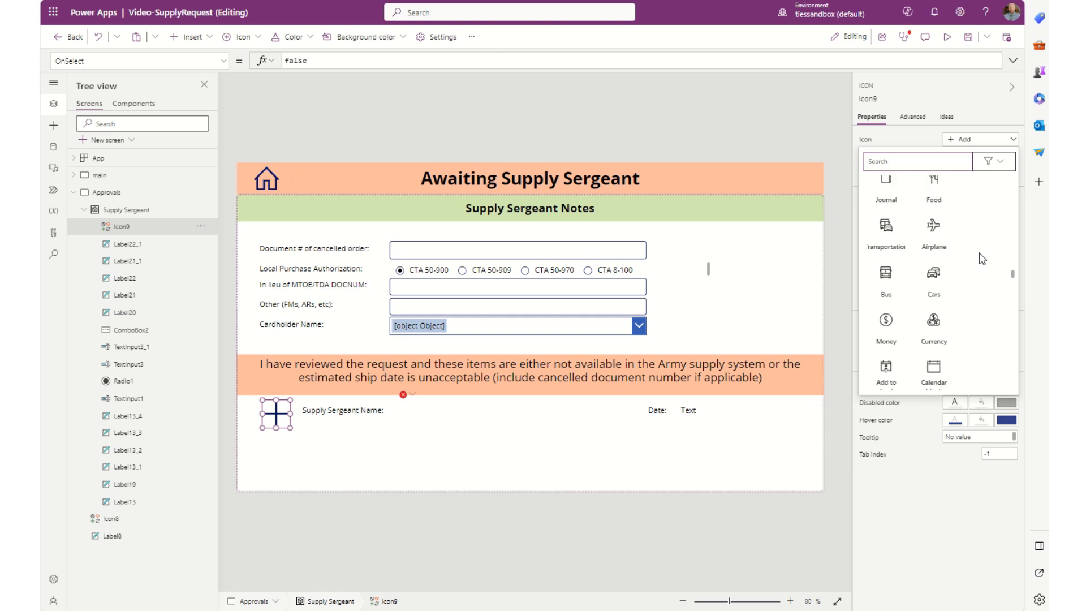
{"action": "scroll", "coordinate": [982, 259], "scroll_direction": "down", "scroll_amount": 3}
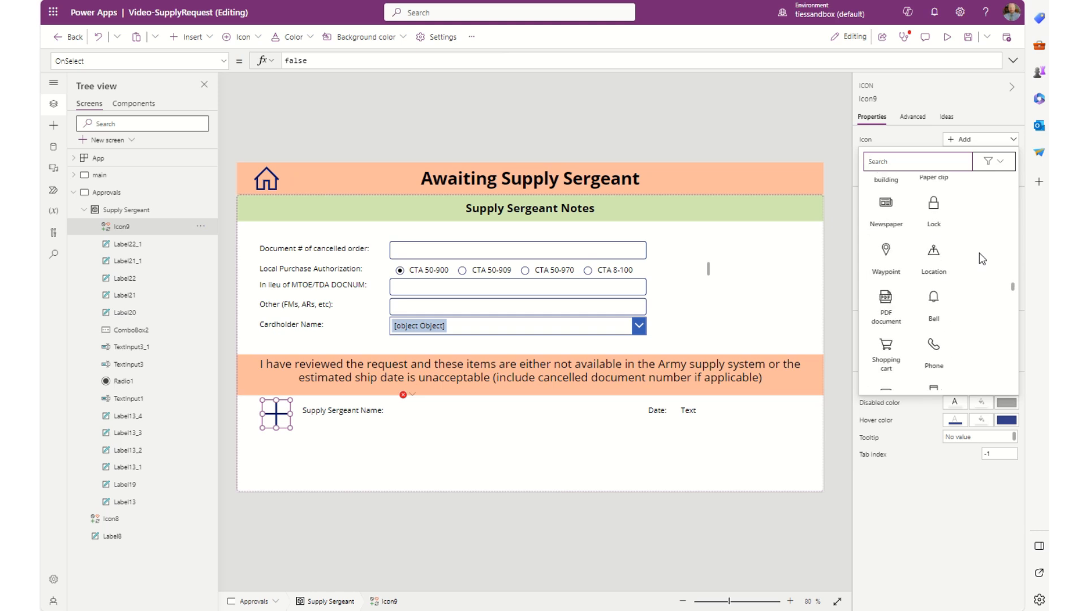
{"action": "scroll", "coordinate": [979, 252], "scroll_direction": "down", "scroll_amount": 5}
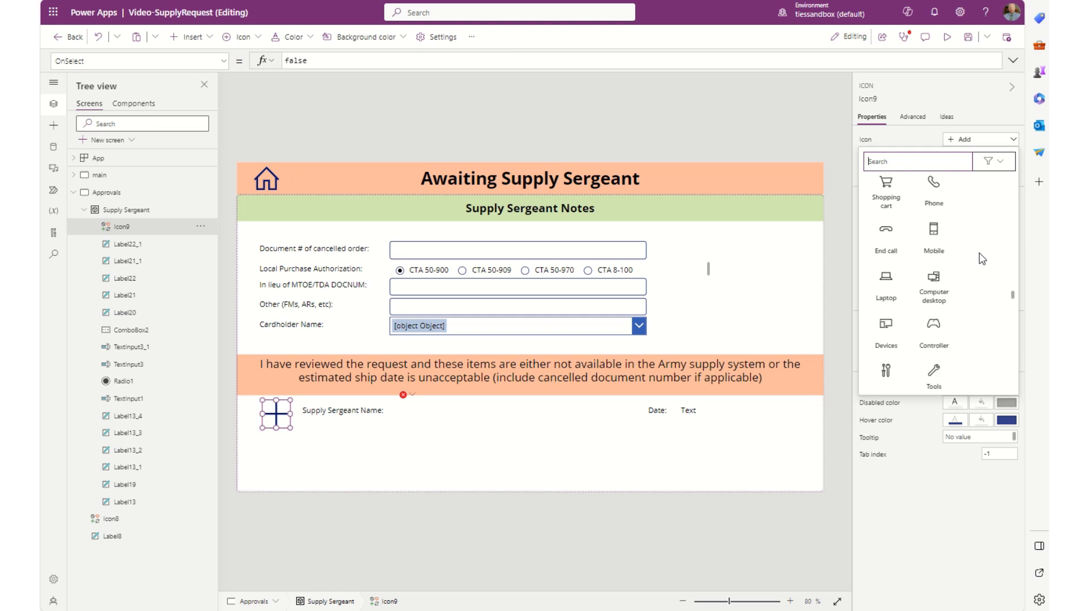
{"action": "scroll", "coordinate": [979, 252], "scroll_direction": "down", "scroll_amount": 5}
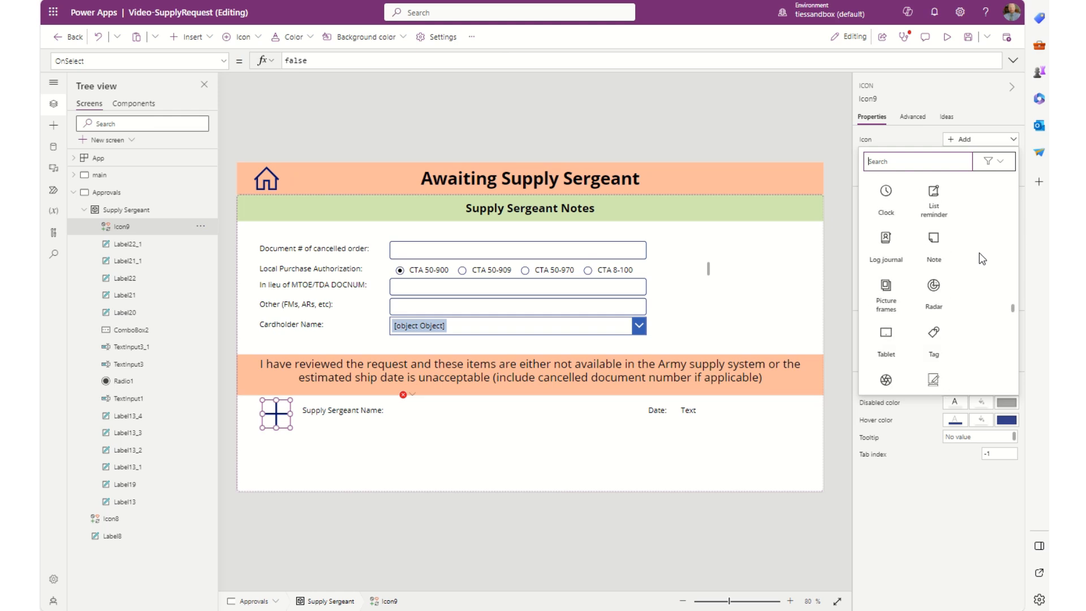
{"action": "scroll", "coordinate": [980, 254], "scroll_direction": "down", "scroll_amount": 4}
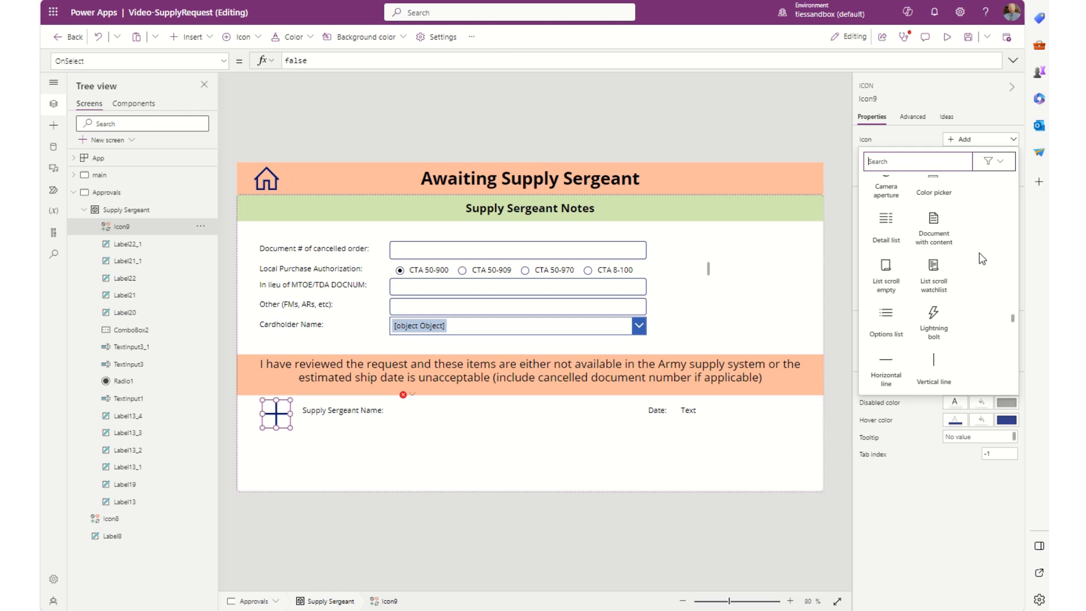
{"action": "scroll", "coordinate": [979, 252], "scroll_direction": "down", "scroll_amount": 5}
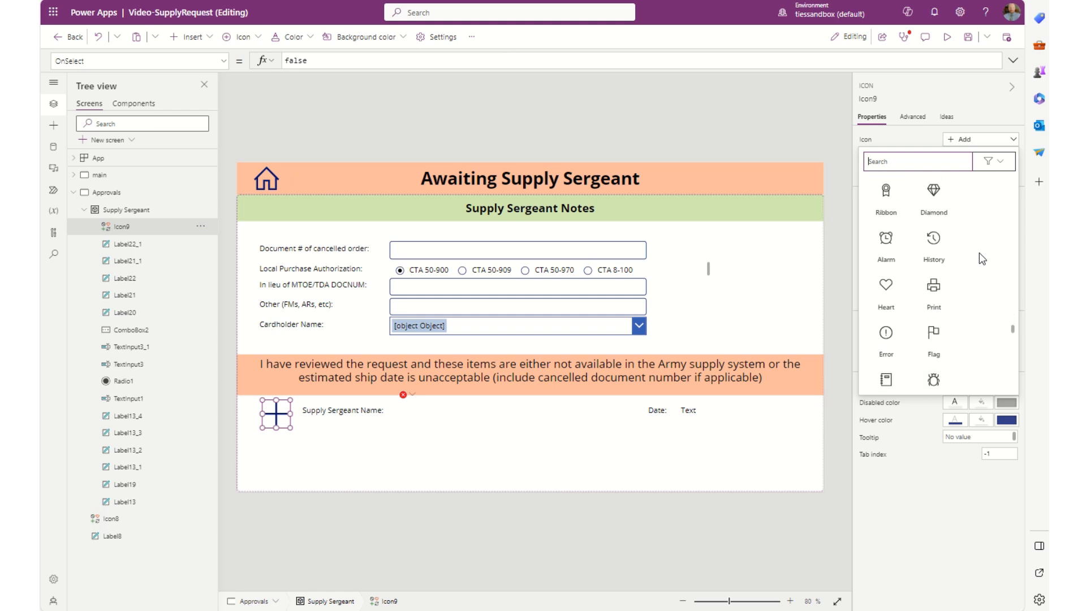
{"action": "scroll", "coordinate": [979, 252], "scroll_direction": "down", "scroll_amount": 5}
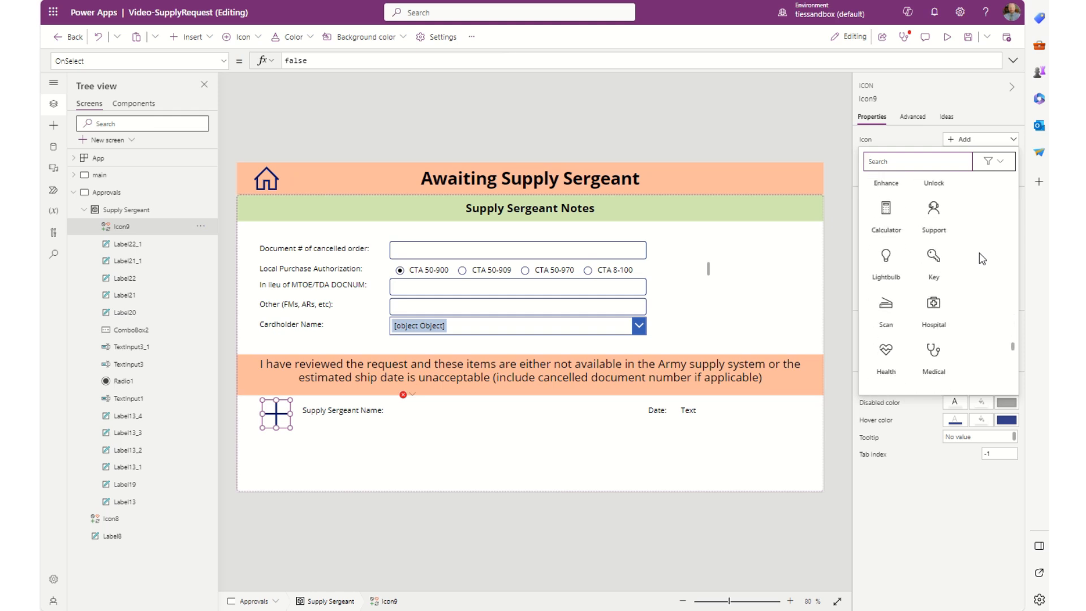
{"action": "scroll", "coordinate": [979, 252], "scroll_direction": "down", "scroll_amount": 4}
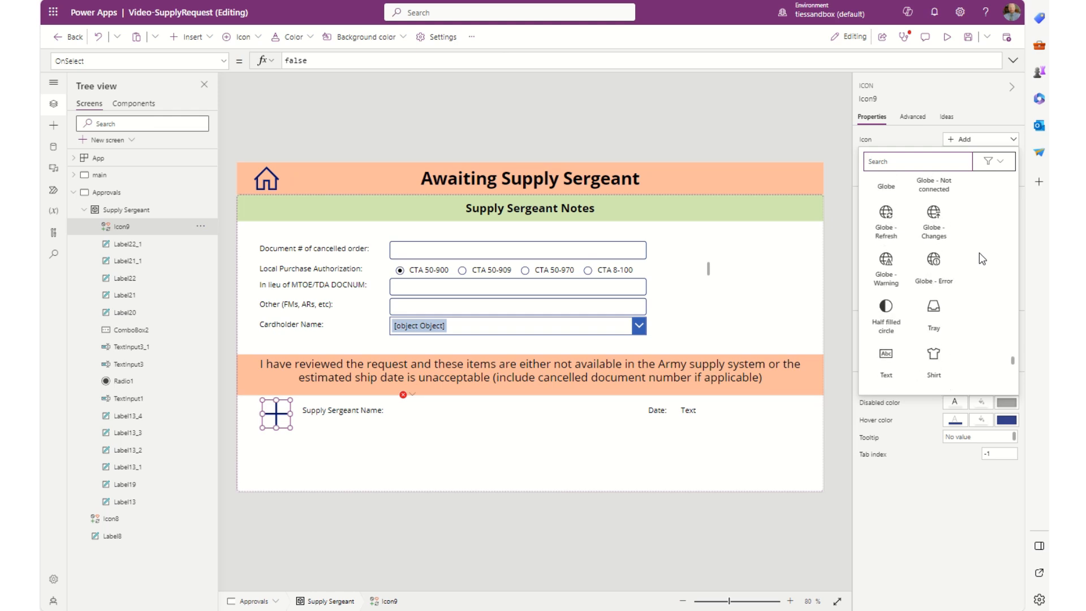
{"action": "scroll", "coordinate": [979, 253], "scroll_direction": "down", "scroll_amount": 4}
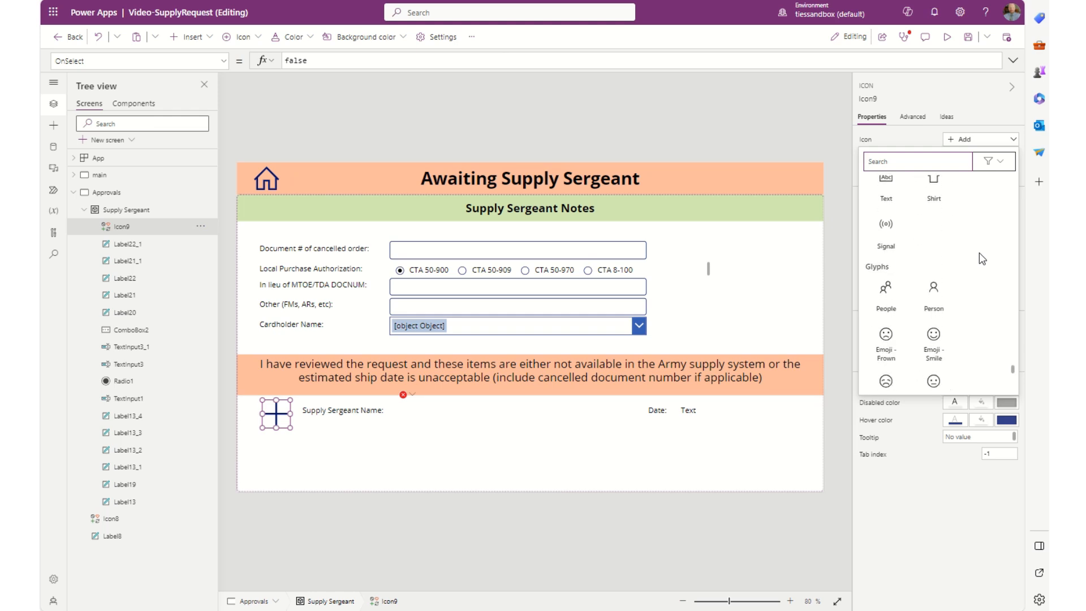
{"action": "scroll", "coordinate": [979, 259], "scroll_direction": "down", "scroll_amount": 2}
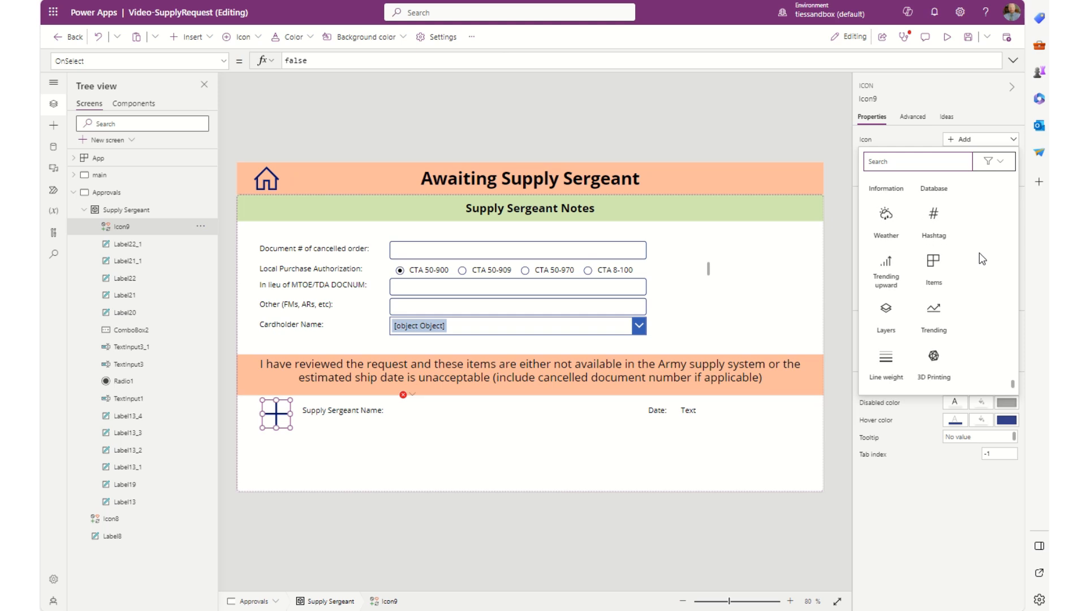
{"action": "scroll", "coordinate": [979, 253], "scroll_direction": "up", "scroll_amount": 8}
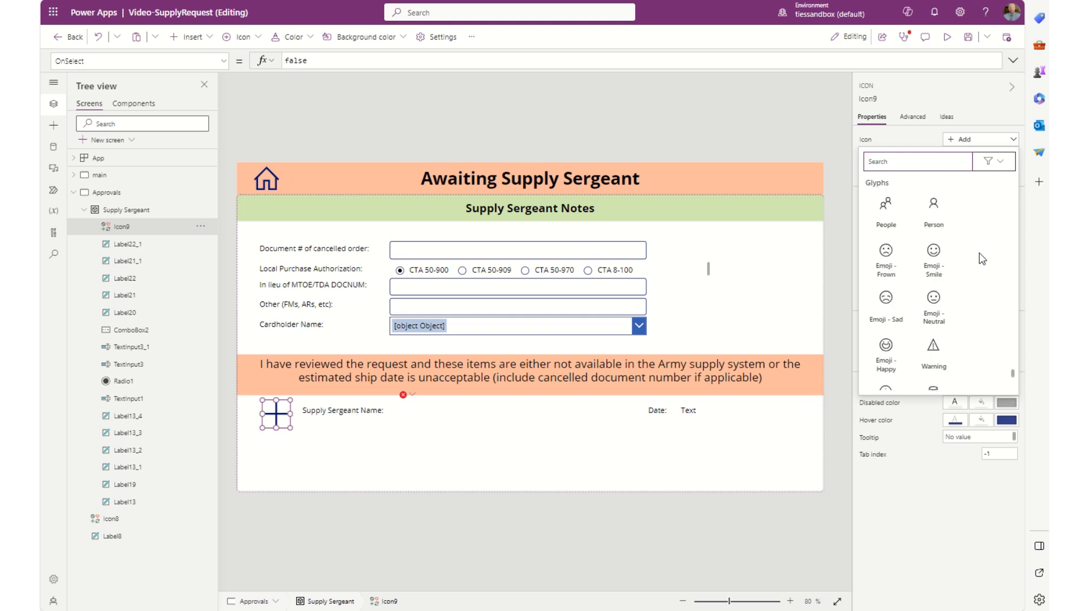
{"action": "scroll", "coordinate": [979, 252], "scroll_direction": "up", "scroll_amount": 5}
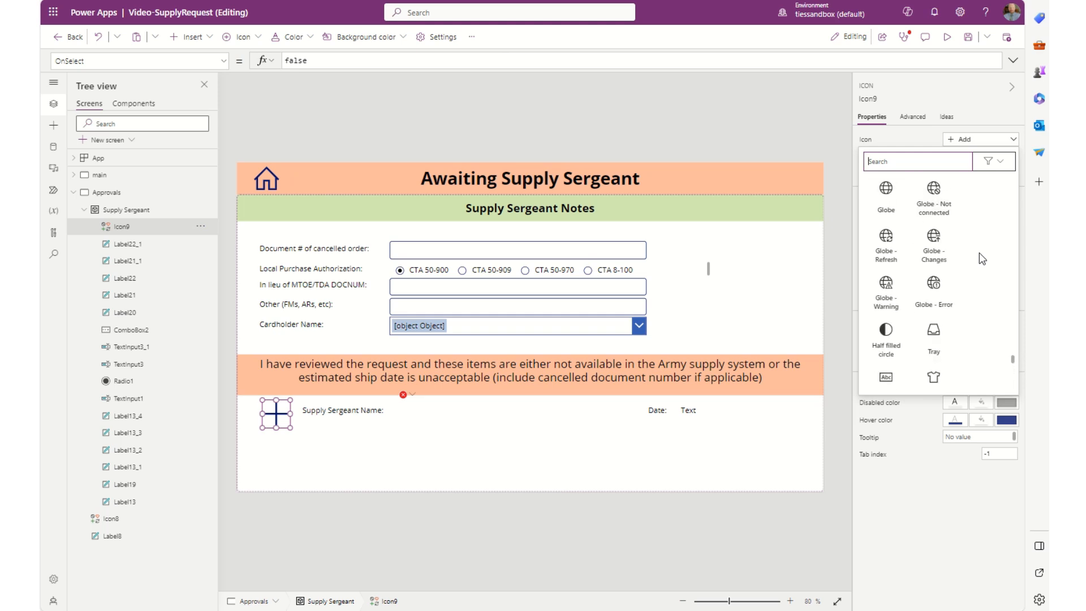
{"action": "scroll", "coordinate": [979, 253], "scroll_direction": "up", "scroll_amount": 4}
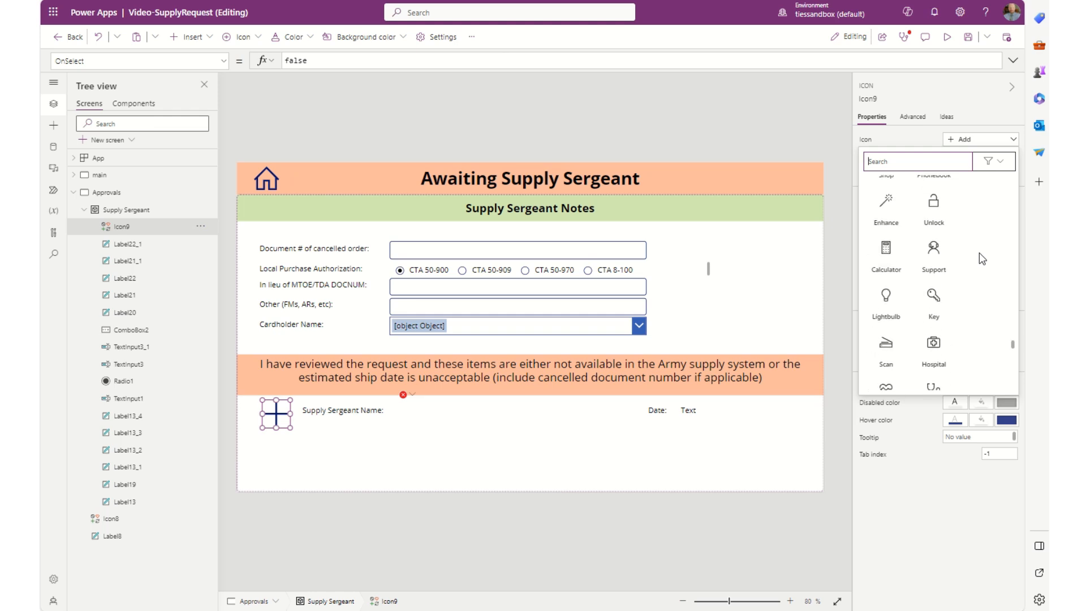
{"action": "scroll", "coordinate": [980, 255], "scroll_direction": "up", "scroll_amount": 6}
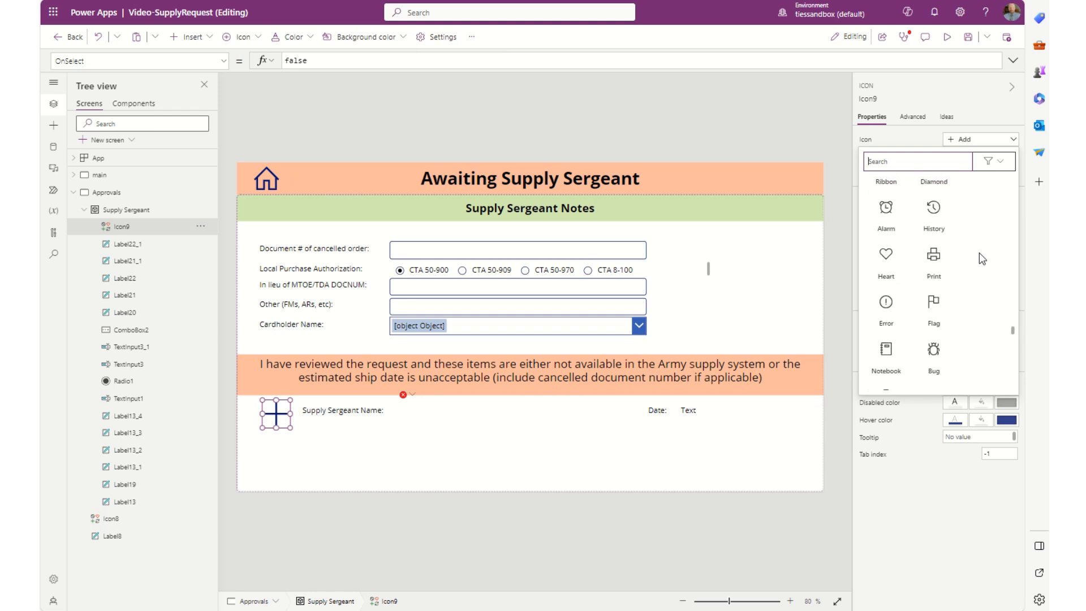
{"action": "scroll", "coordinate": [982, 259], "scroll_direction": "up", "scroll_amount": 1}
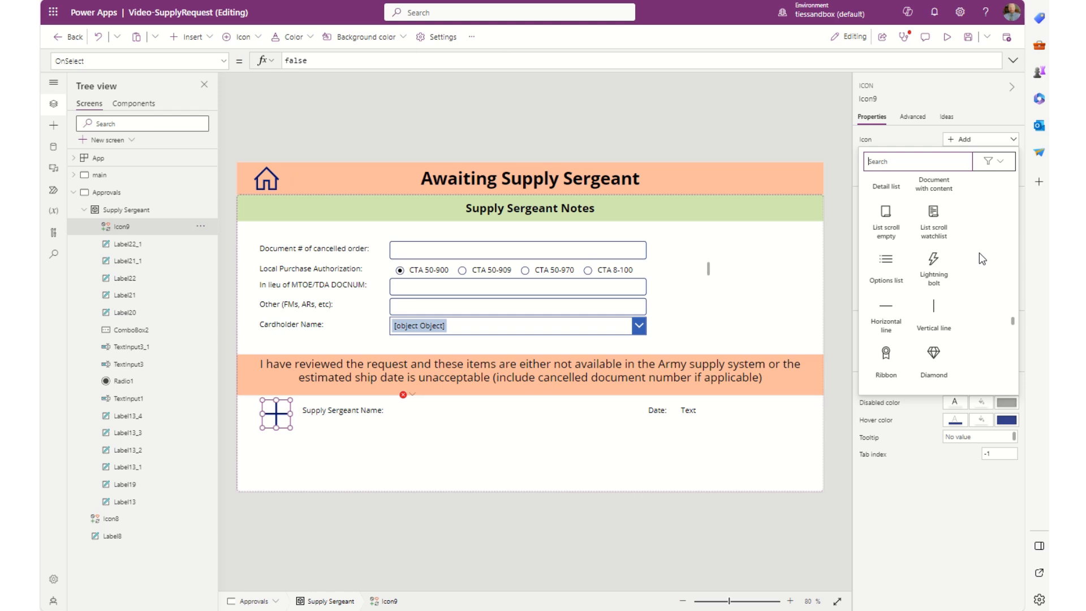
{"action": "scroll", "coordinate": [980, 256], "scroll_direction": "up", "scroll_amount": 4}
{"action": "scroll", "coordinate": [979, 252], "scroll_direction": "up", "scroll_amount": 6}
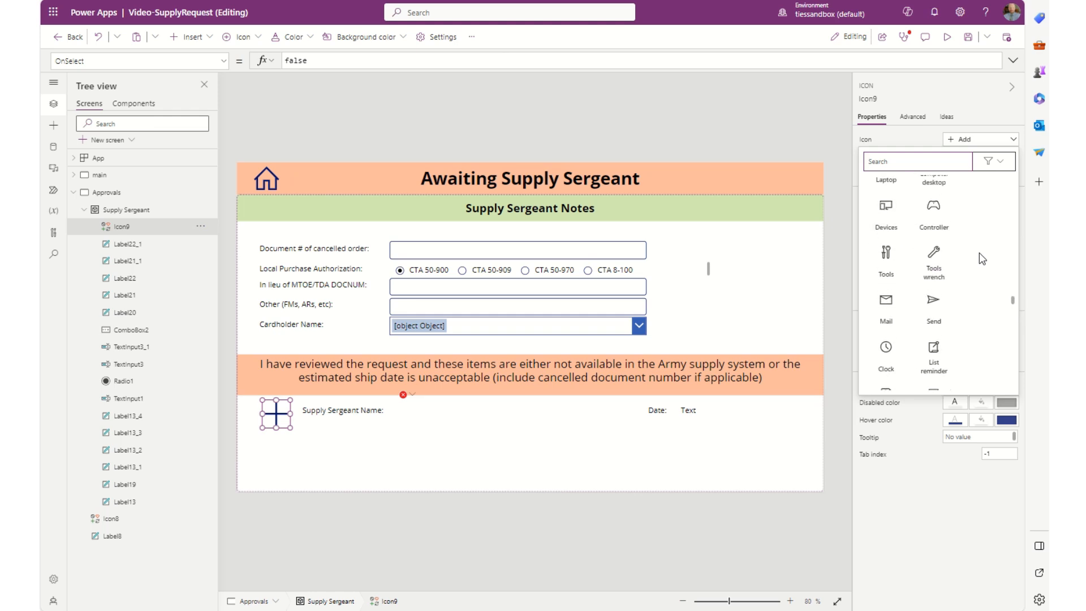
{"action": "scroll", "coordinate": [979, 253], "scroll_direction": "up", "scroll_amount": 5}
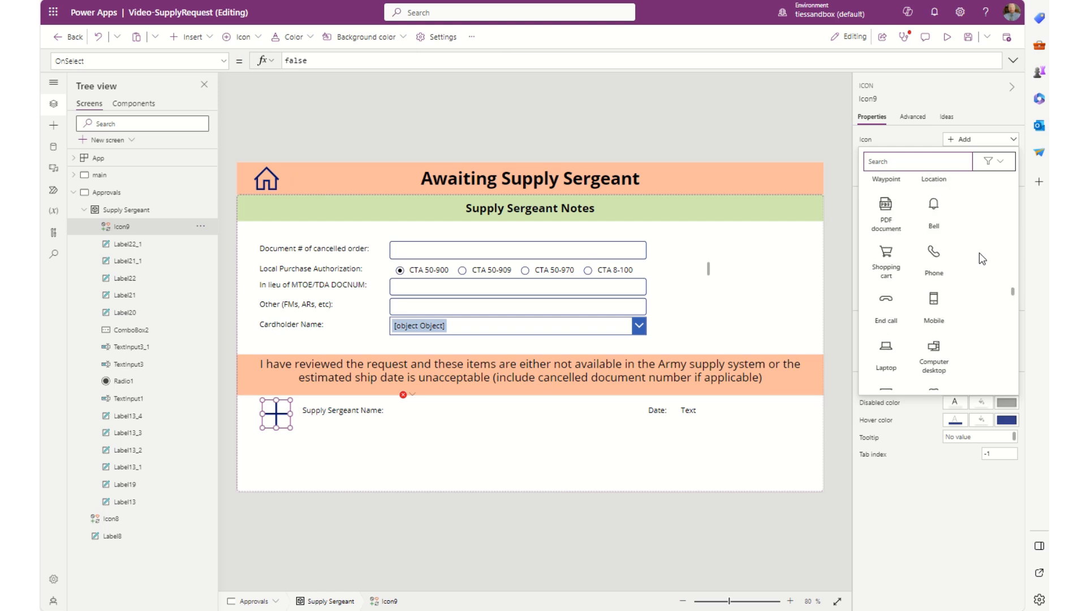
{"action": "scroll", "coordinate": [979, 253], "scroll_direction": "up", "scroll_amount": 5}
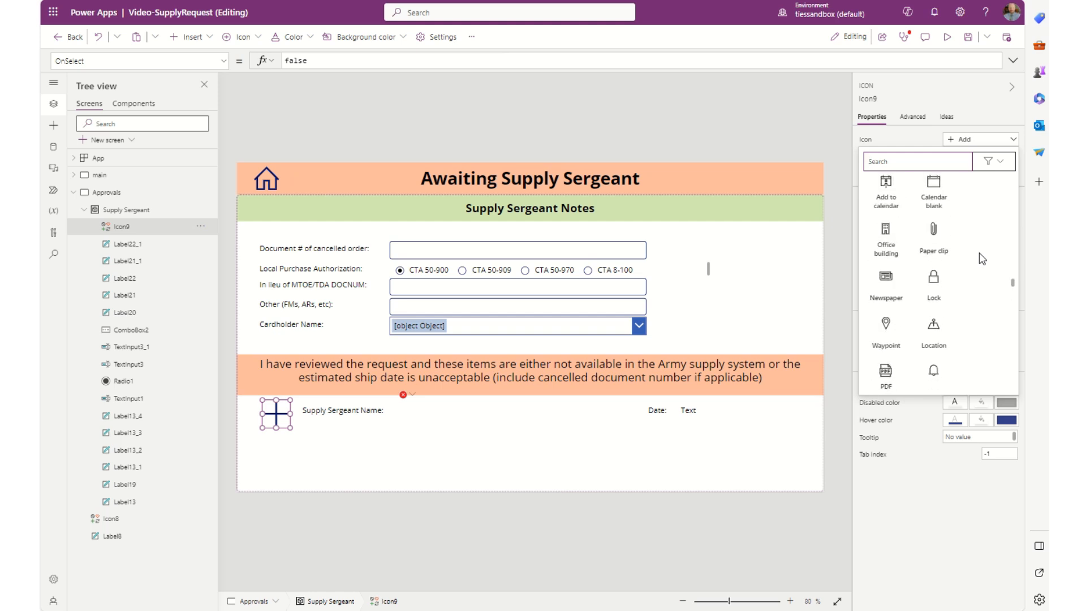
{"action": "scroll", "coordinate": [979, 253], "scroll_direction": "up", "scroll_amount": 5}
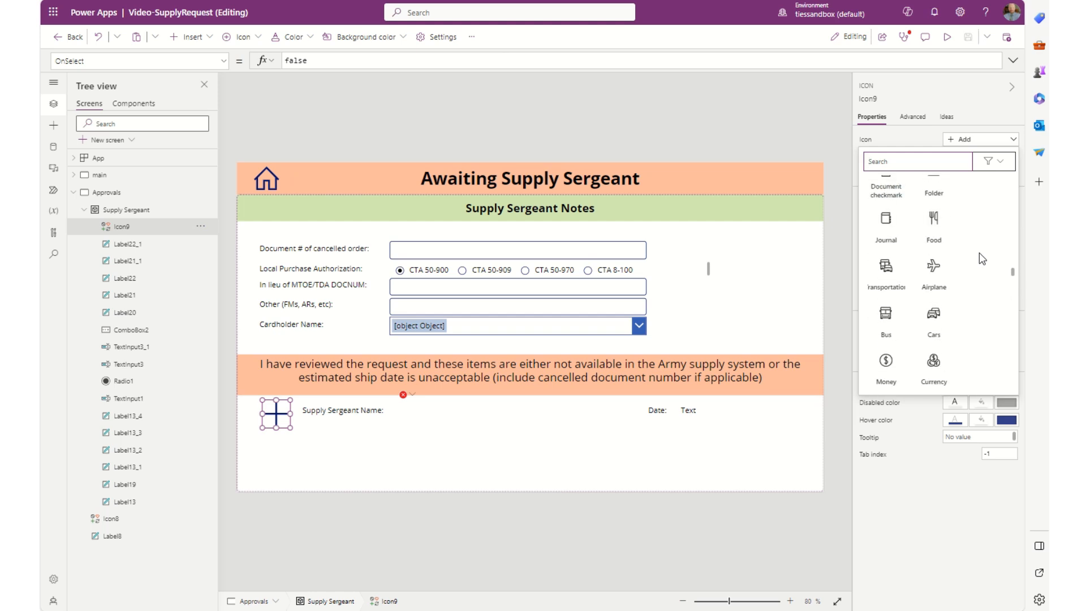
{"action": "scroll", "coordinate": [979, 258], "scroll_direction": "up", "scroll_amount": 5}
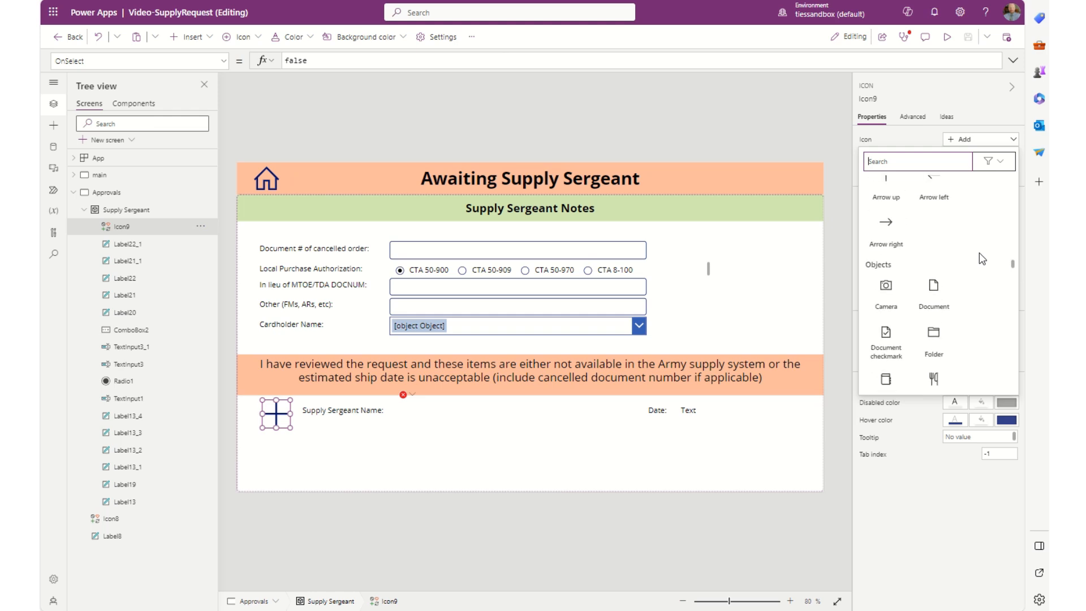
{"action": "scroll", "coordinate": [982, 259], "scroll_direction": "up", "scroll_amount": 5}
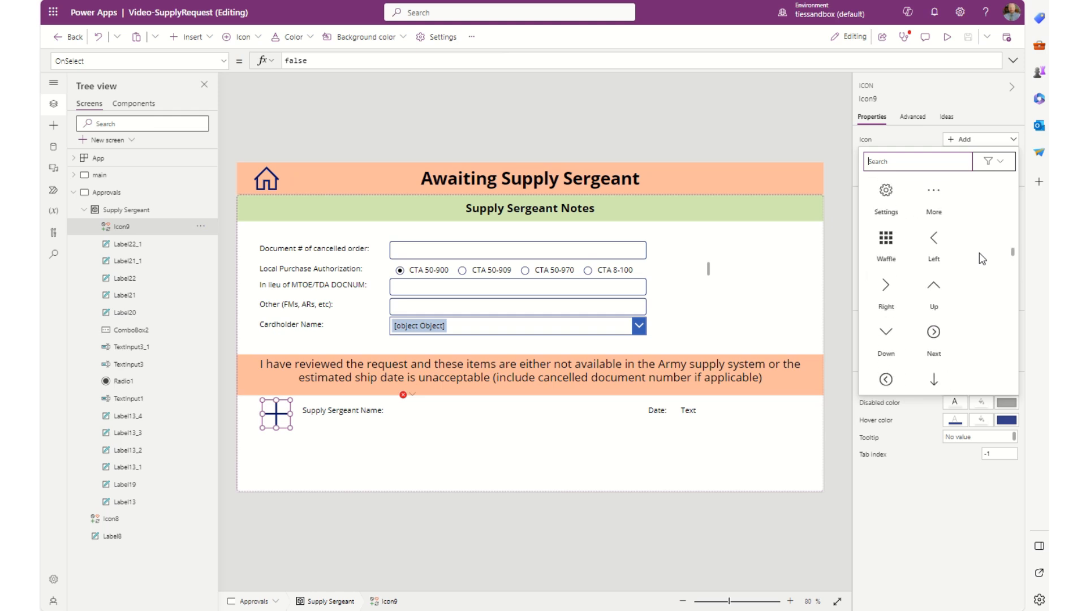
{"action": "scroll", "coordinate": [981, 254], "scroll_direction": "up", "scroll_amount": 5}
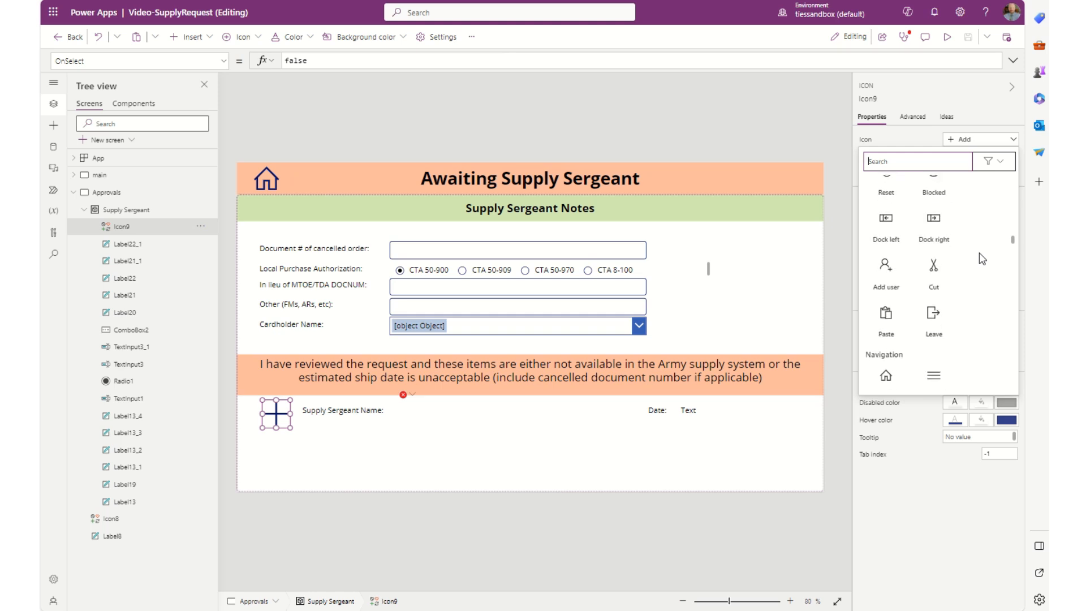
{"action": "scroll", "coordinate": [979, 255], "scroll_direction": "up", "scroll_amount": 5}
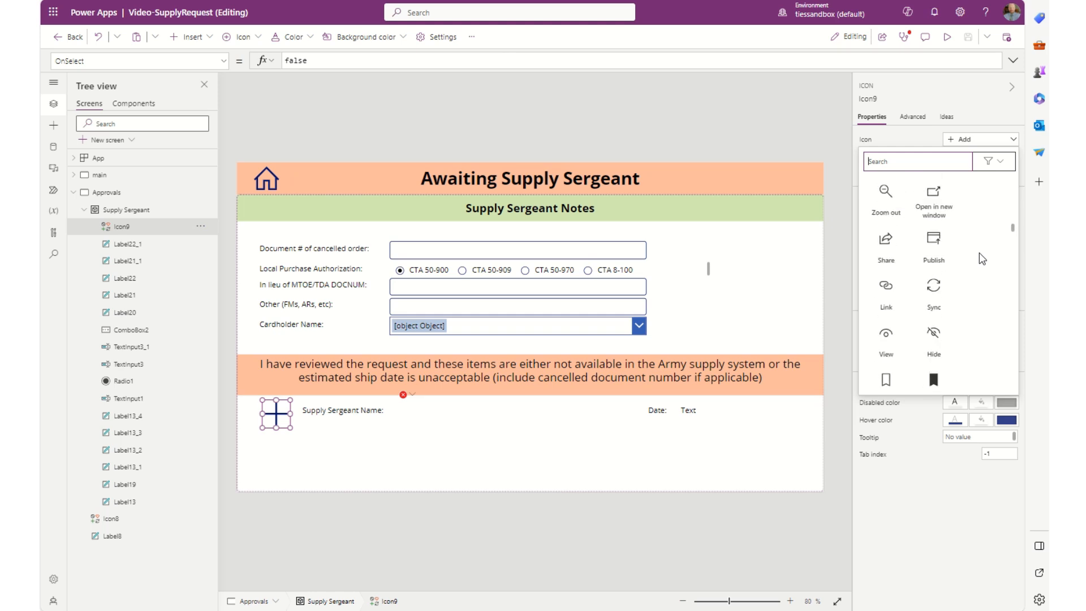
{"action": "scroll", "coordinate": [980, 255], "scroll_direction": "up", "scroll_amount": 5}
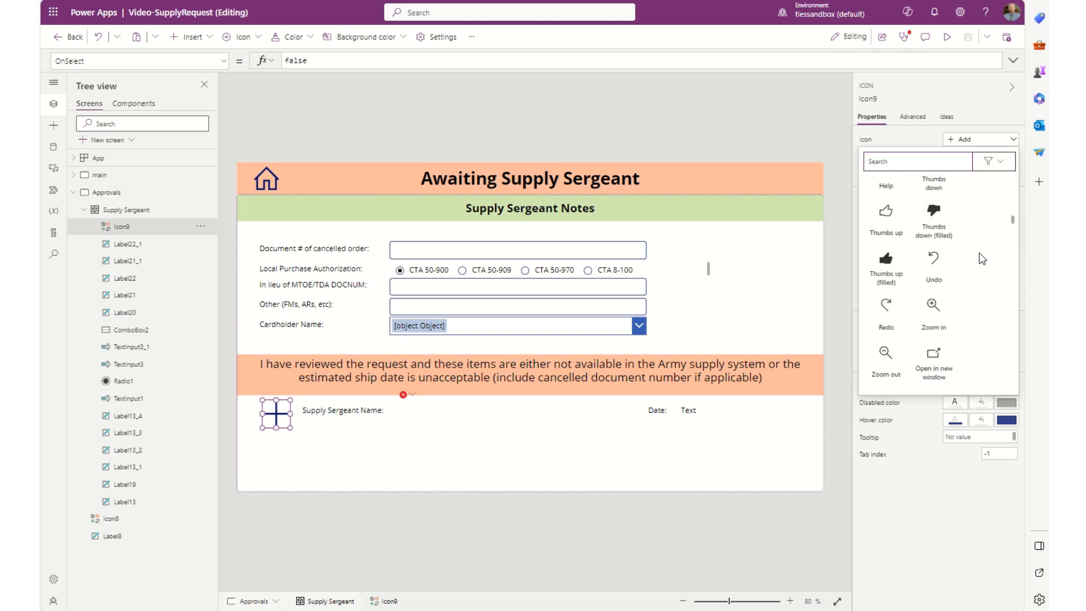
{"action": "scroll", "coordinate": [980, 255], "scroll_direction": "up", "scroll_amount": 2}
{"action": "scroll", "coordinate": [982, 258], "scroll_direction": "up", "scroll_amount": 1}
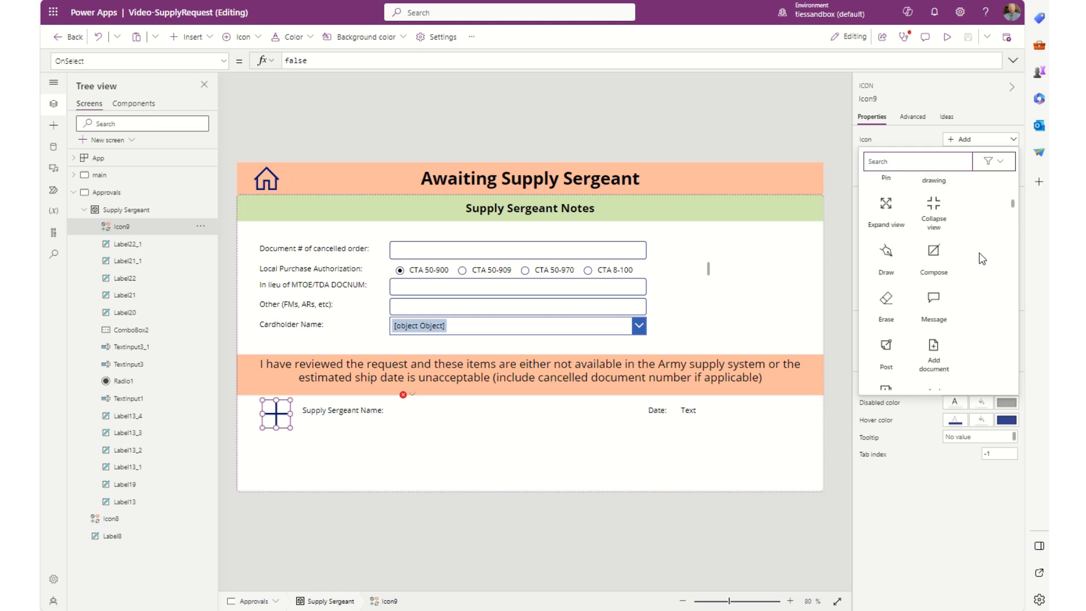
{"action": "left_click", "coordinate": [887, 253]}
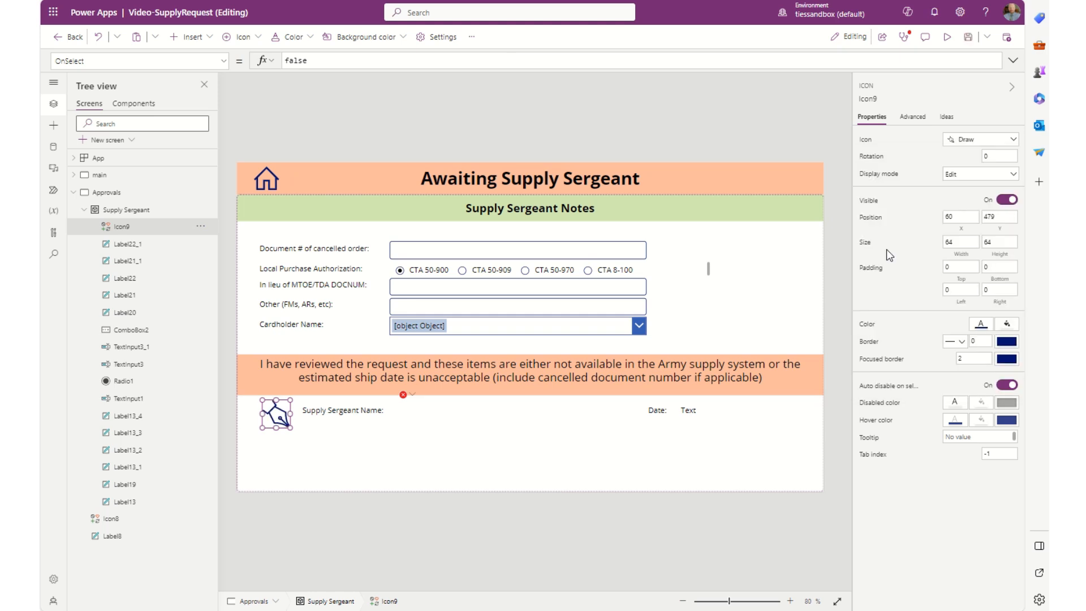
{"action": "mouse_move", "coordinate": [290, 428]}
{"action": "left_mouse_down"}
{"action": "mouse_move", "coordinate": [271, 408]}
{"action": "mouse_move", "coordinate": [288, 411]}
{"action": "left_mouse_up"}
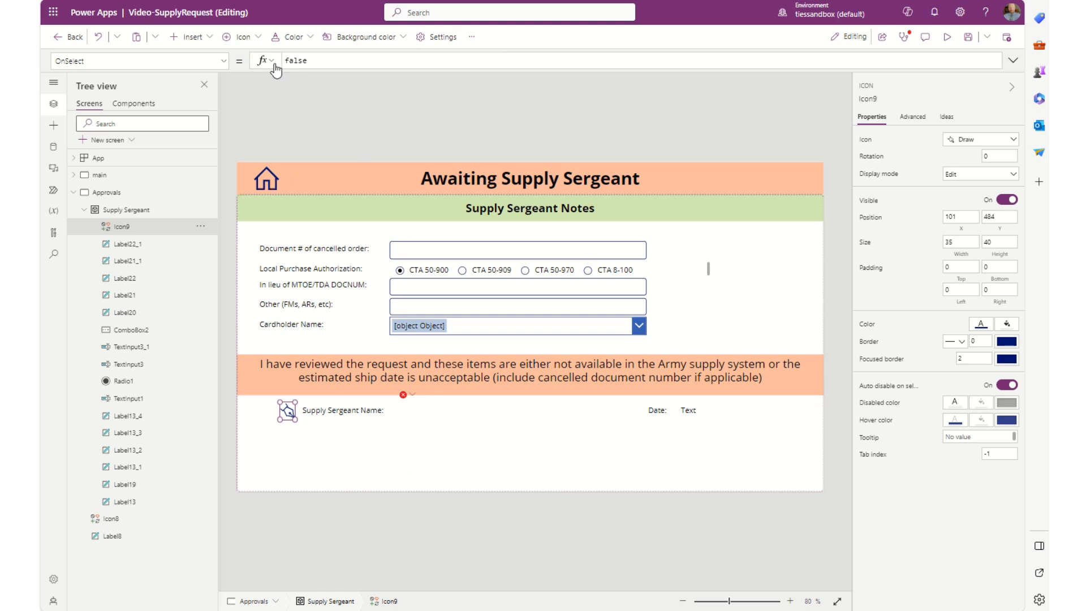
Step: Start the Draw icon's OnSelect formula with Set(varSSEmpID,GetEmpID.Run( in place of the existing value
{"action": "double_click", "coordinate": [326, 58]}
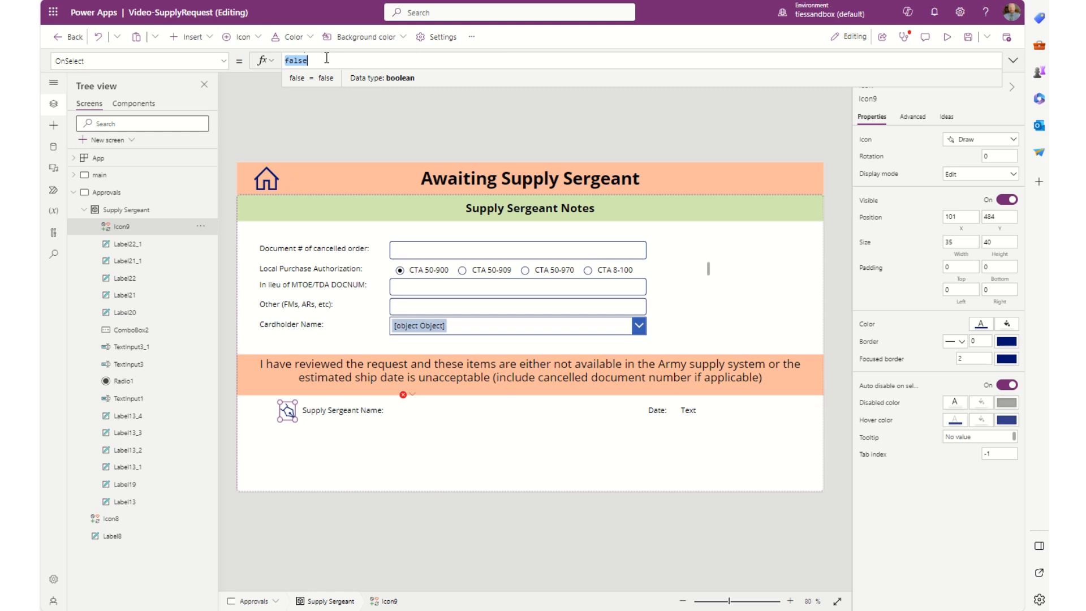
{"action": "type", "text": "Set(var"}
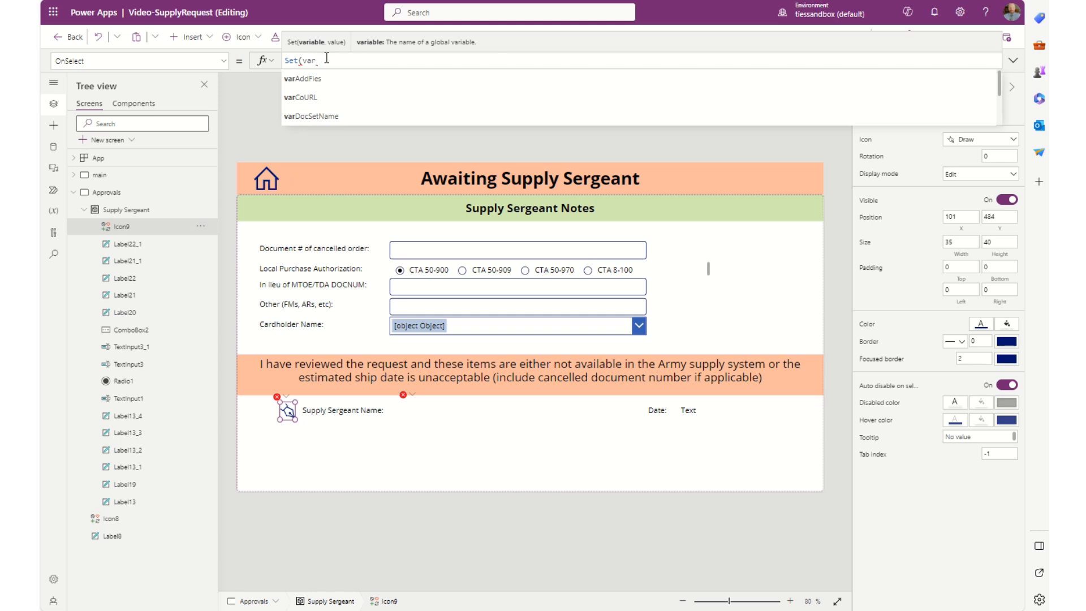
{"action": "type", "text": "SSEmpID"}
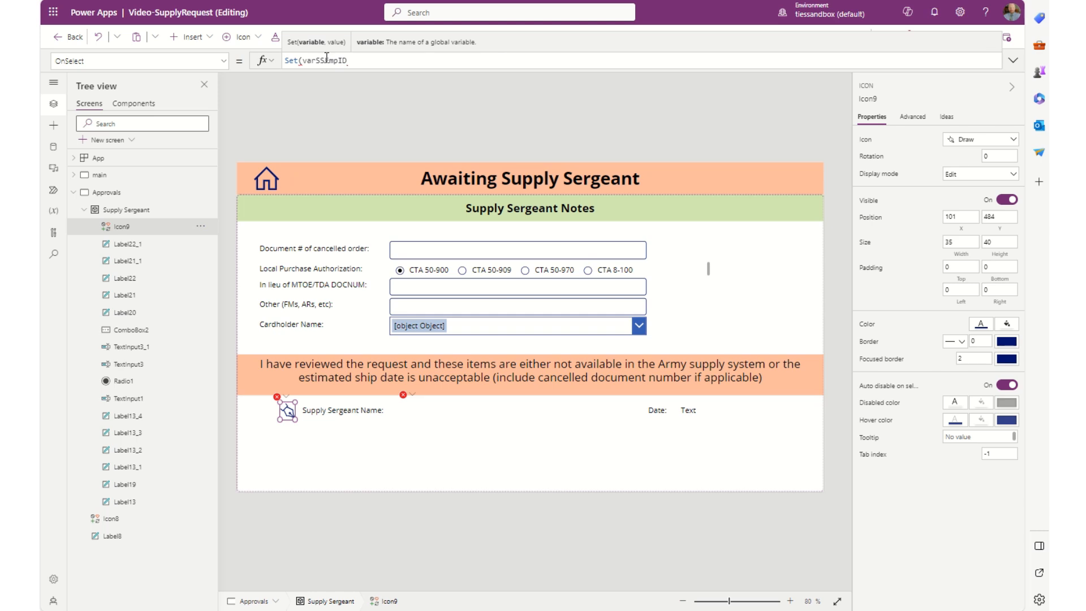
{"action": "type", "text": ","}
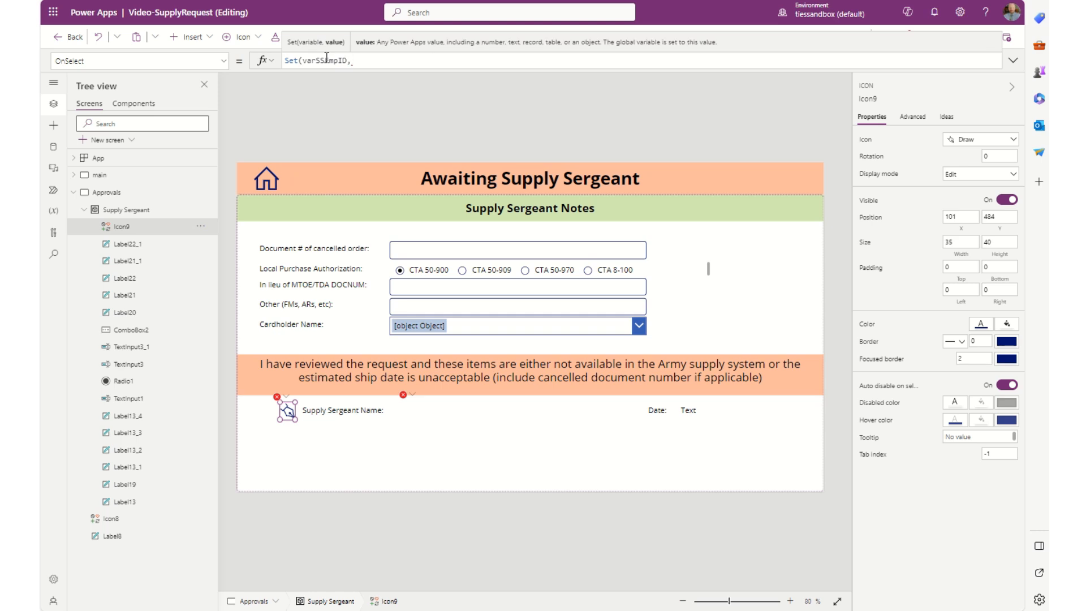
{"action": "type", "text": "get"}
{"action": "key", "text": "Down"}
{"action": "key", "text": "Down"}
{"action": "key", "text": "Tab"}
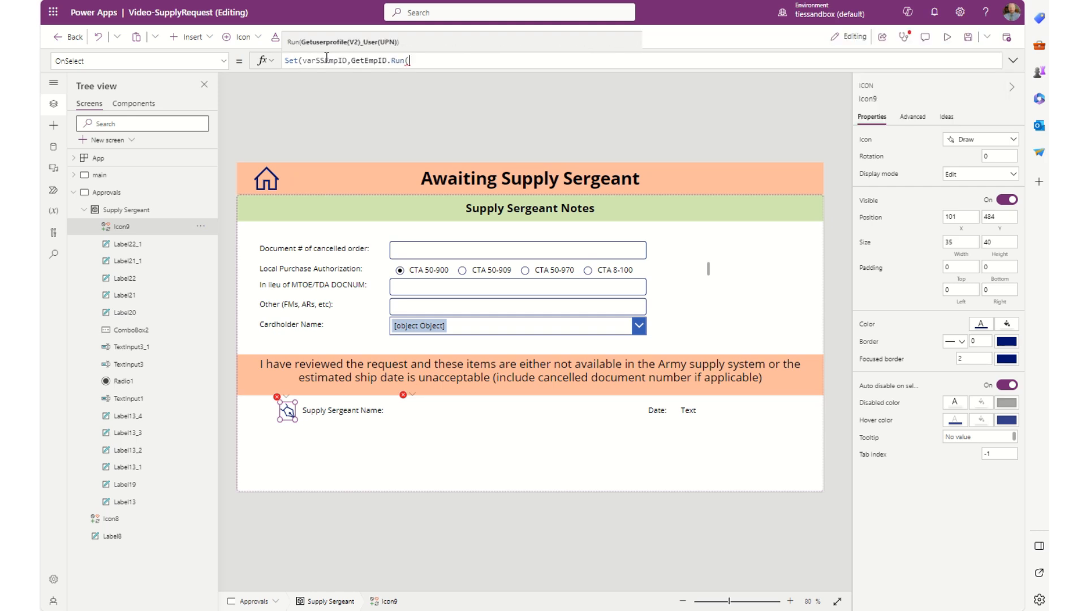
Step: Nest EncodeUrl(Lower( as the argument of GetEmpID.Run in the icon's OnSelect formula
{"action": "type", "text": "Encode"}
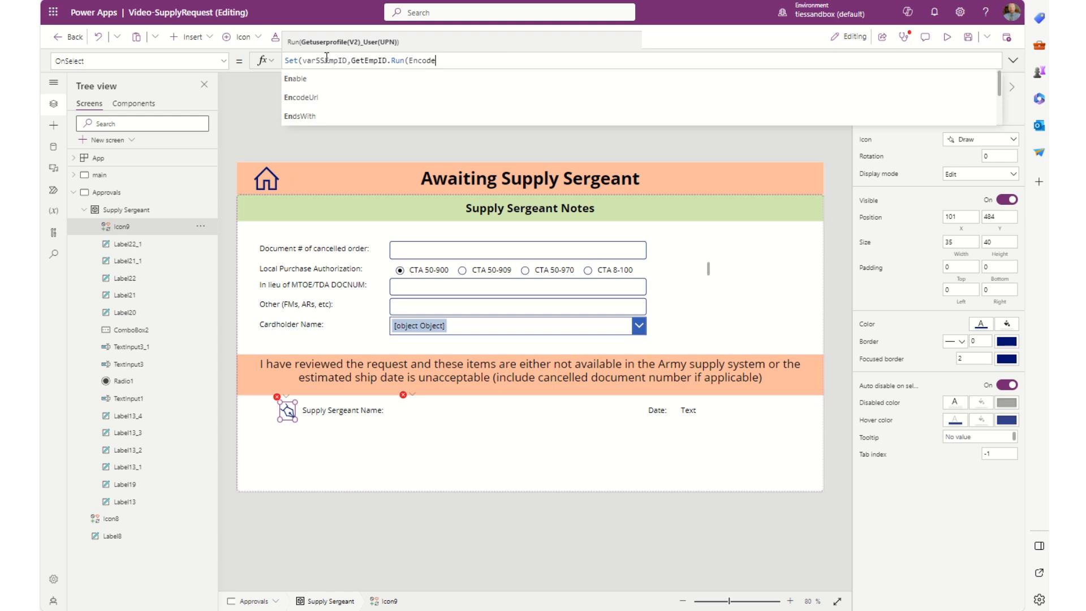
{"action": "type", "text": "URL"}
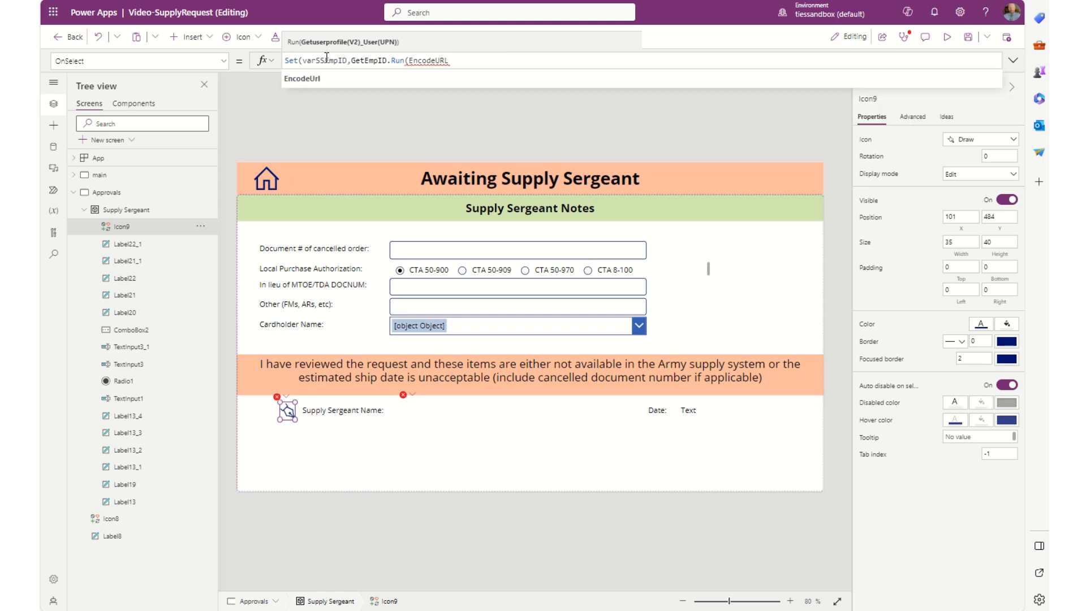
{"action": "key", "text": "Tab"}
{"action": "type", "text": "Lower"}
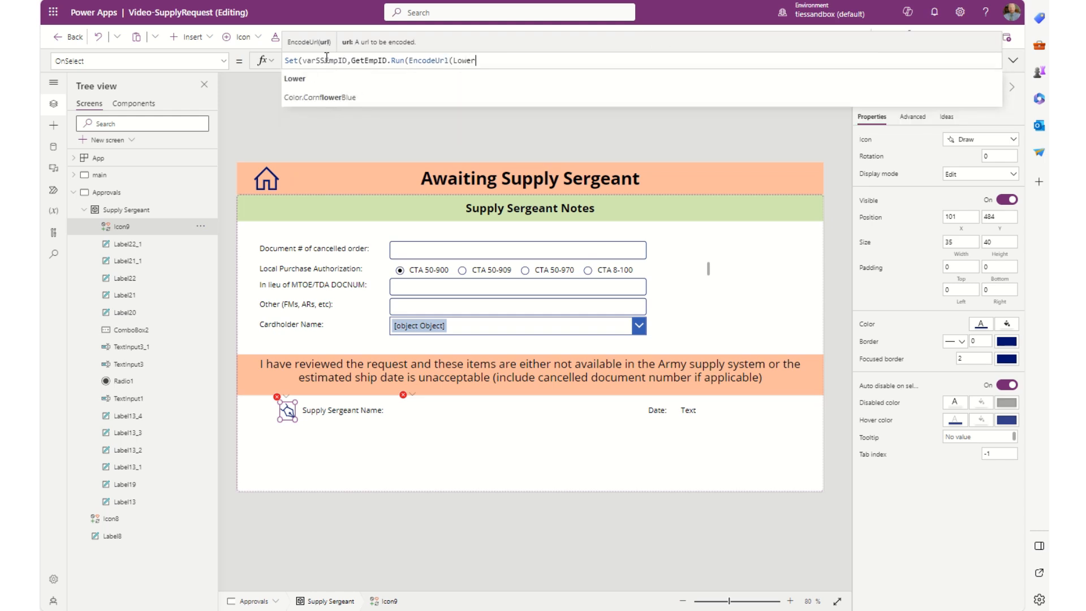
{"action": "key", "text": "Tab"}
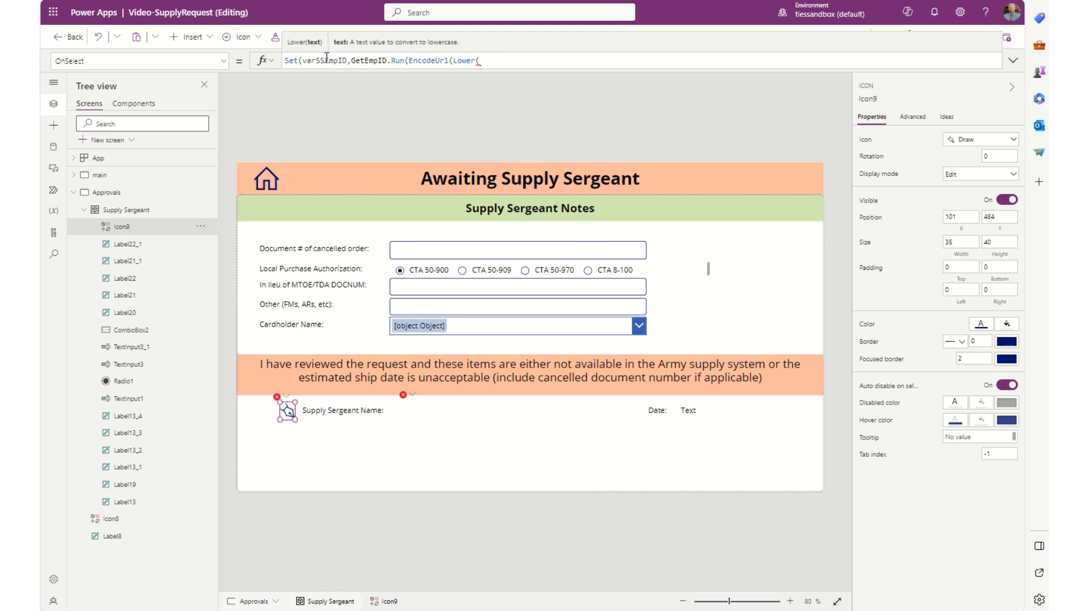
Step: Try to reference a supply sergeant field of Gallery1.Selected as the text inside Lower
{"action": "type", "text": "Gallery1.sle"}
{"action": "key", "text": "BackSpace"}
{"action": "key", "text": "BackSpace"}
{"action": "type", "text": "elected.ss"}
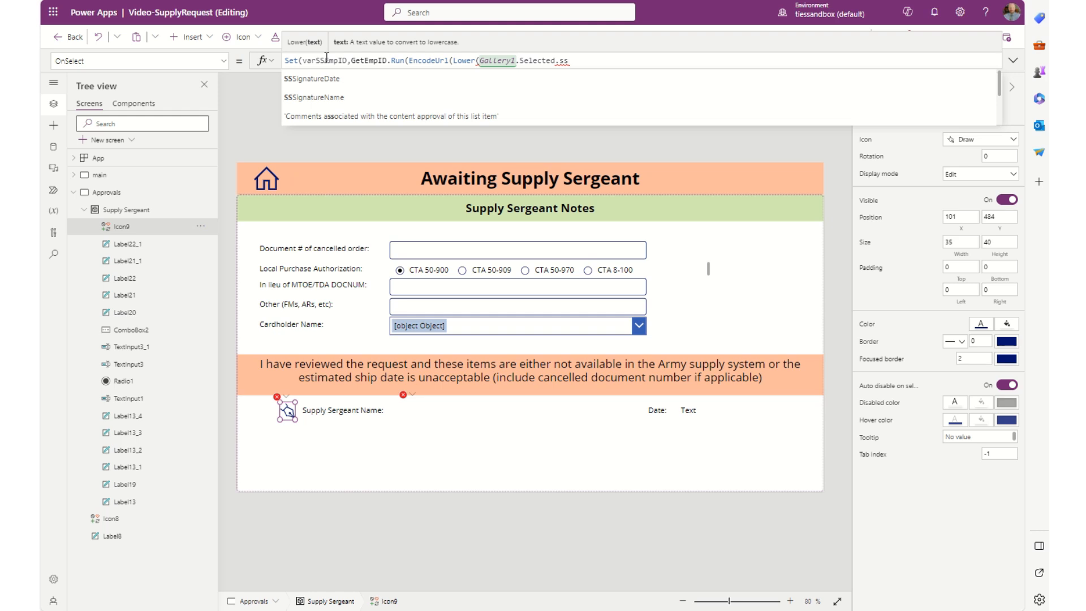
{"action": "key", "text": "Down"}
{"action": "key", "text": "Down"}
{"action": "key", "text": "Down"}
{"action": "key", "text": "Down"}
{"action": "key", "text": "Down"}
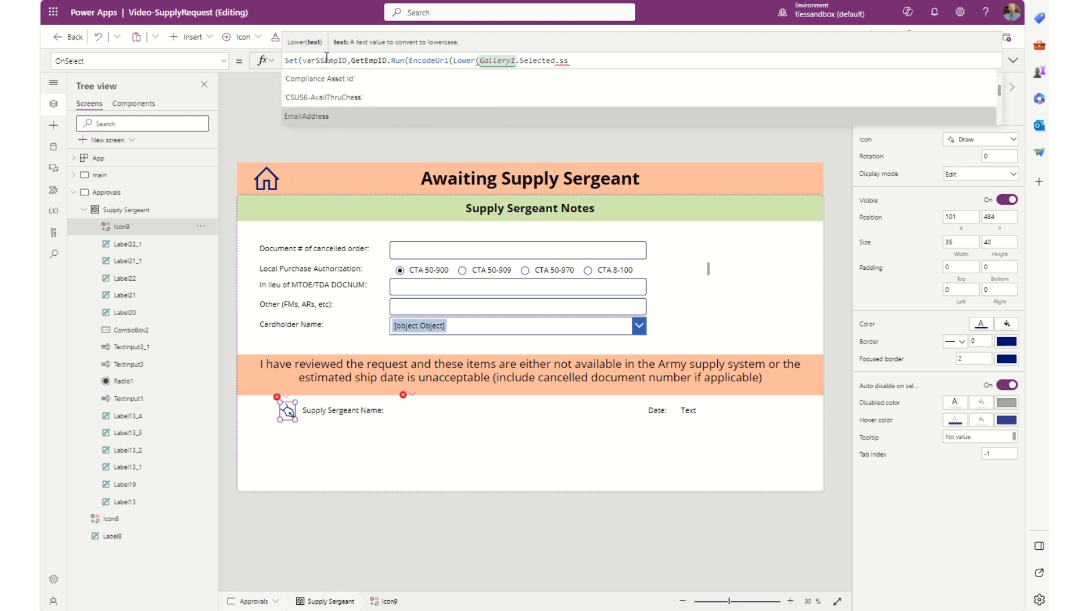
{"action": "key", "text": "Down"}
{"action": "key", "text": "Down"}
{"action": "key", "text": "Down"}
{"action": "key", "text": "Down"}
{"action": "key", "text": "Down"}
{"action": "key", "text": "Down"}
{"action": "key", "text": "Down"}
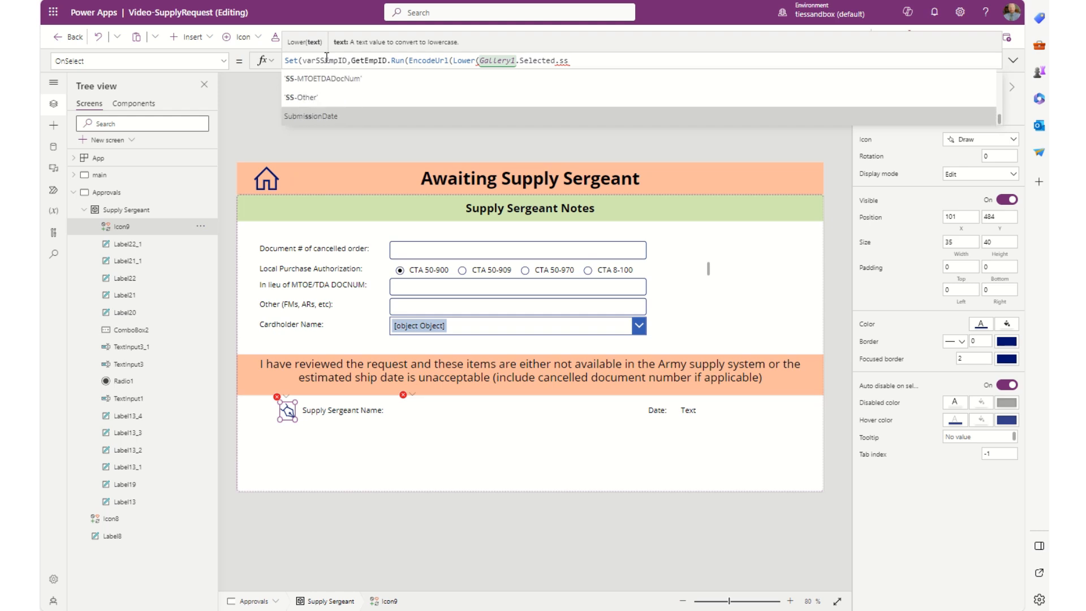
{"action": "key", "text": "Up"}
{"action": "key", "text": "Up"}
{"action": "key", "text": "Up"}
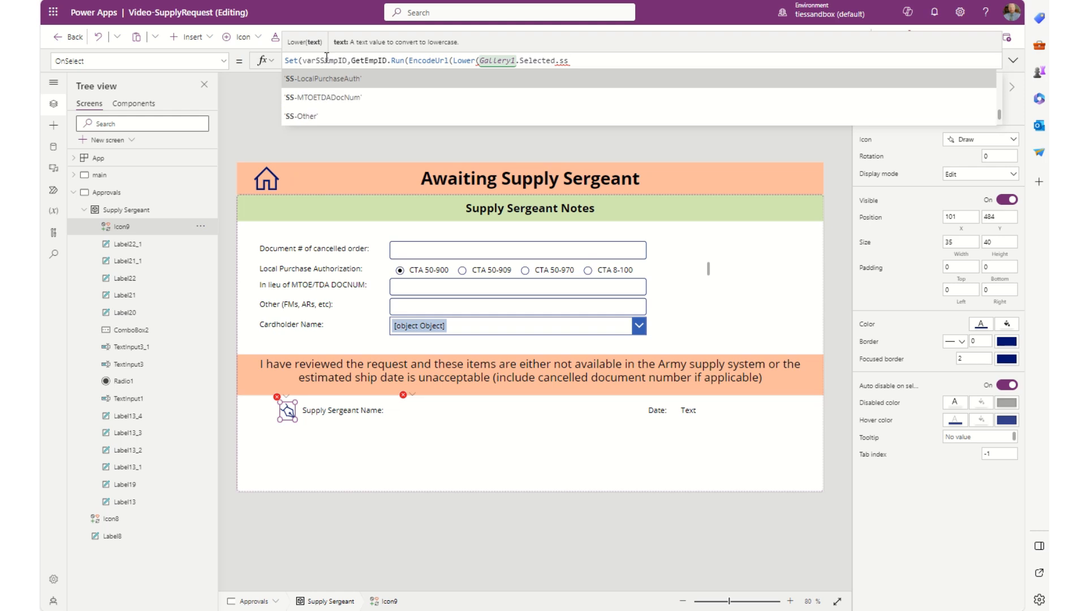
{"action": "key", "text": "BackSpace"}
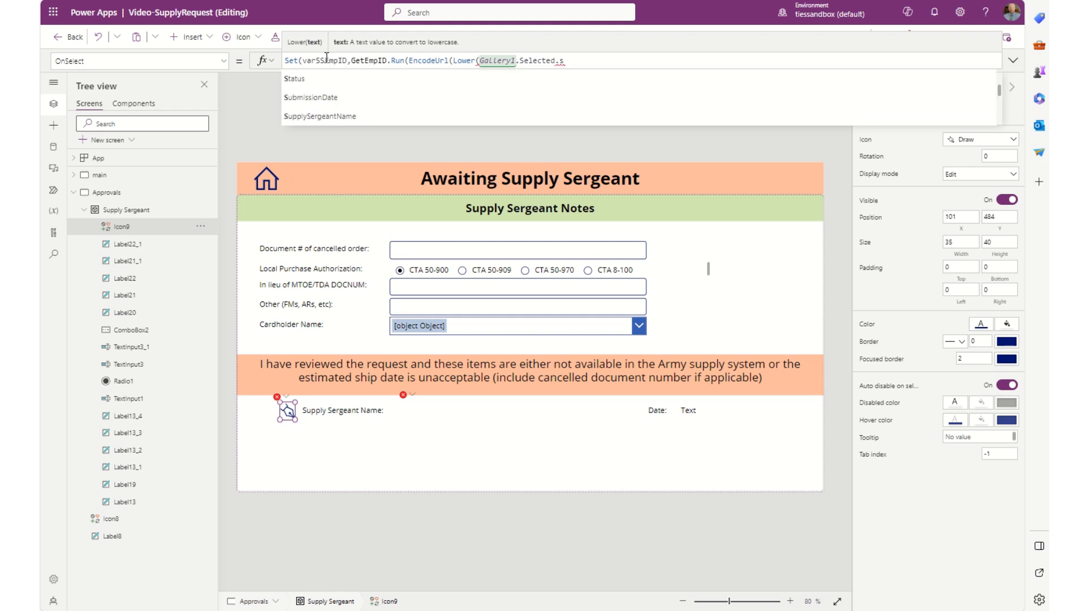
{"action": "type", "text": "upply"}
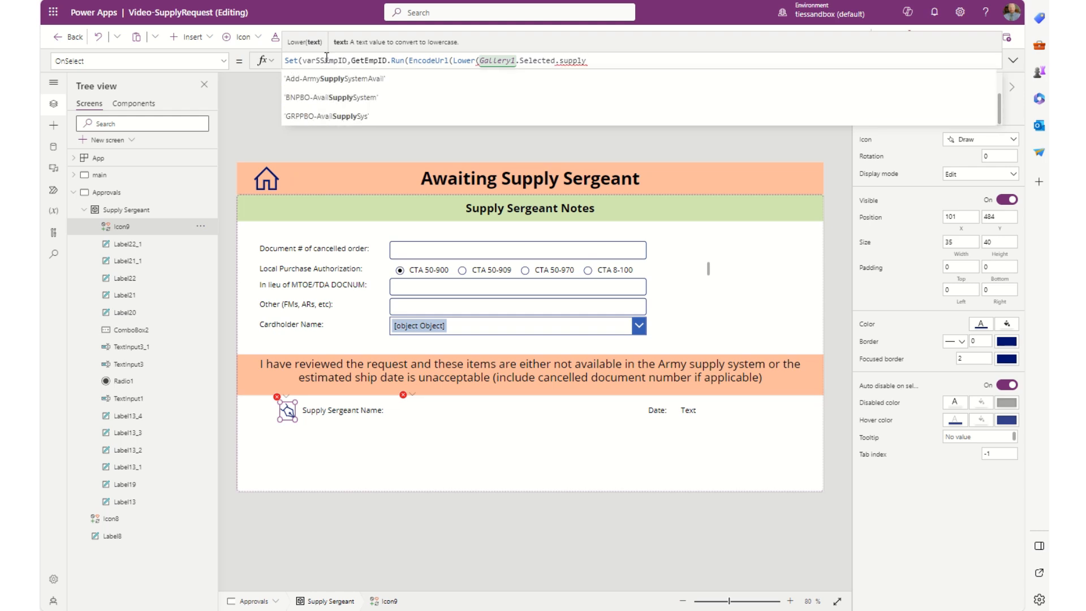
{"action": "key", "text": "Down"}
{"action": "key", "text": "Down"}
{"action": "key", "text": "Down"}
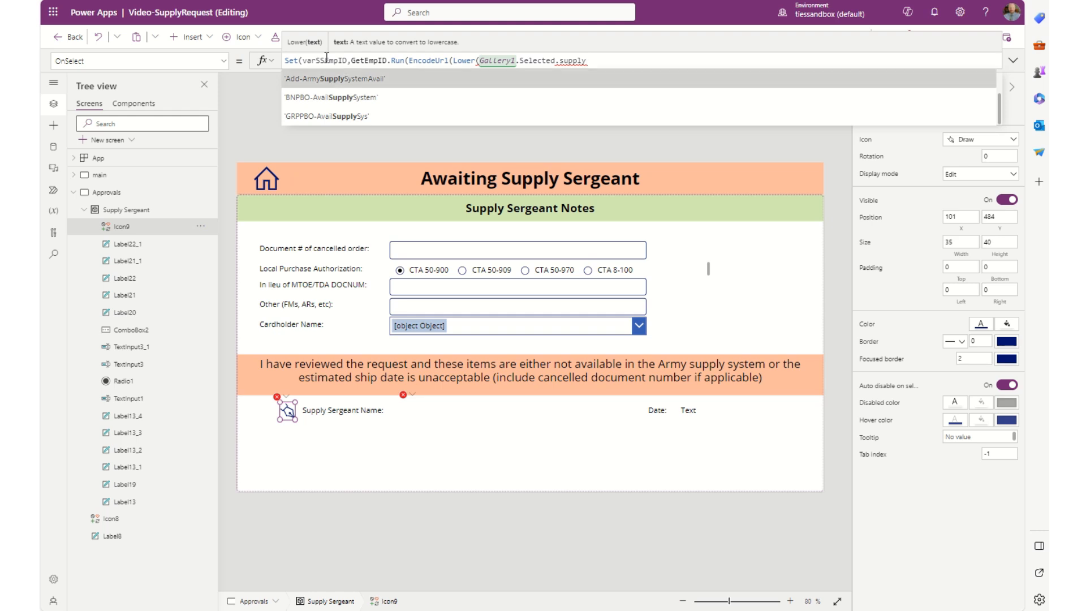
{"action": "key", "text": "Up"}
{"action": "key", "text": "Up"}
{"action": "key", "text": "Up"}
{"action": "key", "text": "Up"}
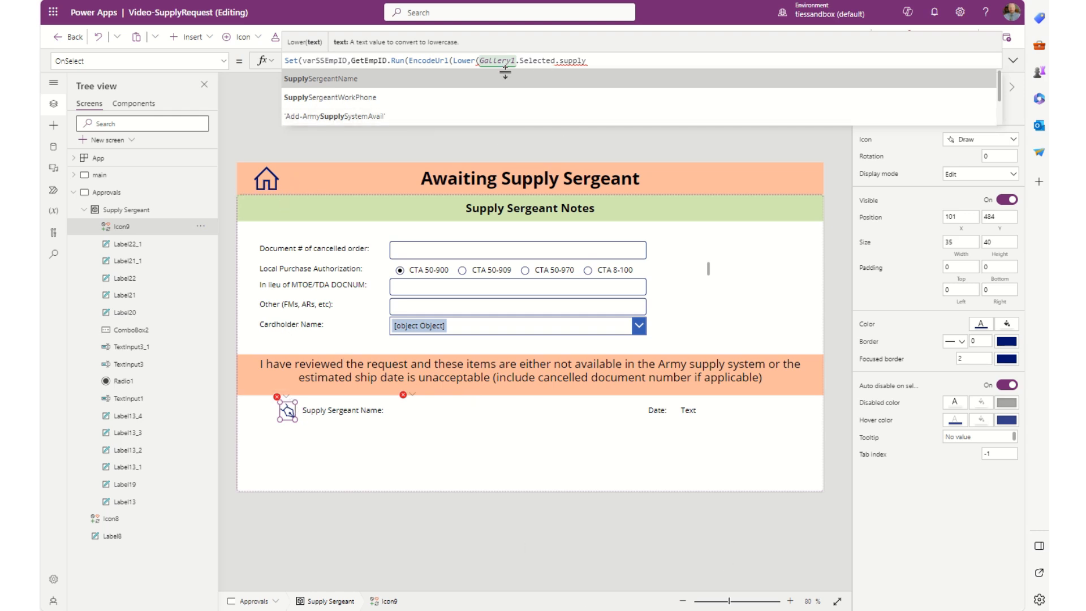
Step: Replace the gallery reference inside Lower with User().Email and finish the formula by returning .empid from GetEmpID.Run
{"action": "left_click_drag", "start_coordinate": [480, 60], "coordinate": [595, 57]}
{"action": "type", "text": "user"}
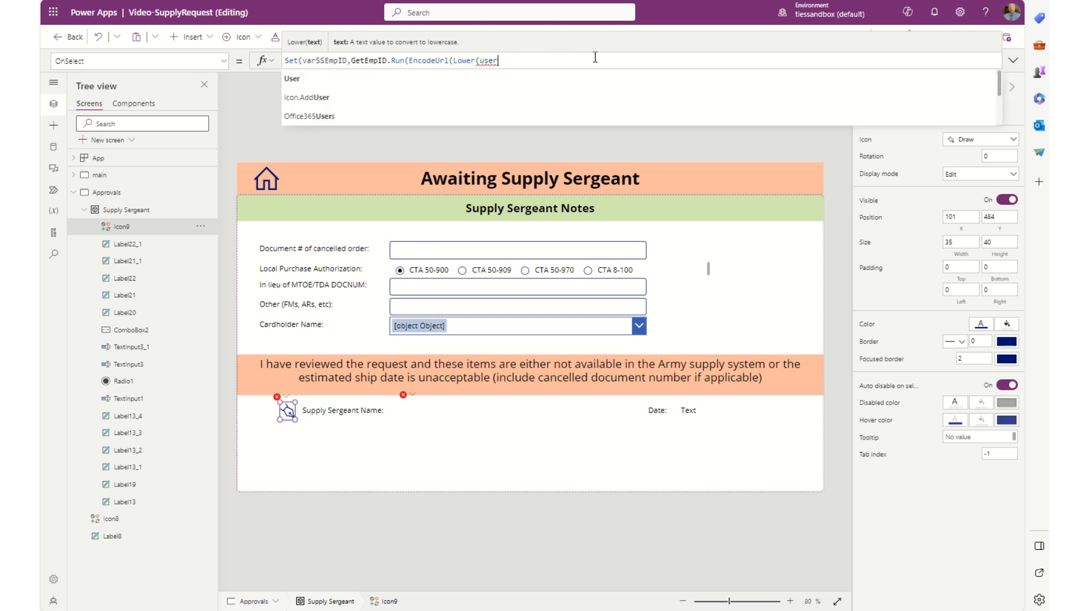
{"action": "key", "text": "Tab"}
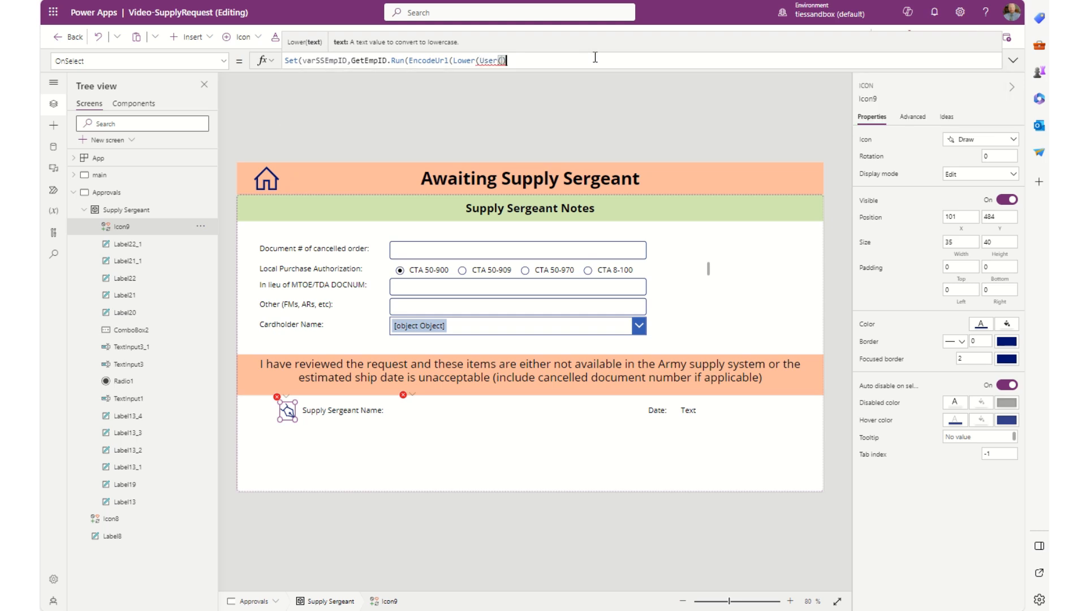
{"action": "type", "text": "."}
{"action": "type", "text": "Emai"}
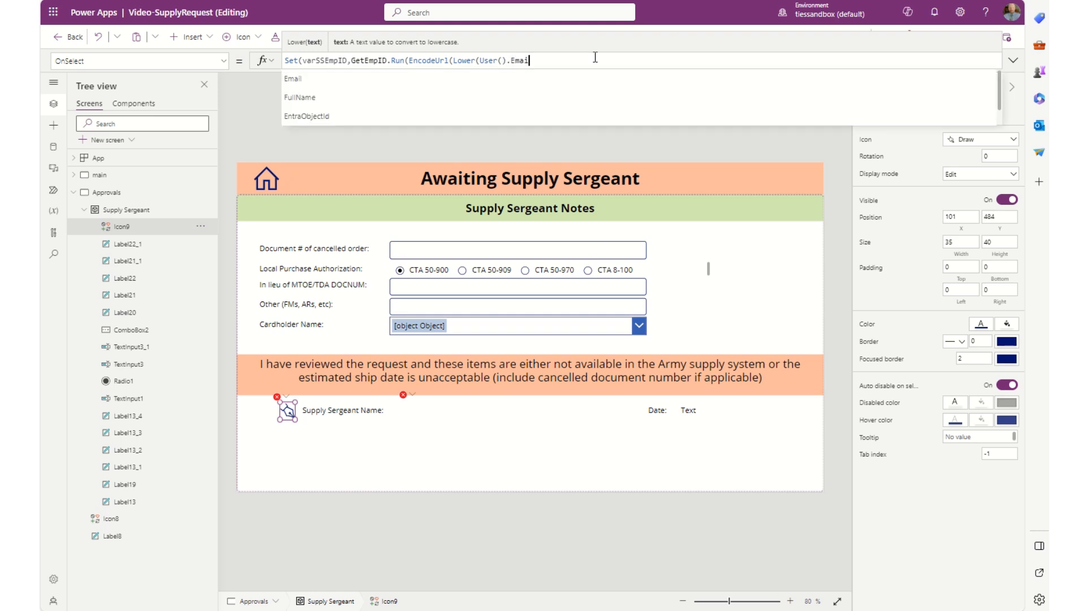
{"action": "type", "text": "l))).emp"}
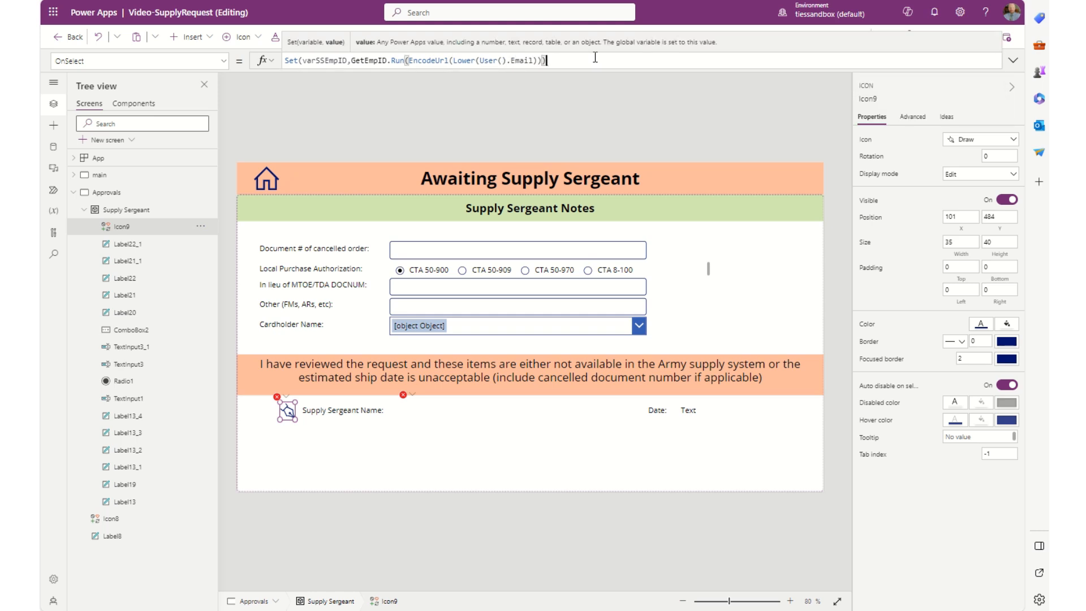
{"action": "type", "text": "id"}
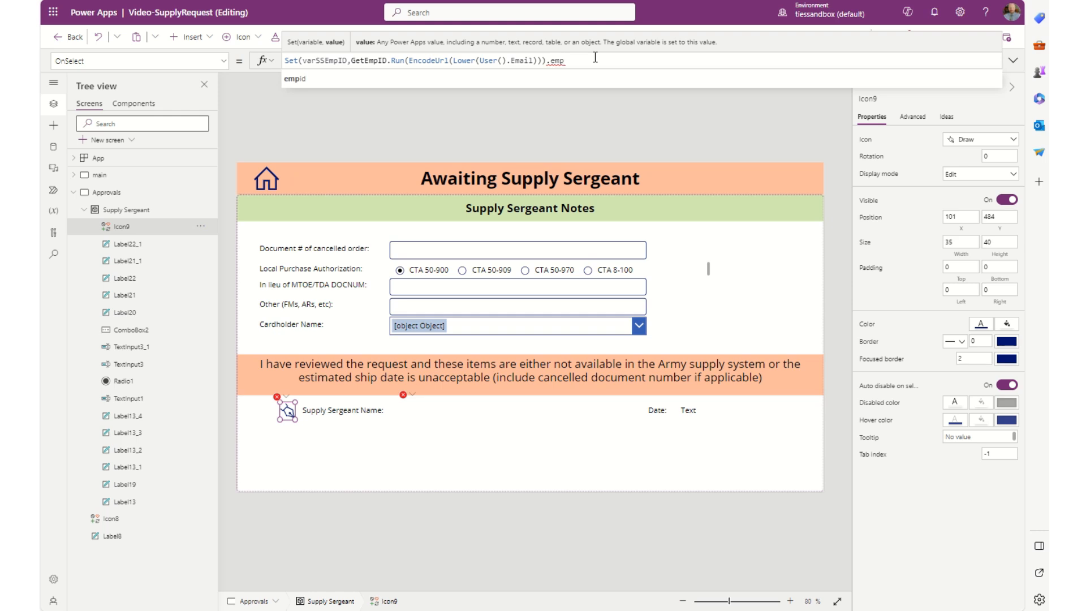
{"action": "type", "text": ")"}
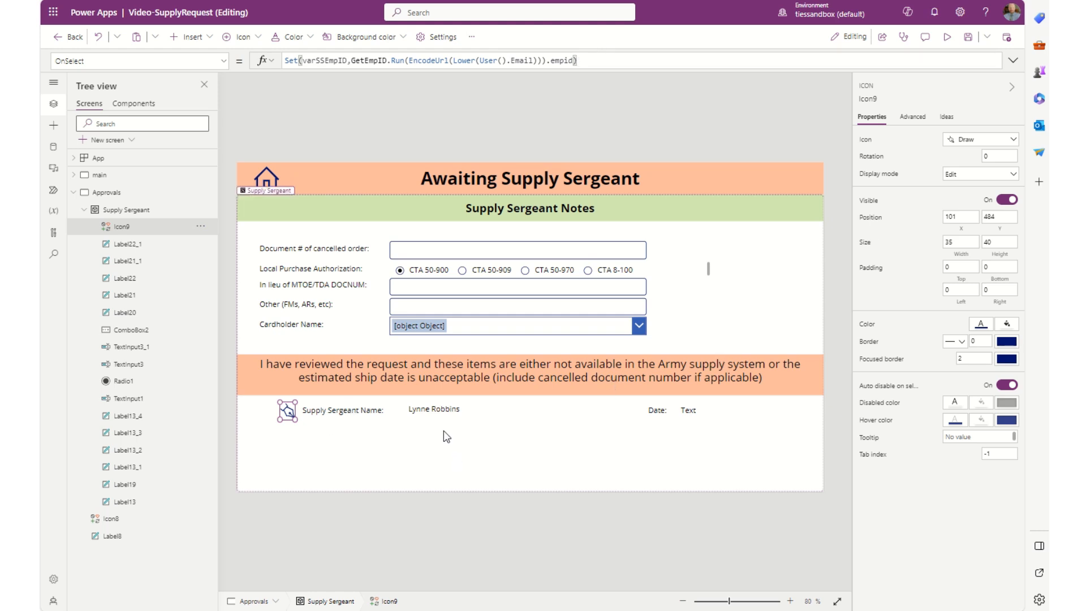
Step: Replace the gallery name reference in the Supply Sergeant Name value label's text with Proper(User().FullName), keeping the spaces and varSSEmpID
{"action": "left_click", "coordinate": [440, 408]}
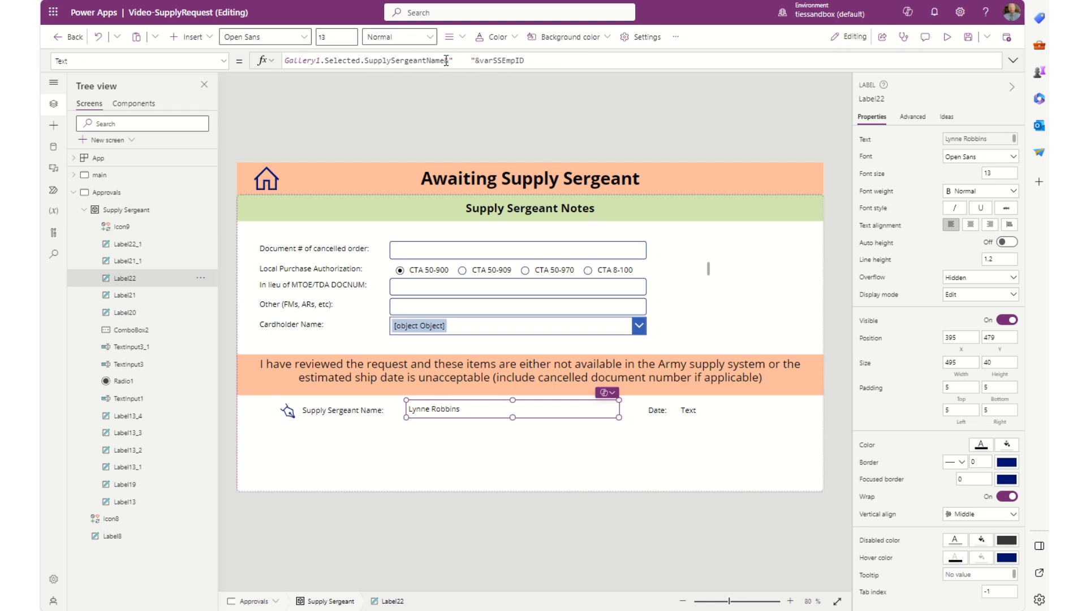
{"action": "left_click_drag", "start_coordinate": [445, 61], "coordinate": [252, 63]}
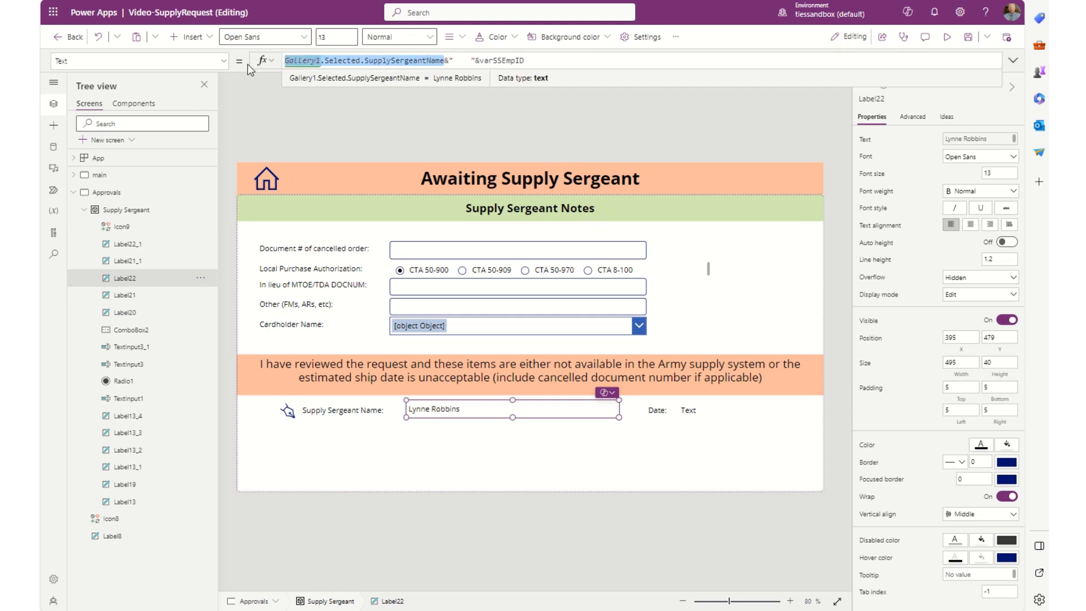
{"action": "type", "text": "Proper"}
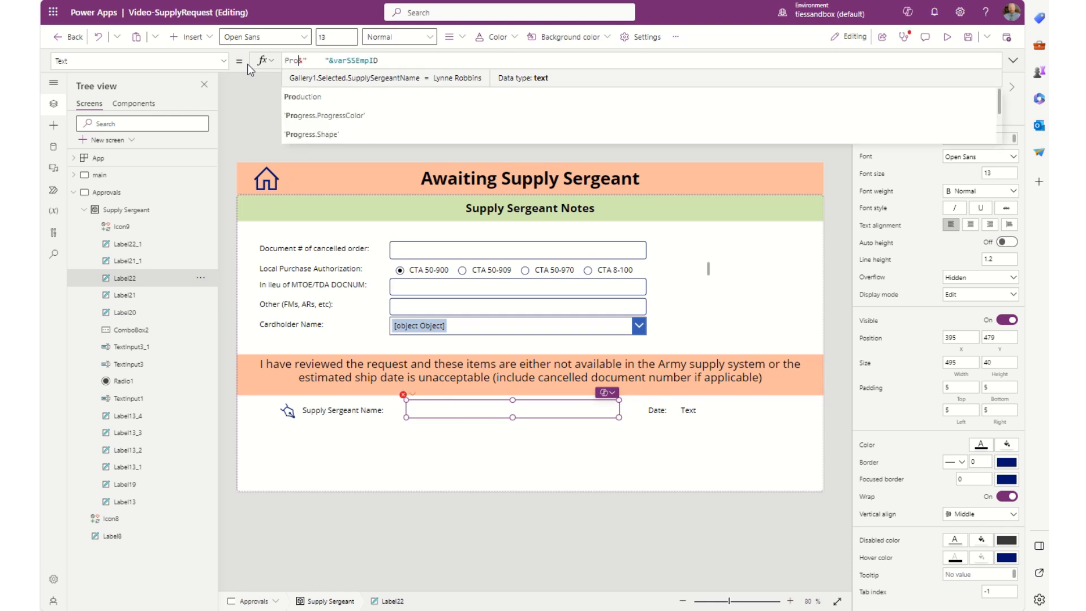
{"action": "type", "text": "("}
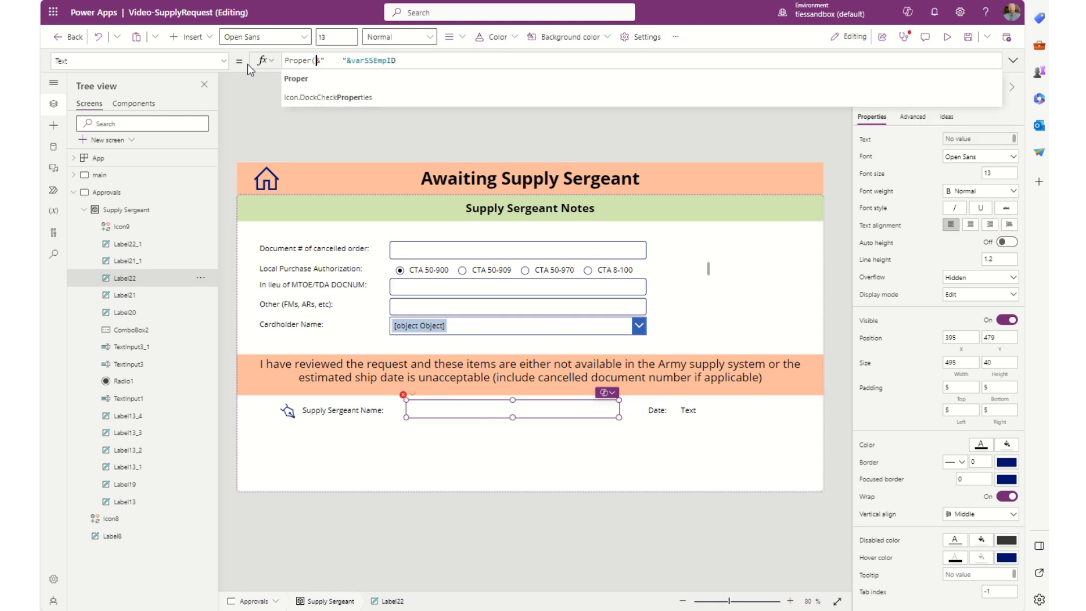
{"action": "type", "text": "User()."}
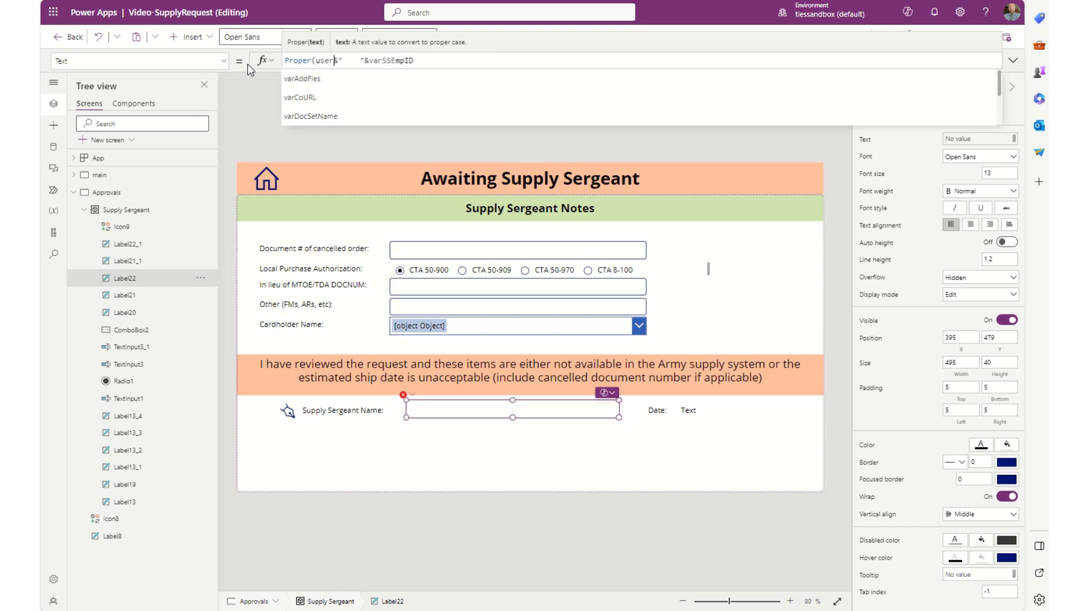
{"action": "type", "text": "fullName"}
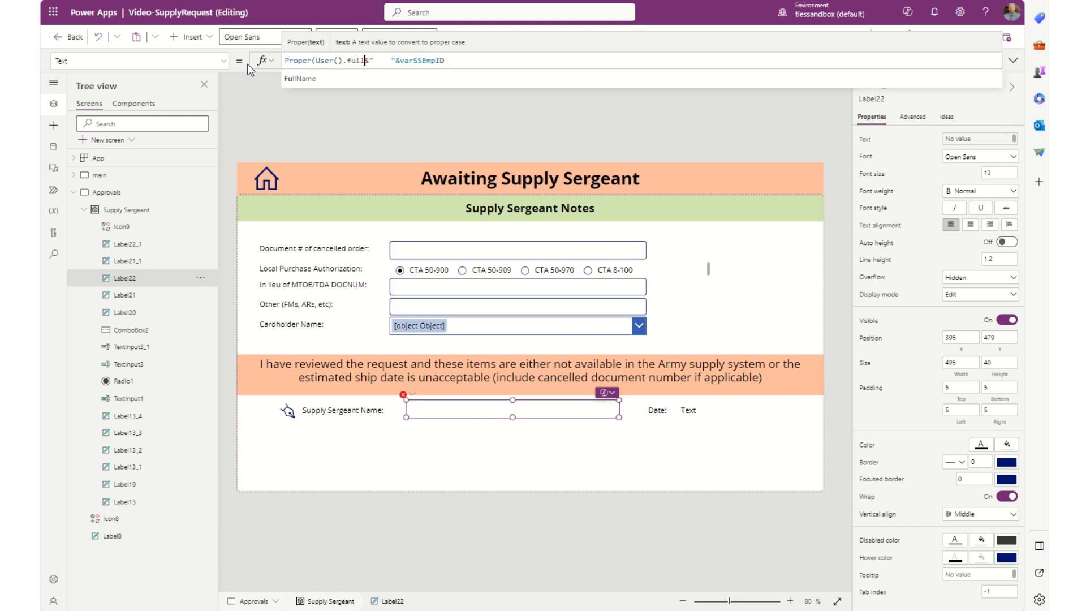
{"action": "key", "text": "Down"}
{"action": "key", "text": "Tab"}
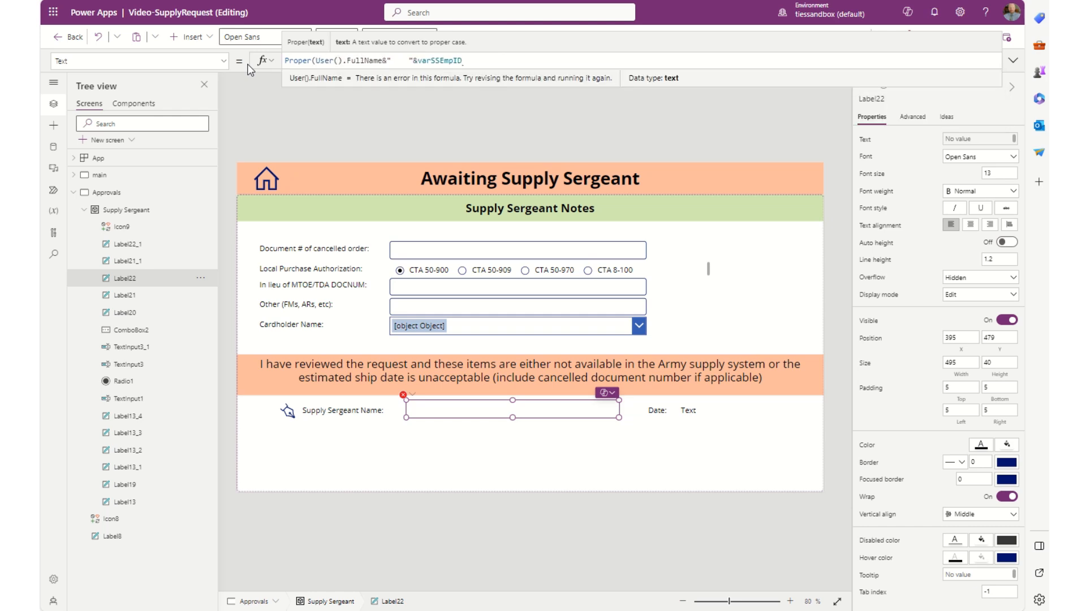
{"action": "type", "text": ")"}
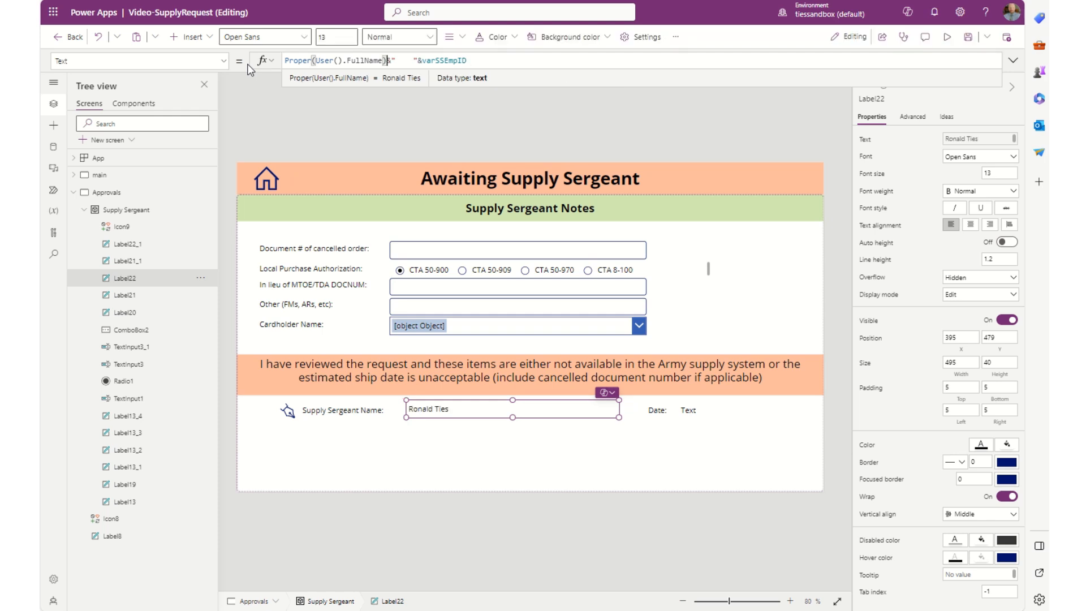
Step: Inspect the value of varSSEmpID within the Supply Sergeant Name value label's text formula
{"action": "key", "text": "Right"}
{"action": "key", "text": "Right"}
{"action": "key", "text": "Right"}
{"action": "key", "text": "Right"}
{"action": "key", "text": "Right"}
{"action": "key", "text": "Right"}
{"action": "key", "text": "Right"}
{"action": "key", "text": "Right"}
{"action": "key", "text": "Right"}
{"action": "key", "text": "Right"}
{"action": "key", "text": "Right"}
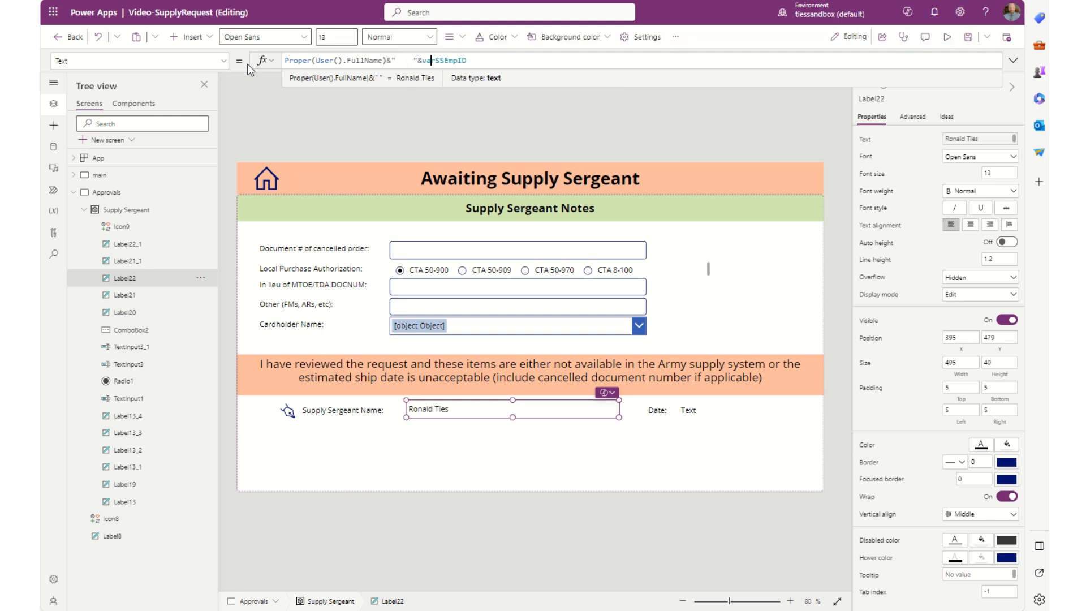
{"action": "key", "text": "End"}
{"action": "key", "text": "ctrl+shift+Left"}
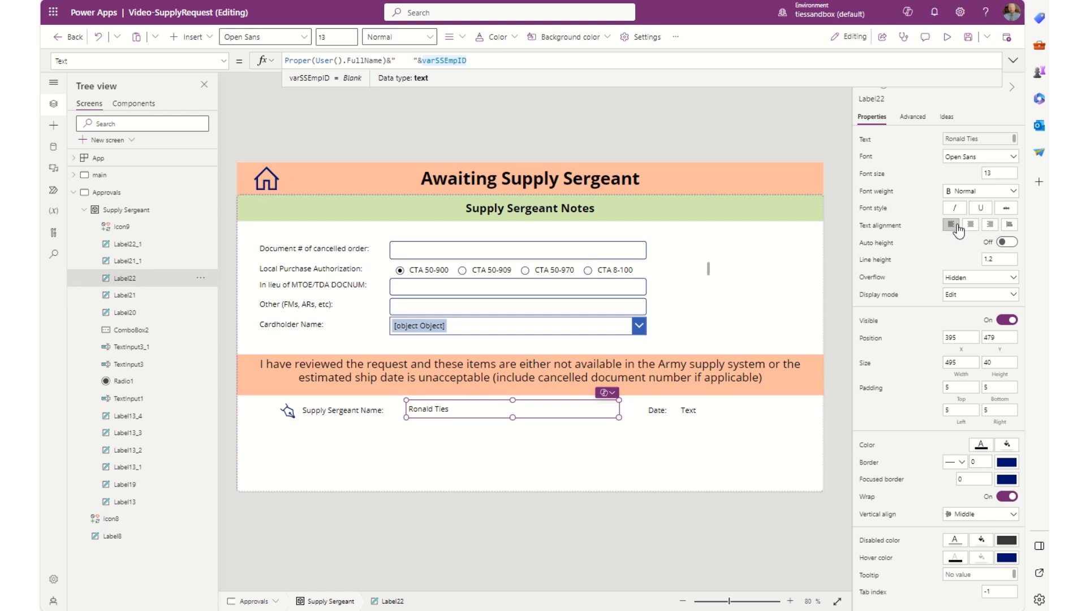
Step: Set the Supply Sergeant Name value label's visibility to !IsBlank(varSSEmpID) and test it by running the signing icon's action
{"action": "left_click", "coordinate": [870, 321]}
{"action": "double_click", "coordinate": [354, 60]}
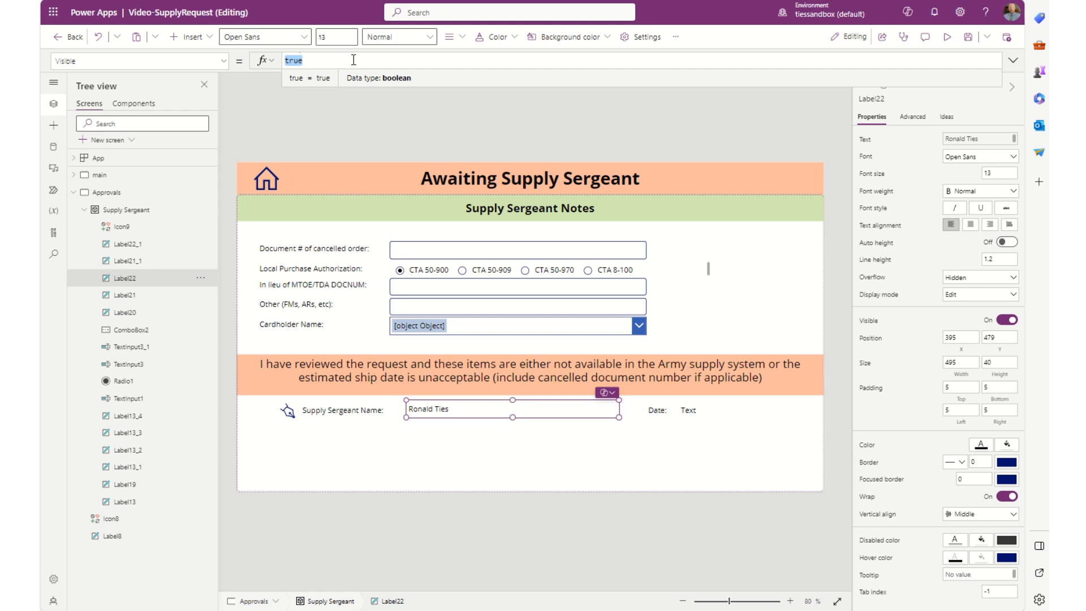
{"action": "type", "text": "!I"}
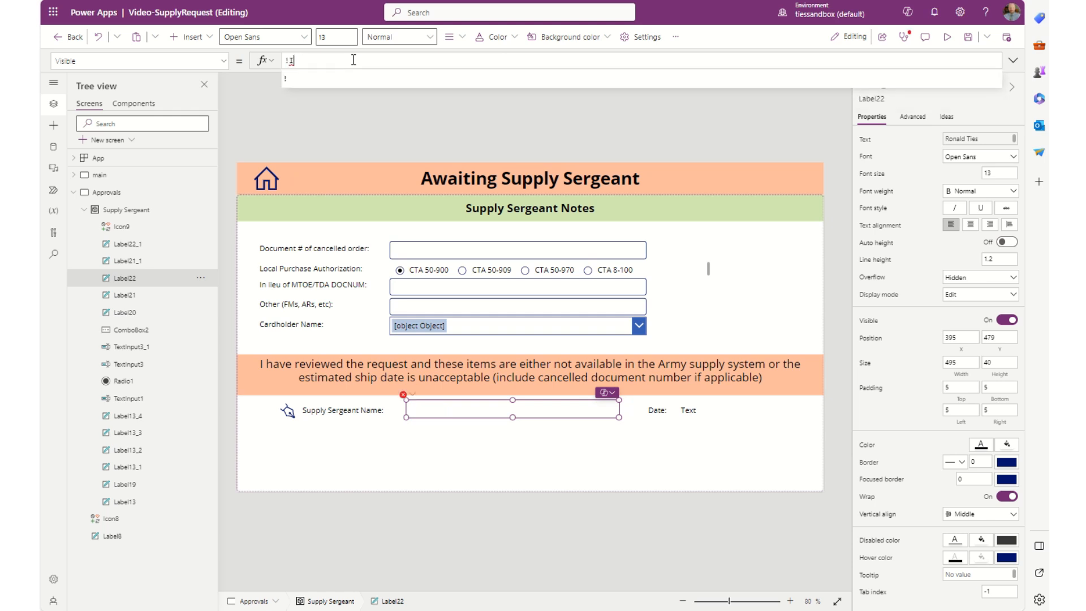
{"action": "type", "text": "sBlank("}
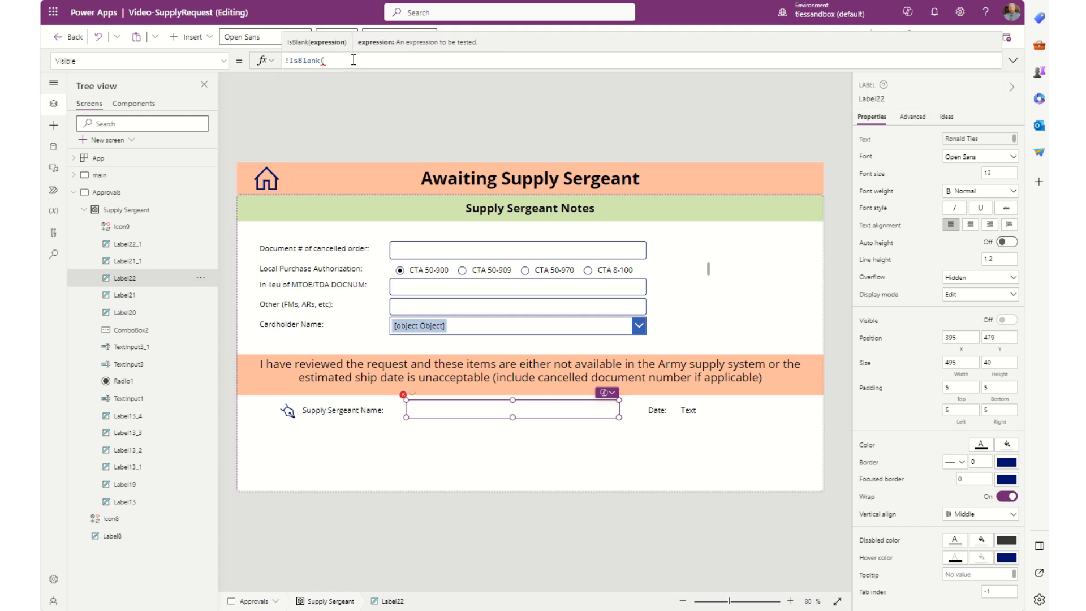
{"action": "type", "text": "varSS"}
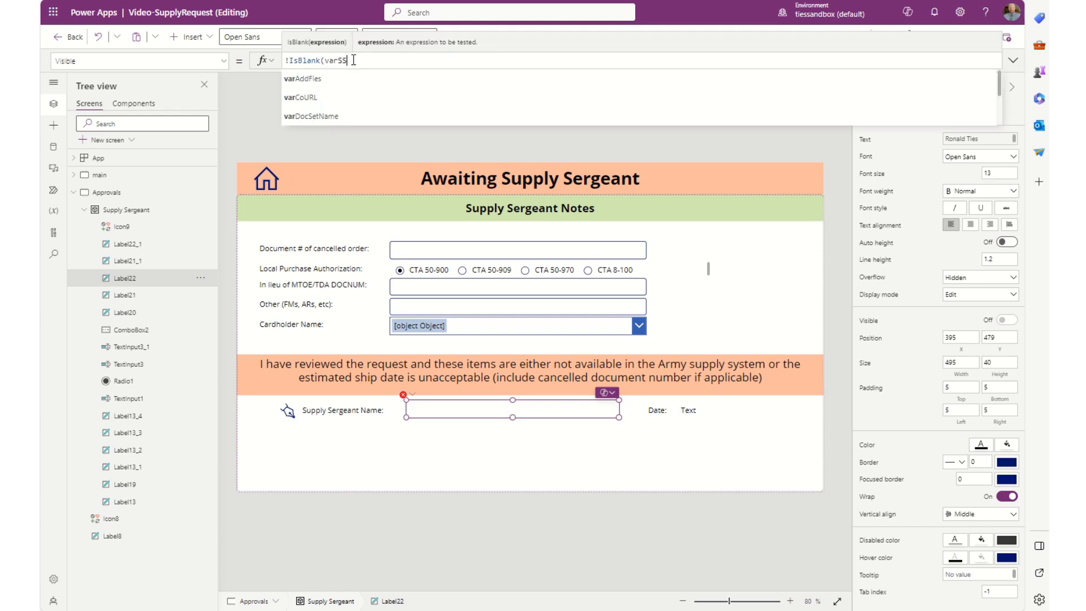
{"action": "type", "text": "e"}
{"action": "key", "text": "Tab"}
{"action": "type", "text": ")"}
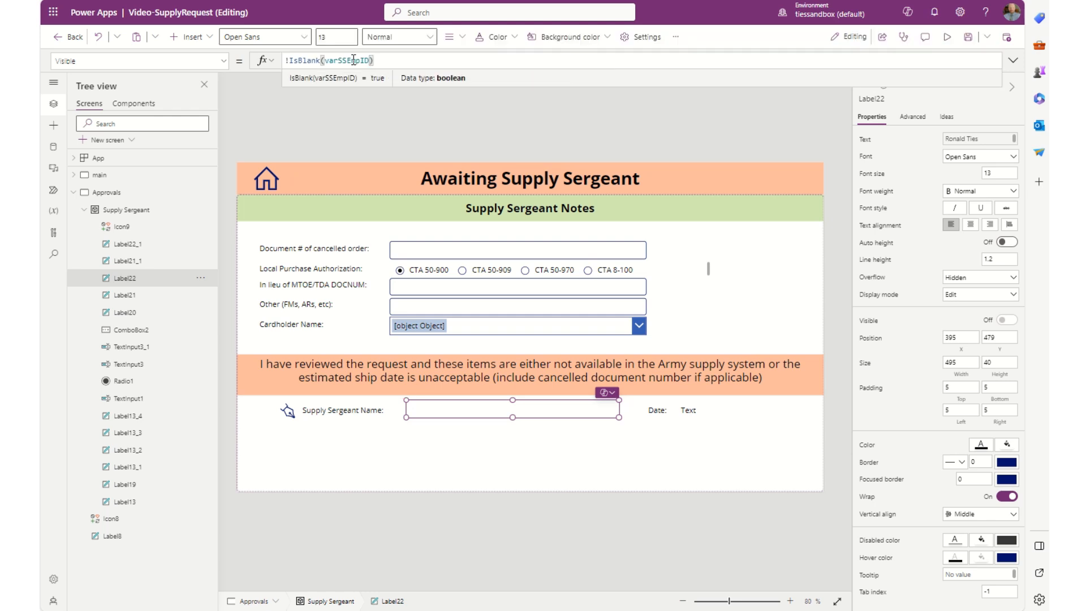
{"action": "left_click", "coordinate": [388, 470]}
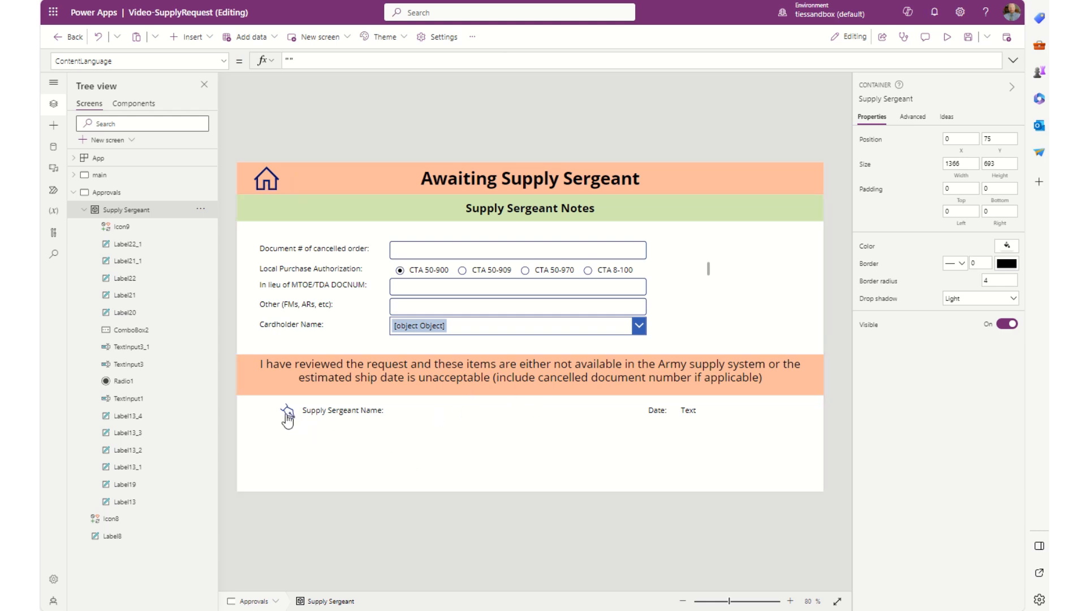
{"action": "left_click", "coordinate": [288, 413], "text": "alt"}
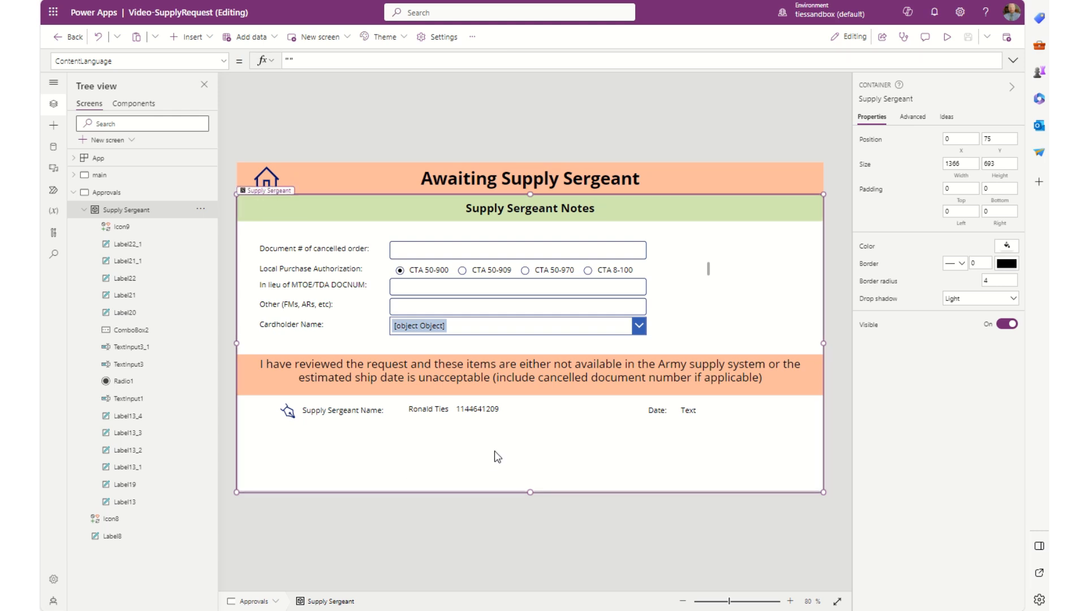
Step: Give the Supply Sergeant Name value label a border of 2 and move it to about X 357, Y 484, aligned with the fields above
{"action": "left_click", "coordinate": [457, 409]}
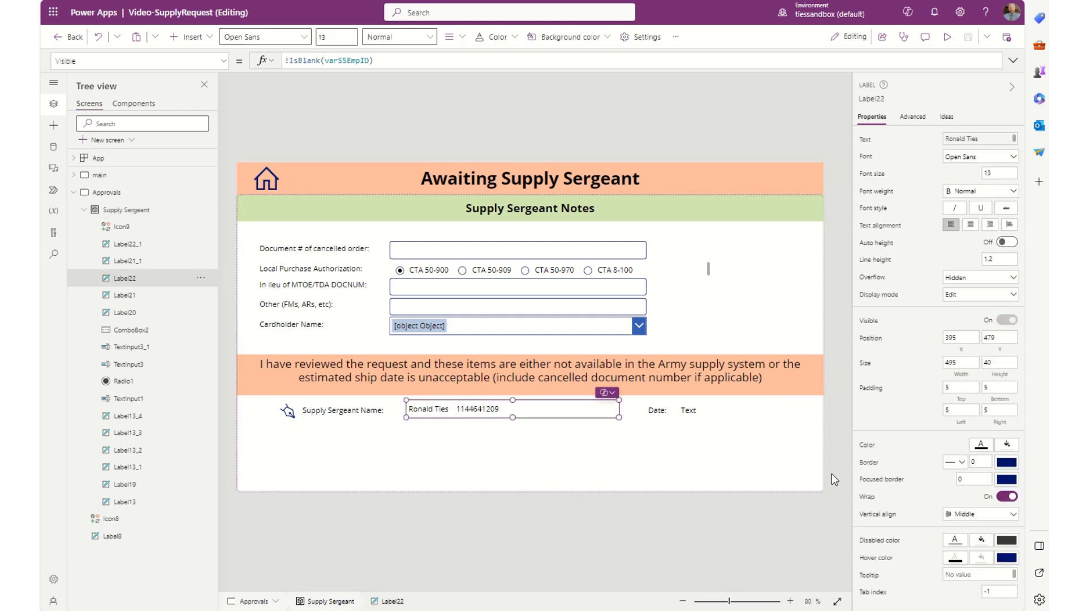
{"action": "left_click", "coordinate": [978, 463]}
{"action": "type", "text": "2"}
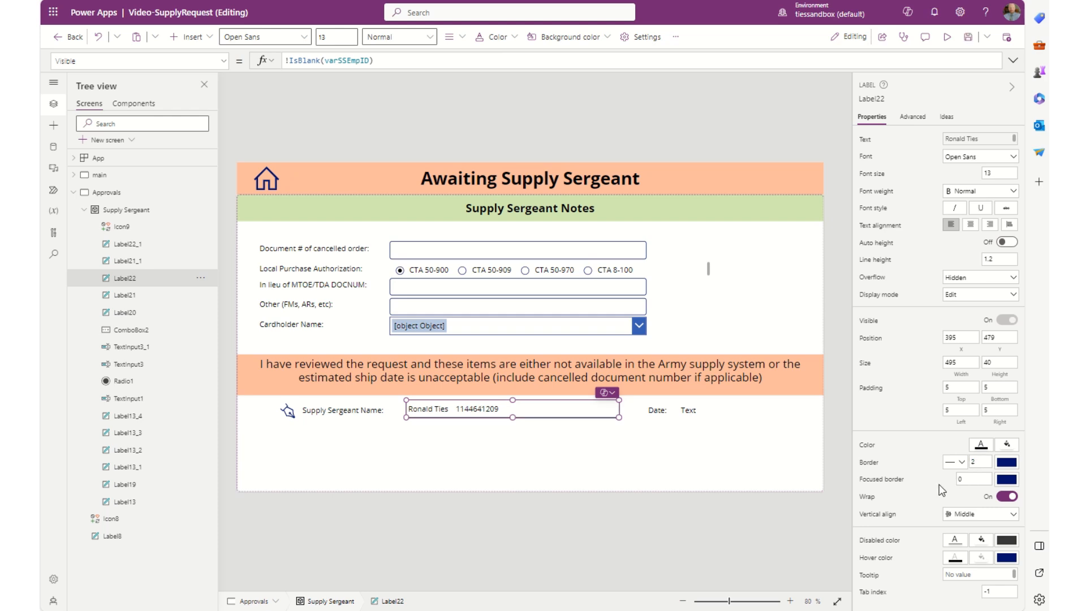
{"action": "left_click", "coordinate": [606, 461]}
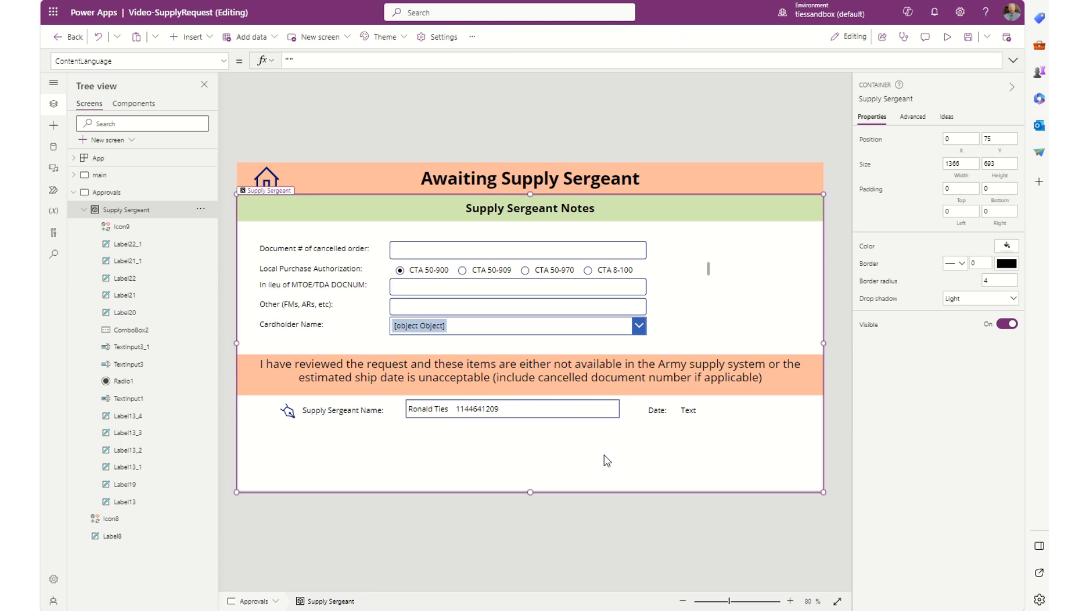
{"action": "left_click", "coordinate": [542, 415]}
{"action": "left_click_drag", "start_coordinate": [542, 415], "coordinate": [525, 418]}
{"action": "left_click", "coordinate": [535, 463]}
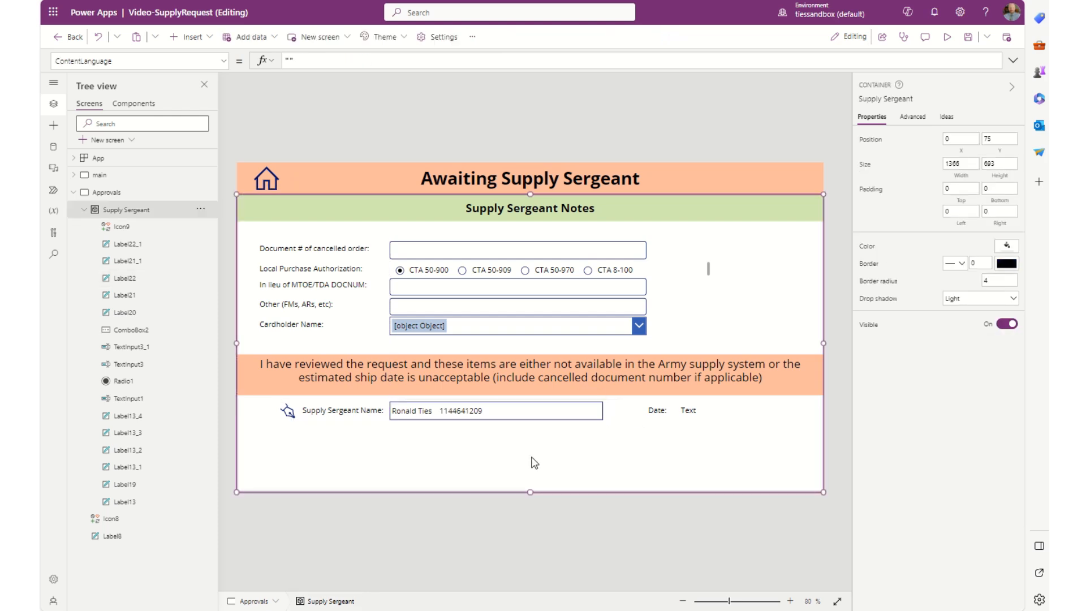
Step: Replace the Date value label's placeholder text with the formula DateValue(Now())
{"action": "left_click", "coordinate": [691, 412]}
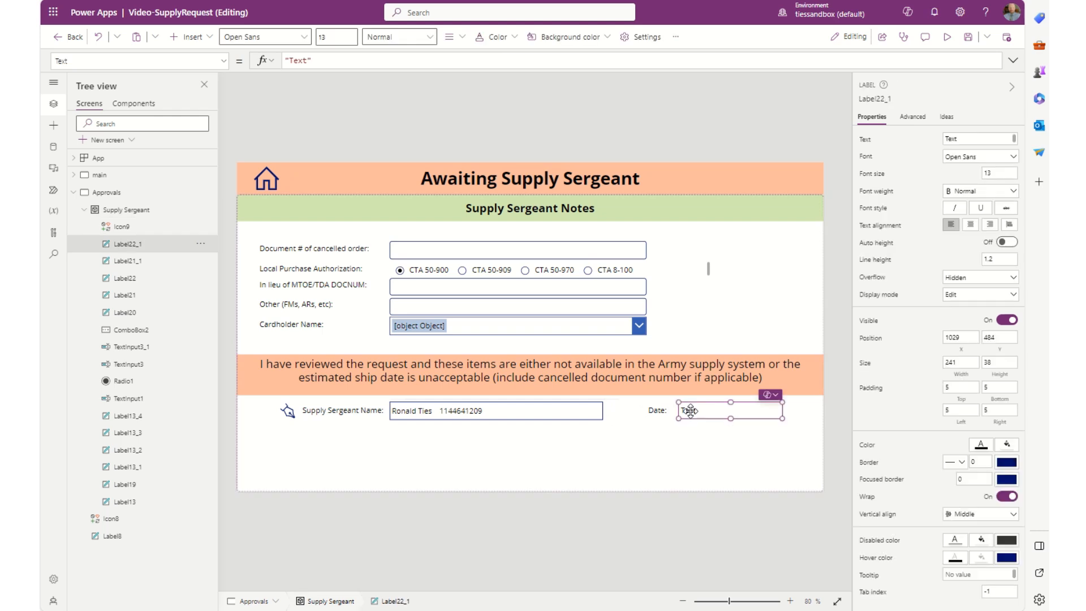
{"action": "left_click", "coordinate": [332, 60]}
{"action": "key", "text": "ctrl+a"}
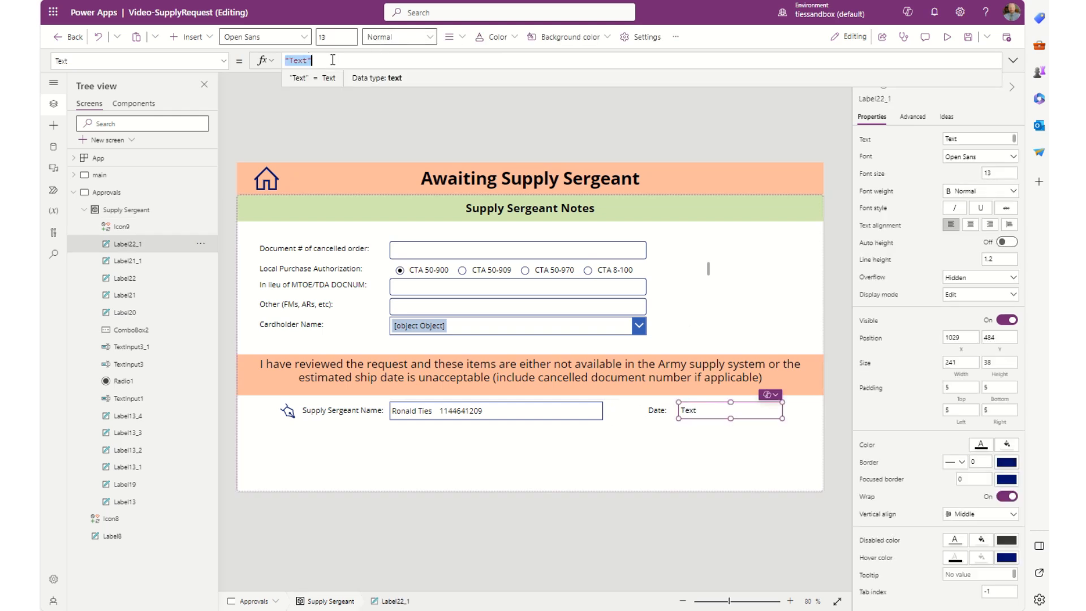
{"action": "key", "text": "BackSpace"}
{"action": "type", "text": "Date"}
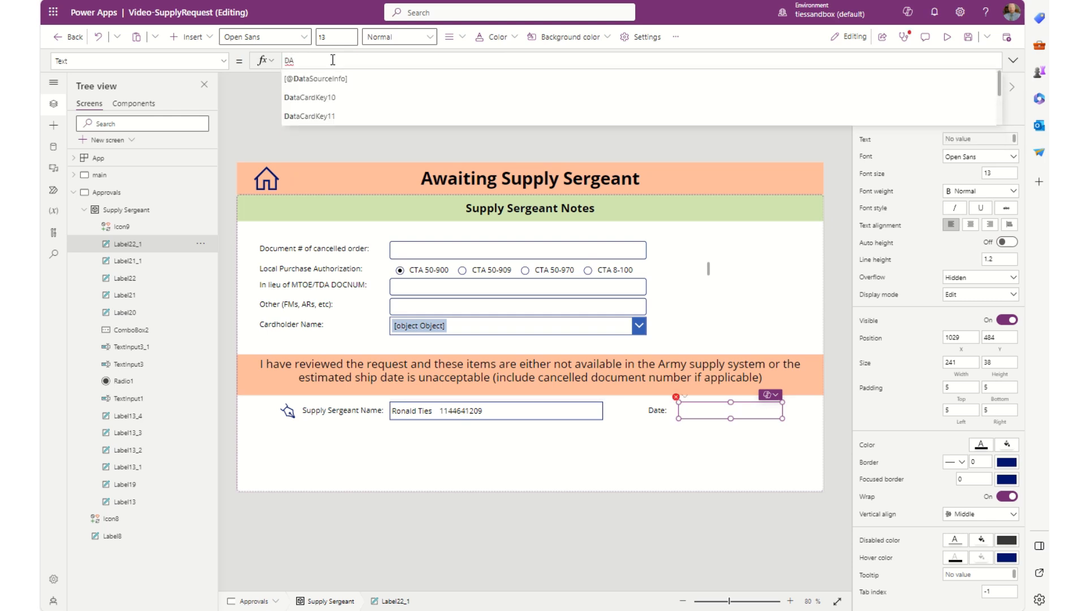
{"action": "type", "text": "Value"}
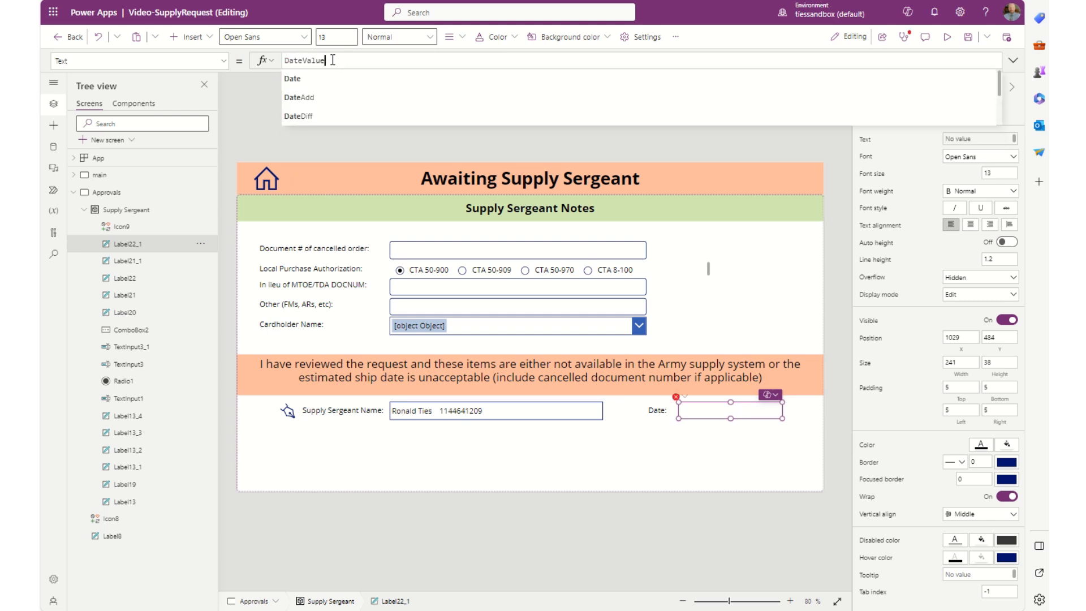
{"action": "type", "text": "(Now())"}
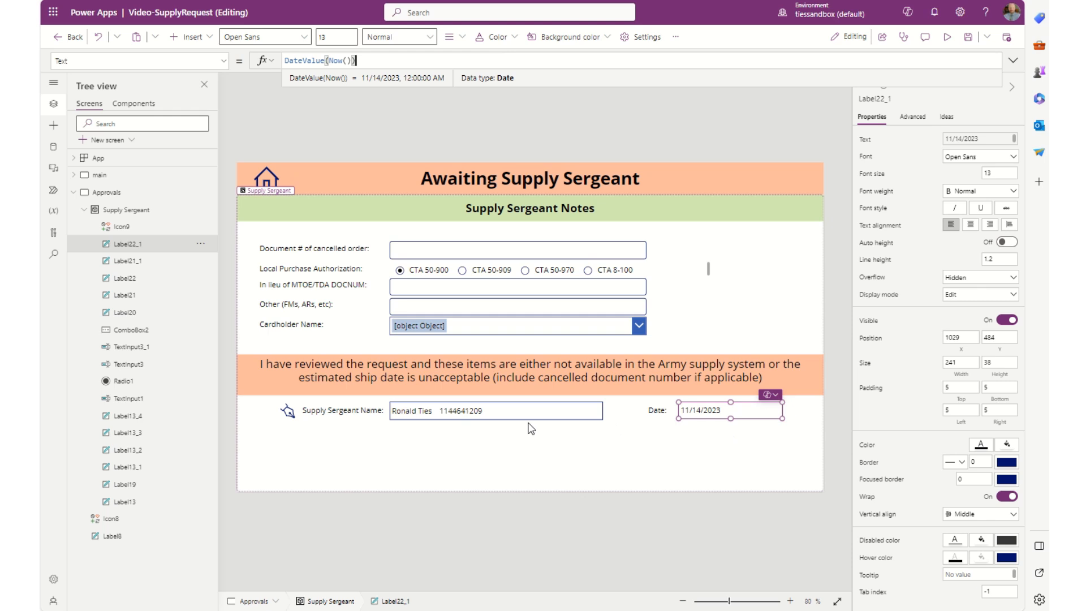
Step: Inspect the OnSelect property of the Supply Sergeant Name value label
{"action": "left_click", "coordinate": [516, 409]}
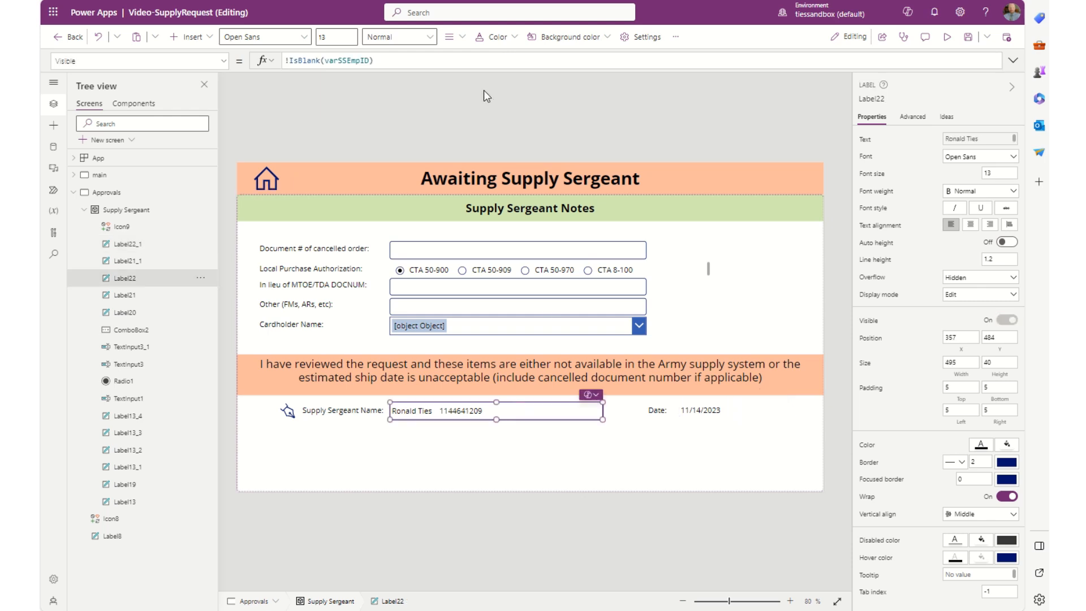
{"action": "left_click", "coordinate": [915, 118]}
{"action": "left_click", "coordinate": [884, 199]}
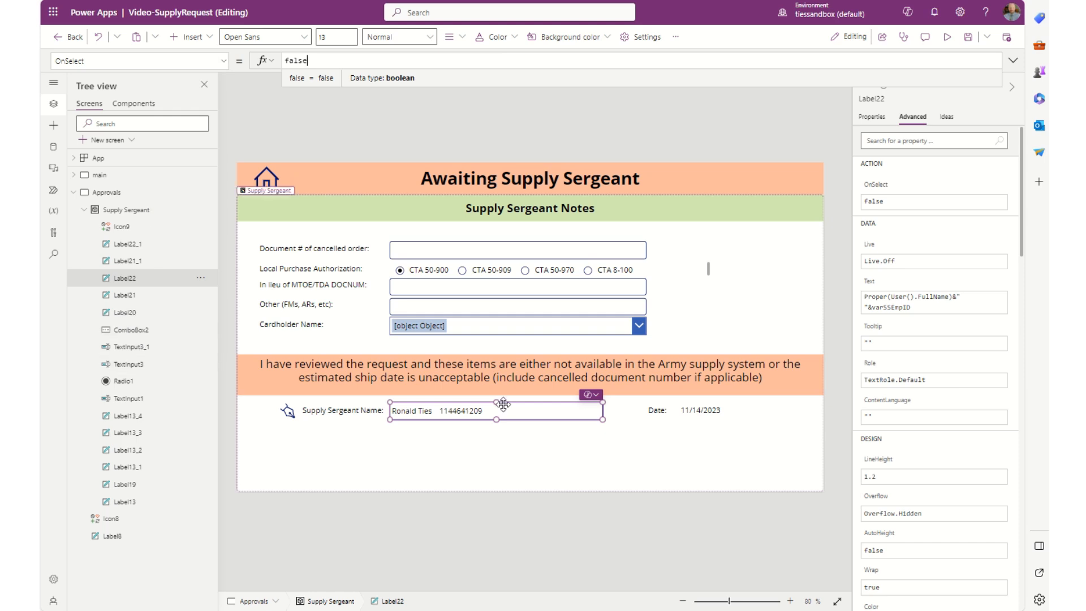
Step: Expand the signing icon's OnSelect formula, end the Set call with a semicolon and start a new line
{"action": "left_click", "coordinate": [288, 412]}
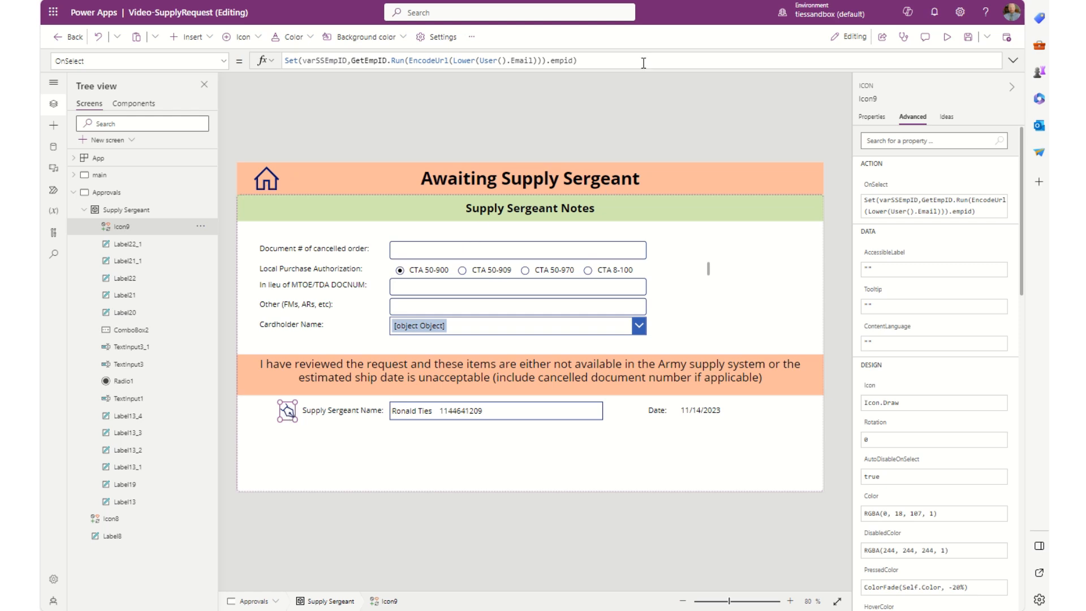
{"action": "left_click", "coordinate": [1013, 67]}
{"action": "left_click", "coordinate": [587, 60]}
{"action": "type", "text": ";"}
{"action": "key", "text": "shift+Return"}
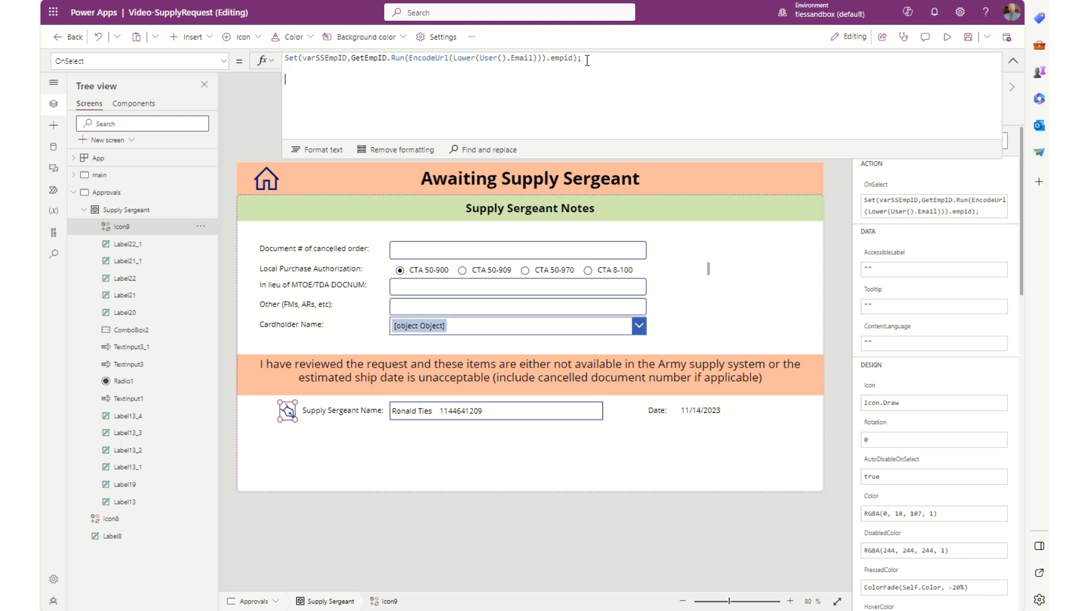
Step: Begin a Patch call on SupplyRequest for Gallery1.Selected and open its update record on a new line
{"action": "type", "text": "Patch("}
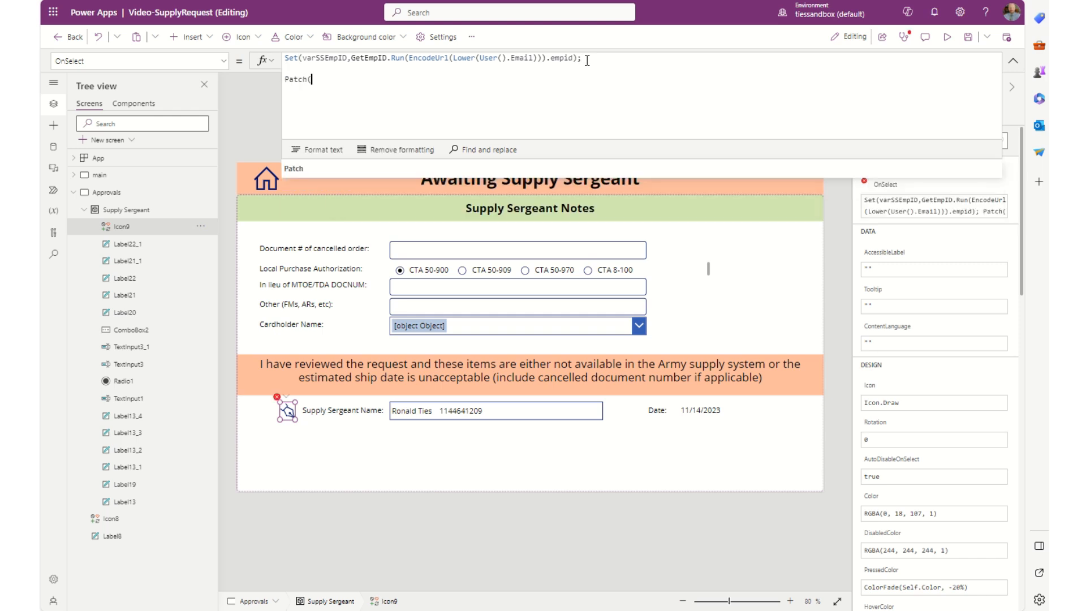
{"action": "type", "text": "supplyRequest"}
{"action": "key", "text": "Tab"}
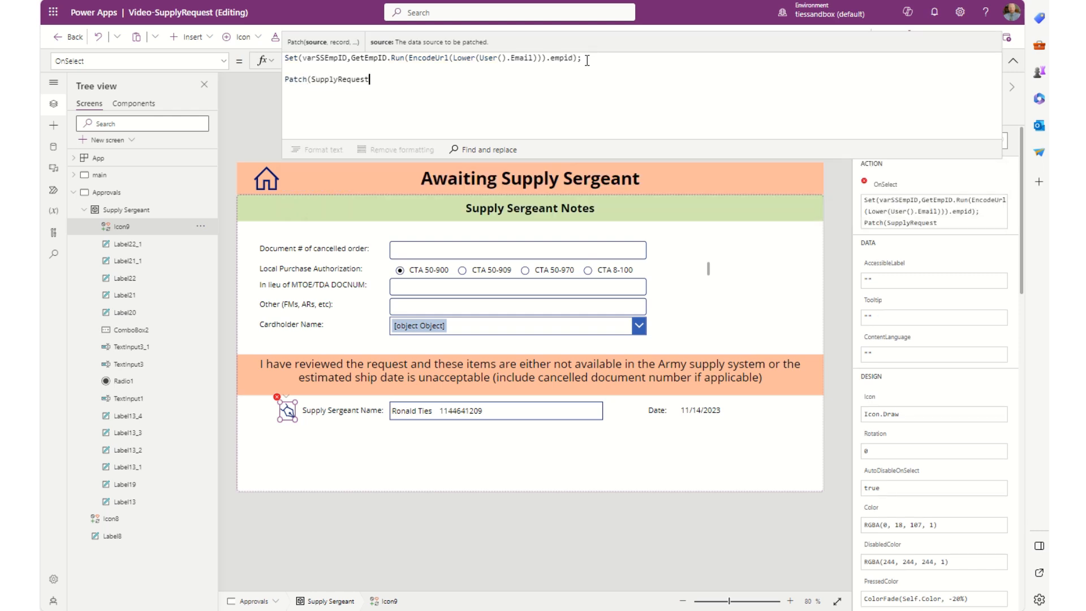
{"action": "type", "text": ","}
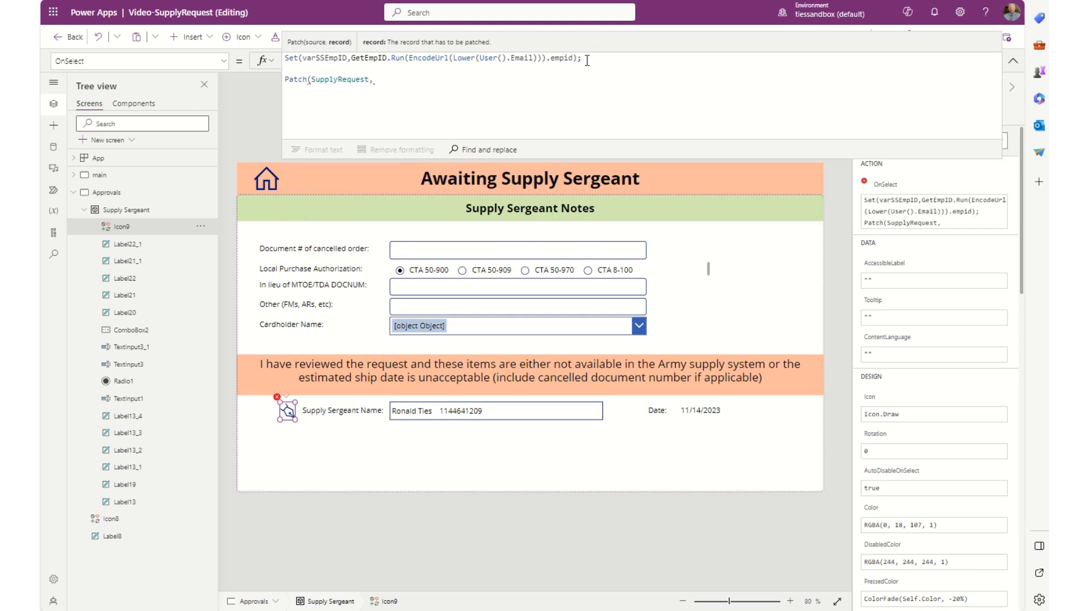
{"action": "type", "text": "Galle"}
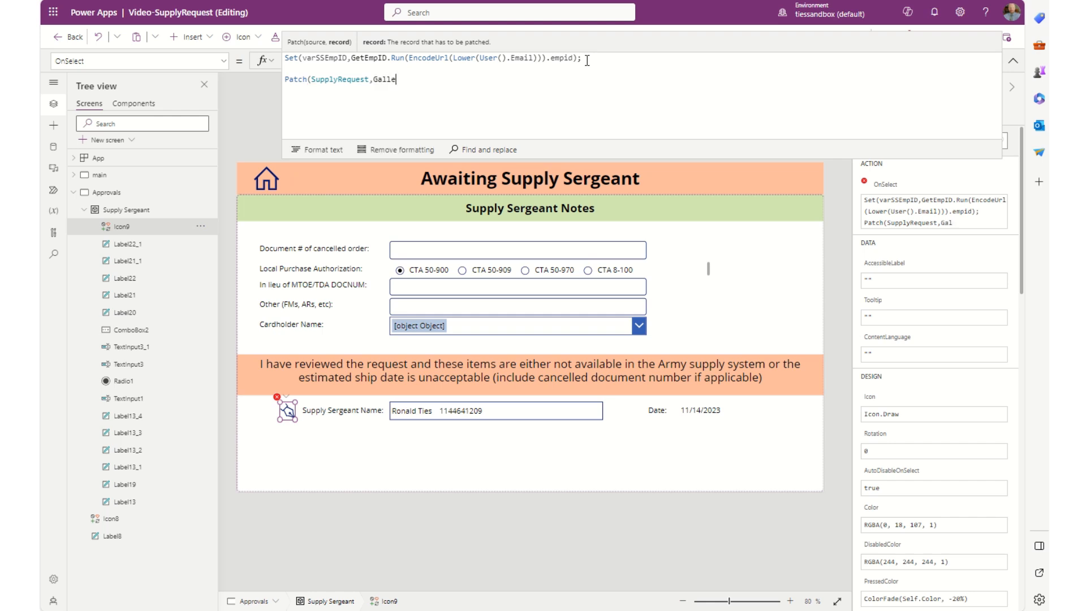
{"action": "type", "text": "ry1."}
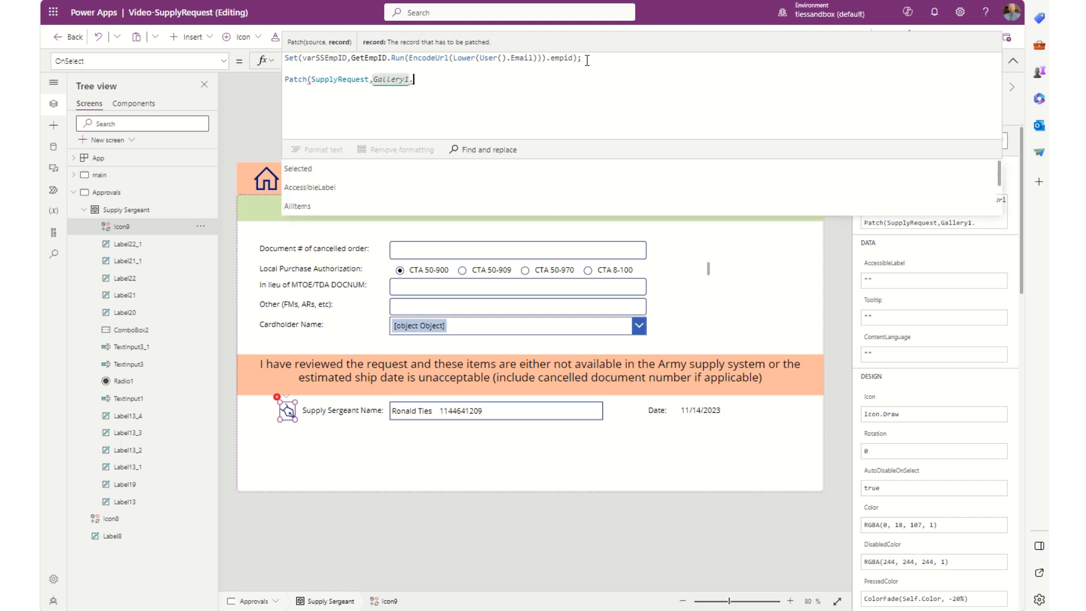
{"action": "type", "text": "Selected,{"}
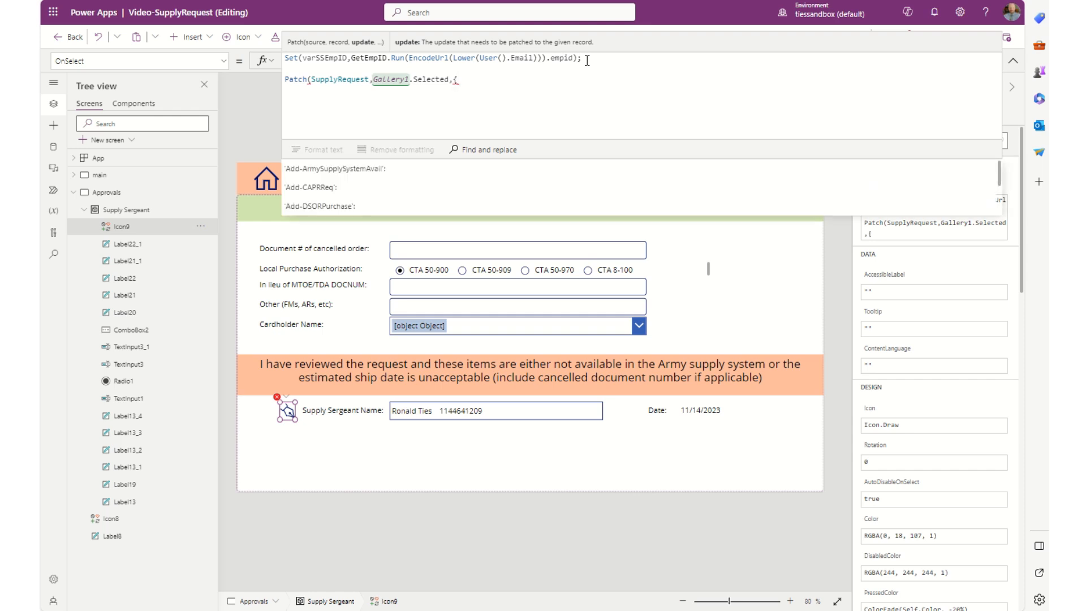
{"action": "key", "text": "shift+Return"}
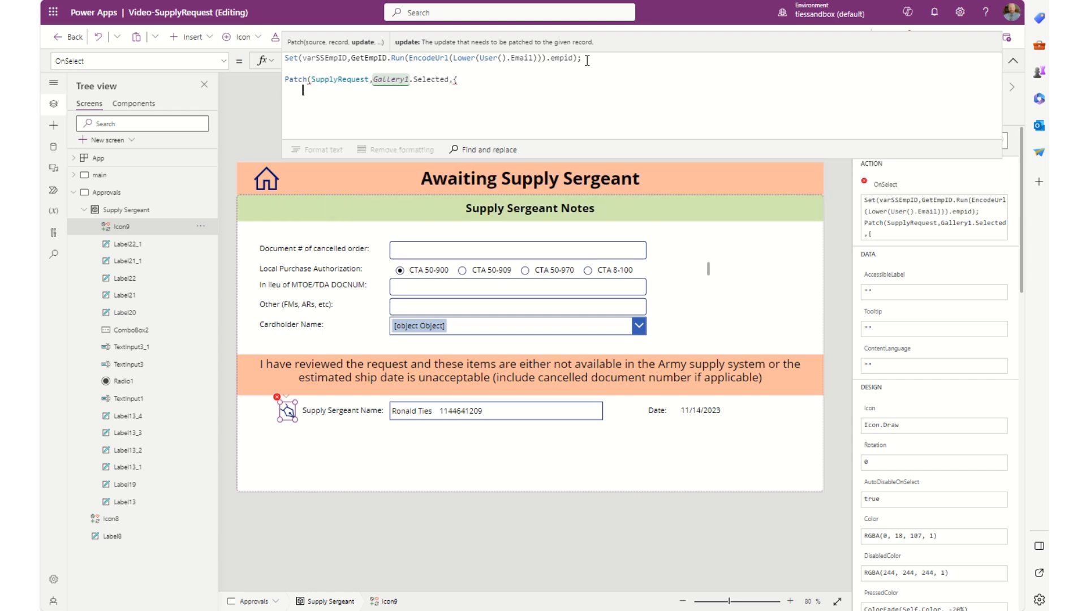
Step: Add SSSignatureName to the Patch record with Label22.Text as its value
{"action": "type", "text": "ss"}
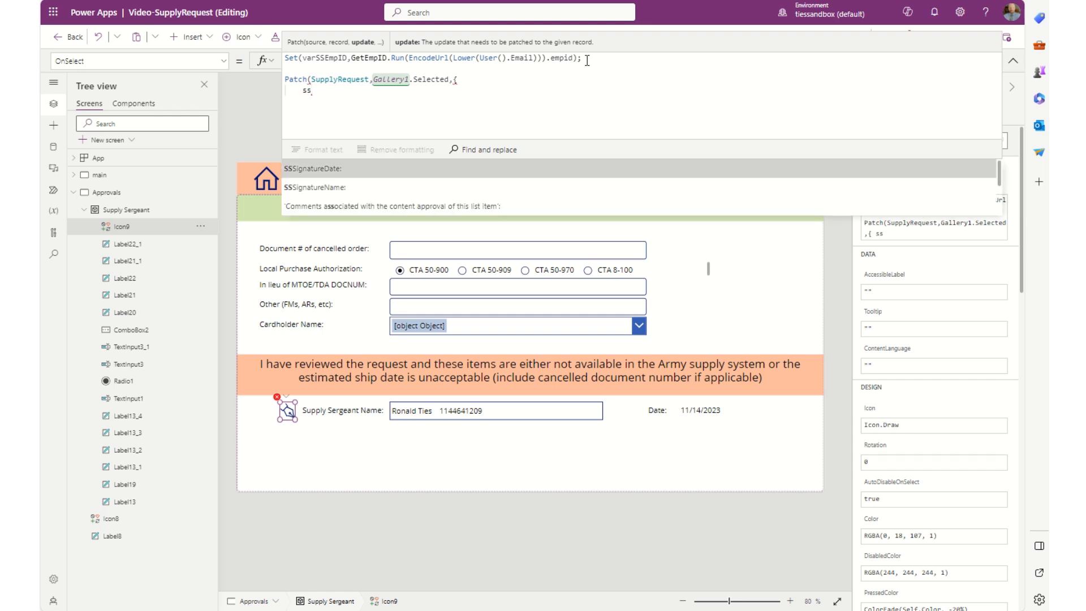
{"action": "key", "text": "Down"}
{"action": "key", "text": "Tab"}
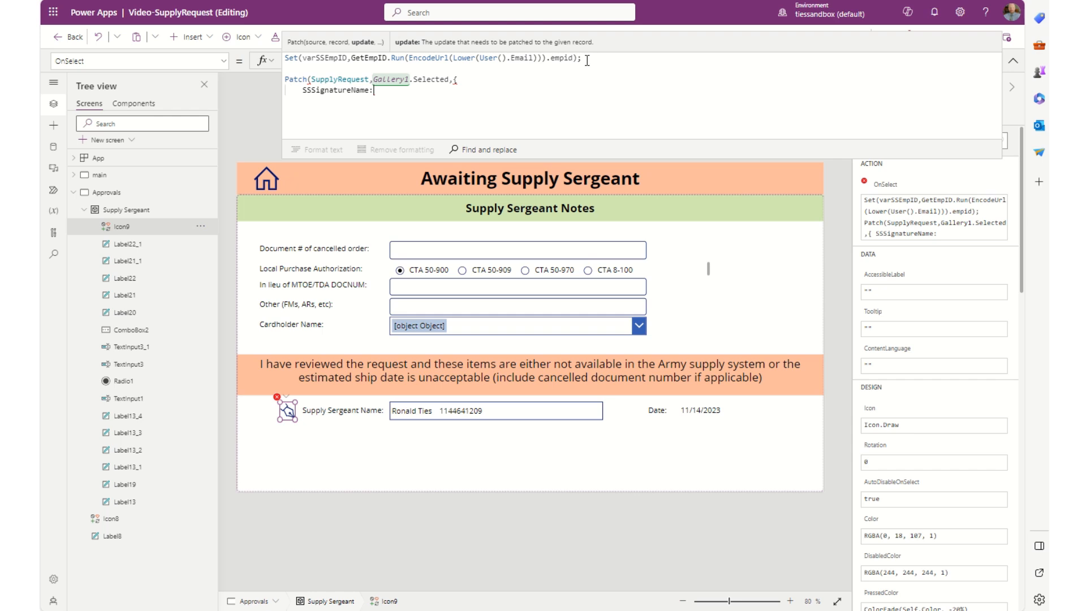
{"action": "left_click", "coordinate": [558, 412]}
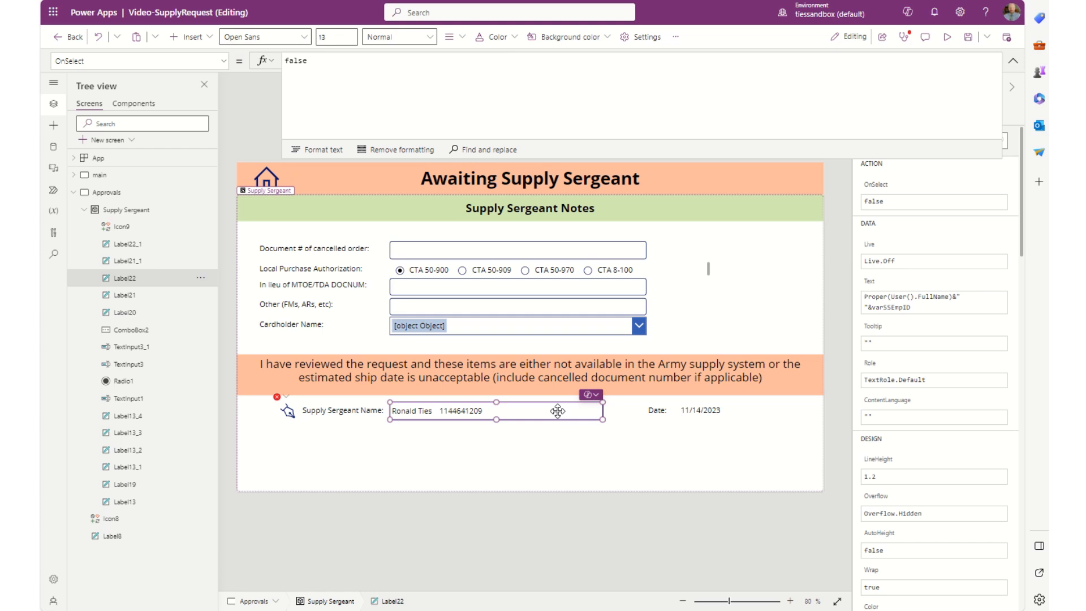
{"action": "left_click", "coordinate": [294, 414]}
{"action": "left_click", "coordinate": [385, 92]}
{"action": "type", "text": "Label22.Text,"}
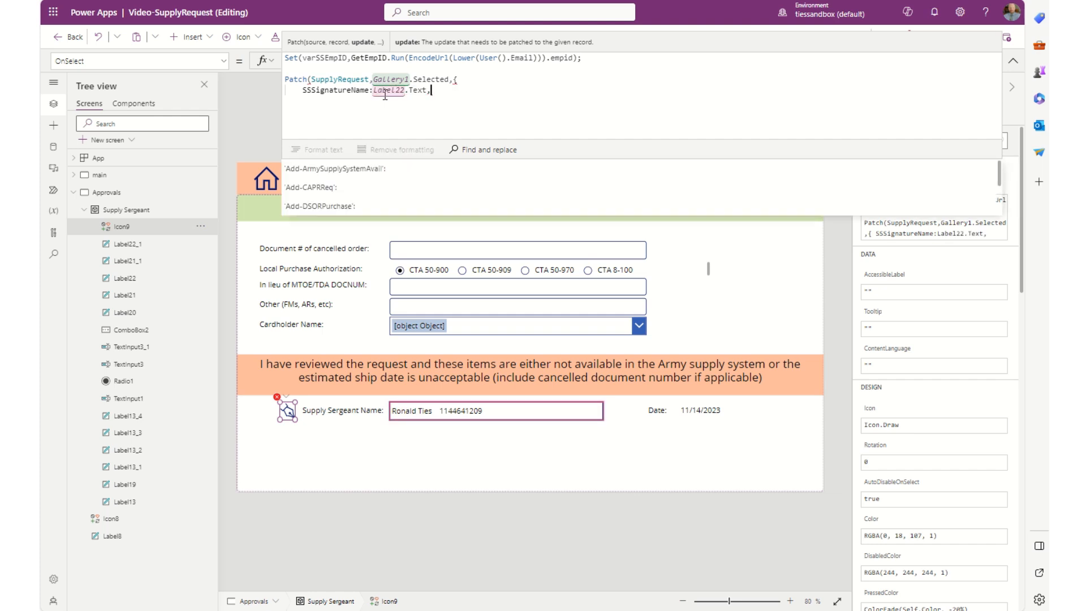
Step: Add SSSignatureDate to the Patch record with the date label's text, Label22_1.Text, as its value
{"action": "key", "text": "Return"}
{"action": "type", "text": "sss"}
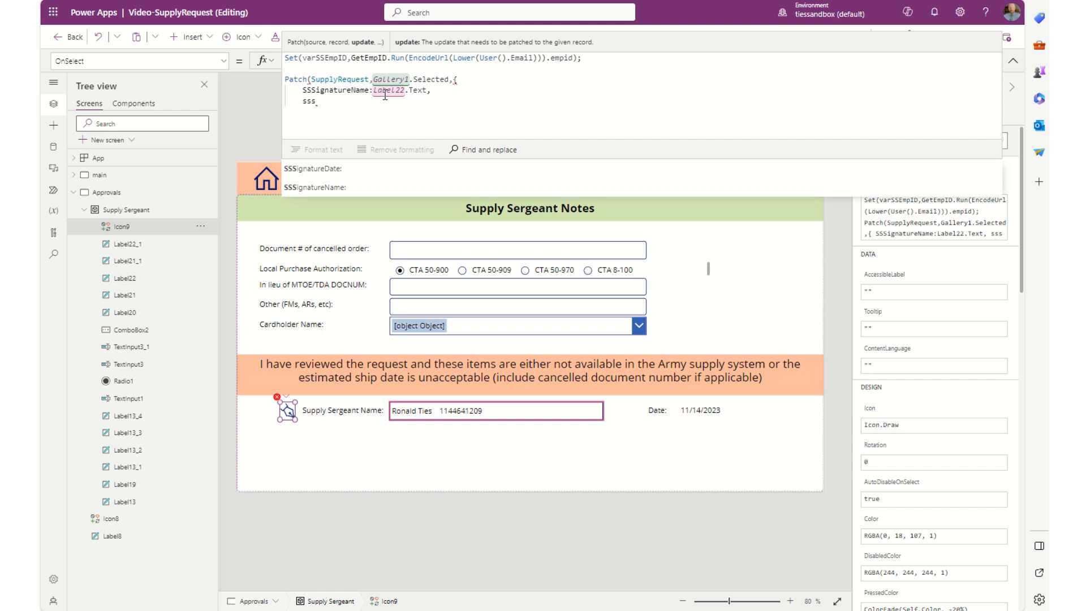
{"action": "key", "text": "Tab"}
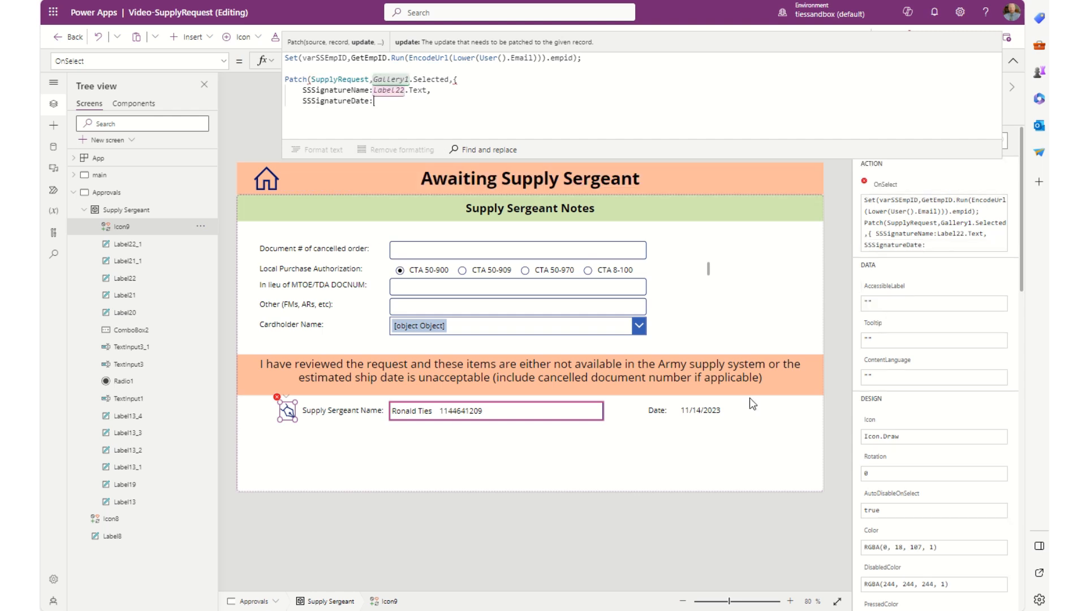
{"action": "left_click", "coordinate": [715, 411]}
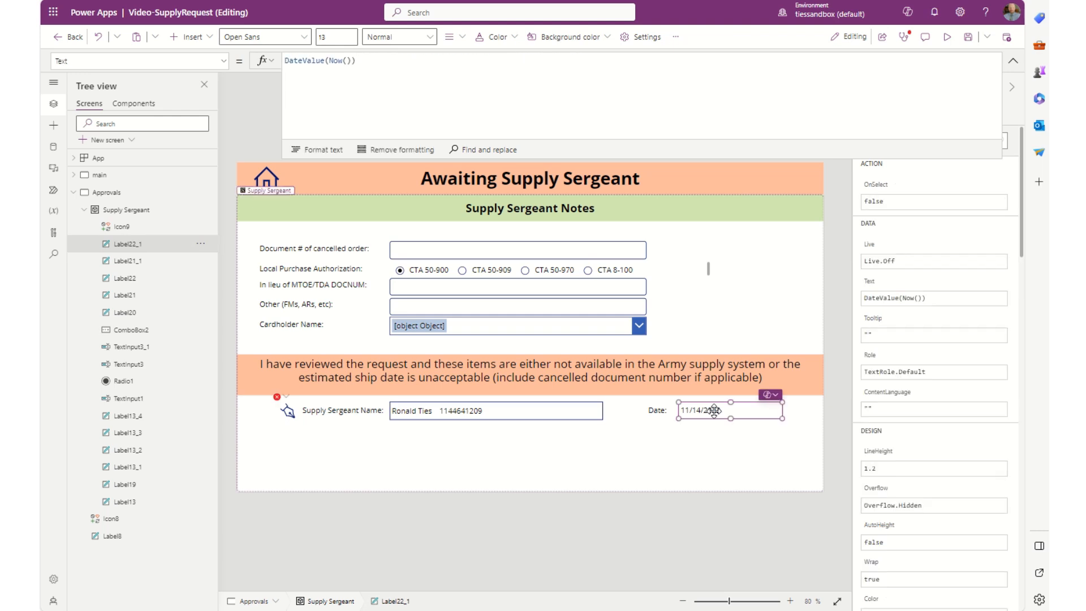
{"action": "left_click", "coordinate": [287, 412]}
{"action": "left_click", "coordinate": [379, 104]}
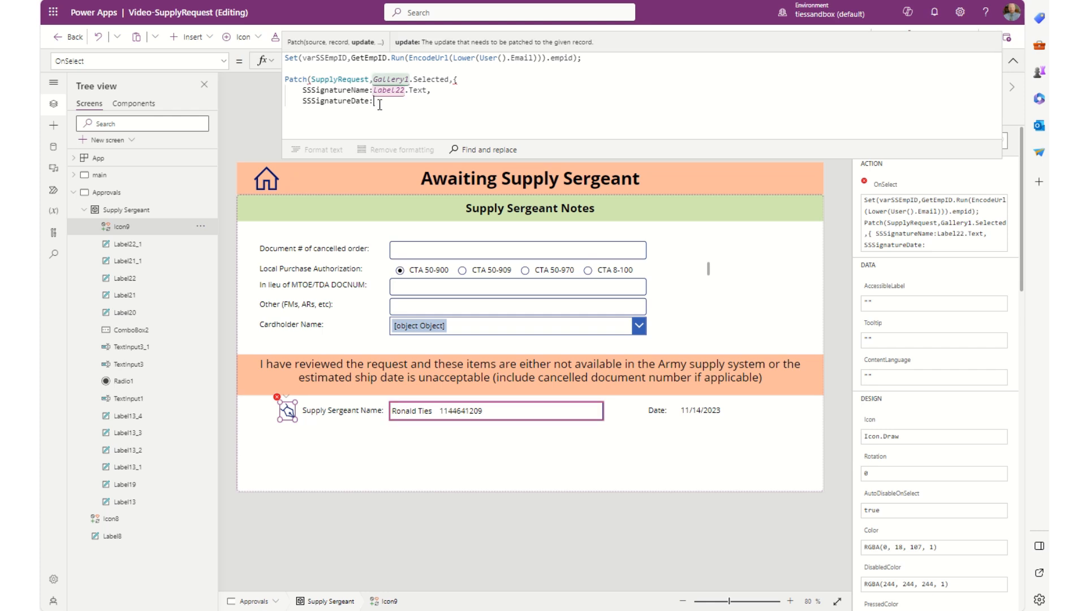
{"action": "type", "text": "label"}
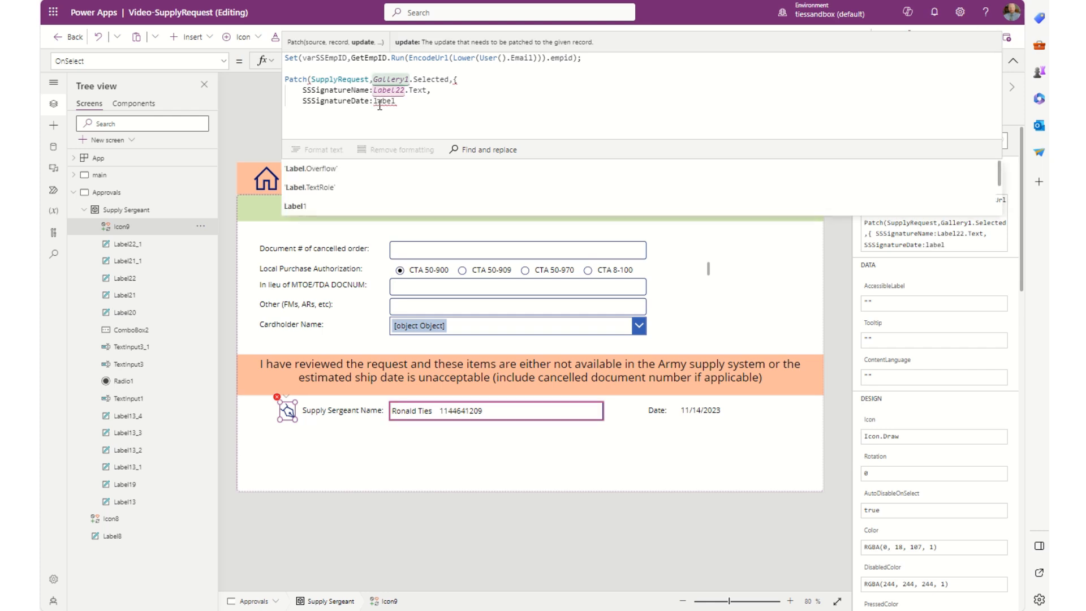
{"action": "type", "text": "22_1"}
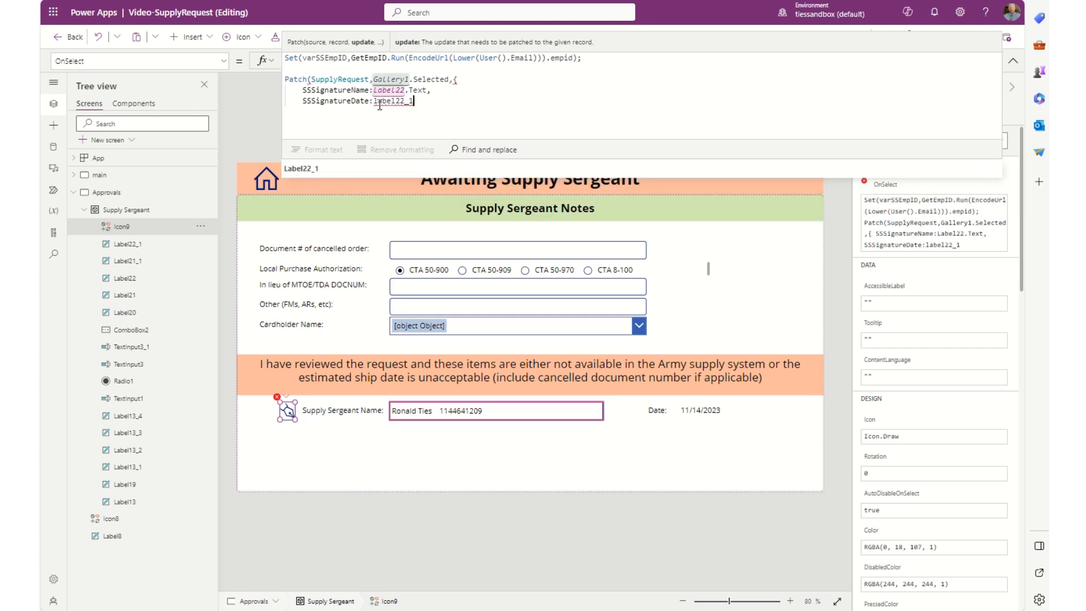
{"action": "type", "text": ".Text"}
{"action": "key", "text": "Return"}
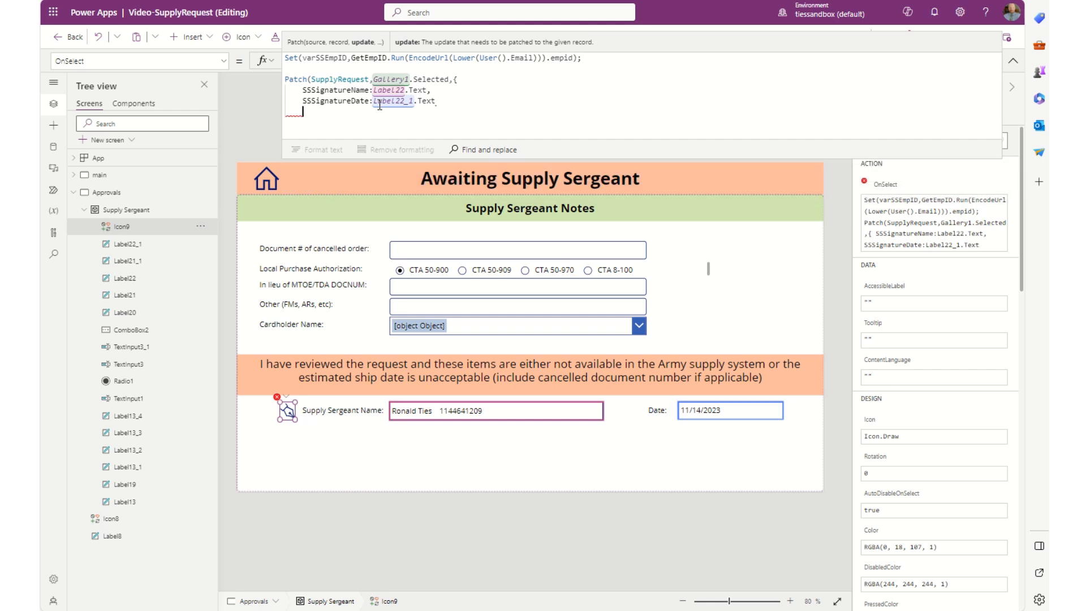
Step: Close the update record and the Patch call, each closing bracket on its own line
{"action": "type", "text": "})"}
{"action": "key", "text": "BackSpace"}
{"action": "key", "text": "BackSpace"}
{"action": "type", "text": "}"}
{"action": "key", "text": "Left"}
{"action": "key", "text": "Tab"}
{"action": "key", "text": "Return"}
{"action": "type", "text": ")"}
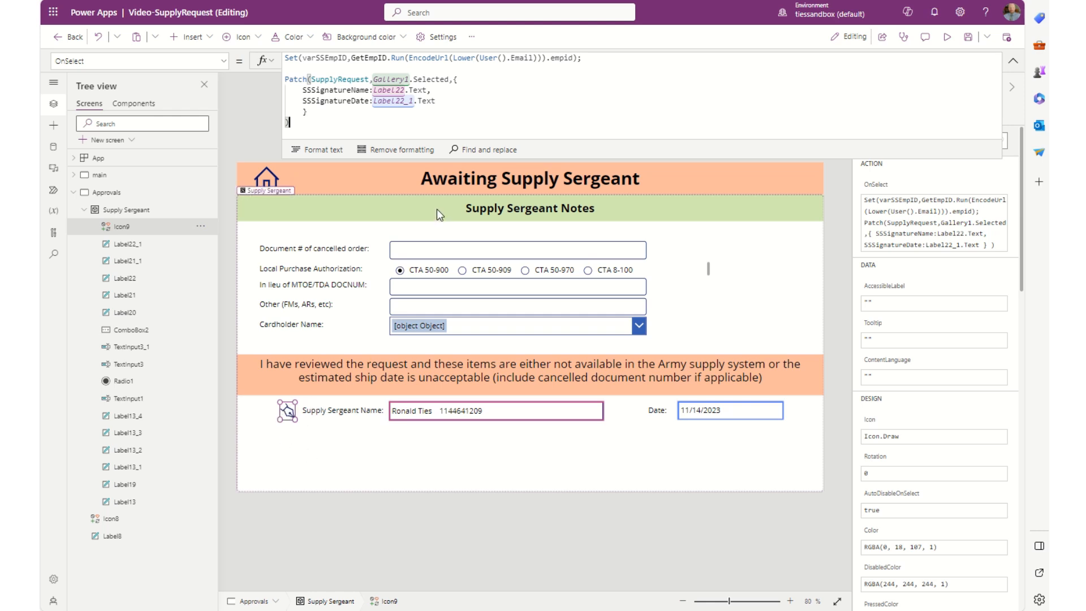
Step: Set the date value label's Visible property to !IsBlank(varSSEmpID)
{"action": "left_click", "coordinate": [753, 413]}
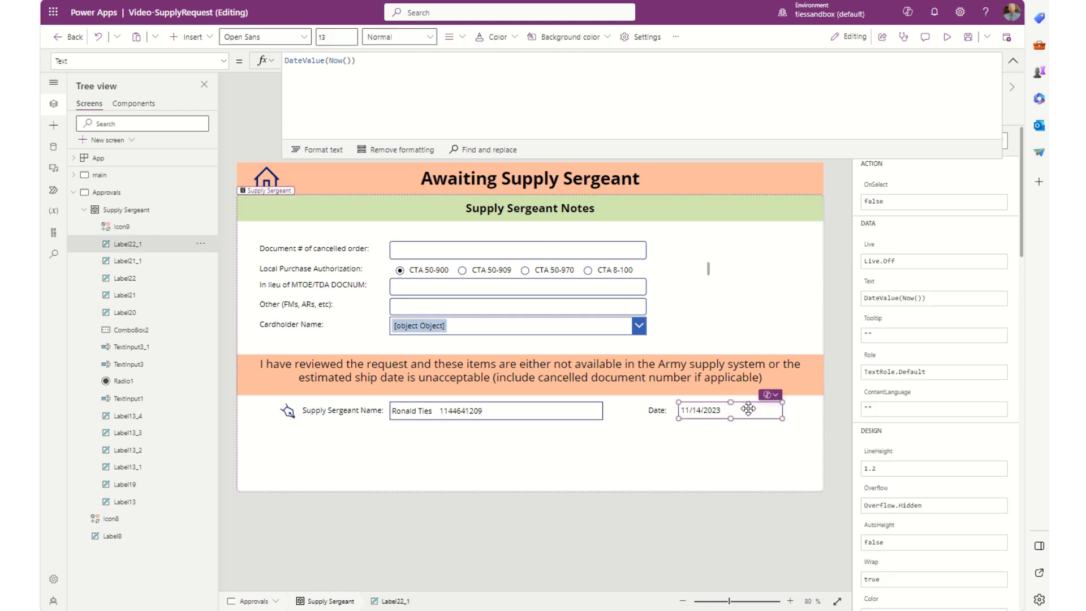
{"action": "left_click", "coordinate": [1012, 61]}
{"action": "left_click", "coordinate": [871, 117]}
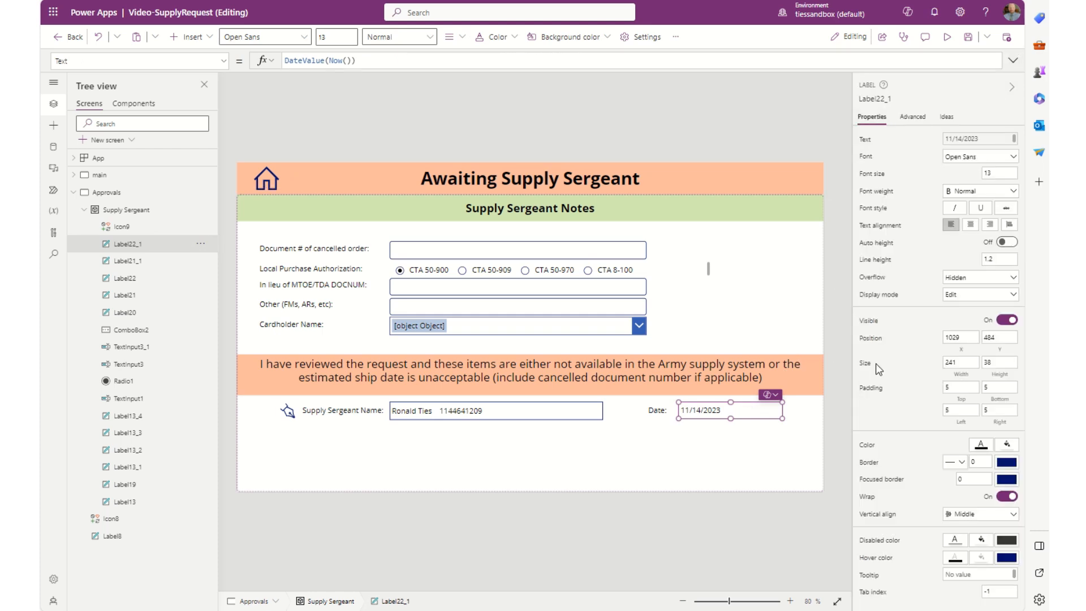
{"action": "left_click", "coordinate": [872, 323]}
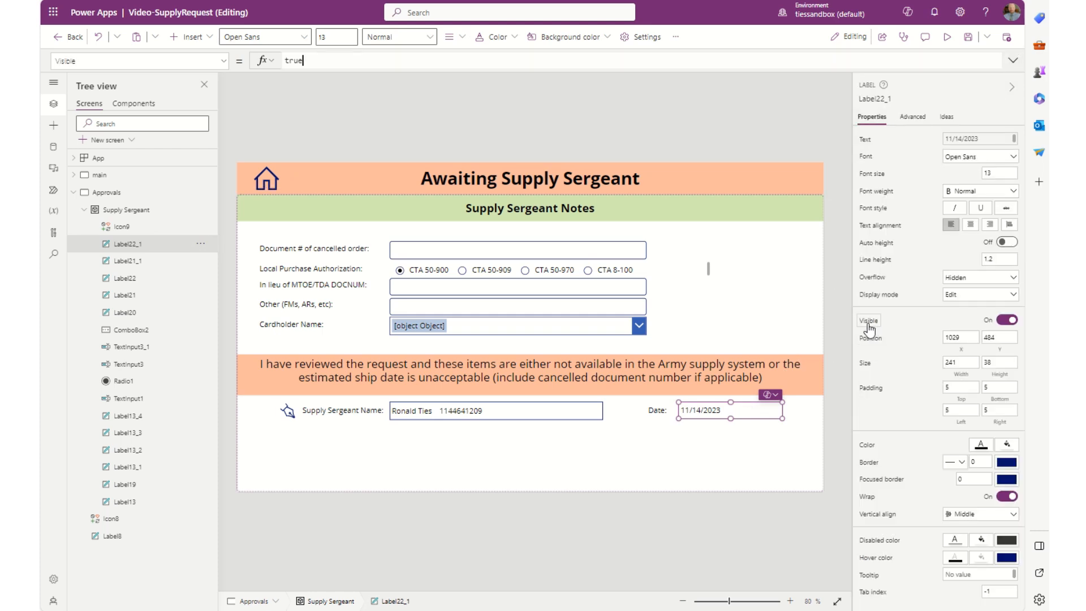
{"action": "double_click", "coordinate": [318, 59]}
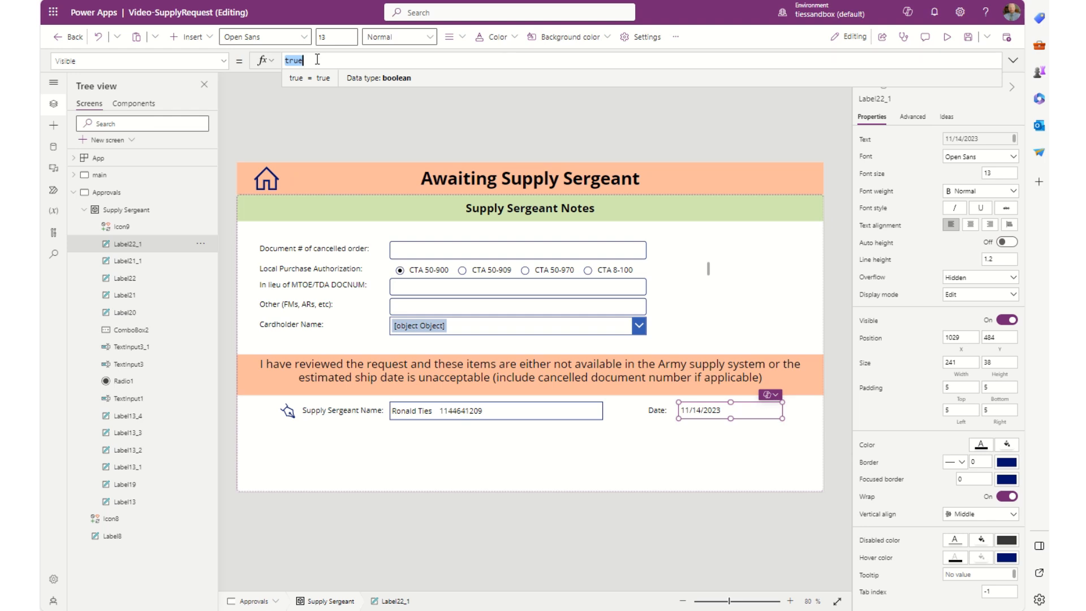
{"action": "type", "text": "!isblan"}
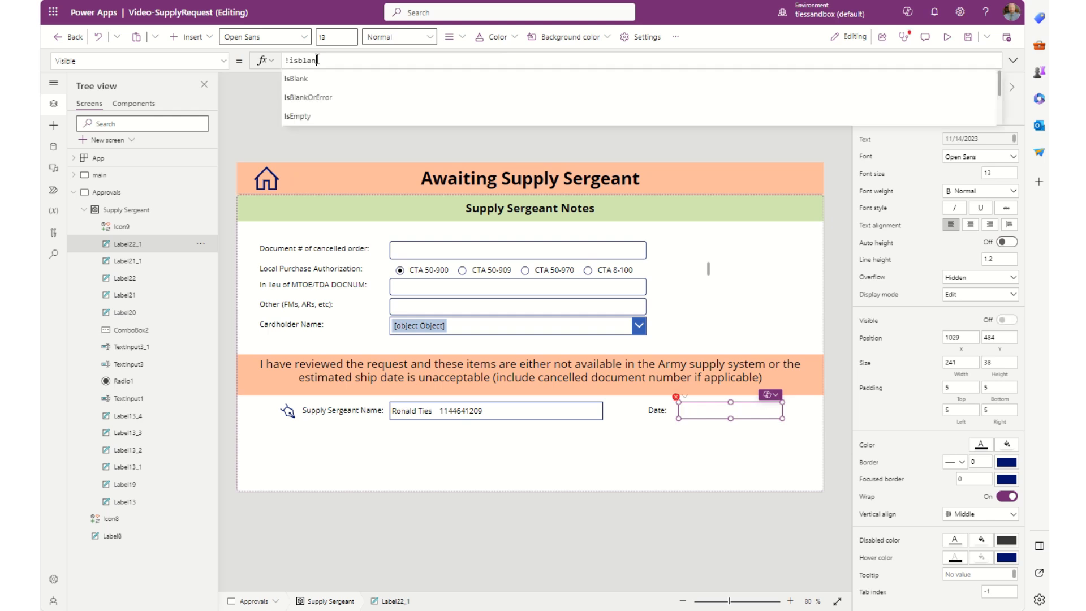
{"action": "type", "text": "k"}
{"action": "key", "text": "Tab"}
{"action": "type", "text": "var"}
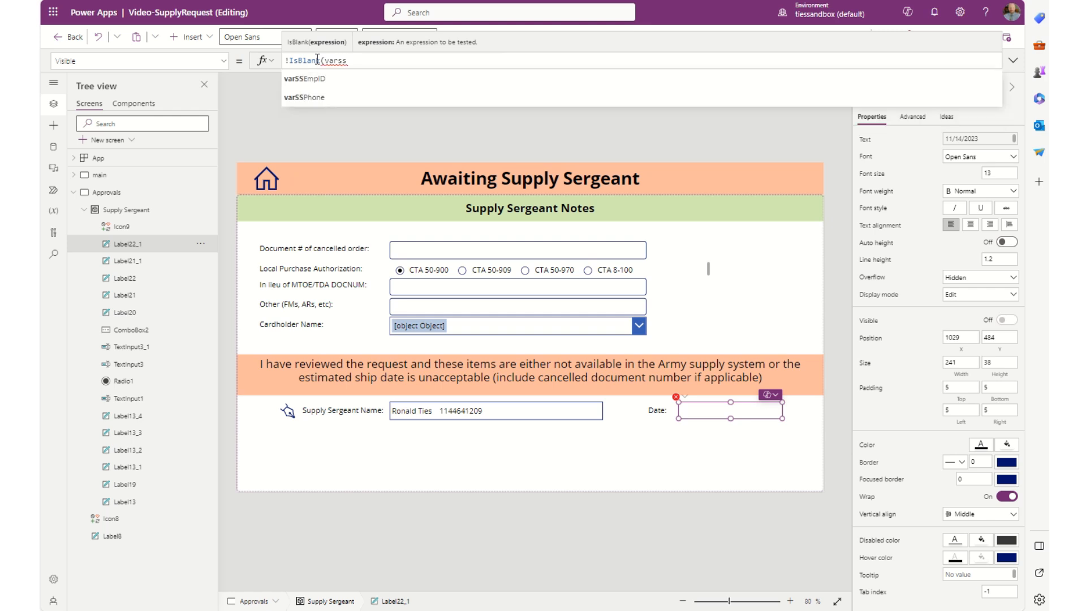
{"action": "key", "text": "Tab"}
{"action": "type", "text": ")"}
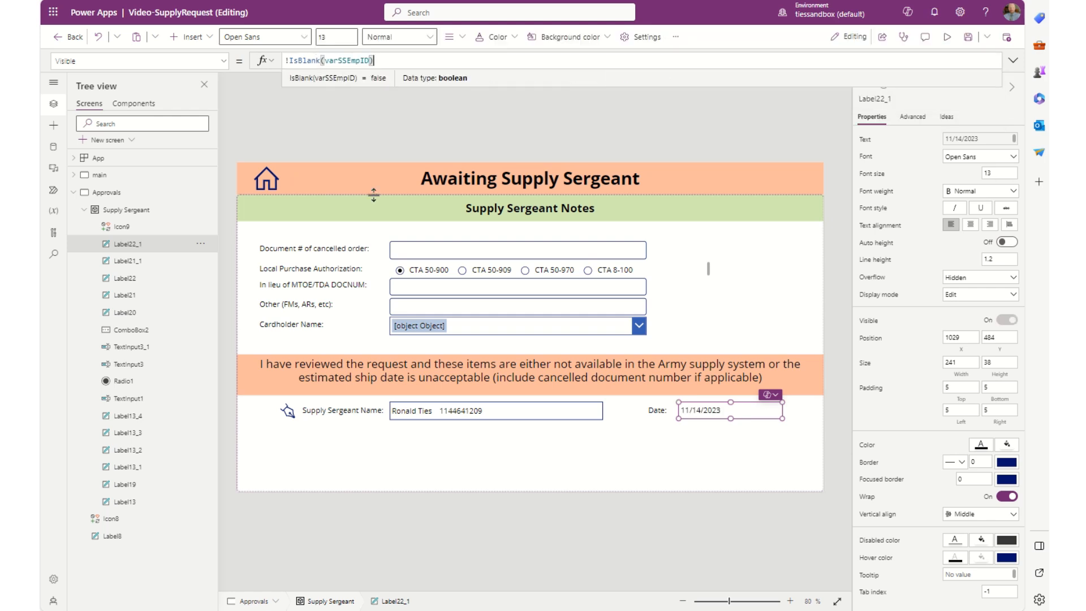
{"action": "left_click", "coordinate": [478, 457]}
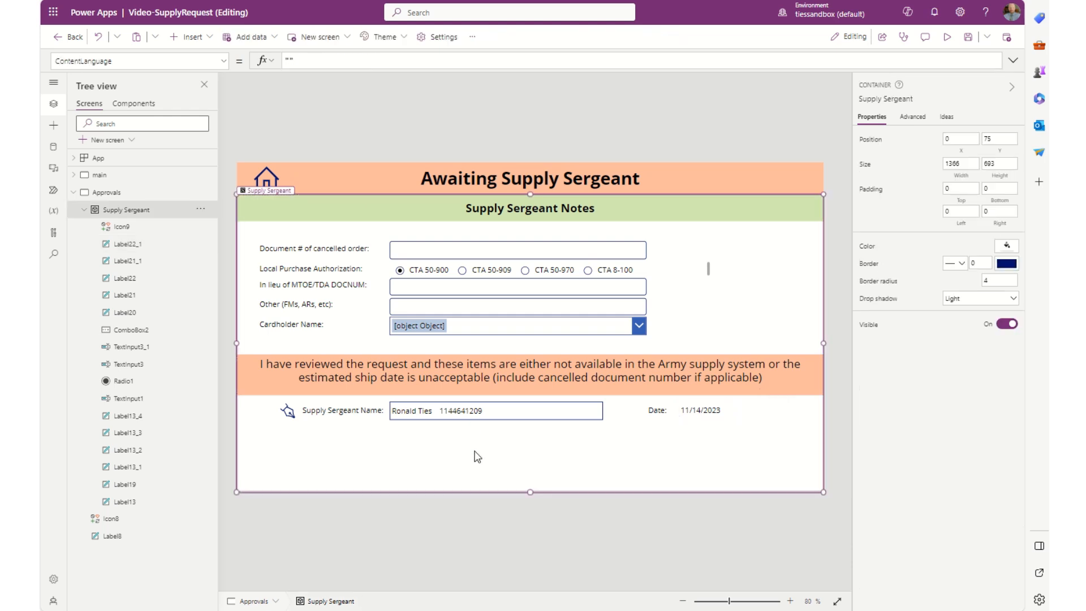
Step: Give the date value label a border thickness of 2
{"action": "left_click", "coordinate": [713, 415]}
{"action": "left_click", "coordinate": [985, 460]}
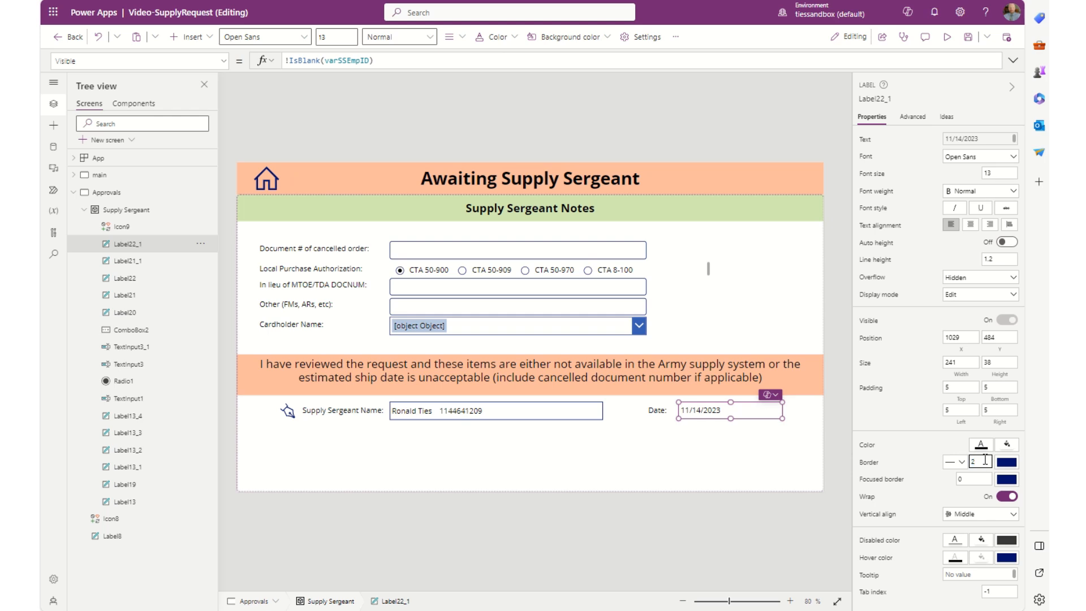
{"action": "left_click", "coordinate": [643, 464]}
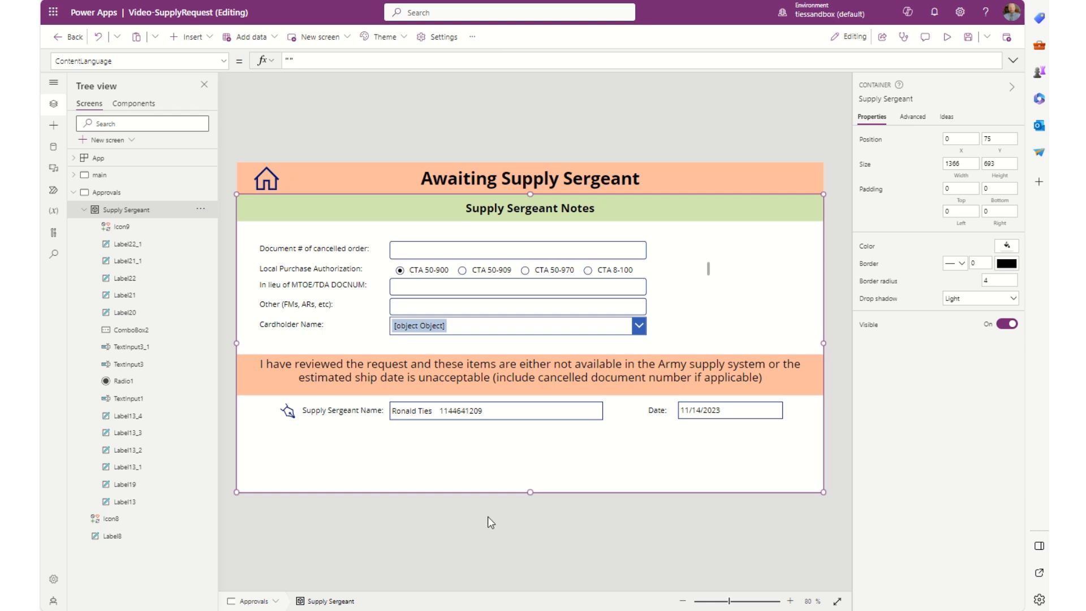
Step: Move the signer name and date value labels beneath their captions at Y 524, widening the name label to about 606
{"action": "left_click", "coordinate": [499, 411]}
{"action": "left_click_drag", "start_coordinate": [499, 410], "coordinate": [444, 429]}
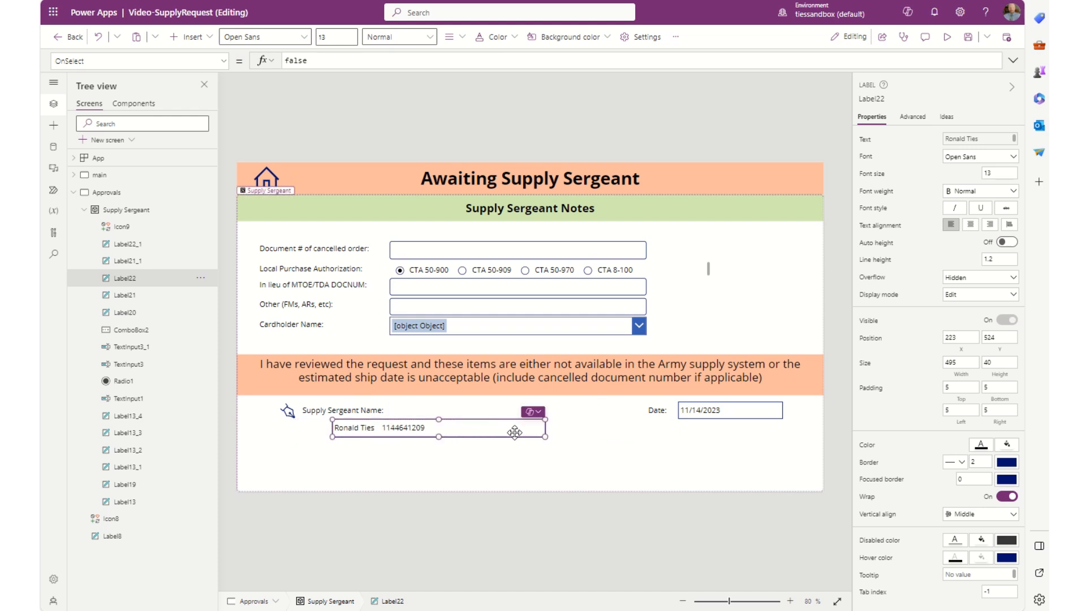
{"action": "left_click_drag", "start_coordinate": [545, 435], "coordinate": [592, 436]}
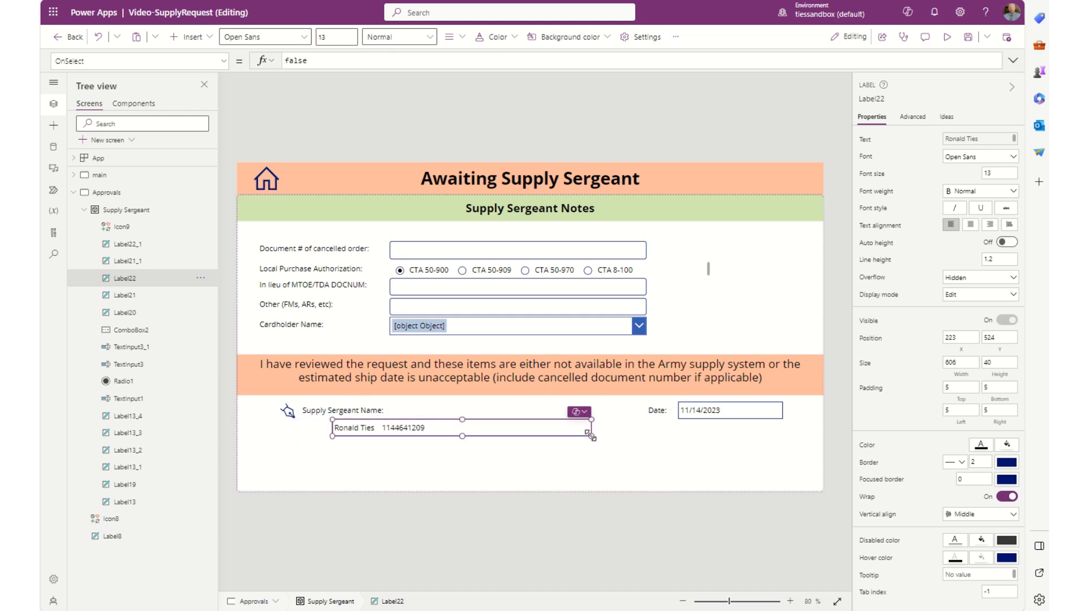
{"action": "left_click", "coordinate": [730, 411]}
{"action": "left_click_drag", "start_coordinate": [730, 411], "coordinate": [709, 428]}
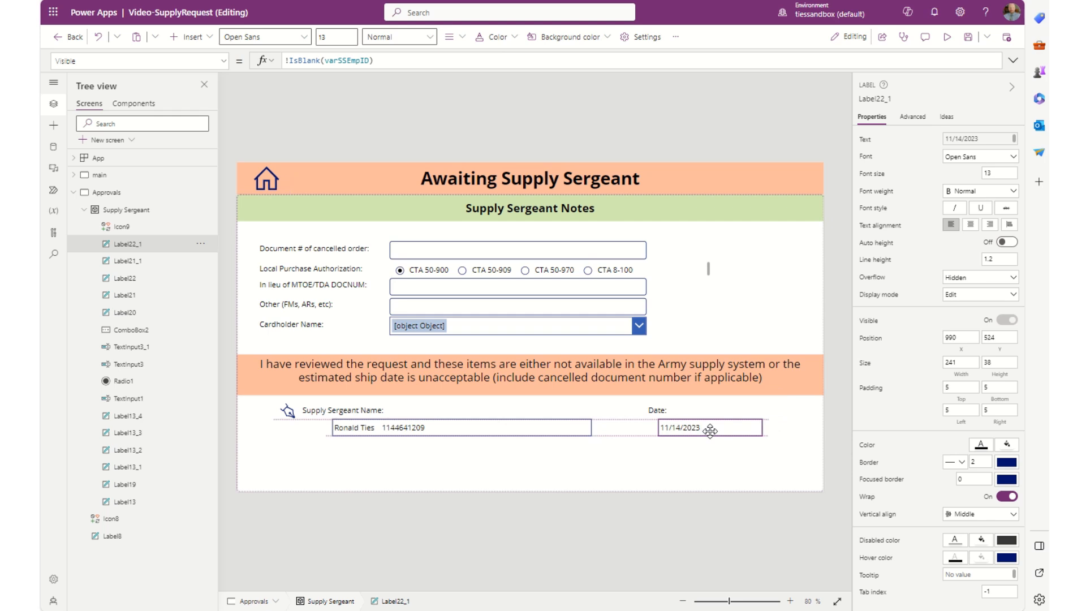
Step: Paste the copied Save and Return to Start button into the Supply Sergeant container and place it below the signature fields, at about X 448, Y 587
{"action": "left_click", "coordinate": [635, 468]}
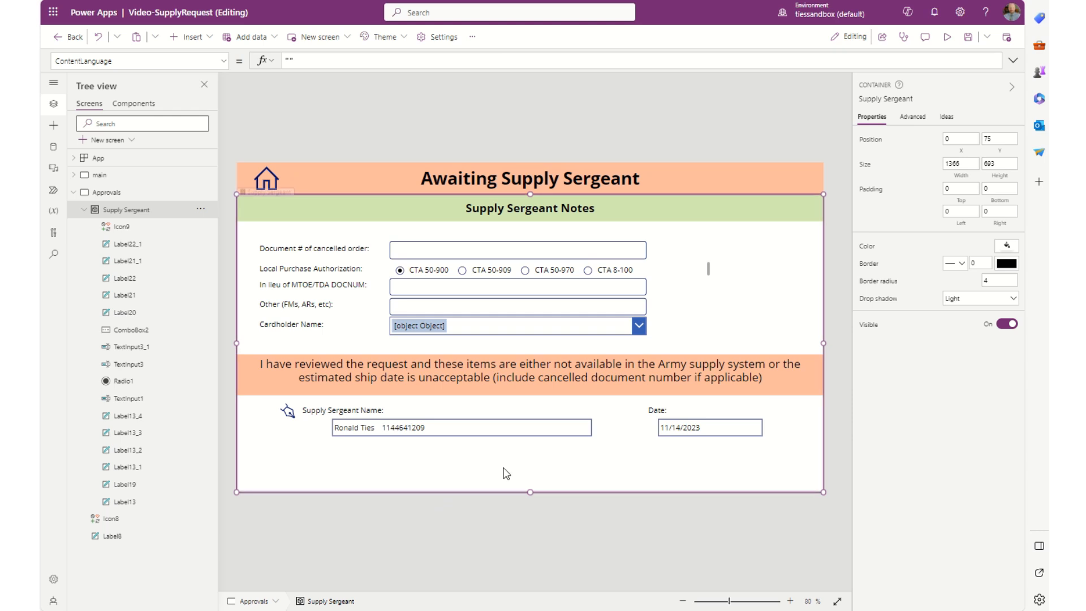
{"action": "key", "text": "ctrl+v"}
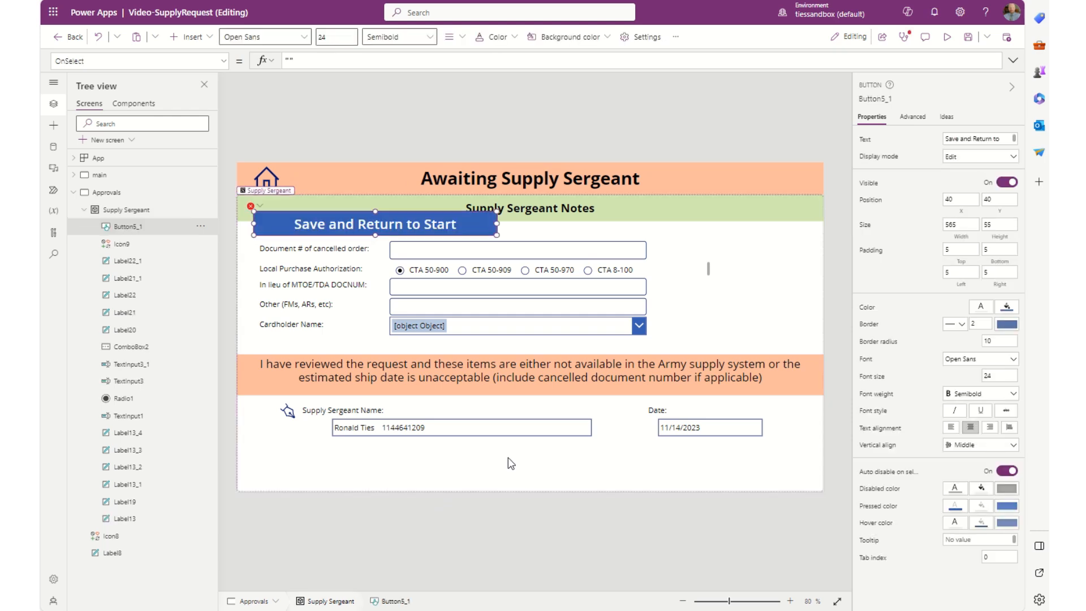
{"action": "left_click_drag", "start_coordinate": [372, 224], "coordinate": [553, 459]}
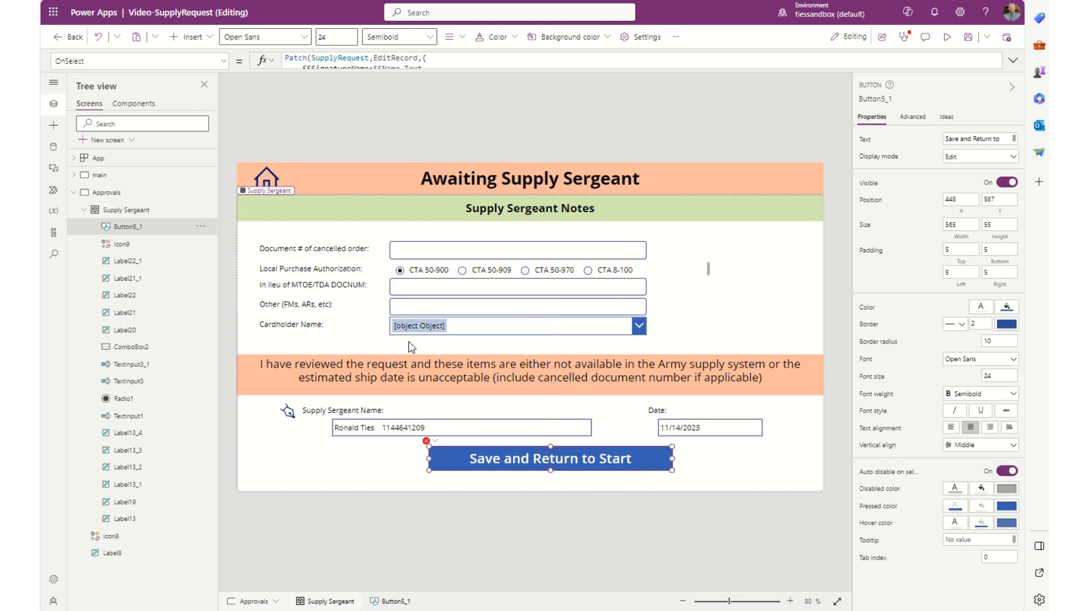
Step: Delete the entire Patch call from the Save and Return to Start button's OnSelect formula
{"action": "left_click", "coordinate": [1012, 60]}
{"action": "left_click_drag", "start_coordinate": [521, 154], "coordinate": [526, 237]}
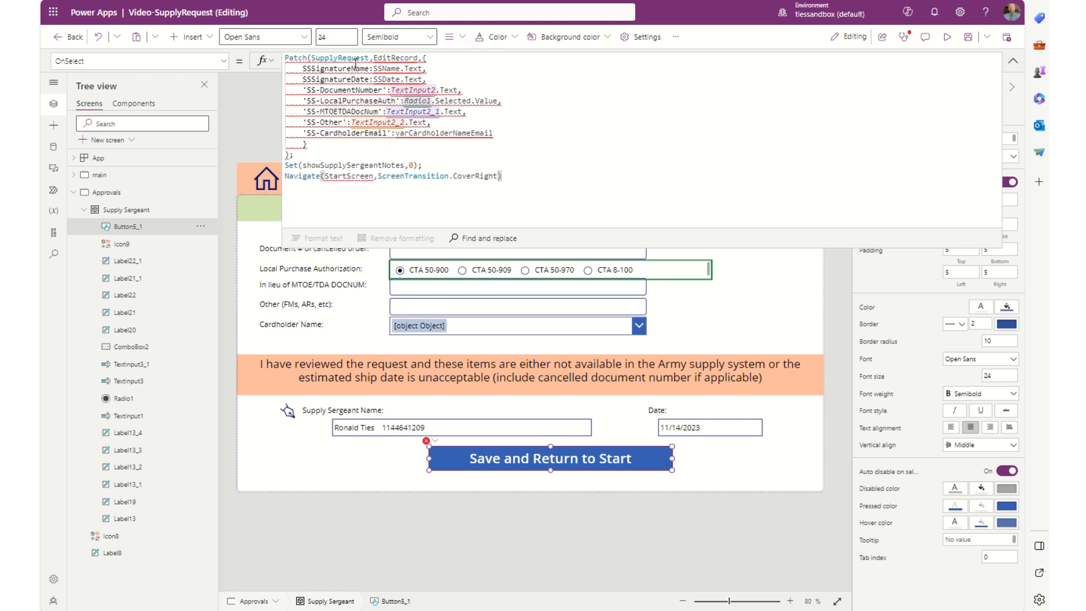
{"action": "left_click_drag", "start_coordinate": [297, 154], "coordinate": [276, 42]}
{"action": "key", "text": "Delete"}
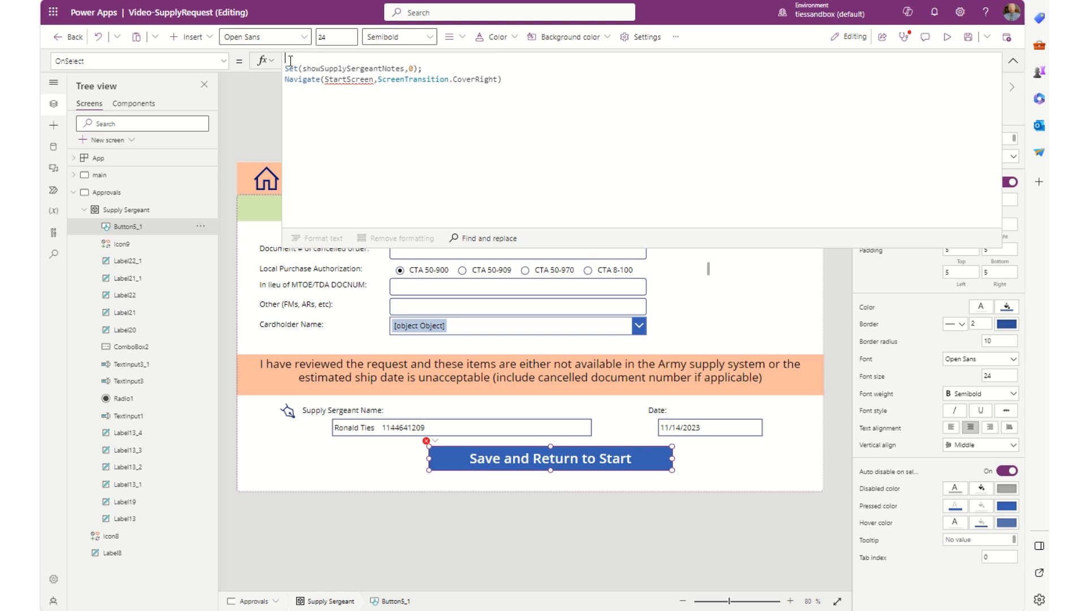
Step: Change the button's Set call so that showSupplySergeantNotes is set to true
{"action": "double_click", "coordinate": [329, 68]}
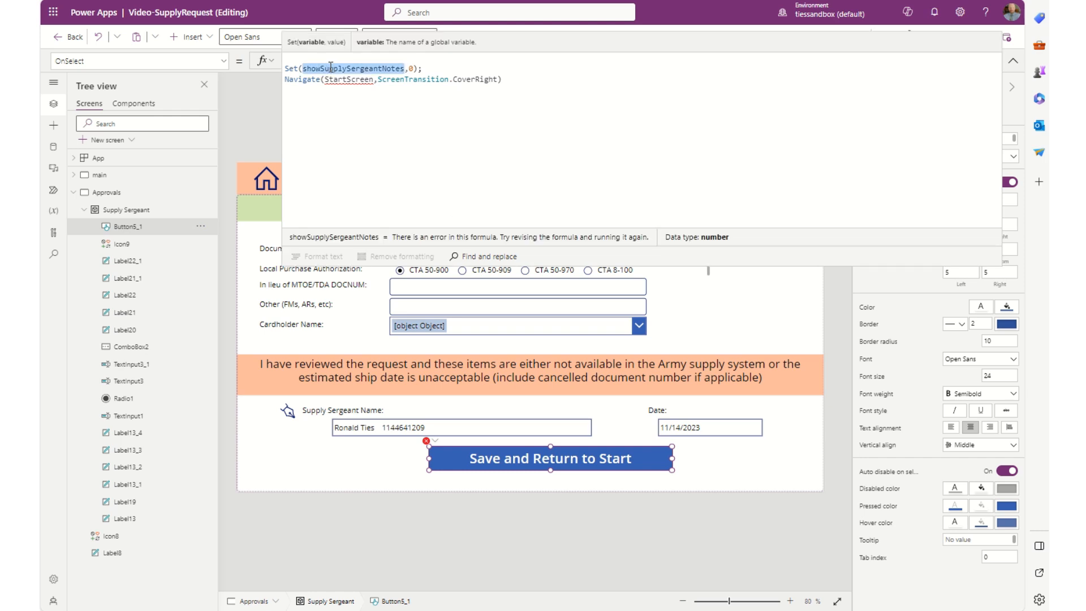
{"action": "left_click", "coordinate": [411, 69]}
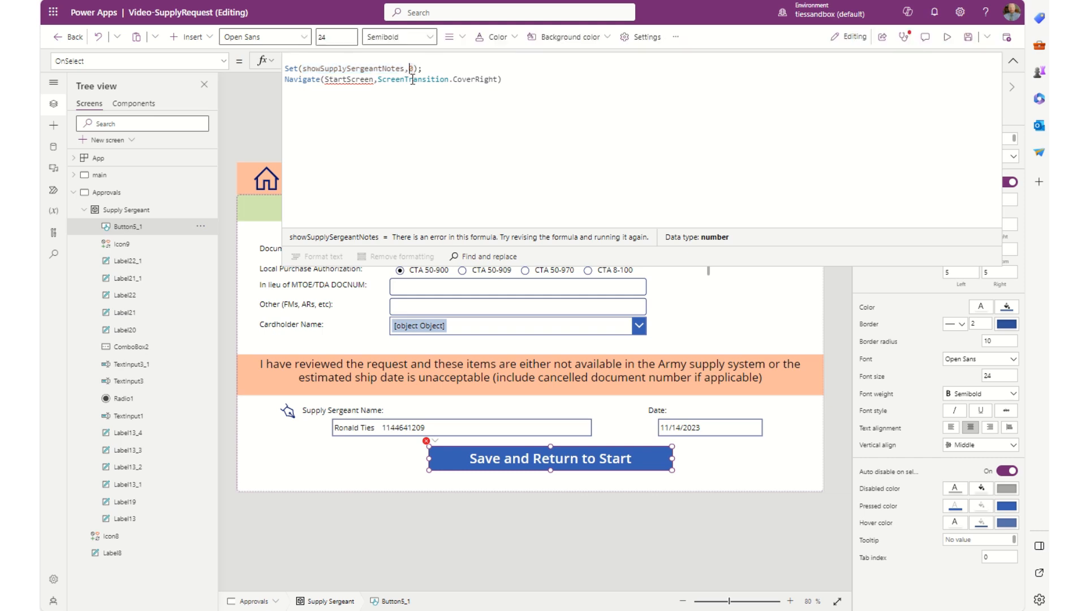
{"action": "key", "text": "Delete"}
{"action": "type", "text": "true"}
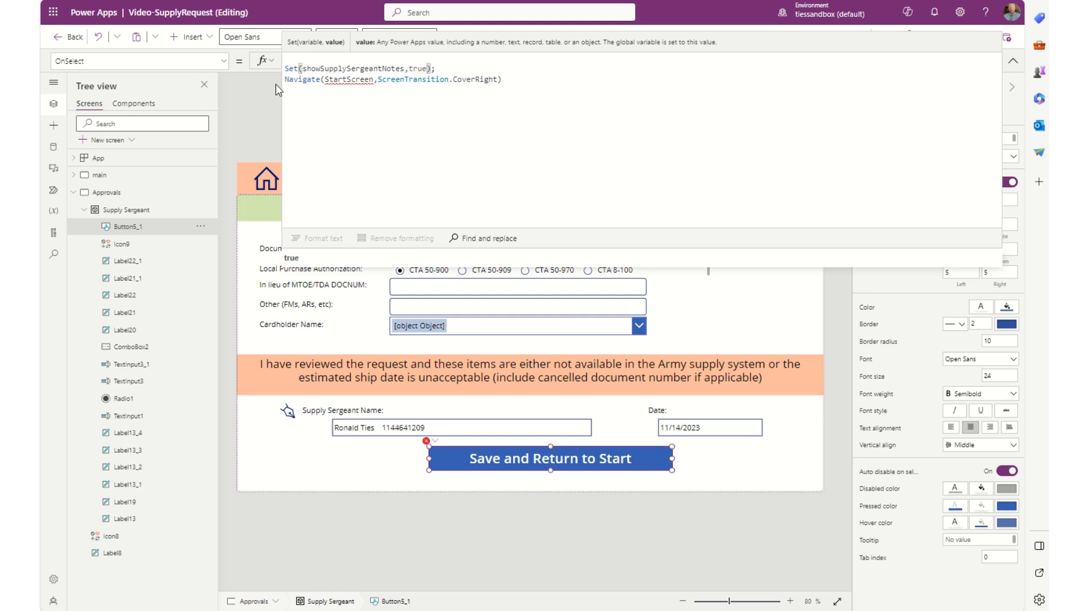
Step: Change the button's Navigate call to target the main screen with ScreenTransition.Fade
{"action": "double_click", "coordinate": [343, 80]}
{"action": "type", "text": "main"}
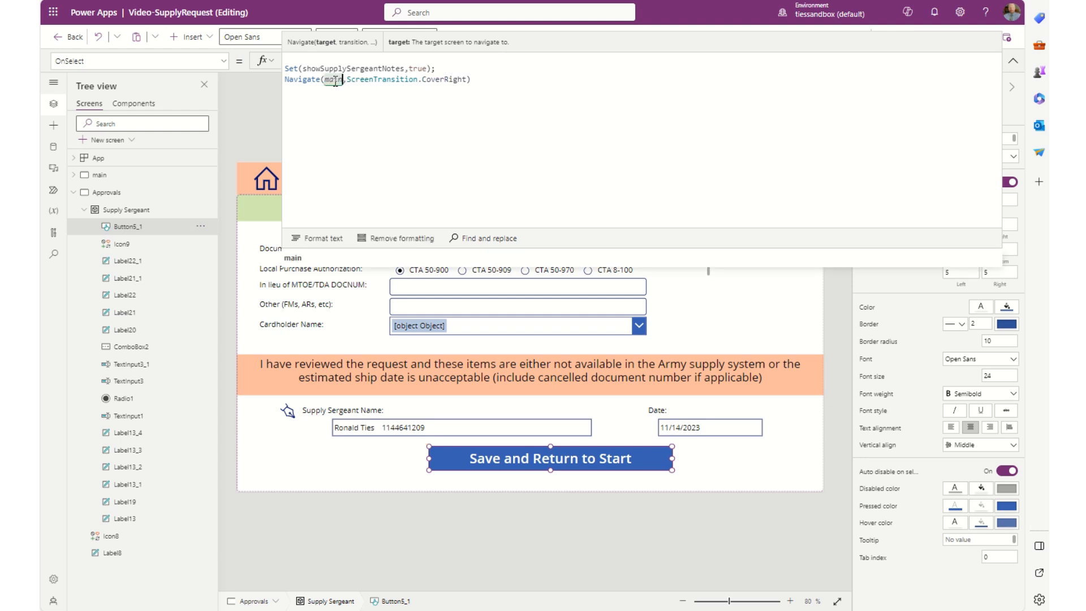
{"action": "double_click", "coordinate": [455, 79]}
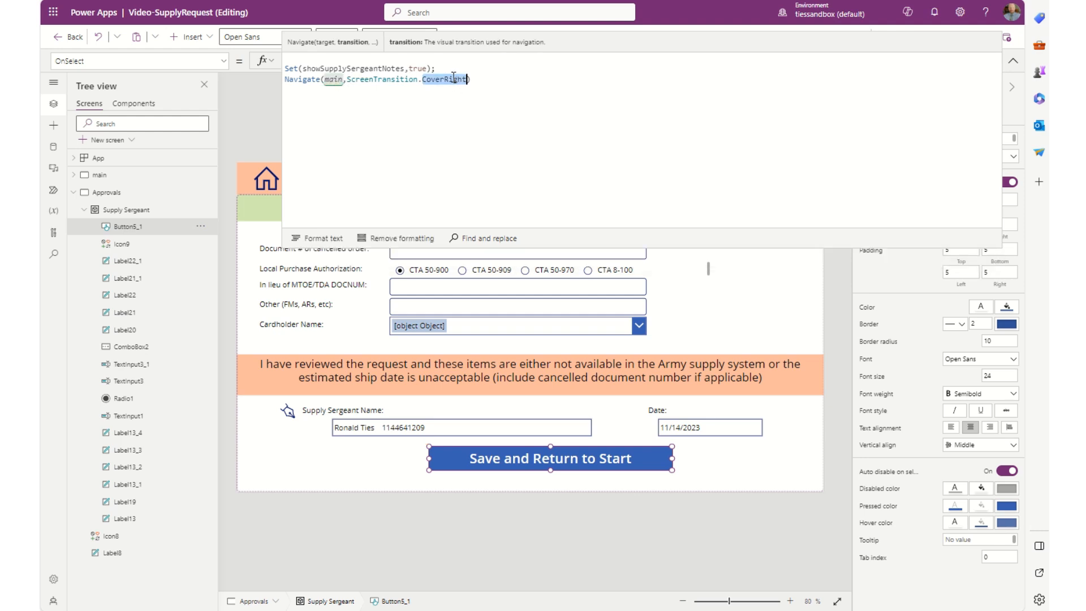
{"action": "type", "text": "f"}
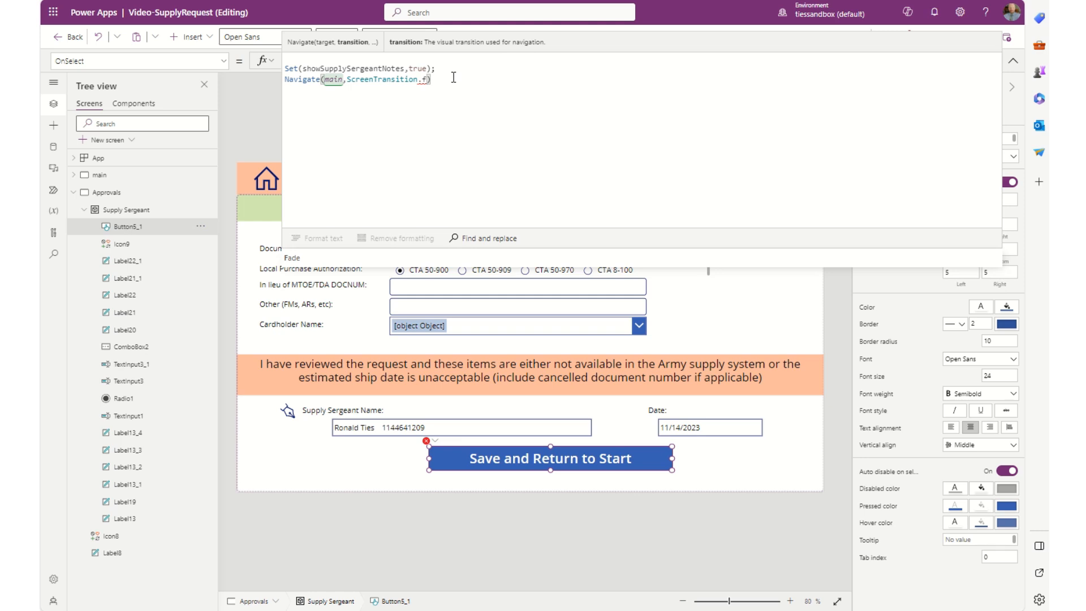
{"action": "key", "text": "Tab"}
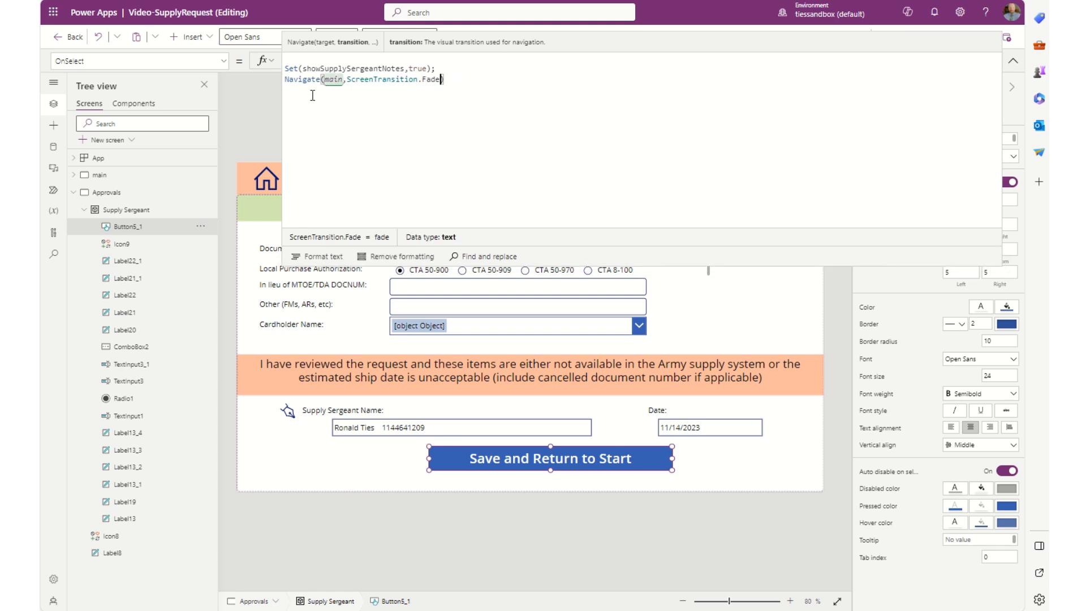
Step: Copy the Set(showSupplySergeantNotes,true); line from the button's OnSelect formula
{"action": "left_click", "coordinate": [362, 69]}
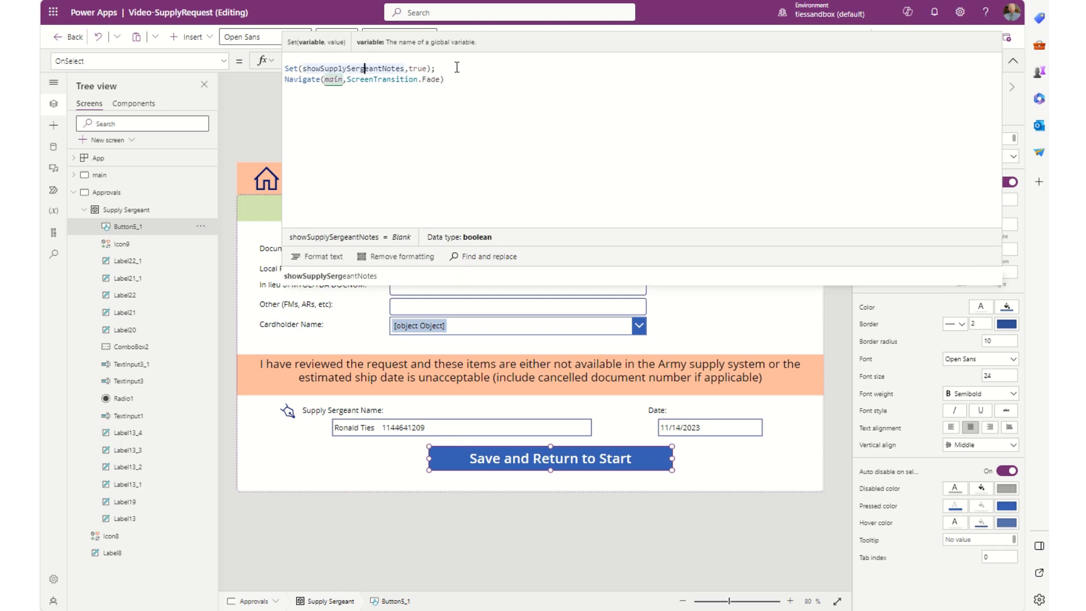
{"action": "triple_click", "coordinate": [457, 67]}
{"action": "key", "text": "ctrl+c"}
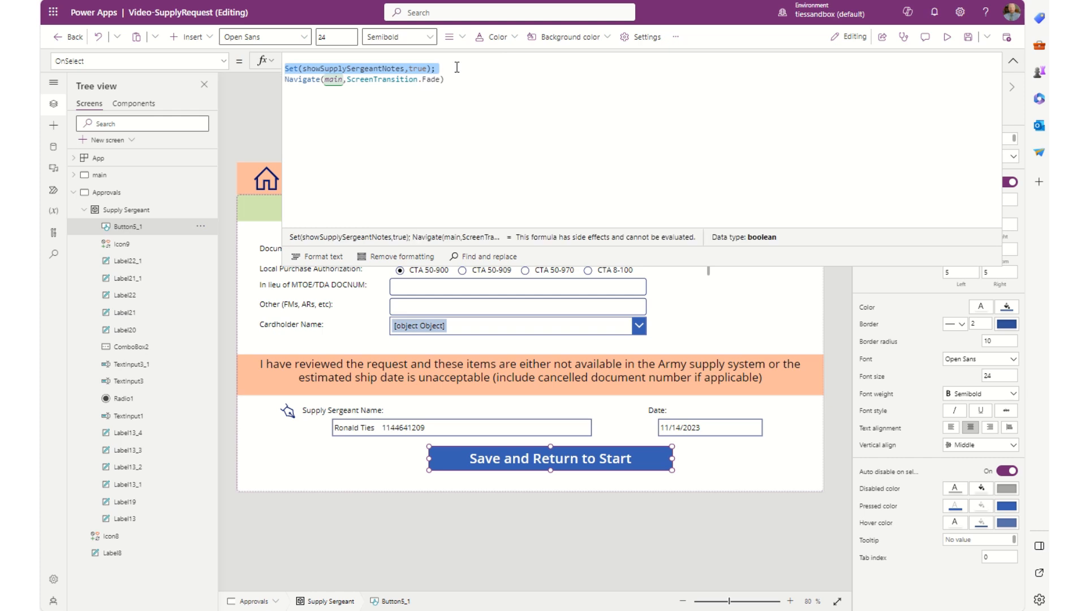
Step: Replace the Supply Sergeant container's Visible formula with the copied Set(showSupplySergeantNotes,true); line
{"action": "left_click", "coordinate": [1015, 63]}
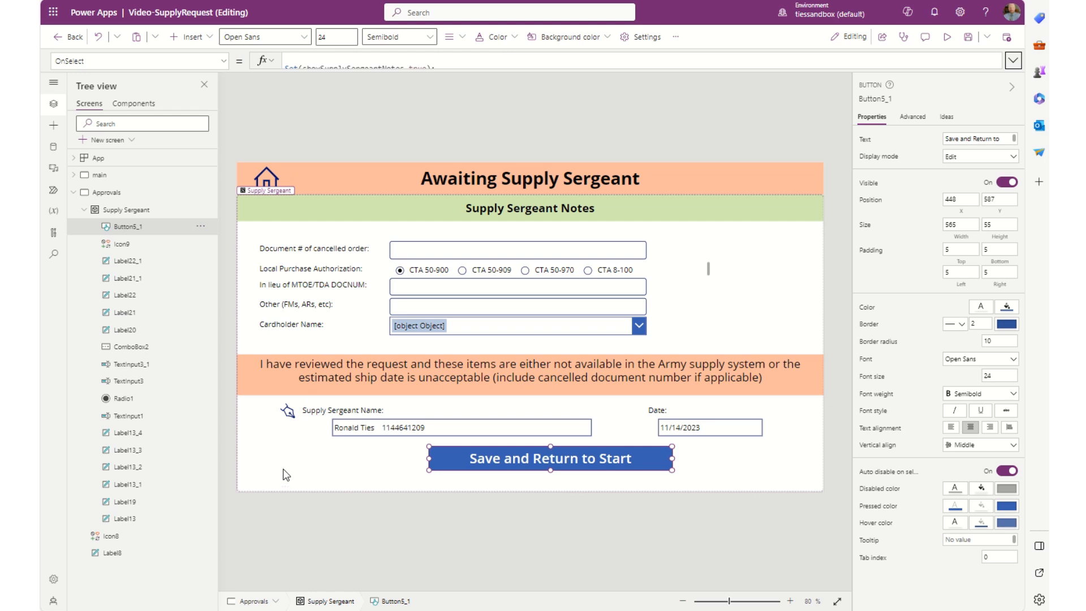
{"action": "left_click", "coordinate": [347, 344]}
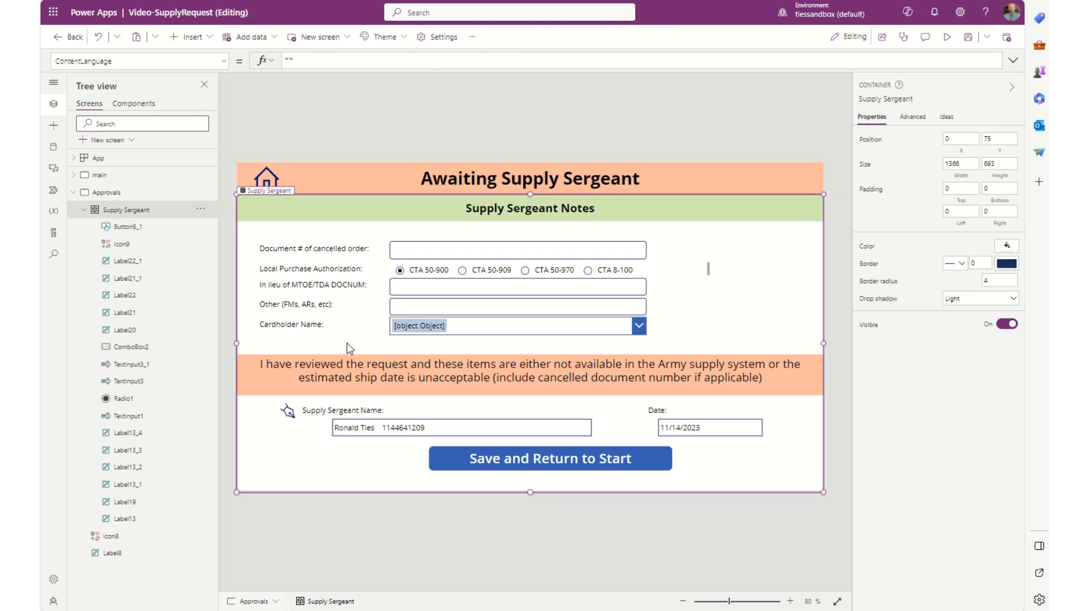
{"action": "left_click", "coordinate": [223, 61]}
{"action": "scroll", "coordinate": [100, 270], "scroll_direction": "down", "scroll_amount": 5}
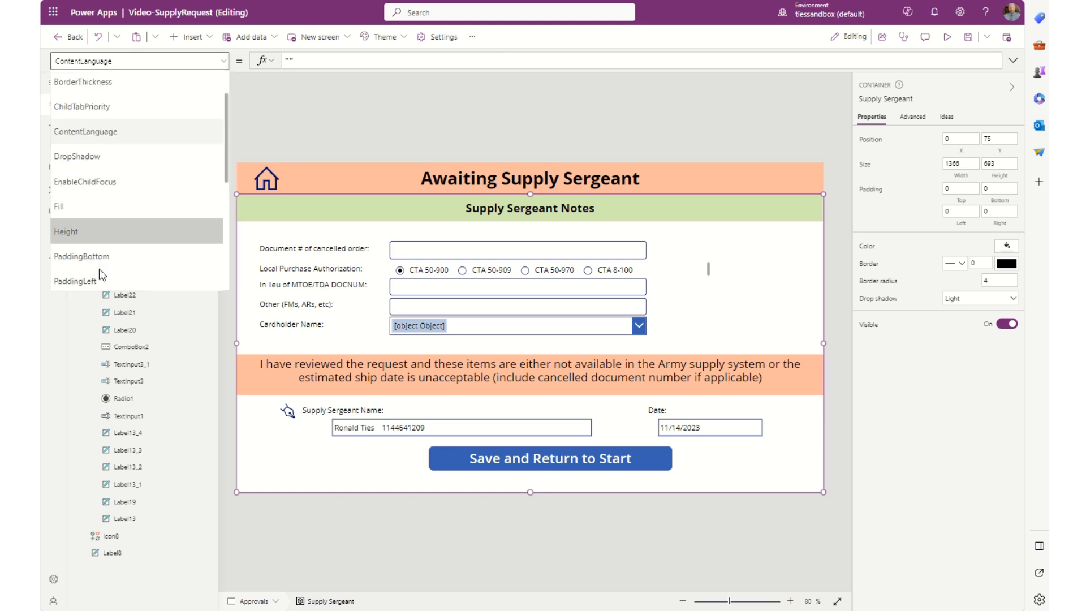
{"action": "left_click", "coordinate": [97, 208]}
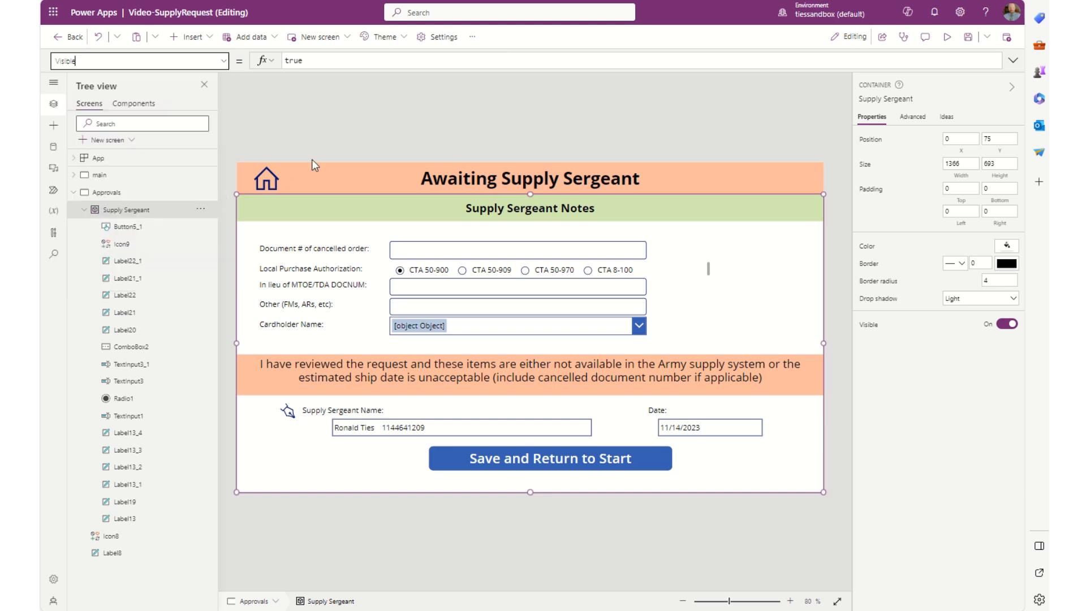
{"action": "double_click", "coordinate": [335, 61]}
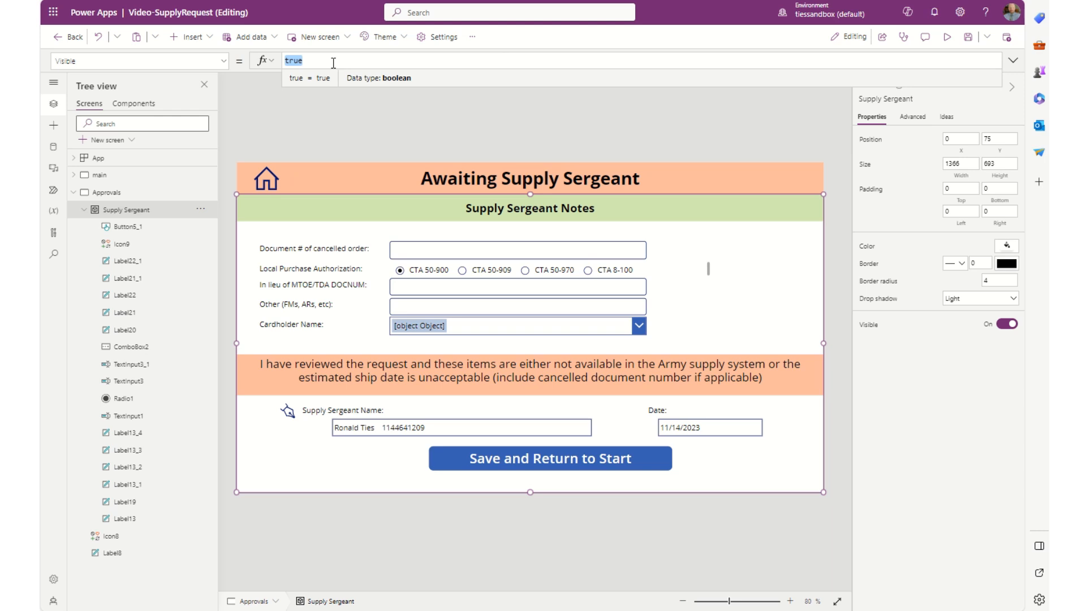
{"action": "key", "text": "ctrl+v"}
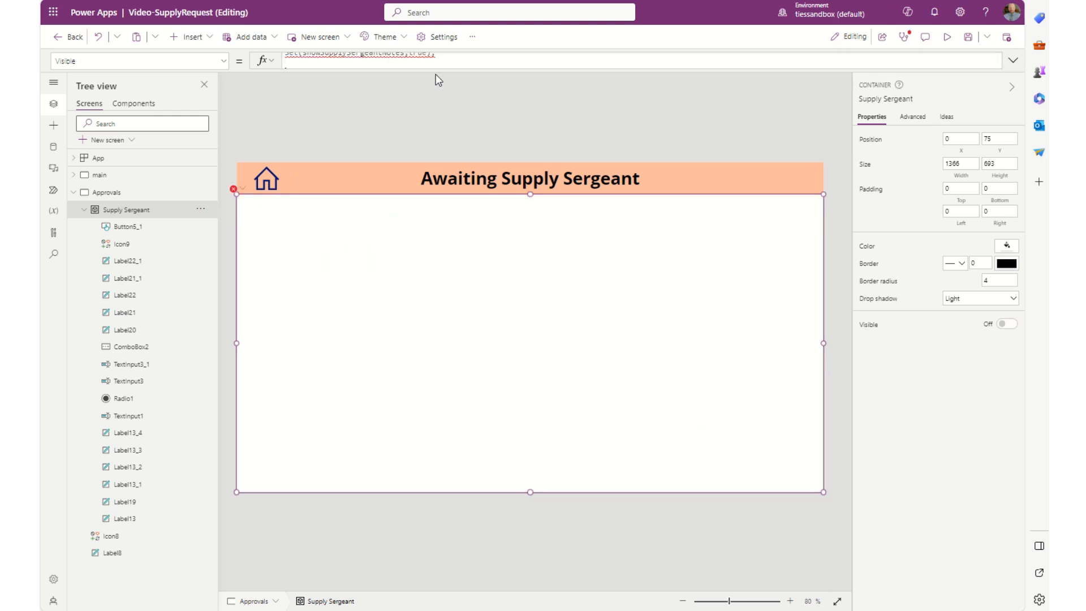
Step: Trim the container's Visible formula down to just the variable showSupplySergeantNotes
{"action": "key", "text": "BackSpace"}
{"action": "key", "text": "BackSpace"}
{"action": "key", "text": "BackSpace"}
{"action": "key", "text": "BackSpace"}
{"action": "key", "text": "BackSpace"}
{"action": "key", "text": "BackSpace"}
{"action": "key", "text": "BackSpace"}
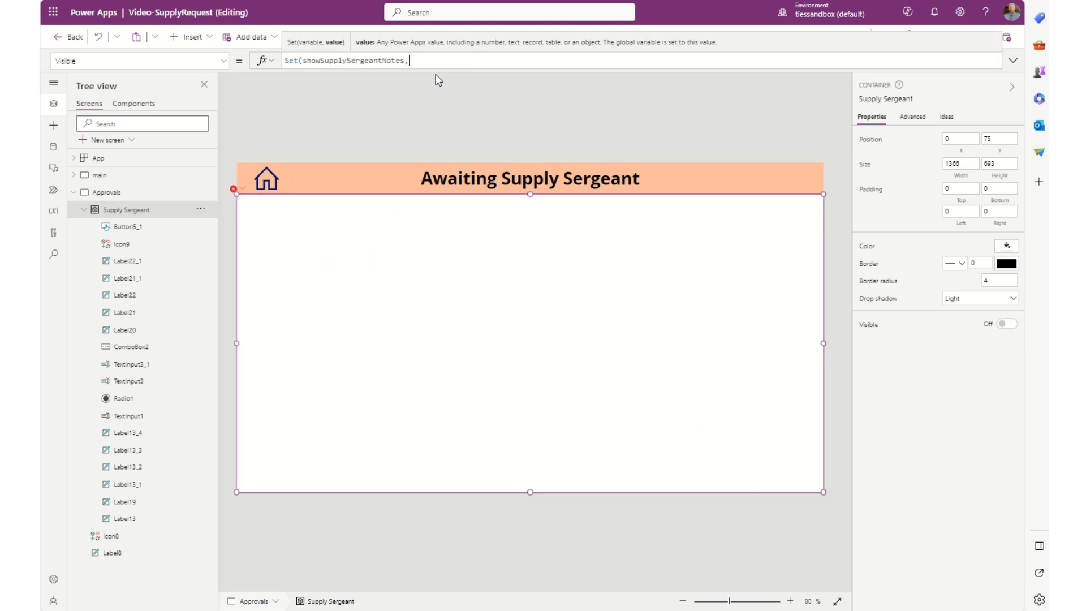
{"action": "key", "text": "BackSpace"}
{"action": "key", "text": "Left"}
{"action": "key", "text": "Left"}
{"action": "key", "text": "Left"}
{"action": "key", "text": "Left"}
{"action": "key", "text": "Left"}
{"action": "key", "text": "Left"}
{"action": "key", "text": "Left"}
{"action": "key", "text": "Left"}
{"action": "key", "text": "Left"}
{"action": "key", "text": "Left"}
{"action": "key", "text": "Left"}
{"action": "key", "text": "Left"}
{"action": "key", "text": "Left"}
{"action": "key", "text": "Left"}
{"action": "key", "text": "BackSpace"}
{"action": "key", "text": "BackSpace"}
{"action": "key", "text": "BackSpace"}
{"action": "key", "text": "BackSpace"}
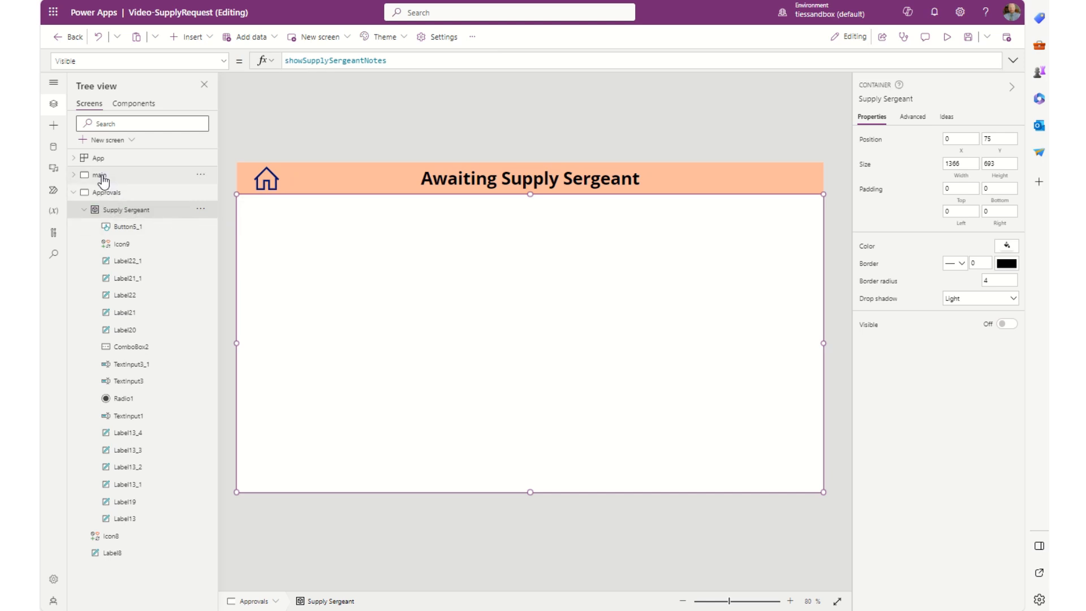
Step: Bring up the Supply Request Dashboard on the main screen and insert a container there
{"action": "left_click", "coordinate": [100, 176]}
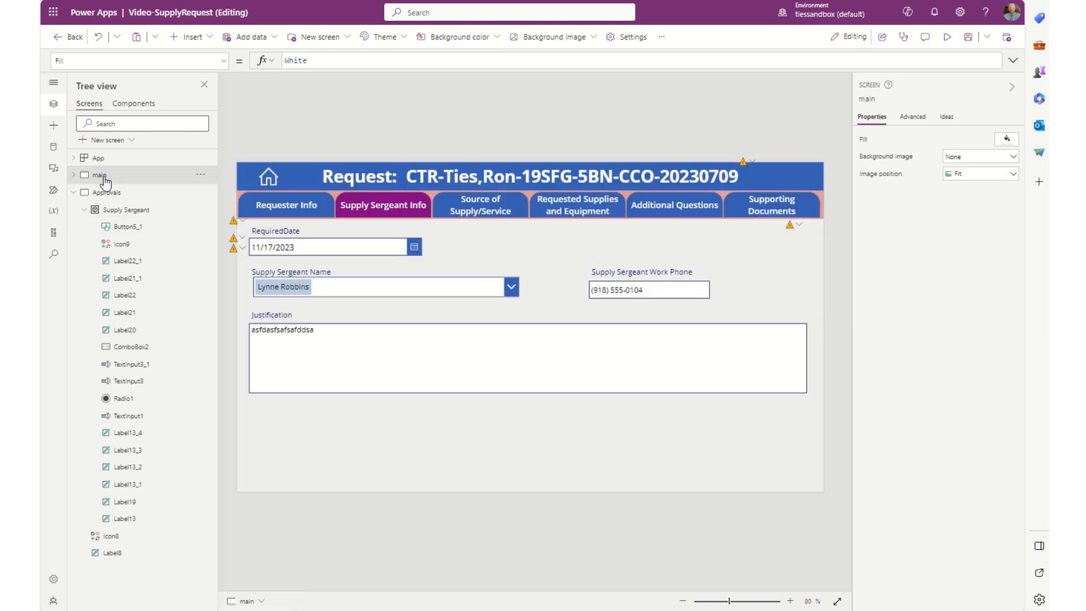
{"action": "left_click", "coordinate": [270, 183], "text": "alt"}
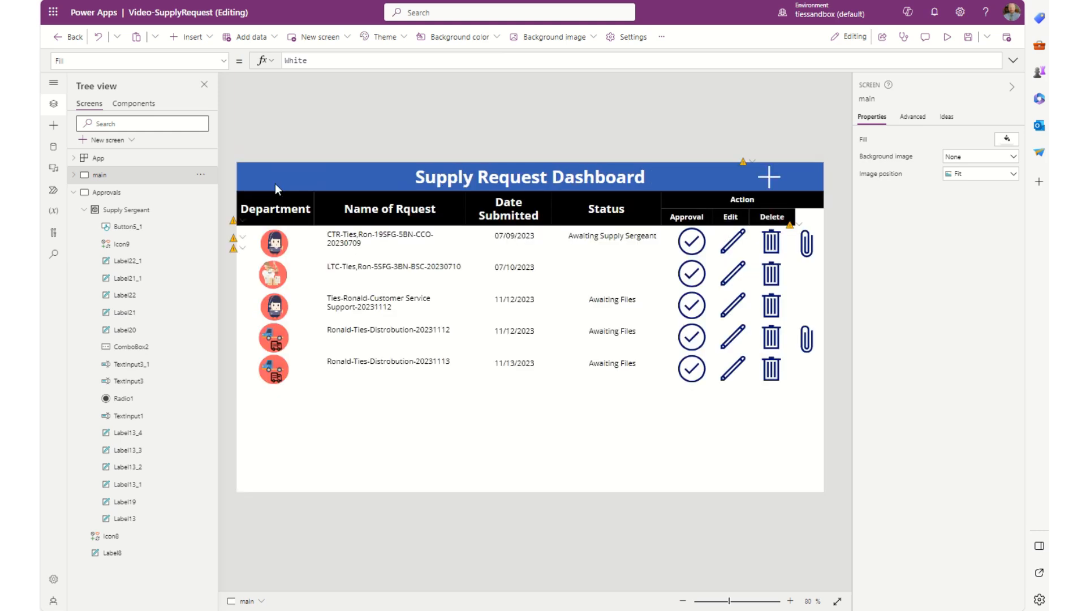
{"action": "left_click", "coordinate": [210, 45]}
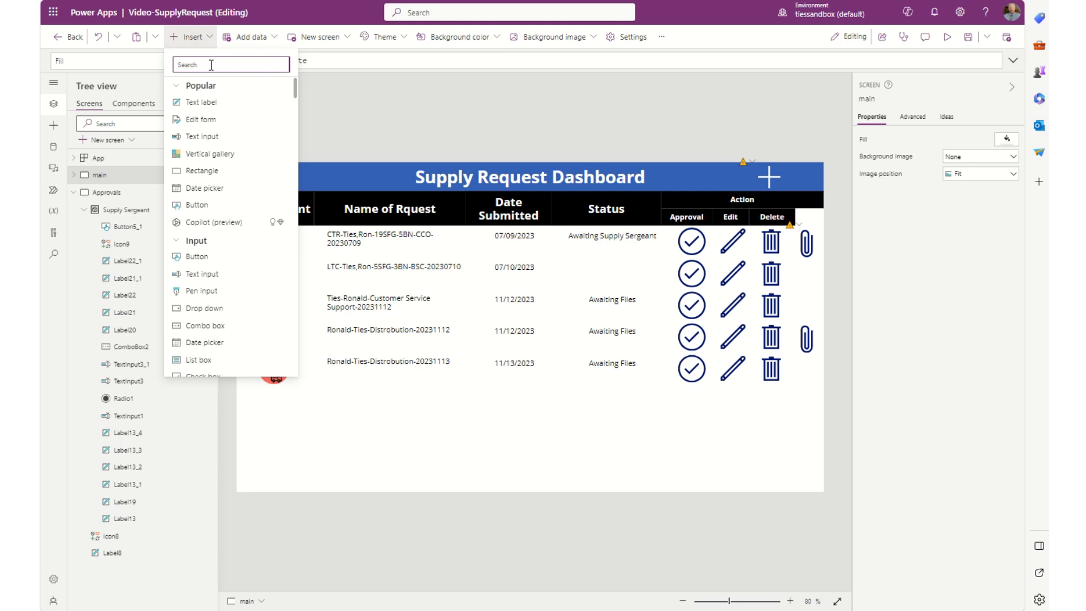
{"action": "scroll", "coordinate": [226, 252], "scroll_direction": "down", "scroll_amount": 1}
{"action": "scroll", "coordinate": [226, 252], "scroll_direction": "down", "scroll_amount": 8}
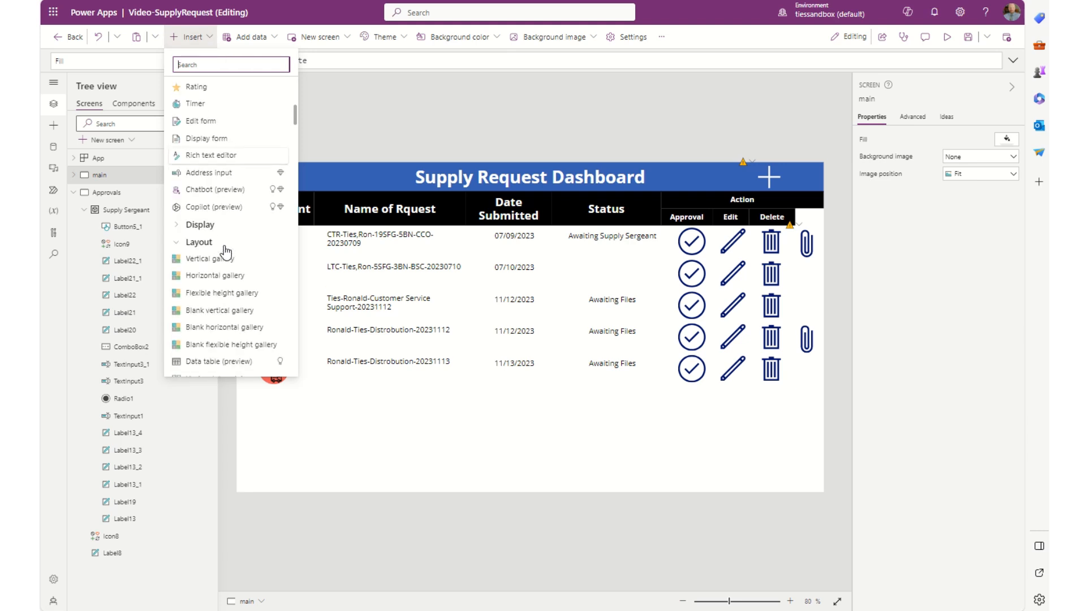
{"action": "left_click", "coordinate": [203, 277]}
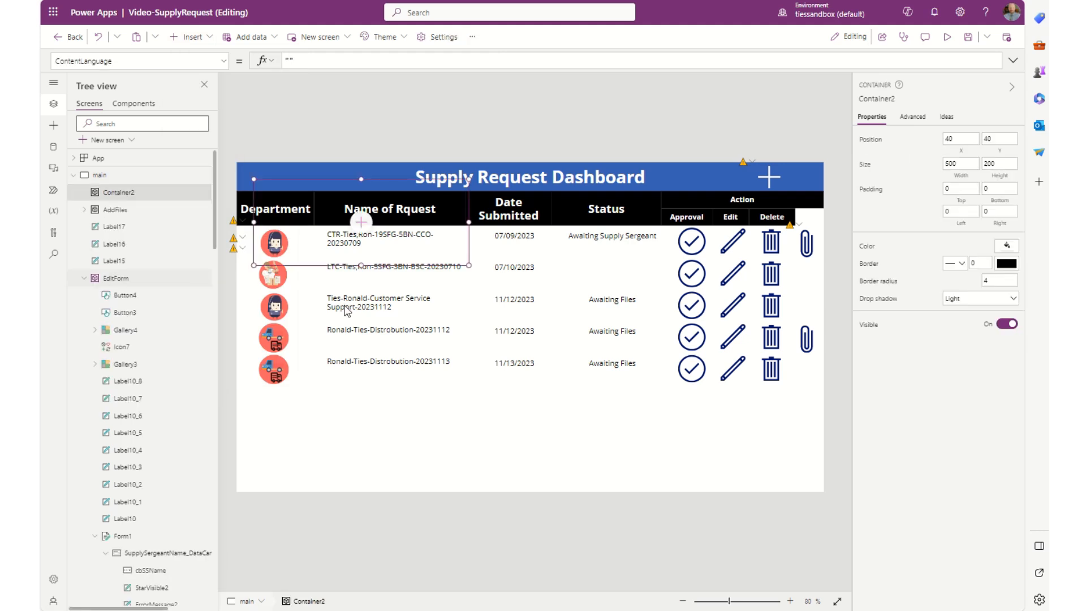
Step: Stretch the new container over the whole 1366 by 768 screen and fill it with light green
{"action": "left_click_drag", "start_coordinate": [368, 184], "coordinate": [338, 157]}
{"action": "left_click_drag", "start_coordinate": [451, 248], "coordinate": [844, 512]}
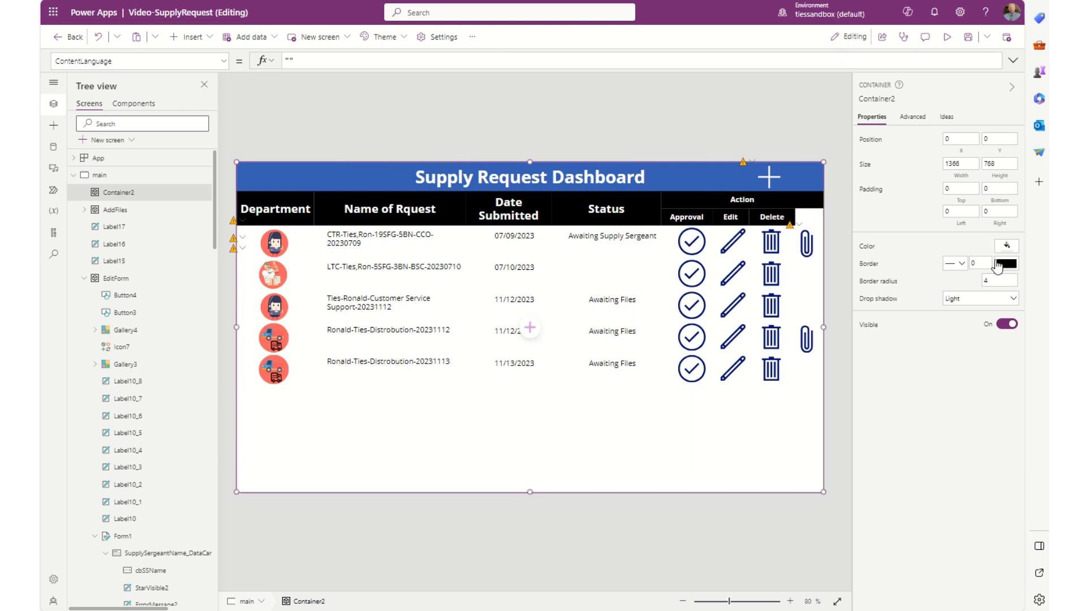
{"action": "left_click", "coordinate": [1006, 245]}
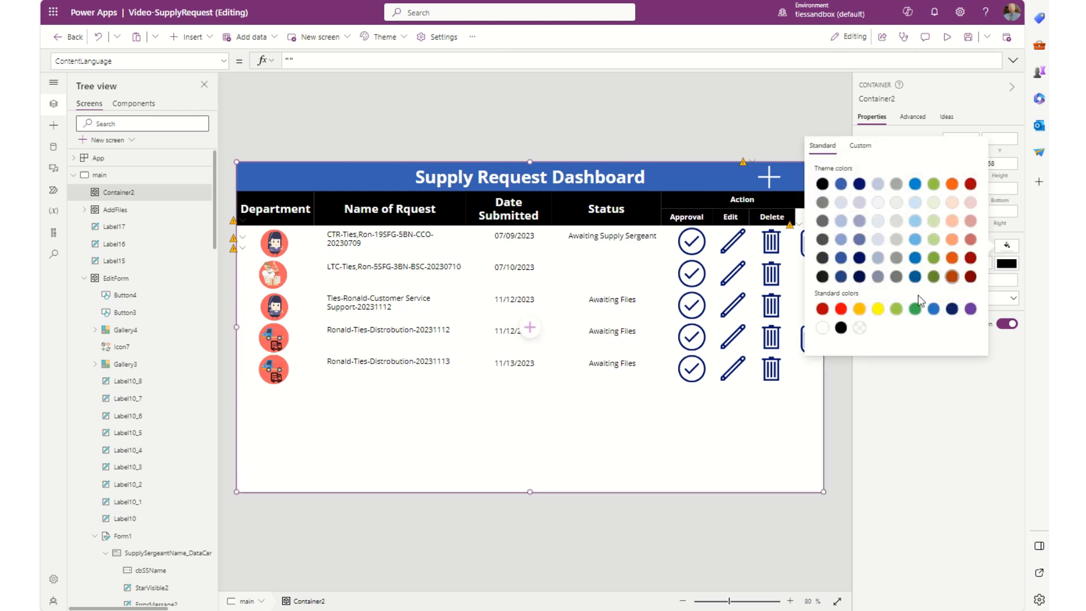
{"action": "left_click", "coordinate": [934, 203]}
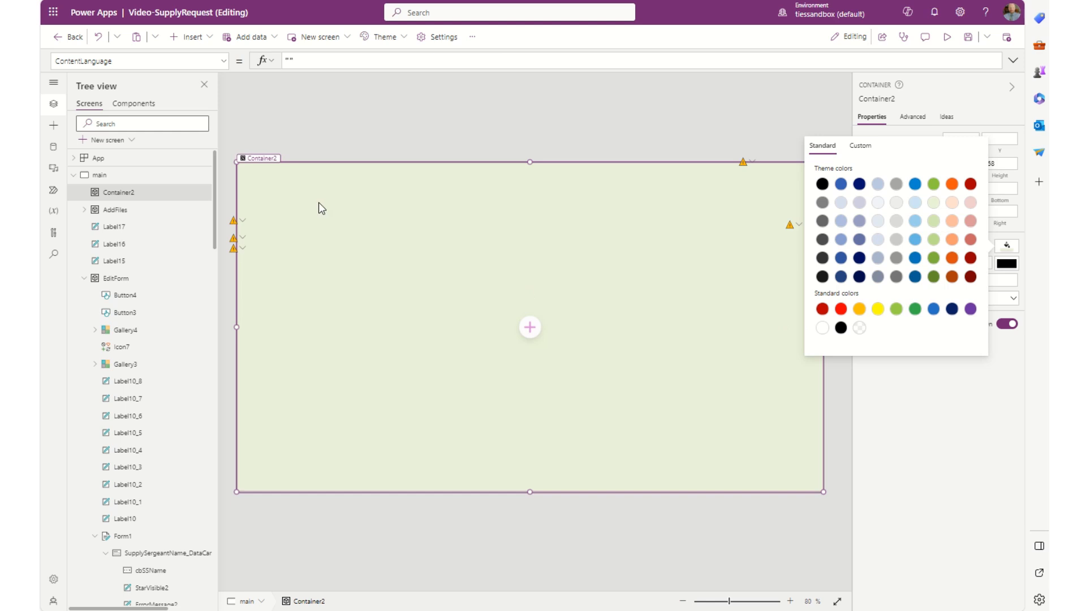
Step: Insert a text label in the container as a full-width header, 1366 wide and about 81 high
{"action": "left_click", "coordinate": [189, 37]}
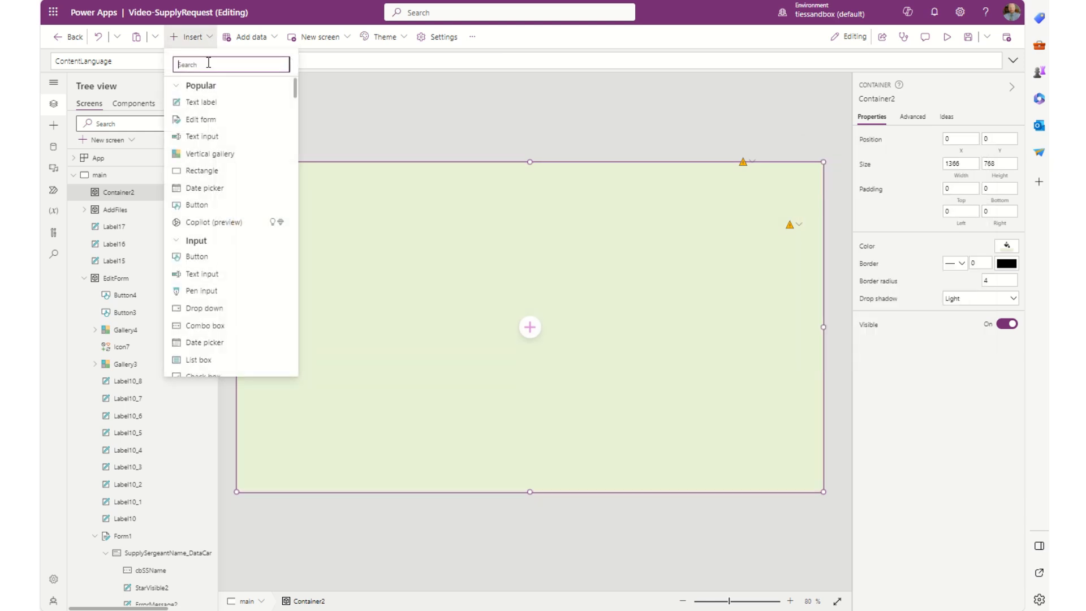
{"action": "left_click", "coordinate": [202, 102]}
{"action": "left_click_drag", "start_coordinate": [277, 179], "coordinate": [843, 198]}
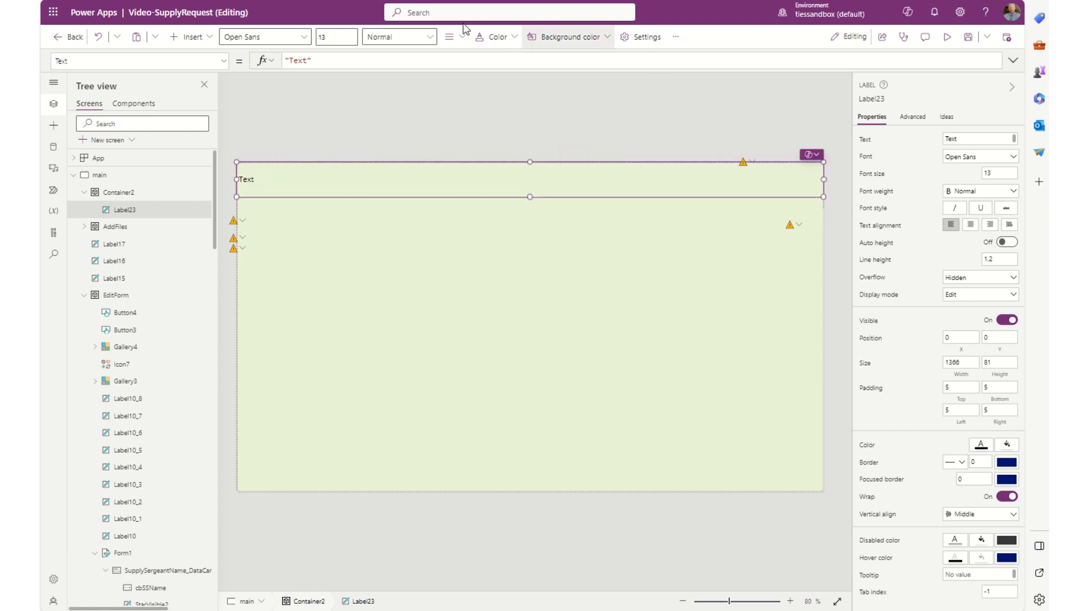
Step: Set the header label's text to "Approval Process Flow Chart"
{"action": "double_click", "coordinate": [302, 61]}
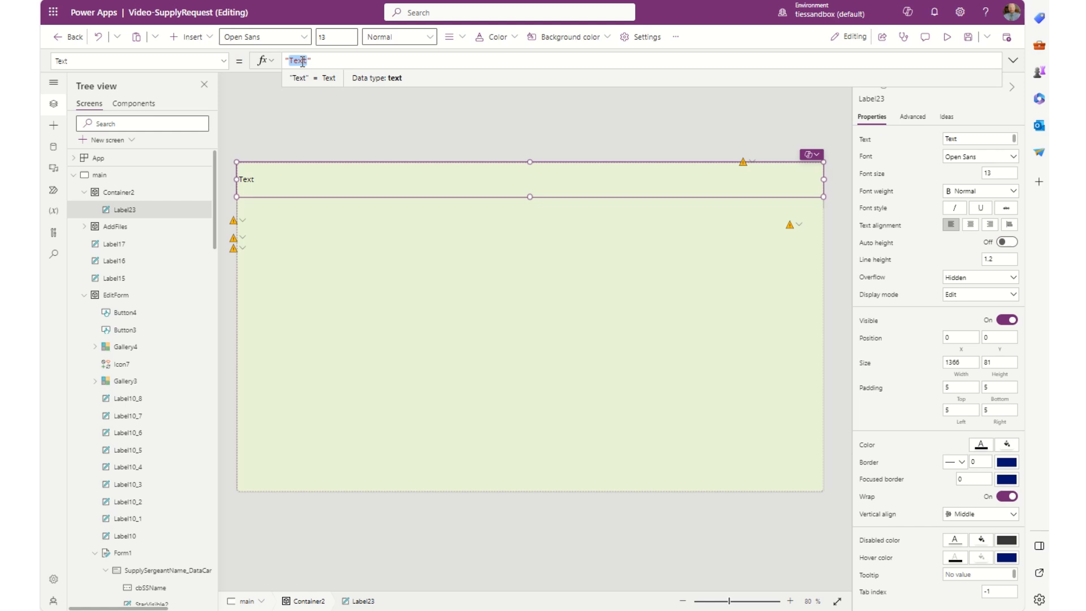
{"action": "type", "text": "Approve"}
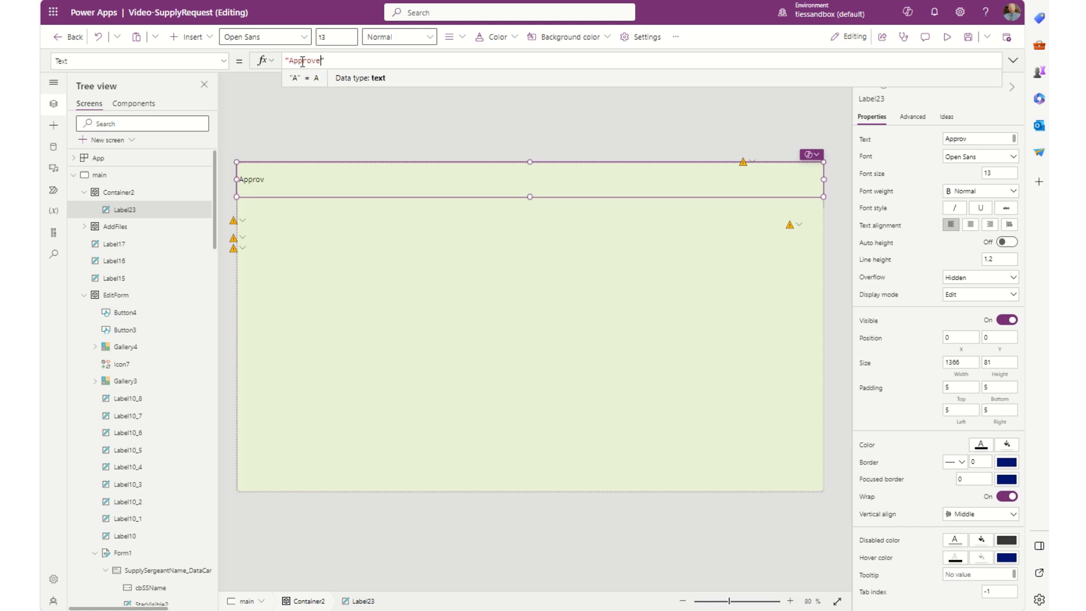
{"action": "type", "text": "l"}
{"action": "key", "text": "BackSpace"}
{"action": "type", "text": "le"}
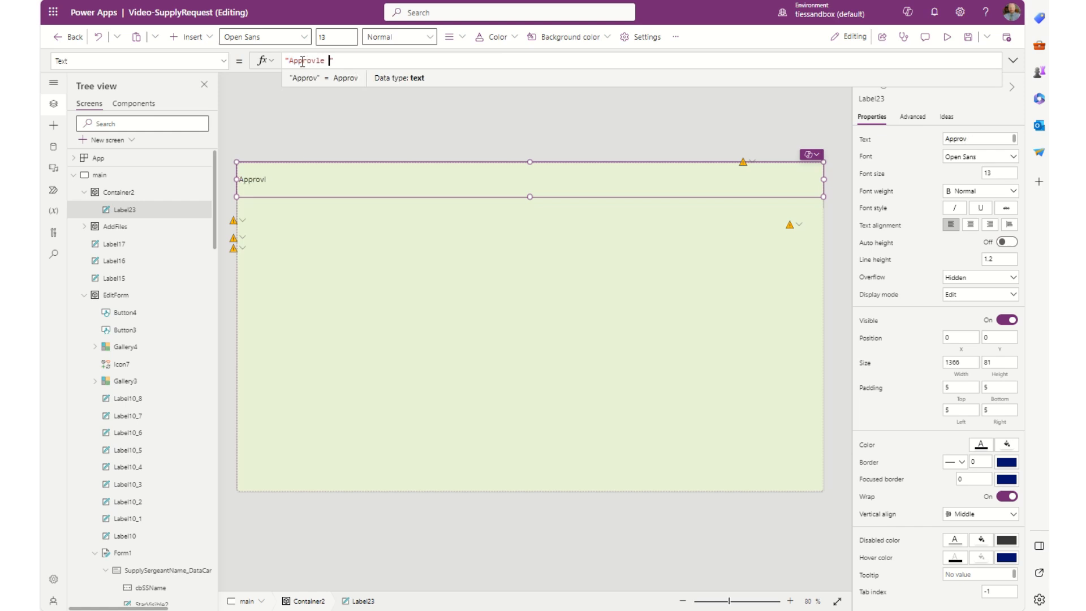
{"action": "type", "text": " Pr"}
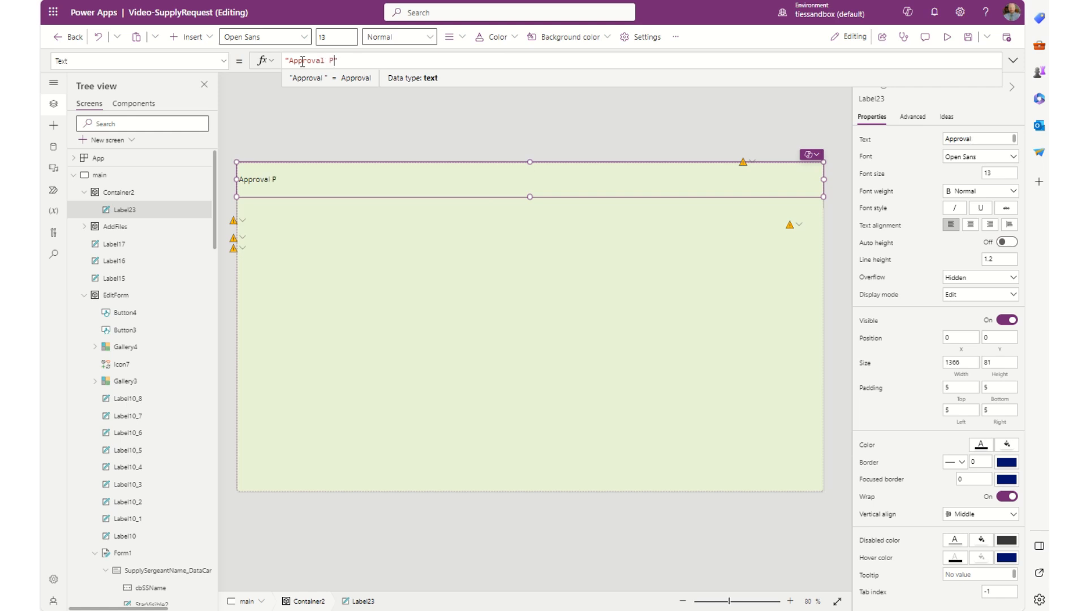
{"action": "type", "text": "ocess Flow Chart"}
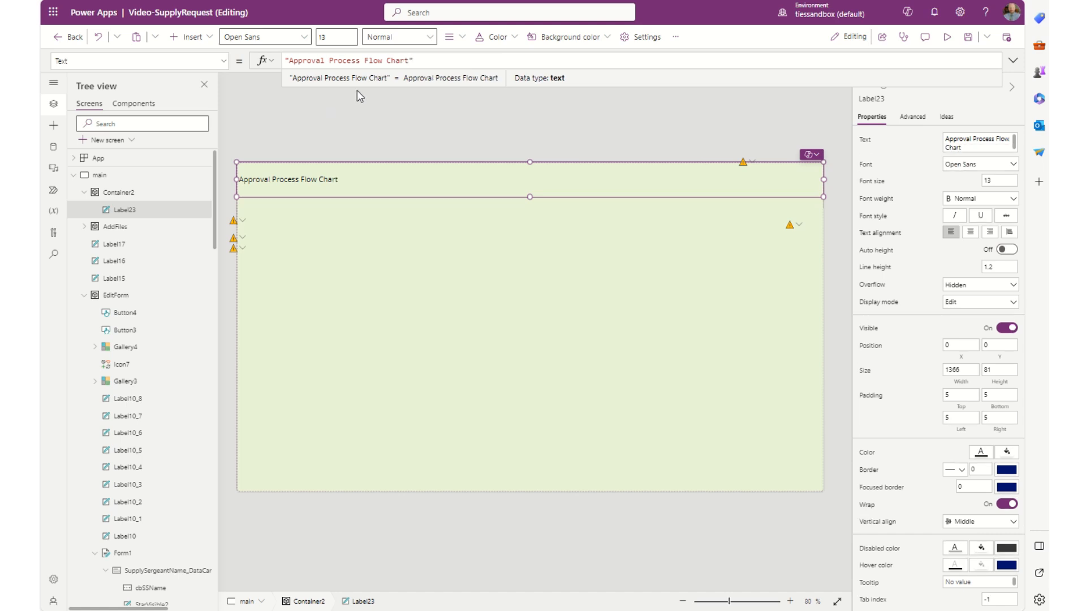
Step: Format the header label's text with font size 30, bold weight and centre alignment
{"action": "left_click", "coordinate": [345, 39]}
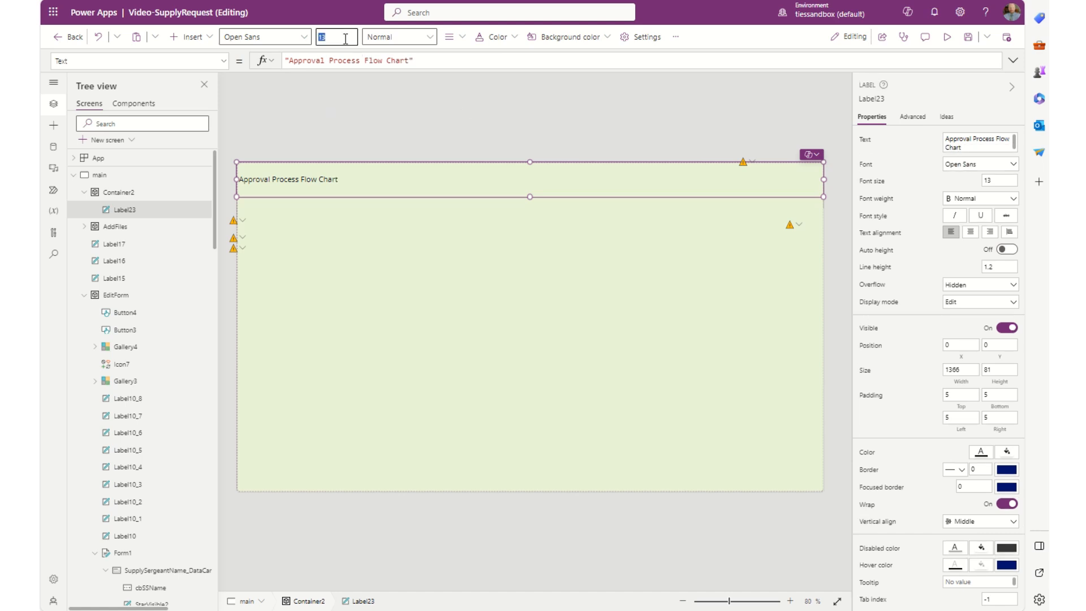
{"action": "type", "text": "30"}
{"action": "key", "text": "Return"}
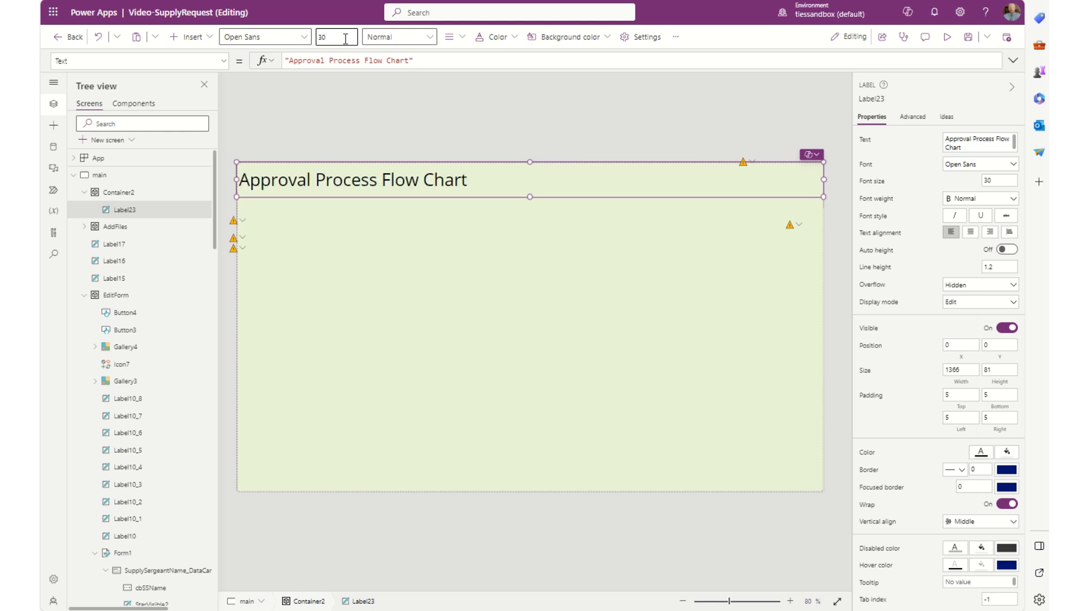
{"action": "left_click", "coordinate": [405, 44]}
{"action": "left_click", "coordinate": [402, 53]}
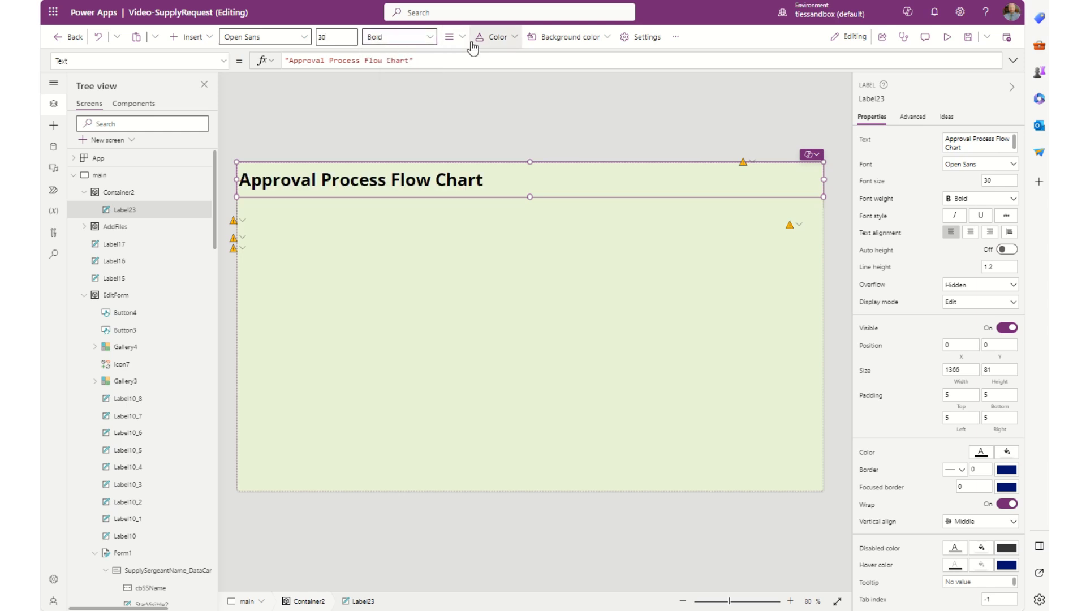
{"action": "left_click", "coordinate": [455, 37]}
{"action": "left_click", "coordinate": [468, 82]}
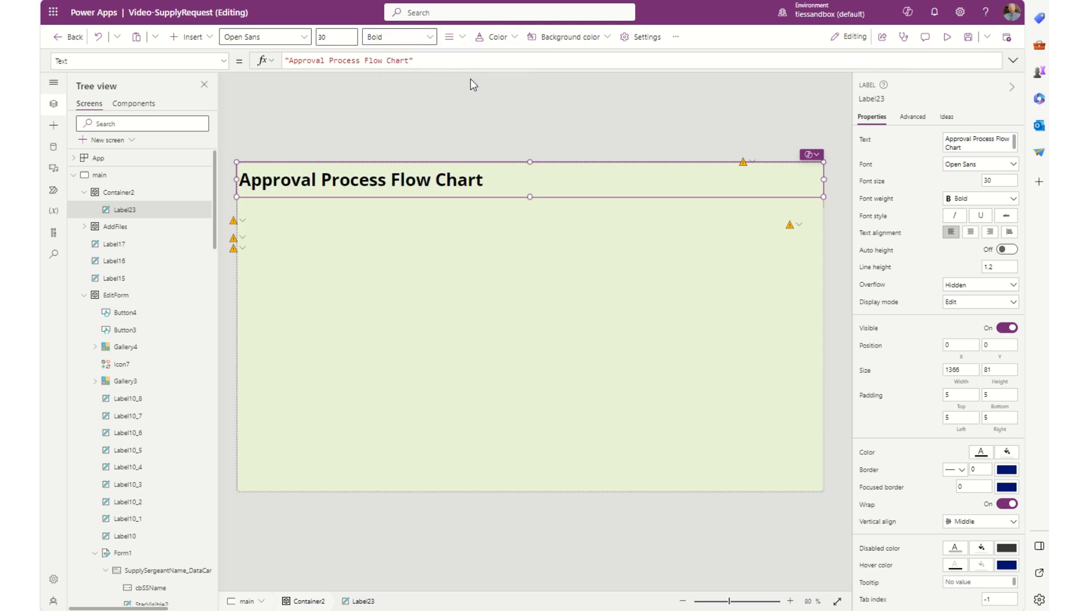
Step: Give the header label a blue background and white text
{"action": "left_click", "coordinate": [579, 50]}
{"action": "left_click", "coordinate": [557, 99]}
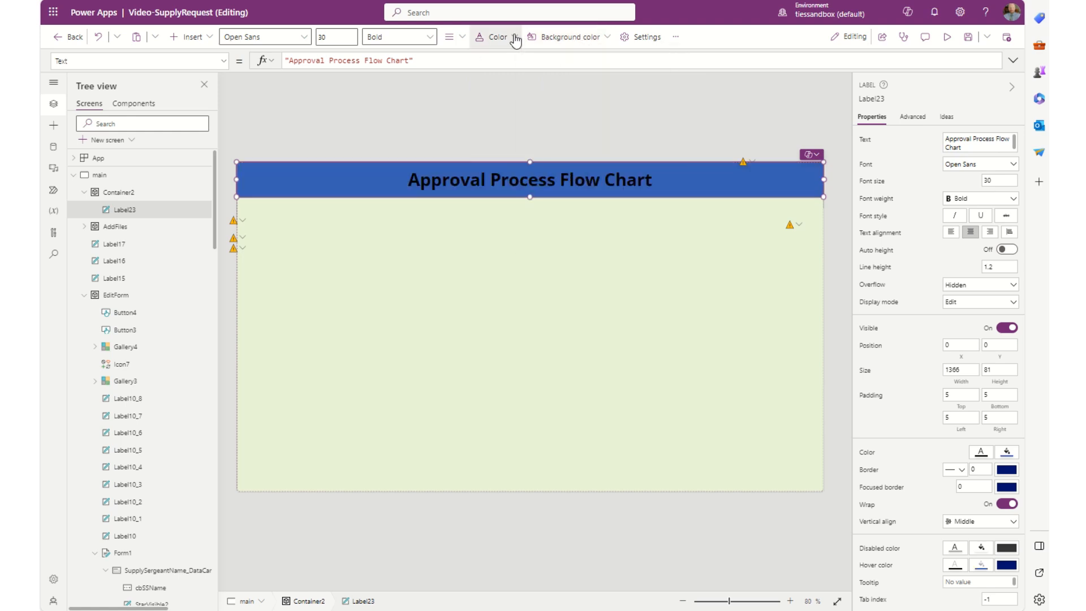
{"action": "left_click", "coordinate": [515, 38]}
{"action": "left_click", "coordinate": [487, 229]}
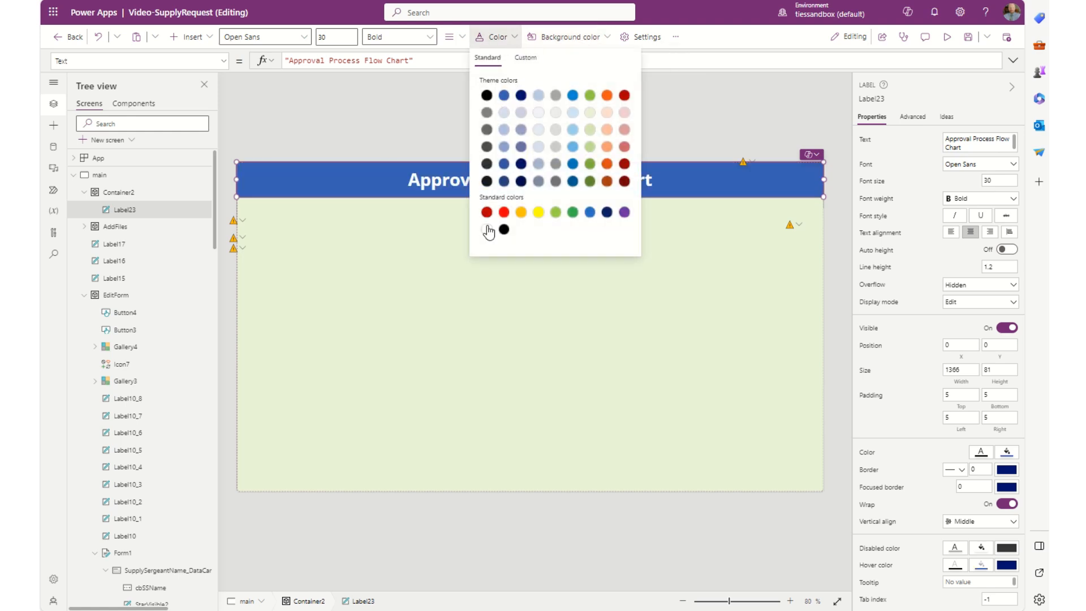
Step: Insert a button about 258 by 60 in the container, placed near the middle just below the header
{"action": "left_click", "coordinate": [527, 362]}
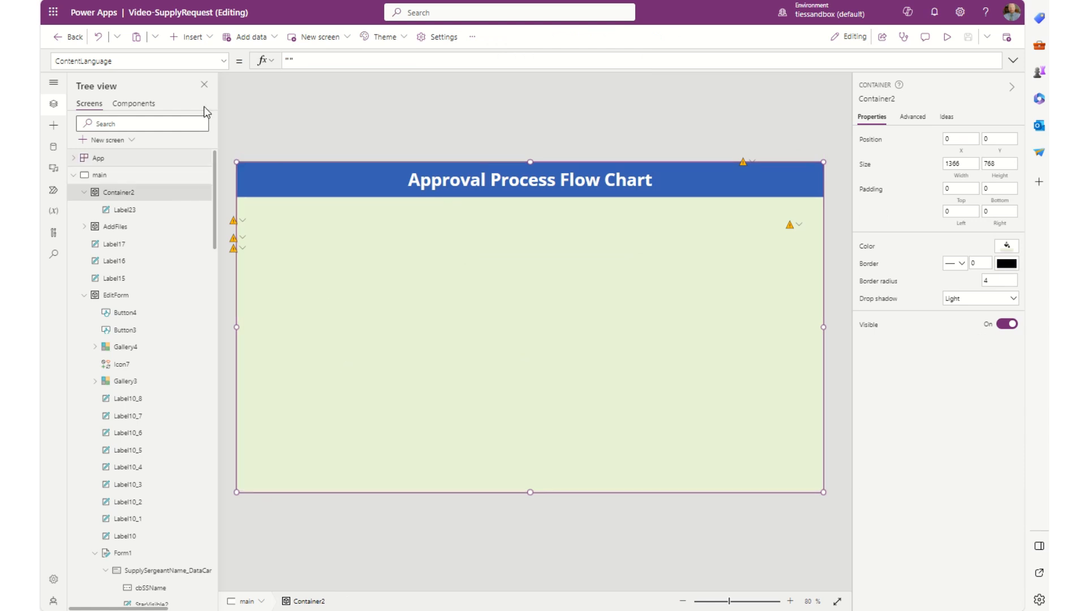
{"action": "left_click", "coordinate": [191, 37]}
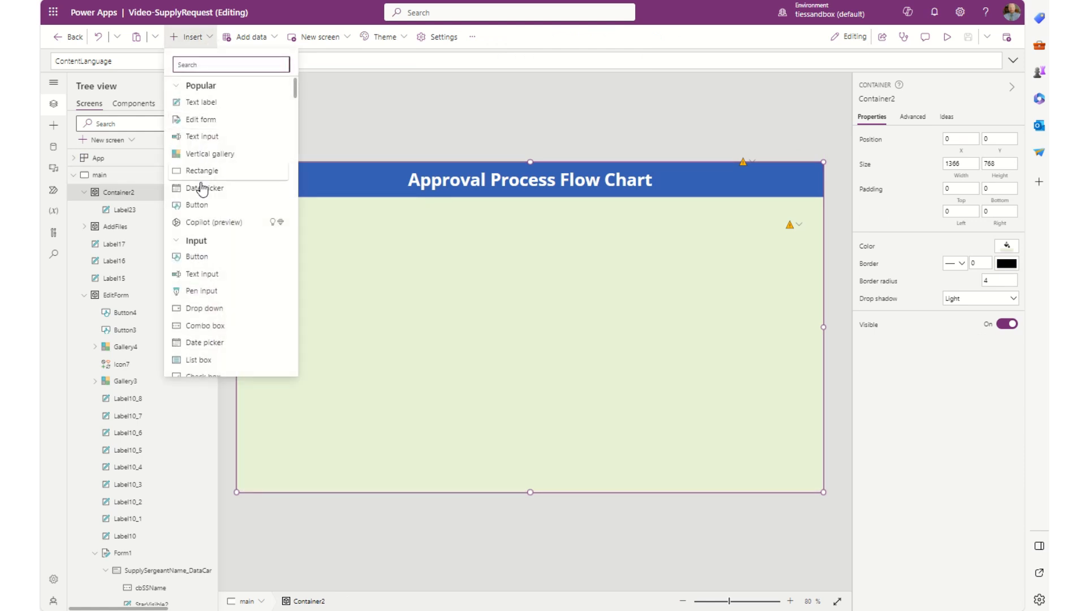
{"action": "left_click", "coordinate": [198, 205]}
{"action": "mouse_move", "coordinate": [300, 252]}
{"action": "left_mouse_down"}
{"action": "mouse_move", "coordinate": [310, 235]}
{"action": "mouse_move", "coordinate": [302, 253]}
{"action": "left_mouse_up"}
{"action": "left_click_drag", "start_coordinate": [324, 262], "coordinate": [539, 228]}
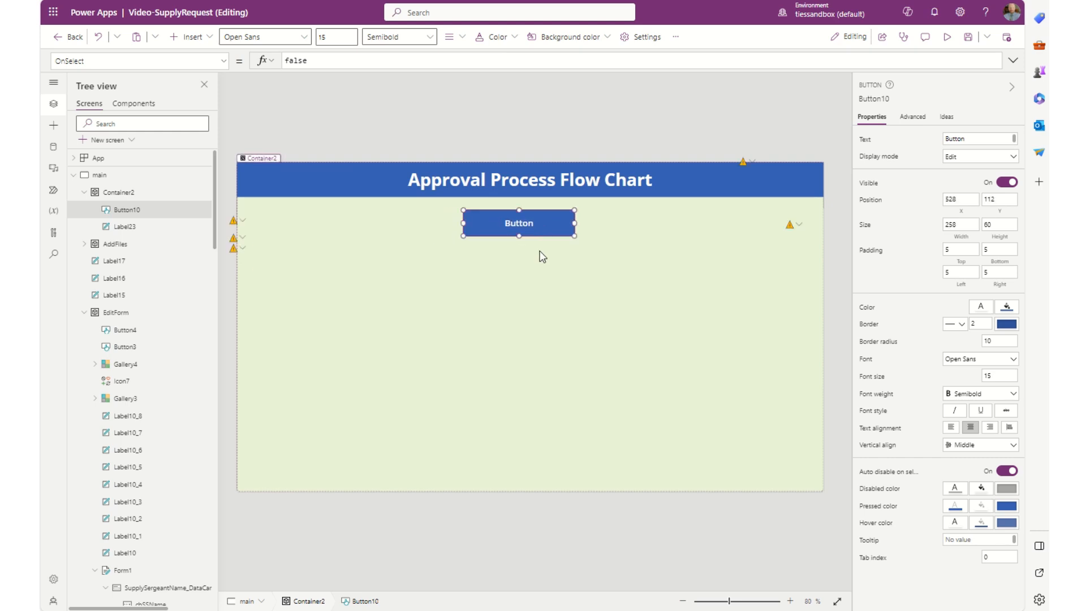
Step: Set the new button's text to "Supply Sergeant"
{"action": "left_click", "coordinate": [437, 313]}
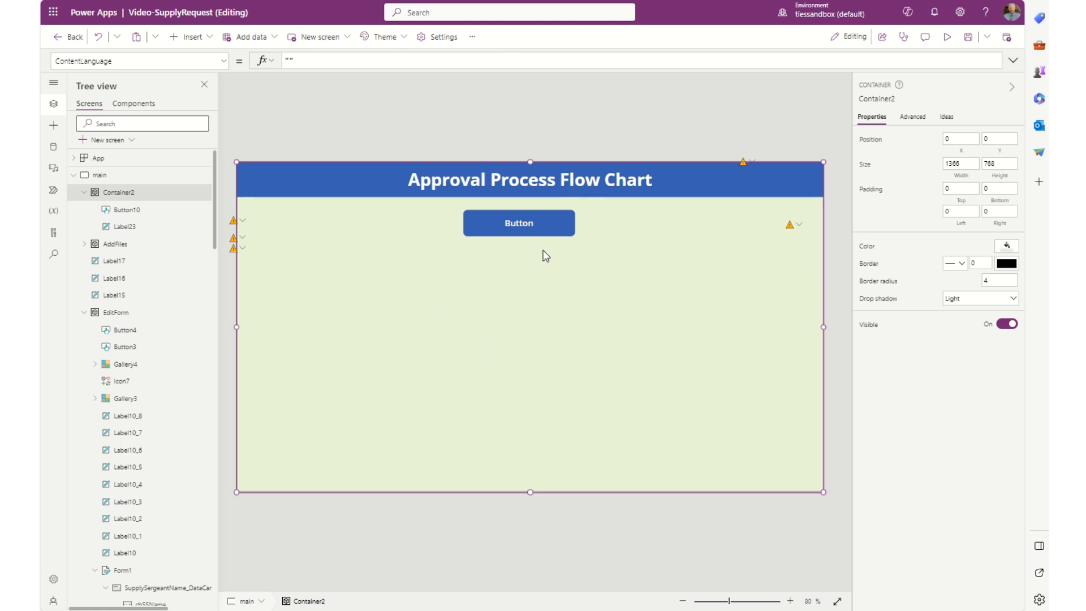
{"action": "left_click", "coordinate": [521, 228]}
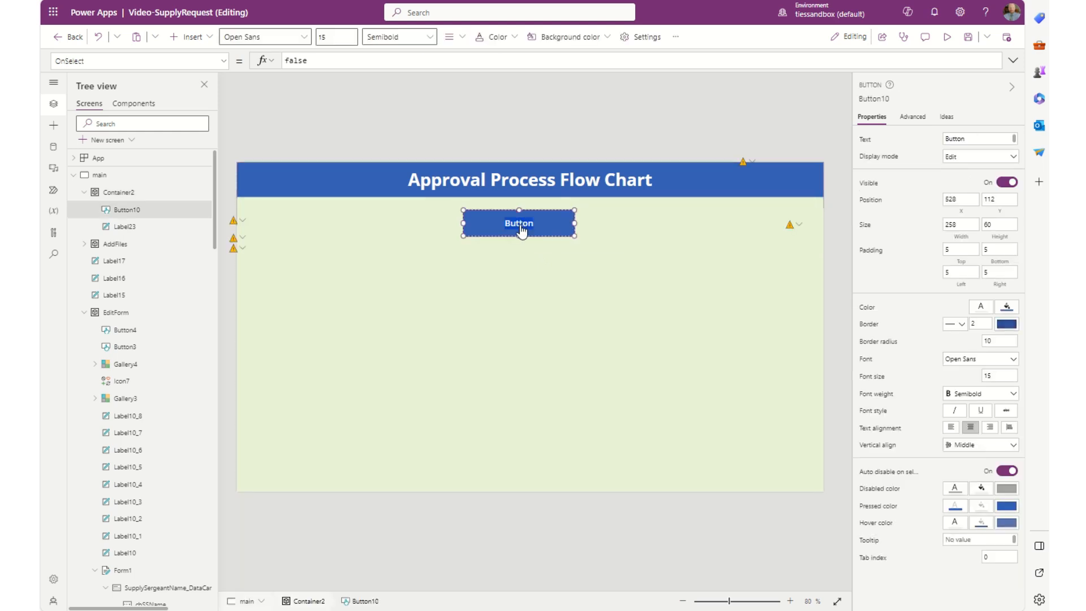
{"action": "type", "text": "Supply Sergeatn"}
{"action": "key", "text": "BackSpace"}
{"action": "key", "text": "BackSpace"}
{"action": "type", "text": "nt"}
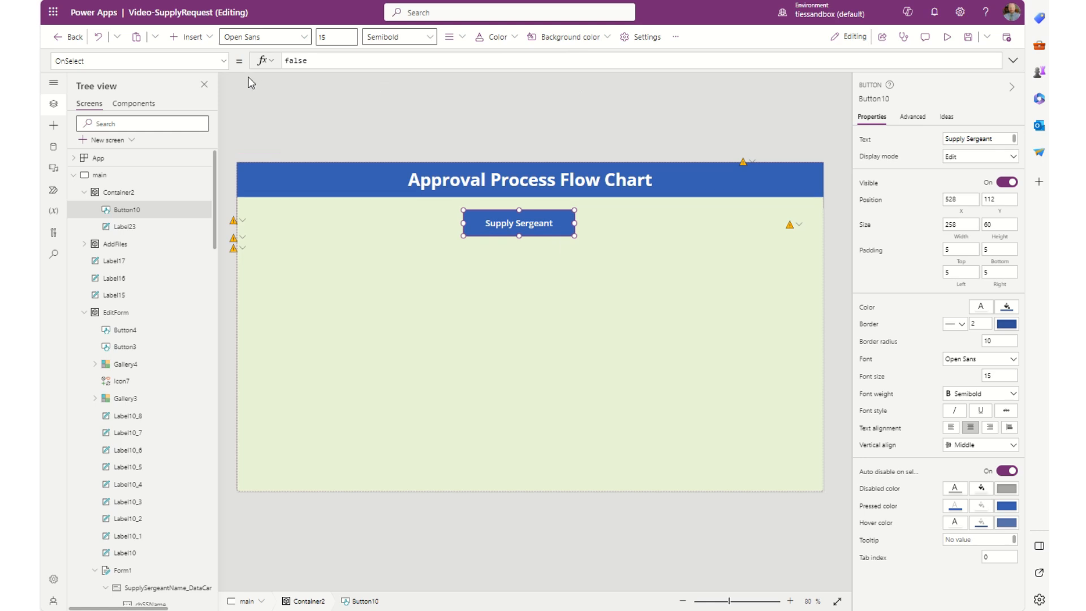
Step: Set the Supply Sergeant button's OnSelect formula to Set(showSupplySergeantNotes,true);Navigate(Approvals,ScreenTransition.Fade)
{"action": "double_click", "coordinate": [328, 60]}
{"action": "type", "text": "Set(ShowSupplySergeantNotes,true);"}
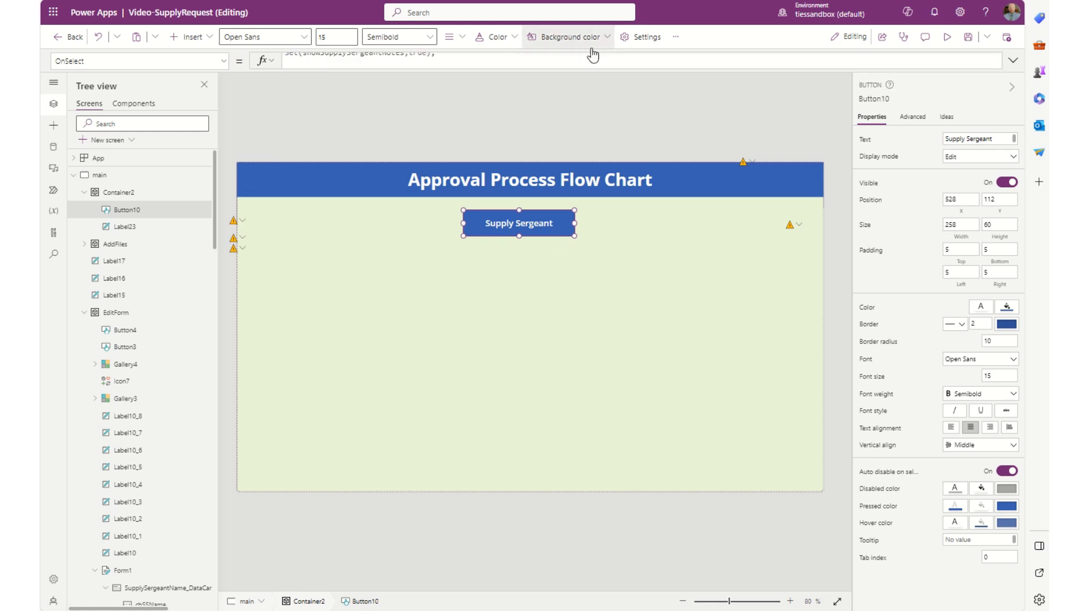
{"action": "key", "text": "BackSpace"}
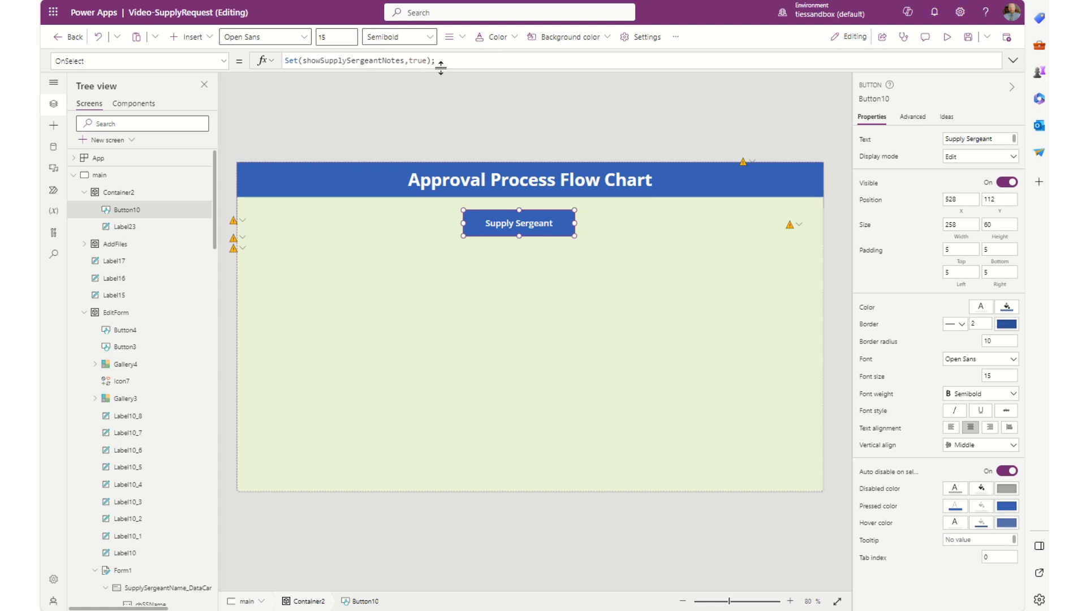
{"action": "type", "text": "nav"}
{"action": "key", "text": "Tab"}
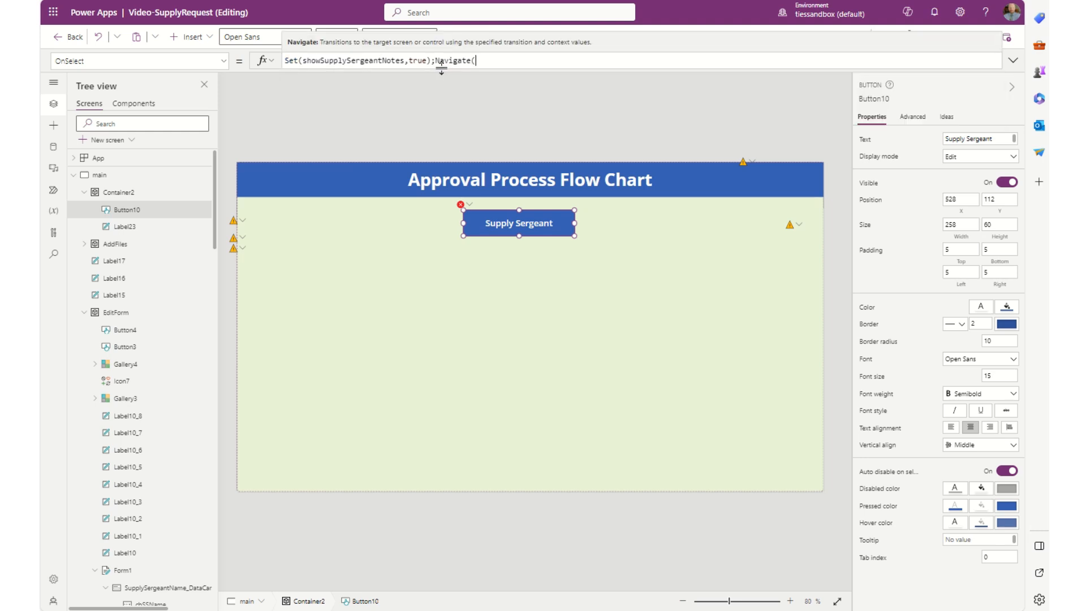
{"action": "type", "text": "app"}
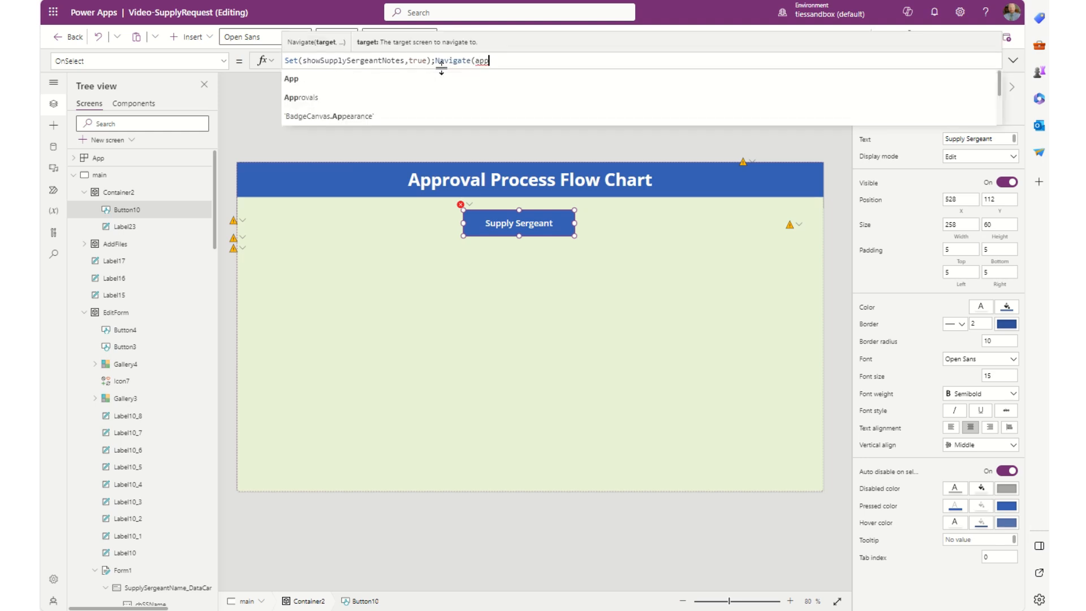
{"action": "key", "text": "Tab"}
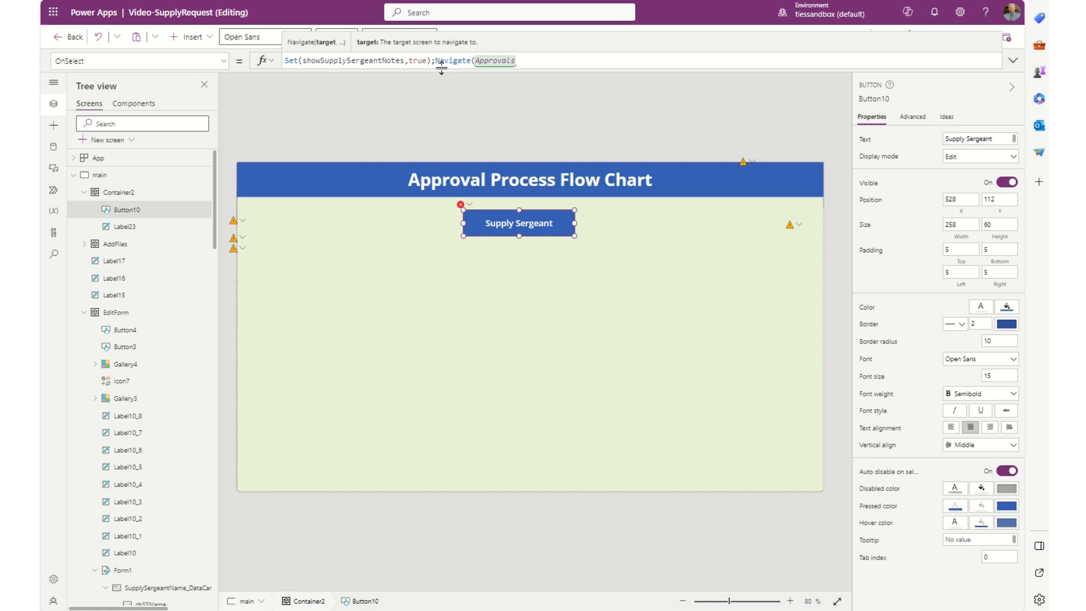
{"action": "type", "text": ",fade"}
{"action": "key", "text": "Down"}
{"action": "key", "text": "Tab"}
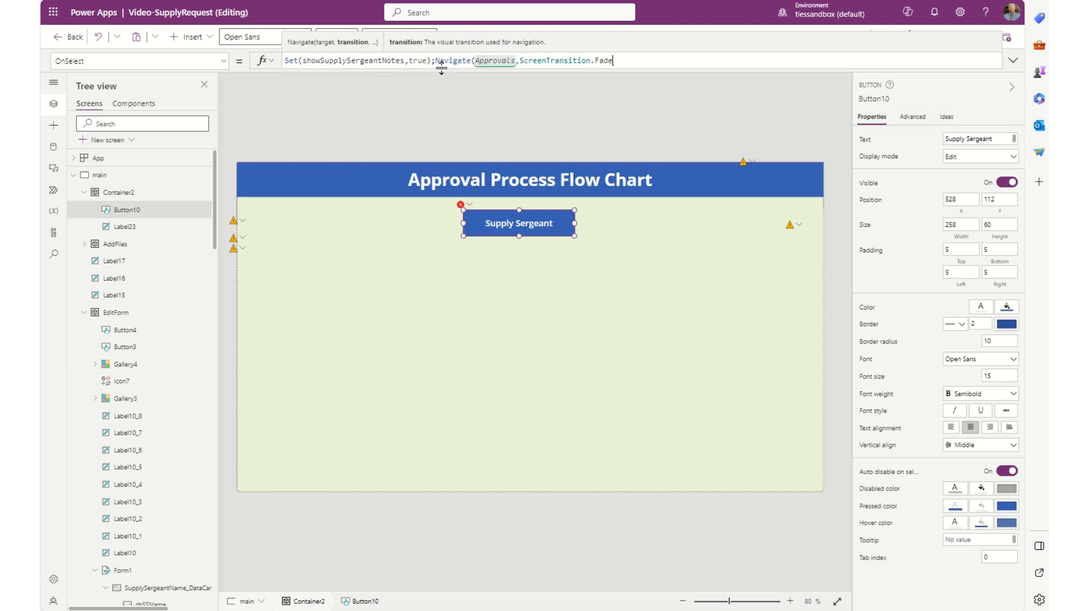
{"action": "type", "text": ")"}
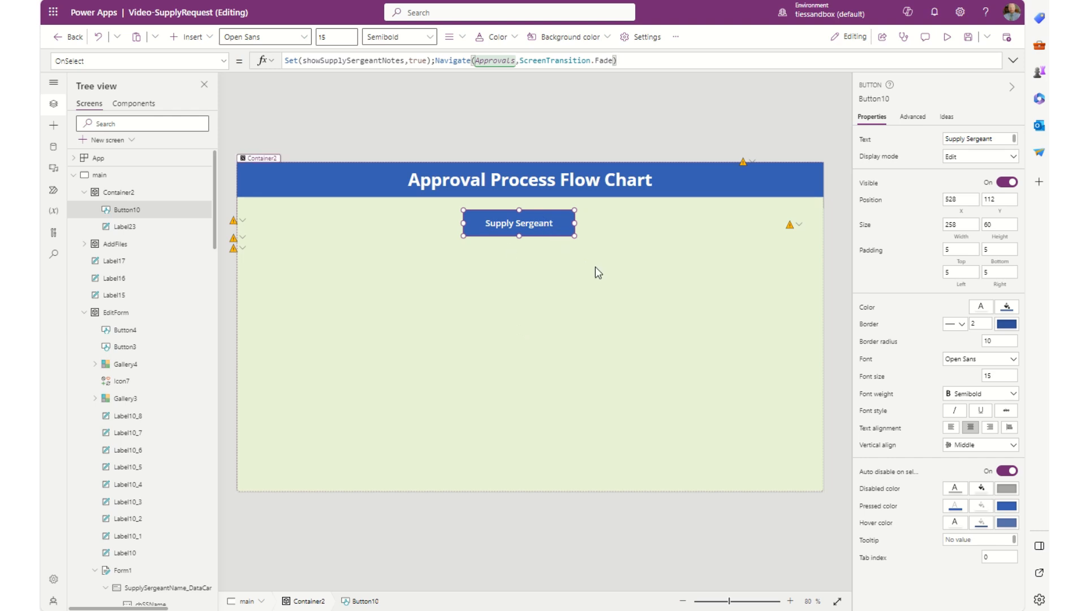
{"action": "left_click", "coordinate": [620, 276]}
Step: Duplicate the Supply Sergeant button five times inside the container
{"action": "left_click", "coordinate": [553, 224]}
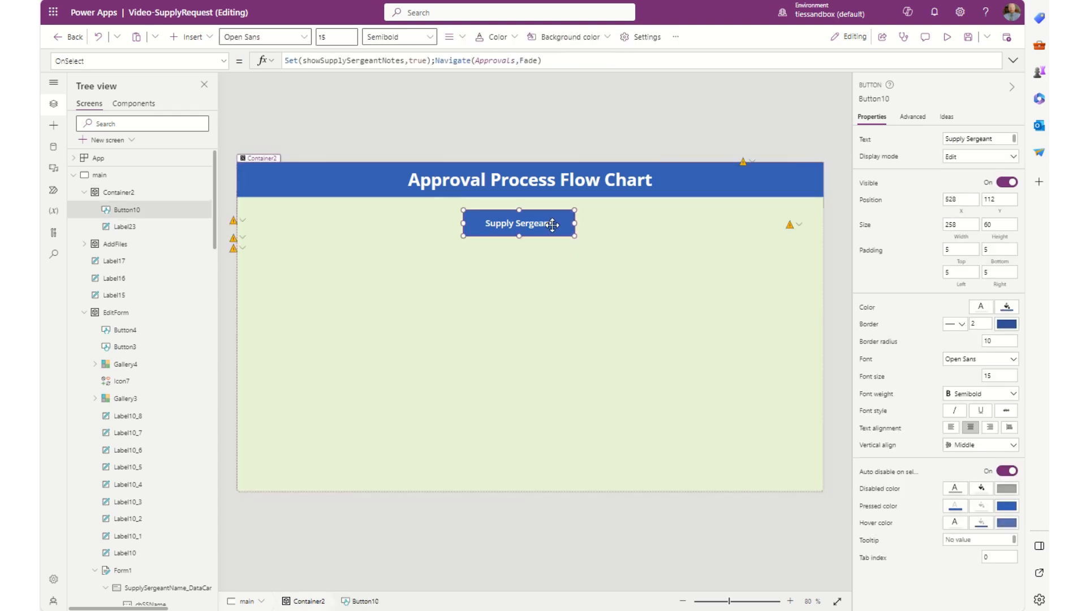
{"action": "key", "text": "ctrl+v"}
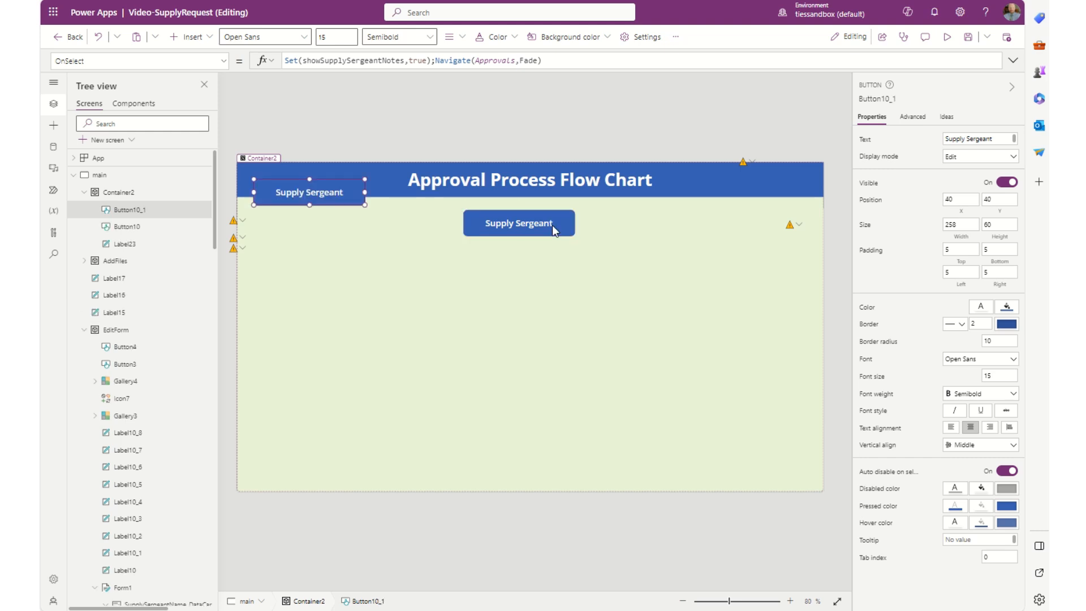
{"action": "key", "text": "ctrl+v"}
{"action": "key", "text": "ctrl+v"}
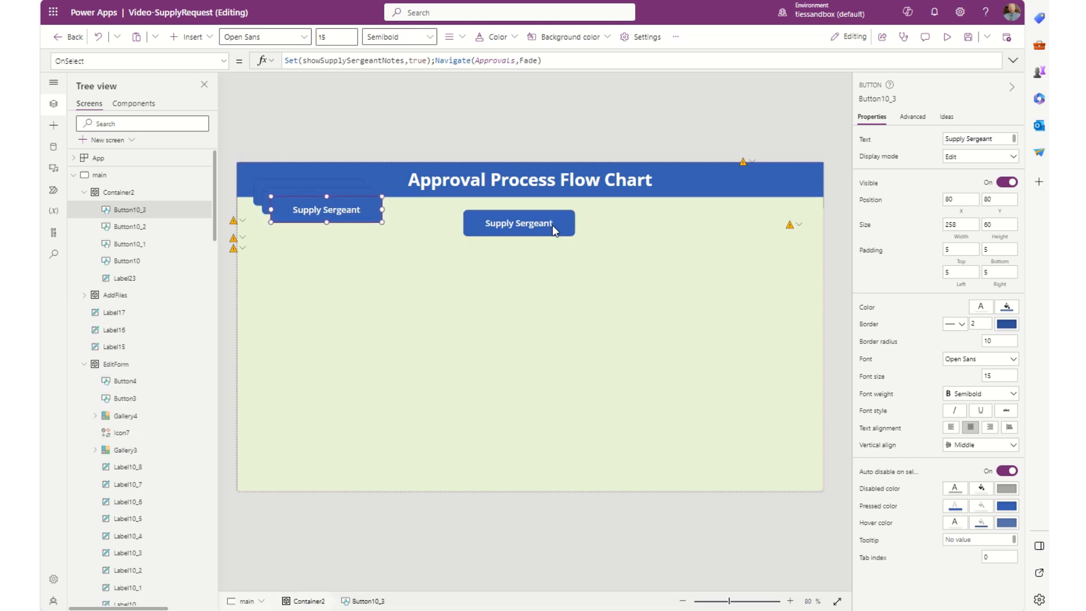
{"action": "key", "text": "ctrl+v"}
{"action": "key", "text": "ctrl+v"}
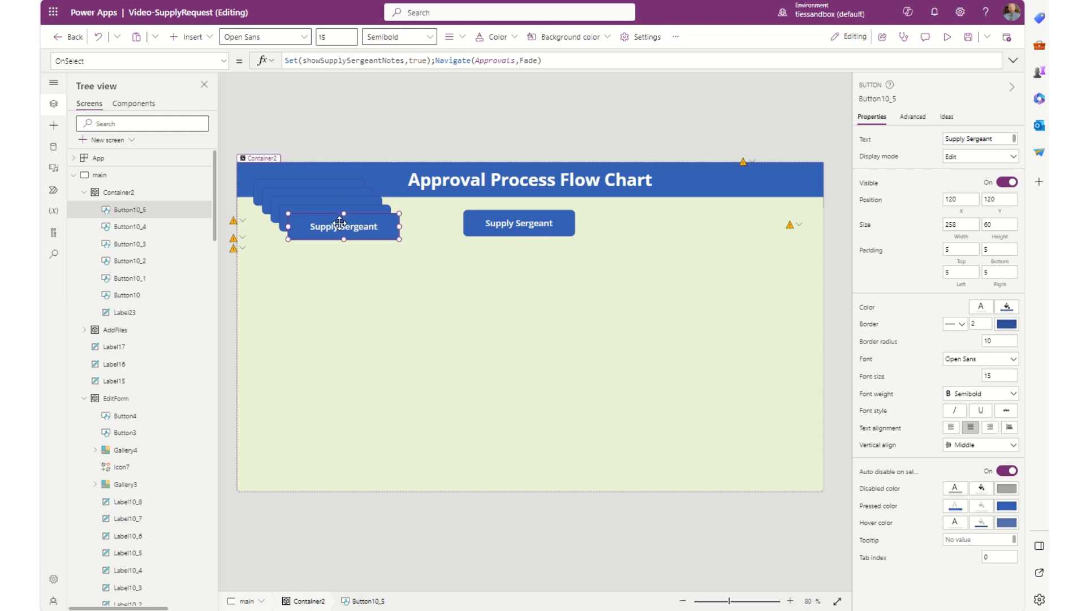
Step: Arrange the five button copies in a vertical column beneath the original Supply Sergeant button, aligned at X 528
{"action": "left_click_drag", "start_coordinate": [507, 338], "coordinate": [530, 468]}
{"action": "left_click_drag", "start_coordinate": [339, 219], "coordinate": [521, 415]}
{"action": "left_click_drag", "start_coordinate": [357, 223], "coordinate": [550, 378]}
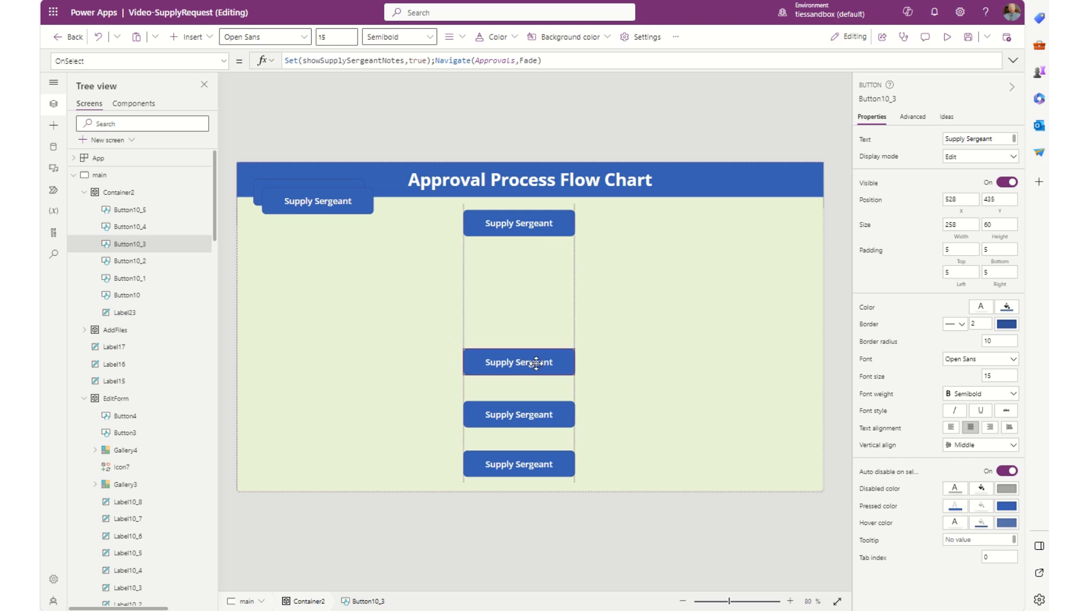
{"action": "left_click_drag", "start_coordinate": [347, 209], "coordinate": [550, 315]}
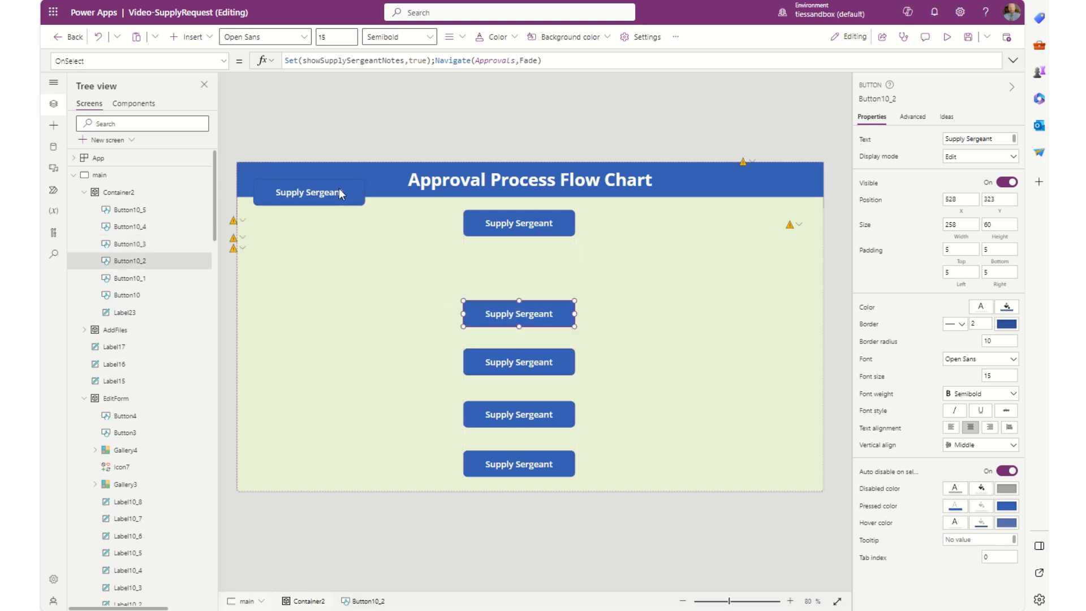
{"action": "left_click_drag", "start_coordinate": [346, 195], "coordinate": [413, 240]}
{"action": "left_click_drag", "start_coordinate": [541, 288], "coordinate": [550, 259]}
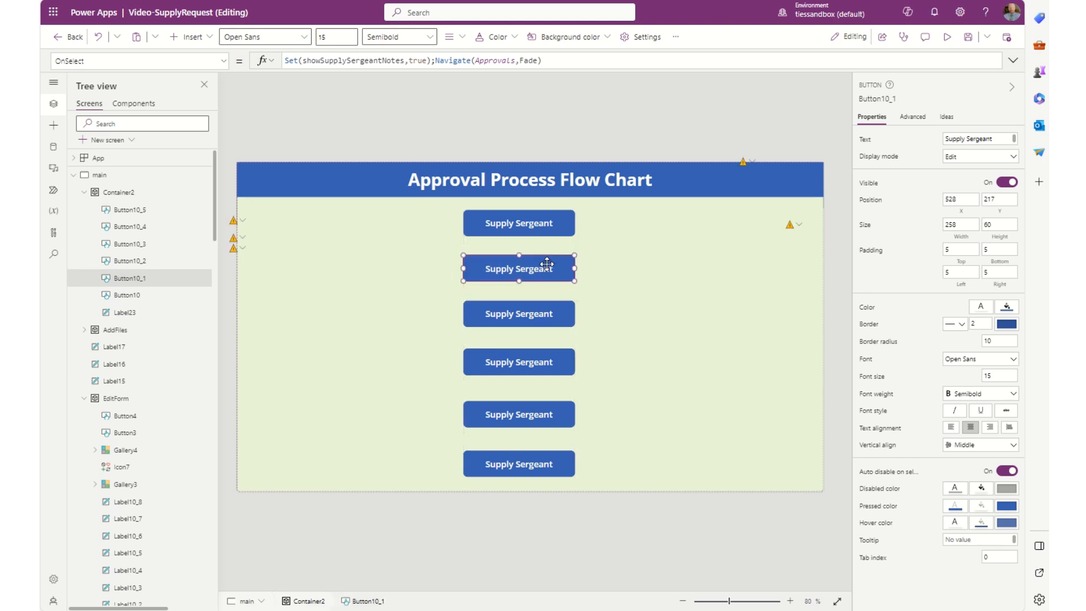
{"action": "left_click", "coordinate": [710, 327]}
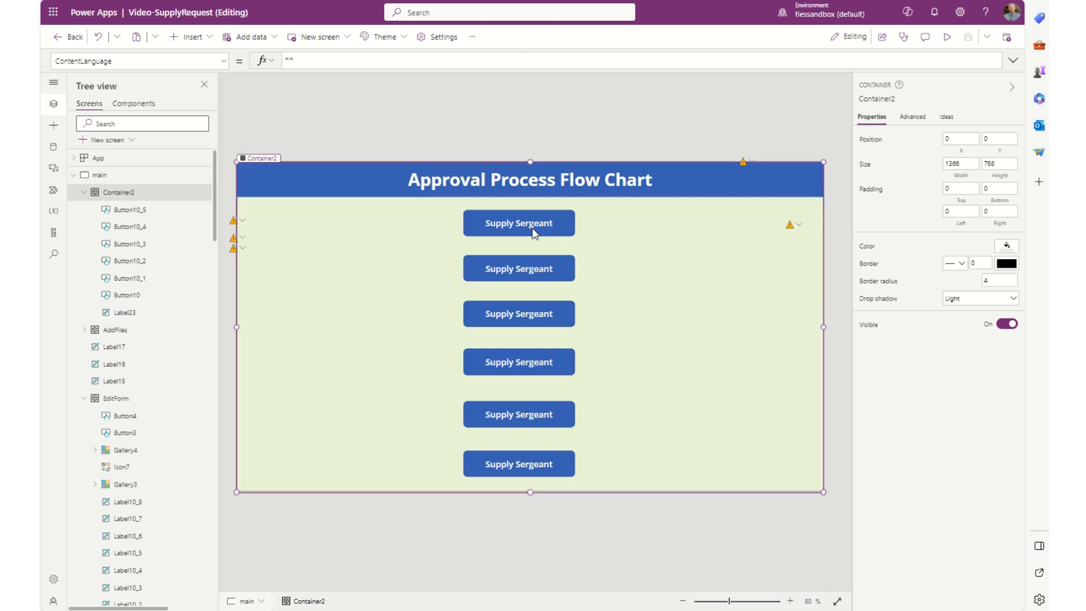
Step: Shorten the text of the first button in the column to "Supply"
{"action": "left_click", "coordinate": [527, 268]}
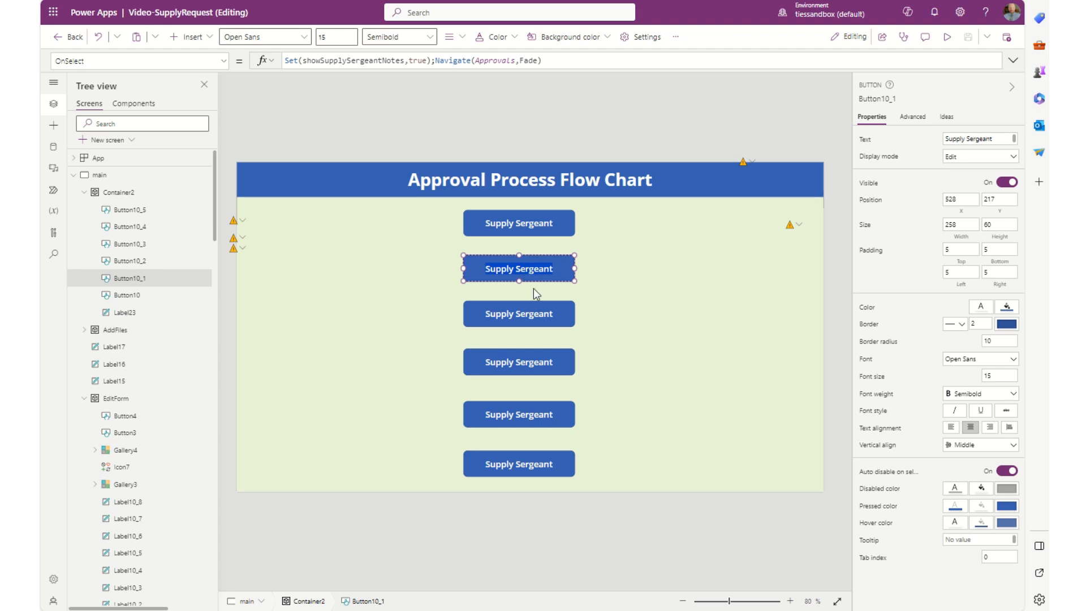
{"action": "left_click", "coordinate": [536, 222]}
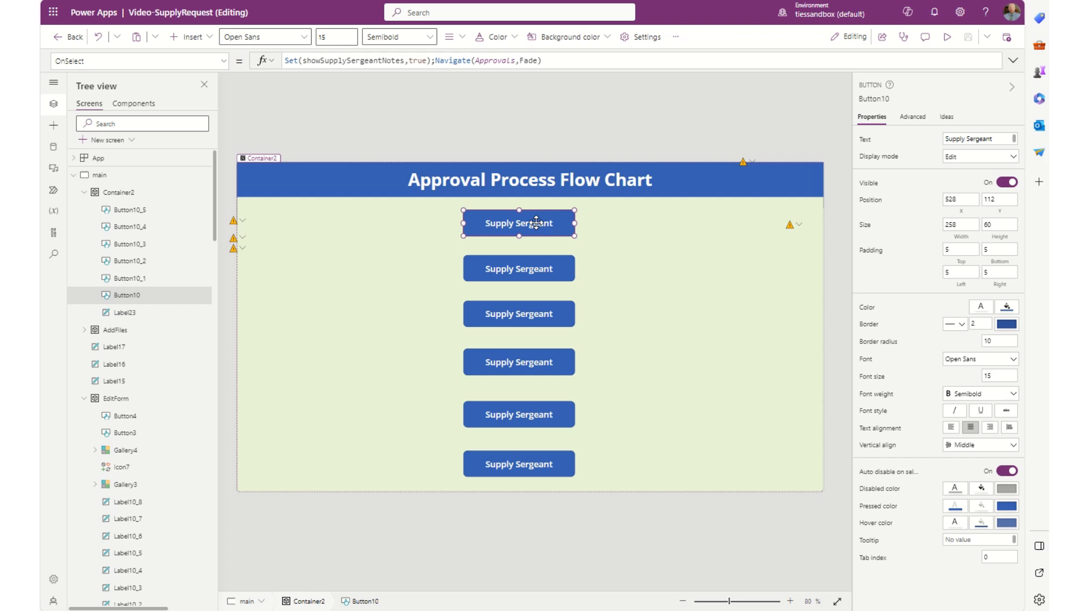
{"action": "key", "text": "Right"}
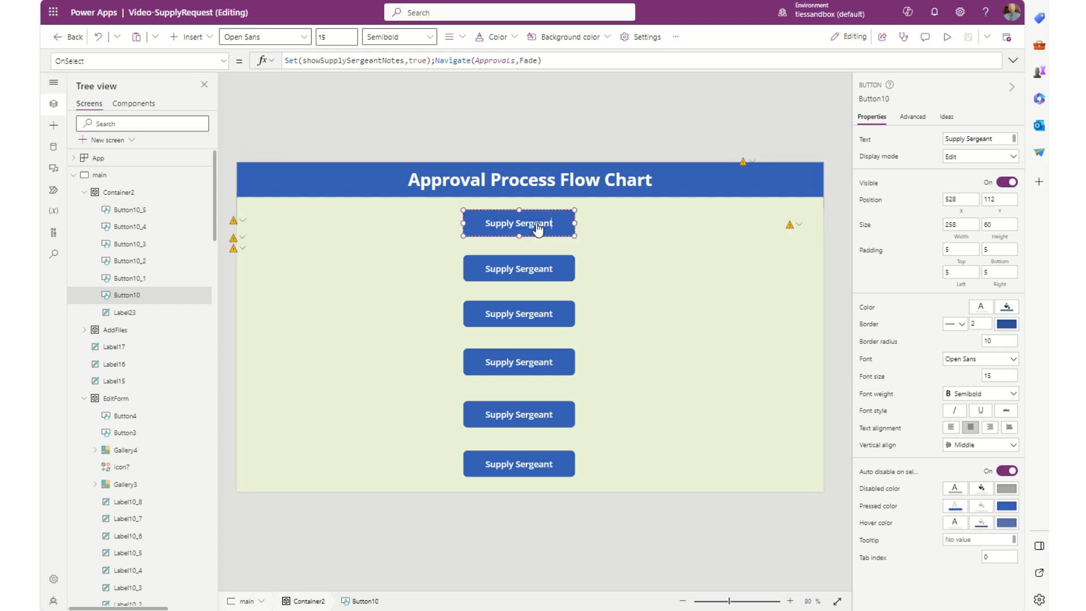
{"action": "key", "text": "BackSpace"}
{"action": "key", "text": "BackSpace"}
{"action": "key", "text": "BackSpace"}
{"action": "key", "text": "BackSpace"}
{"action": "key", "text": "BackSpace"}
{"action": "key", "text": "BackSpace"}
{"action": "key", "text": "BackSpace"}
{"action": "key", "text": "BackSpace"}
{"action": "left_click", "coordinate": [530, 268]}
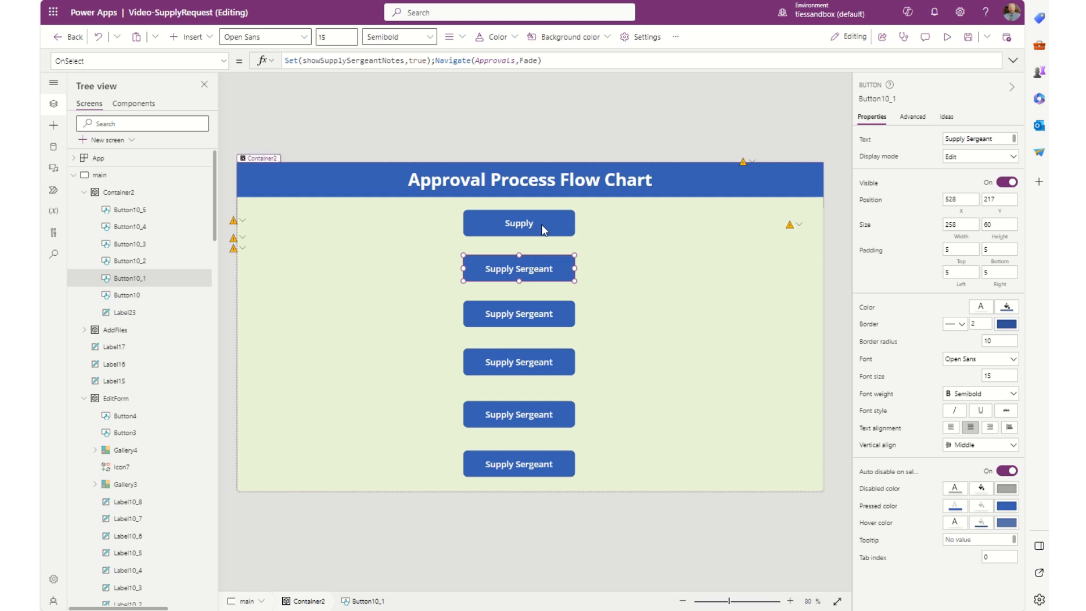
Step: Move the Supply button out of the column and place the second button just below the header, centred at about X 554
{"action": "left_click", "coordinate": [534, 222]}
{"action": "left_click_drag", "start_coordinate": [534, 221], "coordinate": [660, 265]}
{"action": "left_click", "coordinate": [534, 266]}
{"action": "left_click_drag", "start_coordinate": [533, 266], "coordinate": [543, 228]}
Step: Set the first button's text to "Supervisor" and place the Supply button directly beneath it, aligned at X 554
{"action": "double_click", "coordinate": [543, 230]}
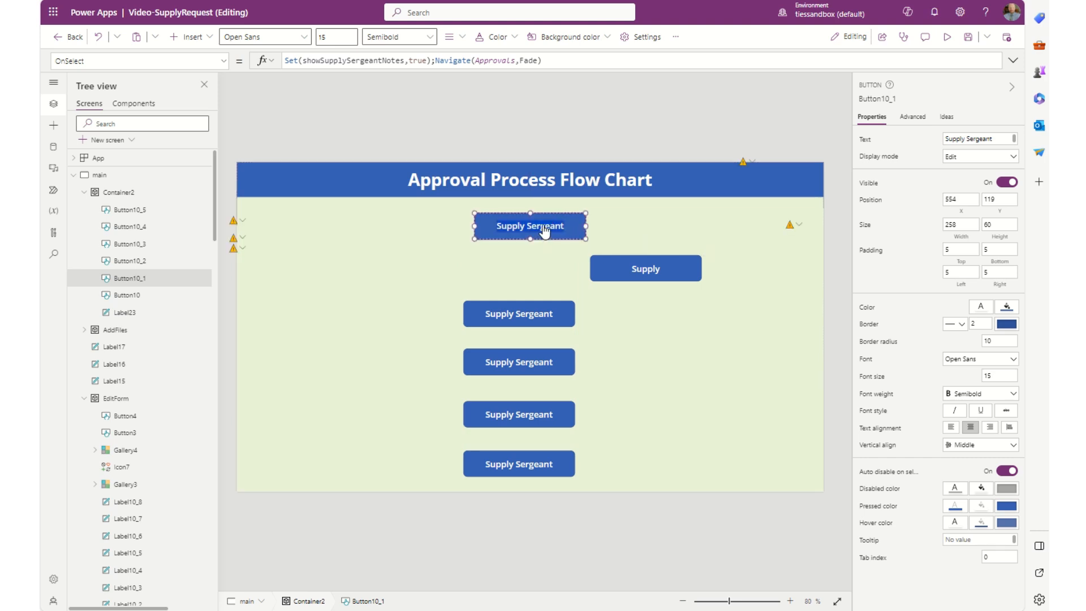
{"action": "type", "text": "Supervisor"}
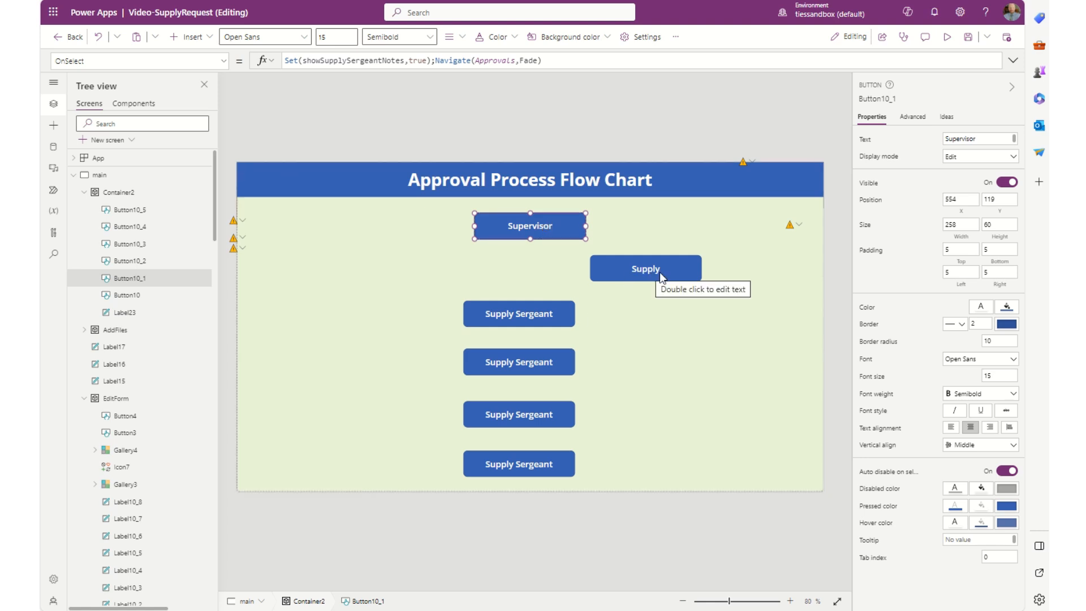
{"action": "left_click_drag", "start_coordinate": [638, 268], "coordinate": [548, 273]}
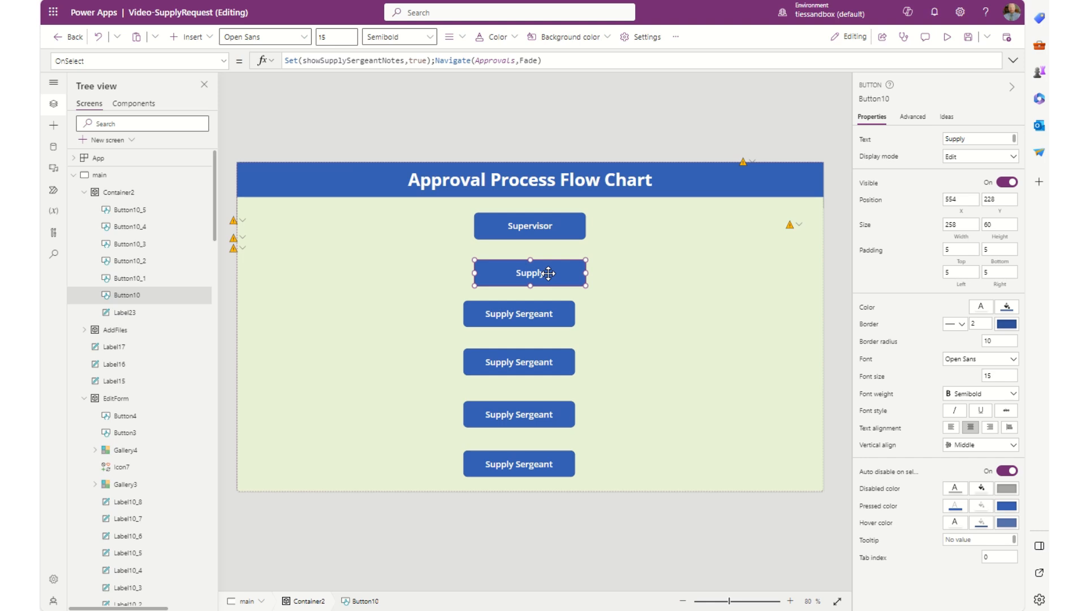
Step: Set the third button's text to "Finance" and align it with the Supervisor and Supply buttons at X 554
{"action": "double_click", "coordinate": [527, 316]}
{"action": "type", "text": "F"}
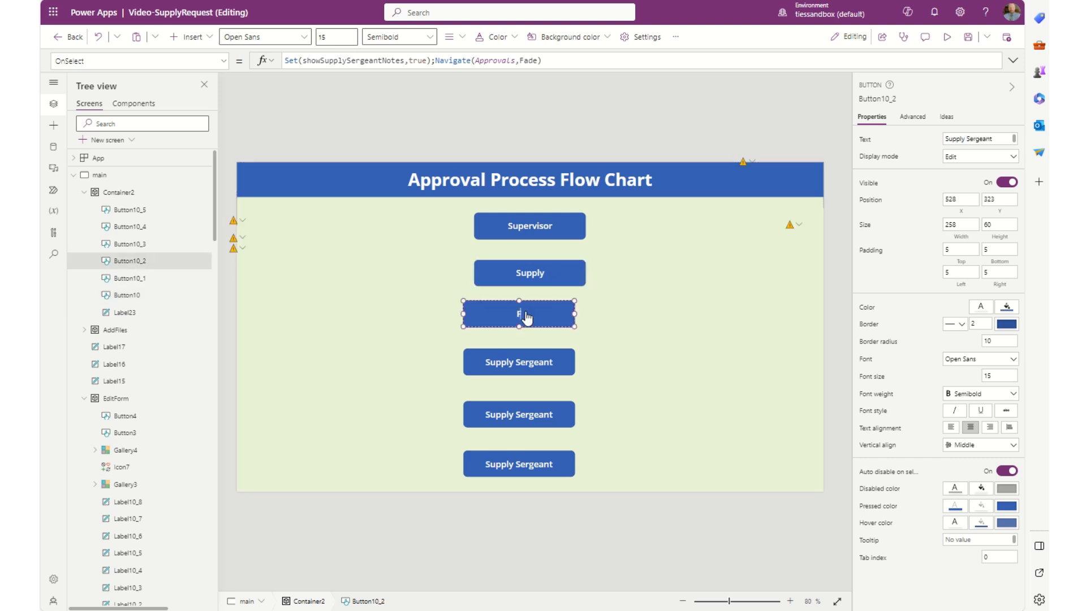
{"action": "type", "text": "inance"}
{"action": "left_click", "coordinate": [617, 360]}
{"action": "left_click_drag", "start_coordinate": [535, 317], "coordinate": [535, 318]}
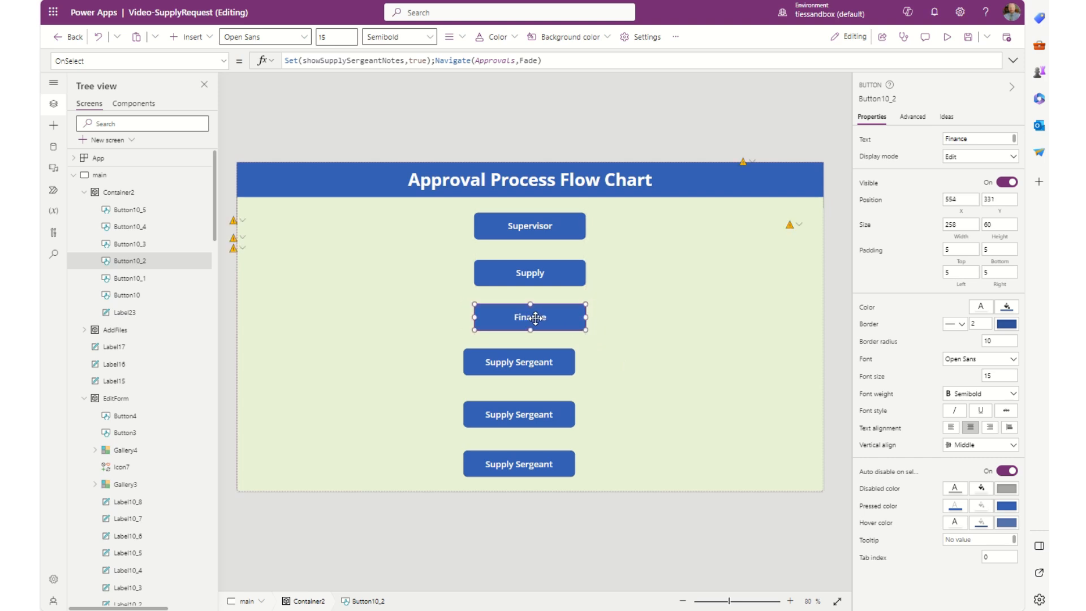
Step: Move the three remaining Supply Sergeant buttons together so they align with the column at X 554
{"action": "left_click", "coordinate": [523, 359]}
{"action": "left_click", "coordinate": [517, 409], "text": "shift"}
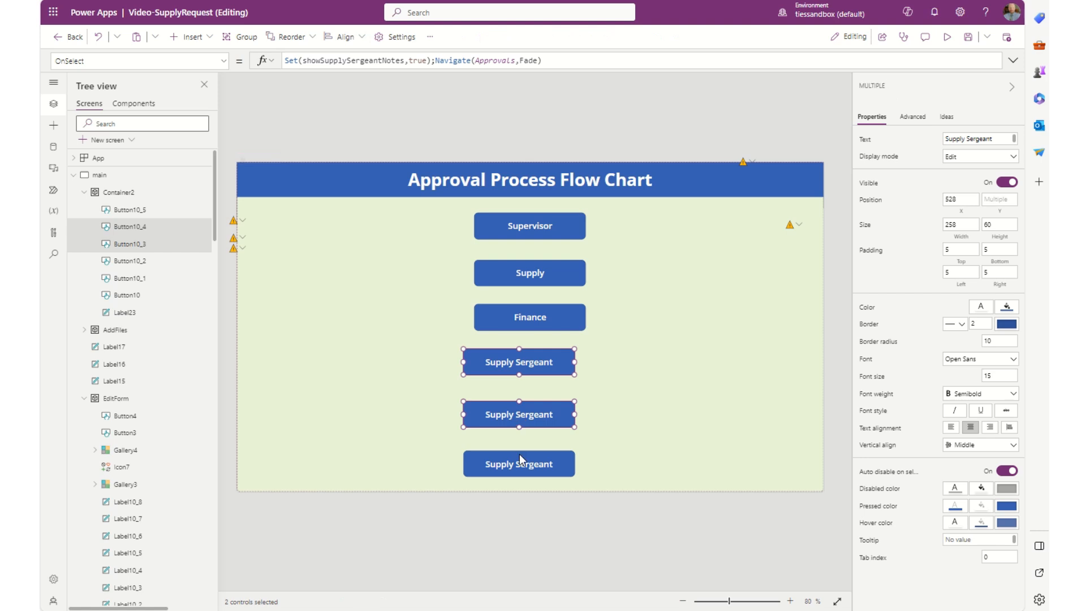
{"action": "left_click", "coordinate": [521, 462], "text": "shift"}
{"action": "left_click_drag", "start_coordinate": [529, 368], "coordinate": [535, 376]}
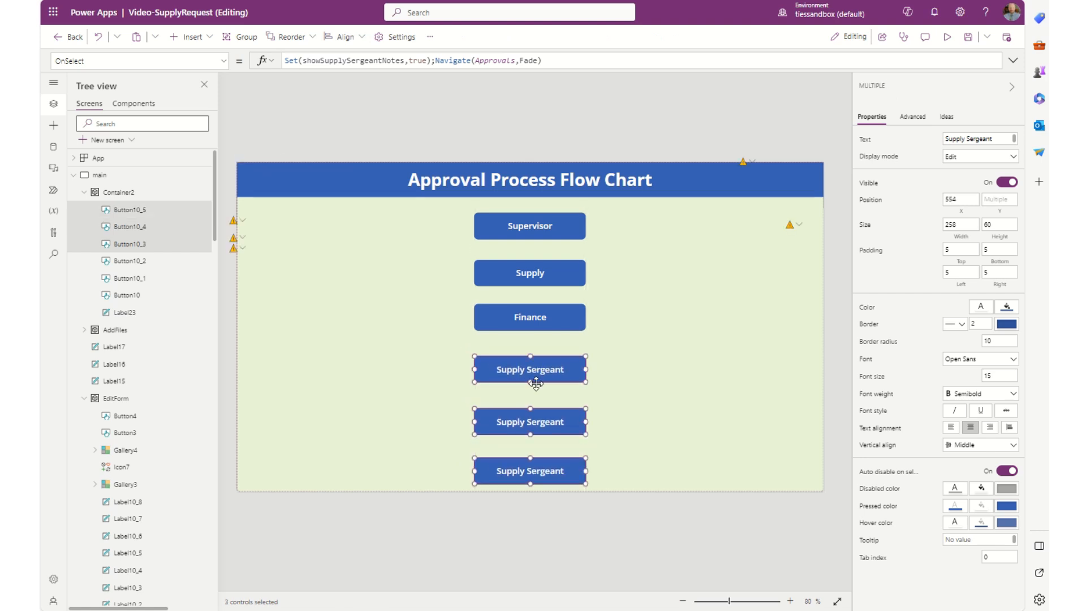
Step: Nudge the fifth button in the column down to a Y position of 595
{"action": "left_click", "coordinate": [560, 422]}
{"action": "left_click", "coordinate": [554, 422]}
{"action": "key", "text": "Down"}
{"action": "key", "text": "Down"}
{"action": "key", "text": "Down"}
{"action": "key", "text": "Down"}
{"action": "key", "text": "Down"}
{"action": "key", "text": "Down"}
{"action": "key", "text": "Down"}
{"action": "key", "text": "Down"}
{"action": "key", "text": "Down"}
{"action": "key", "text": "Down"}
{"action": "key", "text": "Down"}
{"action": "key", "text": "Down"}
{"action": "key", "text": "Down"}
{"action": "key", "text": "Down"}
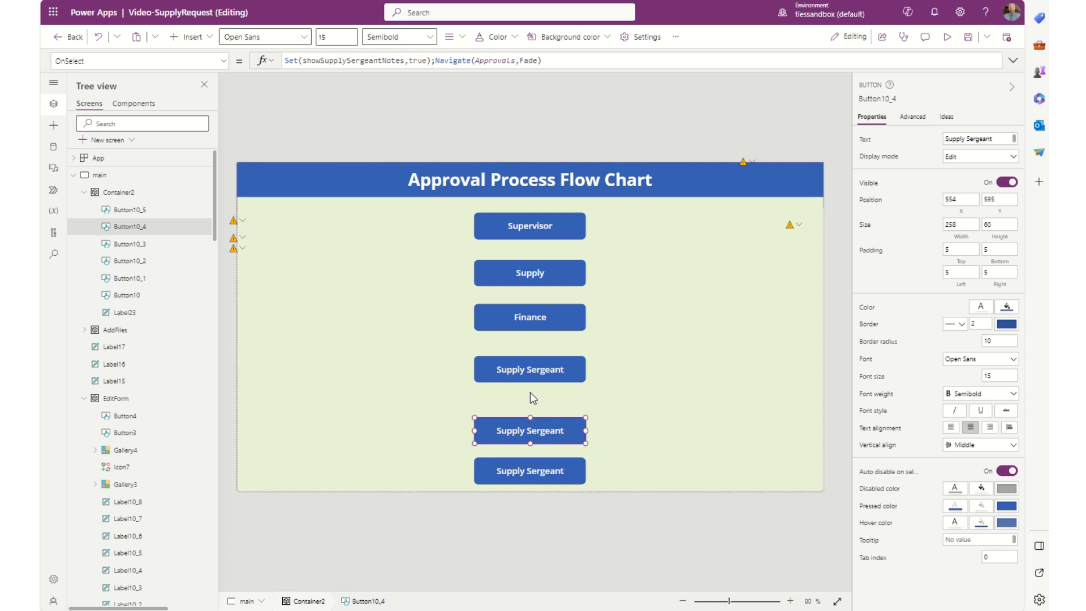
Step: Move the fourth, Finance, Supply and Supervisor buttons down the column to free space for another button below the header
{"action": "mouse_move", "coordinate": [531, 371]}
{"action": "left_mouse_down"}
{"action": "mouse_move", "coordinate": [528, 394]}
{"action": "mouse_move", "coordinate": [529, 384]}
{"action": "left_mouse_up"}
{"action": "left_click_drag", "start_coordinate": [533, 313], "coordinate": [535, 349]}
{"action": "left_click_drag", "start_coordinate": [537, 274], "coordinate": [536, 307]}
{"action": "left_click_drag", "start_coordinate": [532, 226], "coordinate": [534, 263]}
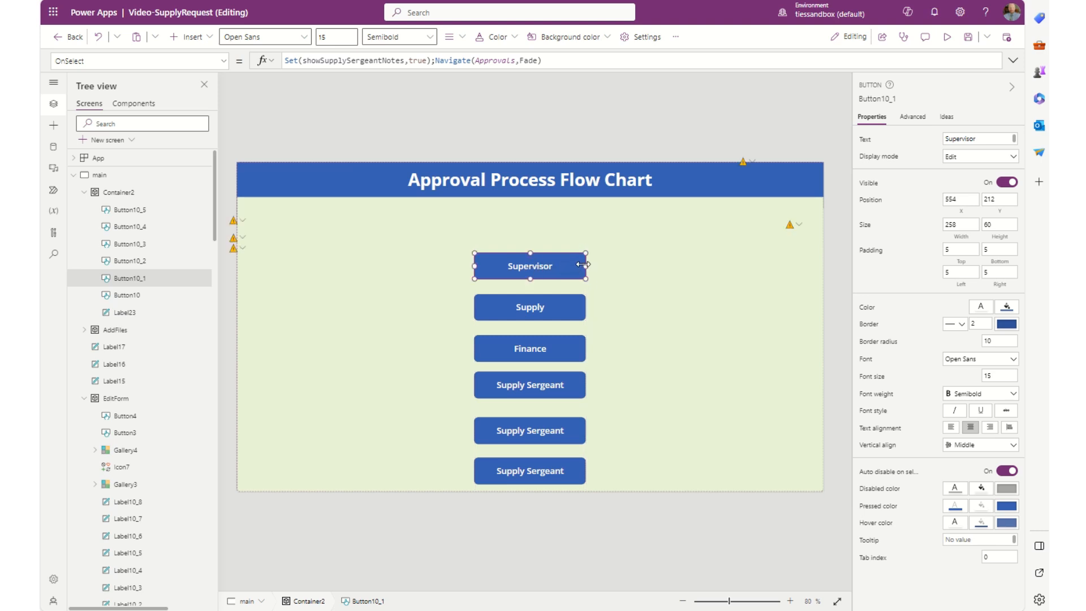
Step: Duplicate the Supervisor button, place the copy above it at the head of the column, and set its text to "Requester"
{"action": "key", "text": "ctrl+c"}
{"action": "key", "text": "ctrl+v"}
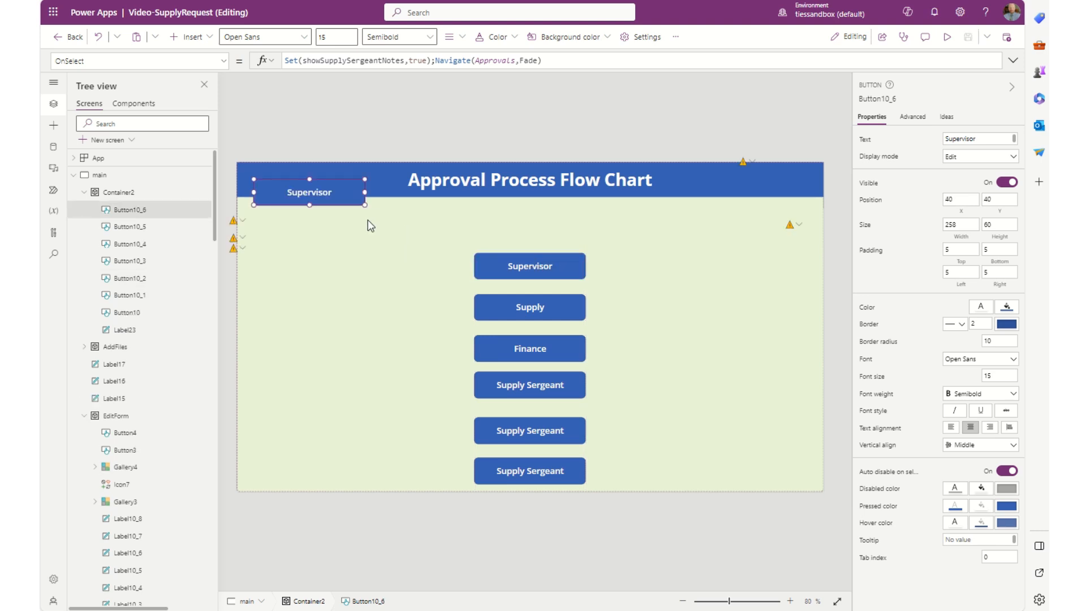
{"action": "left_click_drag", "start_coordinate": [327, 189], "coordinate": [530, 215]}
{"action": "double_click", "coordinate": [533, 223]}
{"action": "type", "text": "Rque"}
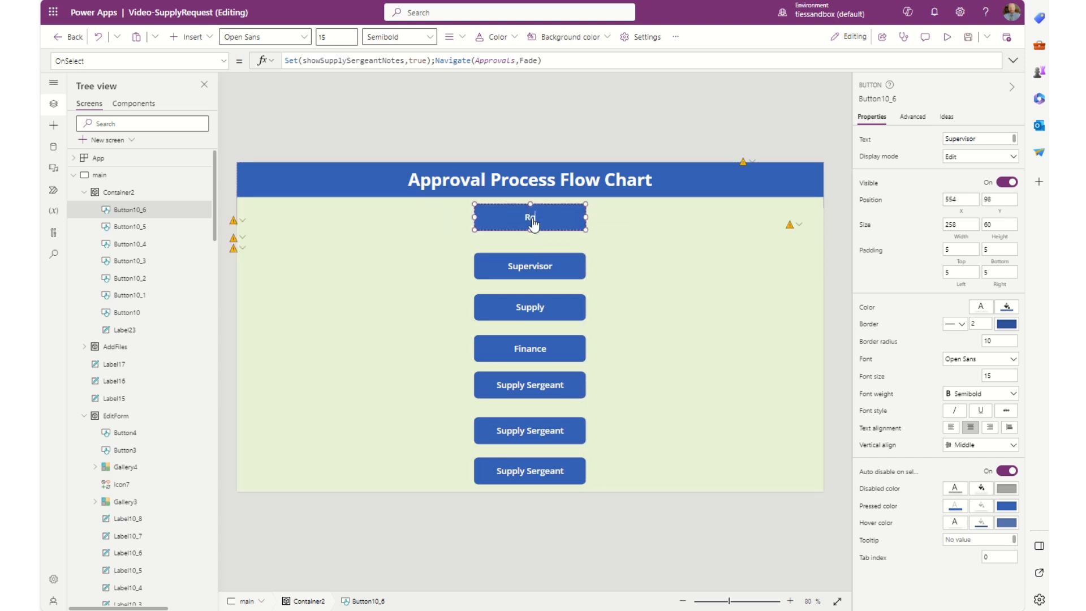
{"action": "key", "text": "BackSpace"}
{"action": "type", "text": "quester"}
Step: Nudge the Supervisor, Supply and Finance buttons up to even out the column, with Supervisor at Y 198 and Finance at Y 390
{"action": "left_click", "coordinate": [569, 267]}
{"action": "key", "text": "Up"}
{"action": "key", "text": "Up"}
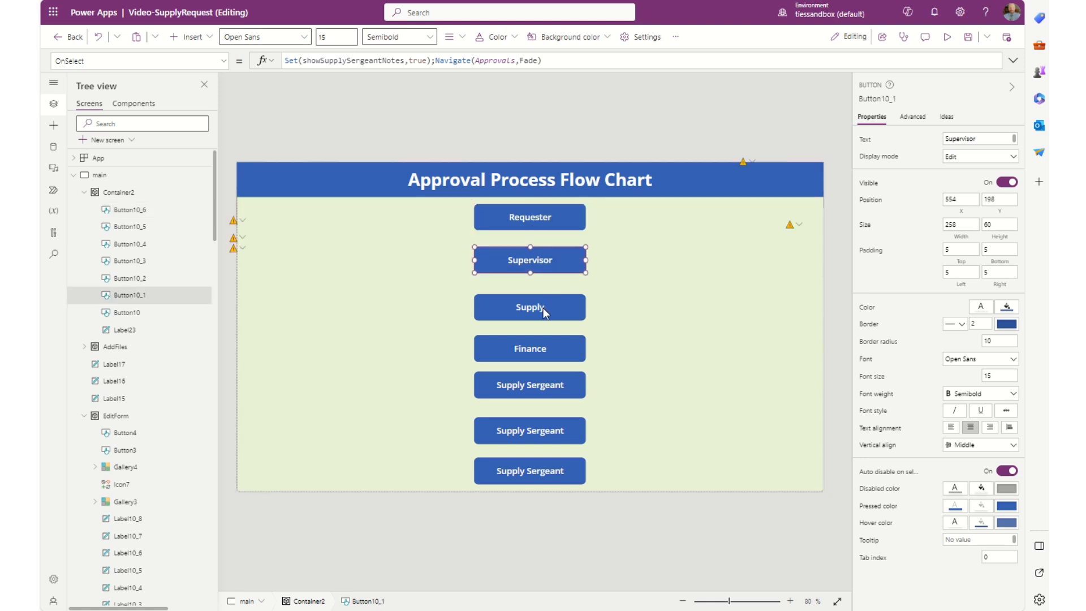
{"action": "left_click", "coordinate": [543, 310]}
{"action": "key", "text": "Up"}
{"action": "key", "text": "Up"}
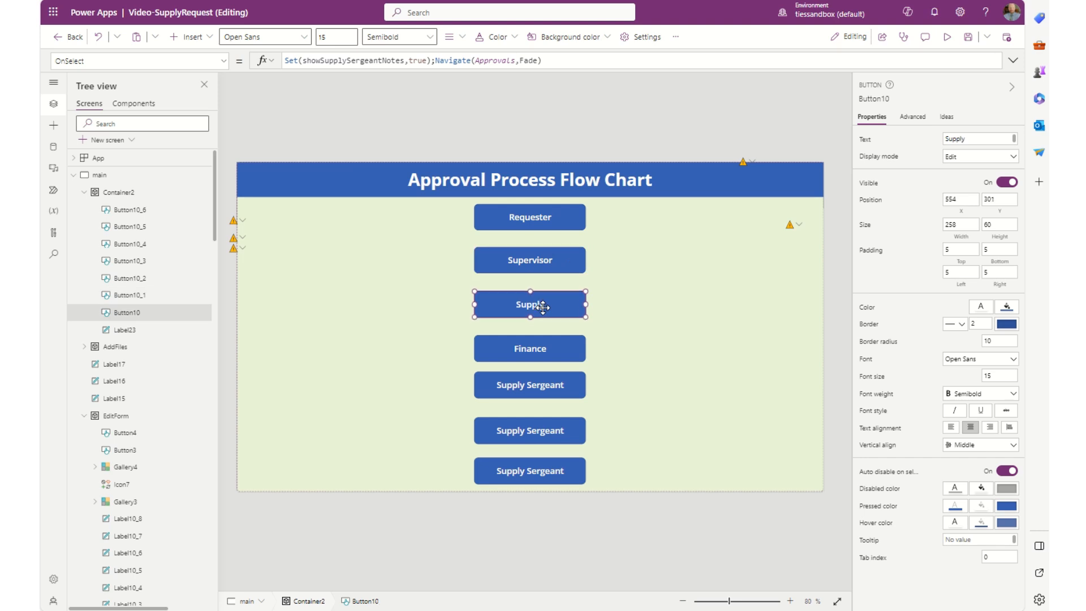
{"action": "left_click", "coordinate": [543, 351]}
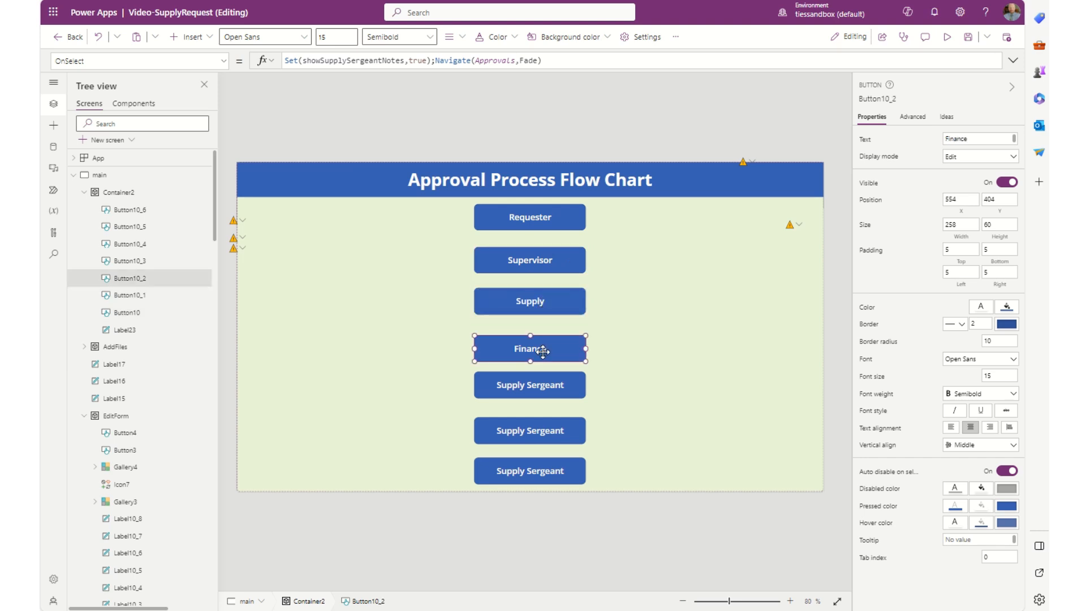
{"action": "key", "text": "Up"}
{"action": "key", "text": "Up"}
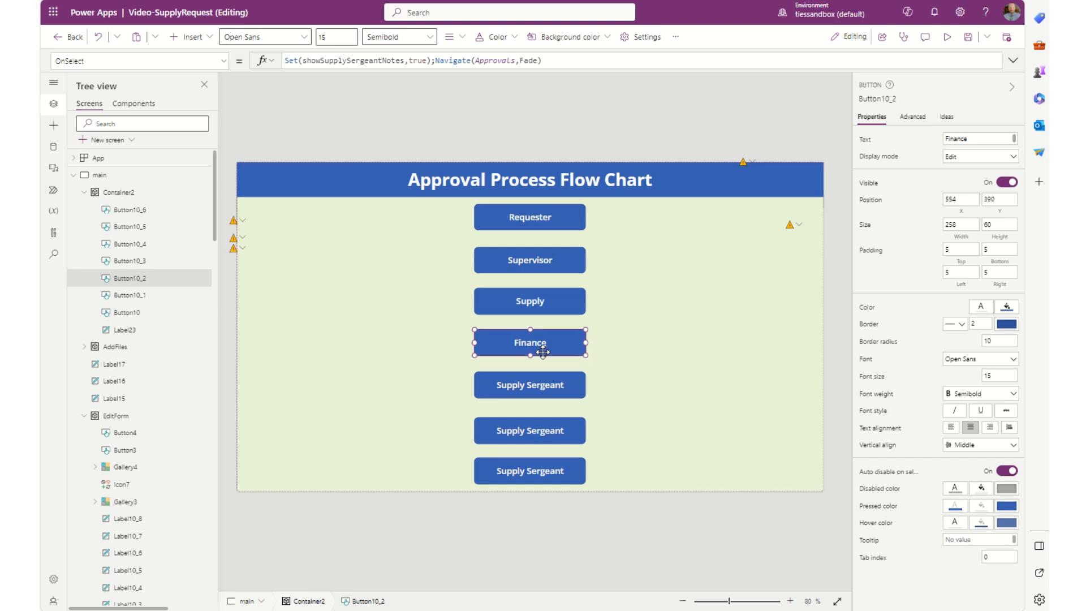
Step: Set the text of the button below Finance to "Contracting"
{"action": "double_click", "coordinate": [540, 393]}
{"action": "type", "text": "Contracting"}
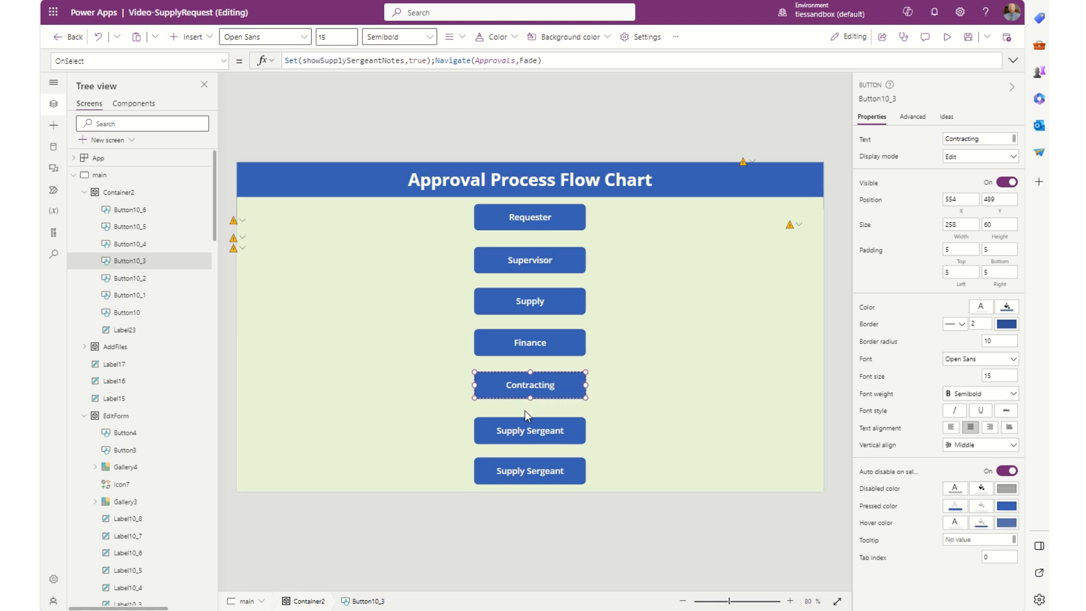
Step: Set the text of the two remaining Supply Sergeant buttons to "Supply Orders Items" and, on the lowest one, "Requester Receives Items"
{"action": "double_click", "coordinate": [544, 433]}
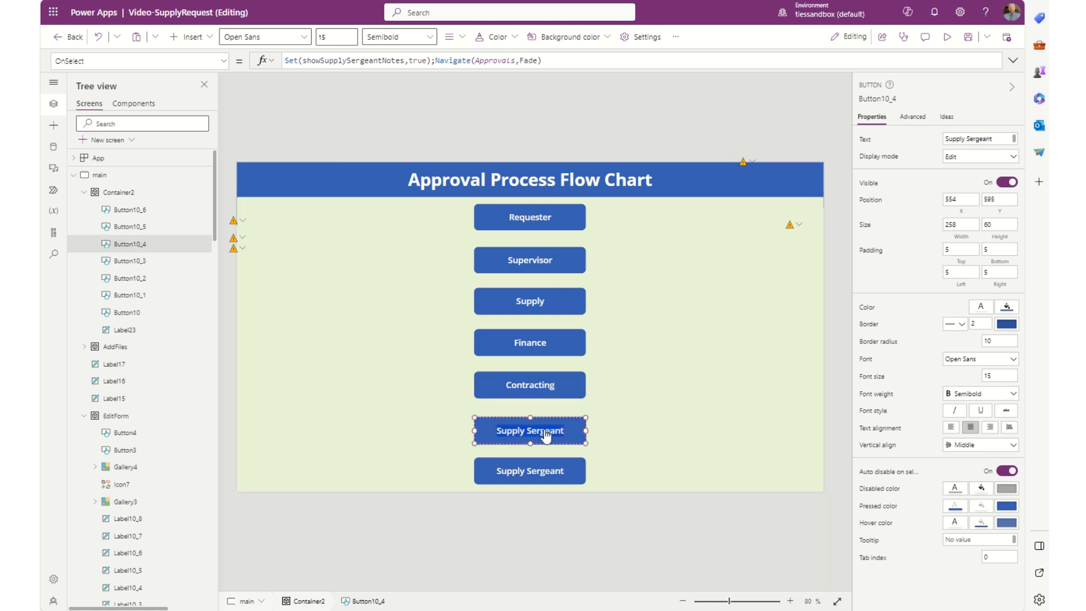
{"action": "type", "text": "Supply Orders Items"}
{"action": "left_click", "coordinate": [534, 478]}
{"action": "type", "text": "Requester Receives Items"}
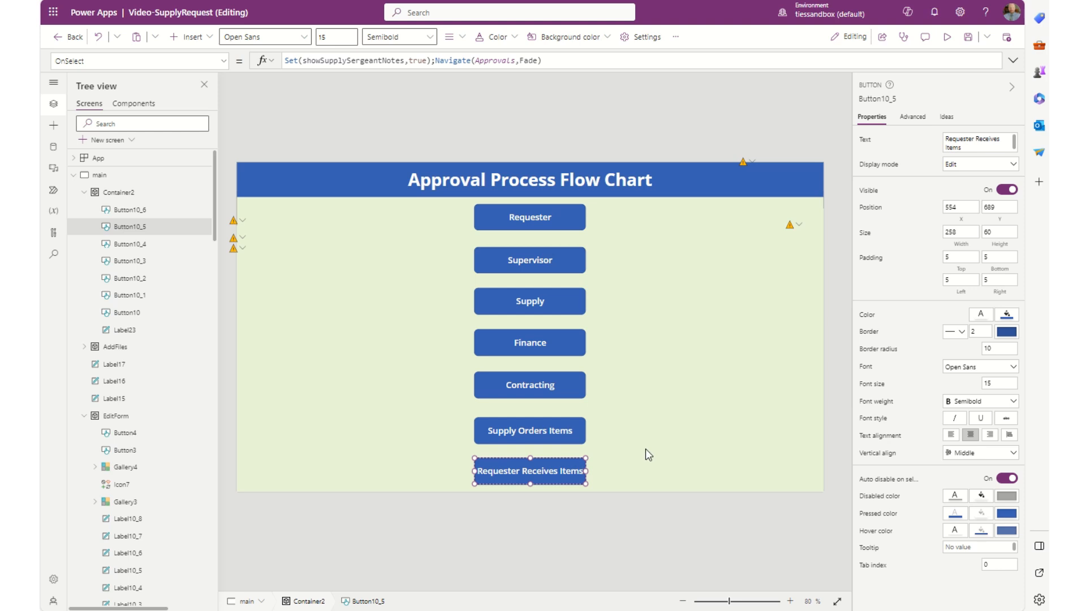
{"action": "left_click", "coordinate": [671, 381]}
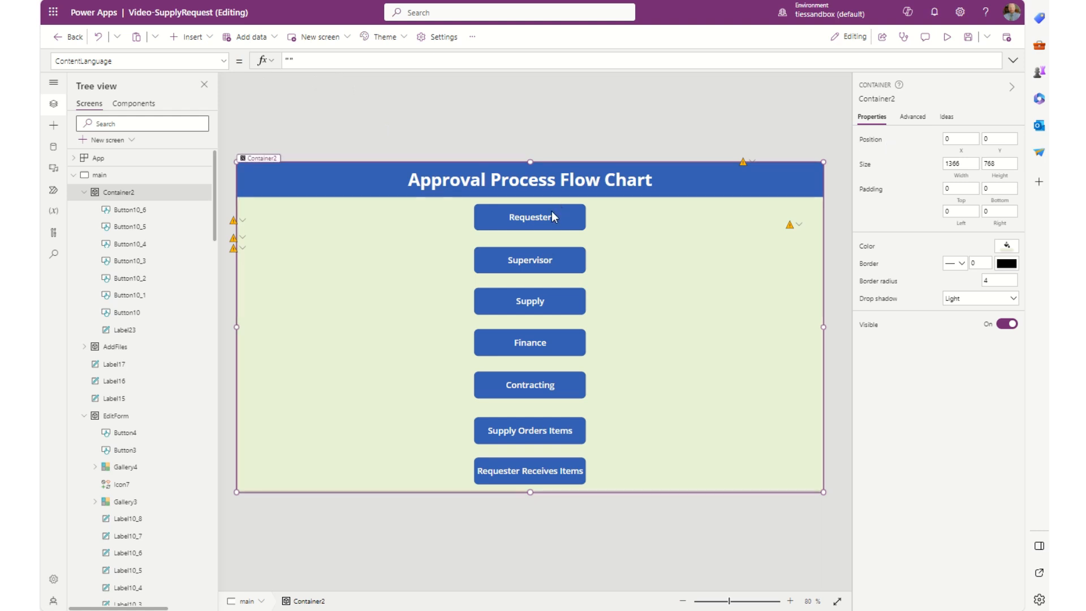
Step: Nudge the Requester button up to Y 91 and insert an Arrow down icon, about 45 by 44, between Requester and Supervisor
{"action": "left_click", "coordinate": [535, 216]}
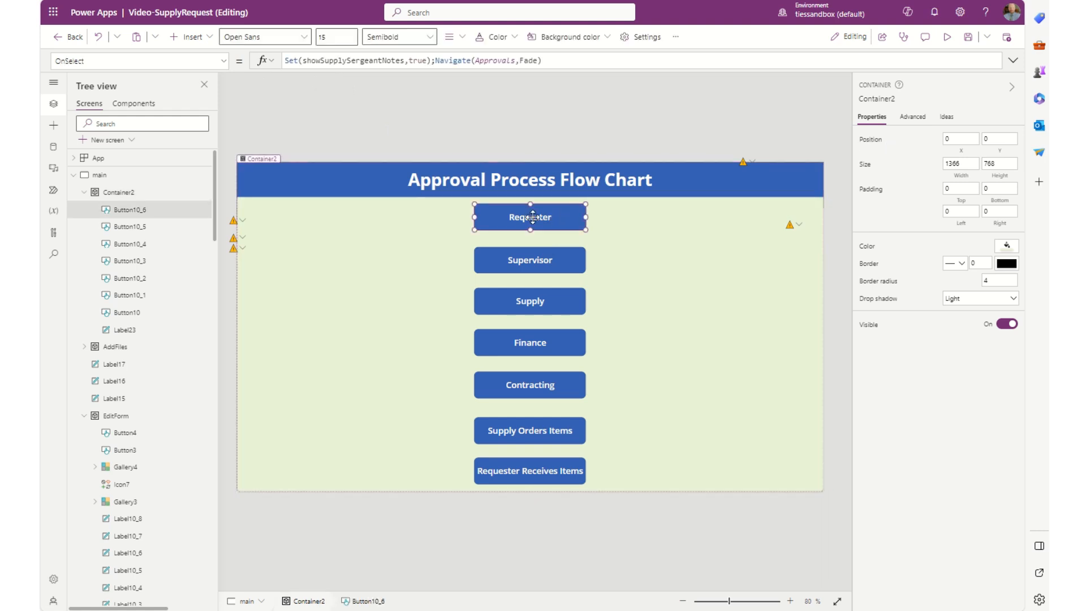
{"action": "key", "text": "Up"}
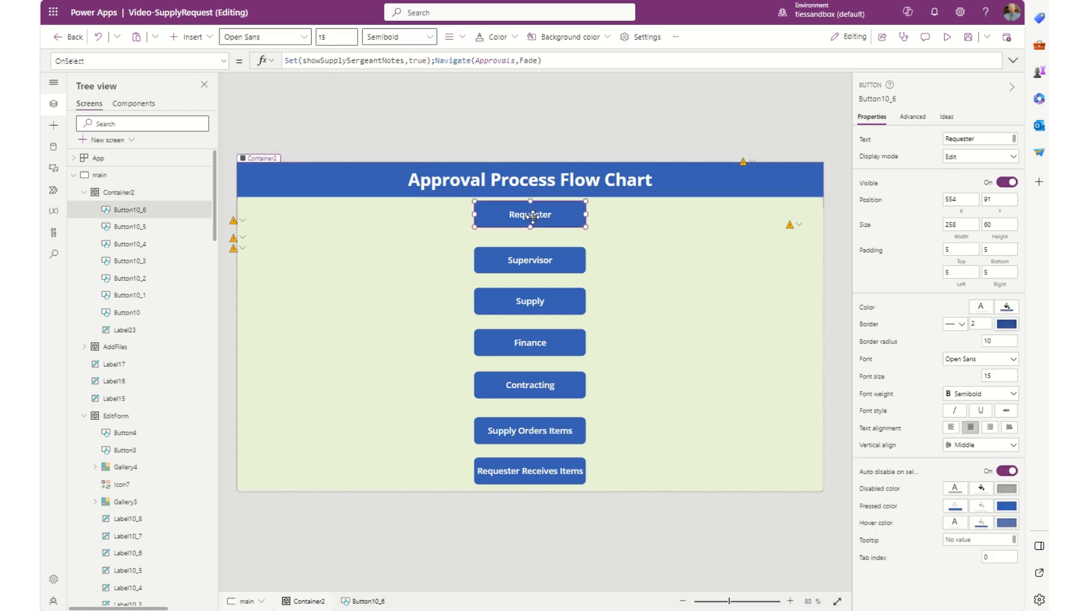
{"action": "left_click", "coordinate": [201, 42]}
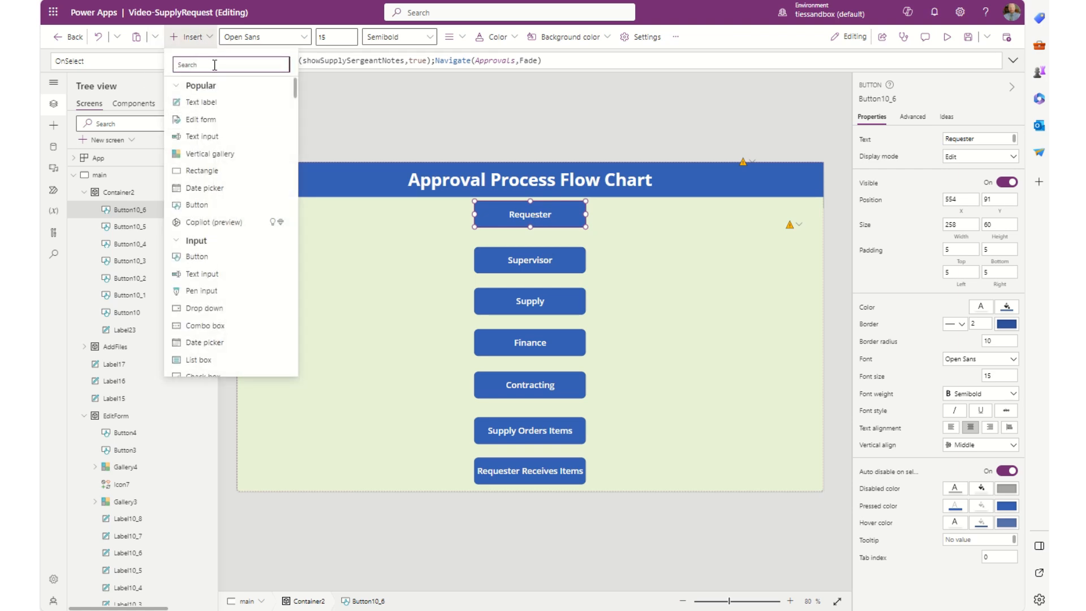
{"action": "type", "text": "arrow"}
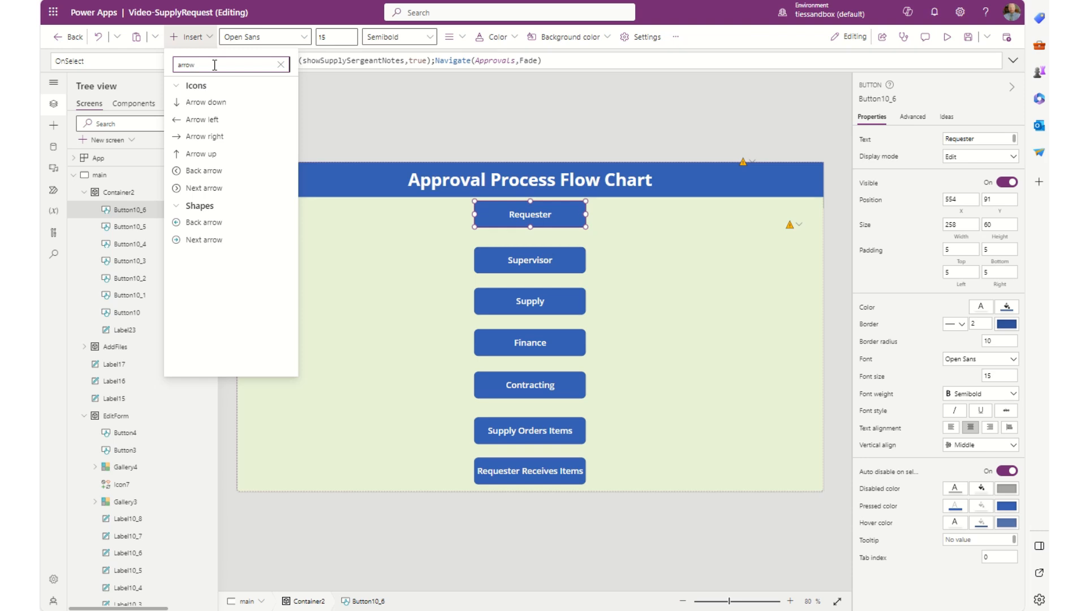
{"action": "left_click", "coordinate": [207, 103]}
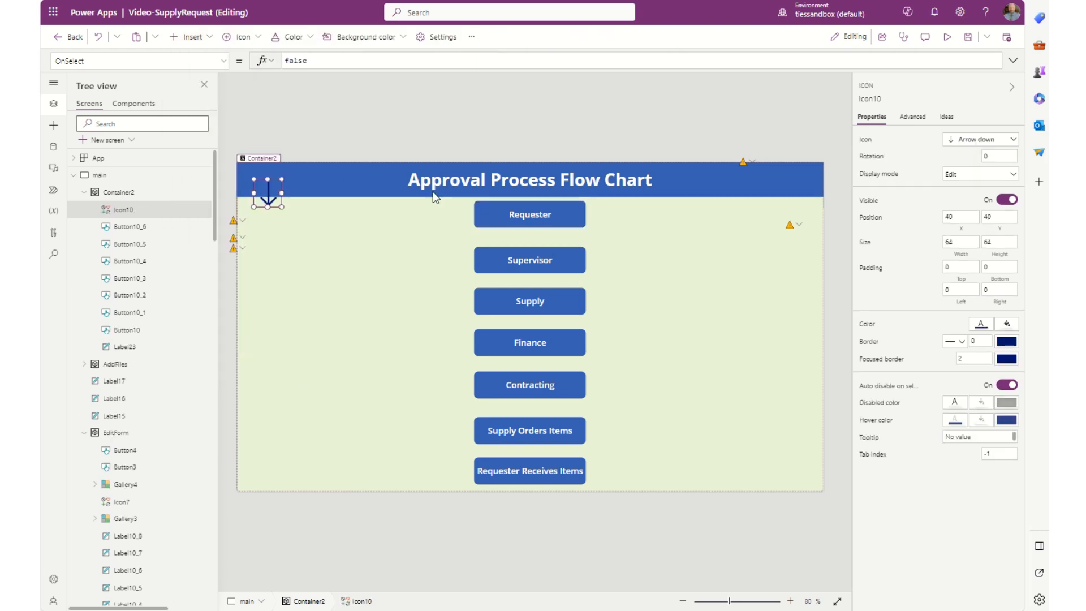
{"action": "left_click_drag", "start_coordinate": [270, 188], "coordinate": [532, 234]}
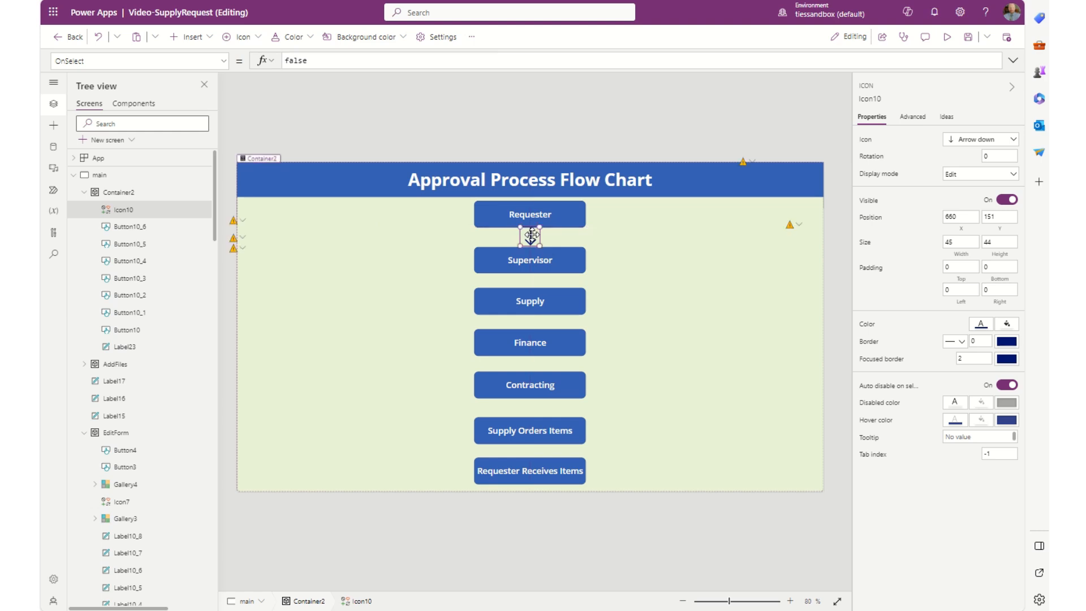
{"action": "left_click", "coordinate": [677, 262]}
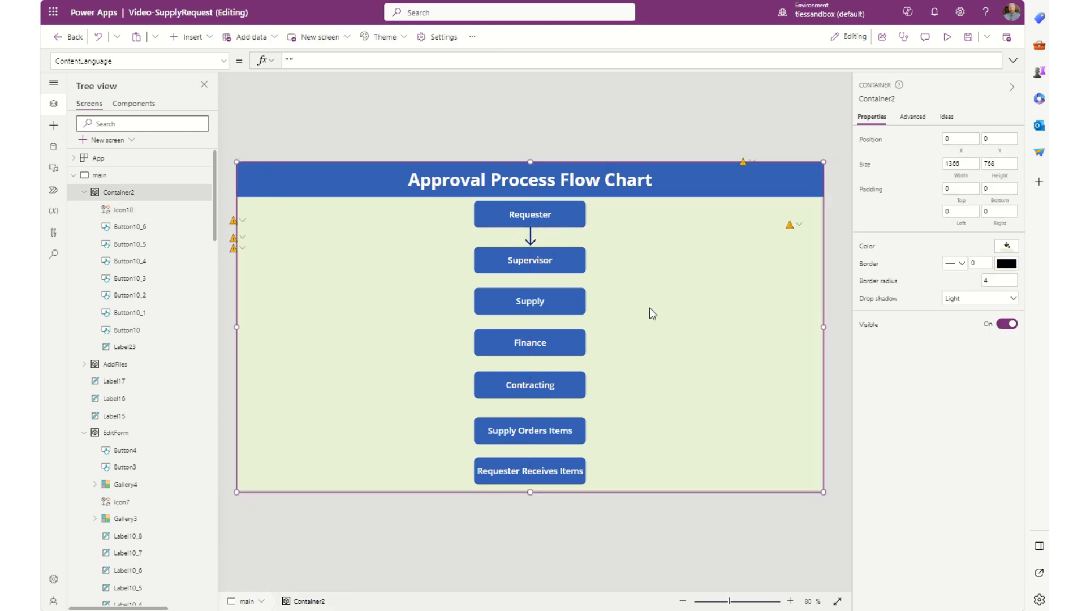
Step: Make five copies of the arrow icon and place one between Supervisor and Supply at about X 660, Y 258
{"action": "left_click", "coordinate": [530, 236]}
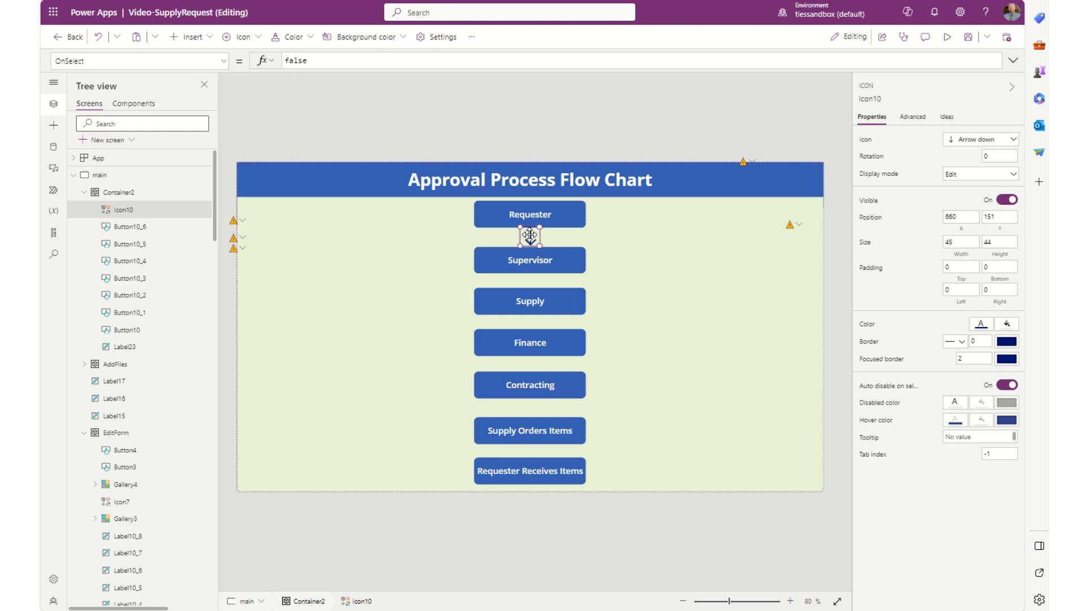
{"action": "key", "text": "ctrl+v"}
{"action": "key", "text": "ctrl+v"}
{"action": "key", "text": "ctrl+v"}
{"action": "key", "text": "ctrl+v"}
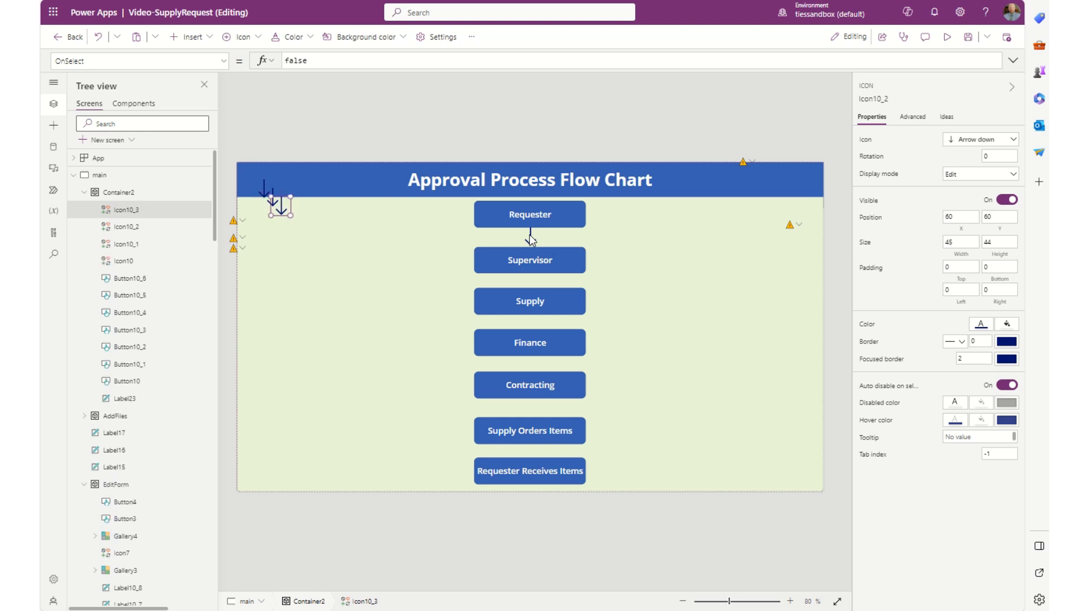
{"action": "key", "text": "ctrl+v"}
{"action": "left_click_drag", "start_coordinate": [298, 226], "coordinate": [530, 286]}
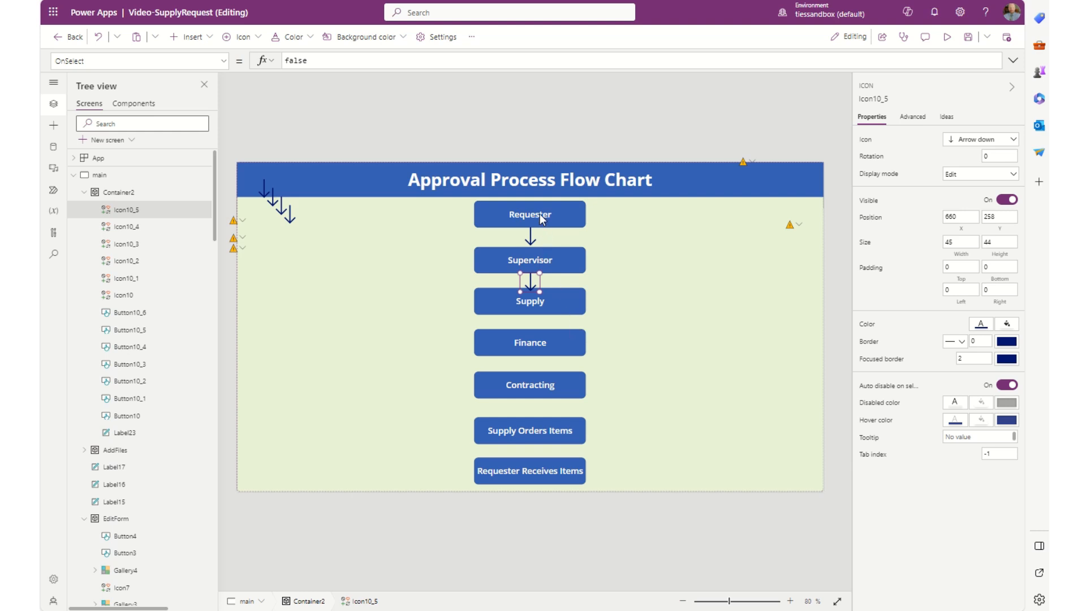
Step: Shrink the arrow below Requester to about 33 by 31 and nudge the Supervisor button up slightly
{"action": "left_click", "coordinate": [535, 242]}
{"action": "left_click_drag", "start_coordinate": [535, 247], "coordinate": [535, 243]}
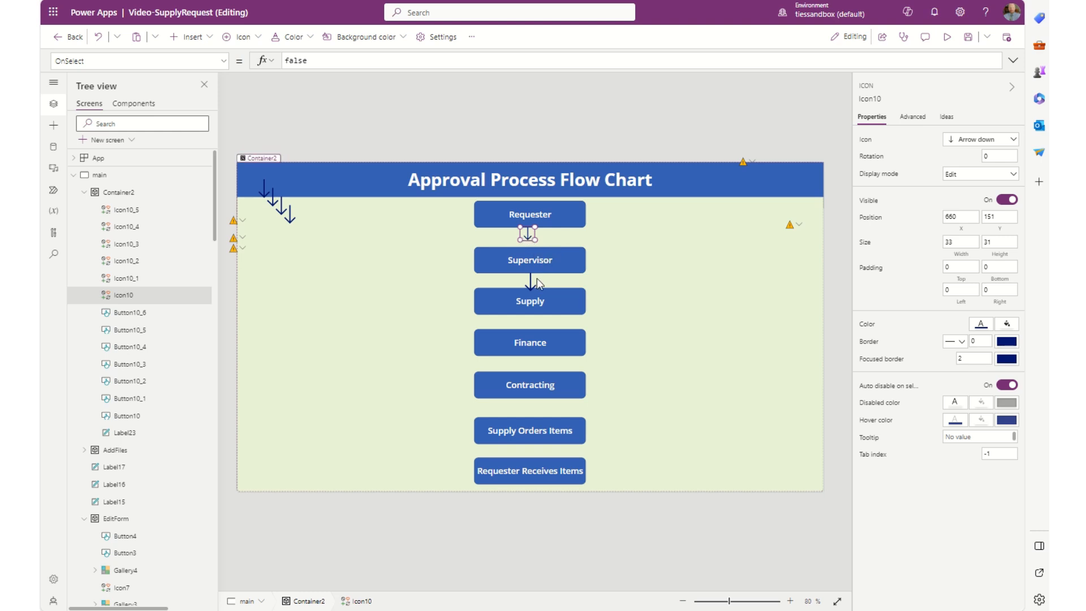
{"action": "left_click", "coordinate": [538, 263]}
{"action": "left_click_drag", "start_coordinate": [536, 260], "coordinate": [537, 259]}
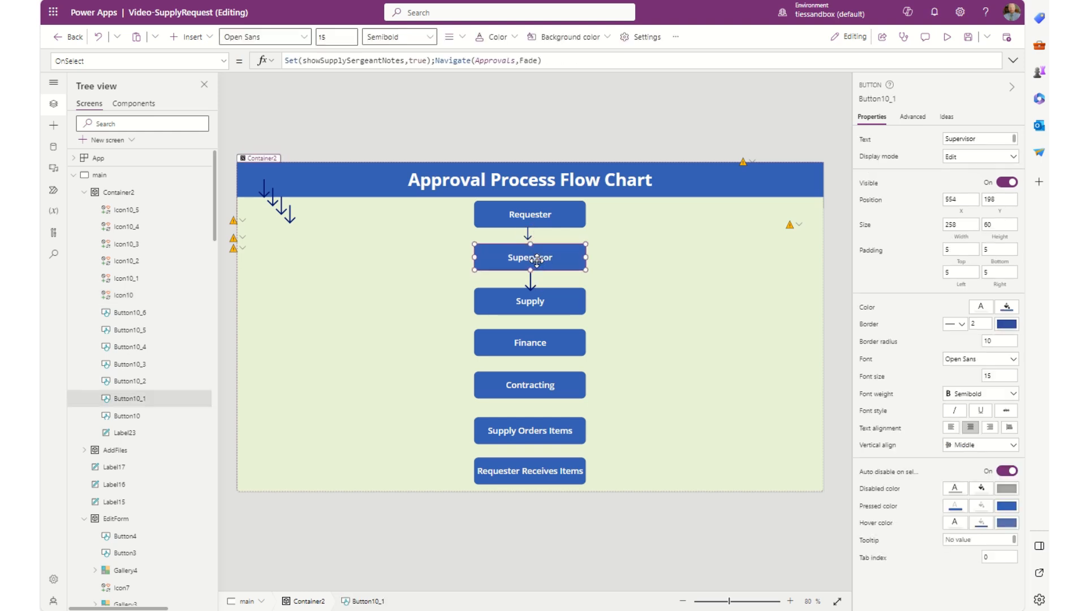
{"action": "key", "text": "Up"}
{"action": "key", "text": "Down"}
Step: Center the small arrow in the gap between Requester and Supervisor at X 667, Y 158
{"action": "left_click", "coordinate": [528, 232]}
{"action": "key", "text": "Right"}
{"action": "key", "text": "Left"}
{"action": "key", "text": "Down"}
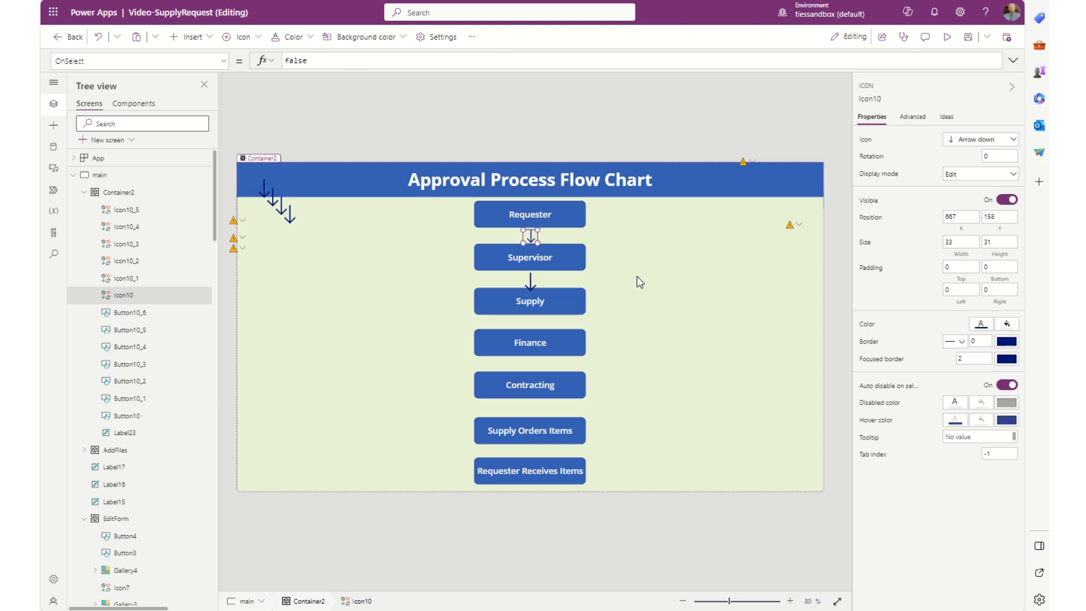
{"action": "left_click", "coordinate": [650, 282]}
Step: Set the height of the arrow above Supply and three of the unplaced arrow copies to 31
{"action": "left_click", "coordinate": [532, 236]}
{"action": "left_click", "coordinate": [532, 282]}
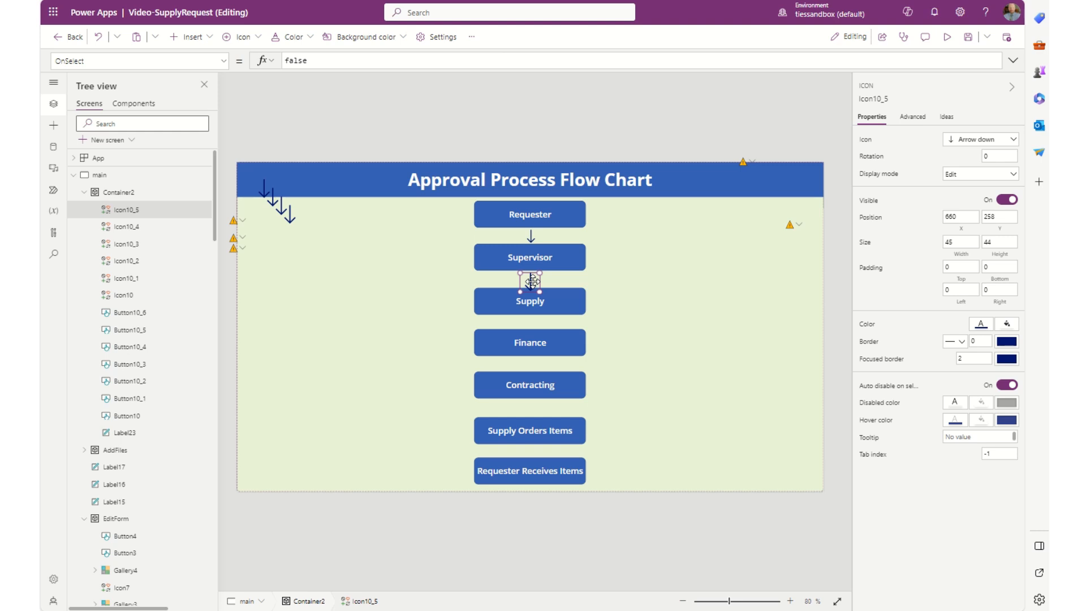
{"action": "left_click", "coordinate": [290, 222], "text": "shift"}
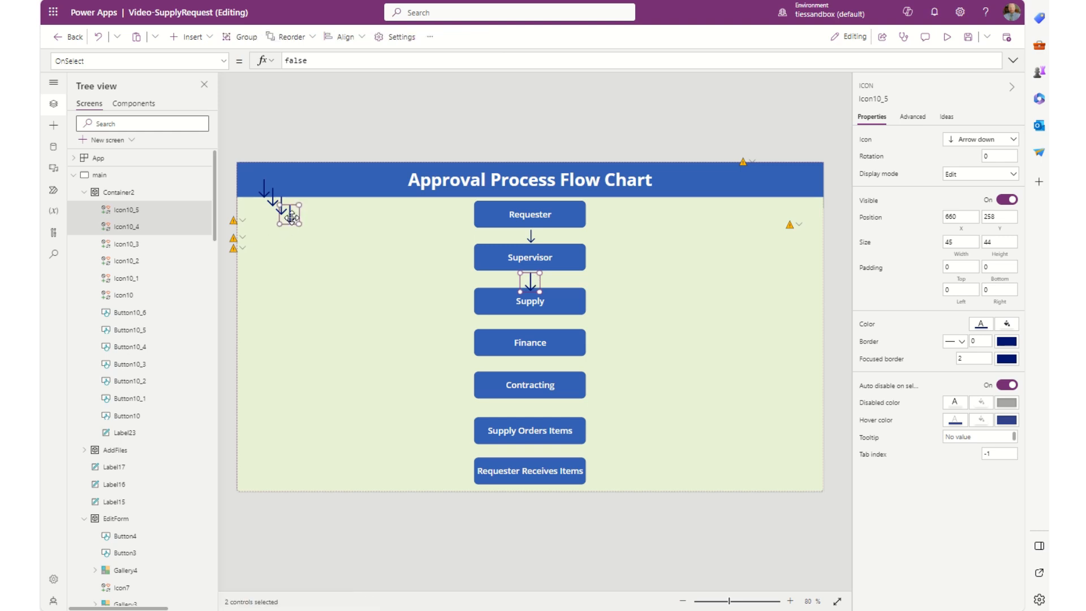
{"action": "left_click", "coordinate": [258, 186], "text": "shift"}
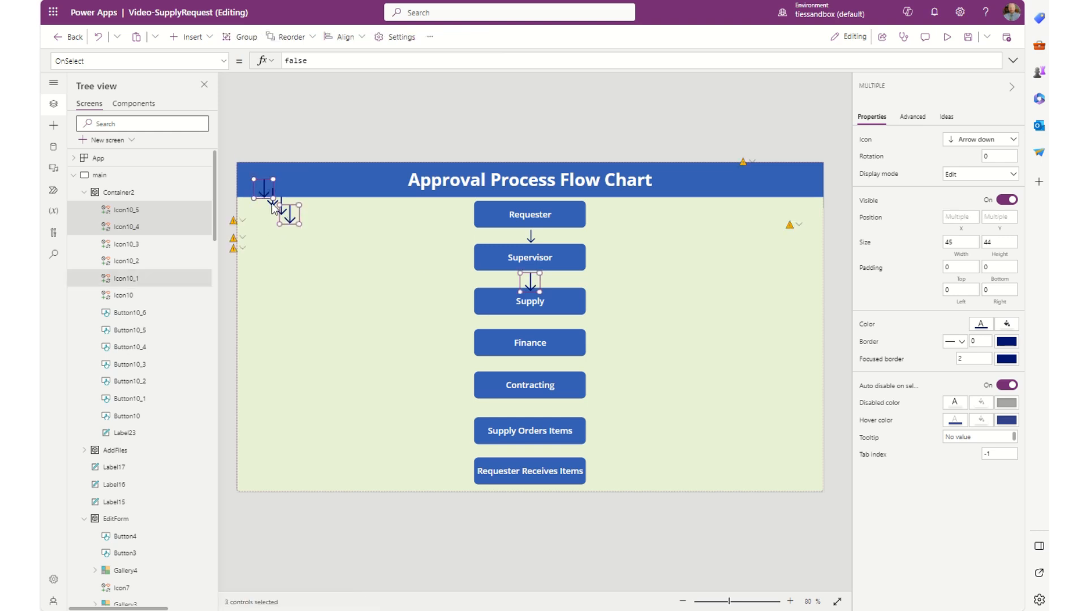
{"action": "left_click", "coordinate": [272, 211], "text": "shift"}
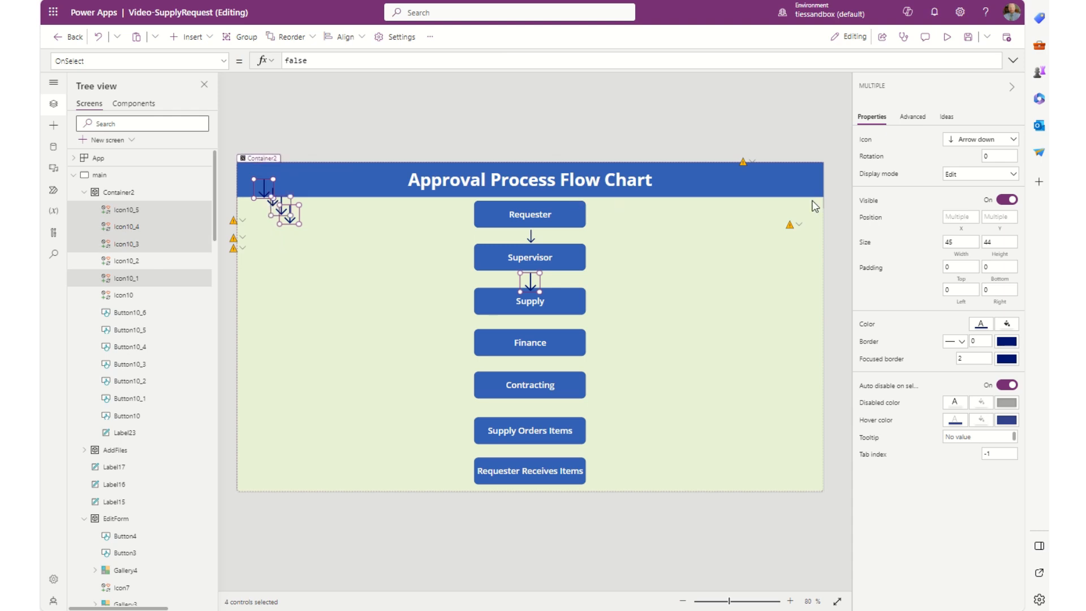
{"action": "double_click", "coordinate": [1005, 241]}
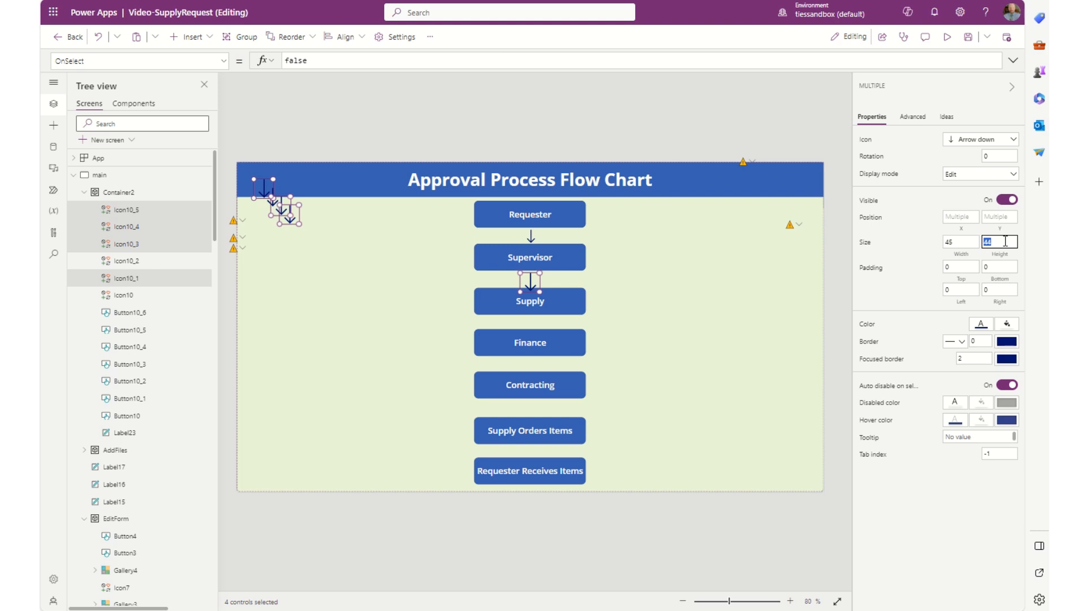
{"action": "type", "text": "31"}
{"action": "key", "text": "Return"}
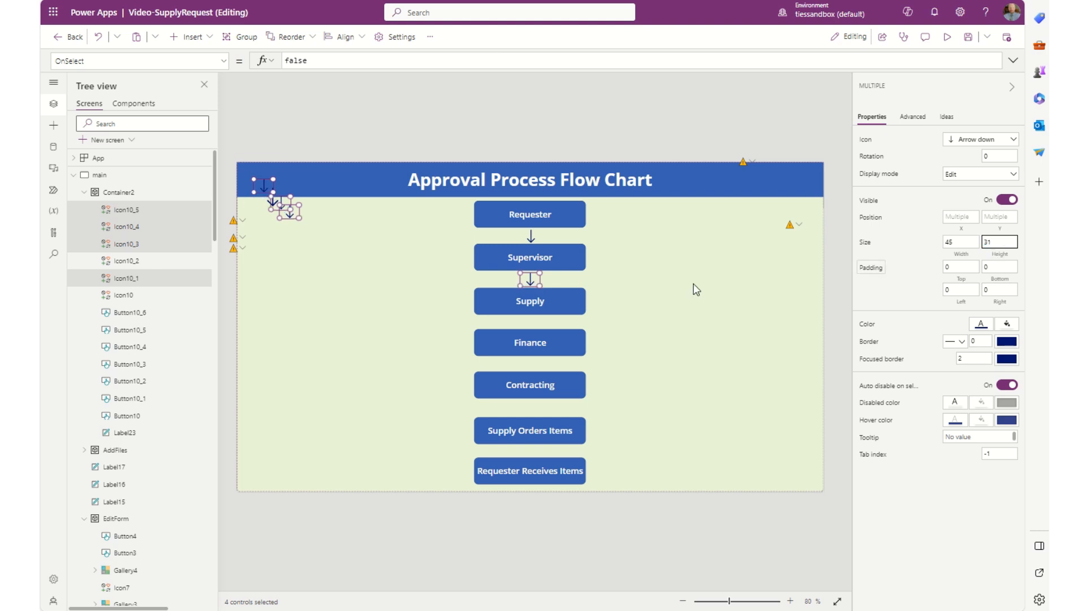
Step: Stretch the selected arrows to about 62 by 34, and set the height of the four unplaced arrows to 31
{"action": "mouse_move", "coordinate": [292, 211]}
{"action": "left_mouse_down"}
{"action": "mouse_move", "coordinate": [293, 231]}
{"action": "mouse_move", "coordinate": [300, 215]}
{"action": "left_mouse_up"}
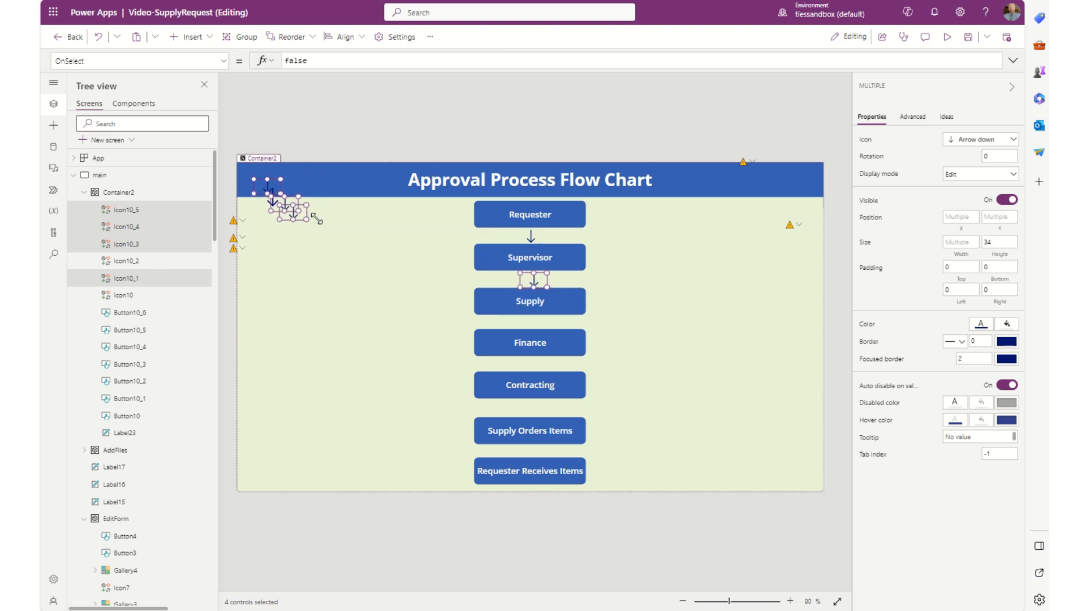
{"action": "left_click", "coordinate": [342, 220]}
{"action": "left_click", "coordinate": [293, 214]}
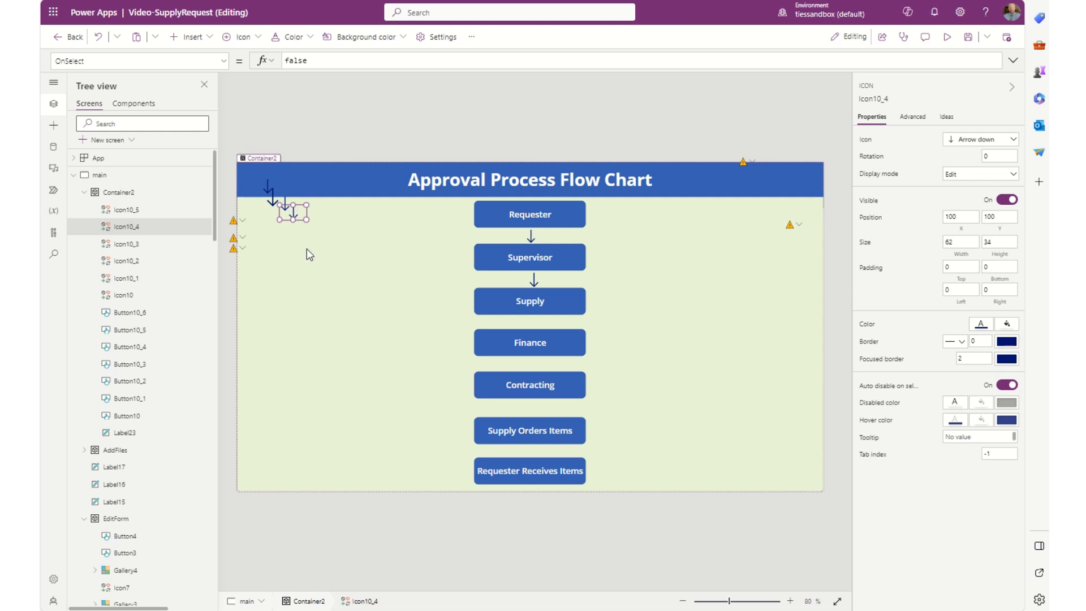
{"action": "left_click_drag", "start_coordinate": [326, 252], "coordinate": [249, 170]}
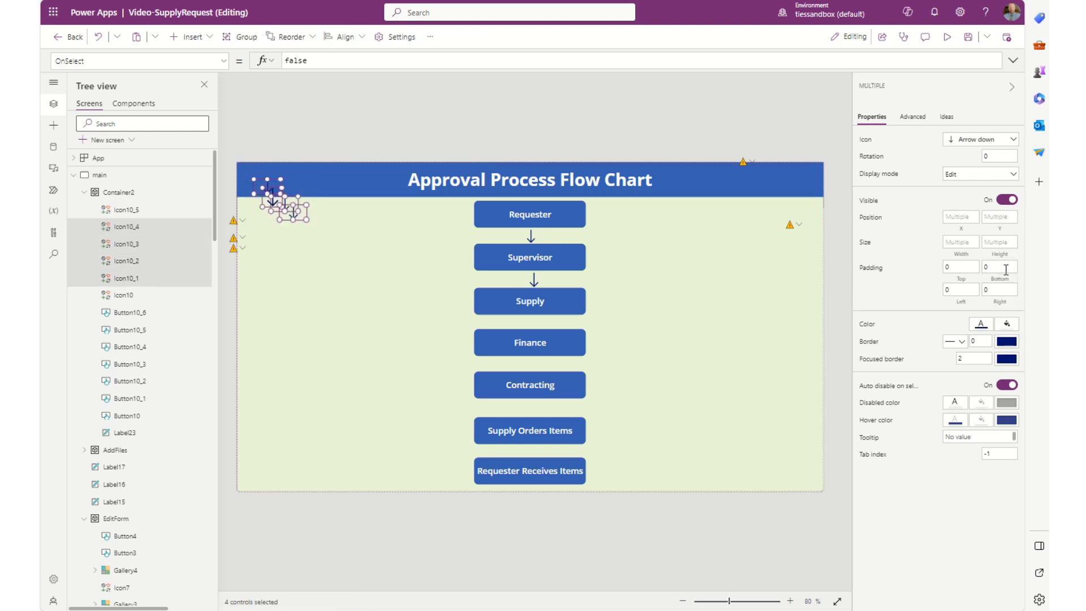
{"action": "left_click", "coordinate": [1008, 240]}
{"action": "type", "text": "31"}
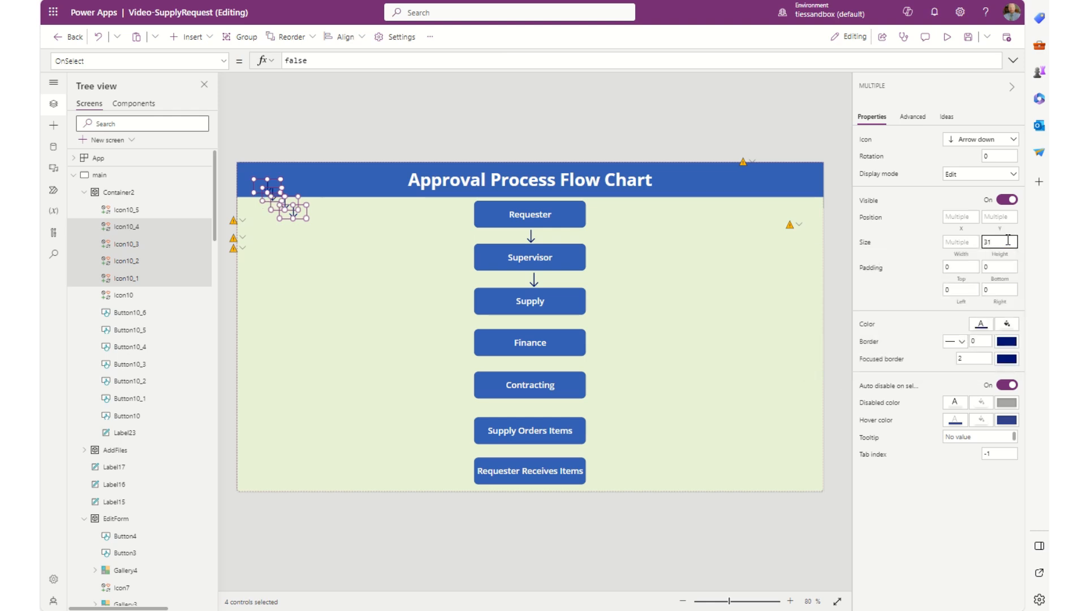
{"action": "left_click", "coordinate": [369, 305]}
Step: Place one arrow between Supply and Finance at about X 660, Y 356 and another between Finance and Contracting at about X 652, Y 454
{"action": "left_click", "coordinate": [293, 215]}
{"action": "left_click_drag", "start_coordinate": [293, 216], "coordinate": [535, 323]}
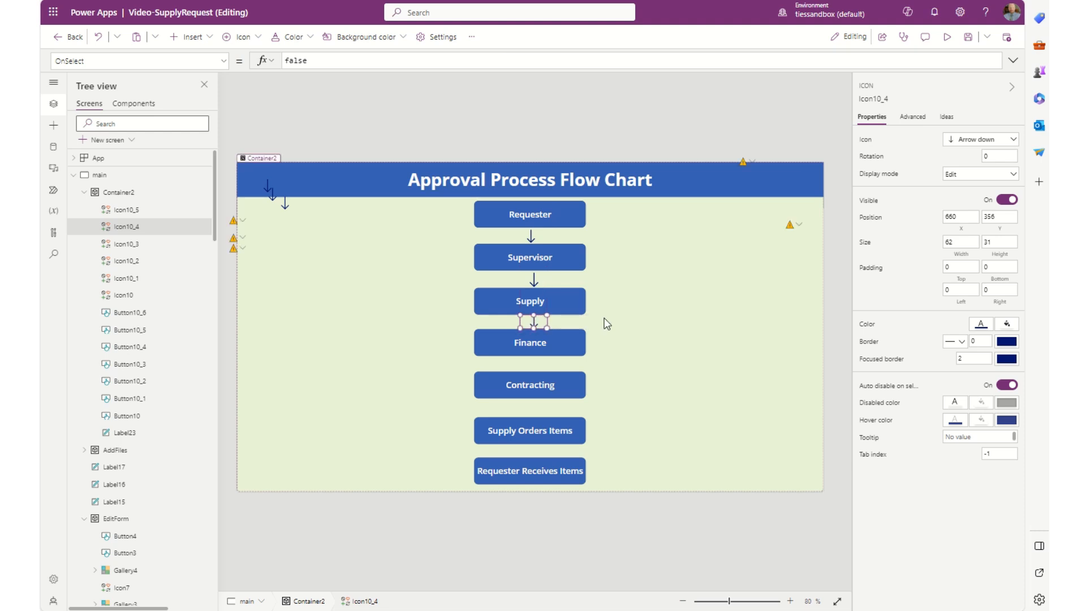
{"action": "left_click", "coordinate": [645, 315]}
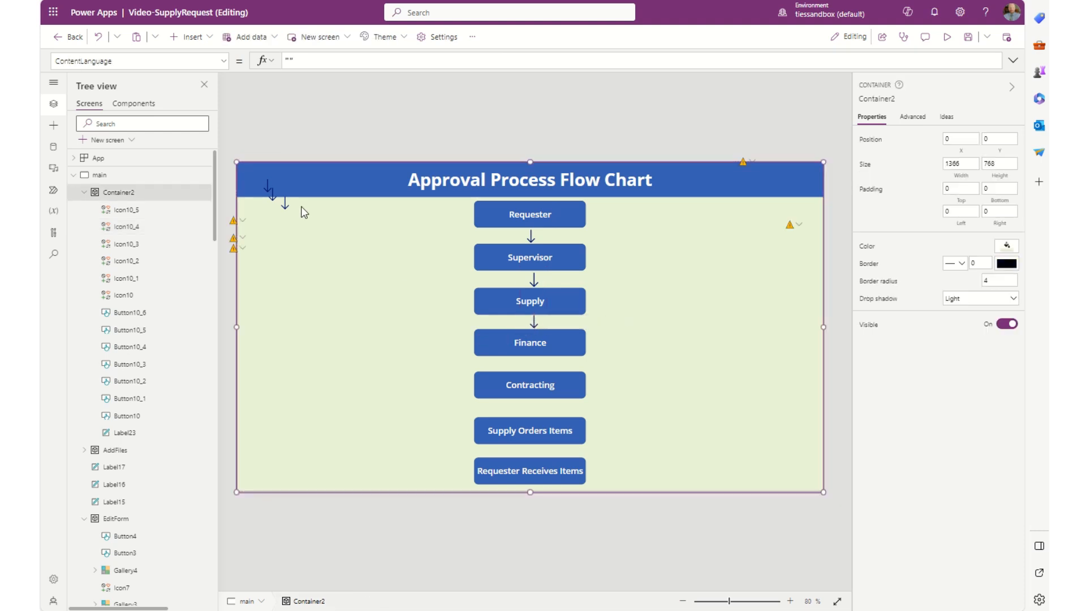
{"action": "left_click", "coordinate": [286, 208]}
{"action": "left_click_drag", "start_coordinate": [286, 208], "coordinate": [532, 365]}
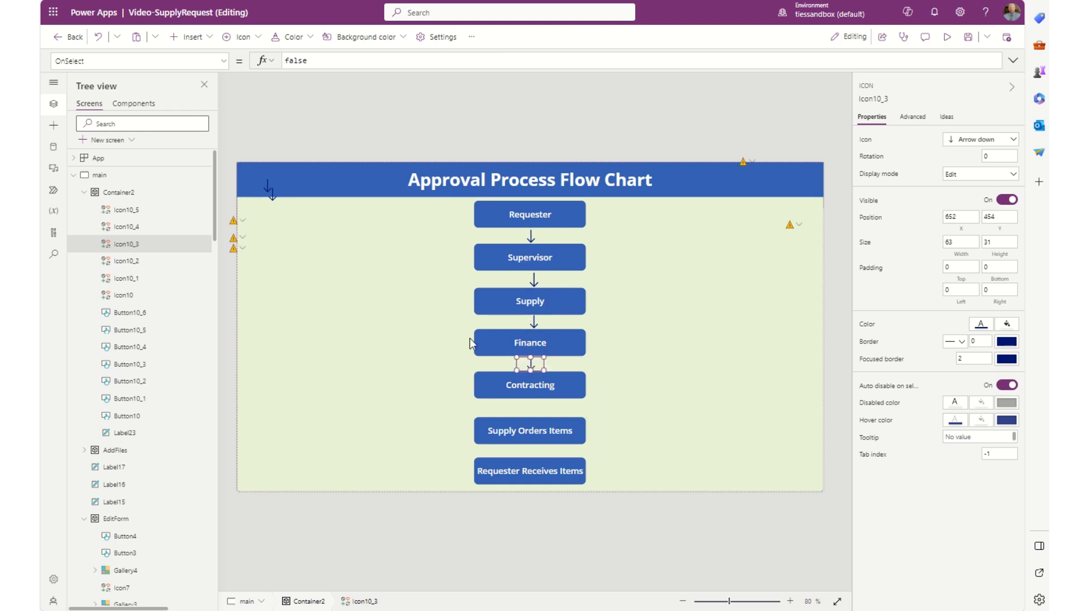
Step: Place the last two arrows below Contracting at about X 661, Y 554 and below Supply Orders Items at about X 653, Y 656
{"action": "left_click_drag", "start_coordinate": [270, 192], "coordinate": [535, 411]}
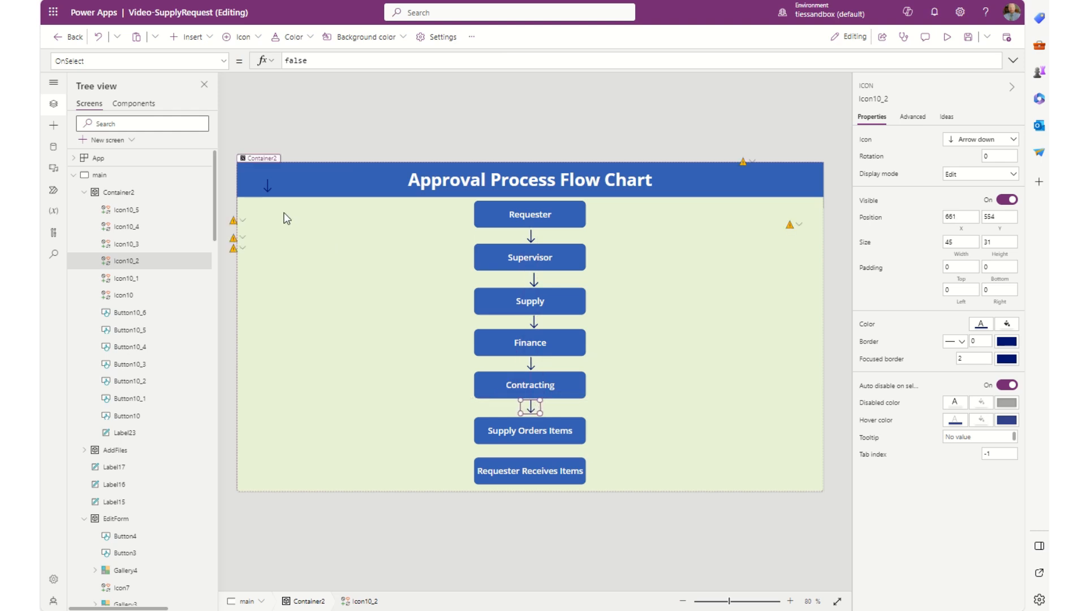
{"action": "left_click", "coordinate": [267, 184]}
{"action": "left_click_drag", "start_coordinate": [270, 190], "coordinate": [531, 451]}
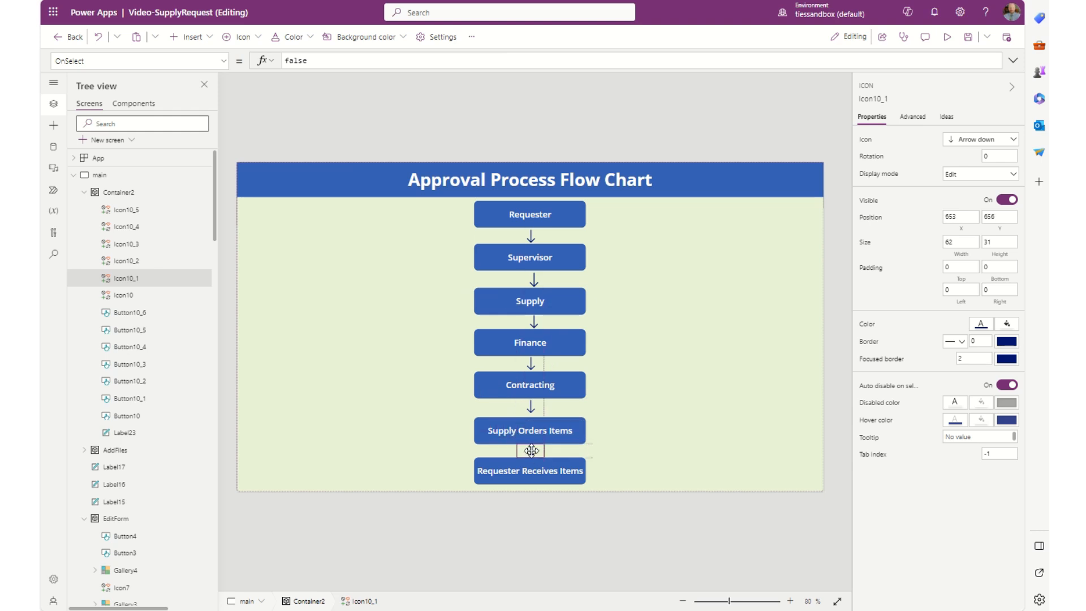
{"action": "left_click", "coordinate": [651, 442]}
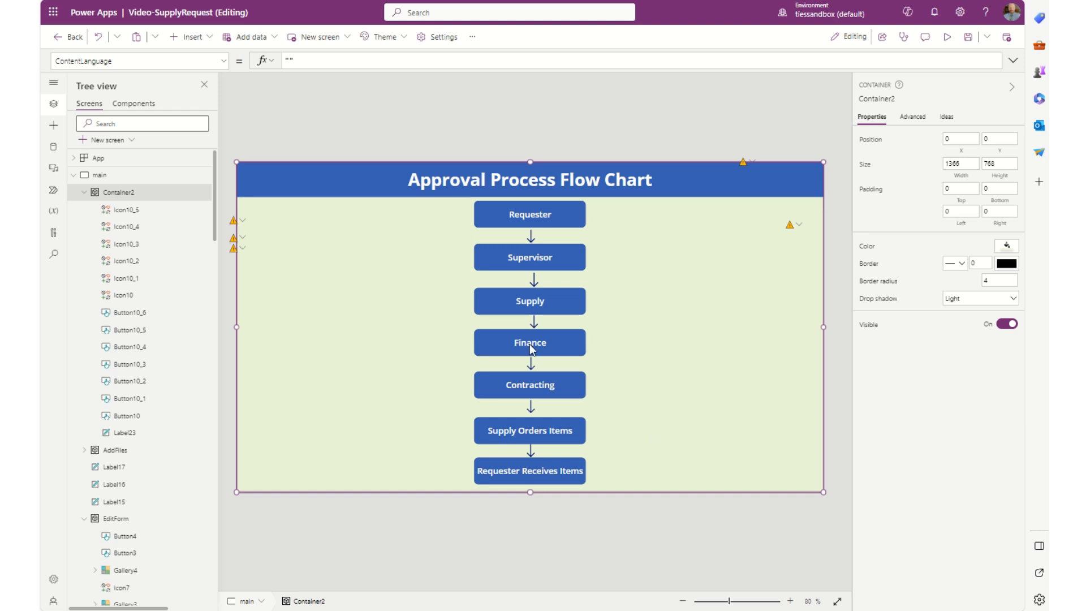
Step: Shift the arrows below and above the Supply button left to line up with the other arrows, the upper one at X 653
{"action": "left_click", "coordinate": [533, 321]}
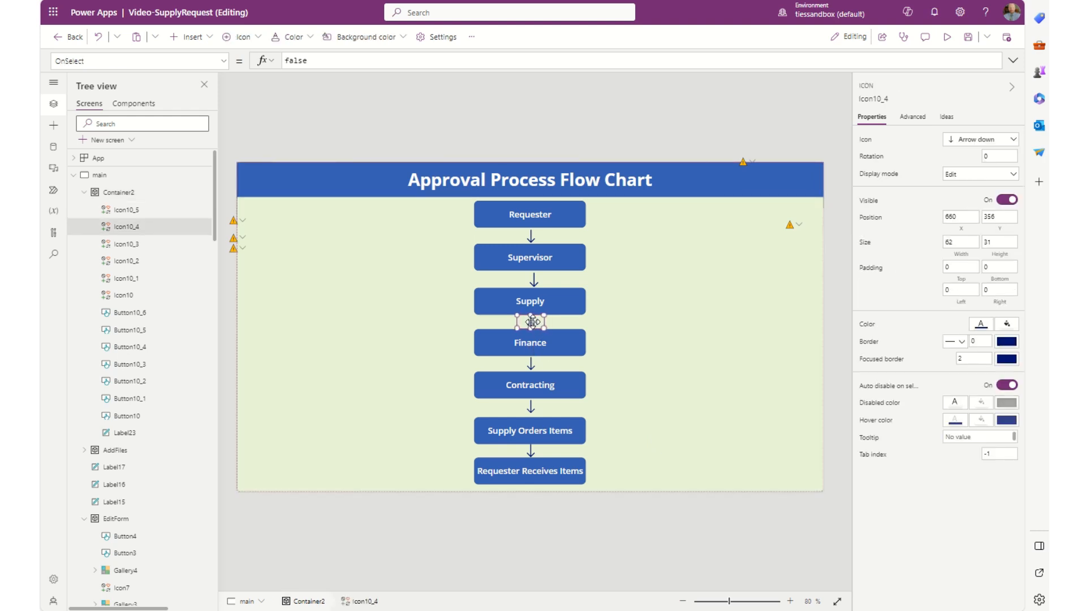
{"action": "left_click", "coordinate": [533, 278]}
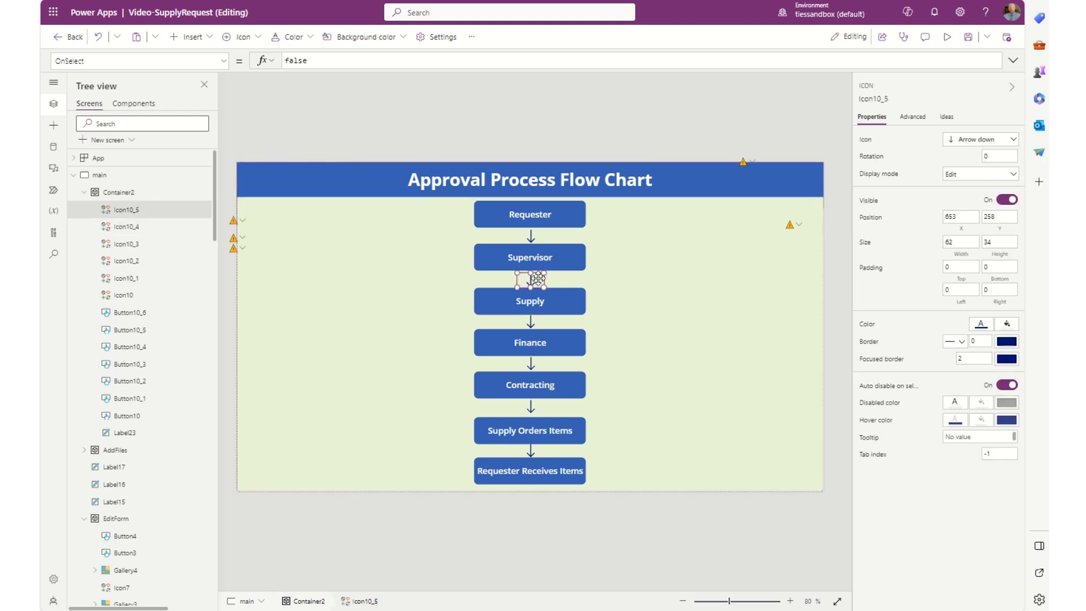
{"action": "left_click", "coordinate": [709, 308]}
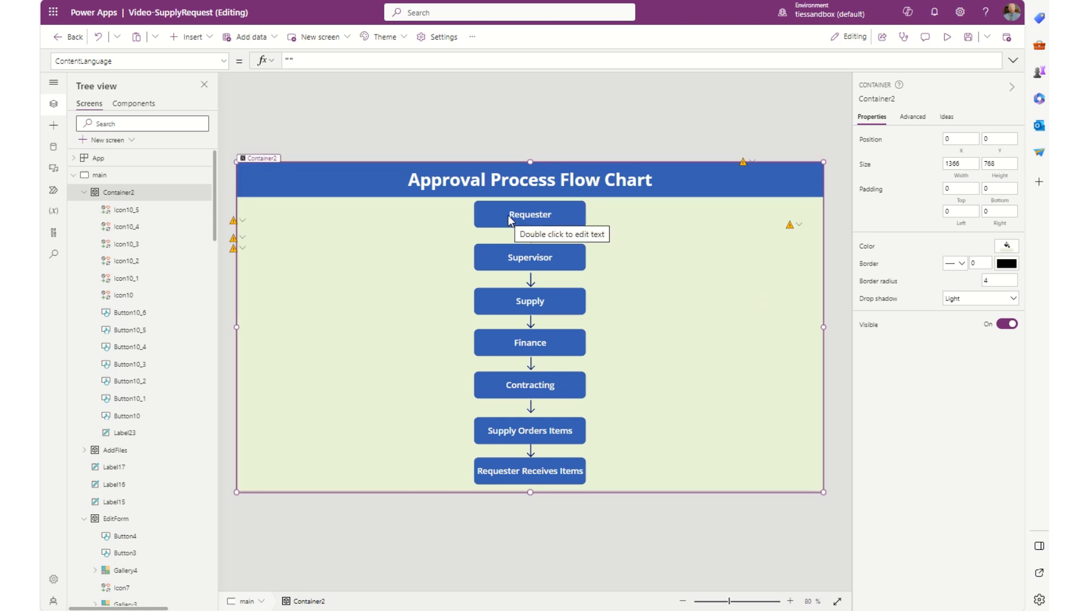
{"action": "left_click", "coordinate": [524, 221]}
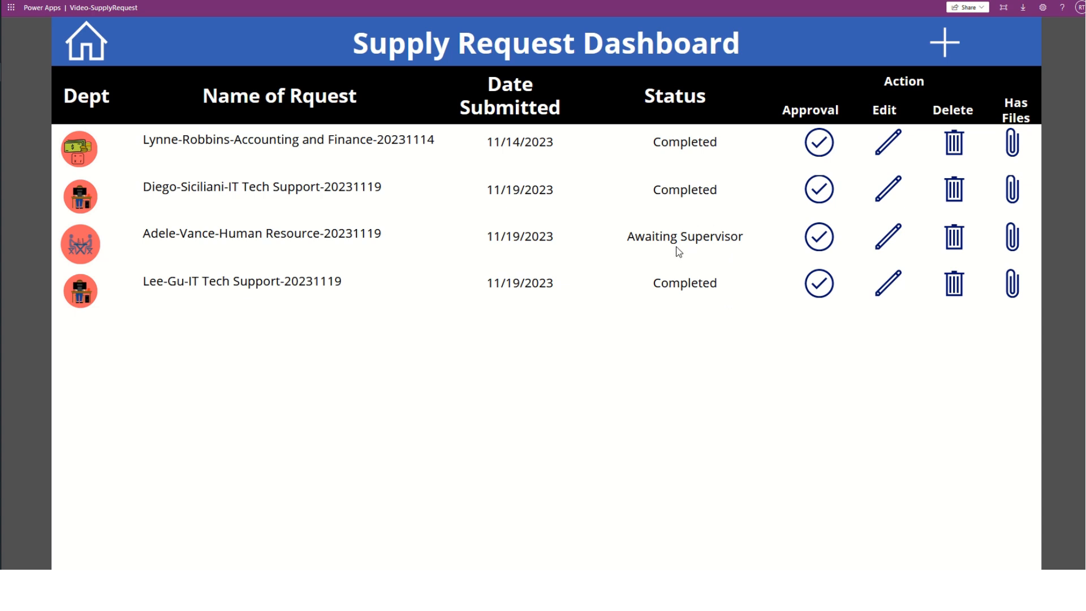
{"action": "left_click", "coordinate": [944, 50]}
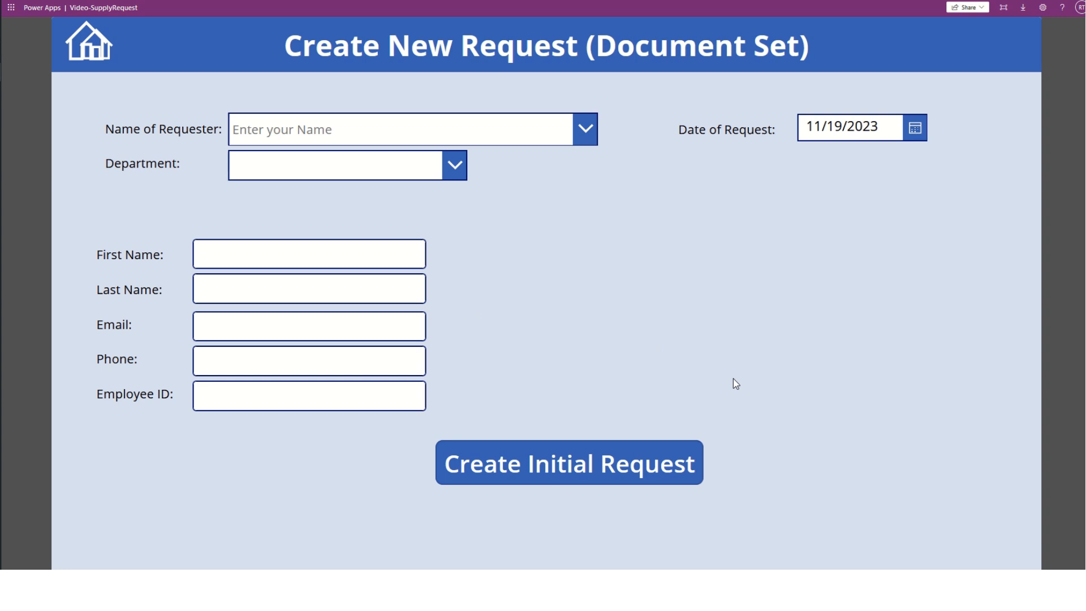
{"action": "left_click", "coordinate": [110, 54]}
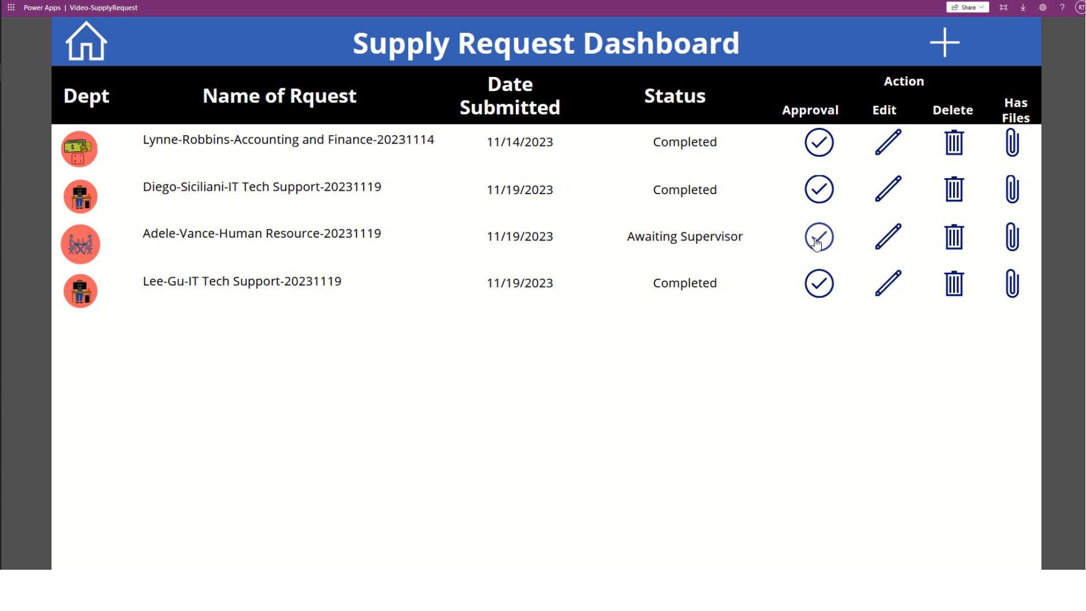
Step: Start a new supply request, choosing the requester's name and Customer Service Support as the department
{"action": "left_click", "coordinate": [945, 44]}
{"action": "left_click", "coordinate": [496, 134]}
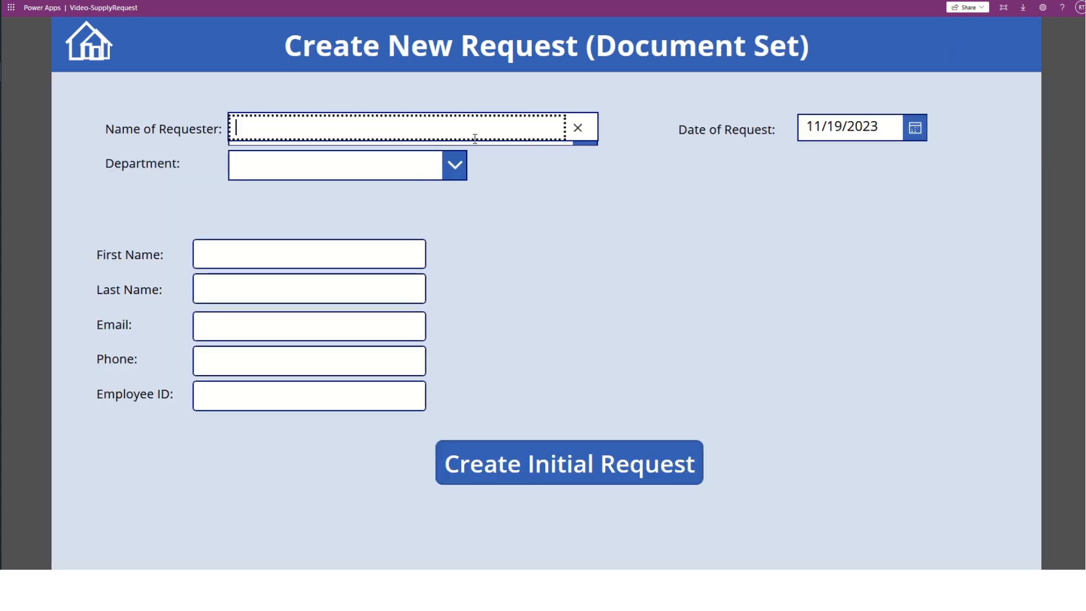
{"action": "left_click", "coordinate": [331, 203]}
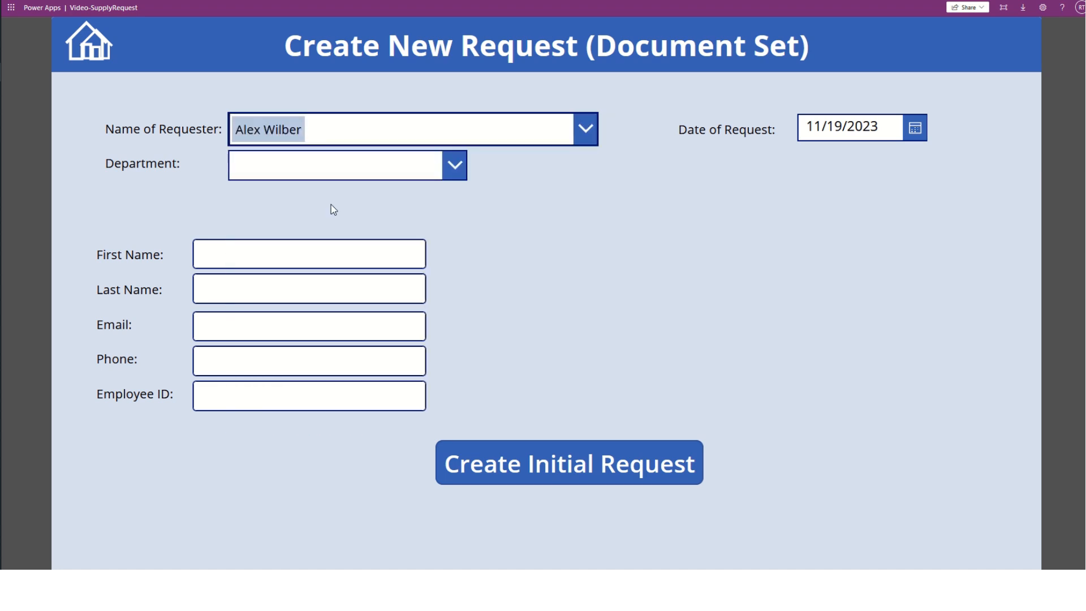
{"action": "left_click", "coordinate": [455, 167]}
{"action": "left_click", "coordinate": [326, 283]}
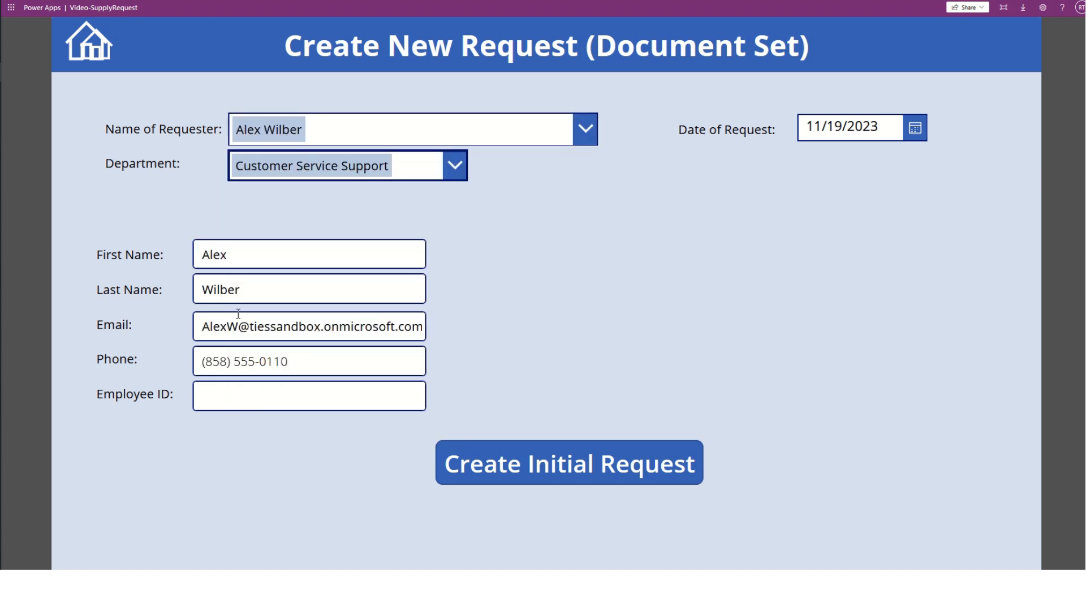
Step: Fill in the requester's employee ID and create the initial request
{"action": "left_click", "coordinate": [233, 401]}
{"action": "type", "text": "132456790"}
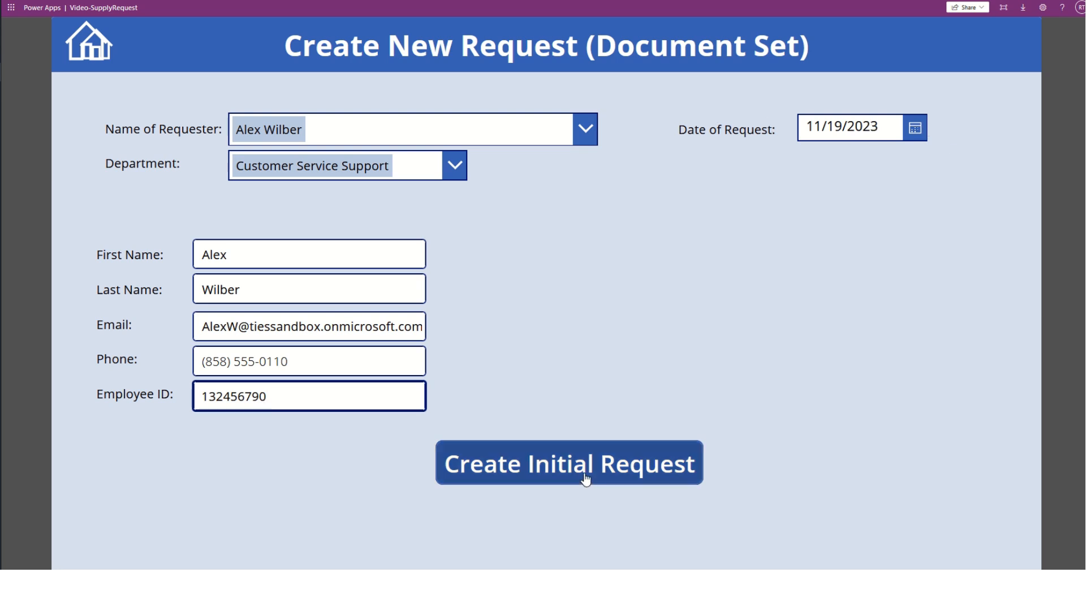
{"action": "left_click", "coordinate": [585, 480]}
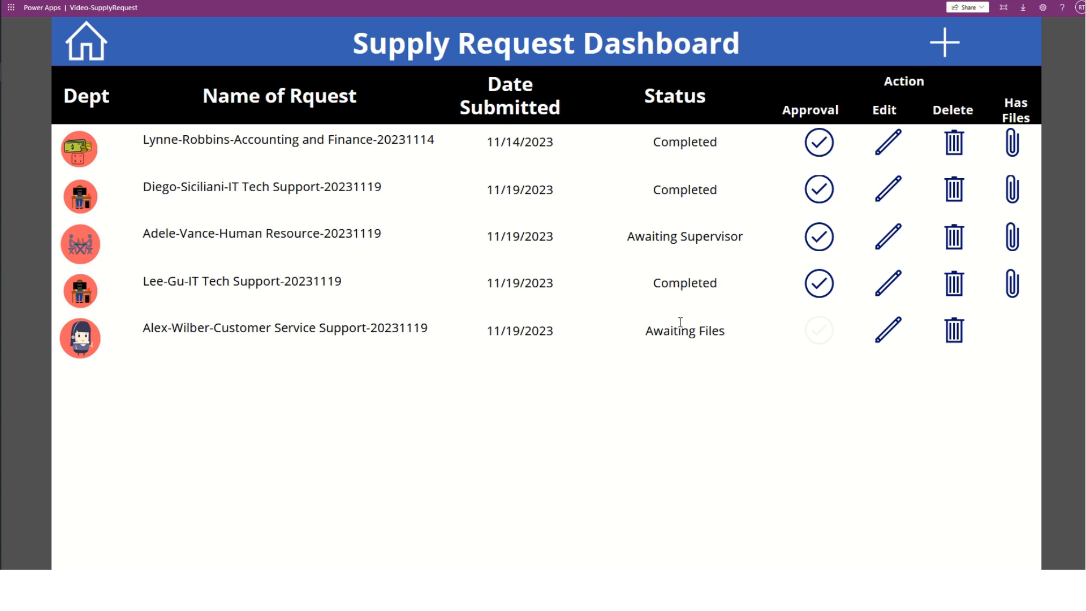
Step: Open the new Customer Service Support request for editing and show its Requester Info section
{"action": "left_click", "coordinate": [884, 334]}
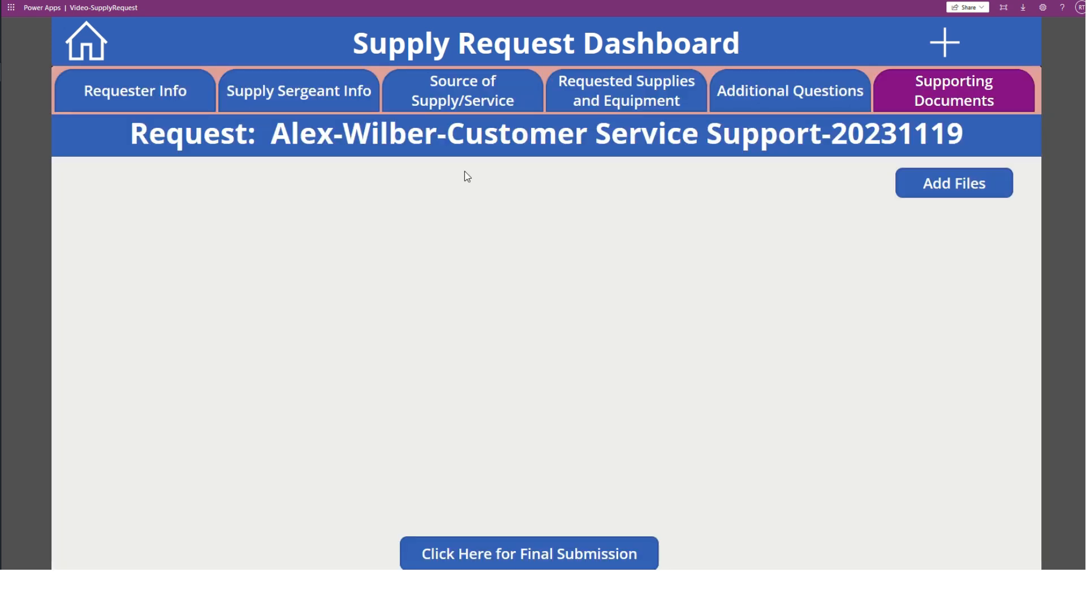
{"action": "left_click", "coordinate": [177, 97]}
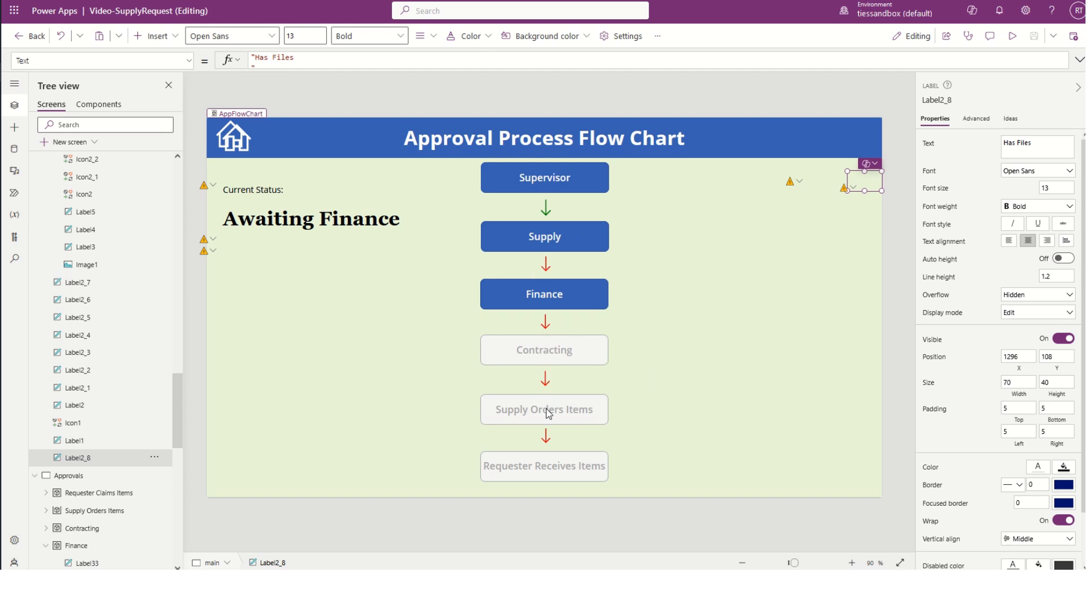
Step: Examine the full DisplayMode formula of the Contracting button in the Approval Process Flow Chart
{"action": "left_click", "coordinate": [577, 357]}
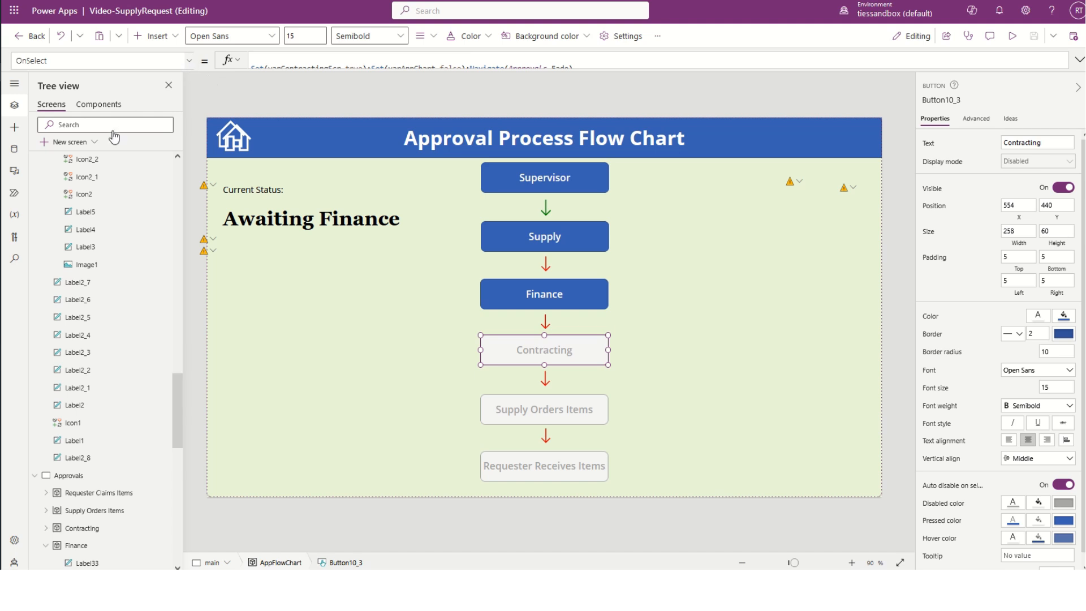
{"action": "left_click", "coordinate": [84, 60]}
{"action": "scroll", "coordinate": [83, 190], "scroll_direction": "up", "scroll_amount": 5}
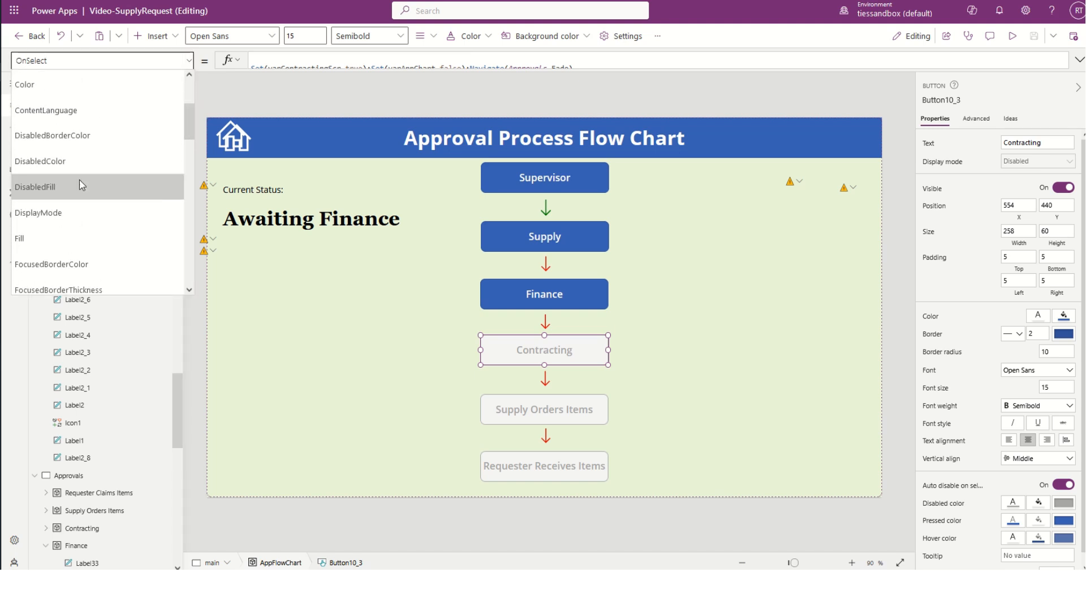
{"action": "left_click", "coordinate": [59, 213]}
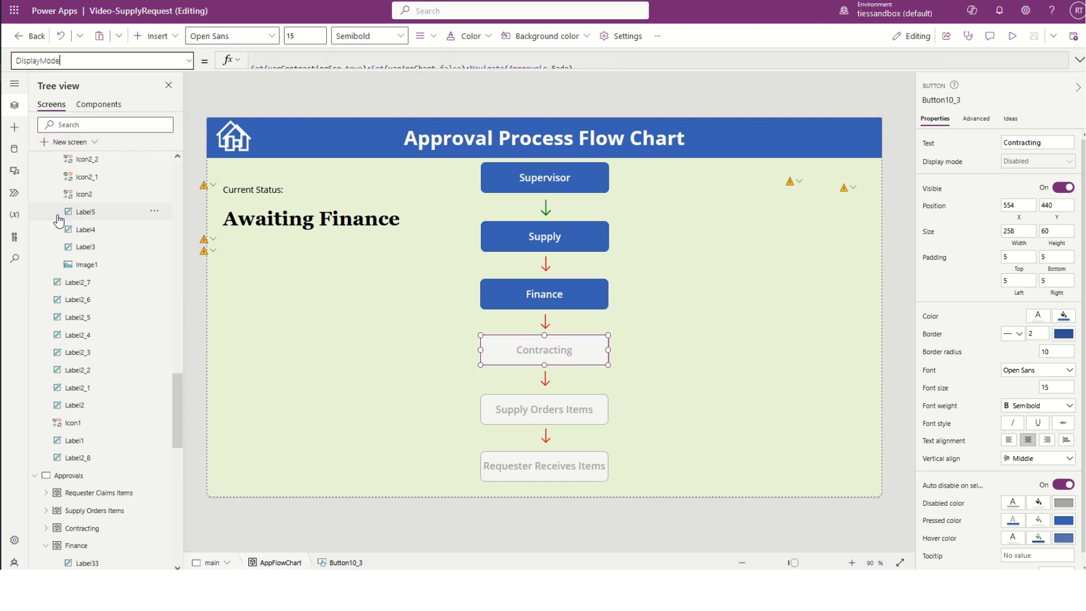
{"action": "left_click", "coordinate": [1078, 60]}
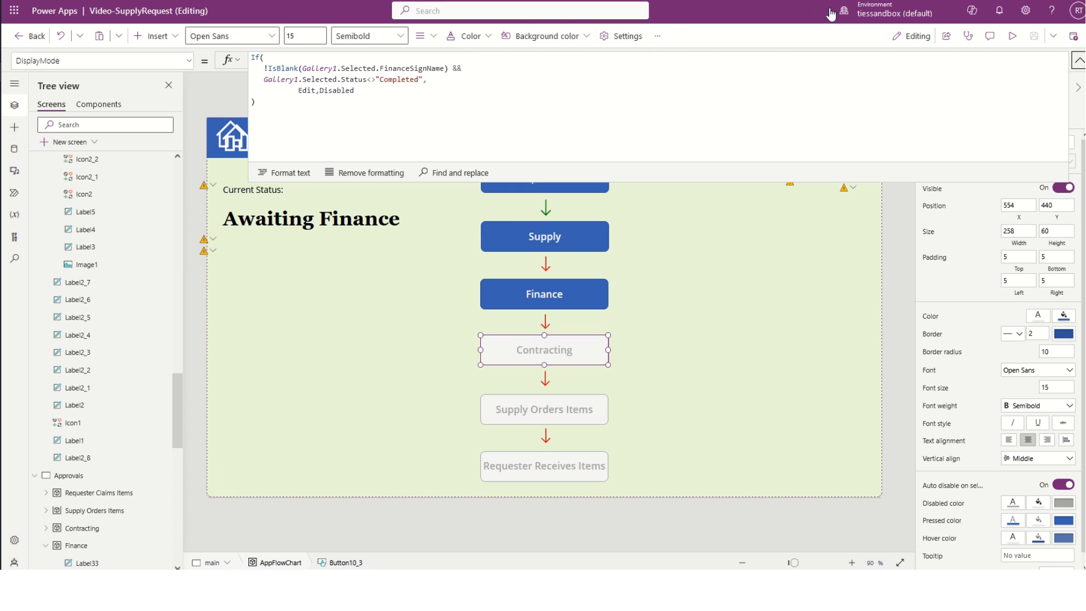
{"action": "left_click", "coordinate": [1078, 62]}
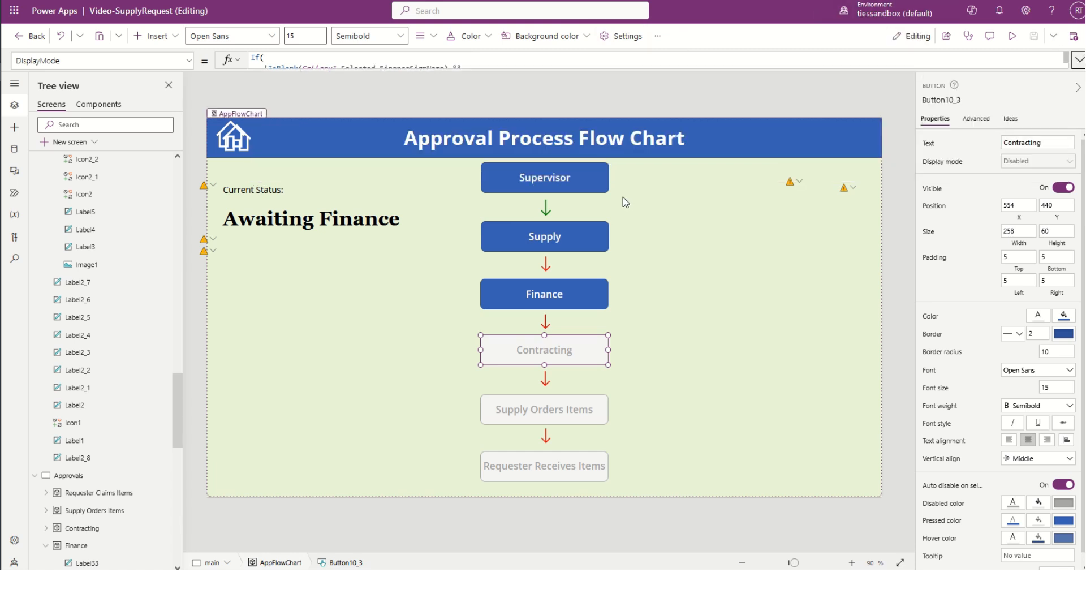
{"action": "left_click", "coordinate": [243, 149]}
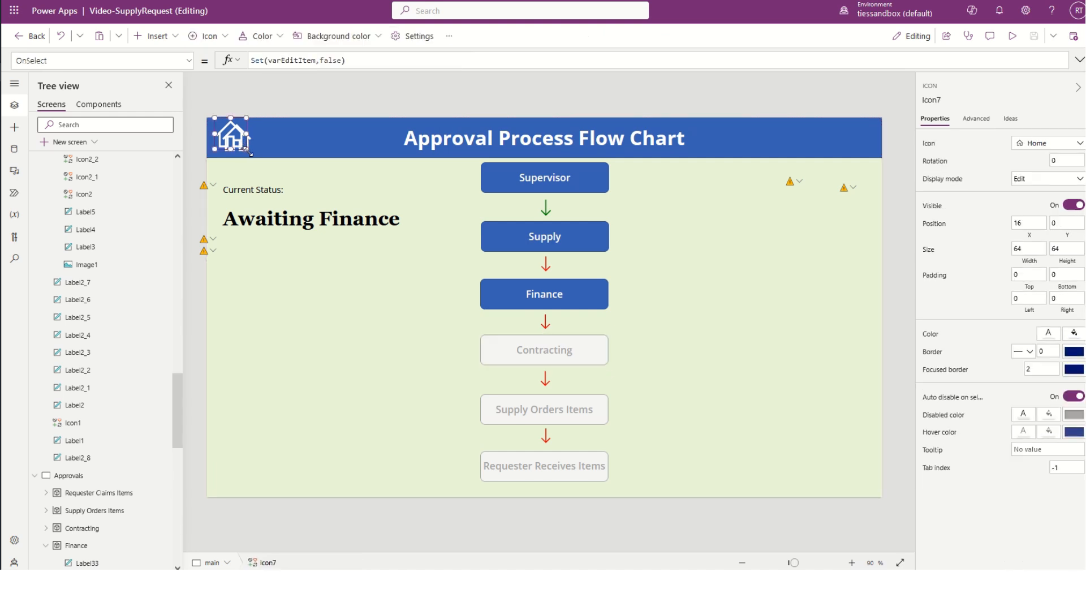
{"action": "left_click_drag", "start_coordinate": [249, 140], "coordinate": [250, 141]}
{"action": "left_click", "coordinate": [261, 125]}
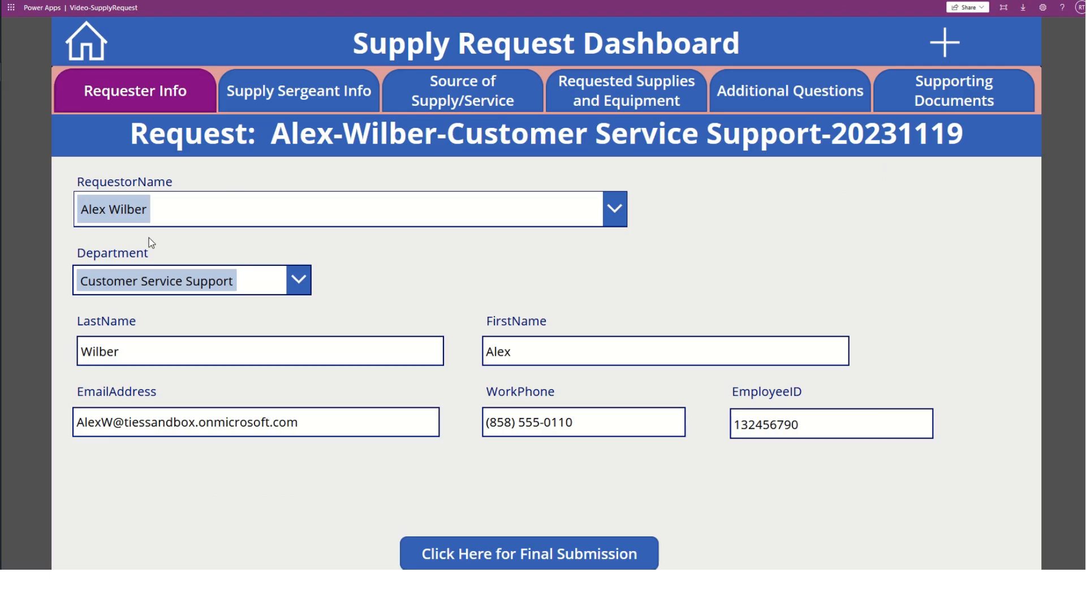
Step: Go through the request's sections to Requested Supplies and Equipment and add its first item row
{"action": "left_click", "coordinate": [332, 103]}
{"action": "left_click", "coordinate": [480, 103]}
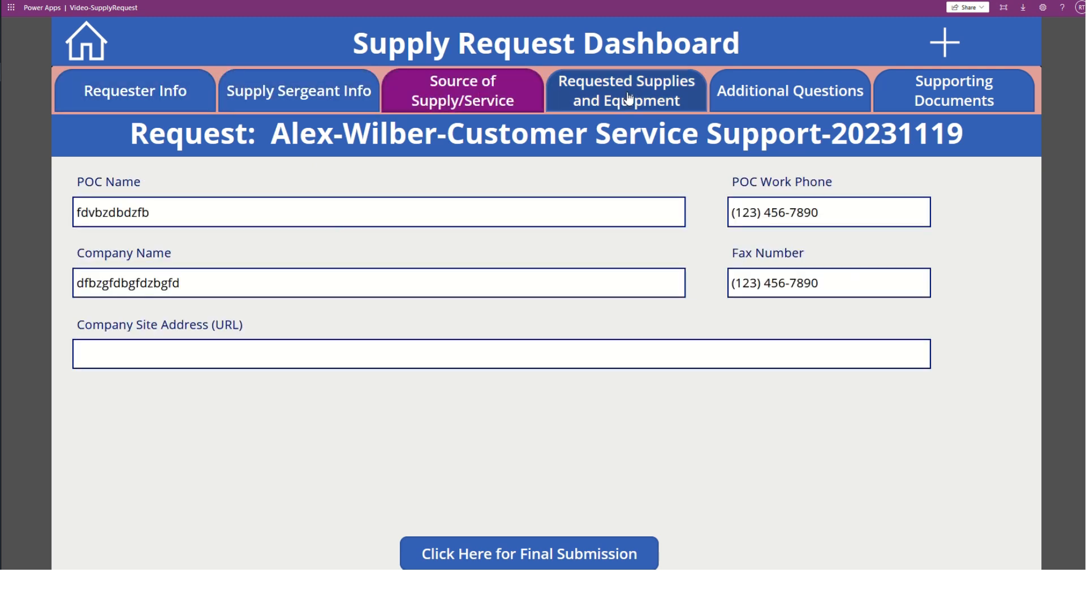
{"action": "left_click", "coordinate": [634, 101]}
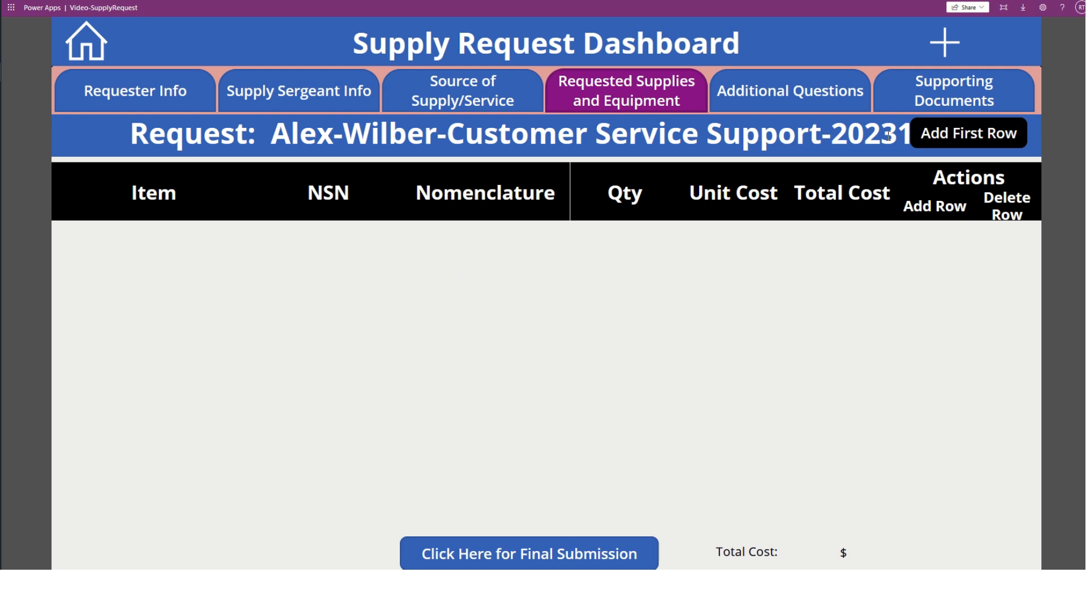
{"action": "left_click", "coordinate": [939, 134]}
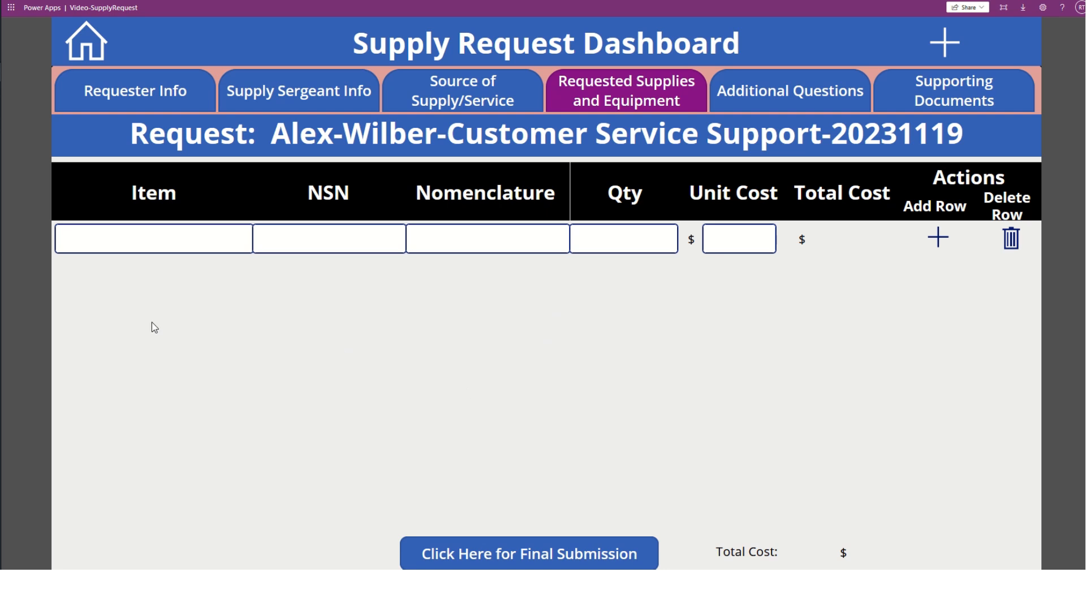
{"action": "left_click", "coordinate": [224, 238]}
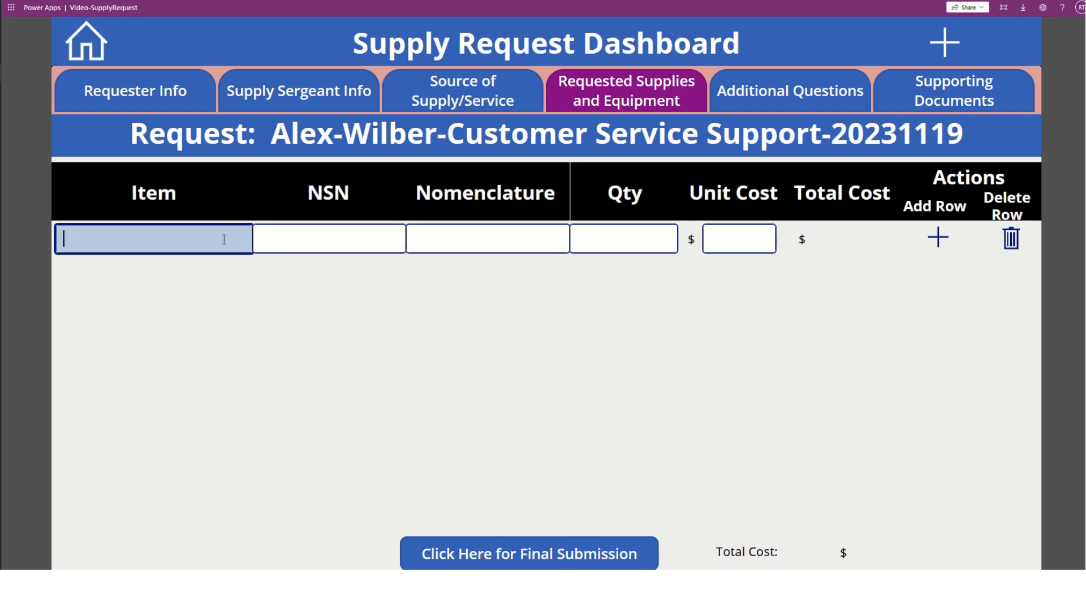
{"action": "type", "text": "Pencil"}
{"action": "left_click", "coordinate": [384, 237]}
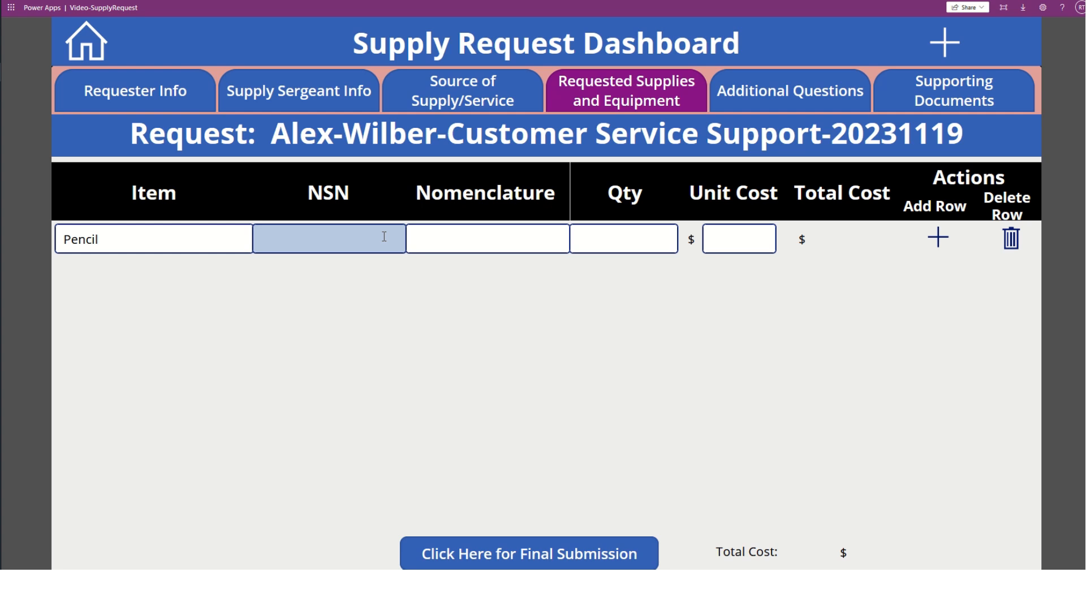
{"action": "left_click", "coordinate": [384, 236]}
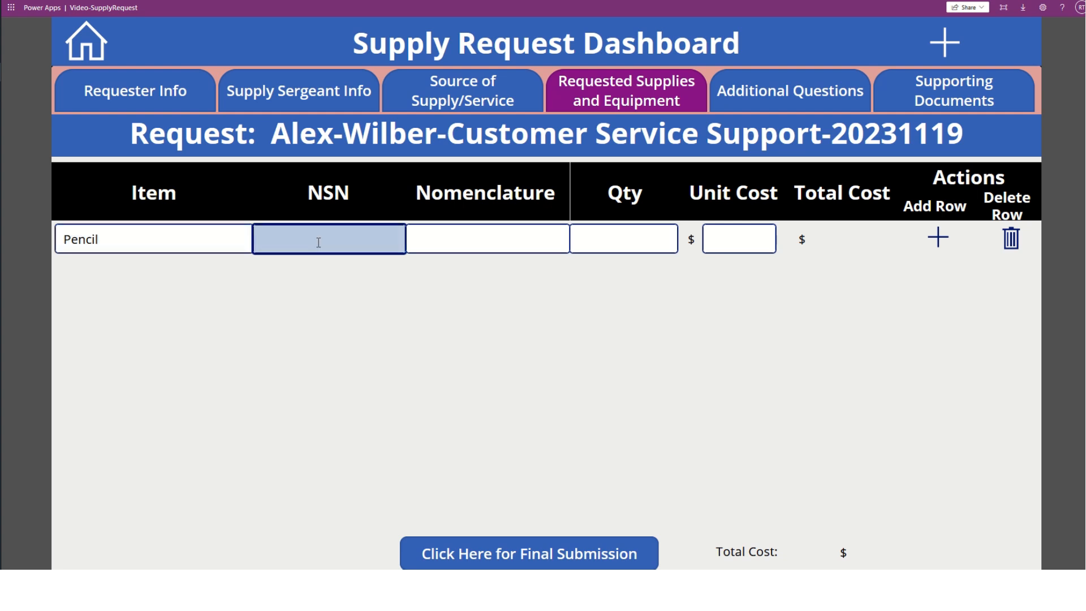
{"action": "left_click", "coordinate": [183, 239]}
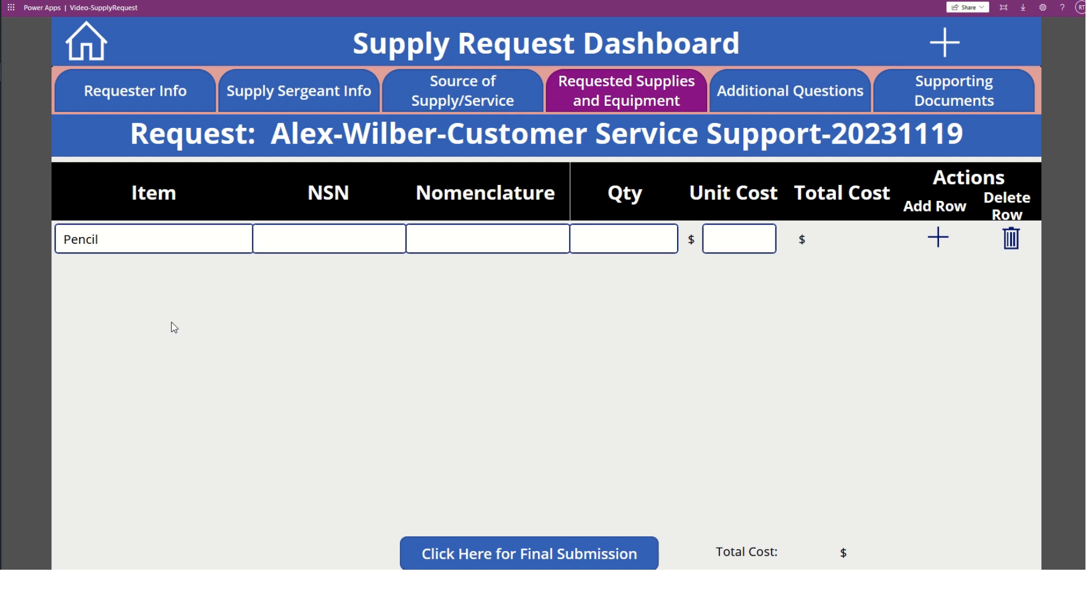
{"action": "left_click", "coordinate": [302, 240]}
{"action": "type", "text": "1234-25-365-3652"}
{"action": "left_click", "coordinate": [249, 332]}
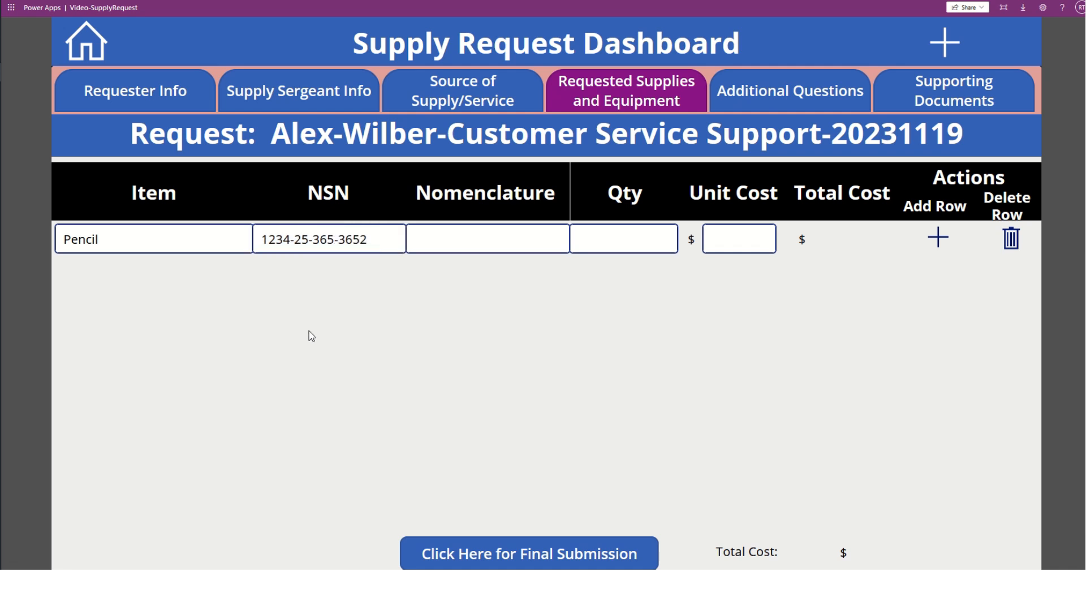
Step: Copy the item name Pencil into the row's Nomenclature
{"action": "left_click", "coordinate": [462, 247]}
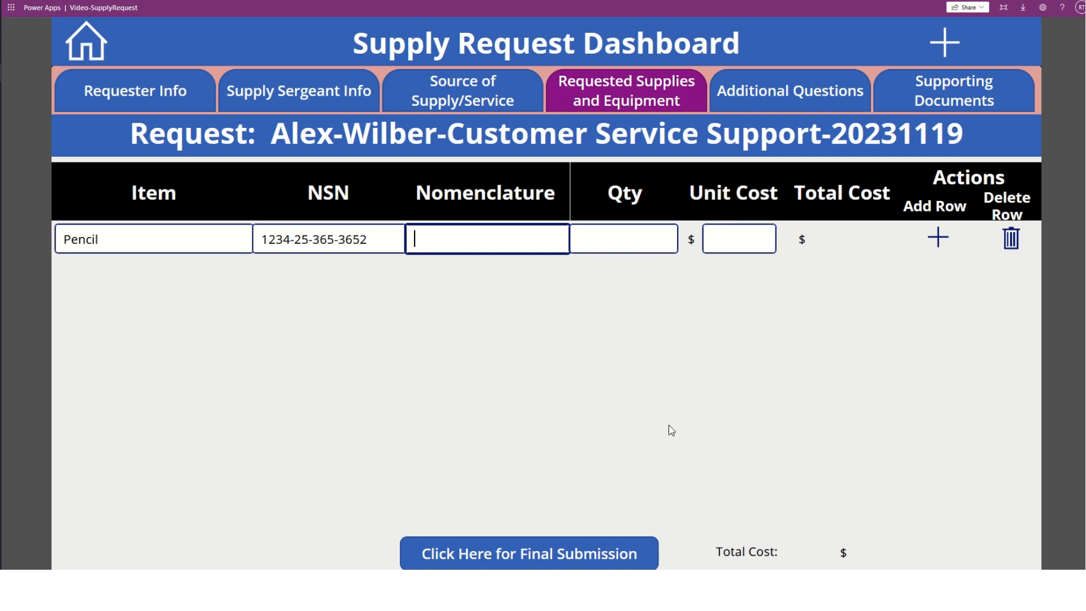
{"action": "double_click", "coordinate": [162, 234]}
{"action": "key", "text": "ctrl+c"}
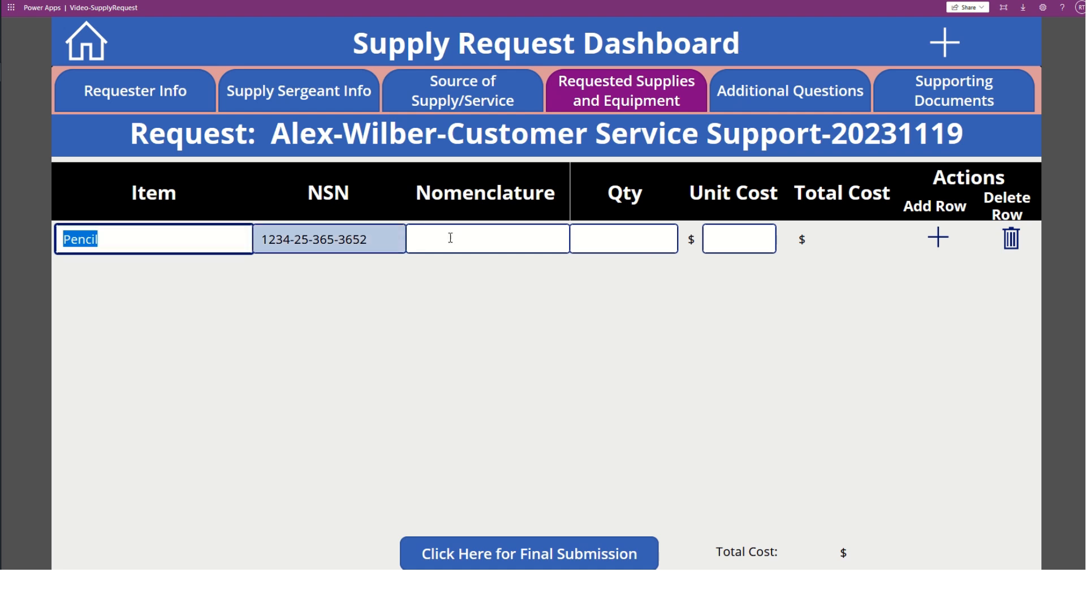
{"action": "left_click", "coordinate": [497, 239]}
{"action": "key", "text": "ctrl+v"}
Step: Set the pencil row's quantity to 4 and its unit cost to 3.99
{"action": "left_click", "coordinate": [613, 237]}
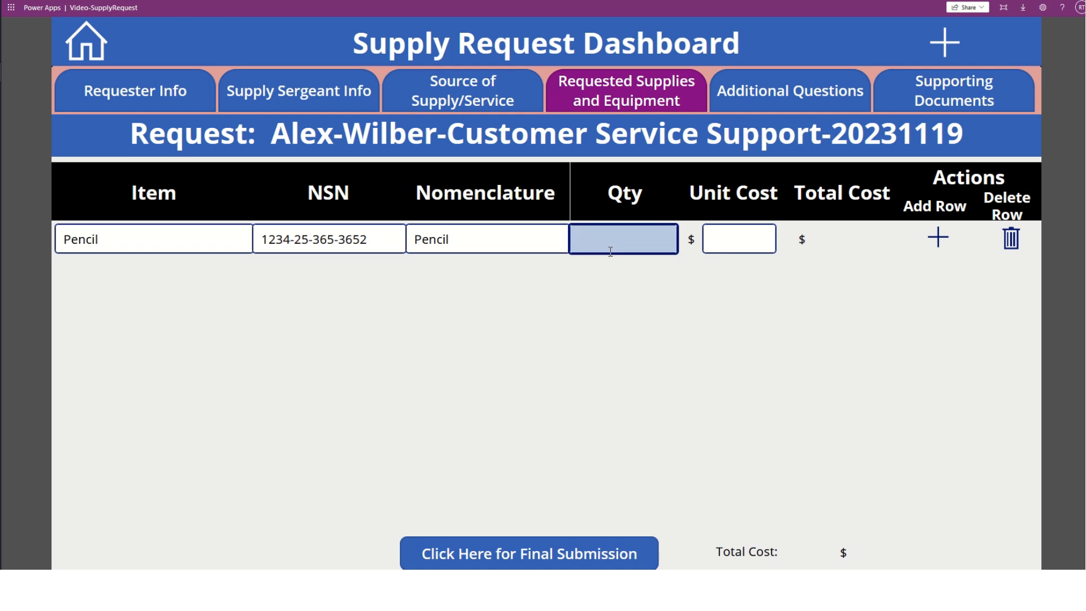
{"action": "type", "text": "4"}
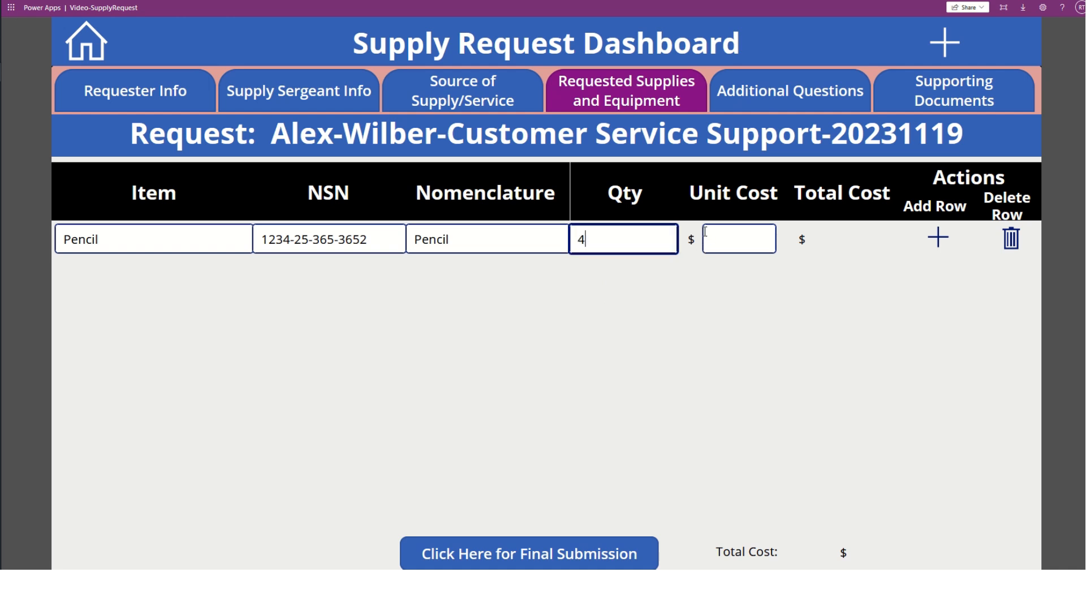
{"action": "left_click", "coordinate": [729, 241]}
{"action": "left_click", "coordinate": [729, 239]}
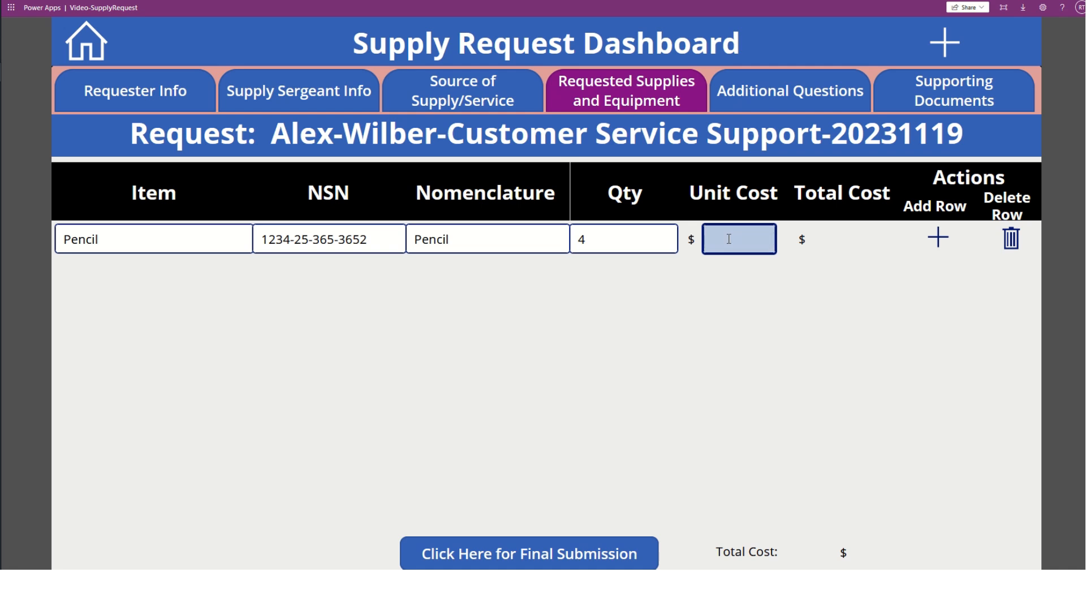
{"action": "type", "text": "3.99"}
{"action": "left_click", "coordinate": [741, 266]}
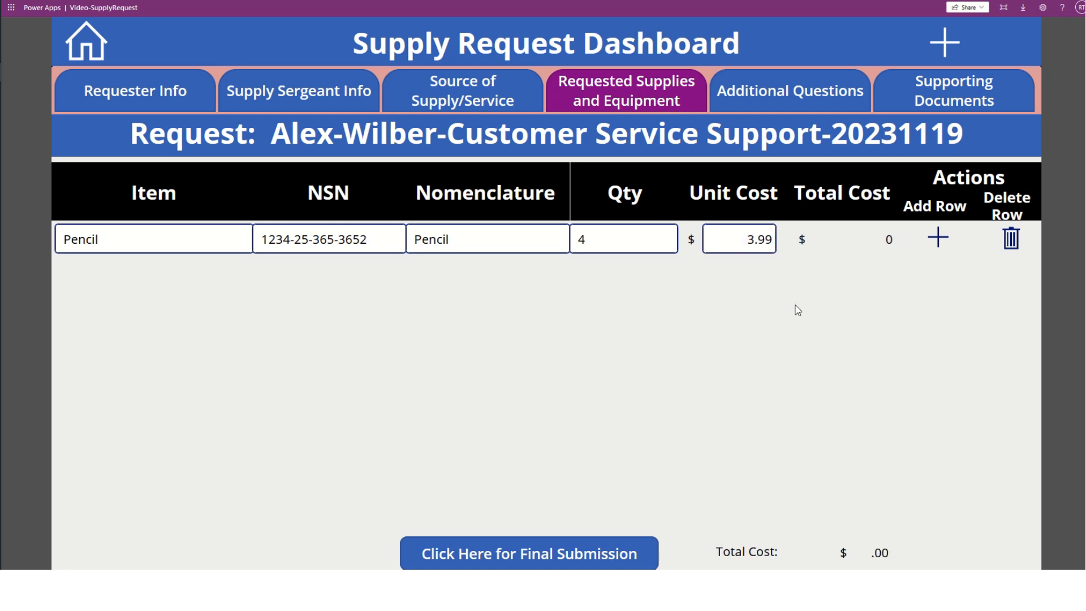
Step: Change the pencil row's unit cost to 3.98
{"action": "left_click", "coordinate": [774, 241]}
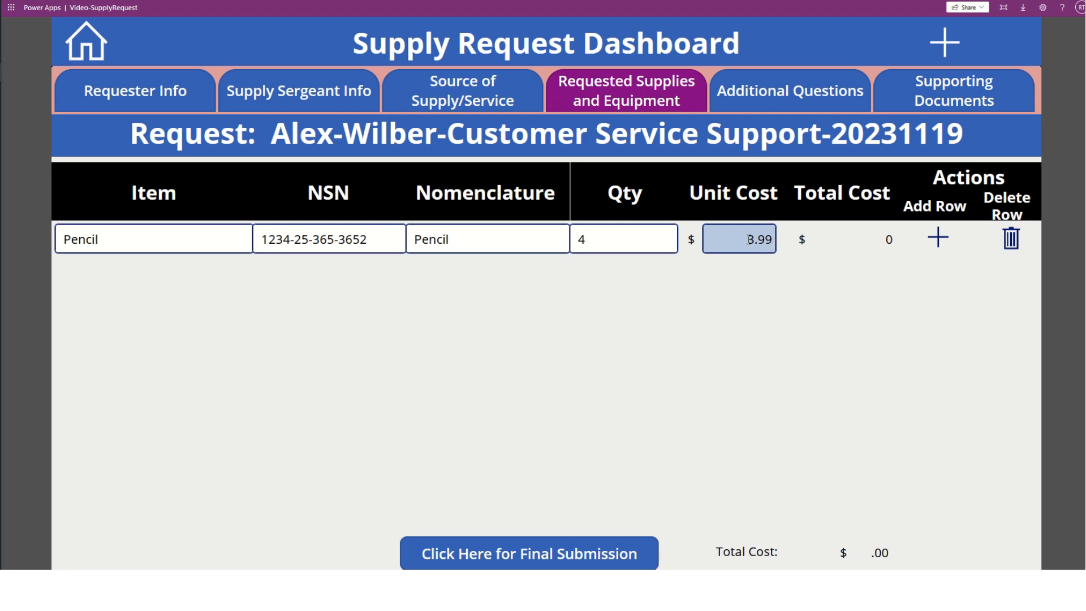
{"action": "left_click", "coordinate": [768, 239]}
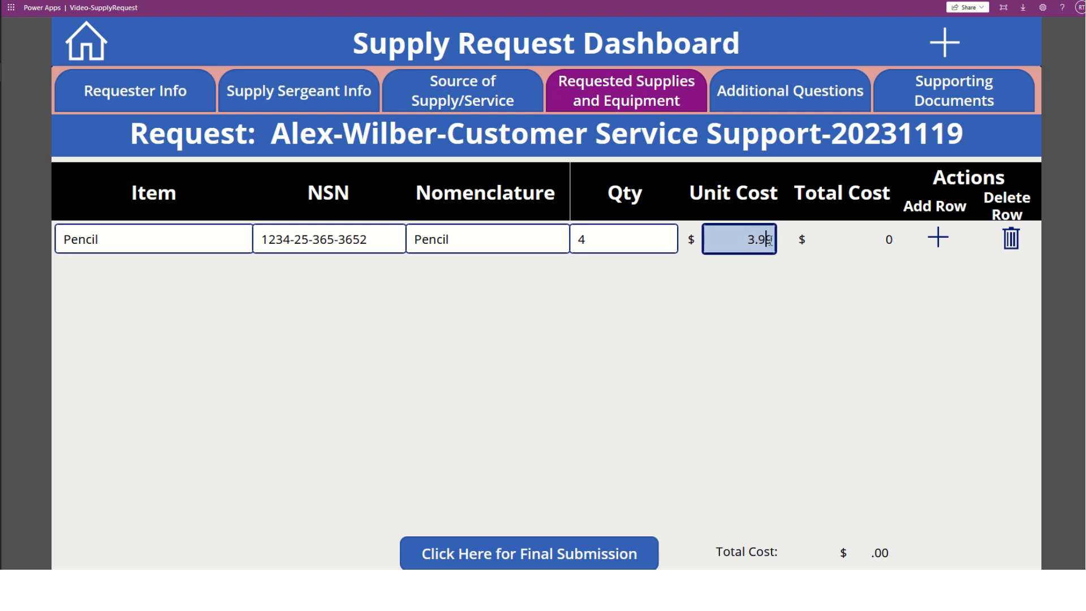
{"action": "key", "text": "BackSpace"}
{"action": "type", "text": "8"}
{"action": "left_click", "coordinate": [739, 362]}
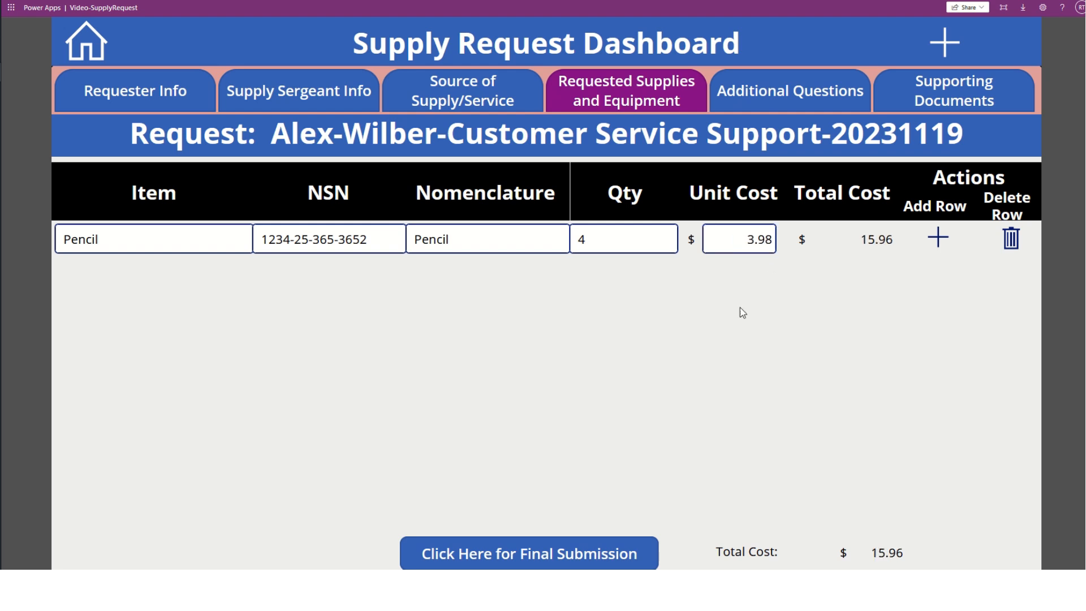
Step: Set the pencil row's unit cost back to 3.99
{"action": "left_click", "coordinate": [774, 239]}
{"action": "key", "text": "BackSpace"}
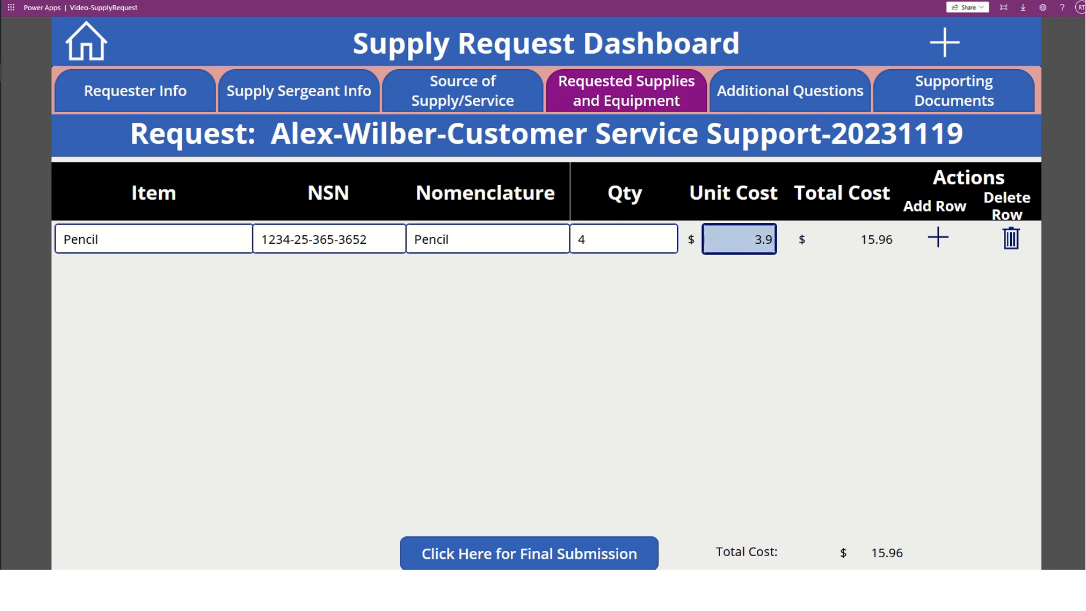
{"action": "type", "text": "9"}
{"action": "left_click", "coordinate": [759, 305]}
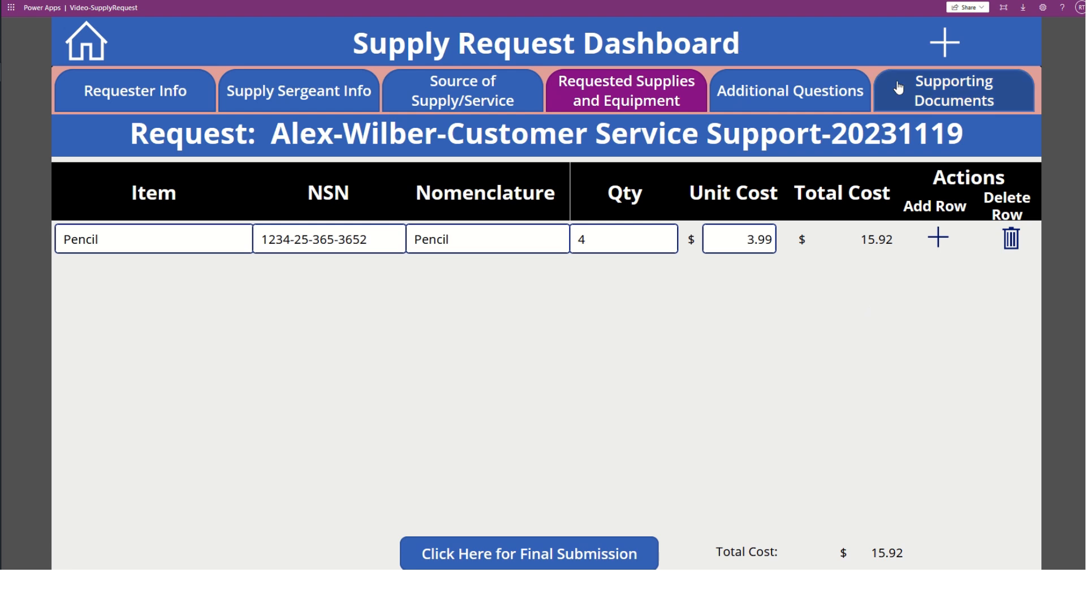
Step: In the additional questions, answer yes to at least 3 quotes being attached and to the request being for OCIE
{"action": "left_click", "coordinate": [802, 104]}
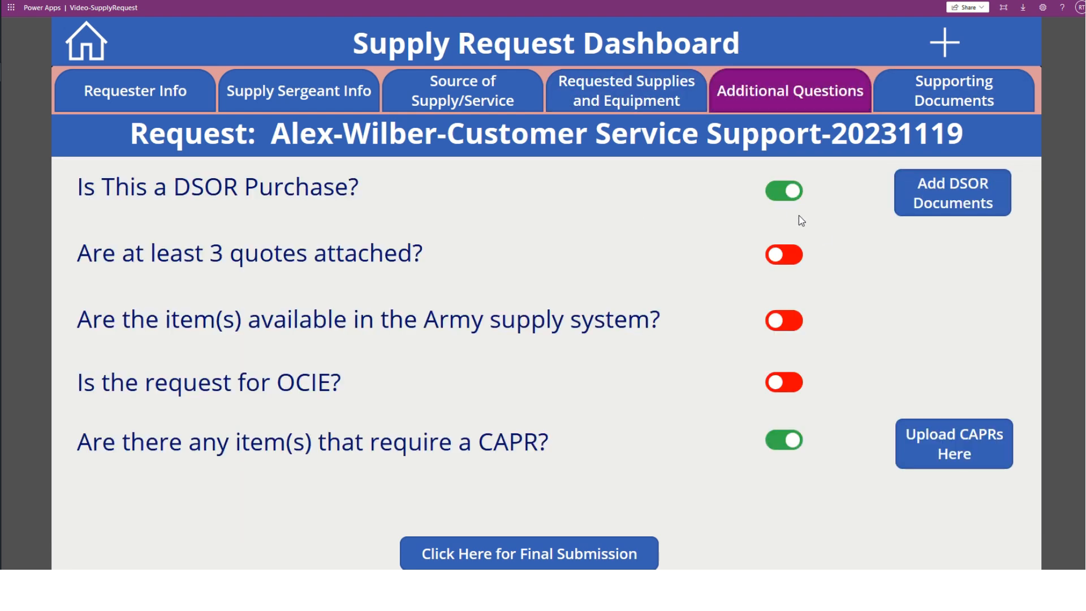
{"action": "left_click", "coordinate": [793, 257]}
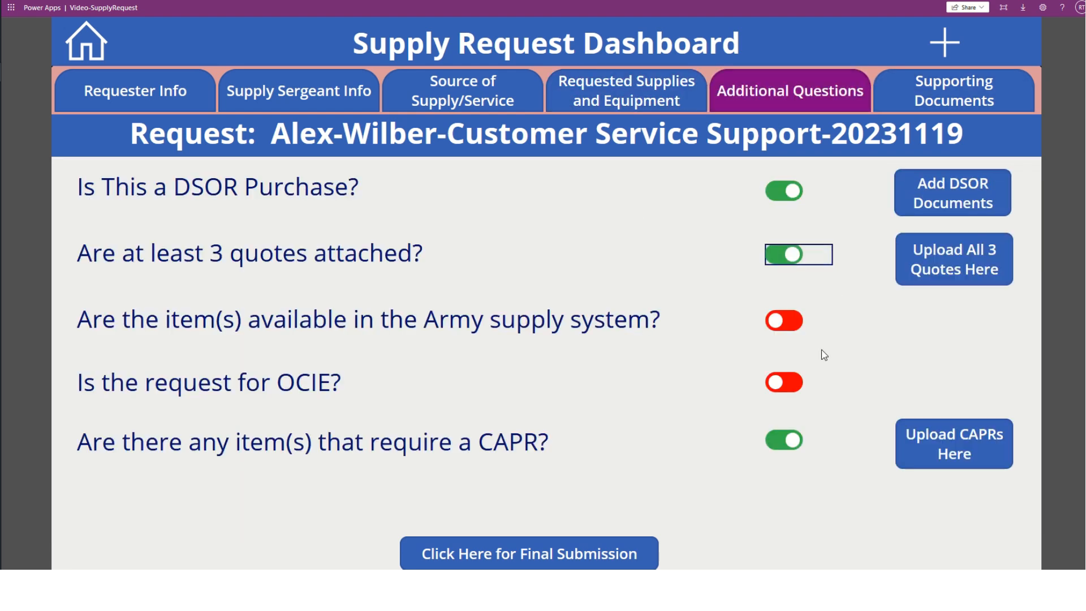
{"action": "left_click", "coordinate": [793, 382]}
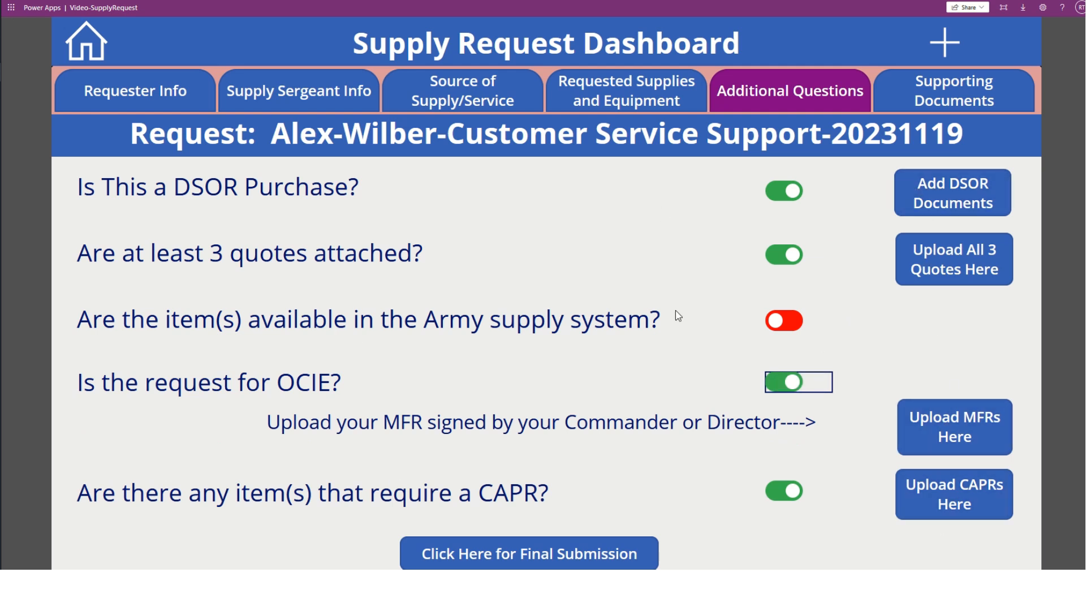
Step: Look at the request's supporting documents and its file attachment page, and return to the dashboard without attaching anything
{"action": "left_click", "coordinate": [950, 97]}
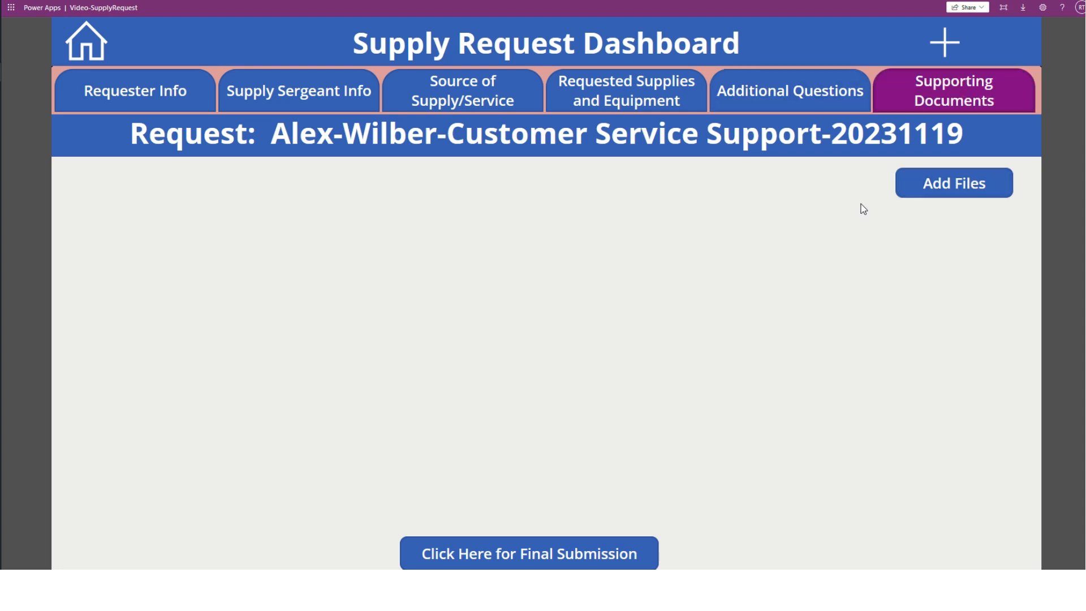
{"action": "left_click", "coordinate": [939, 190]}
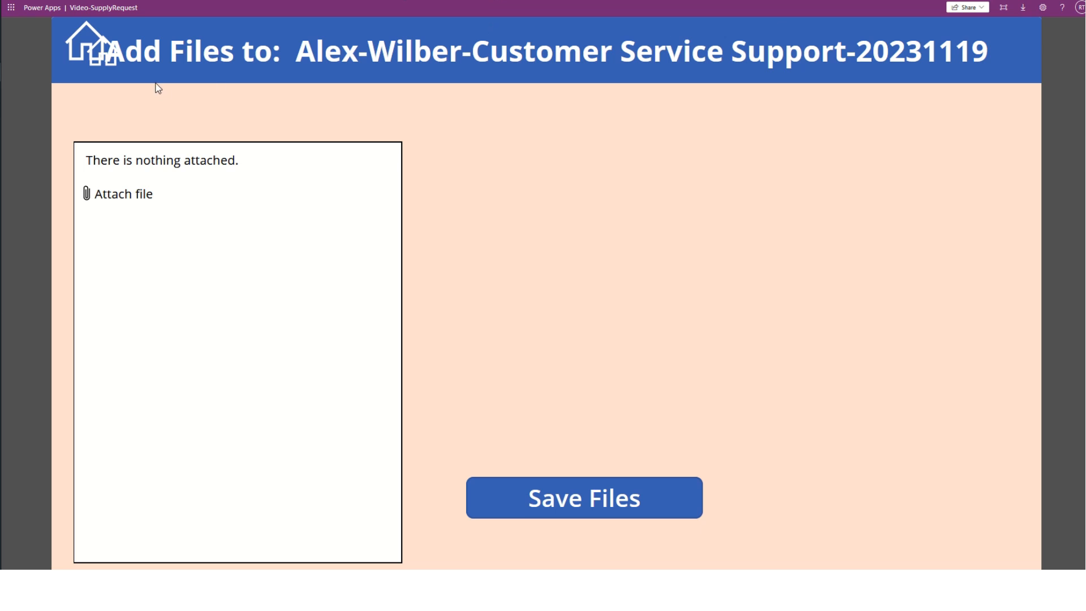
{"action": "left_click", "coordinate": [115, 68]}
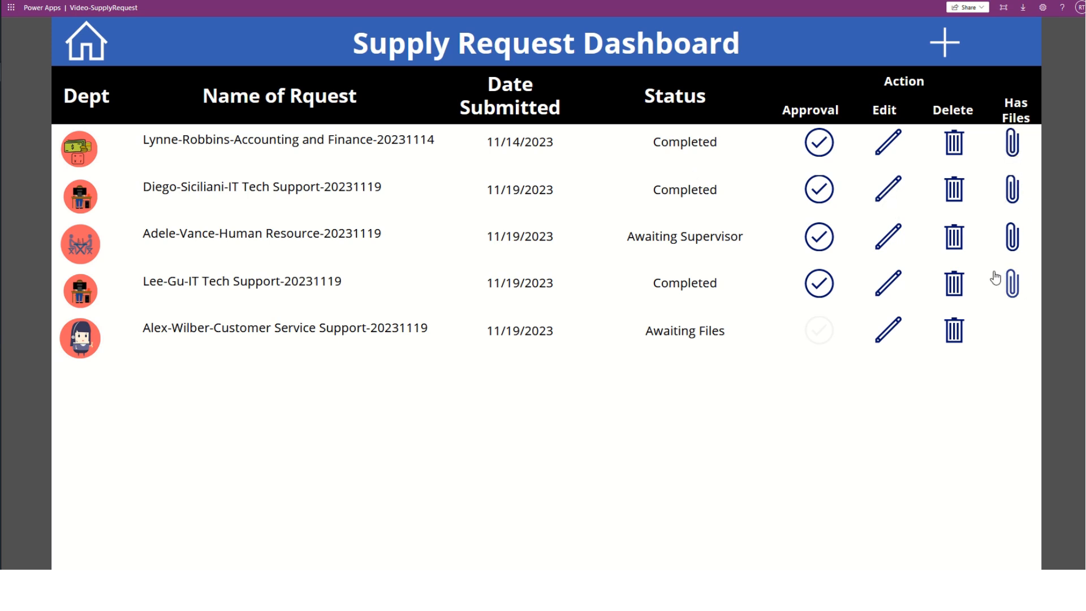
Step: Review the supporting documents list of the first IT Tech Support request and return to the dashboard
{"action": "left_click", "coordinate": [883, 195]}
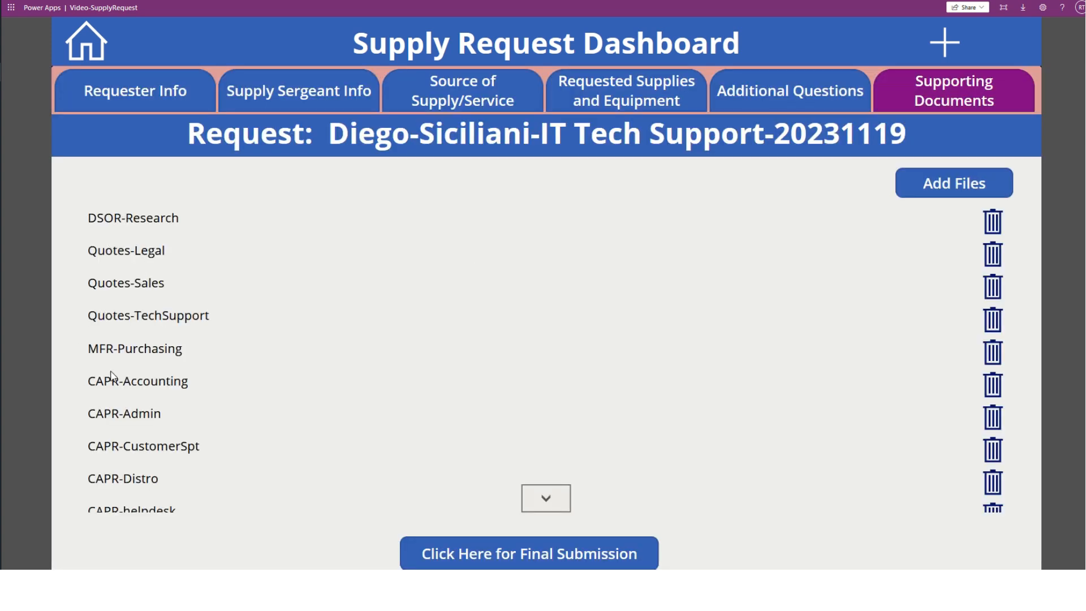
{"action": "scroll", "coordinate": [136, 440], "scroll_direction": "down", "scroll_amount": 3}
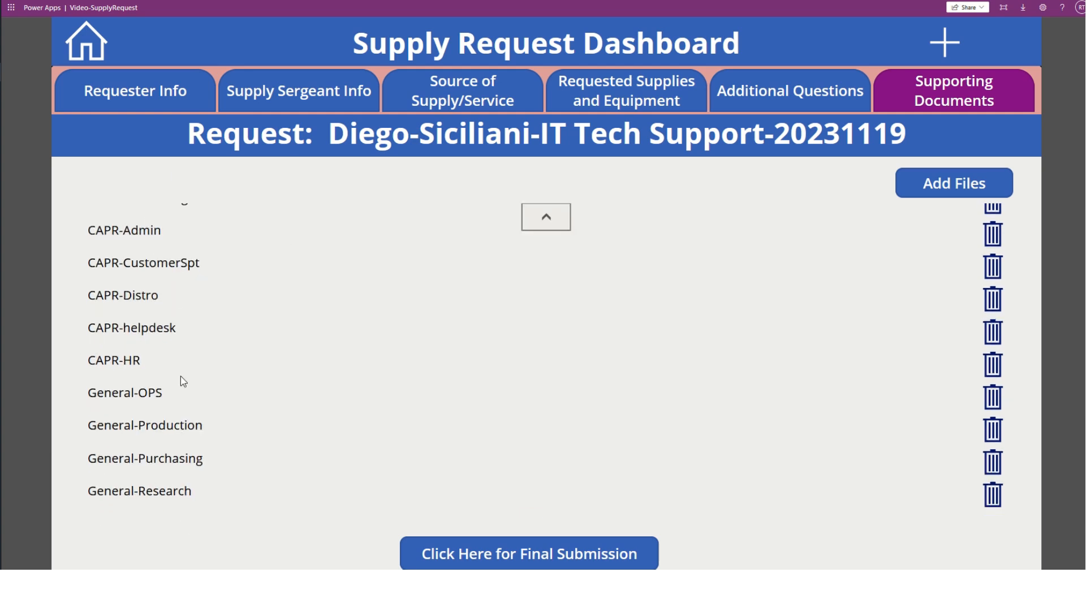
{"action": "scroll", "coordinate": [156, 506], "scroll_direction": "up", "scroll_amount": 3}
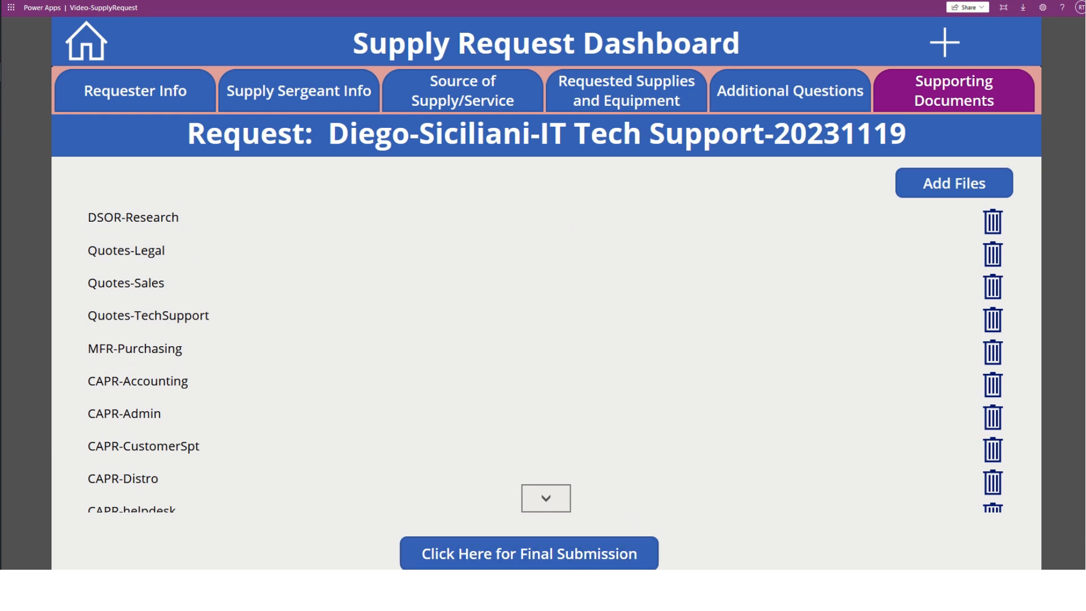
{"action": "left_click", "coordinate": [102, 49]}
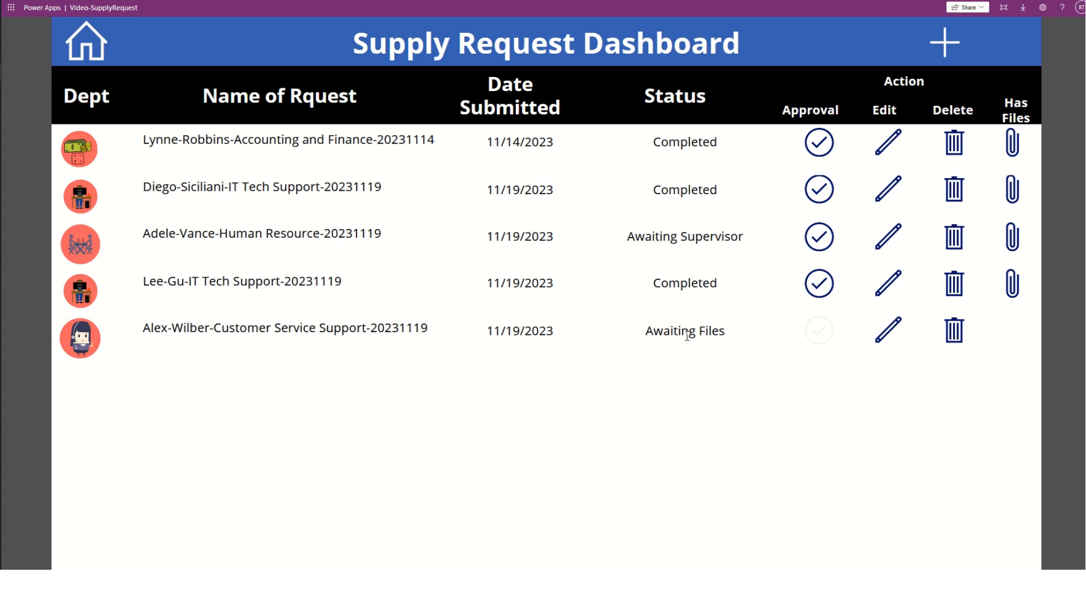
Step: Reopen the Customer Service Support request and make its final submission, saving the requester's acknowledgement
{"action": "left_click", "coordinate": [889, 337]}
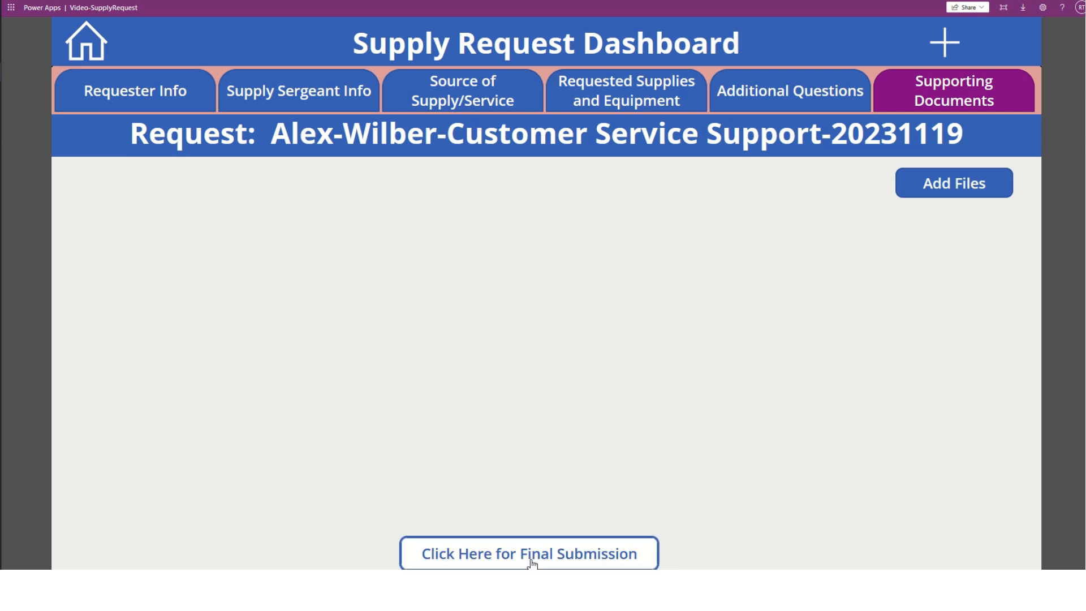
{"action": "left_click", "coordinate": [532, 563]}
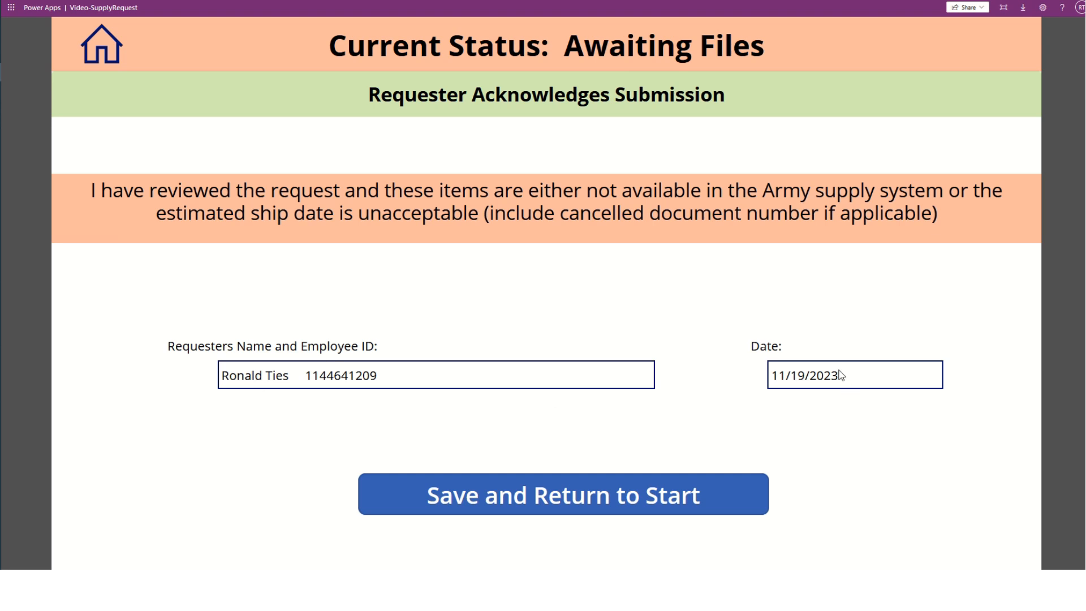
{"action": "left_click", "coordinate": [651, 511]}
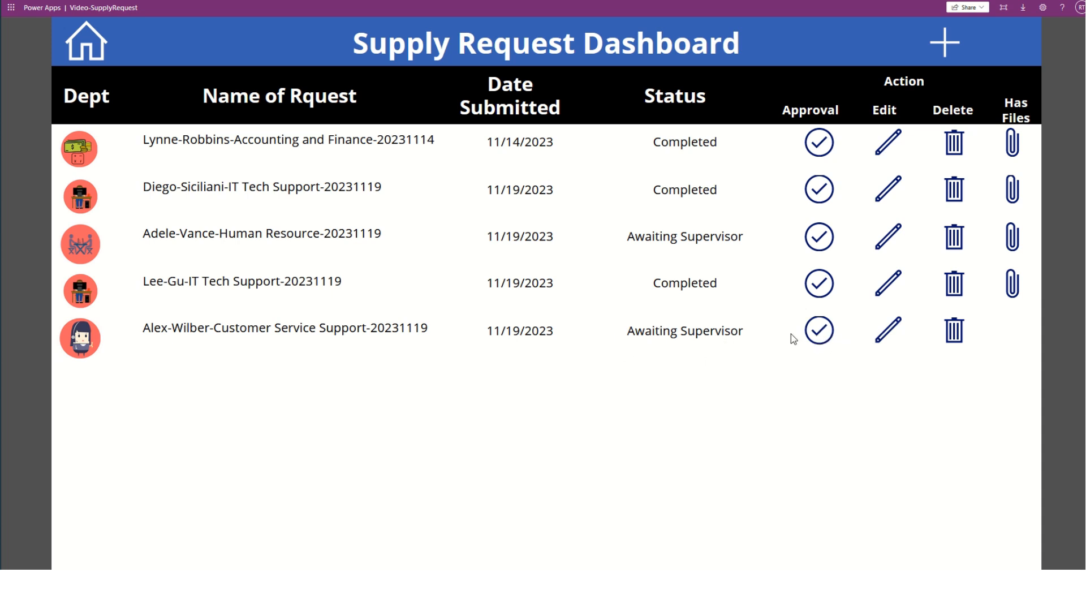
Step: Complete the Supervisor approval of the Customer Service Support request with the note bfdngfmn, then sign and save it
{"action": "left_click", "coordinate": [821, 334]}
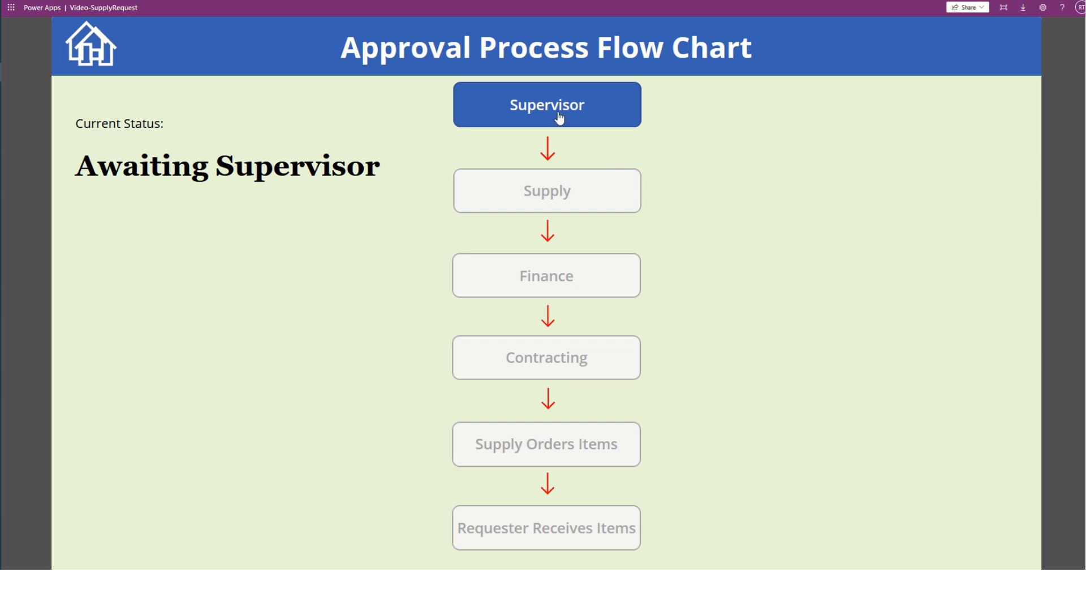
{"action": "left_click", "coordinate": [559, 108]}
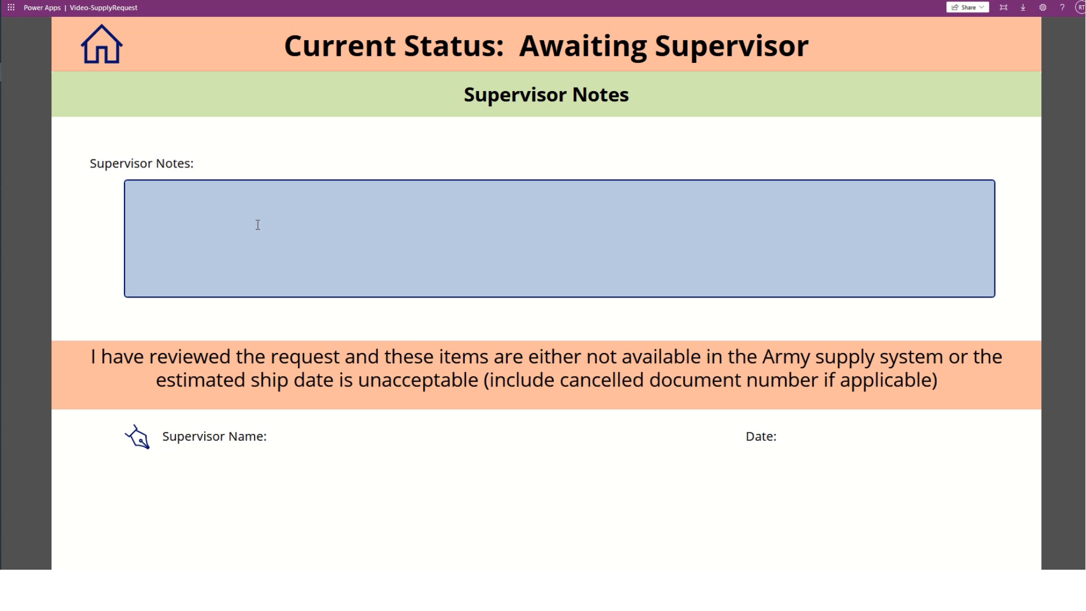
{"action": "left_click", "coordinate": [249, 239]}
{"action": "type", "text": "bfdngfmn"}
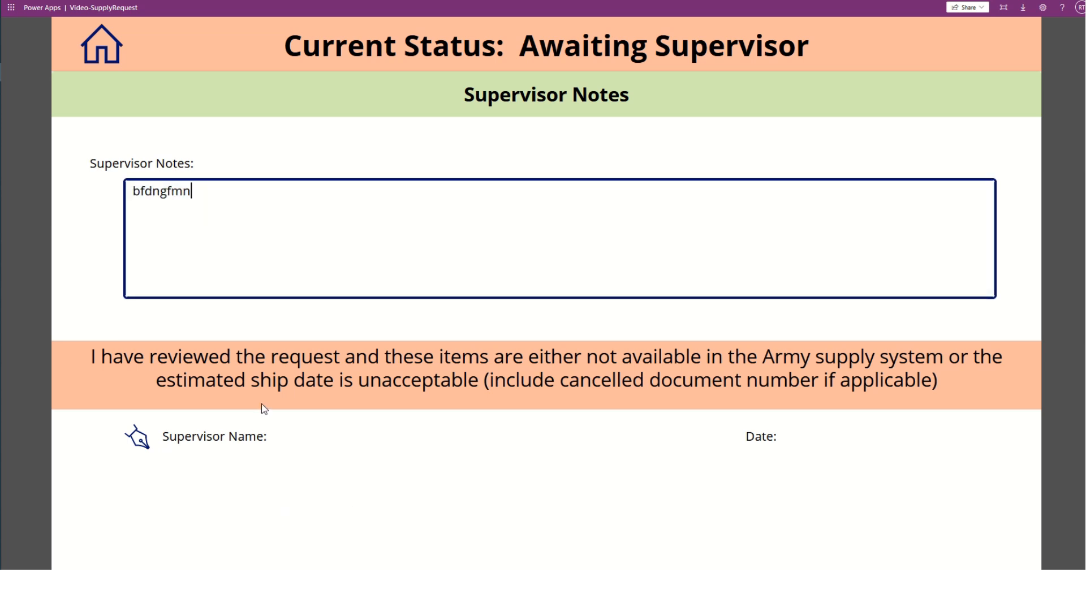
{"action": "left_click", "coordinate": [147, 446]}
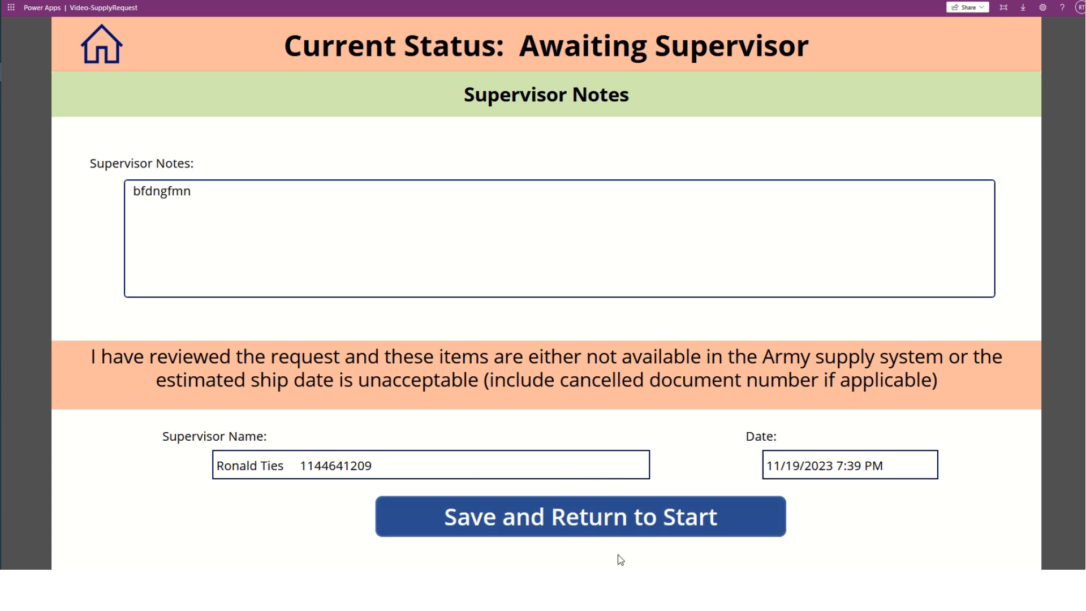
{"action": "left_click", "coordinate": [581, 520]}
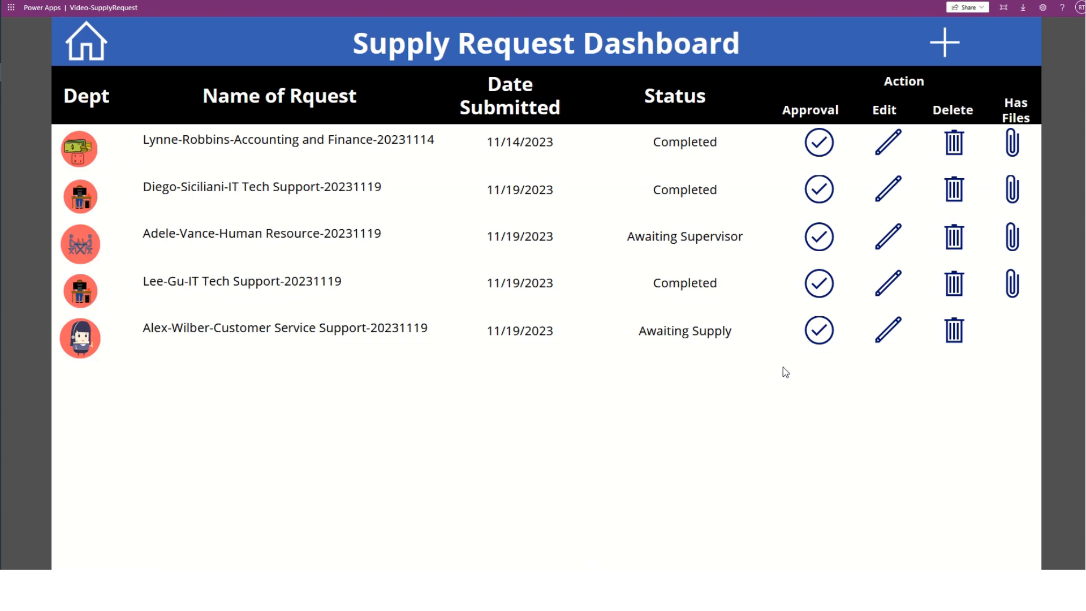
Step: Sign and save the Supply stage of the Customer Service Support request, keeping CTA 50-900 as the local purchase authorization
{"action": "left_click", "coordinate": [819, 330]}
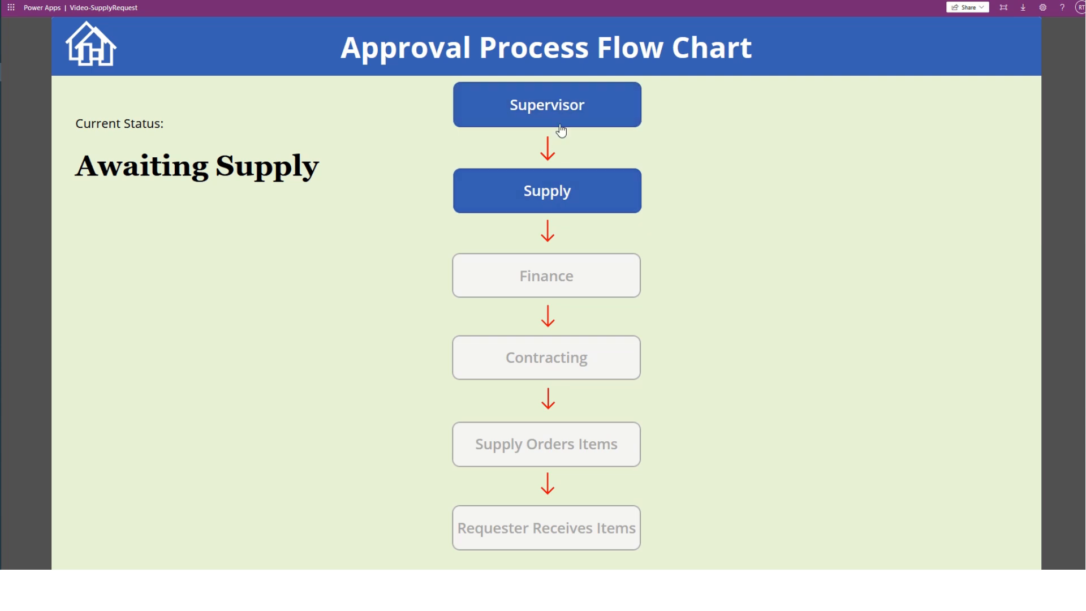
{"action": "left_click", "coordinate": [558, 198]}
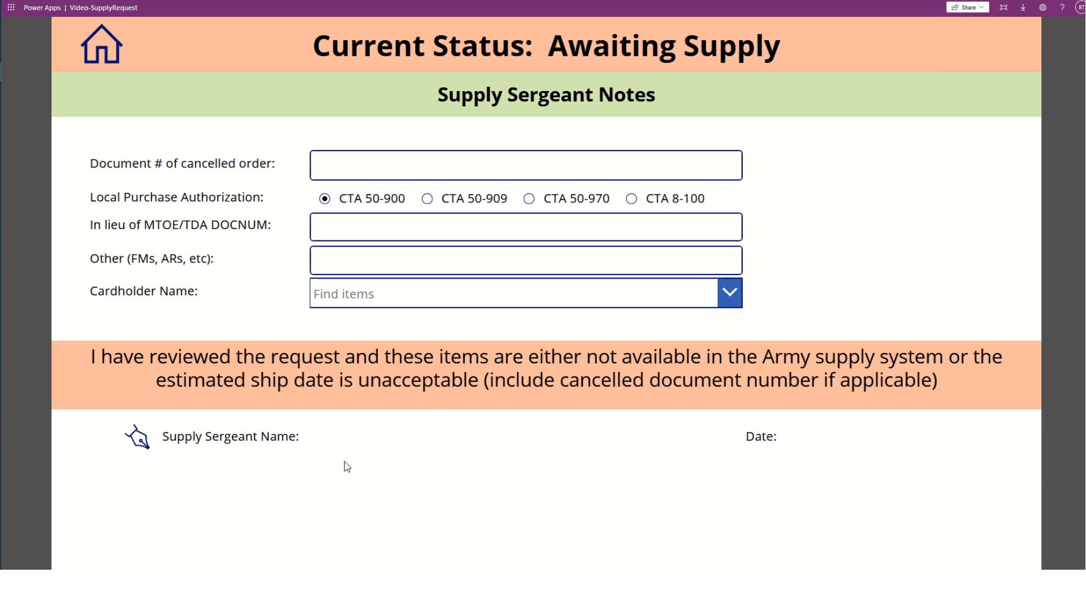
{"action": "left_click", "coordinate": [140, 447]}
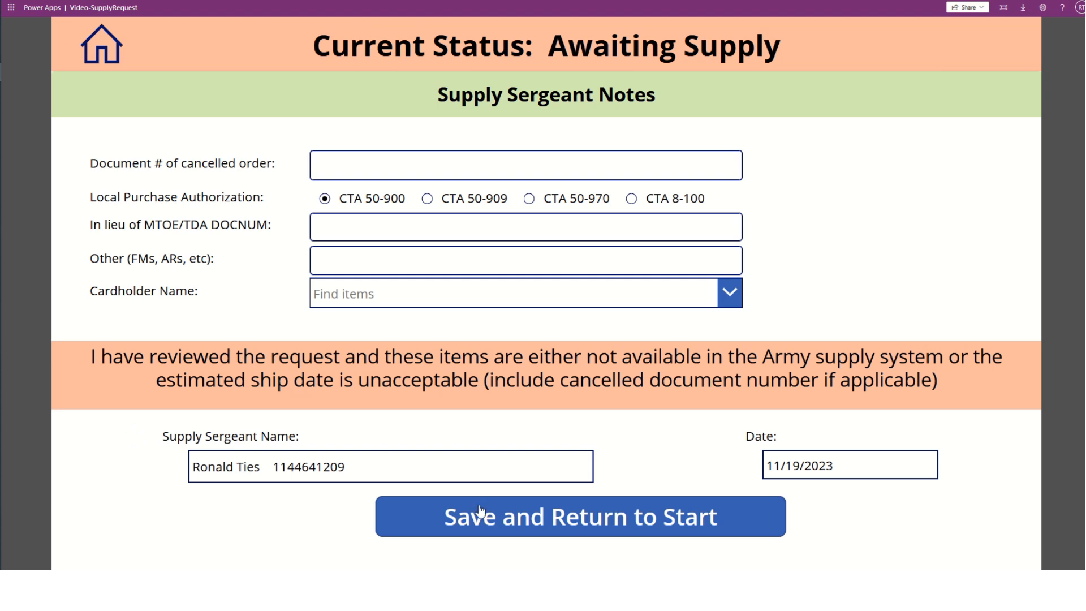
{"action": "left_click", "coordinate": [491, 517]}
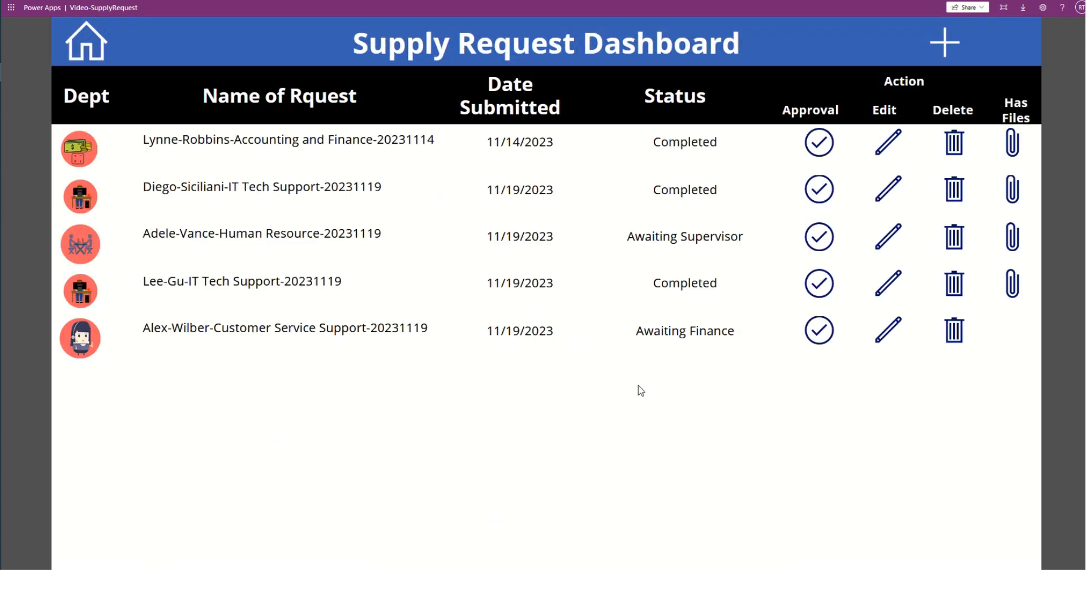
Step: Complete the Finance stage with No for availability through other ordering systems, and sign and save it
{"action": "left_click", "coordinate": [819, 331]}
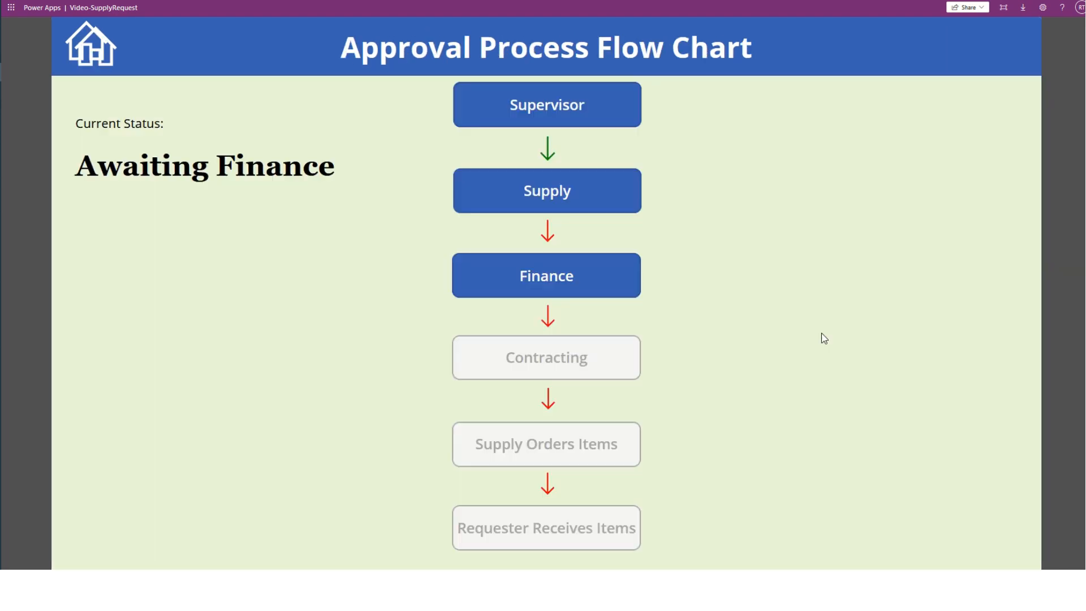
{"action": "left_click", "coordinate": [599, 283]}
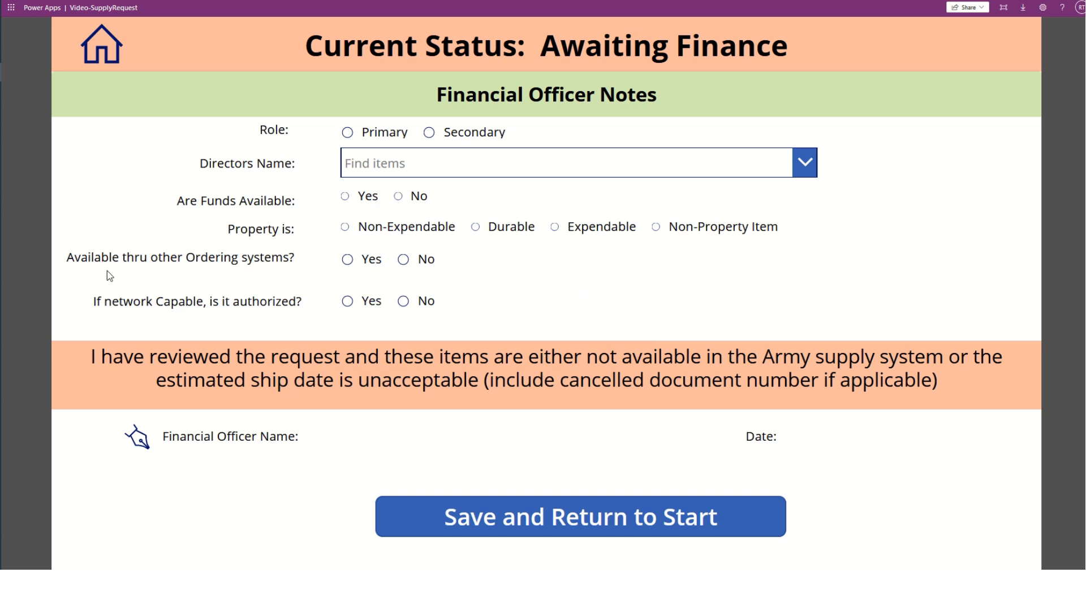
{"action": "left_click", "coordinate": [348, 259]}
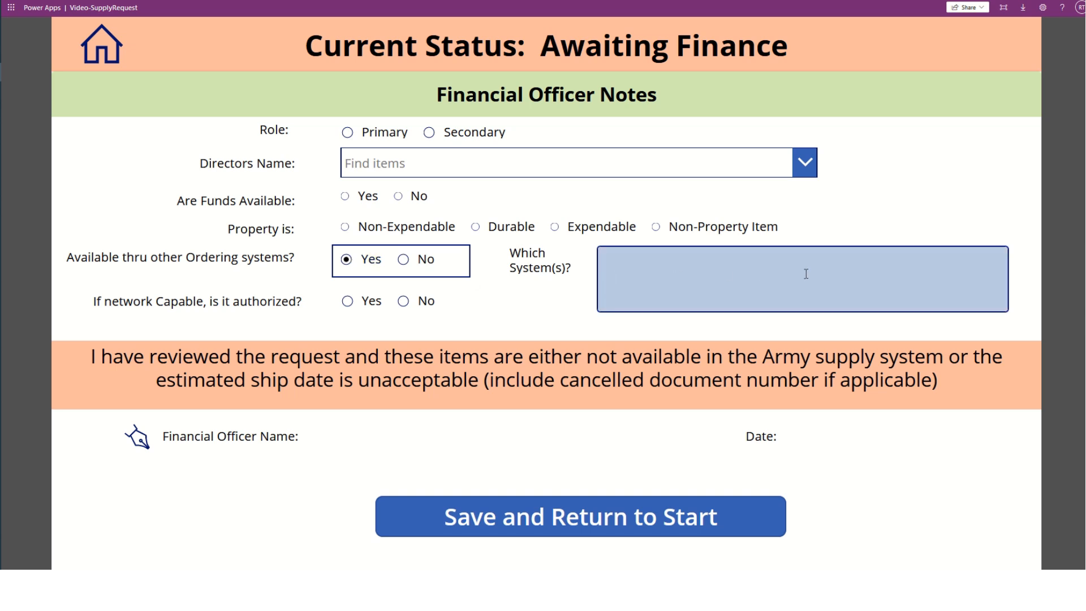
{"action": "left_click", "coordinate": [405, 259]}
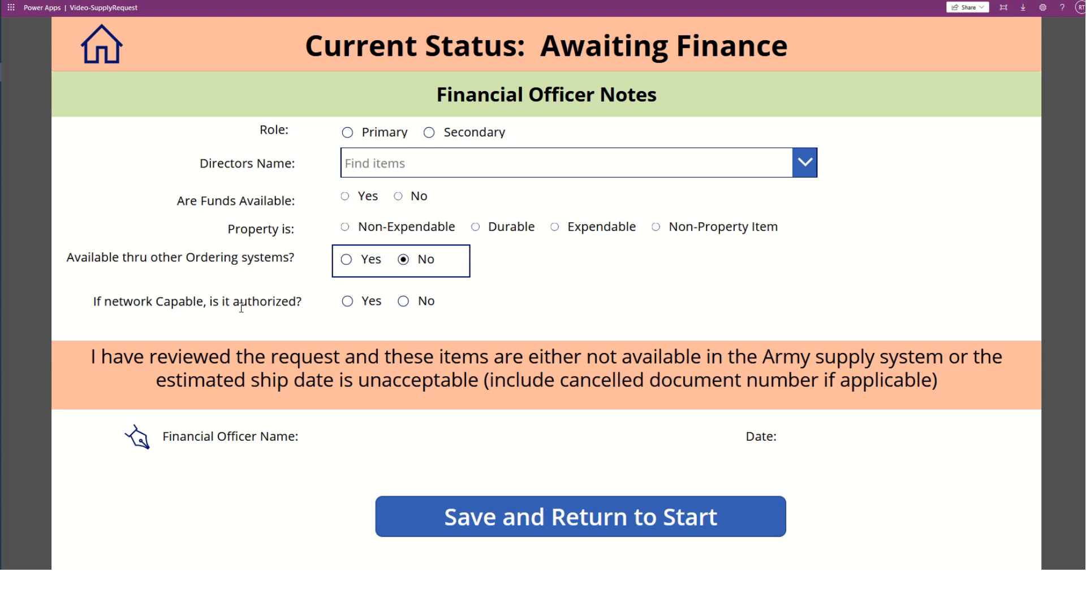
{"action": "left_click", "coordinate": [136, 446]}
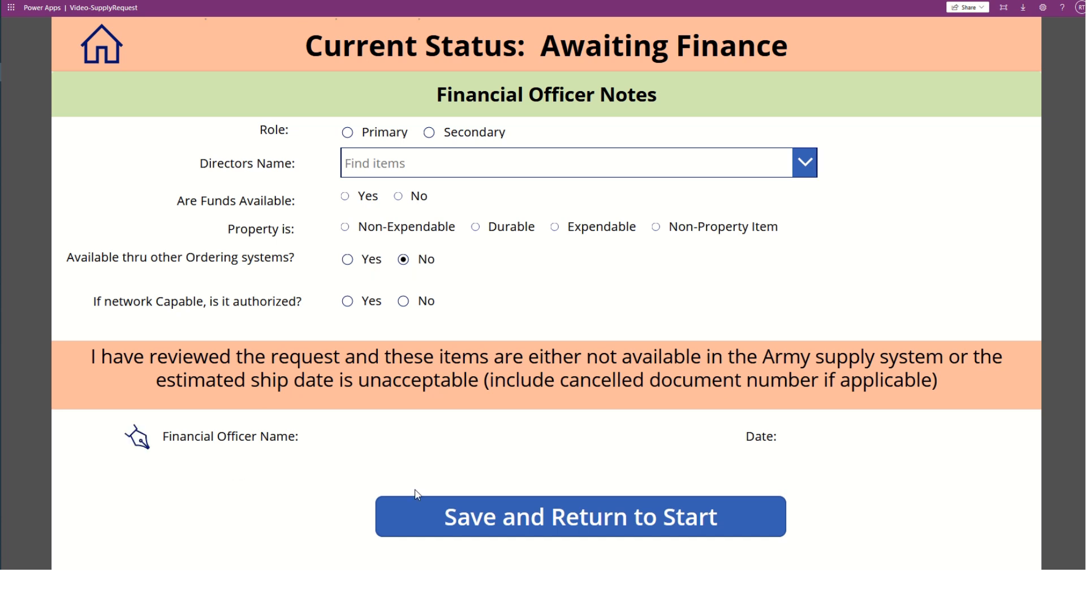
{"action": "left_click", "coordinate": [604, 525]}
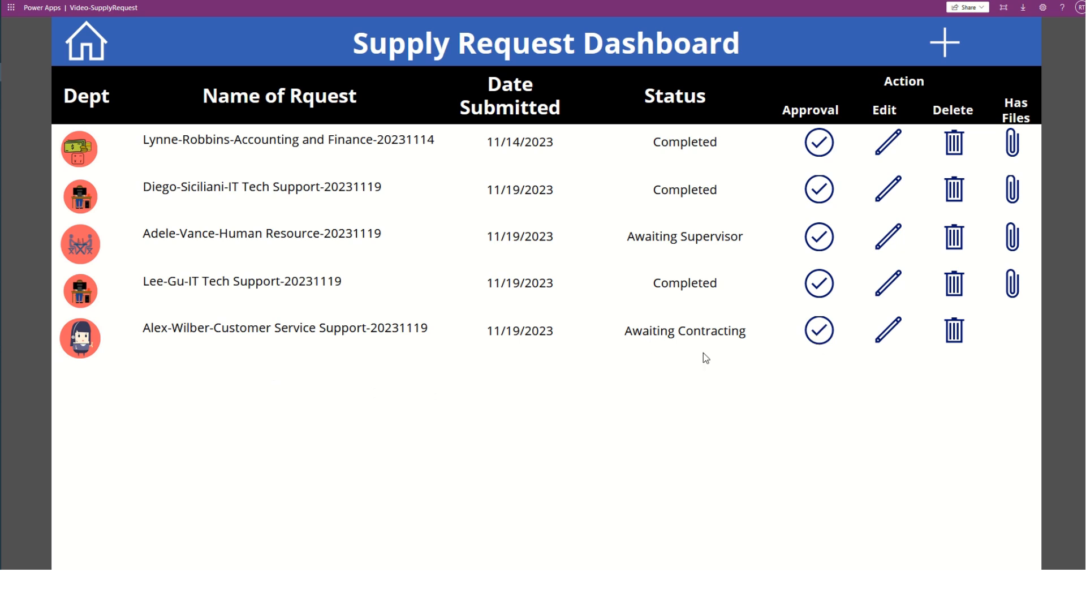
Step: Complete the Contracting stage with the note bvgfxbnvcf, and sign and save it as contracting officer
{"action": "left_click", "coordinate": [819, 333]}
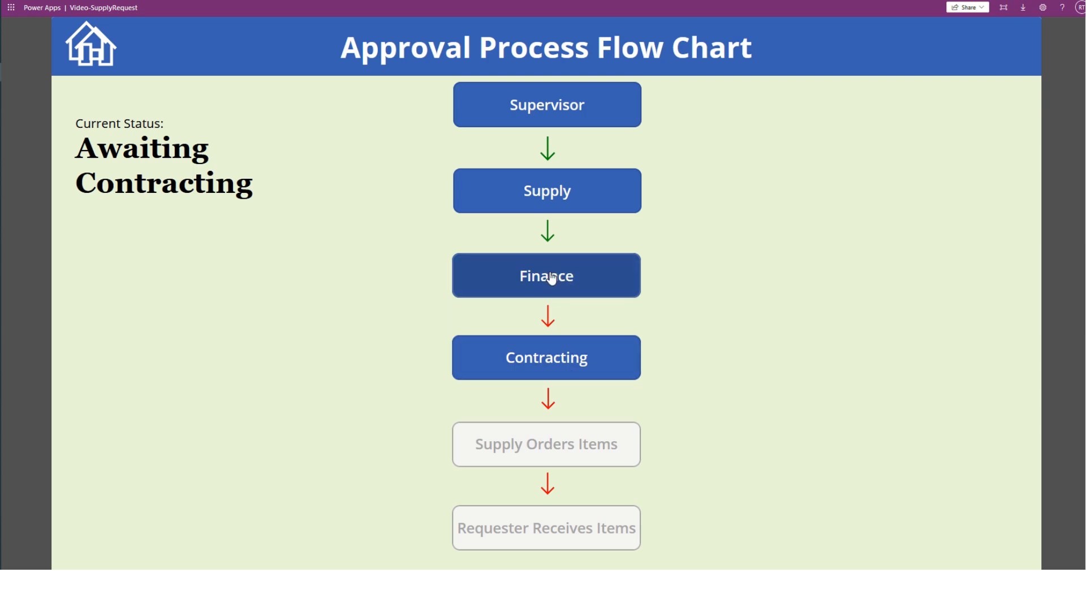
{"action": "left_click", "coordinate": [570, 368]}
{"action": "left_click", "coordinate": [245, 208]}
{"action": "type", "text": "bvgfxbnvcf"}
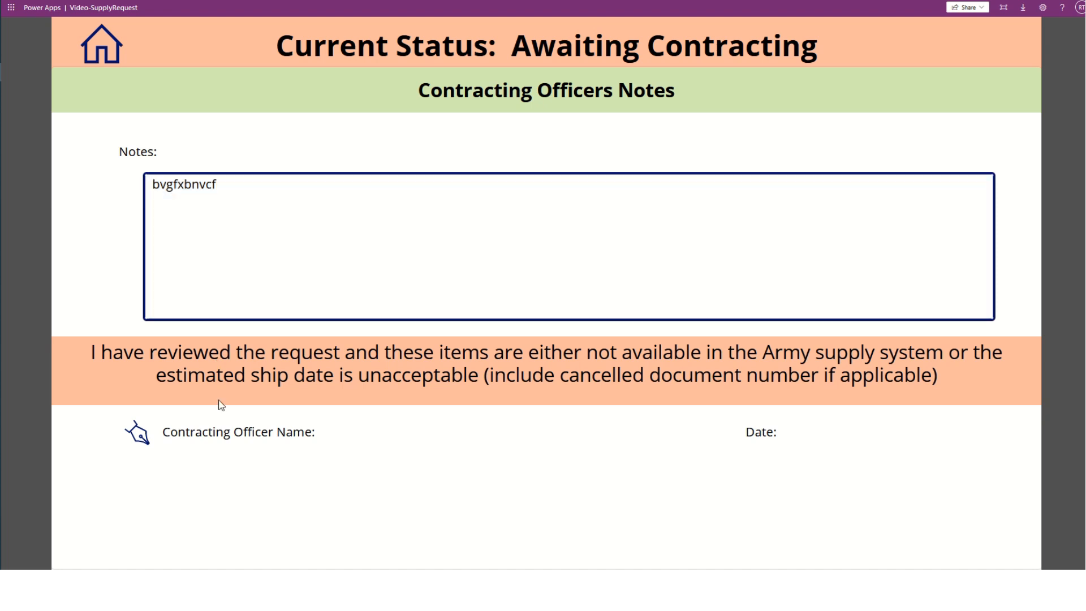
{"action": "left_click", "coordinate": [142, 449]}
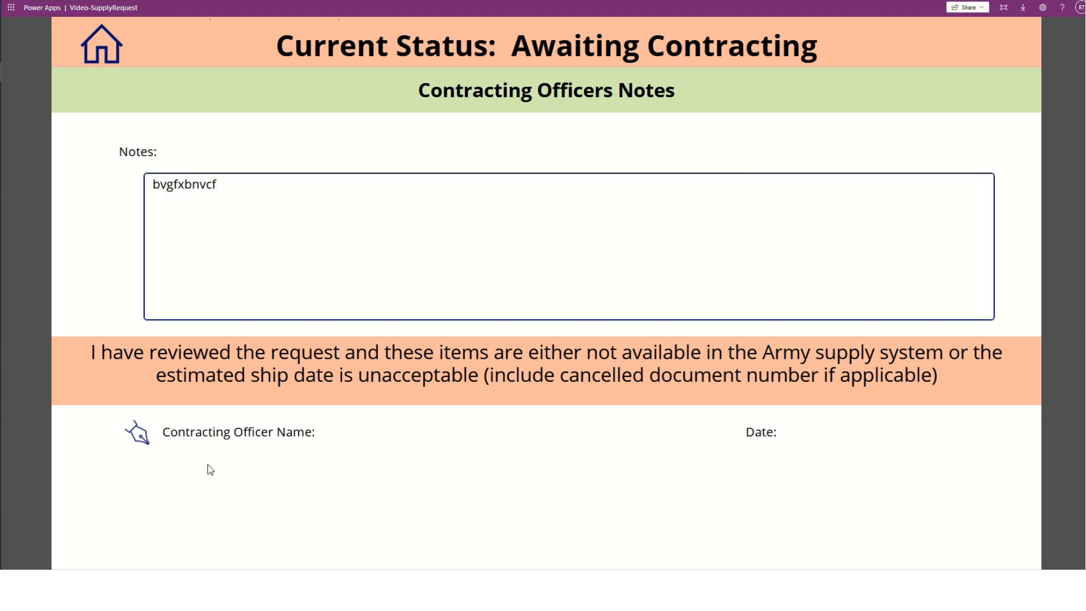
{"action": "left_click", "coordinate": [513, 517]}
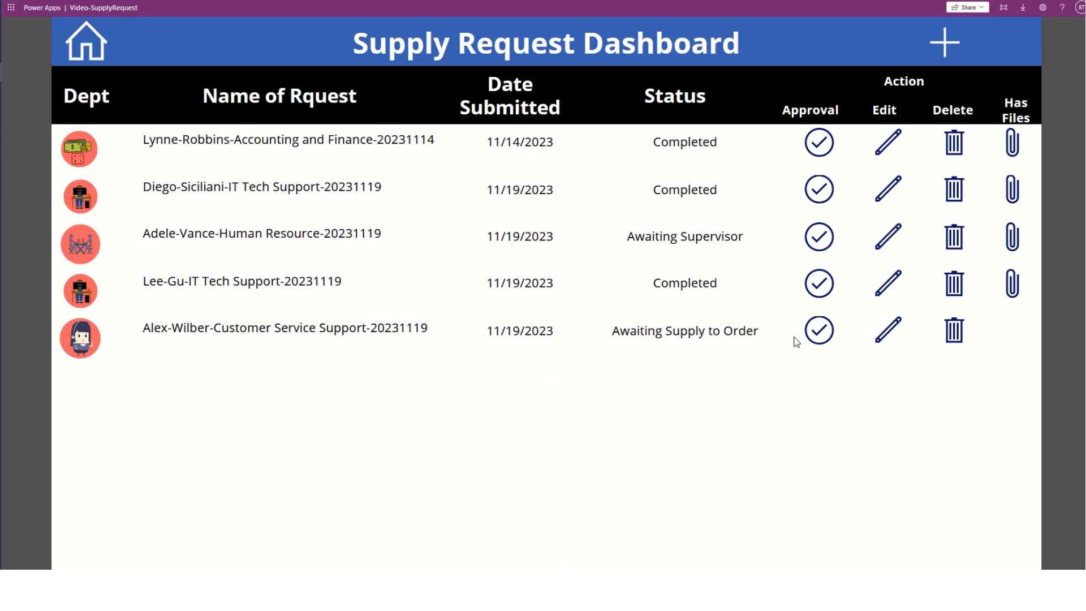
Step: Sign the Supply Orders Items stage of the Customer Service Support request as supply sergeant, leaving the notes empty, and save it
{"action": "left_click", "coordinate": [819, 330]}
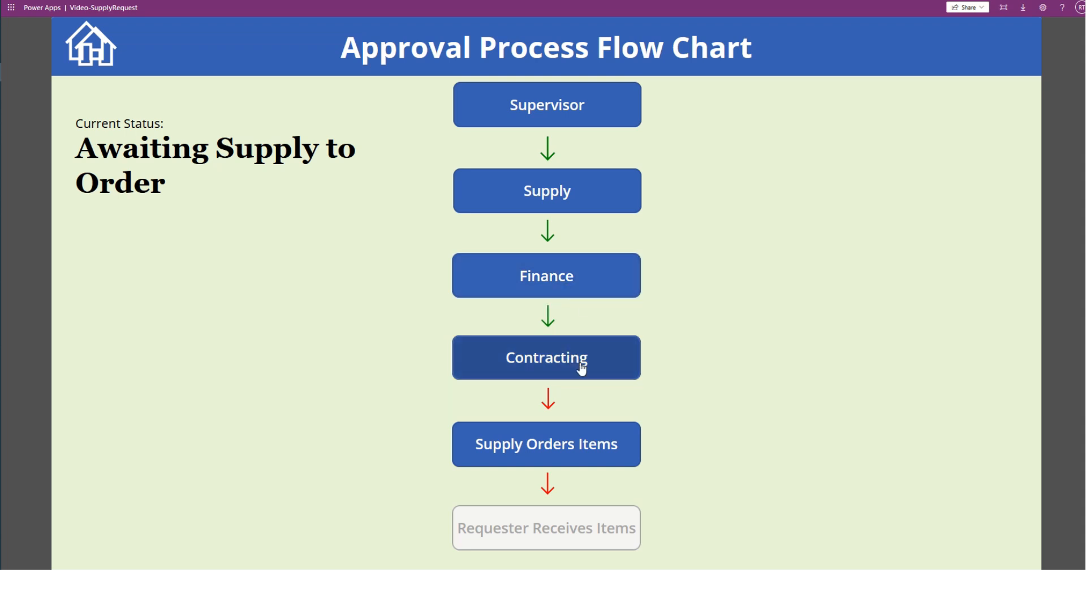
{"action": "left_click", "coordinate": [536, 457]}
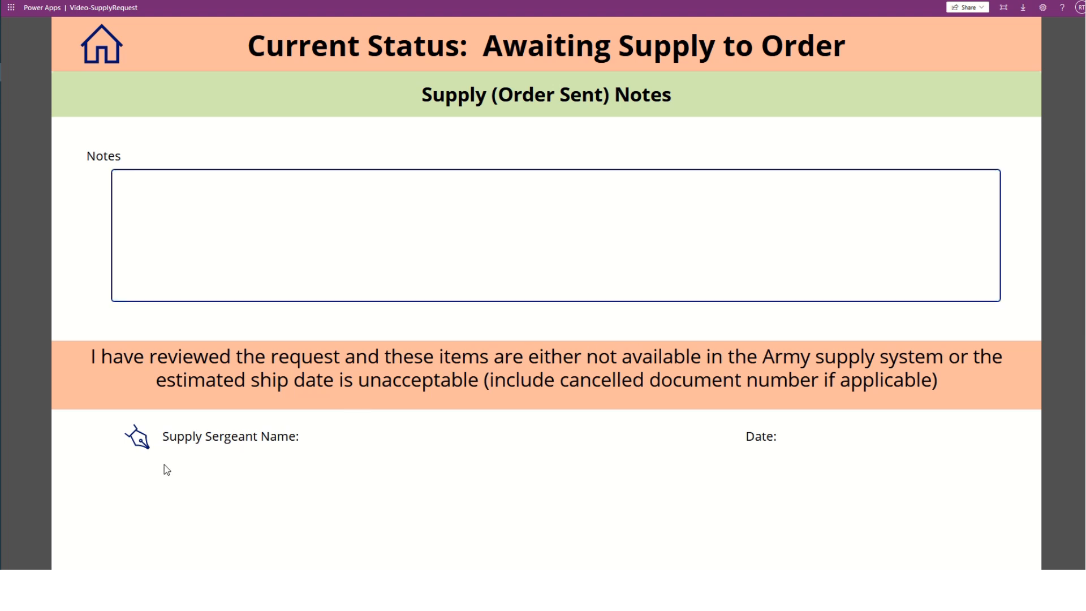
{"action": "left_click", "coordinate": [140, 442]}
{"action": "left_click", "coordinate": [528, 518]}
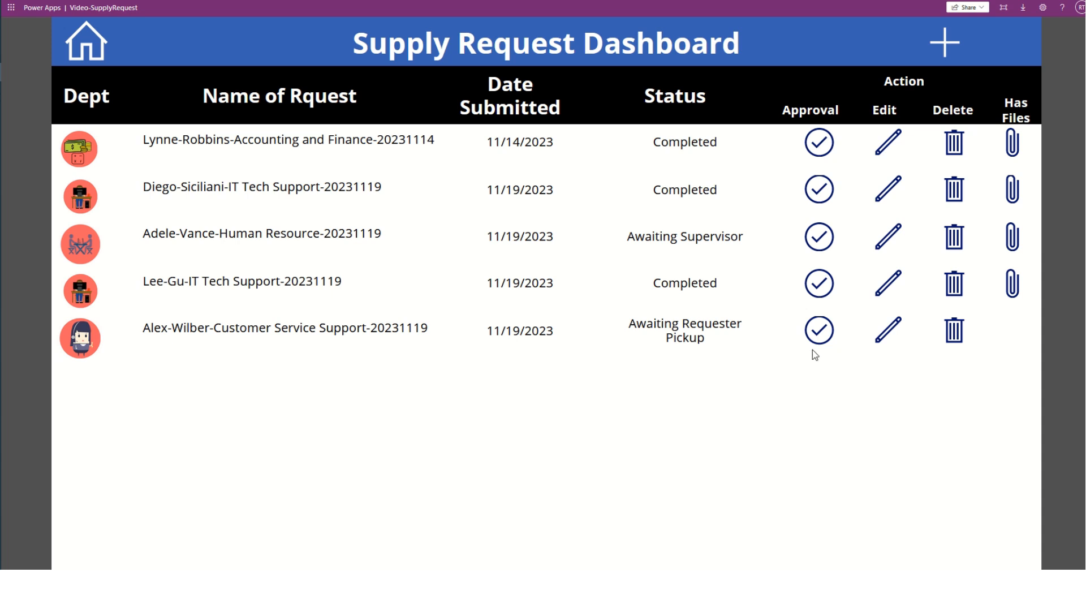
Step: Acknowledge receipt of the Pencil item in the Requester Receives Items stage, then sign and save the receipt
{"action": "left_click", "coordinate": [818, 335]}
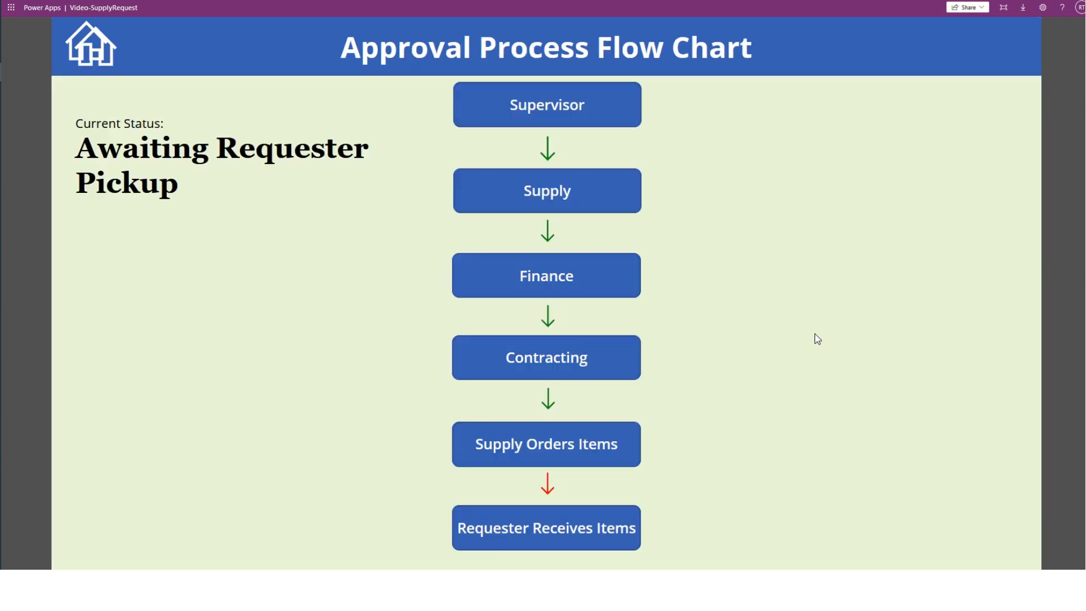
{"action": "left_click", "coordinate": [547, 545]}
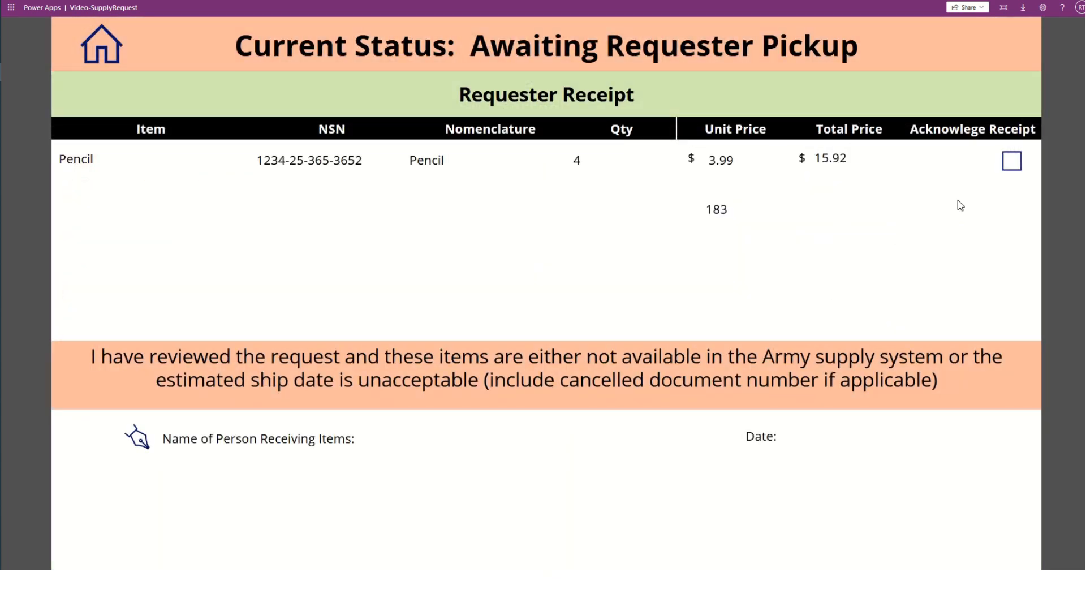
{"action": "left_click", "coordinate": [1012, 163]}
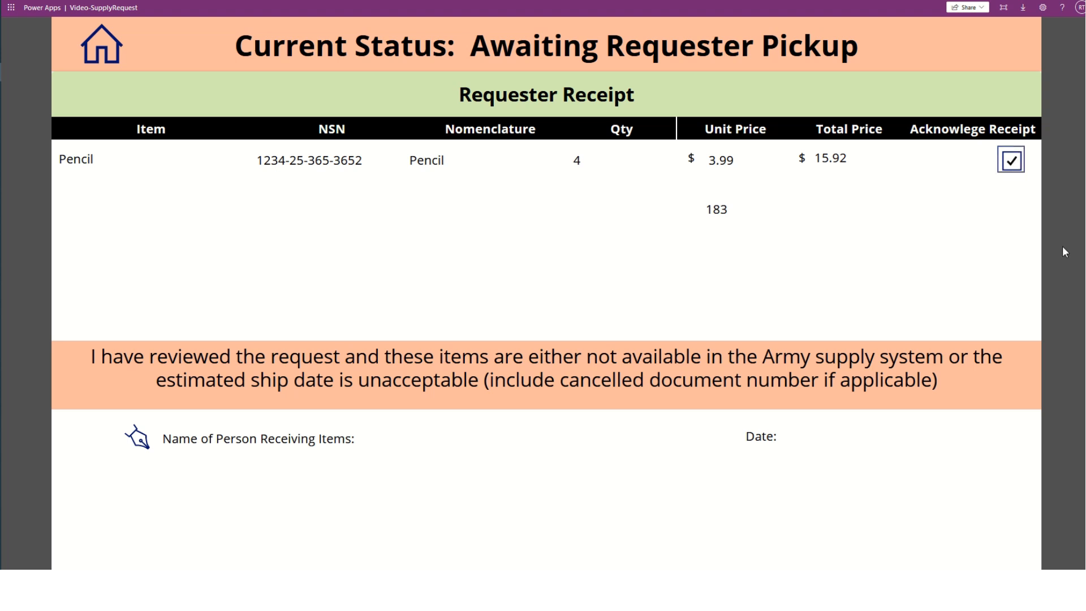
{"action": "left_click", "coordinate": [1012, 162]}
{"action": "left_click", "coordinate": [143, 445]}
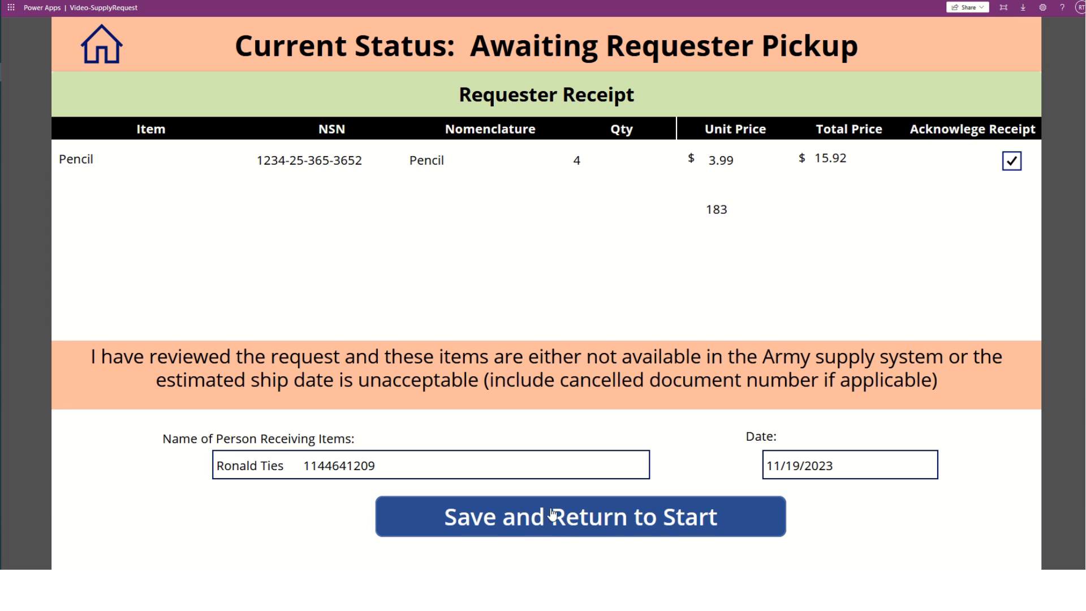
{"action": "left_click", "coordinate": [641, 530]}
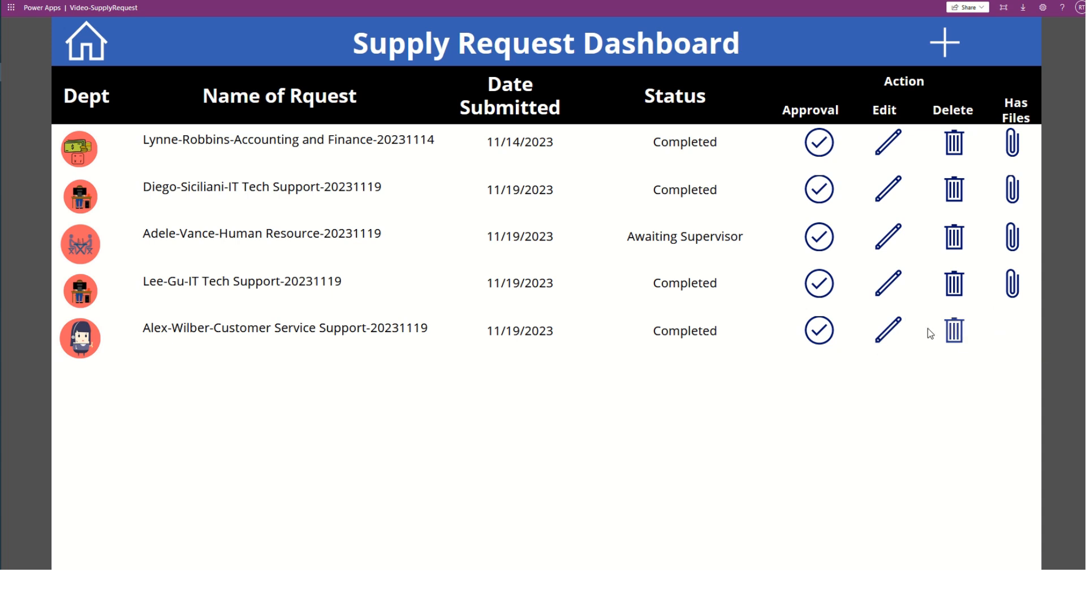
Step: Mark the Customer Service Support request as a DSOR purchase, attach Book.xlsx as its DSOR document, and return to the dashboard after checking its supporting documents
{"action": "left_click", "coordinate": [886, 338]}
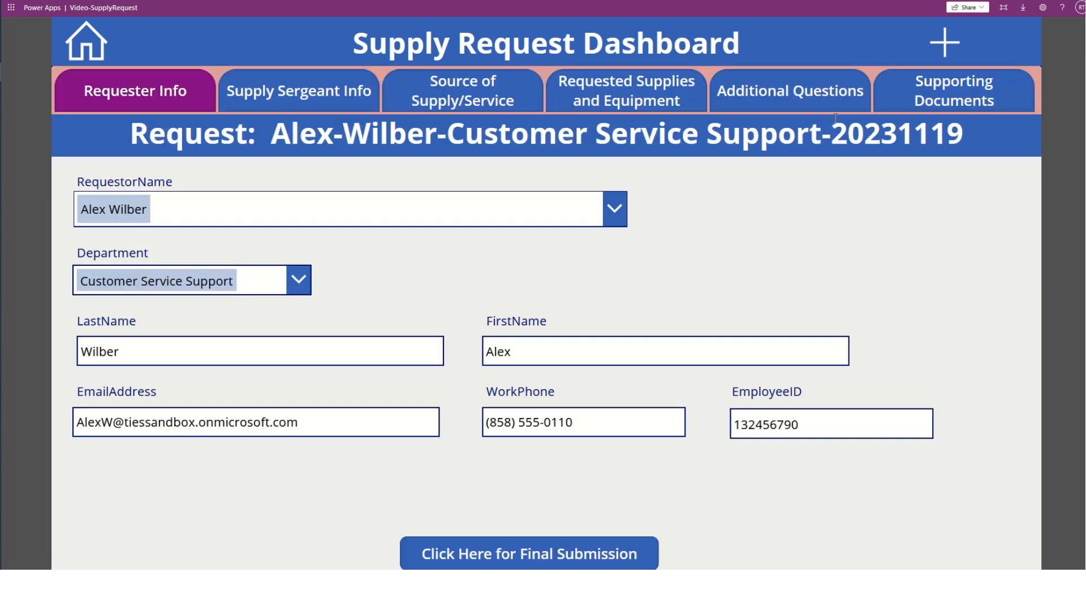
{"action": "left_click", "coordinate": [798, 79]}
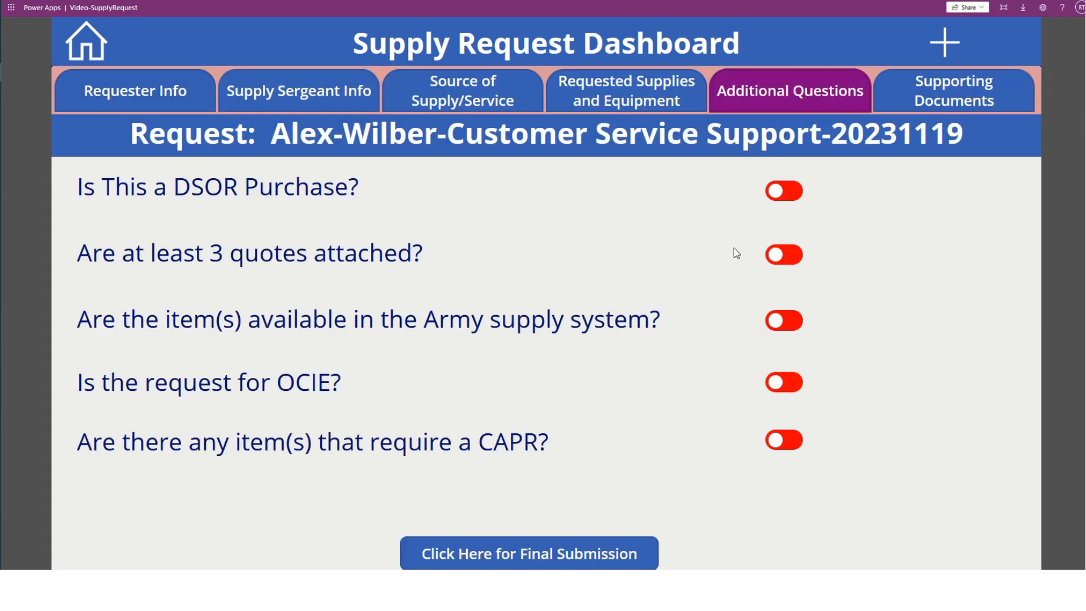
{"action": "left_click", "coordinate": [790, 198]}
{"action": "left_click", "coordinate": [939, 199]}
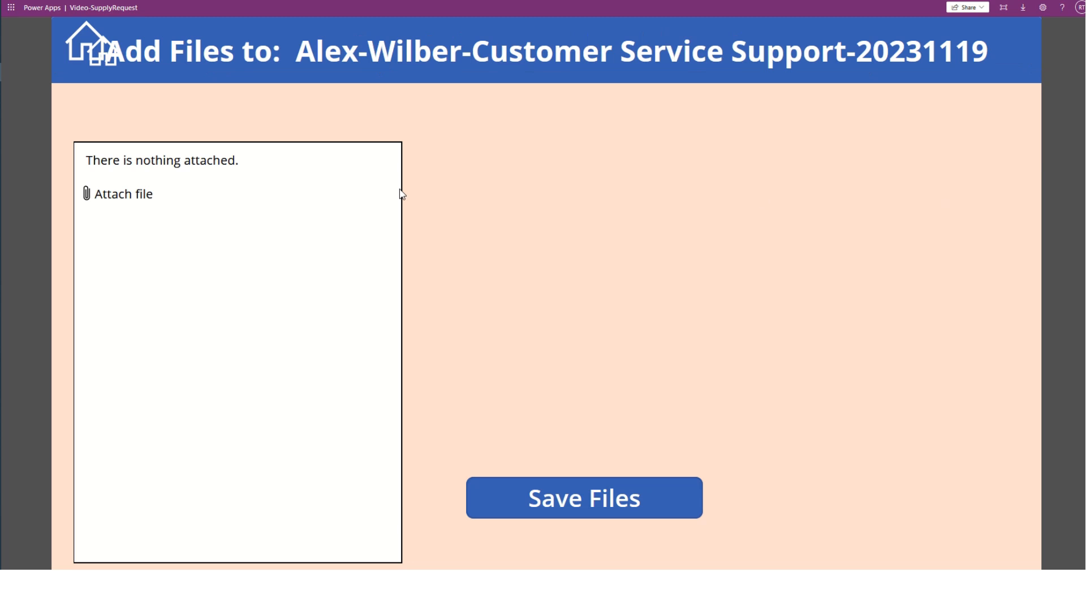
{"action": "left_click", "coordinate": [144, 196]}
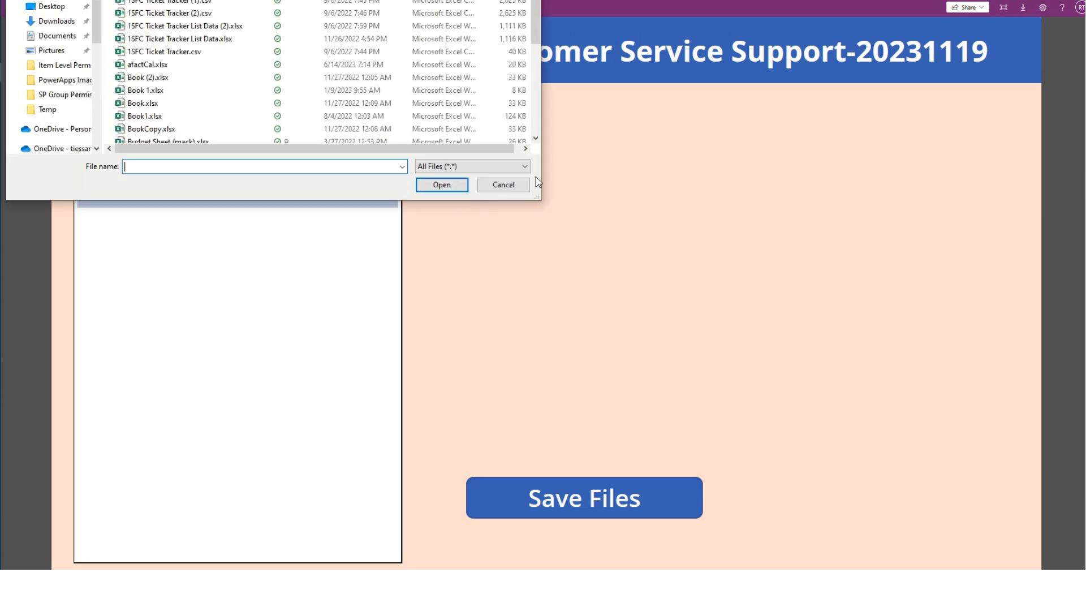
{"action": "left_click", "coordinate": [186, 103]}
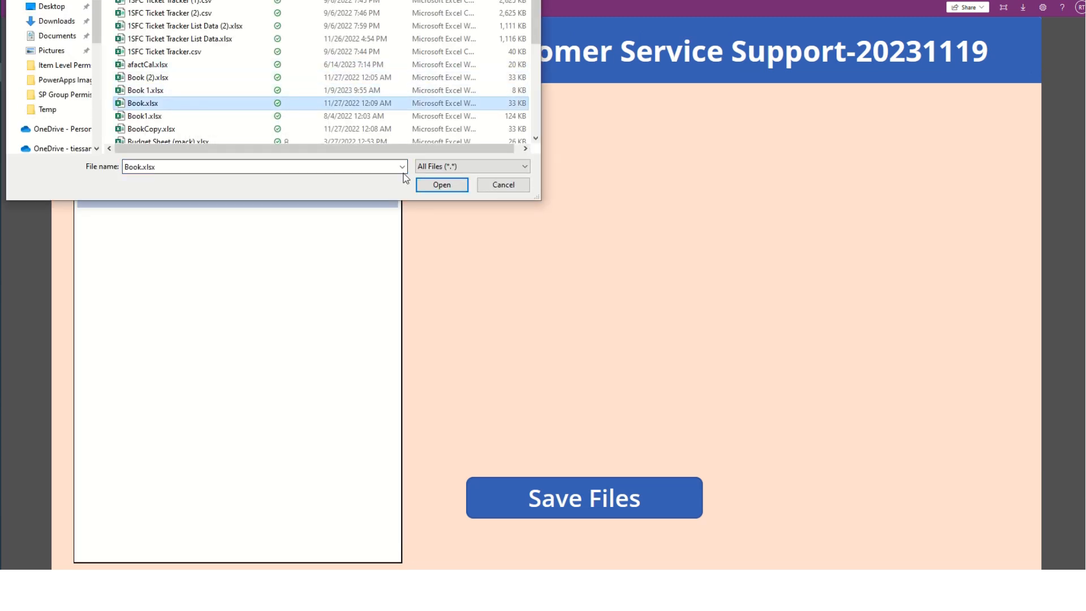
{"action": "left_click", "coordinate": [442, 182]}
{"action": "left_click", "coordinate": [595, 519]}
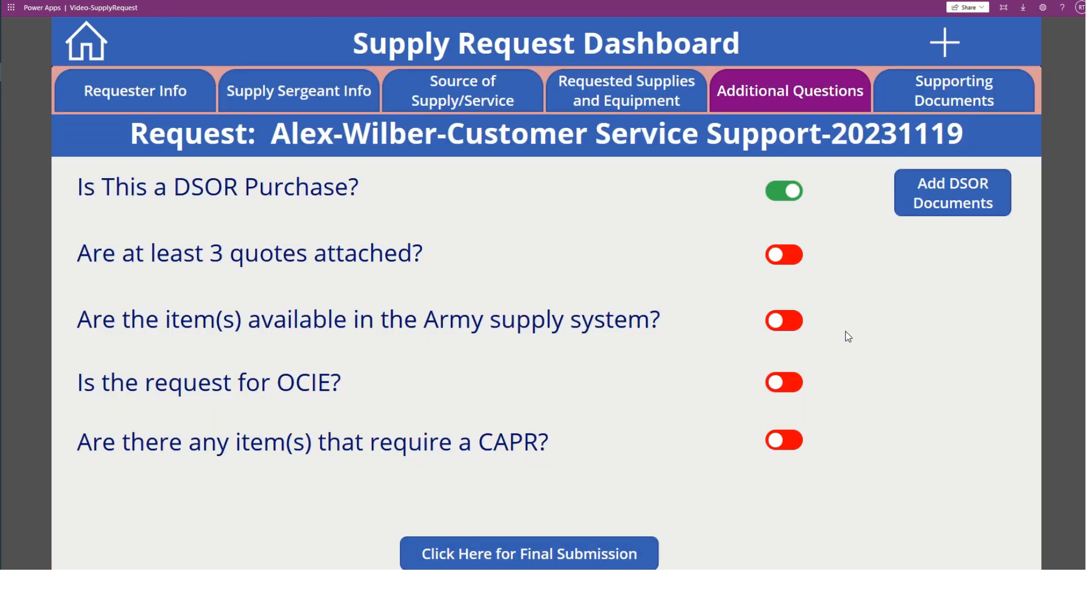
{"action": "left_click", "coordinate": [997, 100]}
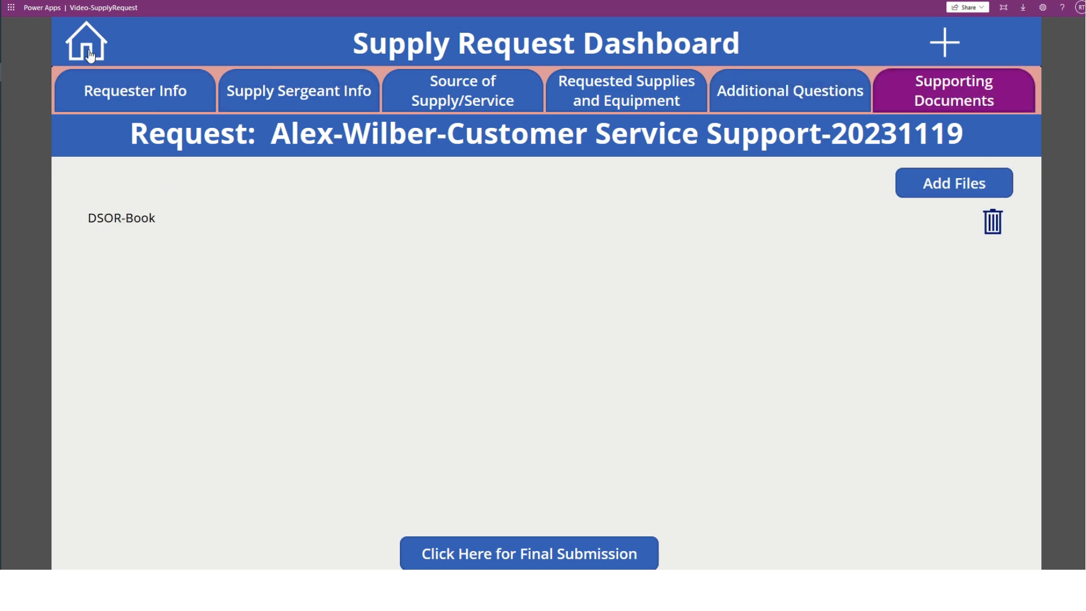
{"action": "left_click", "coordinate": [86, 41]}
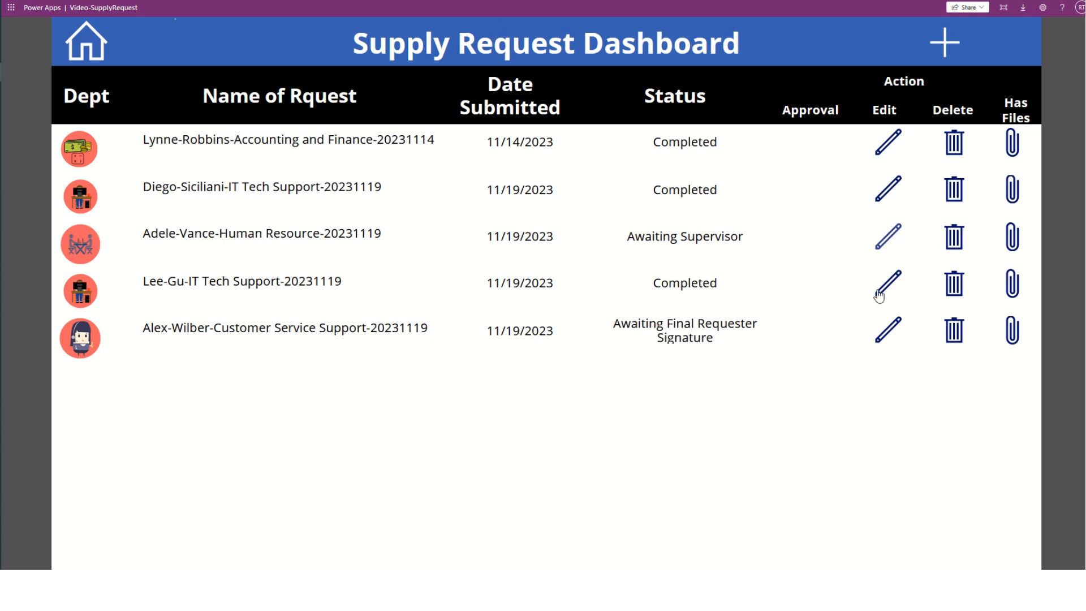
Step: Resubmit the Customer Service Support request through final submission and save the requester's acknowledgement
{"action": "left_click", "coordinate": [896, 335]}
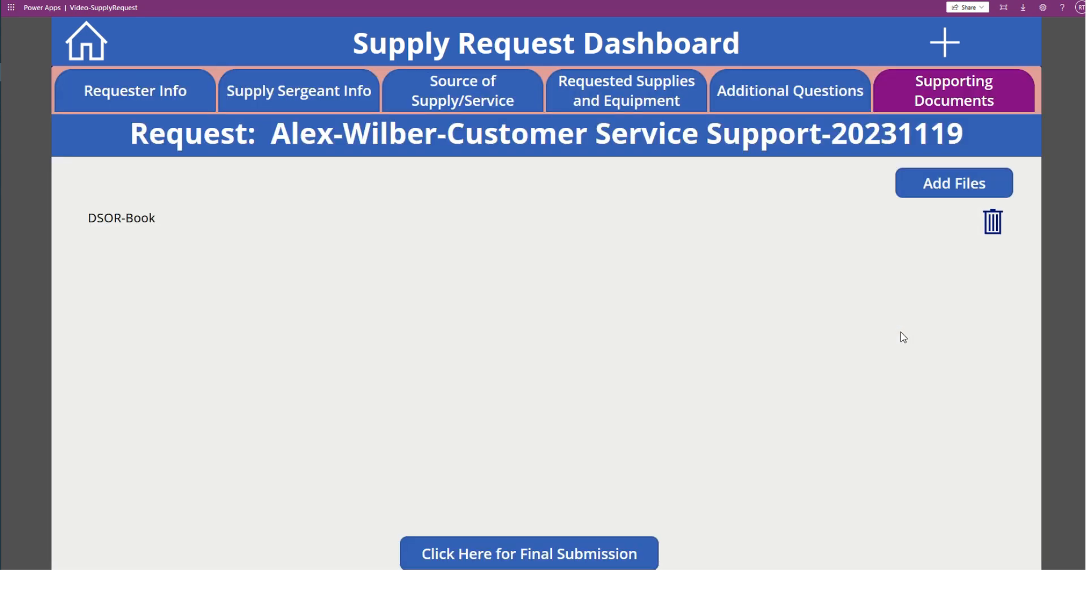
{"action": "left_click", "coordinate": [515, 559]}
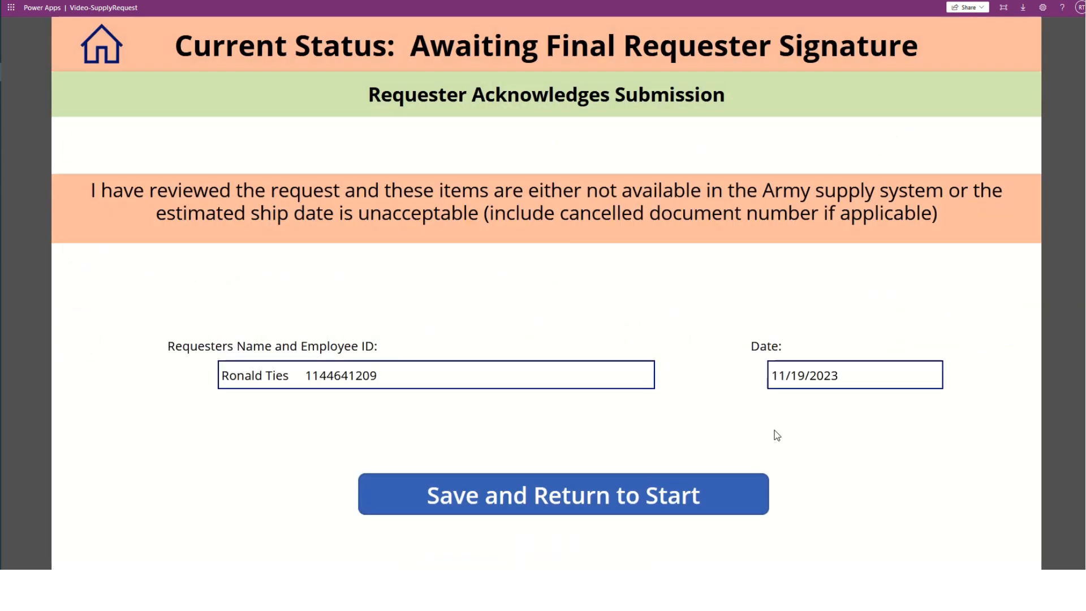
{"action": "left_click", "coordinate": [529, 496]}
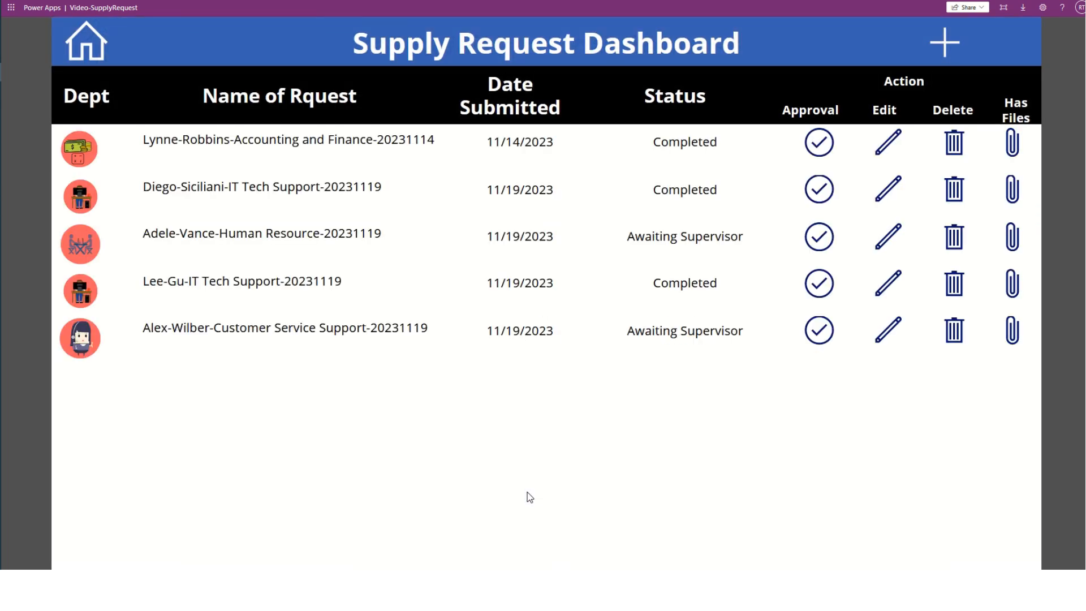
Step: Save the Supervisor and Supply stages of the resubmitted Customer Service Support request again with their existing notes and signatures
{"action": "left_click", "coordinate": [819, 333]}
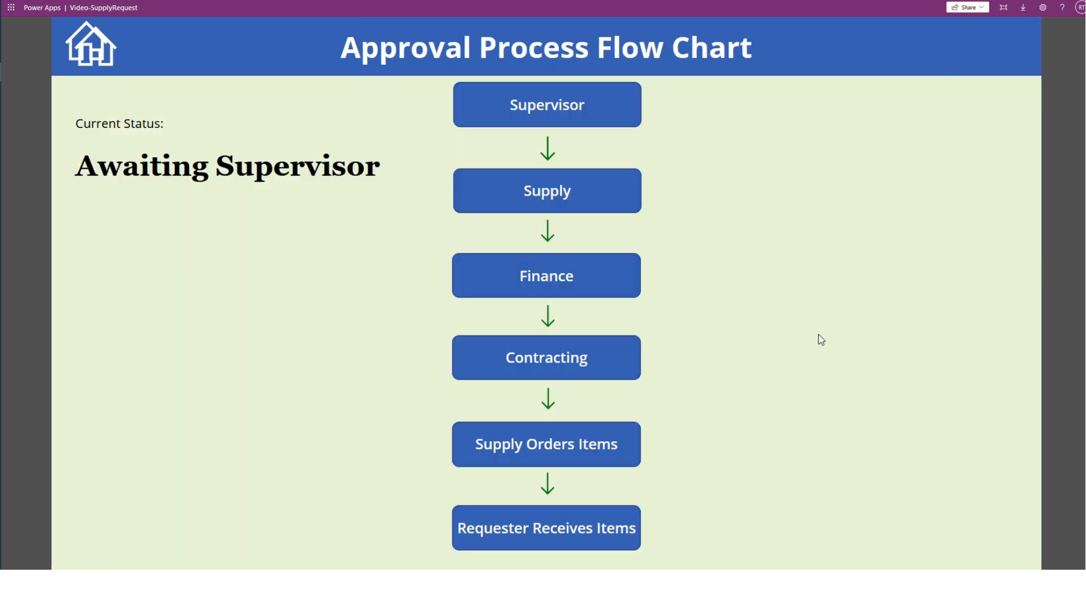
{"action": "left_click", "coordinate": [560, 105]}
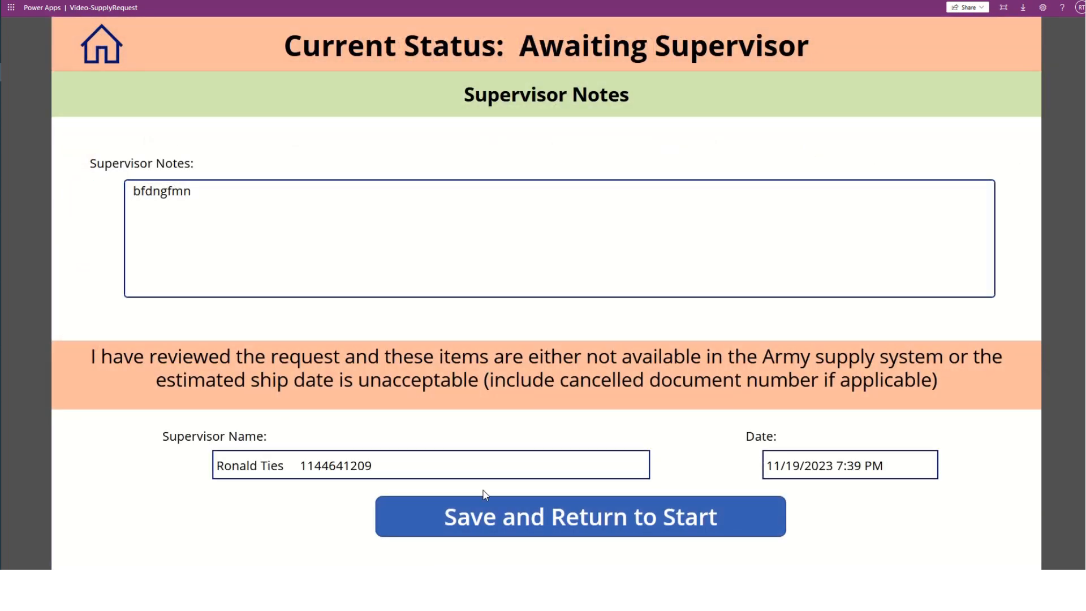
{"action": "left_click", "coordinate": [492, 516]}
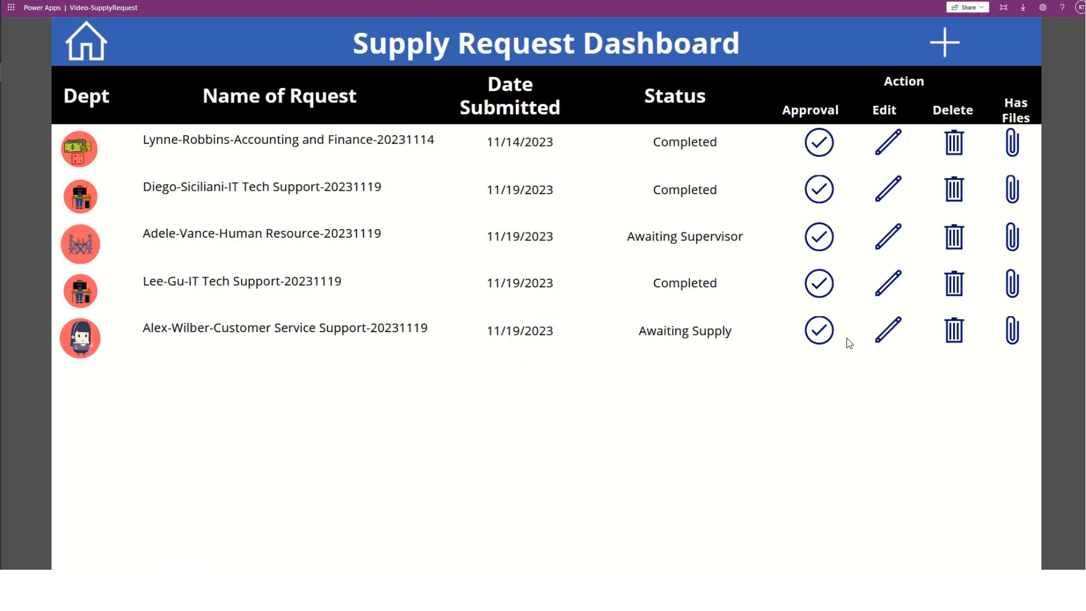
{"action": "left_click", "coordinate": [811, 339]}
{"action": "left_click", "coordinate": [572, 195]}
{"action": "left_click", "coordinate": [588, 519]}
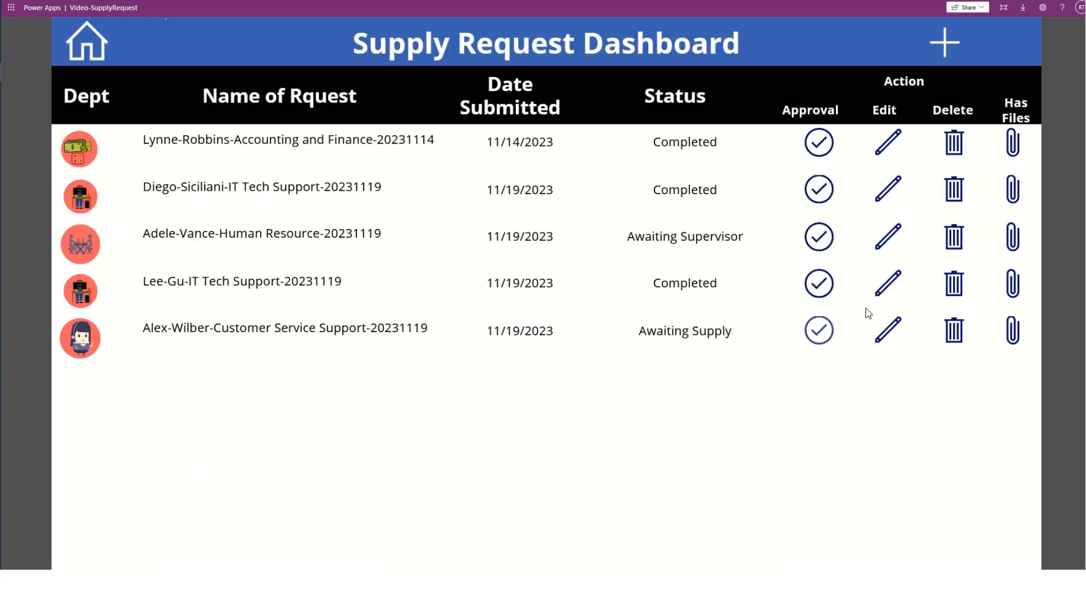
Step: Save the request's Finance stage again, then save the Requester Receives Items stage directly with its existing signature
{"action": "left_click", "coordinate": [826, 341]}
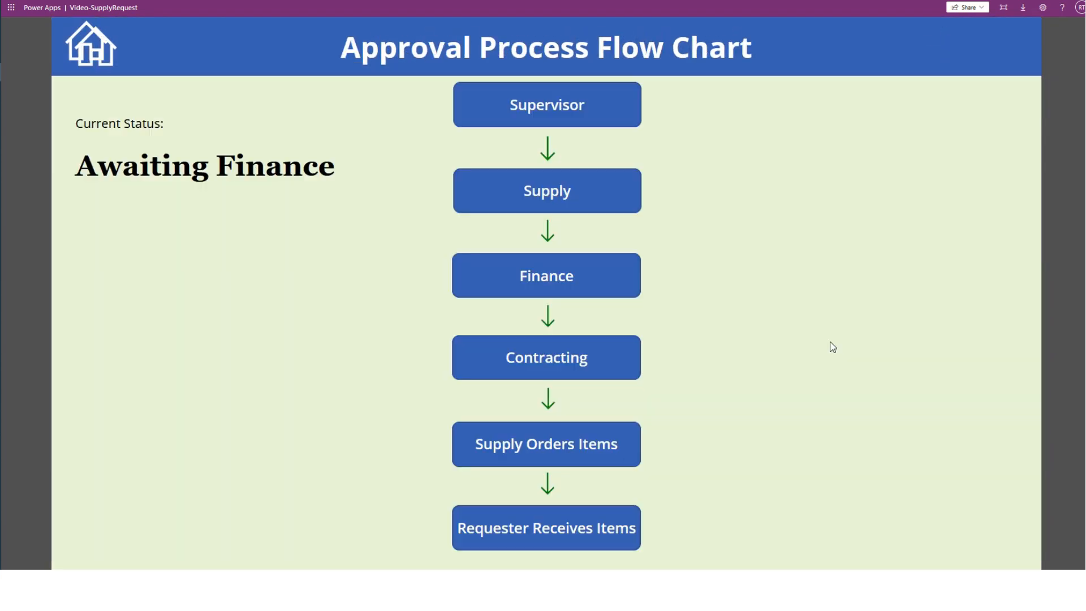
{"action": "left_click", "coordinate": [578, 293]}
{"action": "left_click", "coordinate": [687, 518]}
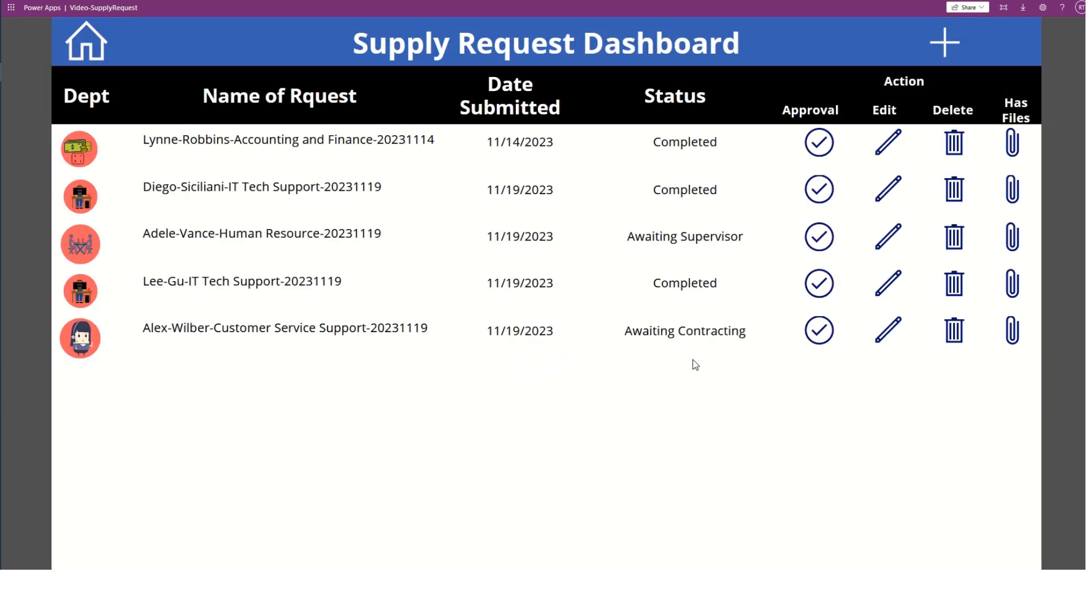
{"action": "left_click", "coordinate": [818, 331]}
{"action": "left_click", "coordinate": [535, 548]}
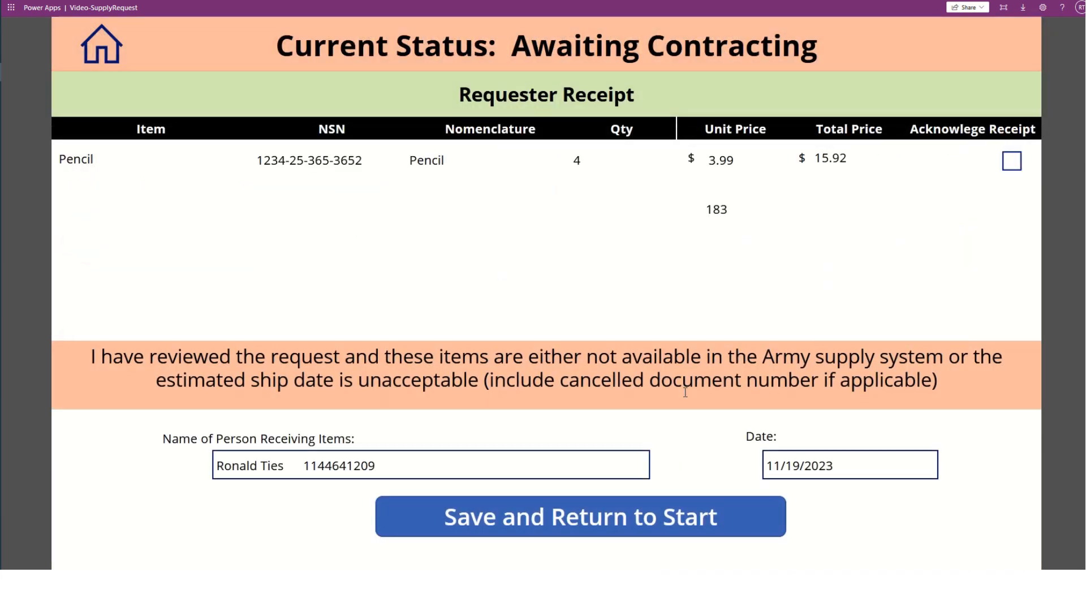
{"action": "left_click", "coordinate": [632, 533]}
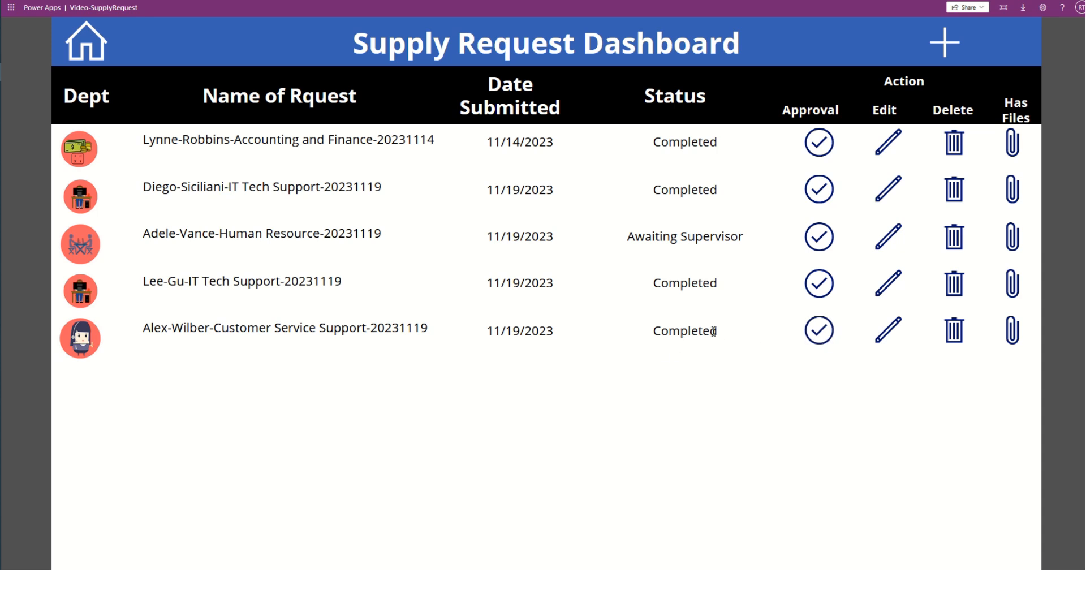
Step: Review the Customer Service Support request's approval flow chart and its supporting documents, then return to the dashboard
{"action": "left_click", "coordinate": [819, 335]}
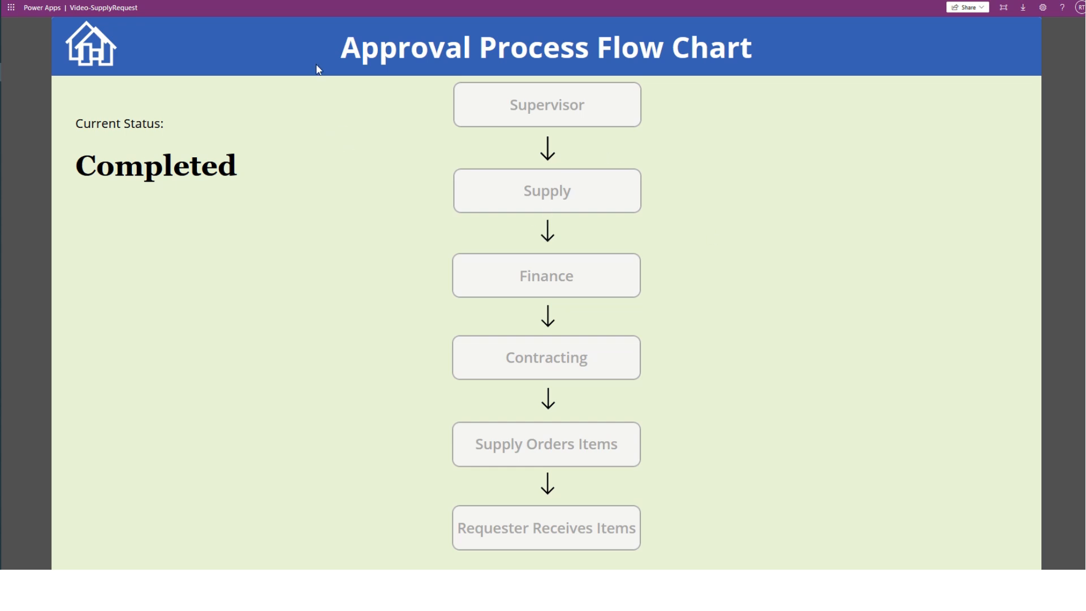
{"action": "left_click", "coordinate": [116, 62]}
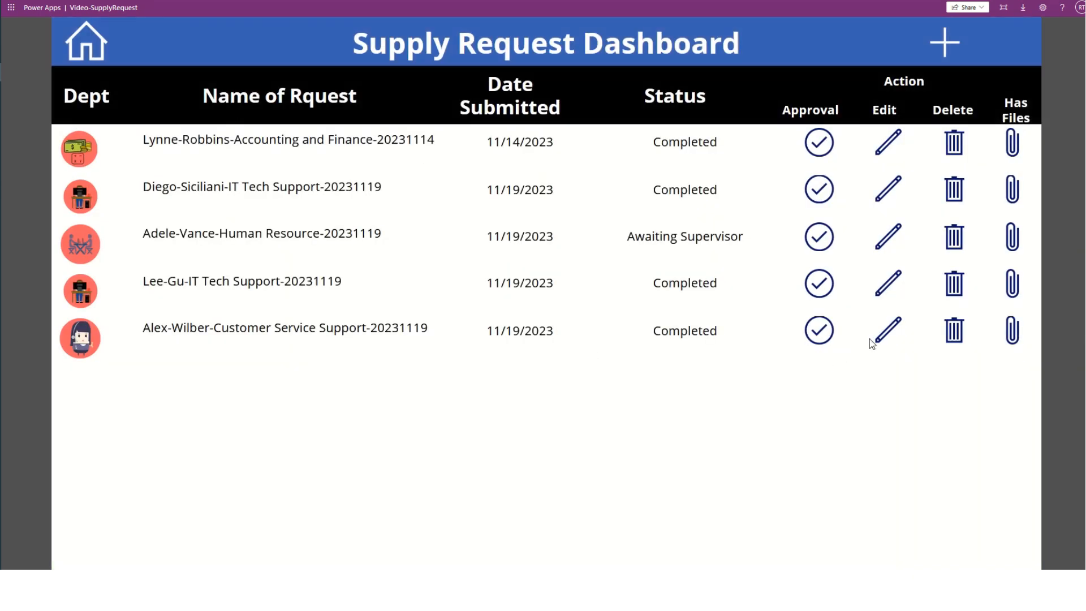
{"action": "left_click", "coordinate": [890, 332]}
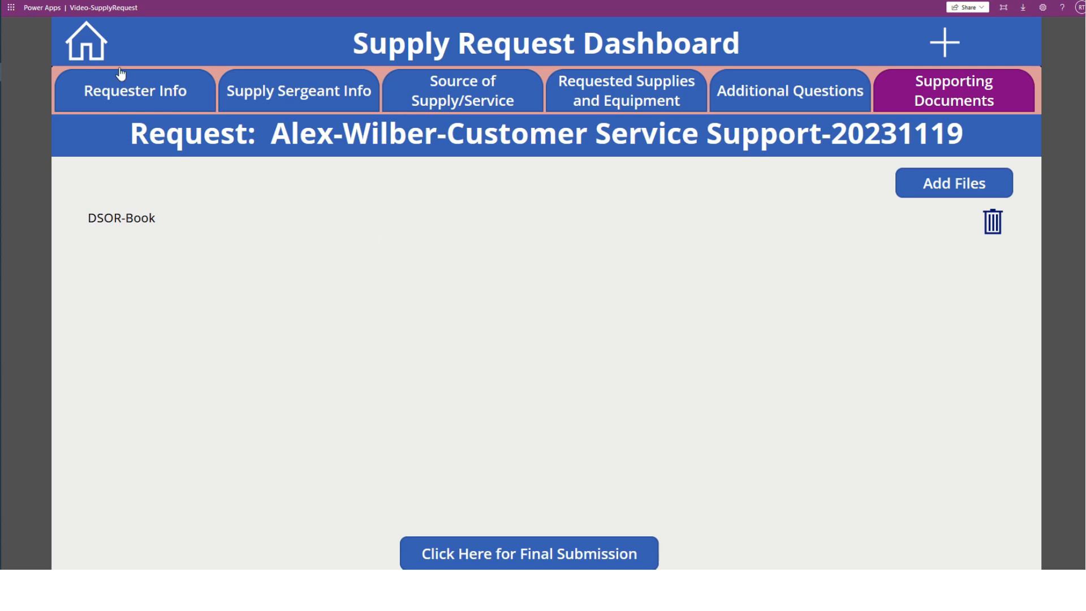
{"action": "left_click", "coordinate": [99, 44]}
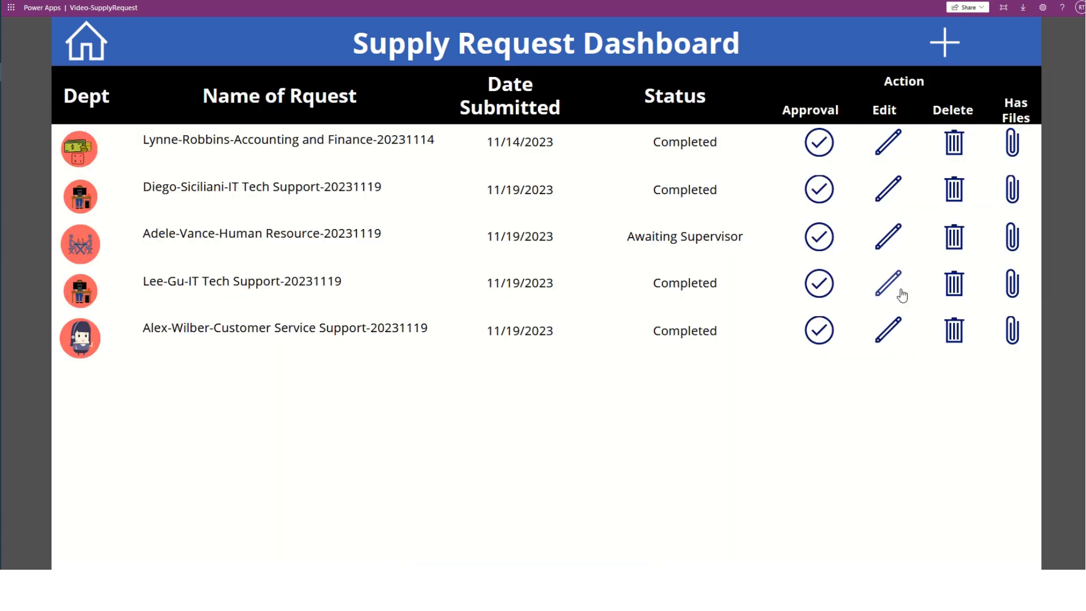